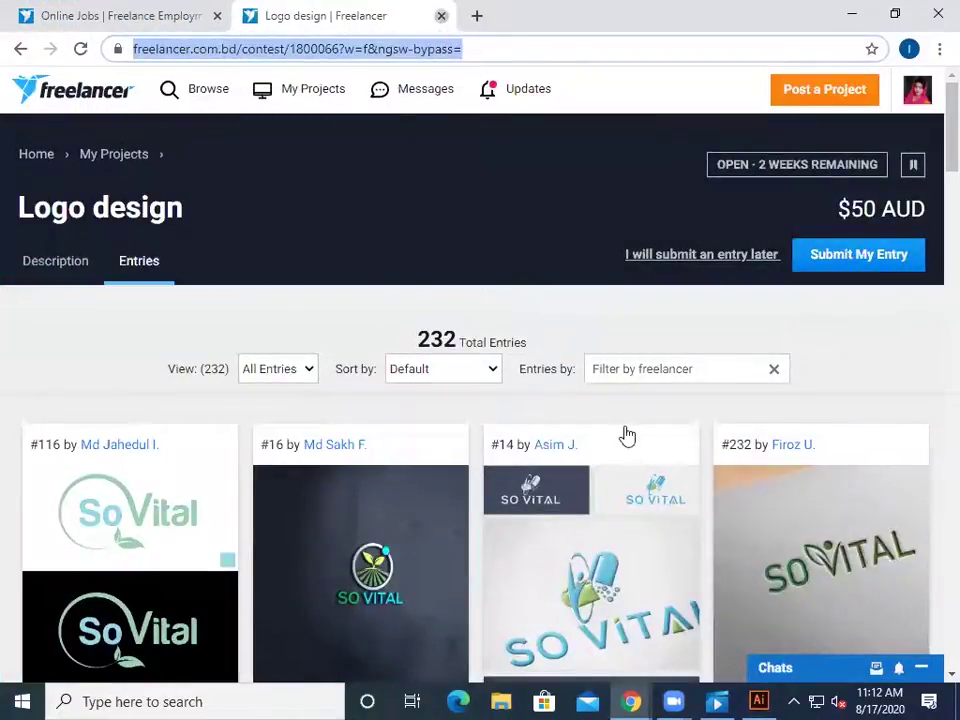
- Close the open Logo design contest and open the "Logo design for home bakery" contest from the contest listings
key(ctrl+w)
scroll(645, 440, down, 3)
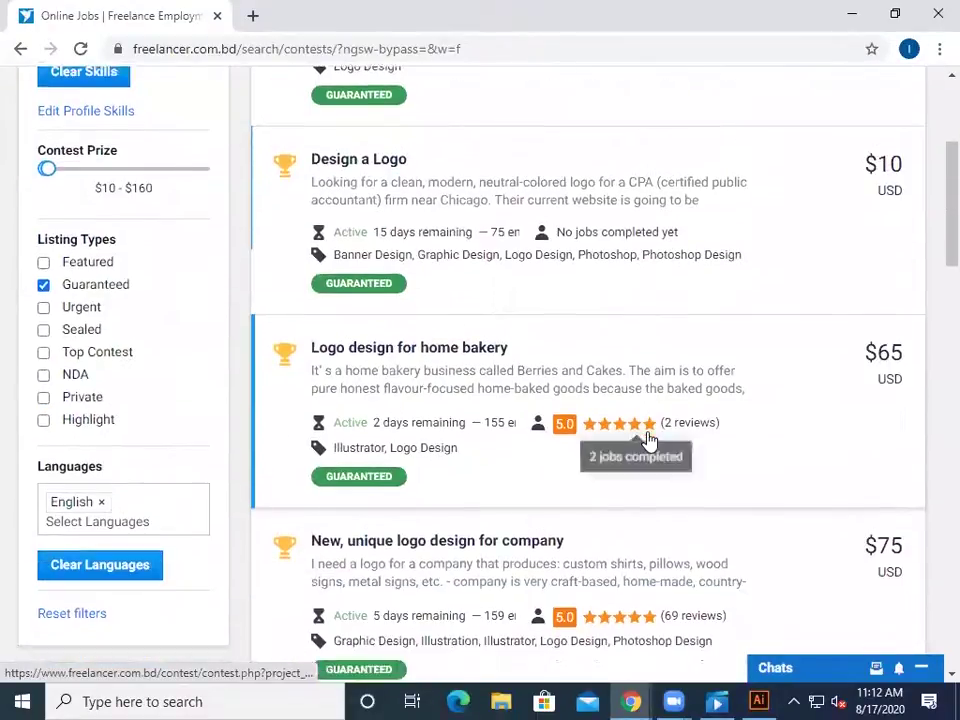
scroll(648, 440, down, 1)
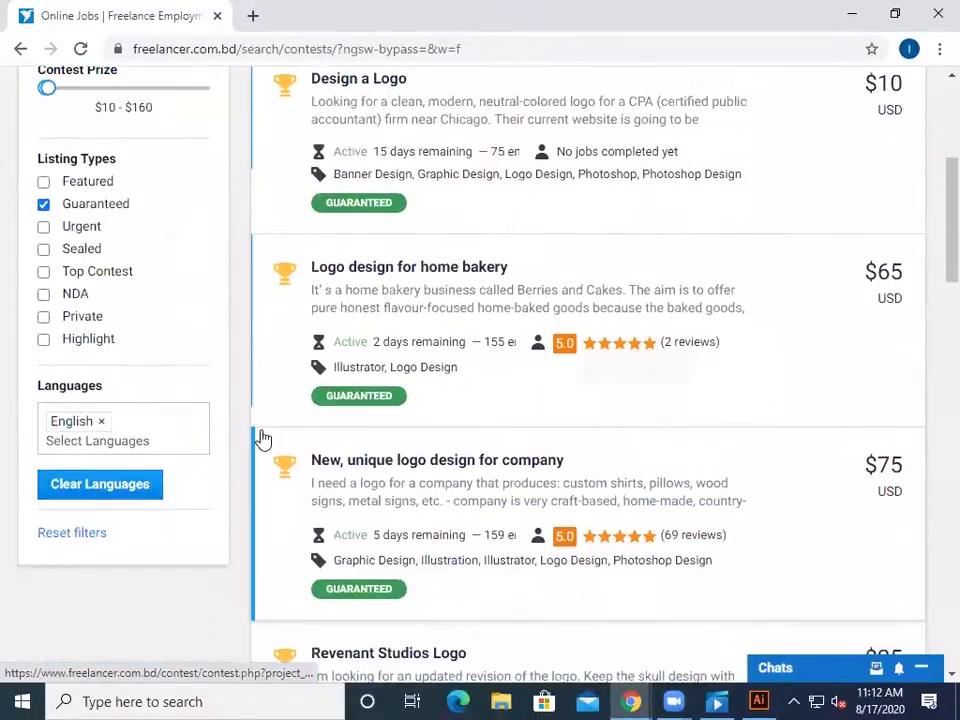
click(427, 270)
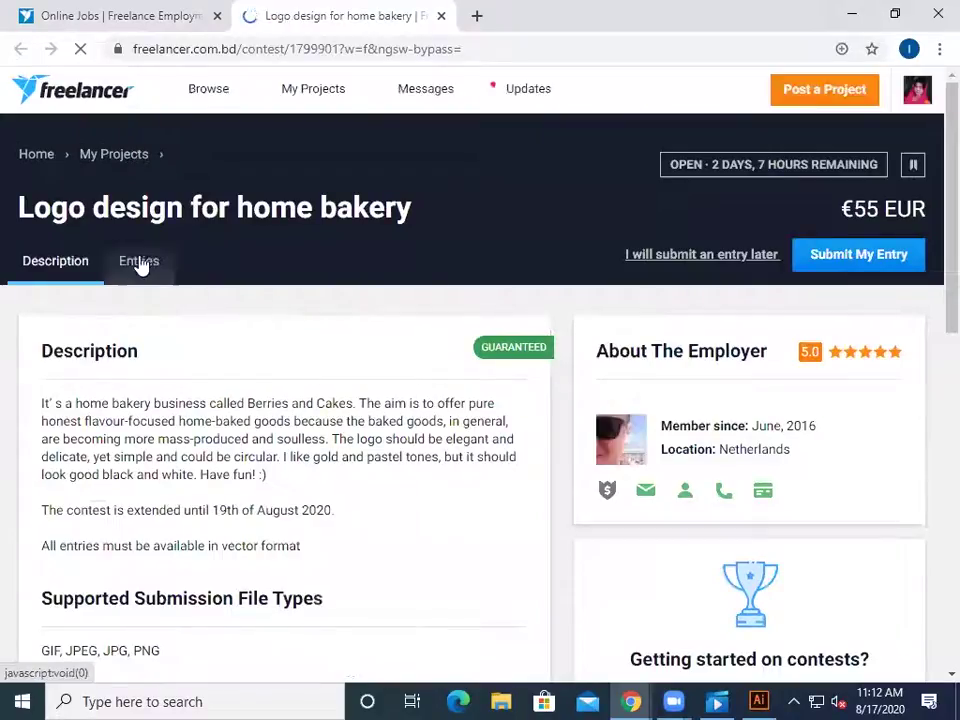
- View the submitted entries of the home bakery logo contest
click(140, 264)
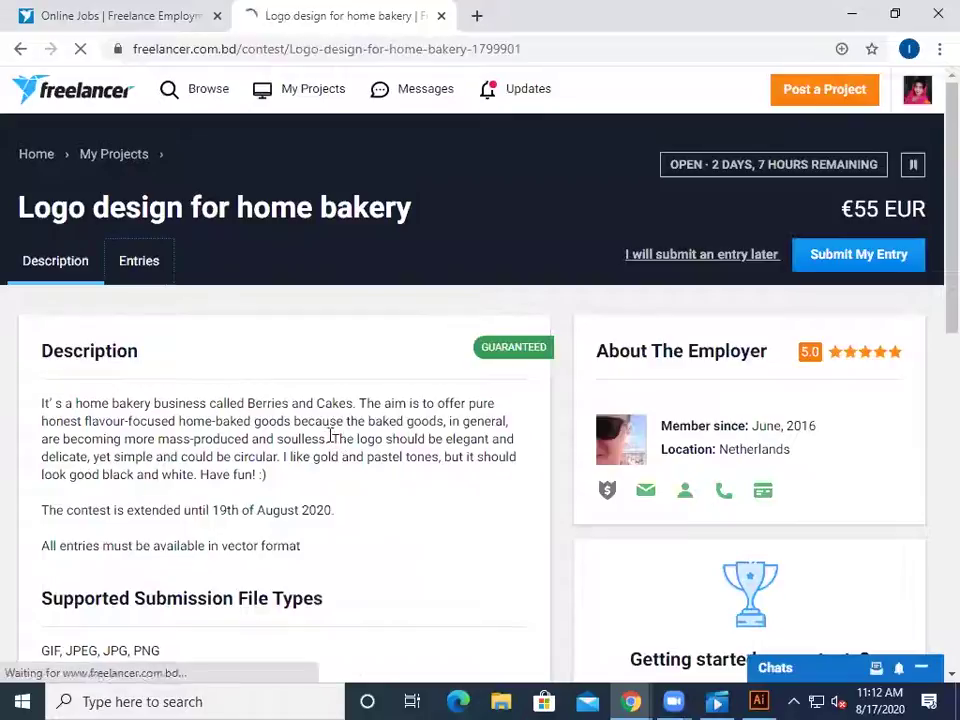
click(140, 264)
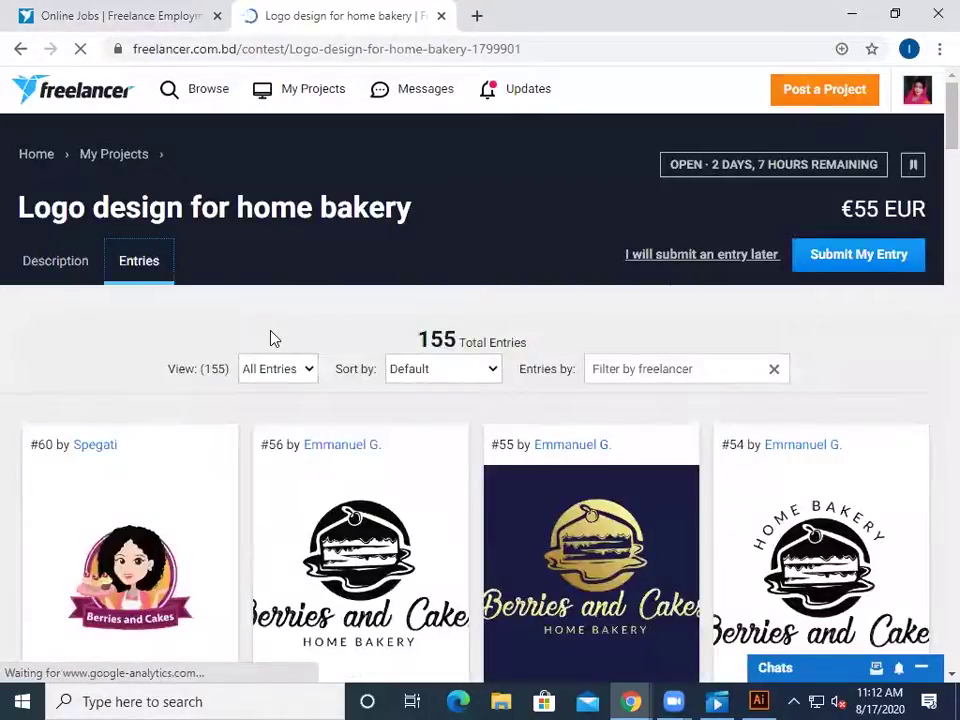
scroll(273, 335, down, 3)
scroll(290, 320, up, 3)
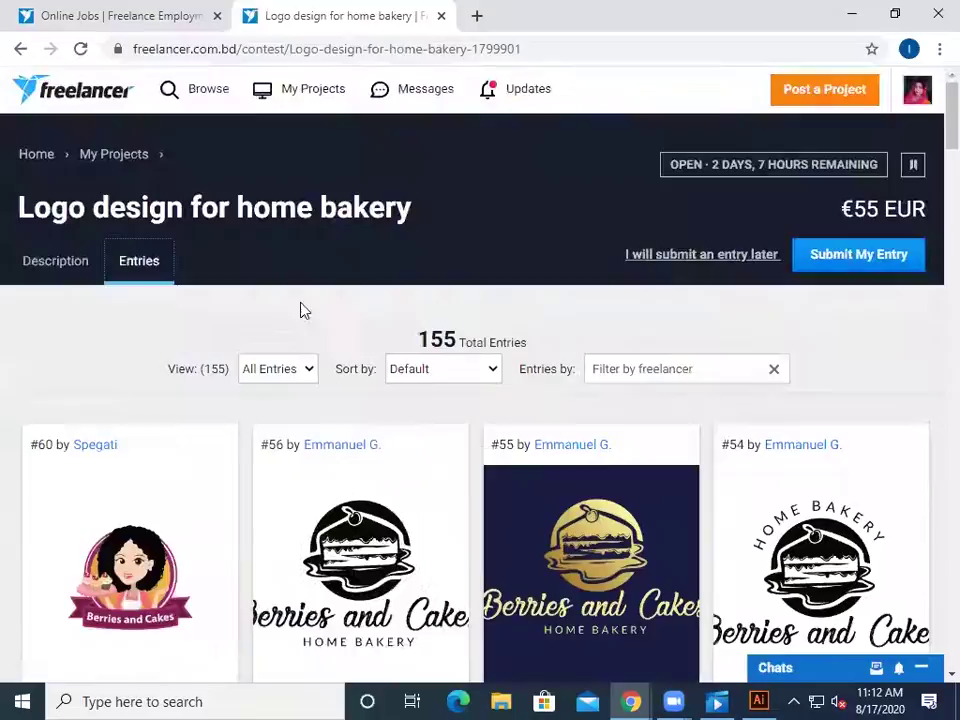
- Put the browser aside and switch to the Untitled-1 document in Illustrator
click(848, 18)
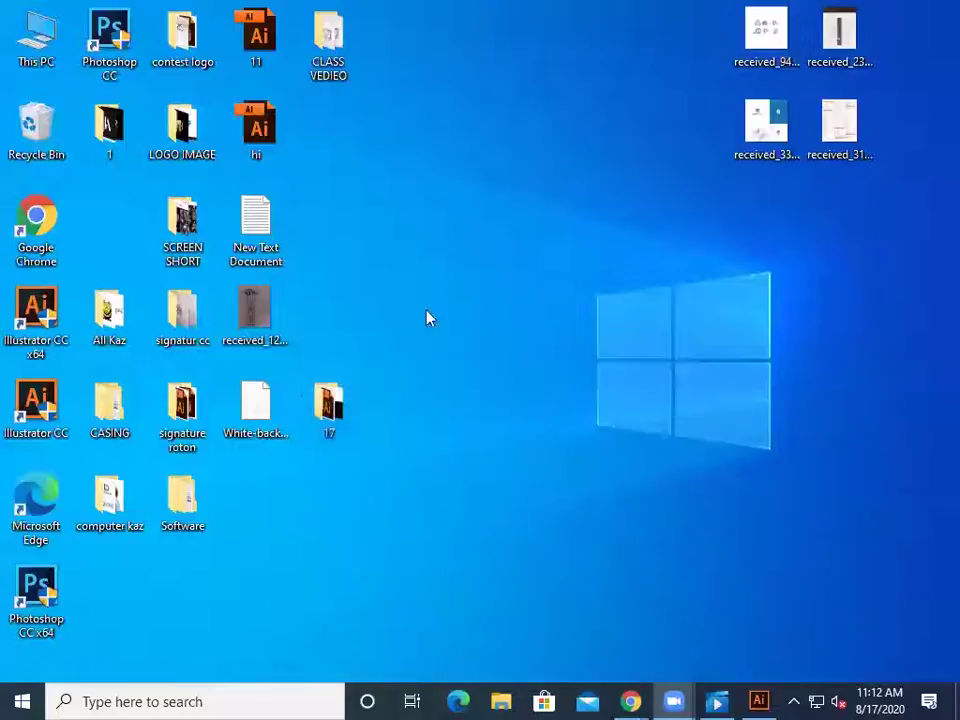
click(757, 701)
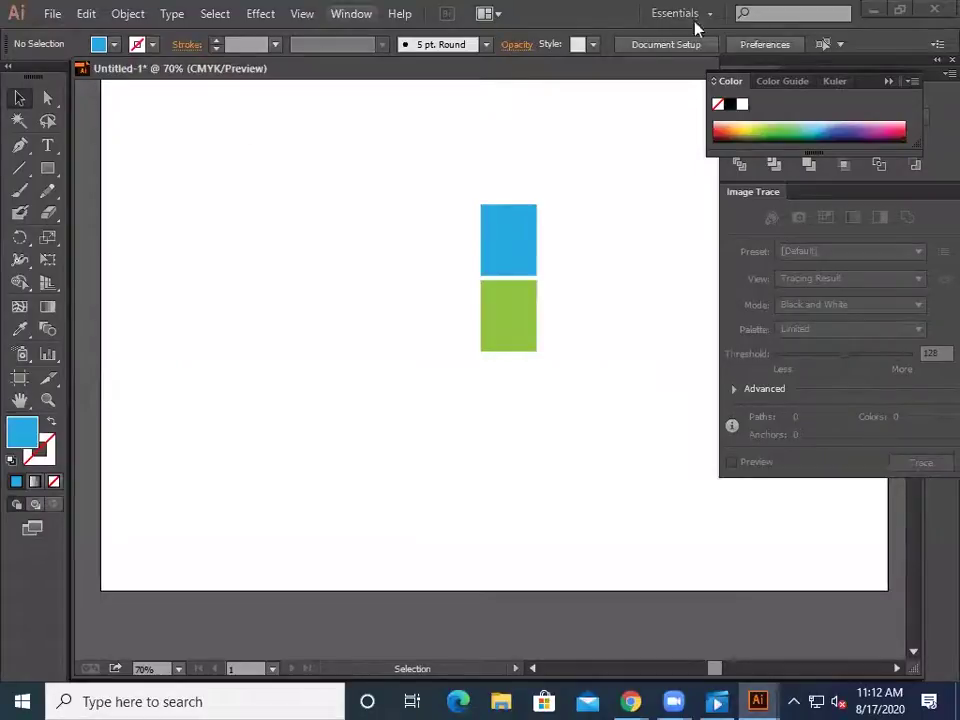
click(873, 11)
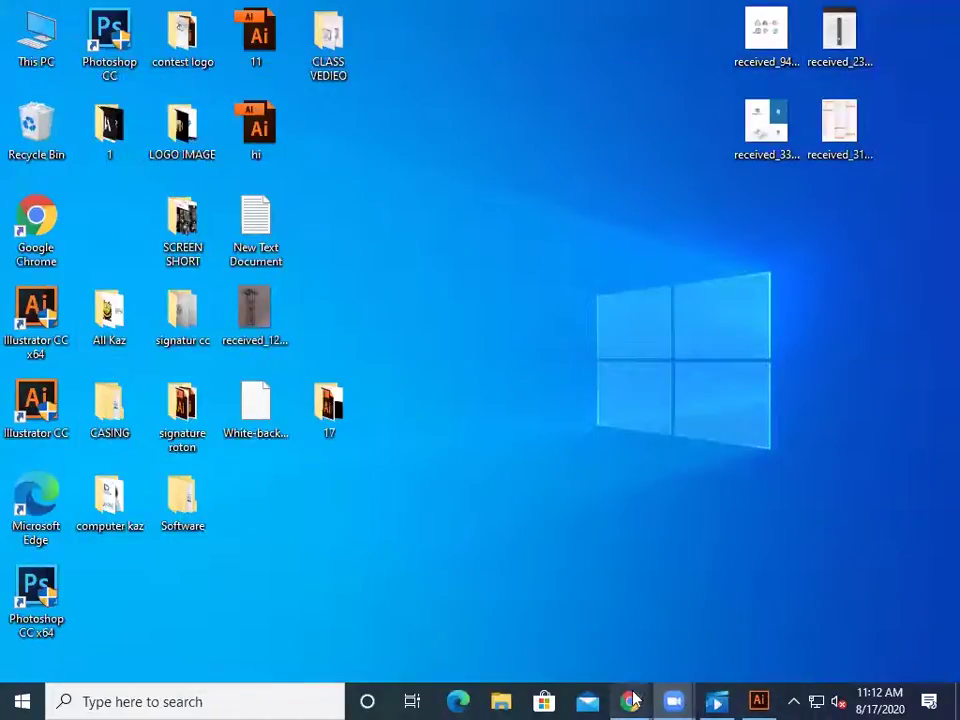
click(757, 701)
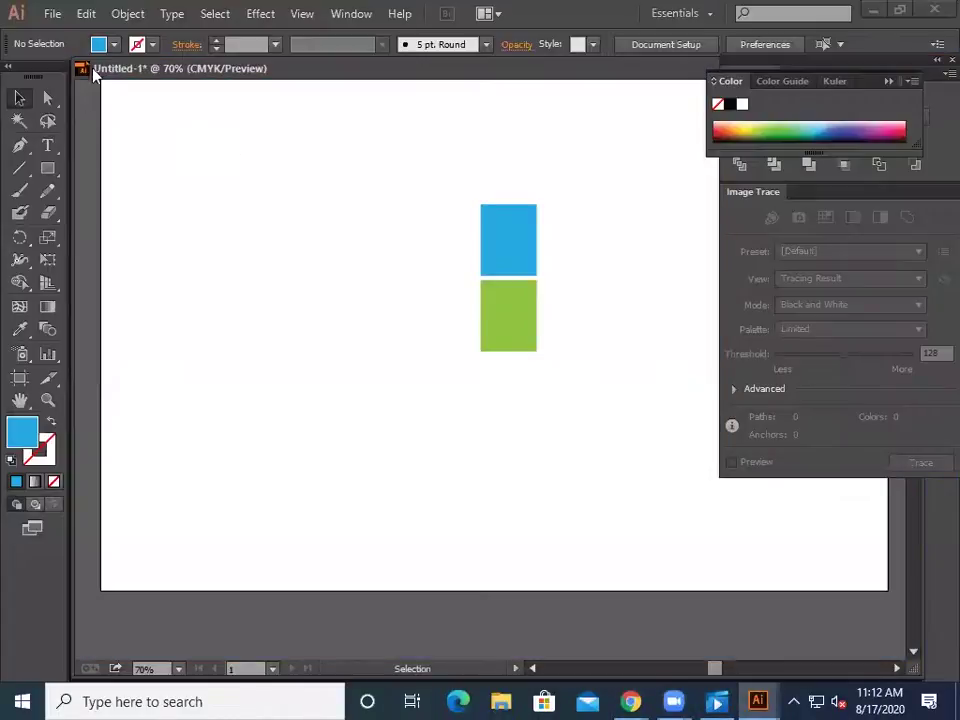
- Open the "download (2)" image with the white JA logo on black from the Desktop folder "1"
click(52, 15)
click(100, 80)
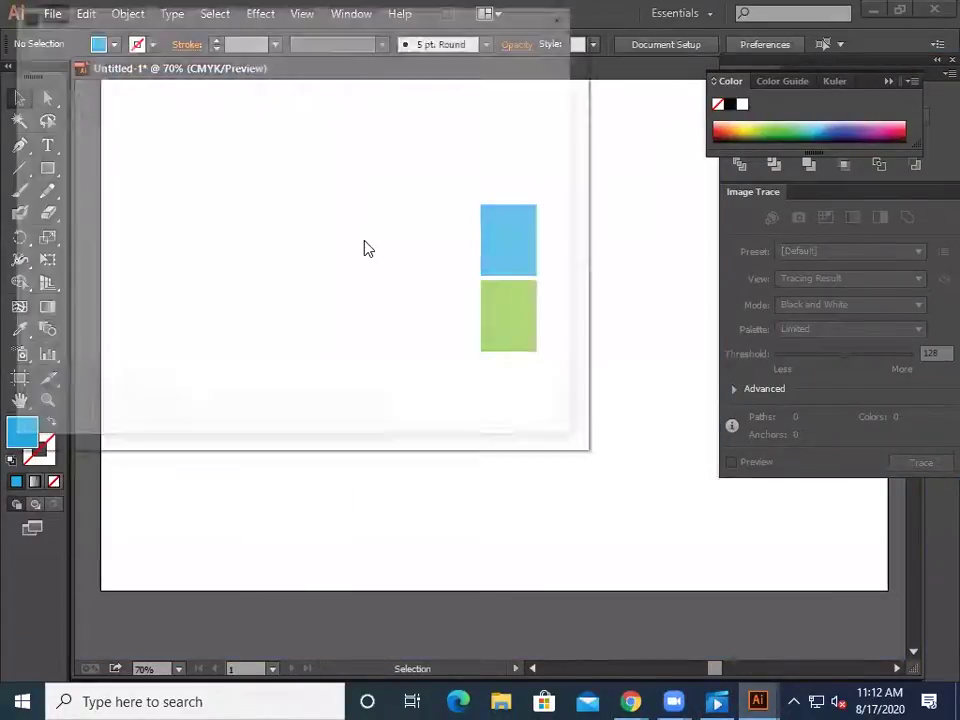
scroll(351, 321, down, 1)
scroll(351, 321, down, 2)
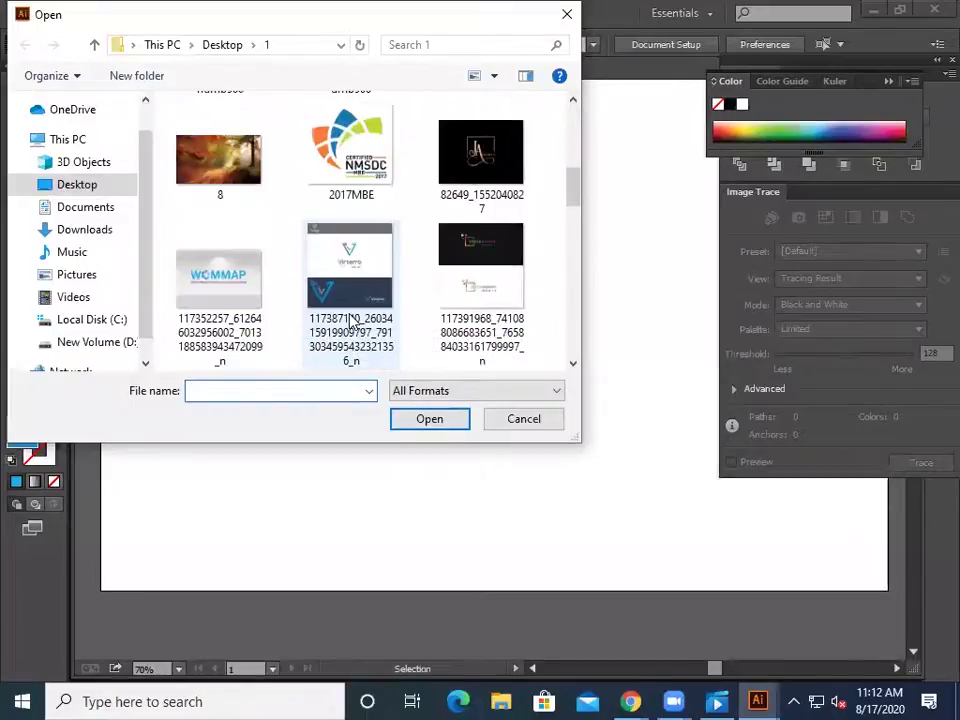
scroll(351, 318, down, 1)
scroll(370, 290, down, 2)
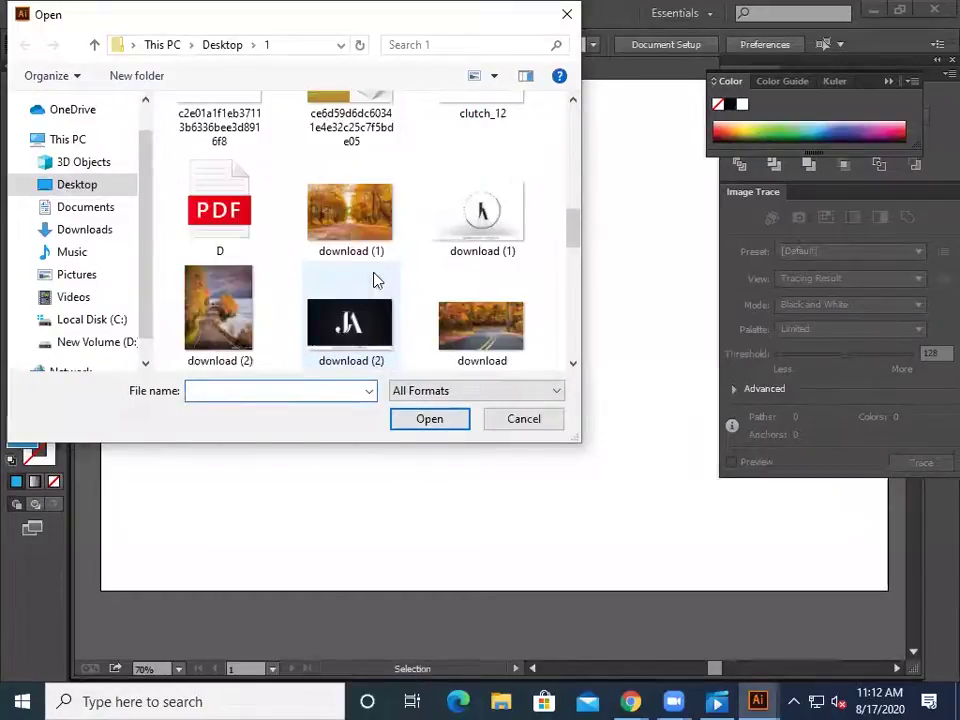
scroll(374, 279, down, 3)
scroll(372, 270, up, 1)
double_click(349, 160)
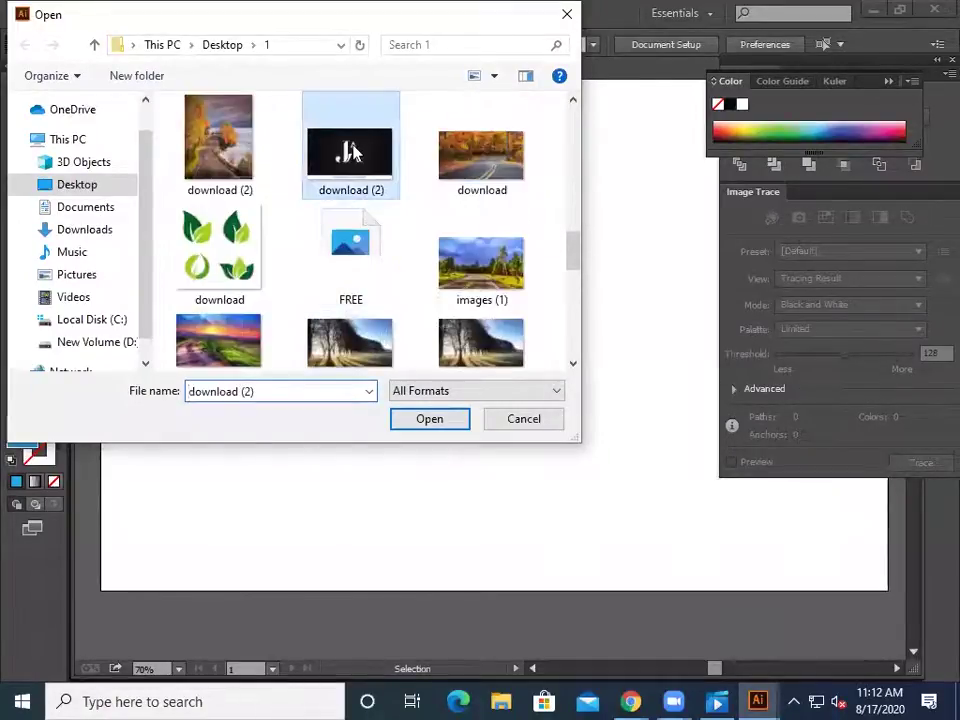
- Enlarge the JA logo image proportionally, place it in the upper middle of the canvas and deselect it
drag(458, 445, 388, 488)
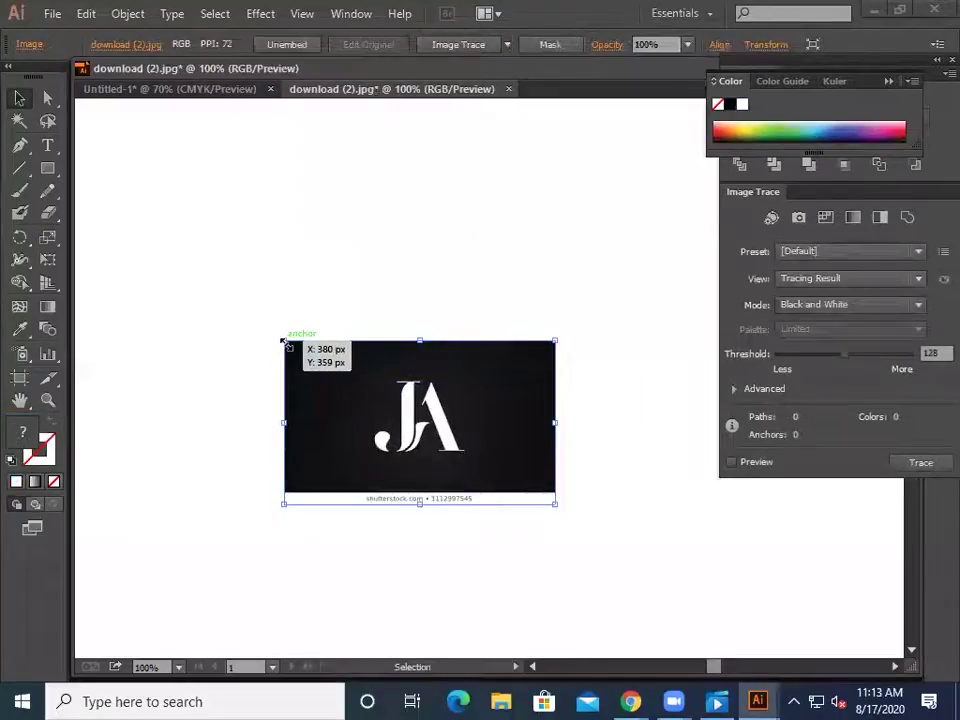
drag(284, 343, 204, 242)
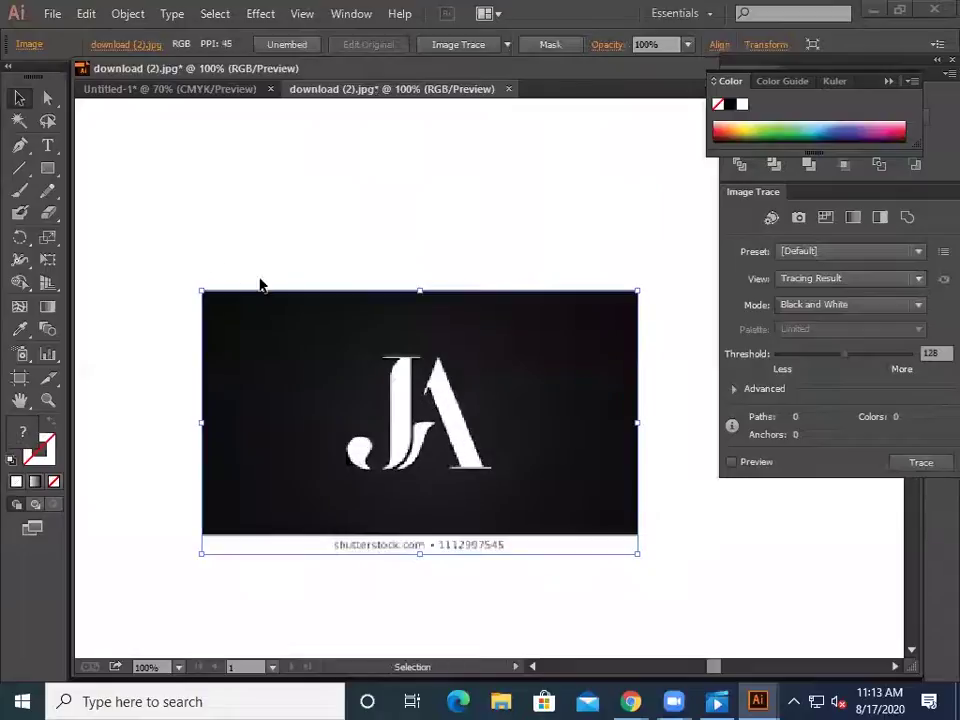
right_click(299, 488)
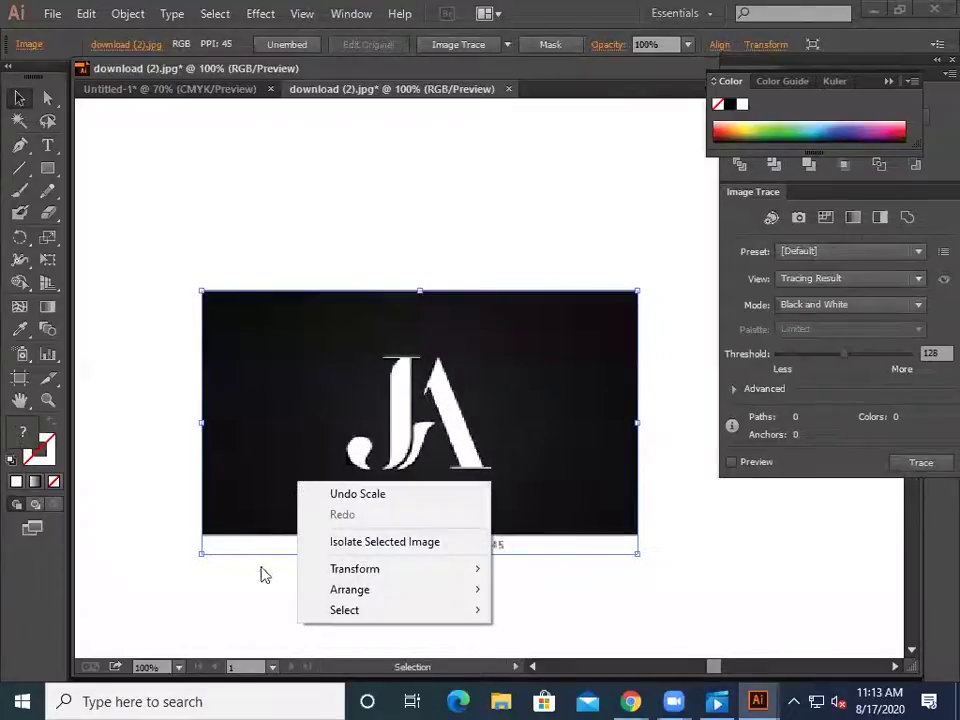
right_click(276, 356)
right_click(277, 349)
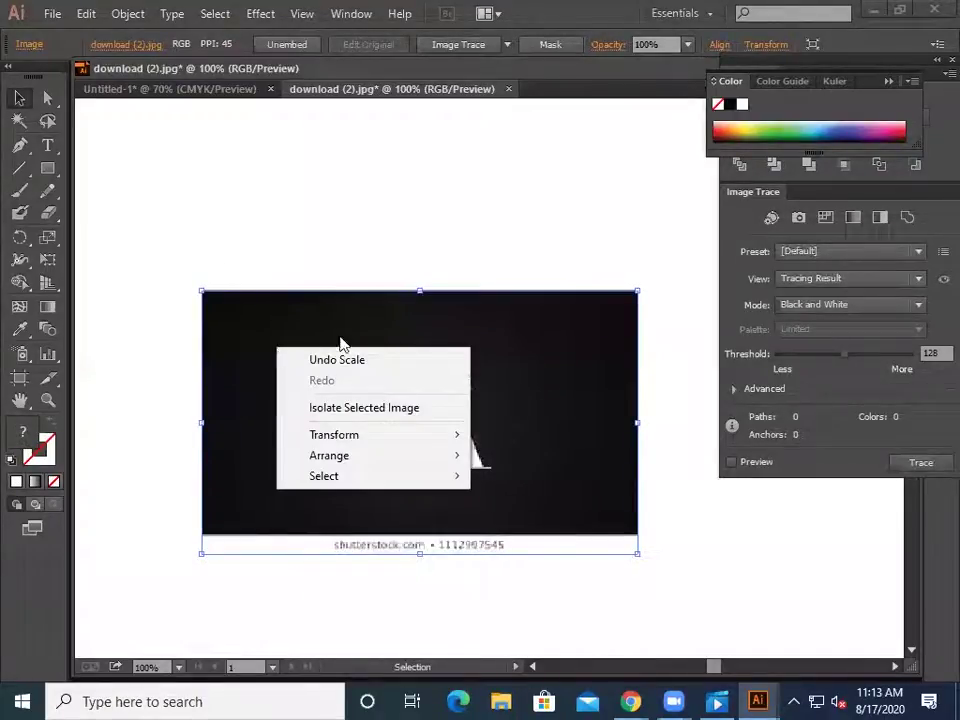
click(527, 374)
click(338, 168)
drag(463, 435, 440, 344)
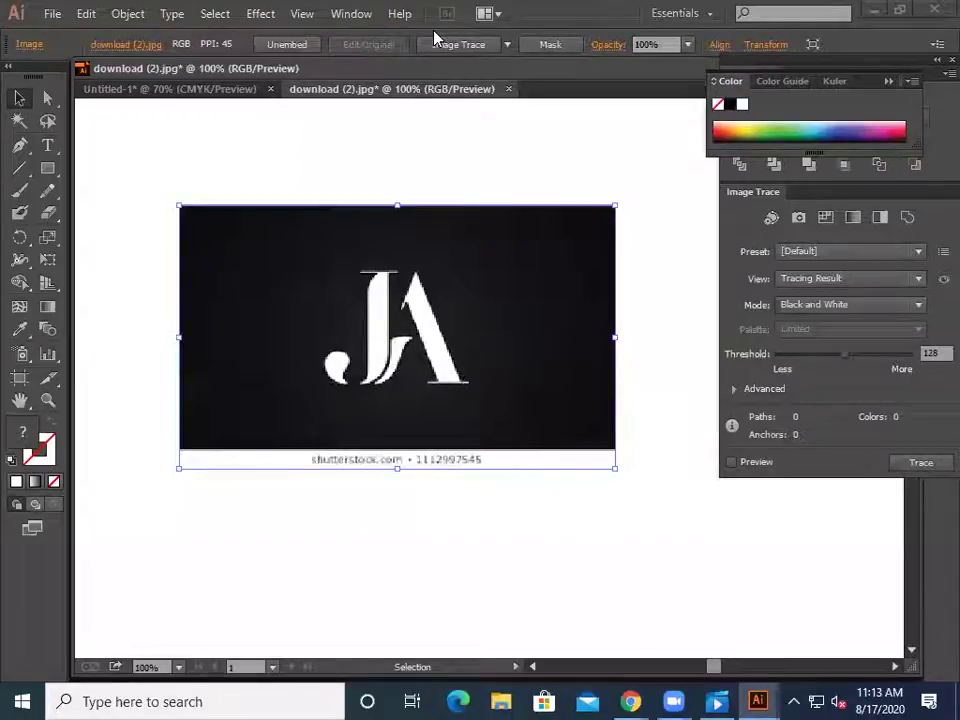
click(317, 572)
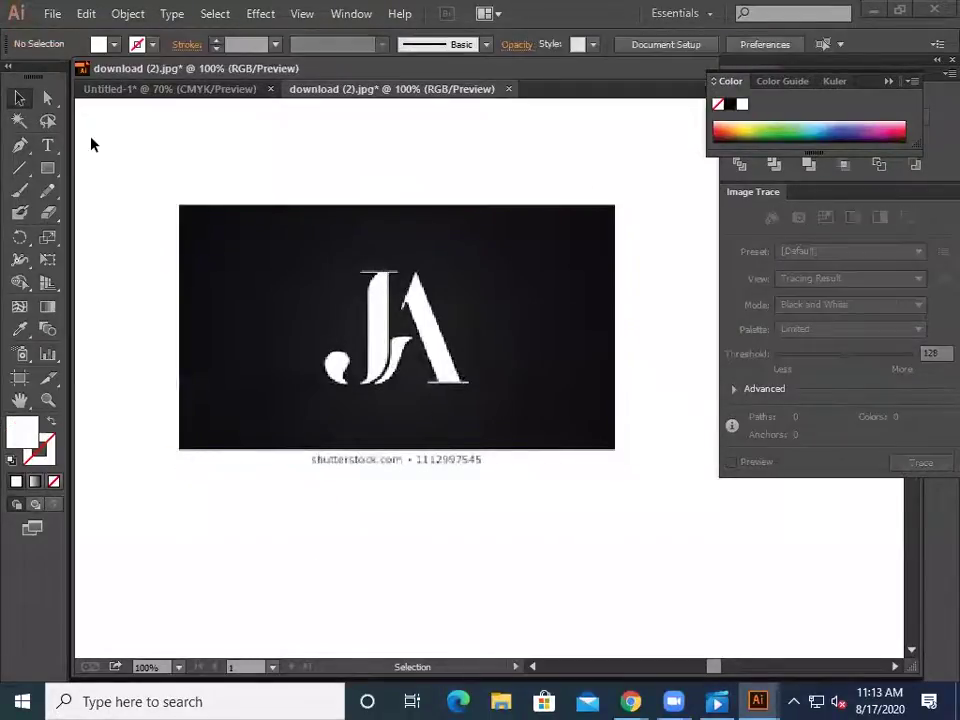
- Trace the JA logo image with the default Image Trace preset and expand the tracing into editable paths
click(313, 225)
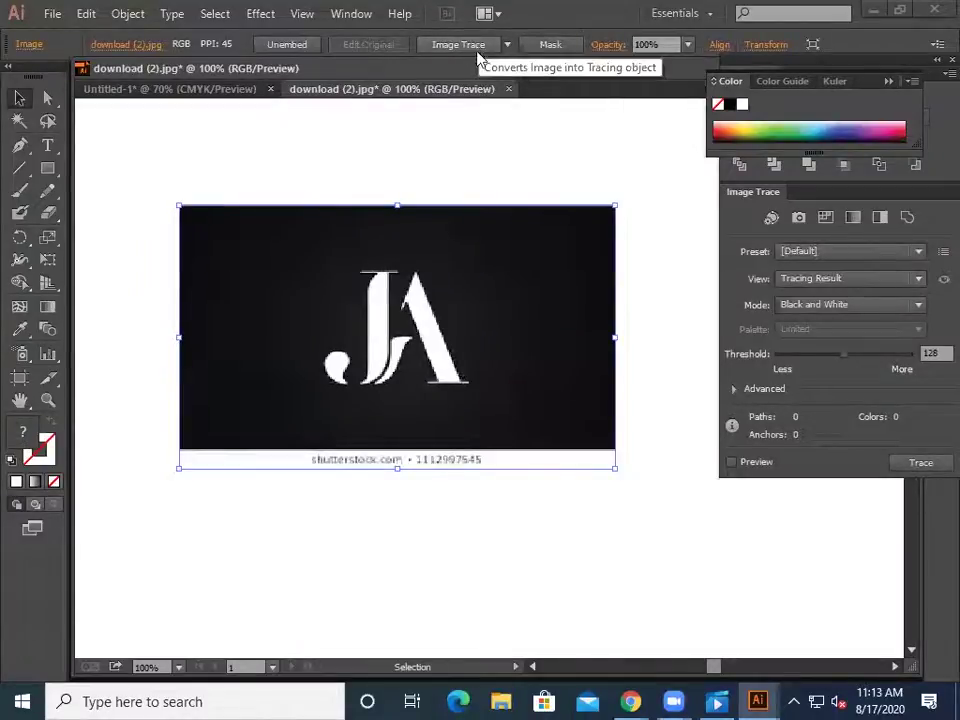
click(508, 47)
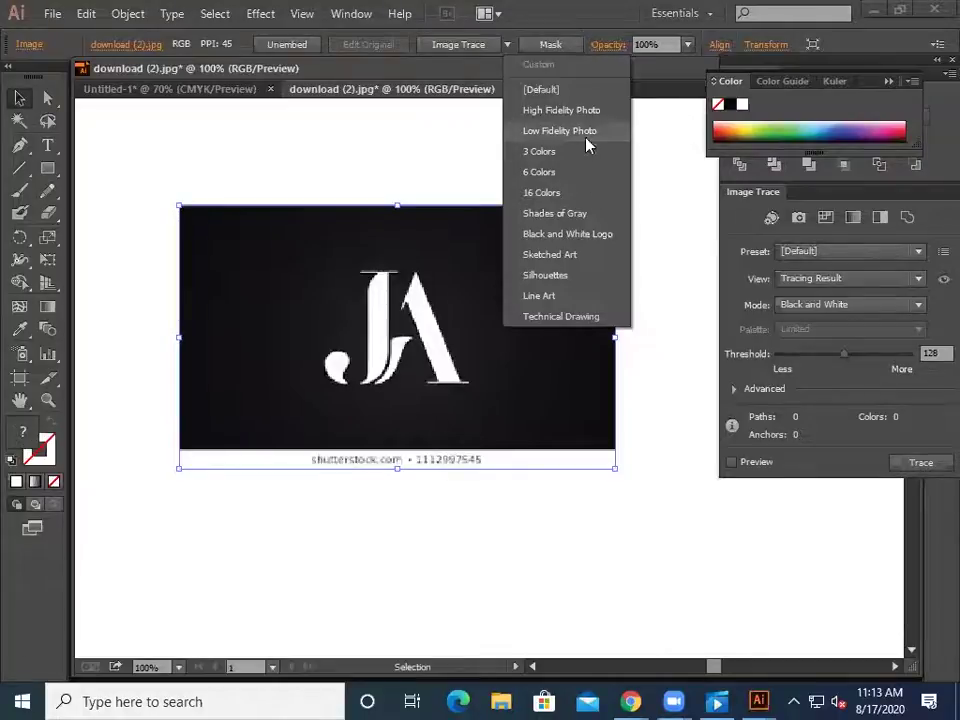
click(438, 182)
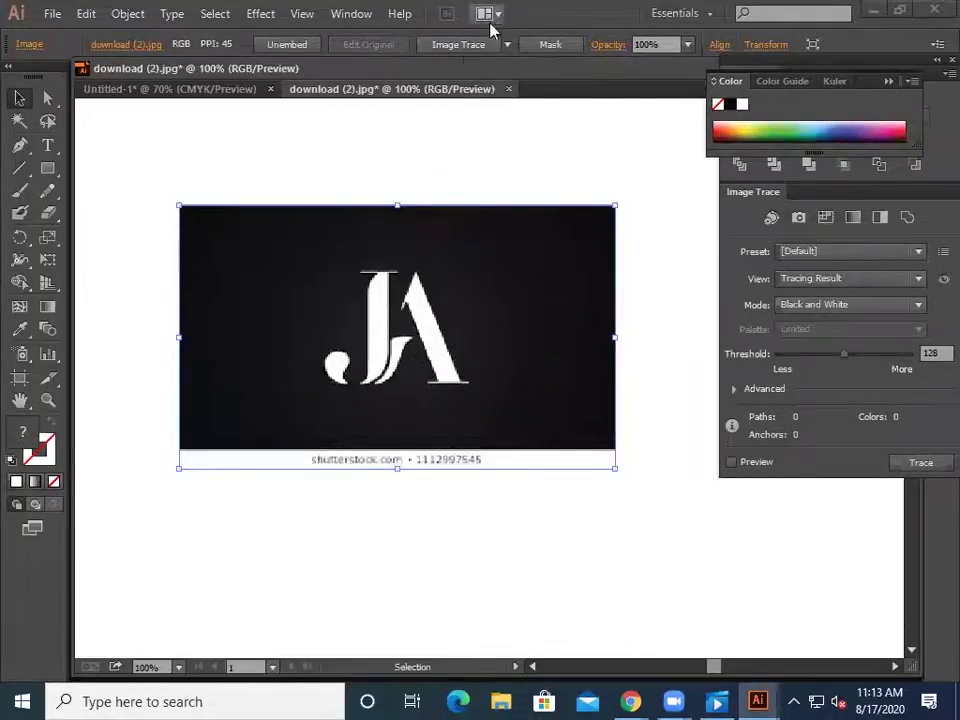
click(463, 47)
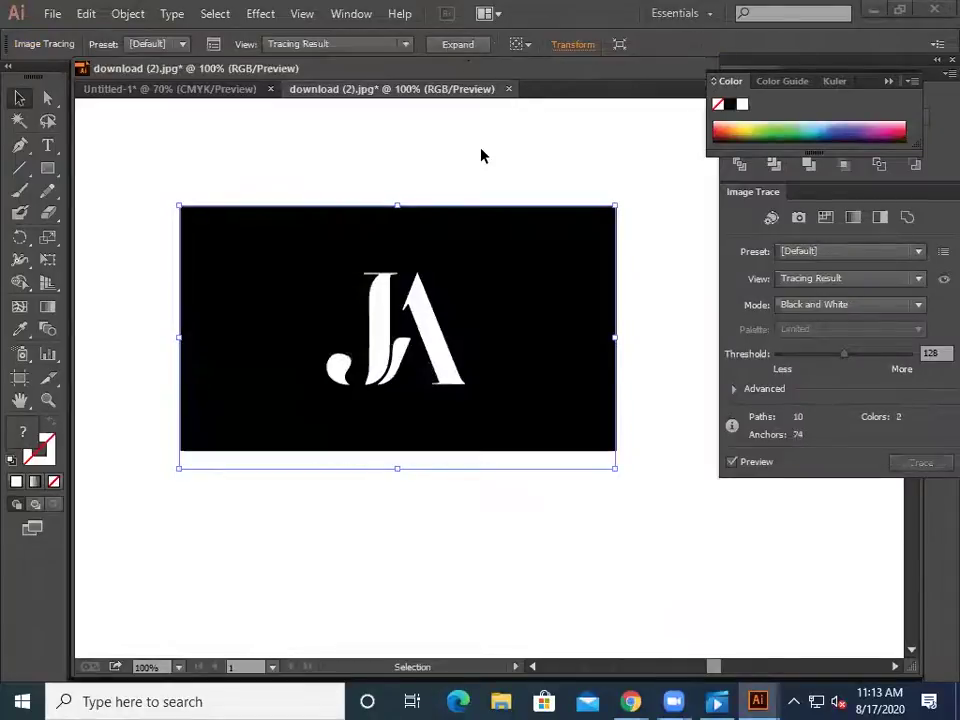
click(460, 45)
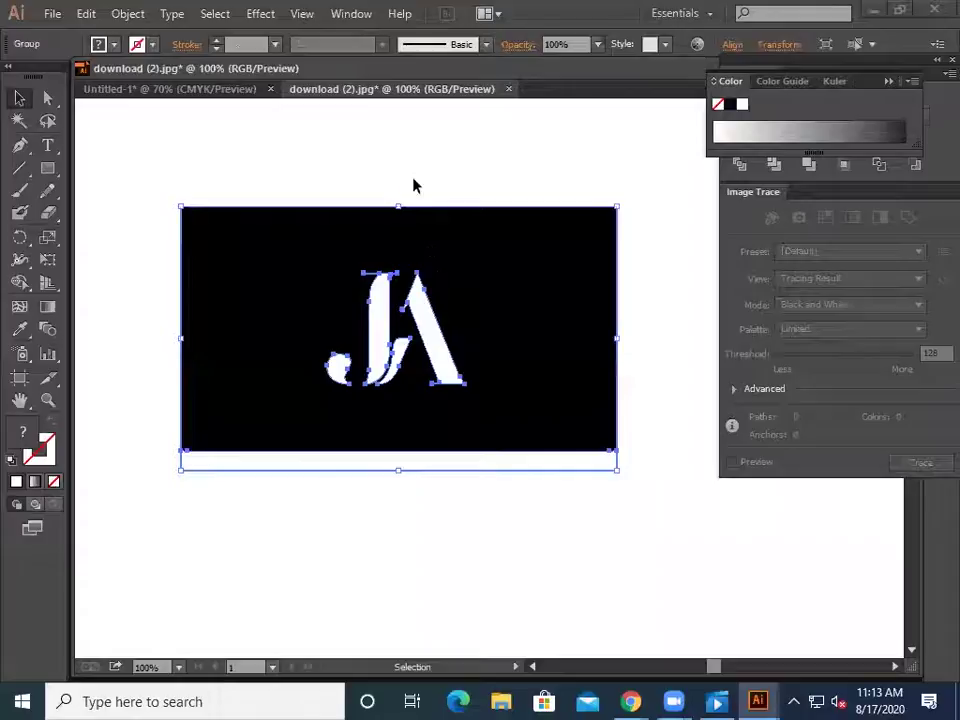
- Ungroup the expanded JA tracing and deselect it
click(410, 140)
click(377, 299)
right_click(370, 274)
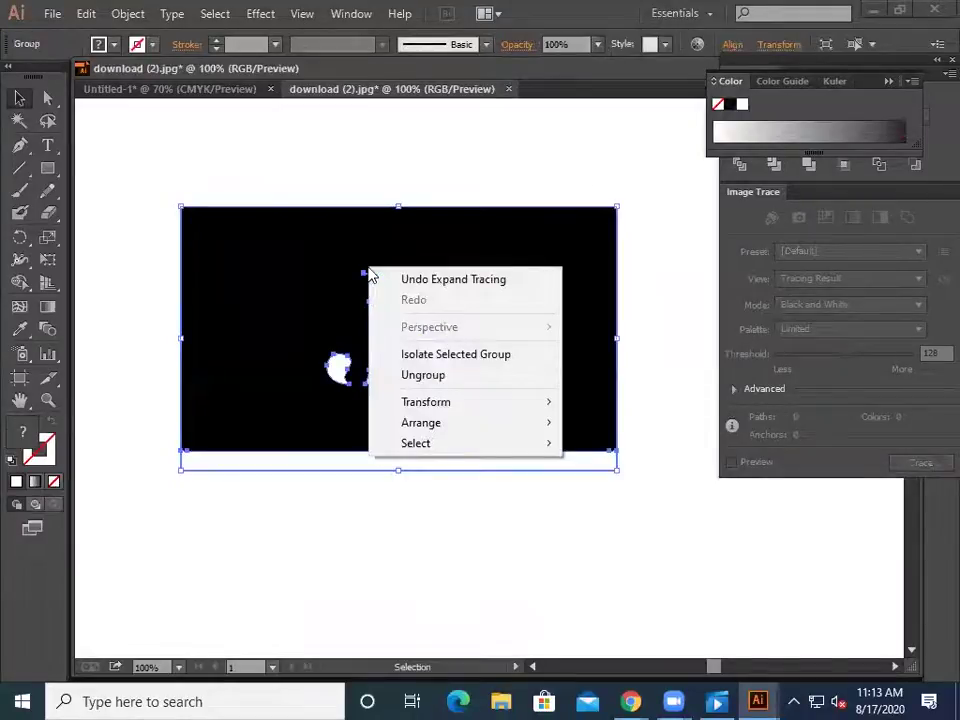
click(440, 376)
click(298, 176)
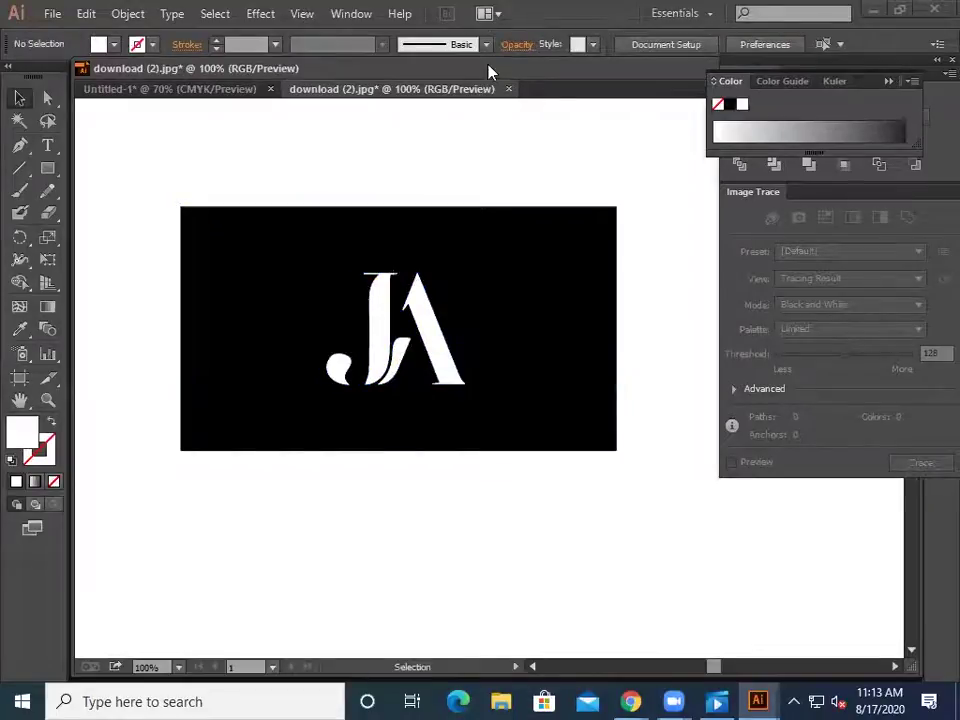
- Move the black background shape away from the white JA letter pieces and transfer those pieces into the Untitled-1 document
drag(566, 362, 672, 637)
scroll(640, 542, down, 3)
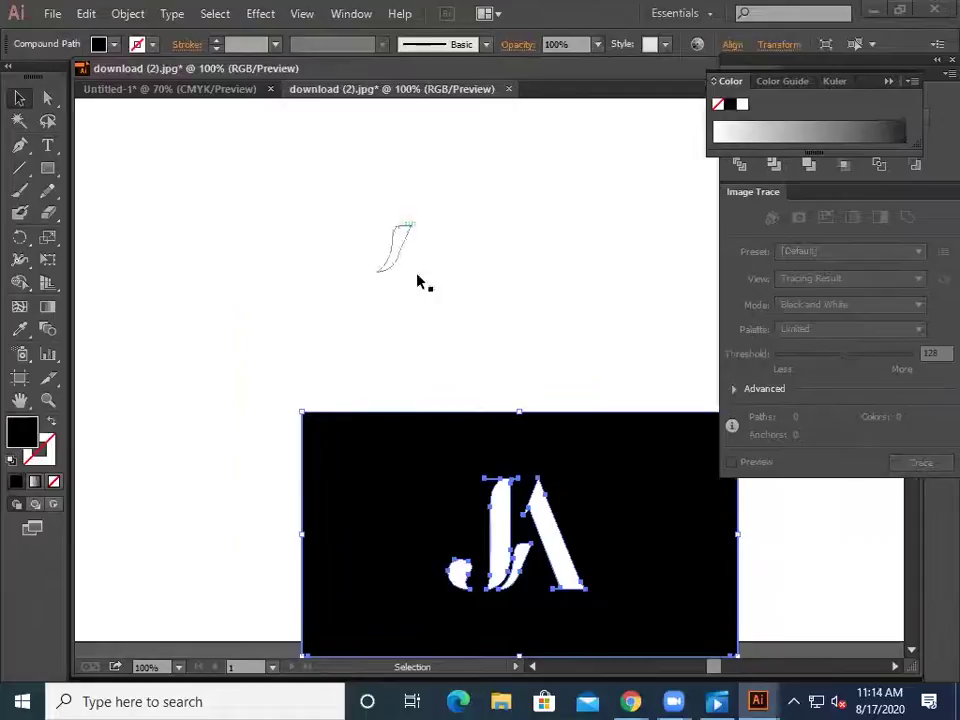
drag(355, 207, 529, 339)
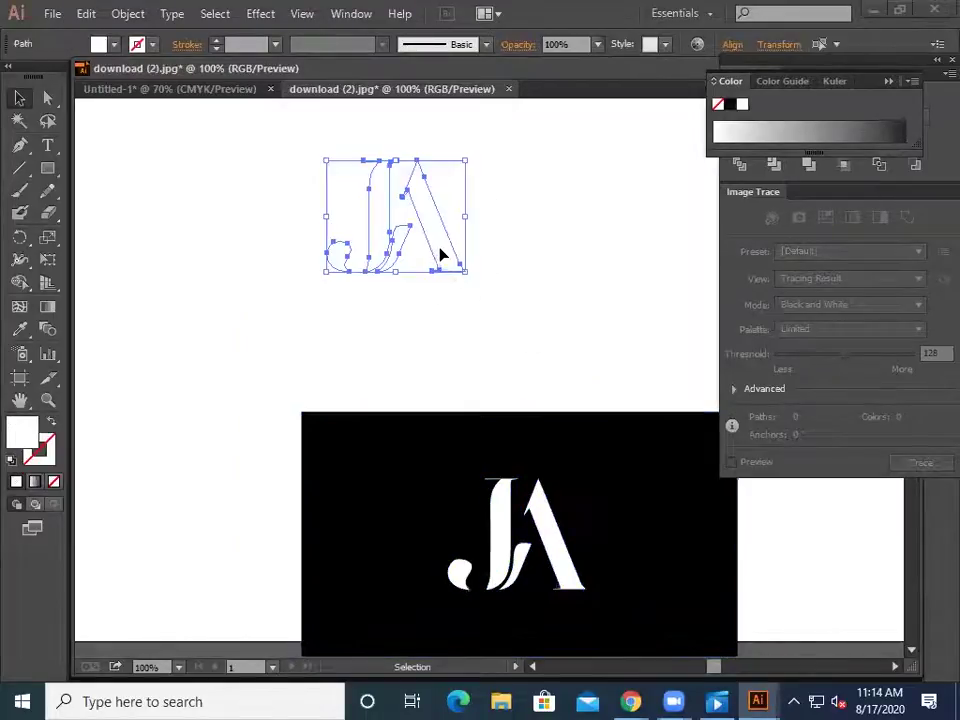
drag(432, 263, 335, 322)
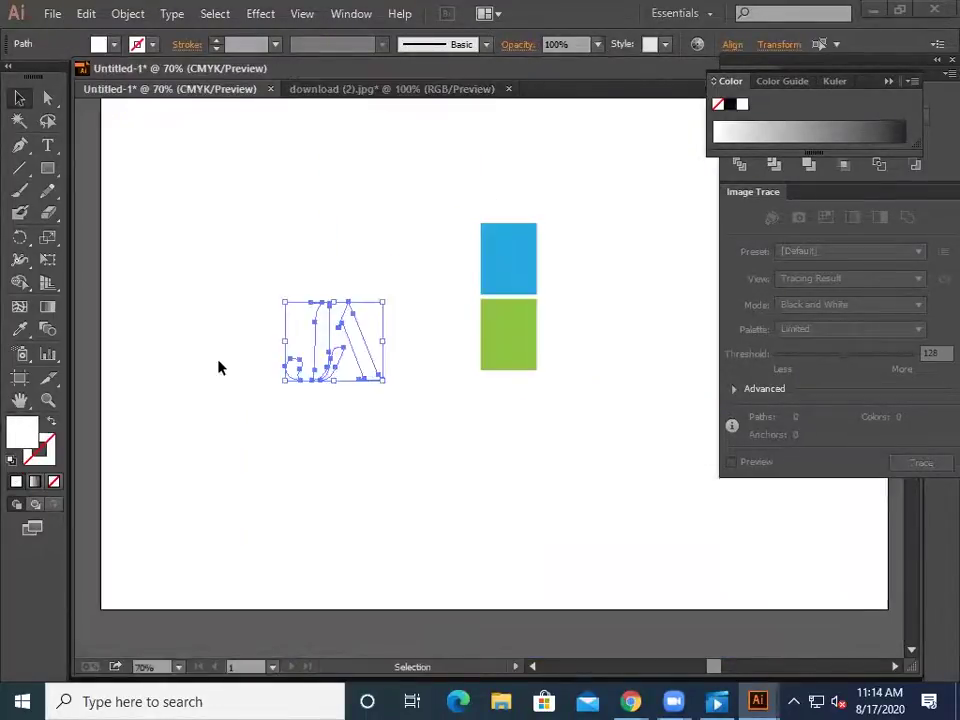
- Fill the JA letter pieces with black
click(99, 44)
click(52, 76)
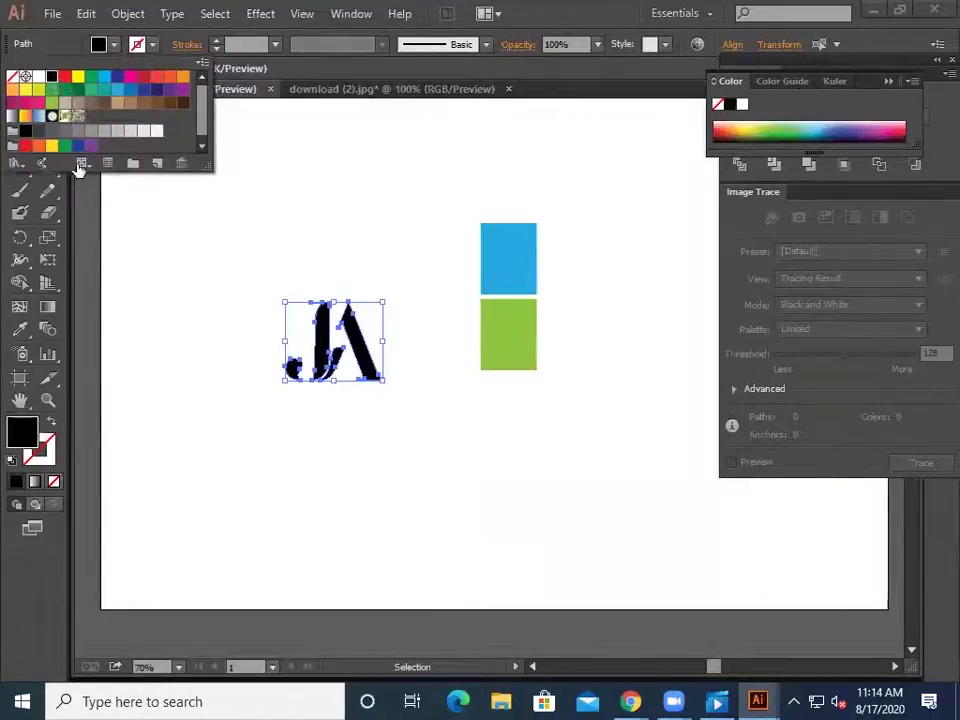
click(160, 303)
- Enlarge all the JA letter pieces together to about three times their size and deselect them
drag(225, 259, 400, 423)
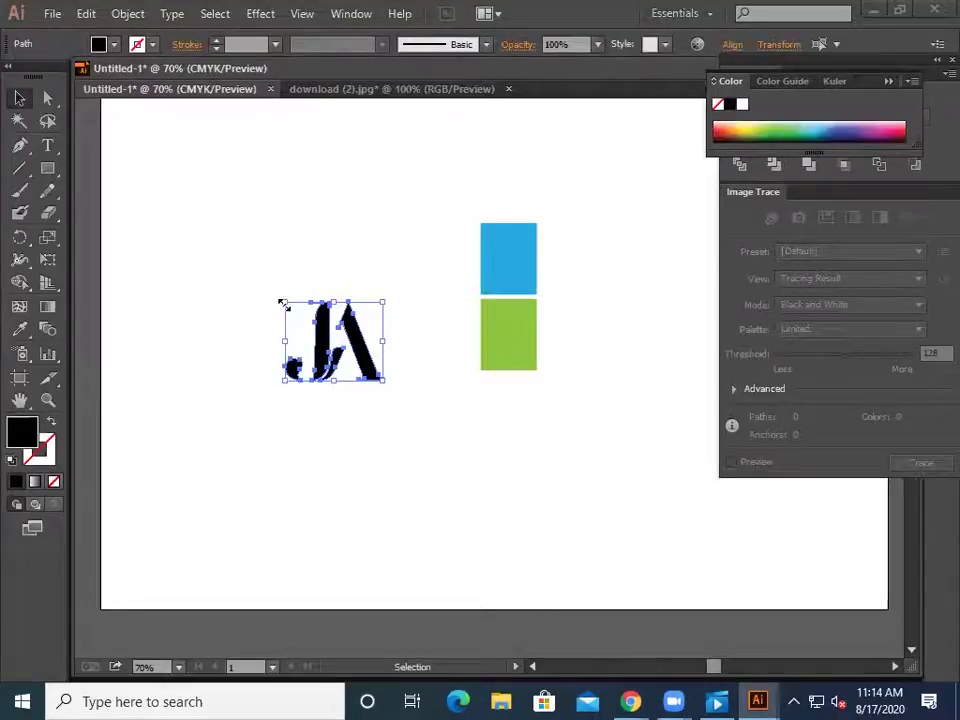
drag(282, 303, 195, 215)
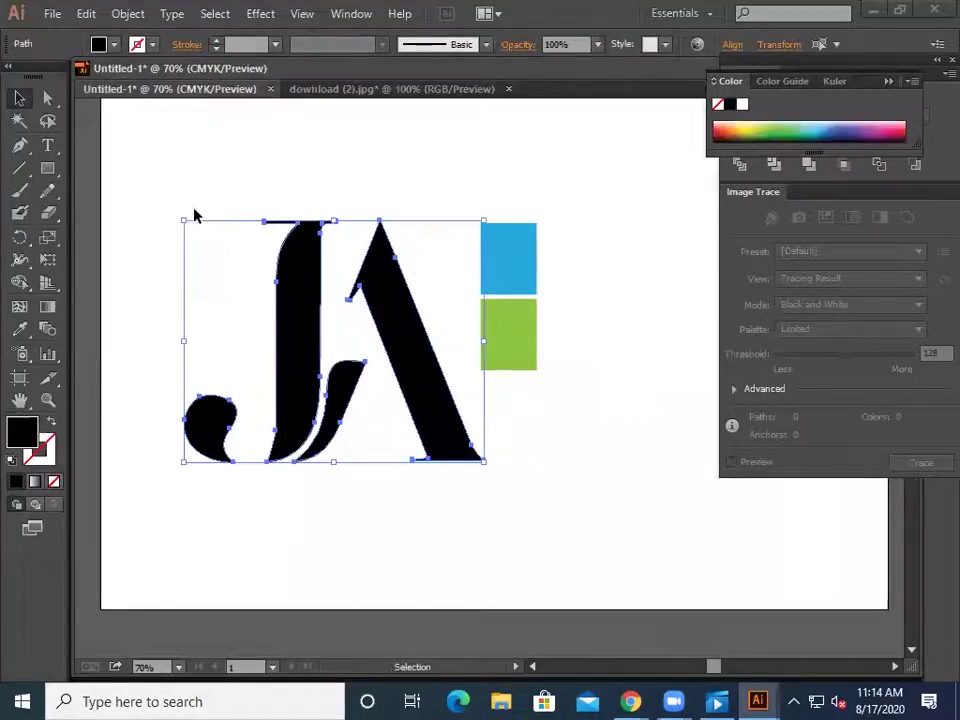
click(252, 148)
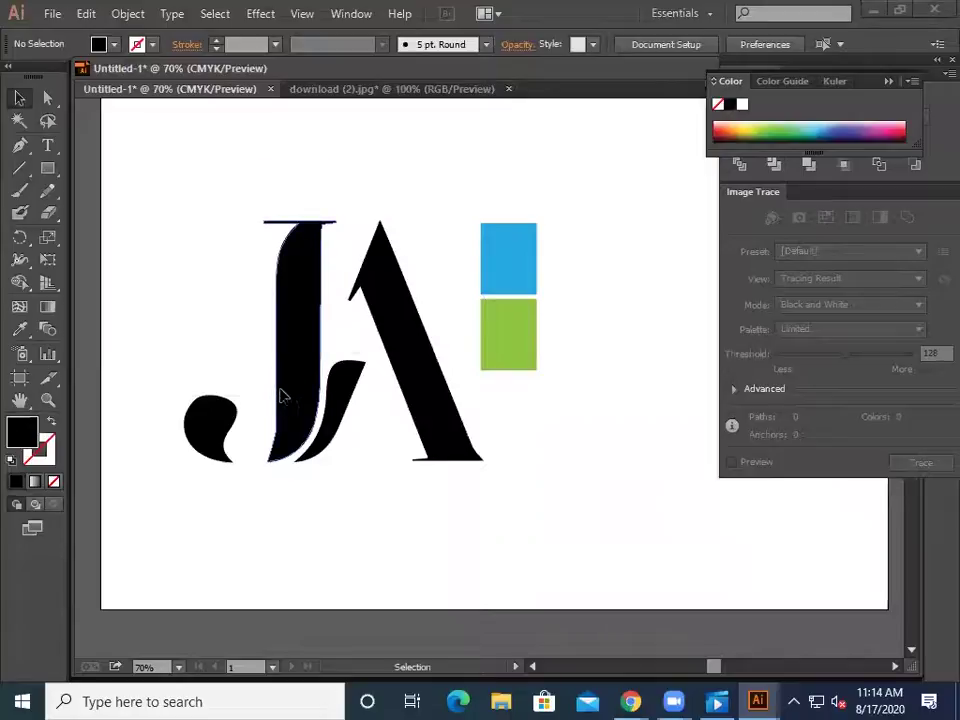
- Move the individual JA letter pieces separately to new positions around the Untitled-1 artboard
drag(281, 396, 281, 281)
drag(214, 454, 241, 505)
drag(324, 443, 333, 496)
drag(407, 378, 329, 366)
drag(227, 476, 265, 403)
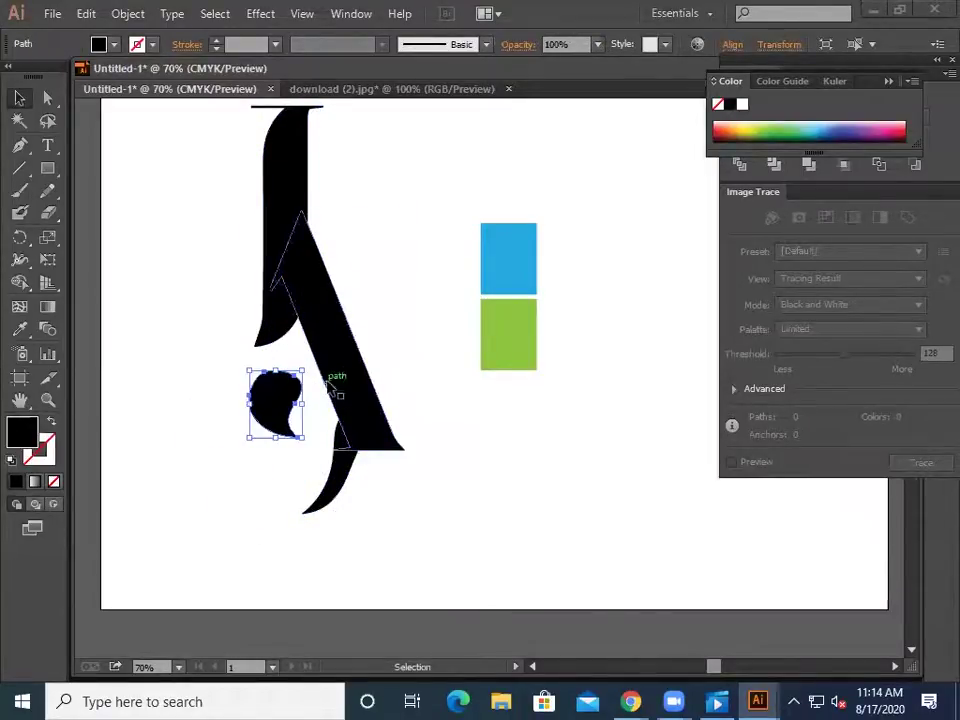
drag(330, 380, 436, 373)
- Undo the moves, the enlargement and the black fill of the JA letter pieces
key(ctrl+z)
key(ctrl+z)
key(ctrl+z)
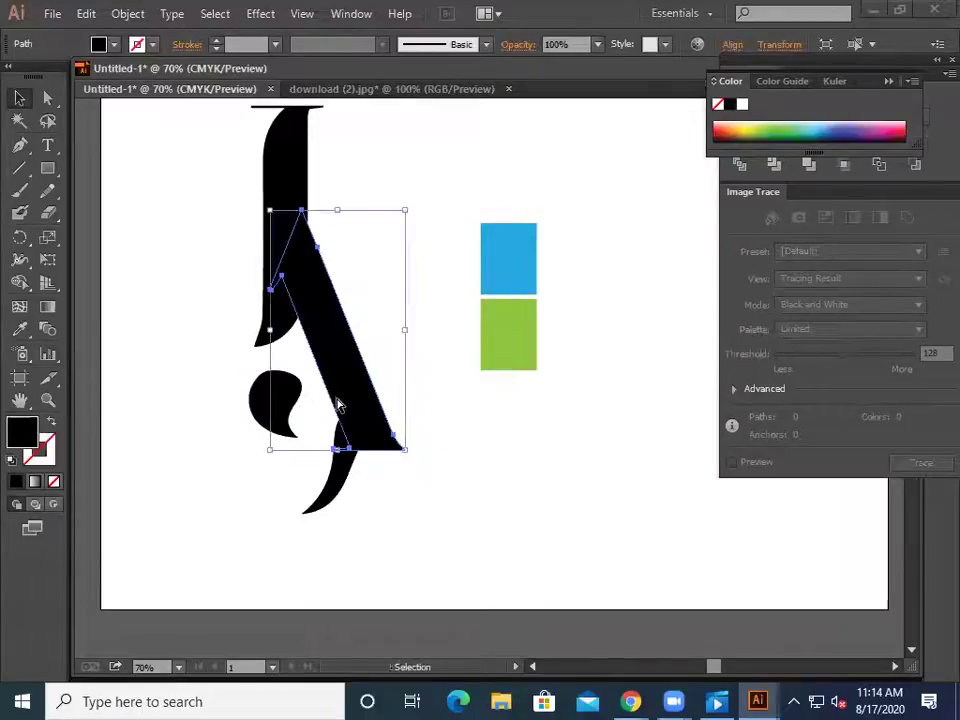
key(ctrl+z)
key(ctrl+z)
key(ctrl+z)
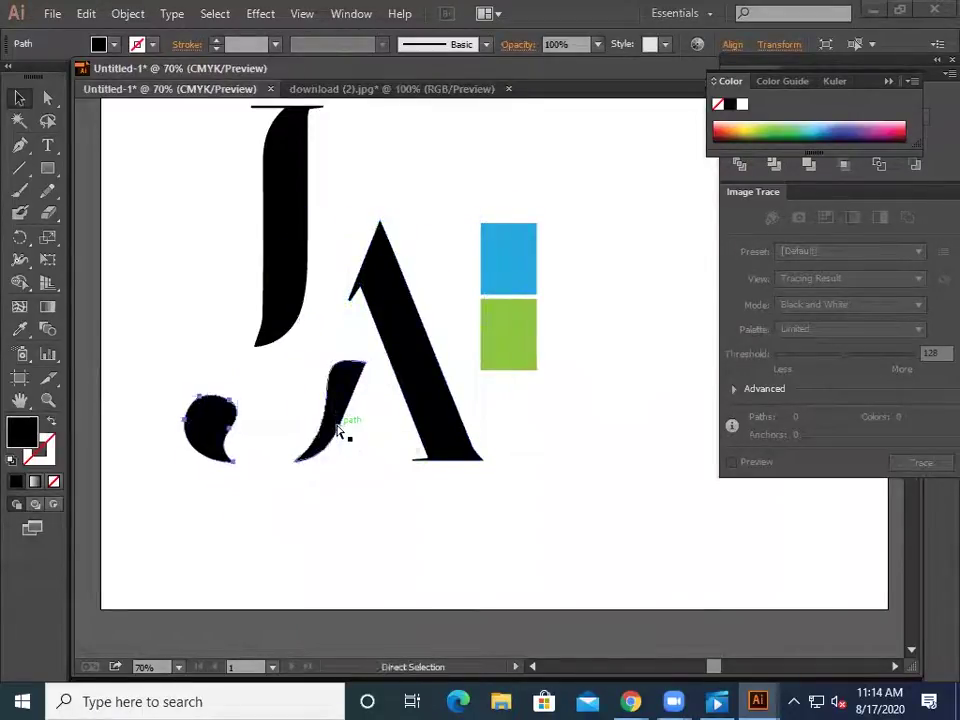
key(ctrl+z)
key(ctrl+z)
key(ctrl+z)
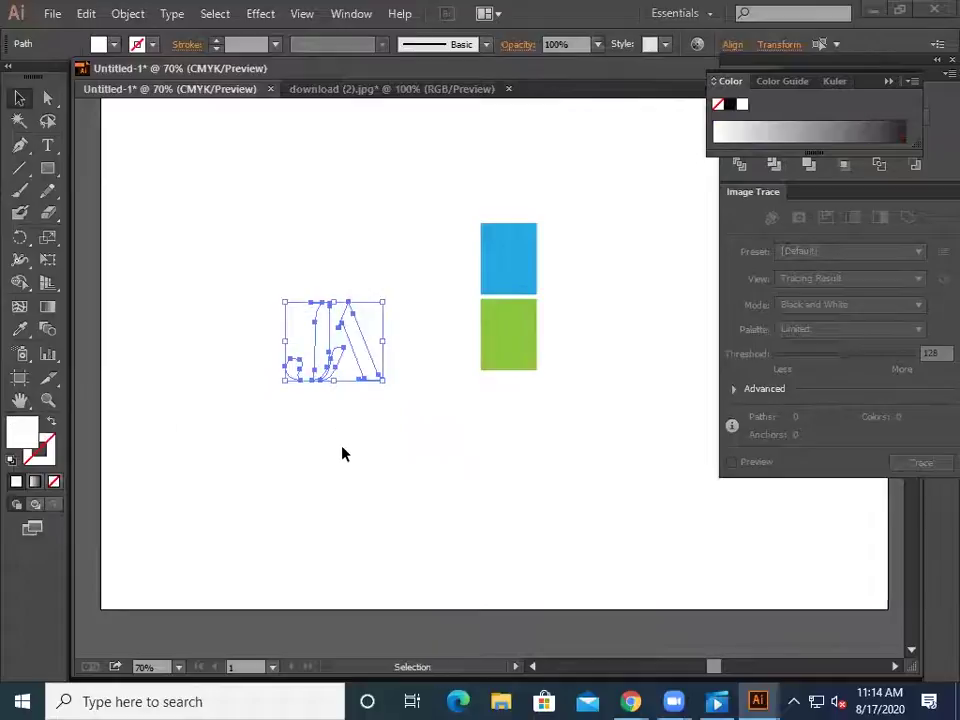
- Switch to the download (2).jpg document and delete all of its artwork, including the traced JA pieces and black background
click(491, 90)
scroll(472, 320, down, 2)
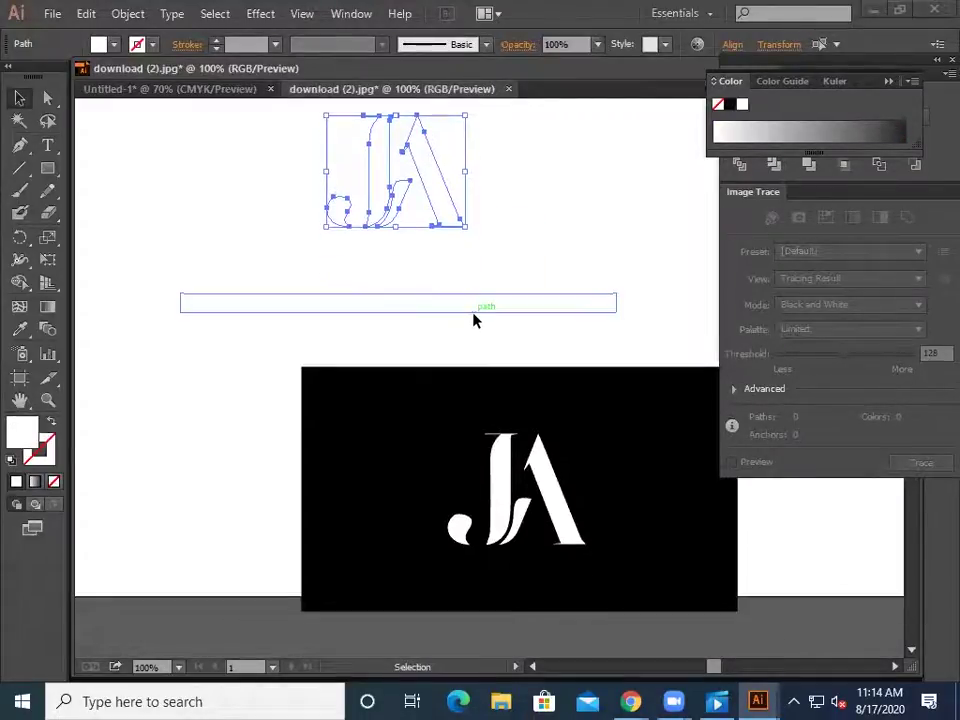
drag(502, 490, 390, 393)
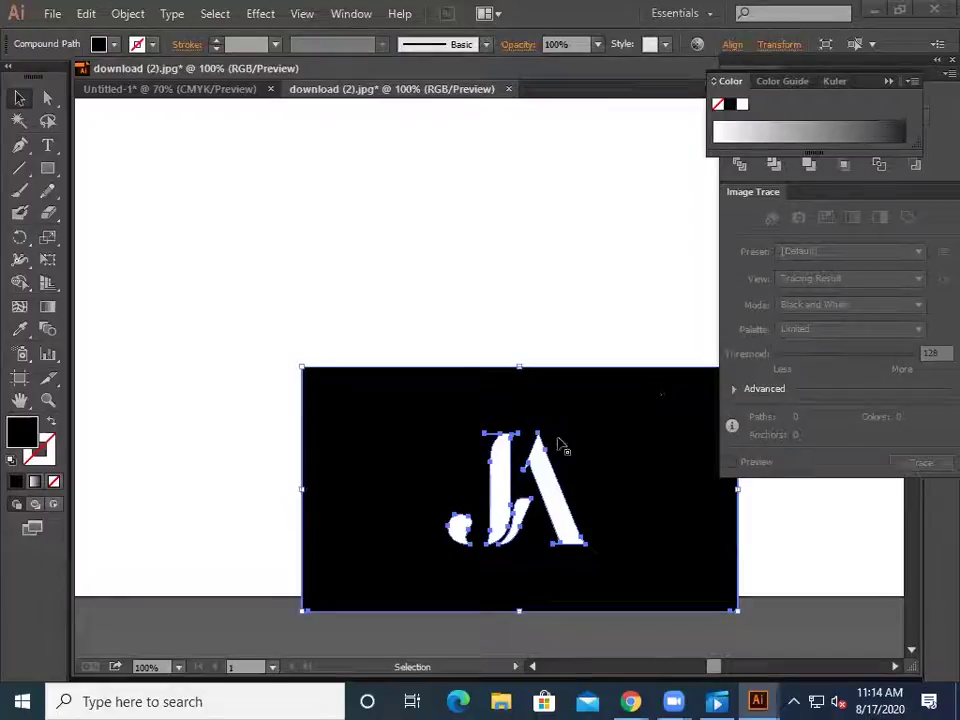
drag(256, 186, 549, 497)
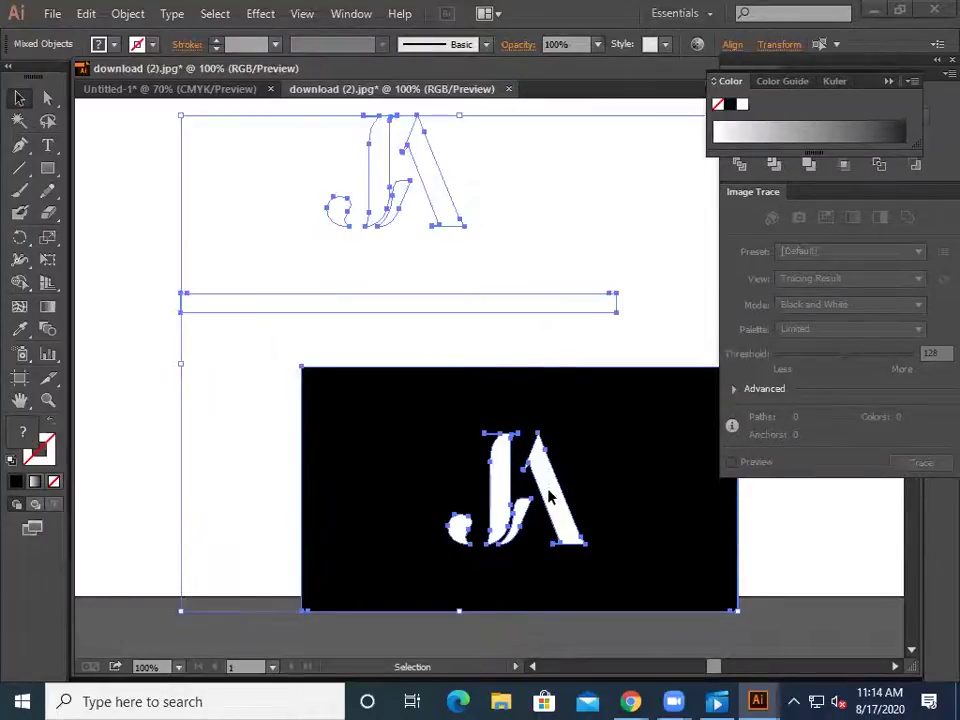
key(Delete)
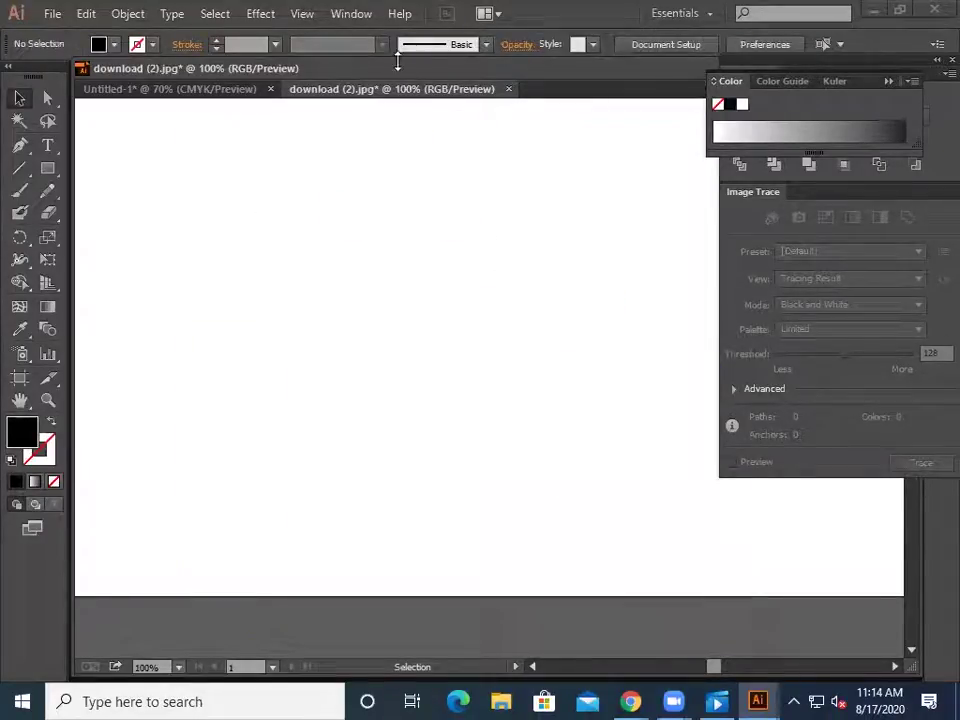
click(872, 11)
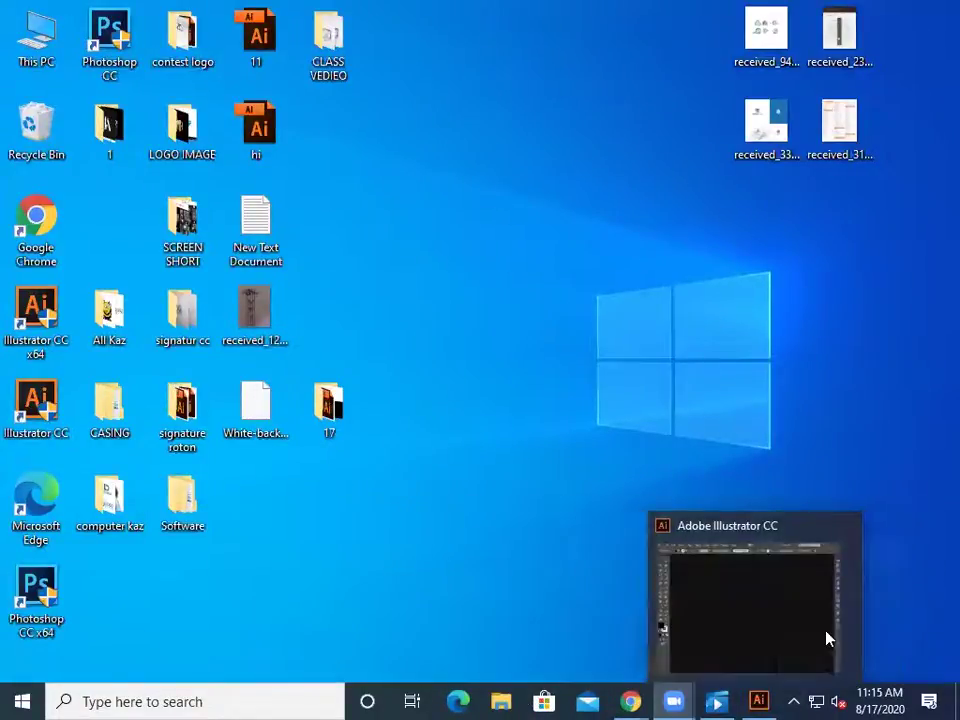
mouse_move(687, 699)
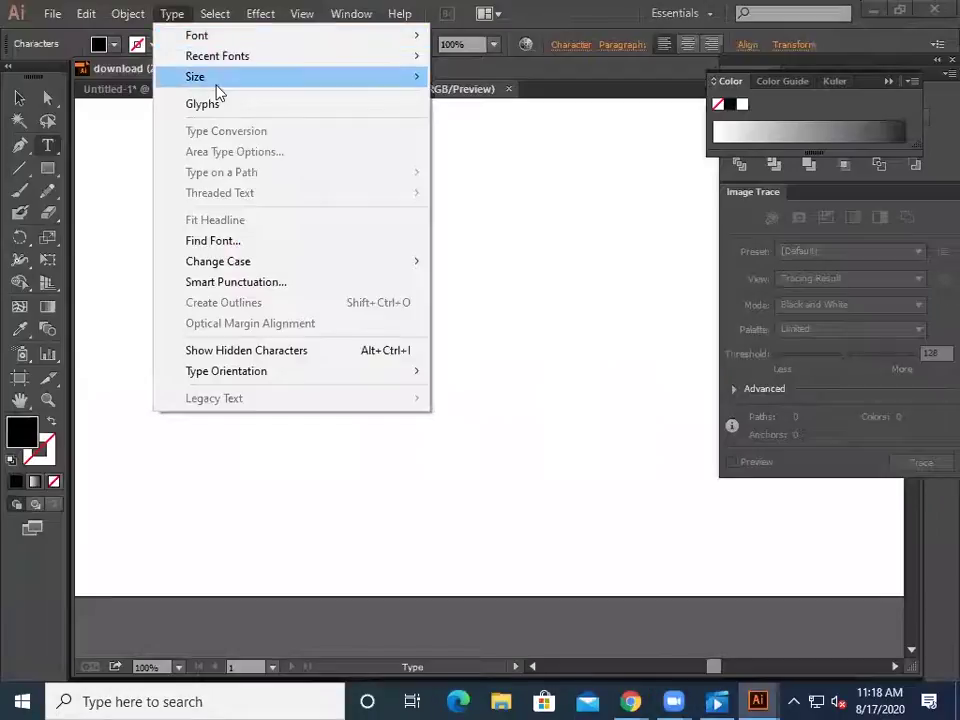
- Set the new text's size to 72 pt and its font to Ethnocentric Regular
mouse_move(216, 88)
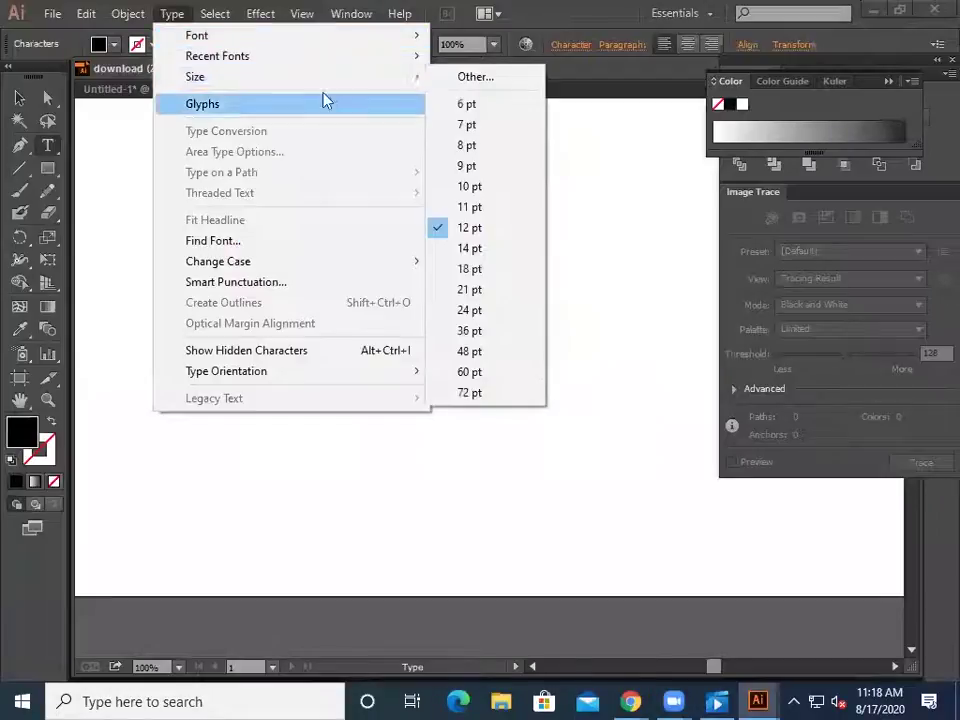
click(482, 80)
click(680, 295)
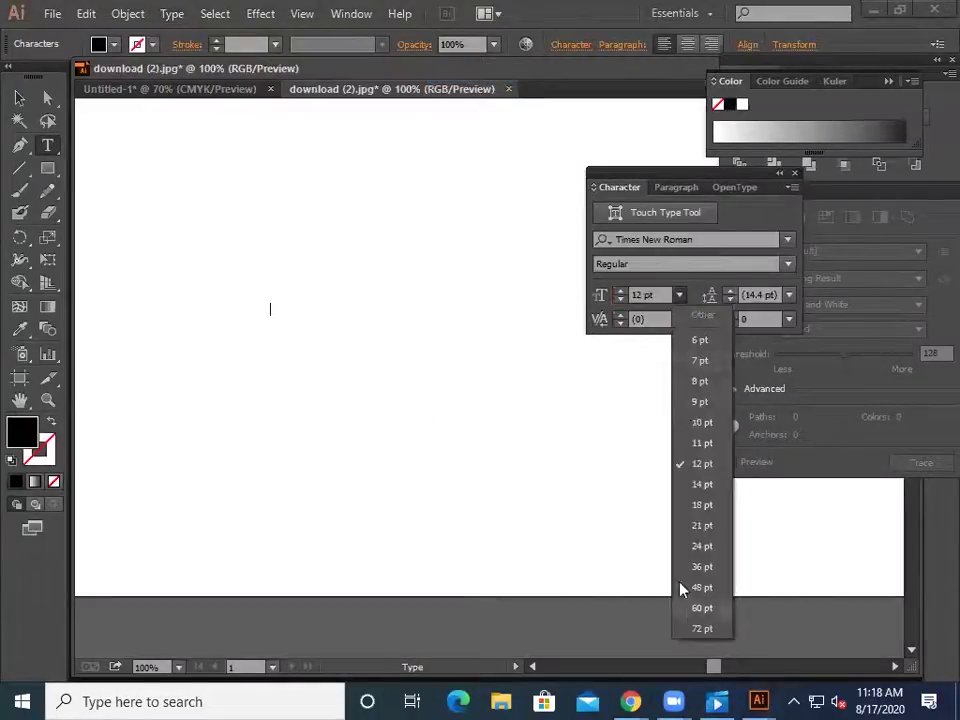
click(707, 630)
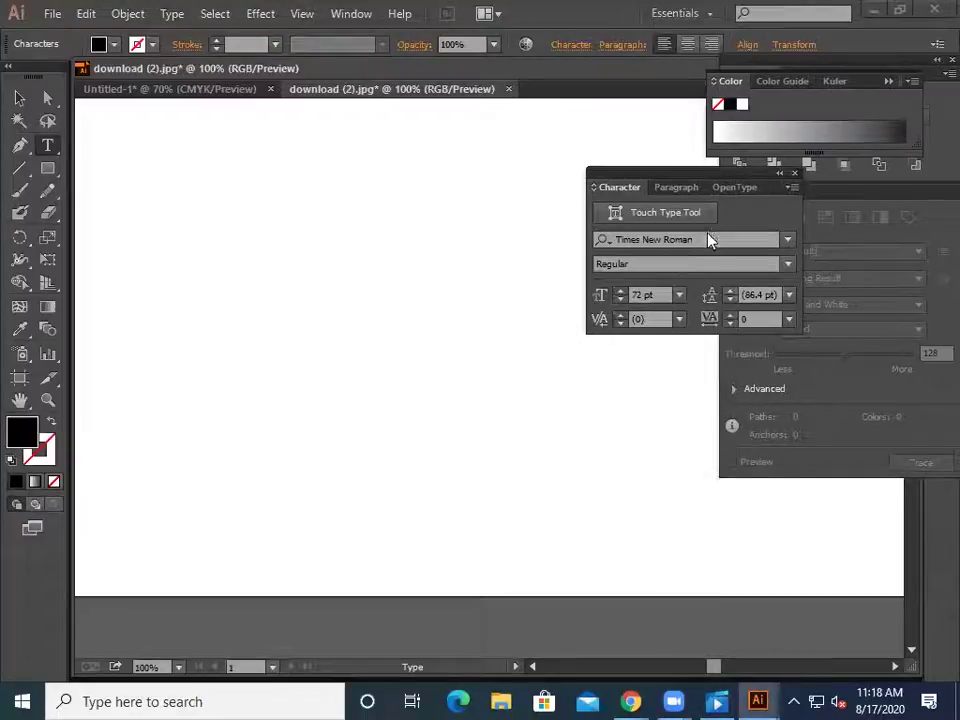
click(707, 240)
key(BackSpace)
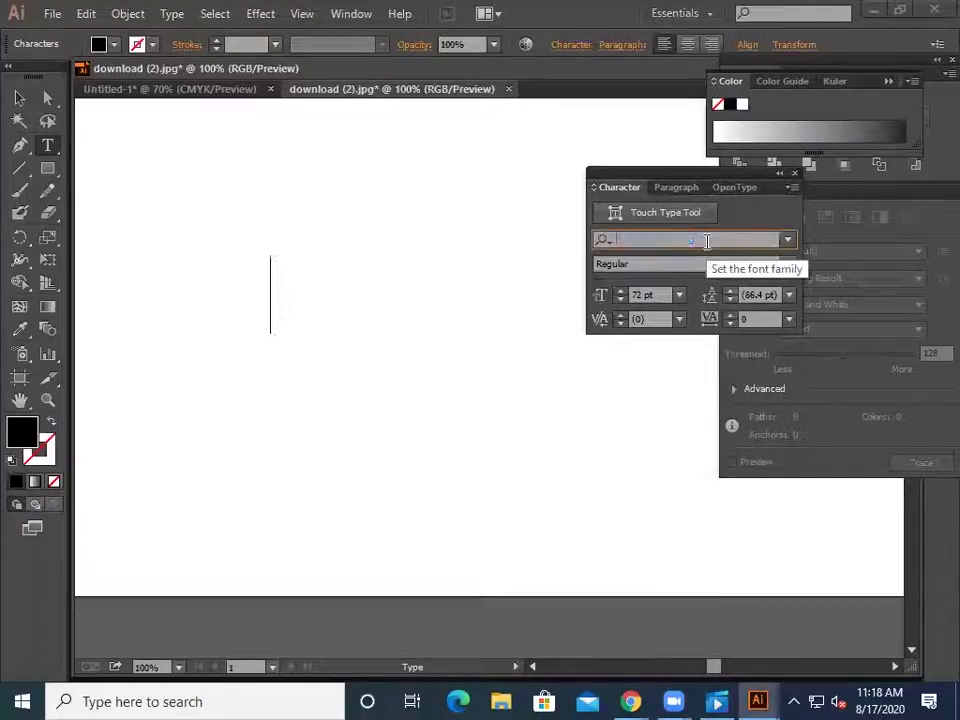
text(et)
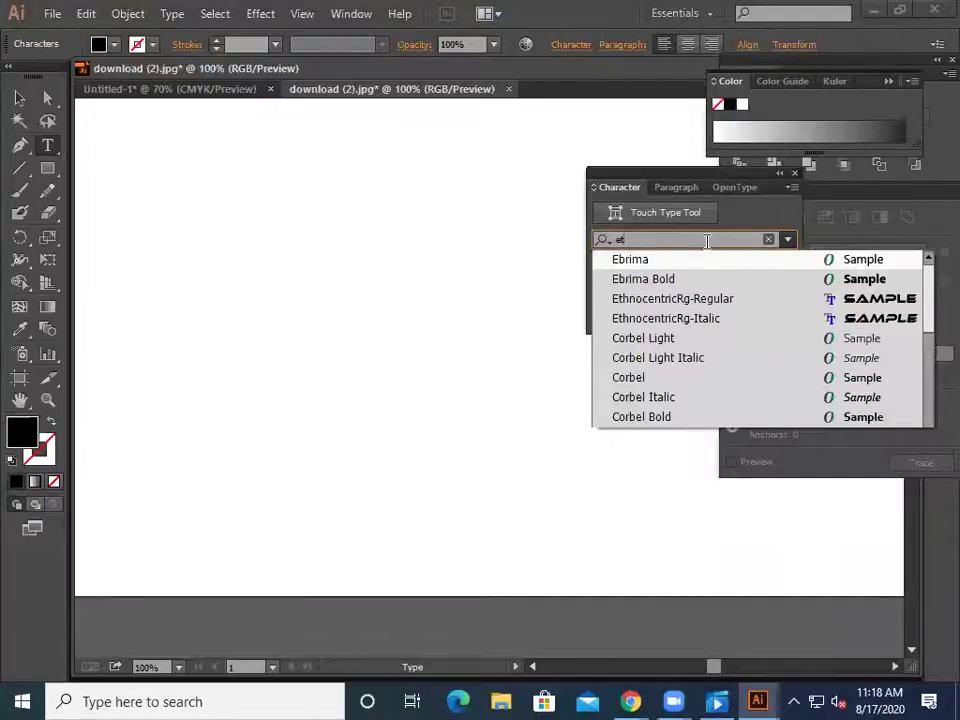
key(Return)
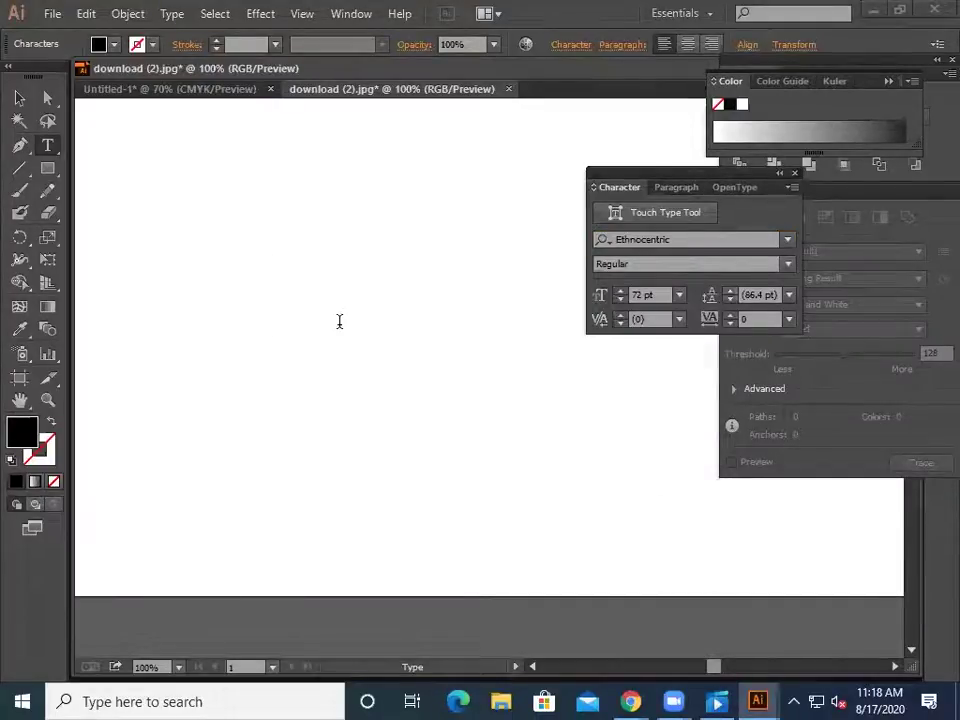
- Enter the text "SC" on the artboard, finish text editing and deselect it
text(SC)
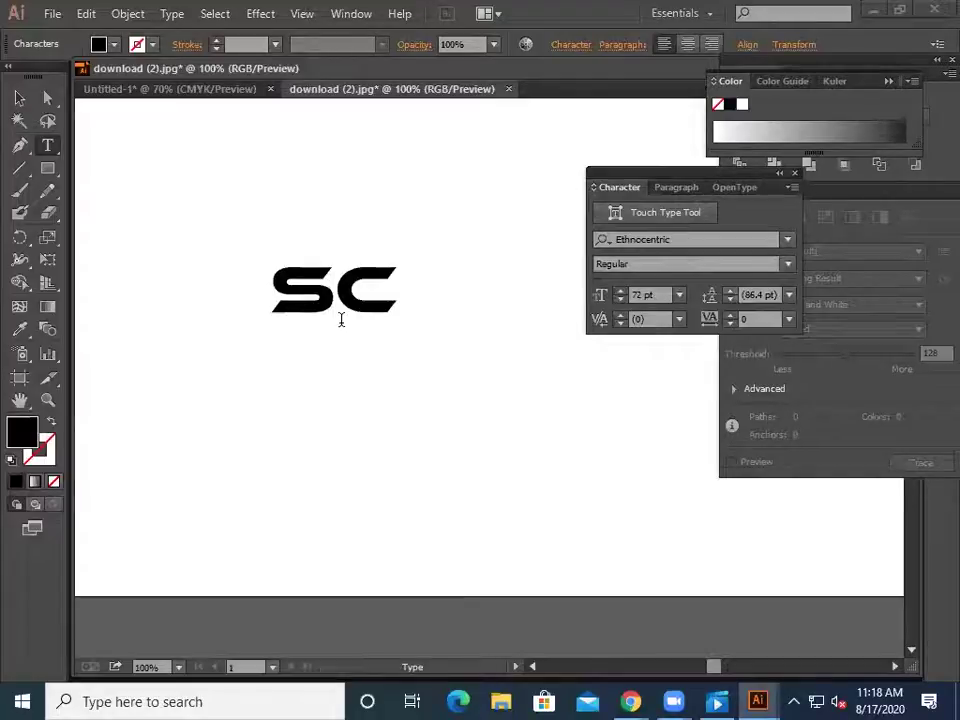
click(20, 98)
click(253, 358)
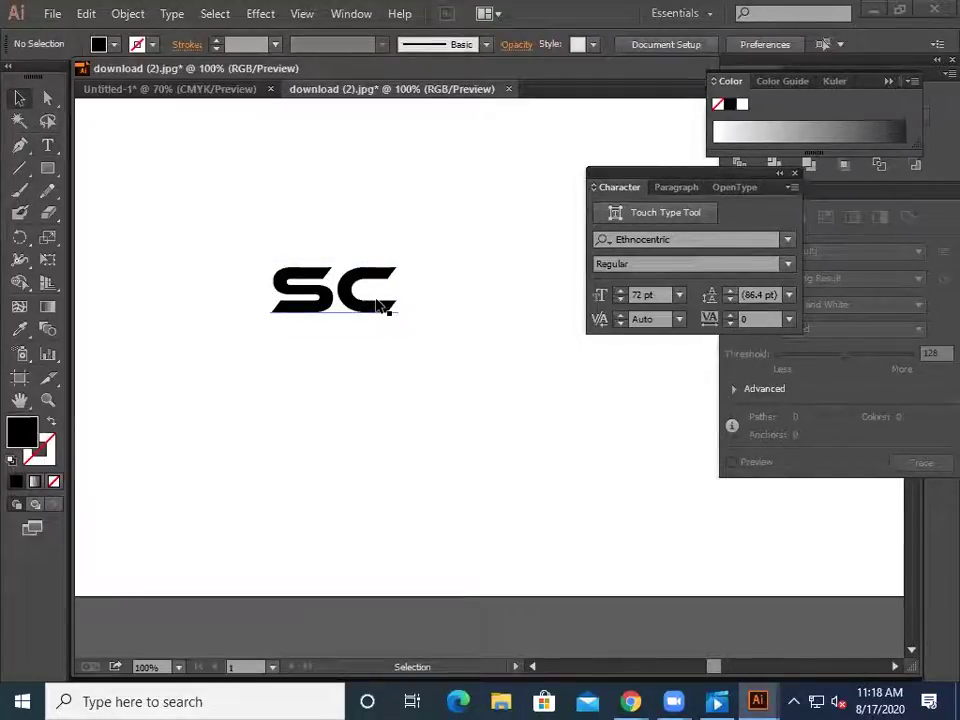
- Reposition the SC text, convert it to outlines and ungroup it into separate letters
drag(270, 260, 334, 369)
right_click(310, 312)
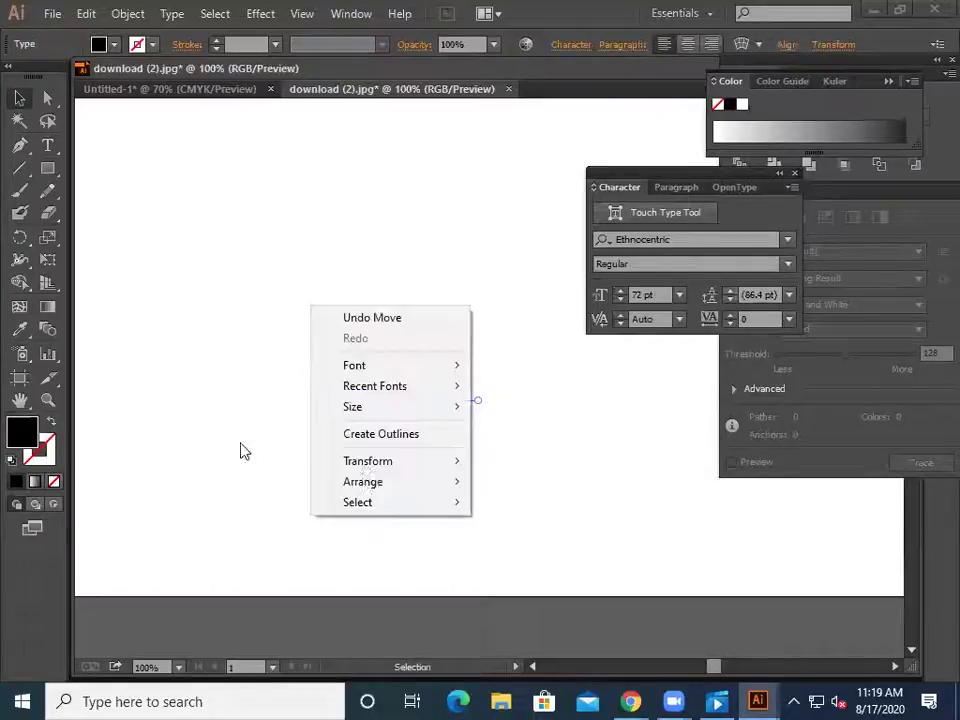
click(254, 433)
drag(369, 424, 323, 333)
right_click(320, 342)
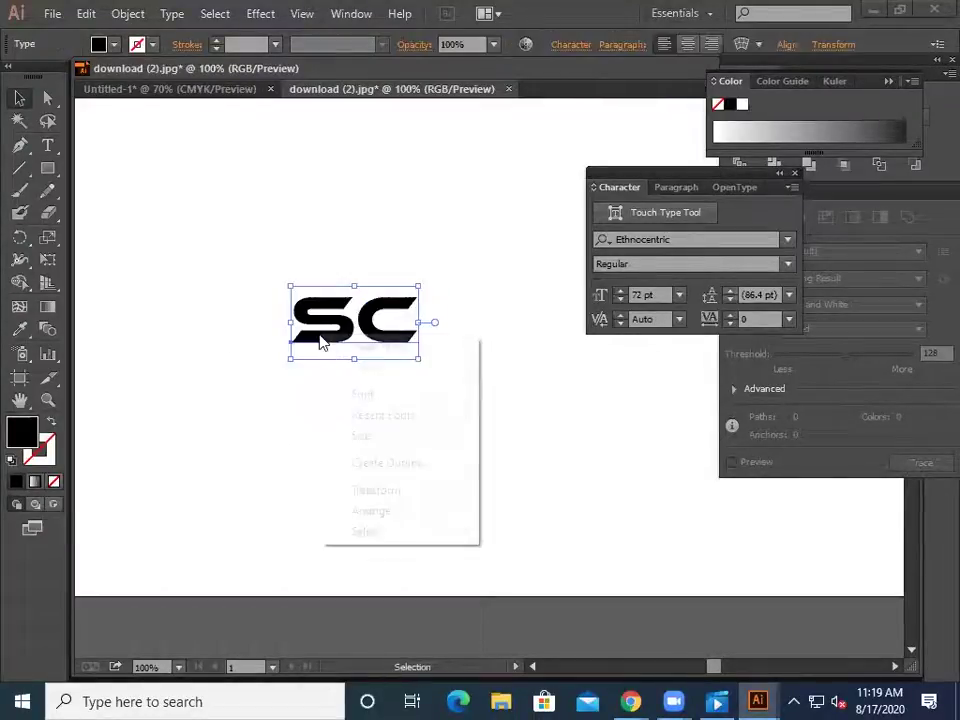
click(392, 471)
right_click(306, 343)
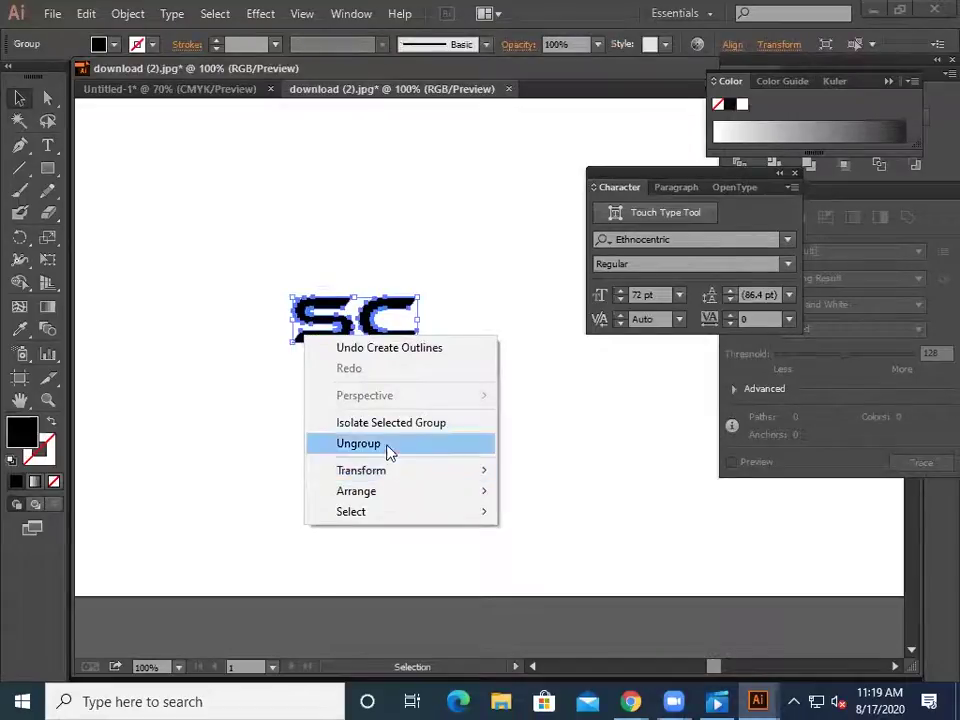
click(388, 446)
click(279, 311)
- Move the outlined C closer to the S and slightly down so it overlaps the S's right side
drag(266, 242, 434, 408)
key(a)
key(ctrl+equal)
key(ctrl+equal)
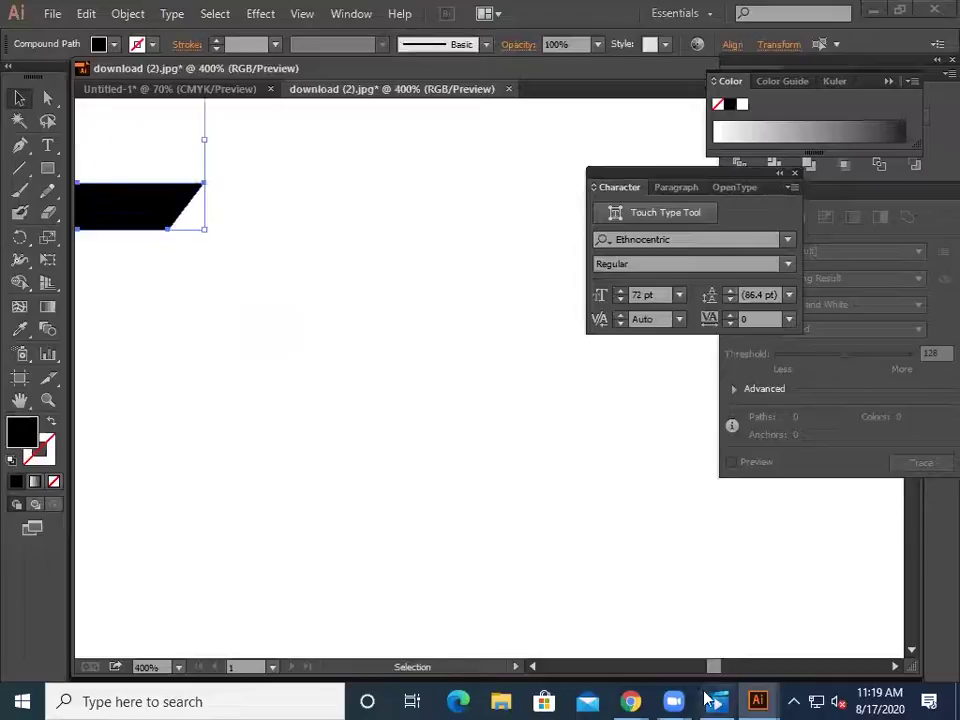
key(Delete)
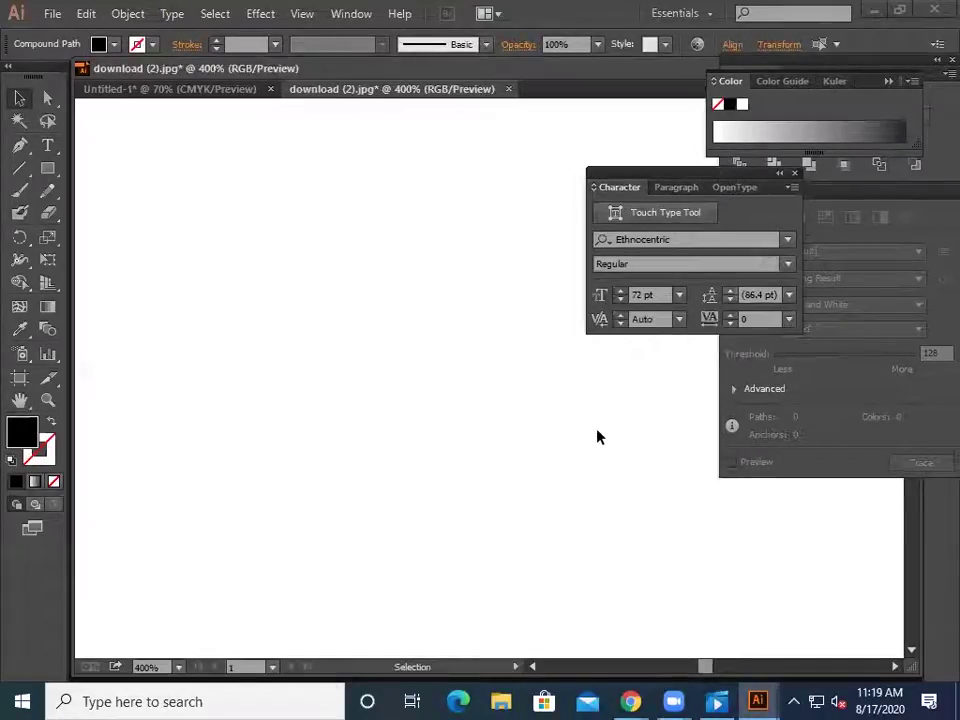
key(ctrl+z)
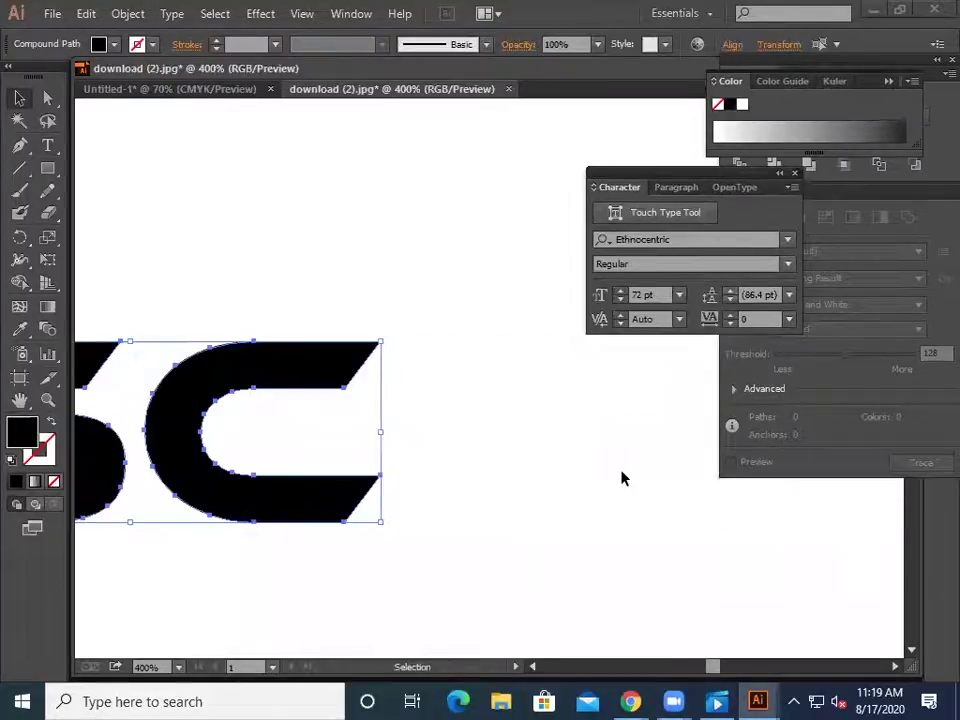
click(420, 590)
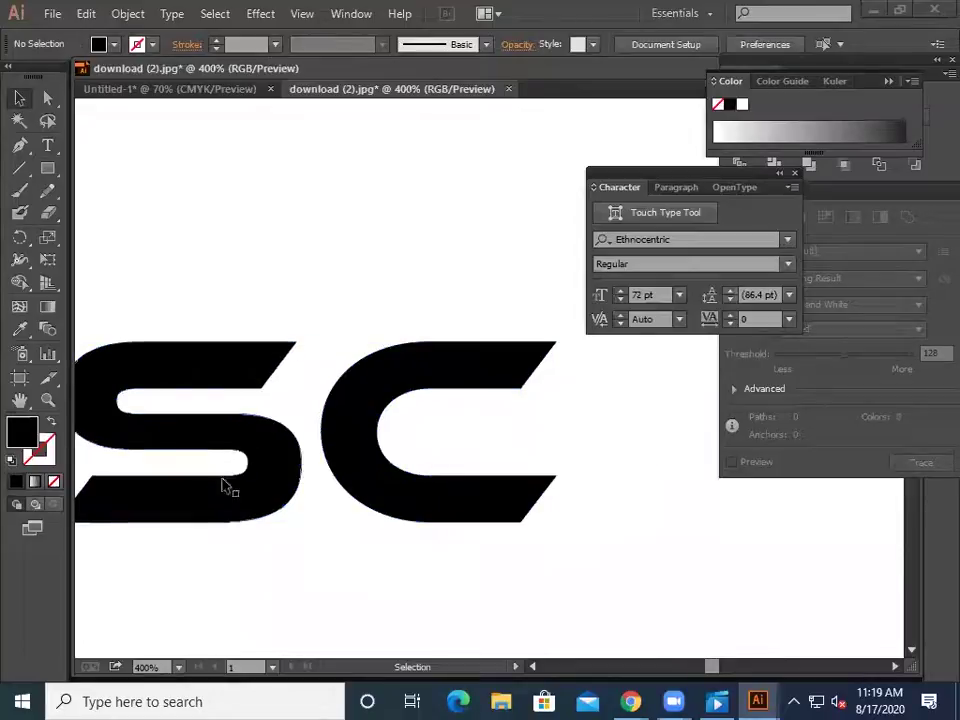
click(380, 476)
click(304, 542)
drag(375, 502, 349, 554)
click(314, 580)
- Nudge the overlapping C slightly upward against the S and deselect it
key(Up)
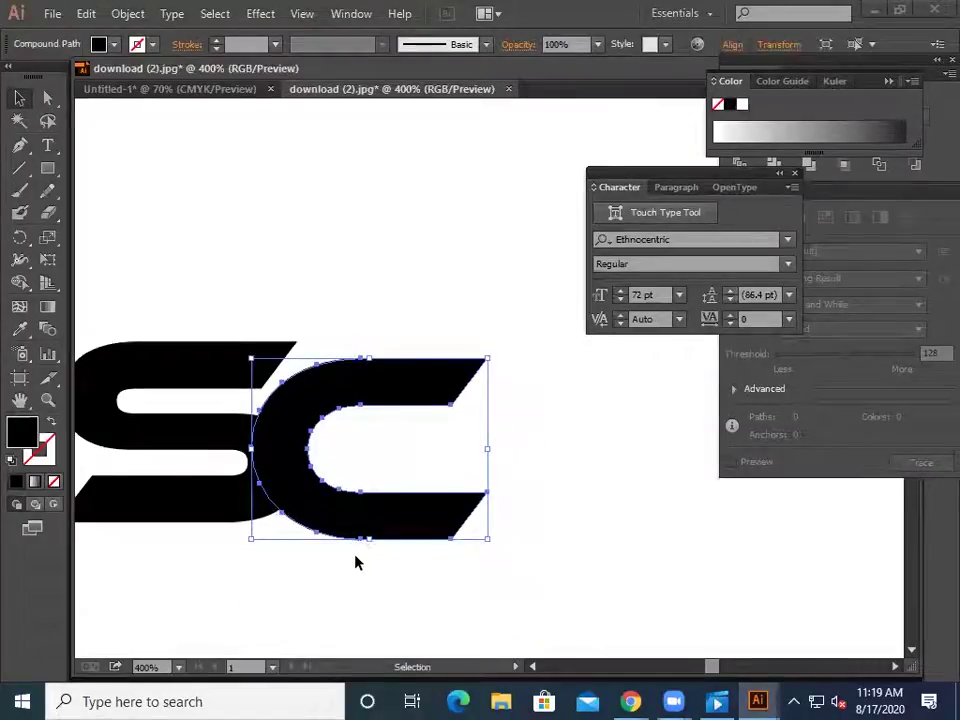
key(Left)
key(Right)
key(Up)
click(531, 540)
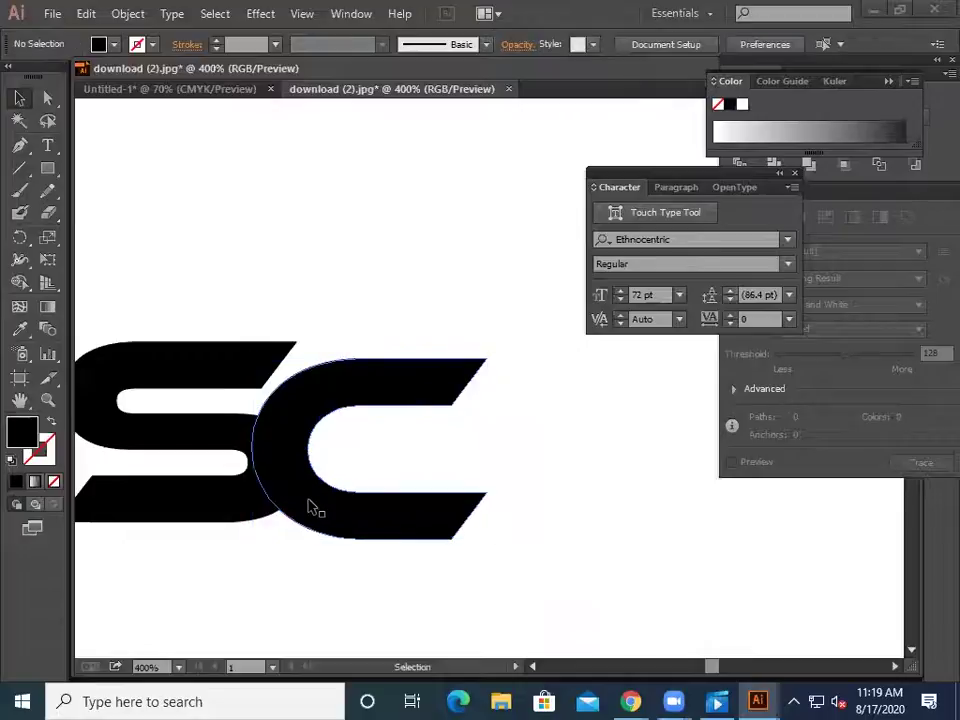
- Fill the letter C with magenta D714E2 and deselect it
click(311, 501)
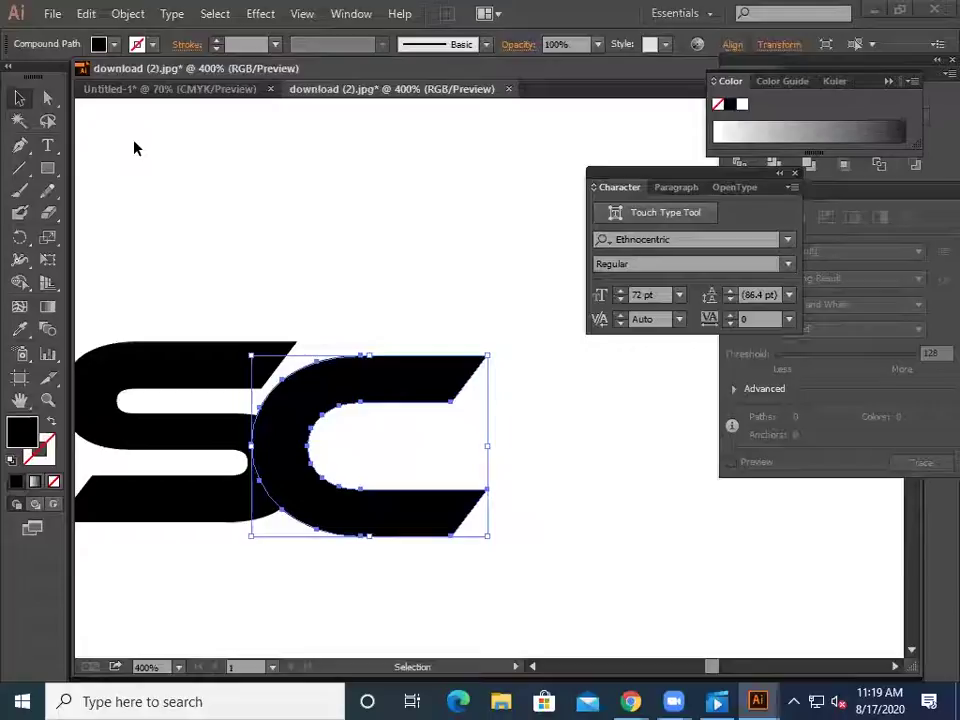
click(452, 242)
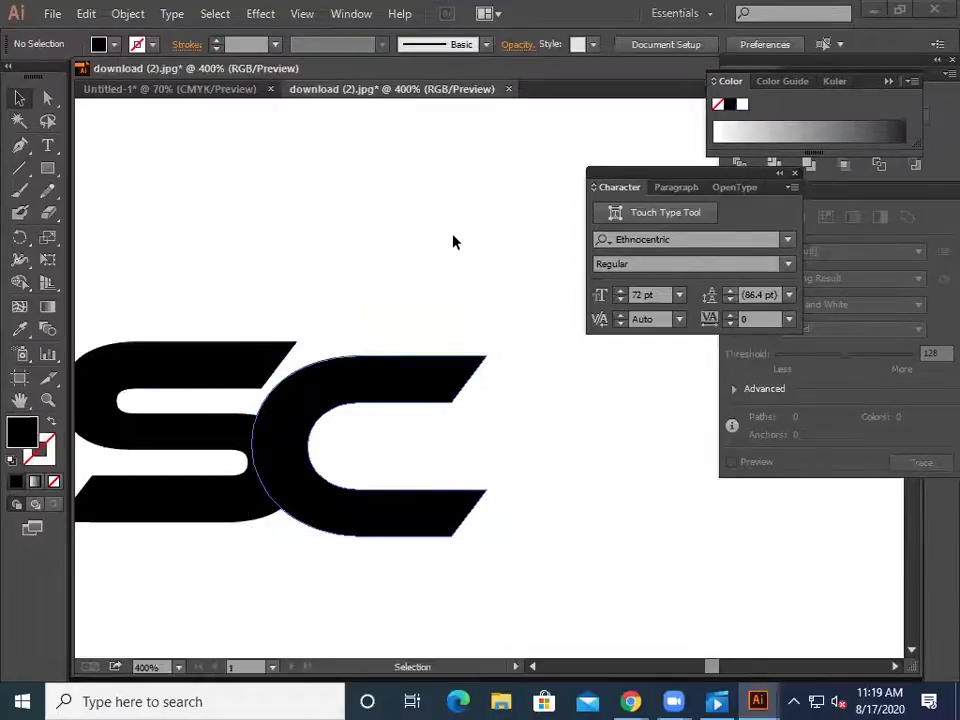
double_click(21, 431)
click(499, 265)
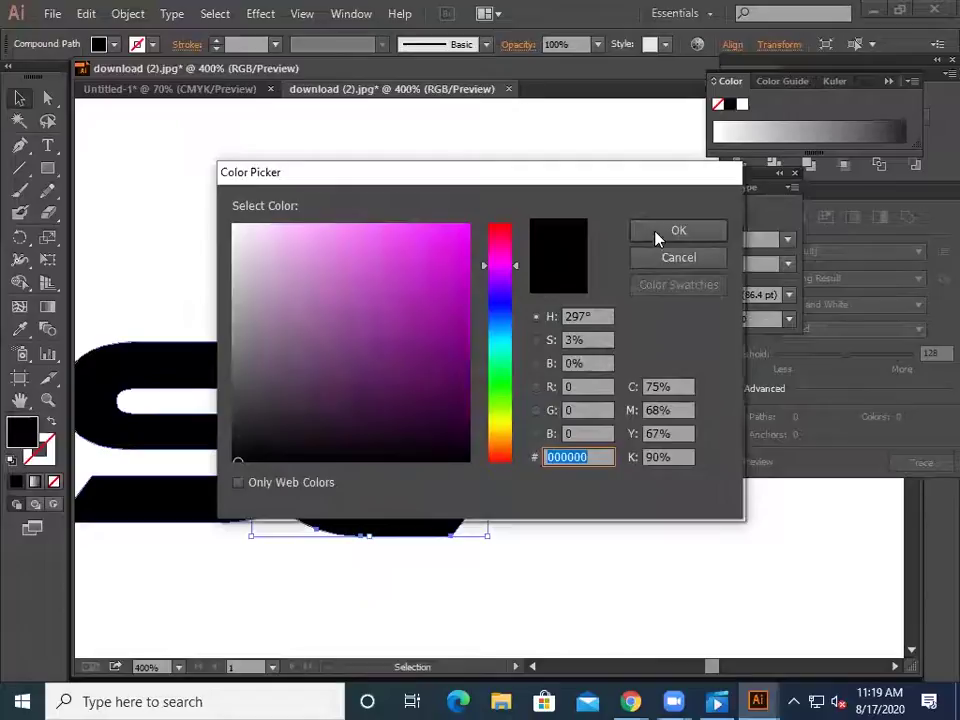
click(448, 249)
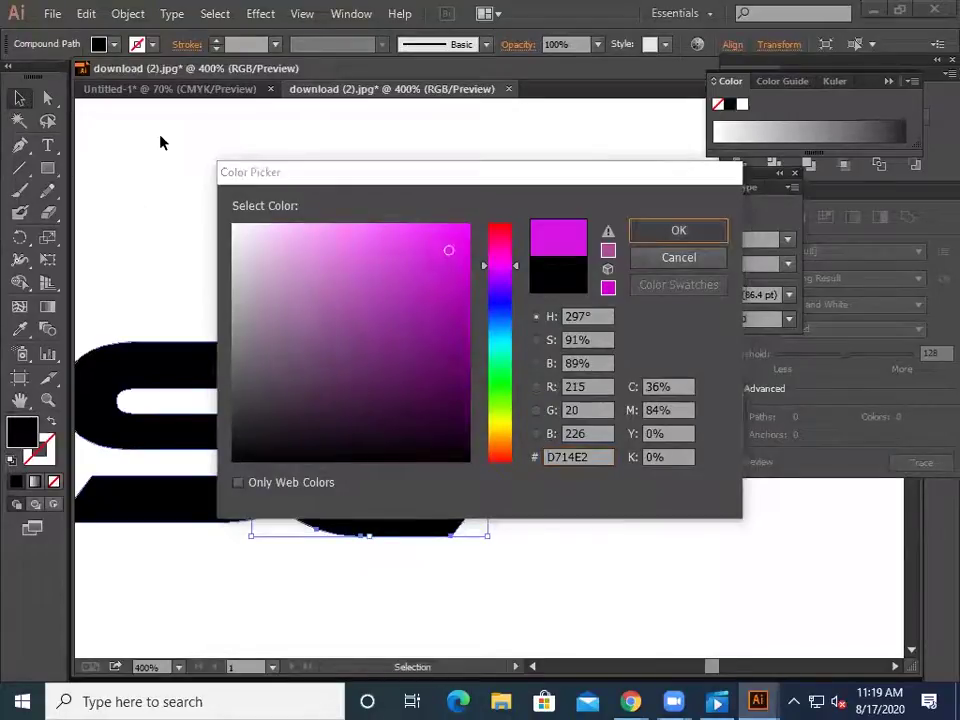
key(Return)
click(276, 210)
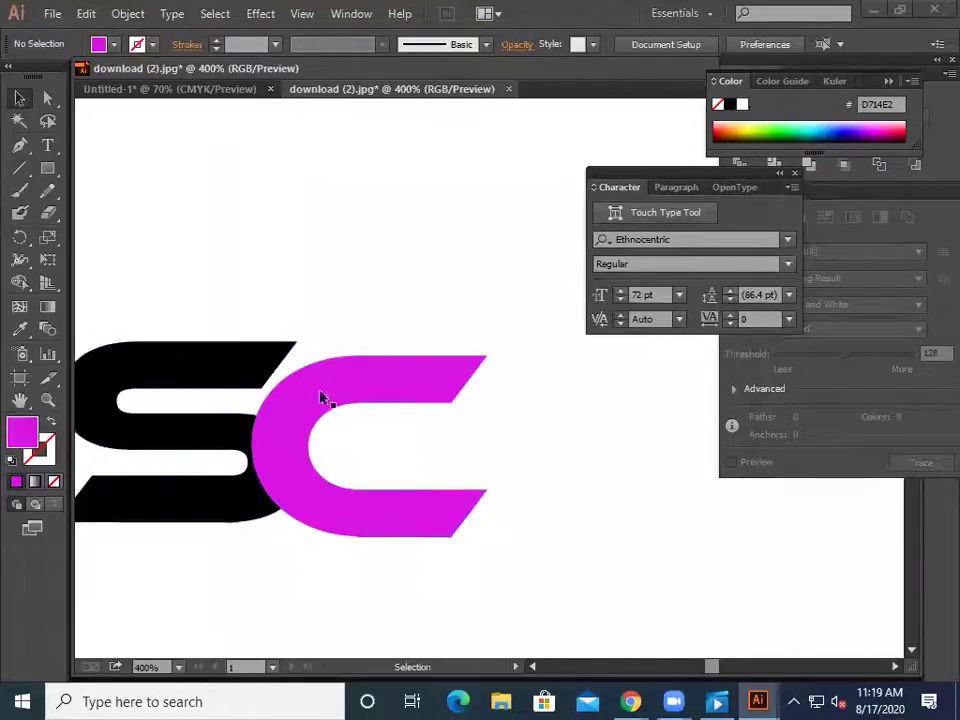
- Offset the path of the magenta C outward by 5 pt
click(422, 388)
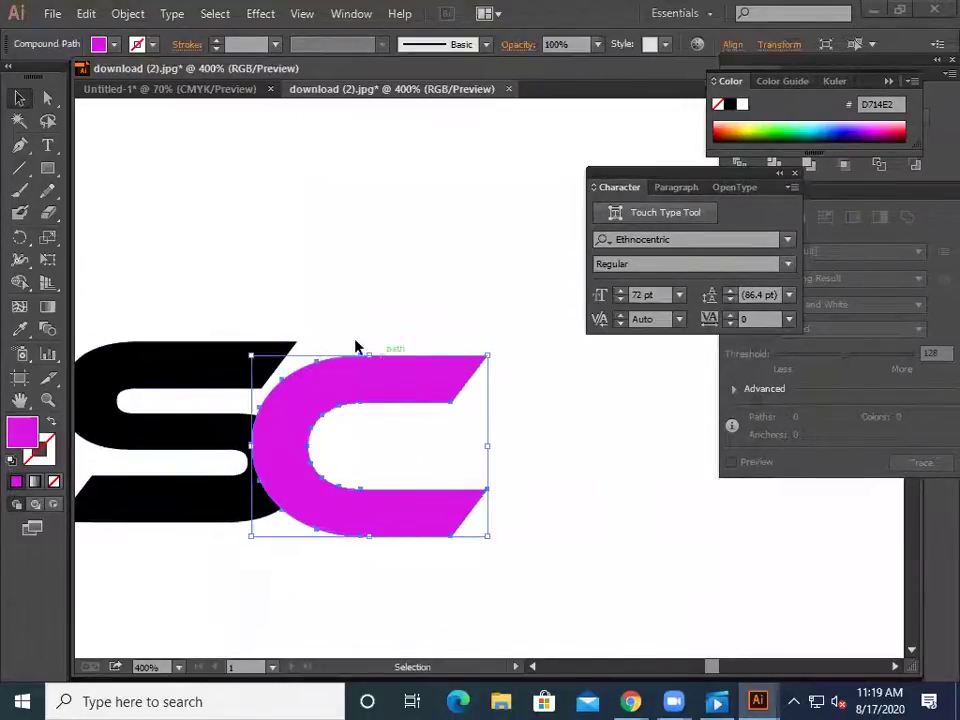
click(107, 12)
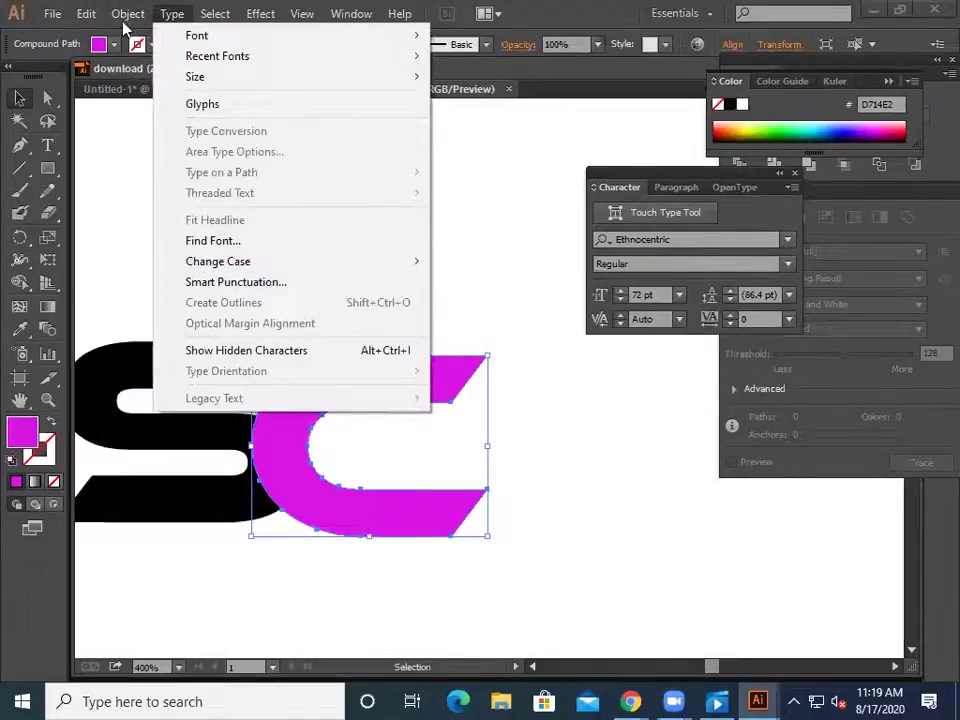
mouse_move(171, 394)
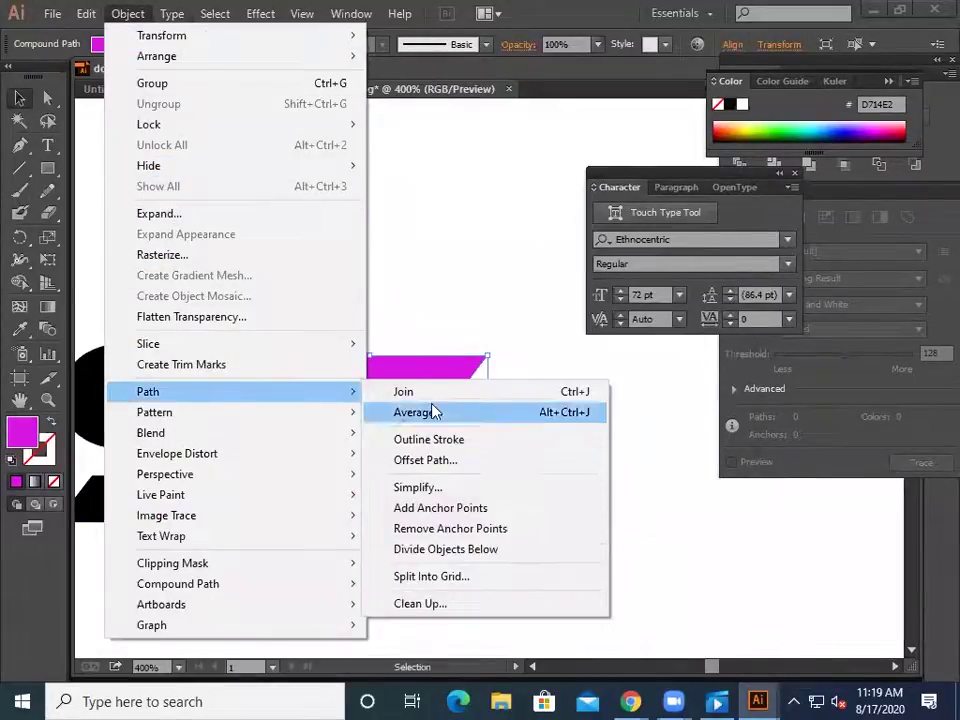
click(458, 463)
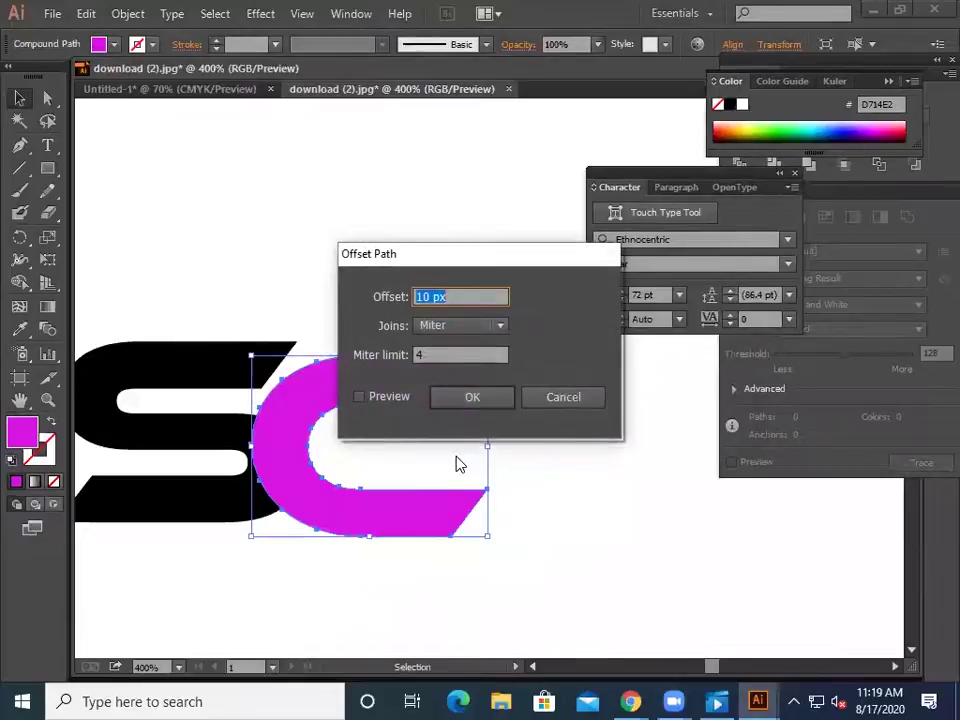
click(455, 298)
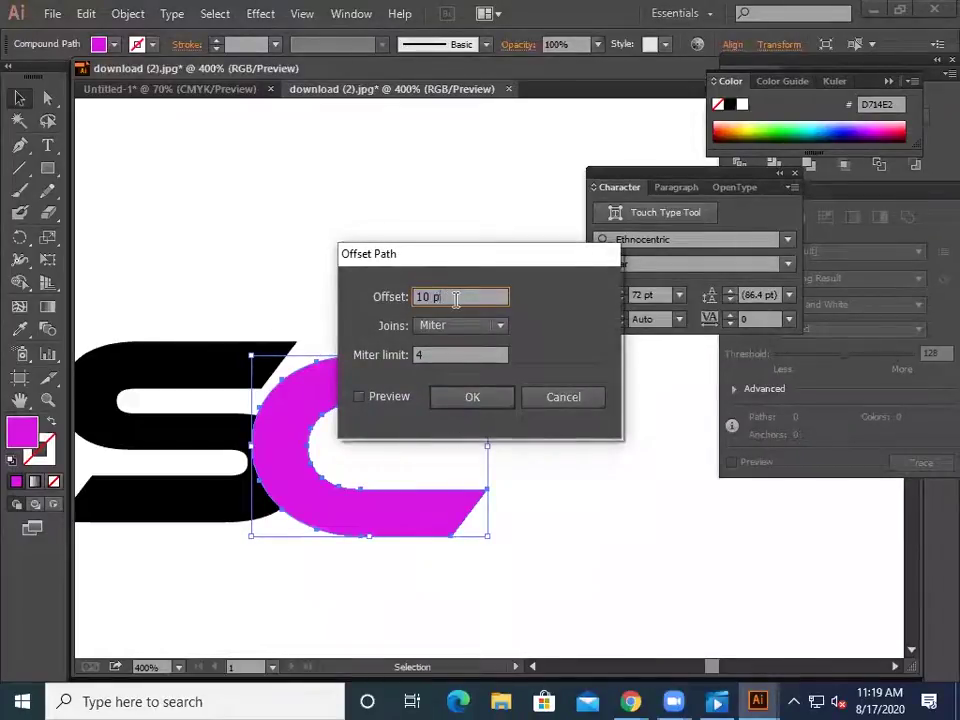
key(BackSpace)
key(BackSpace)
key(BackSpace)
text(5 pt)
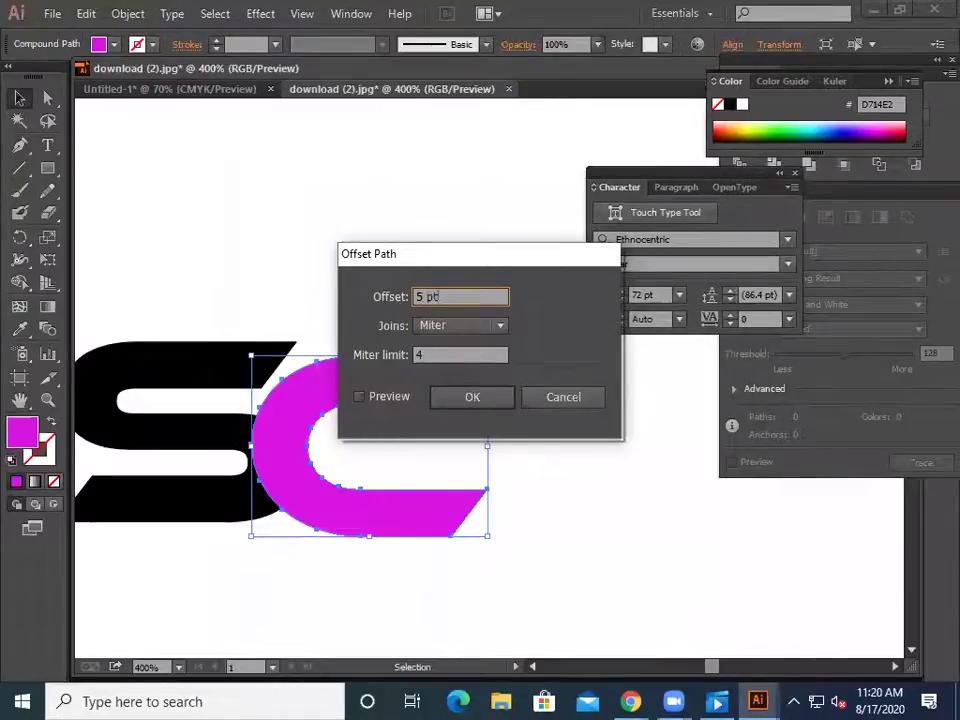
click(361, 397)
click(468, 398)
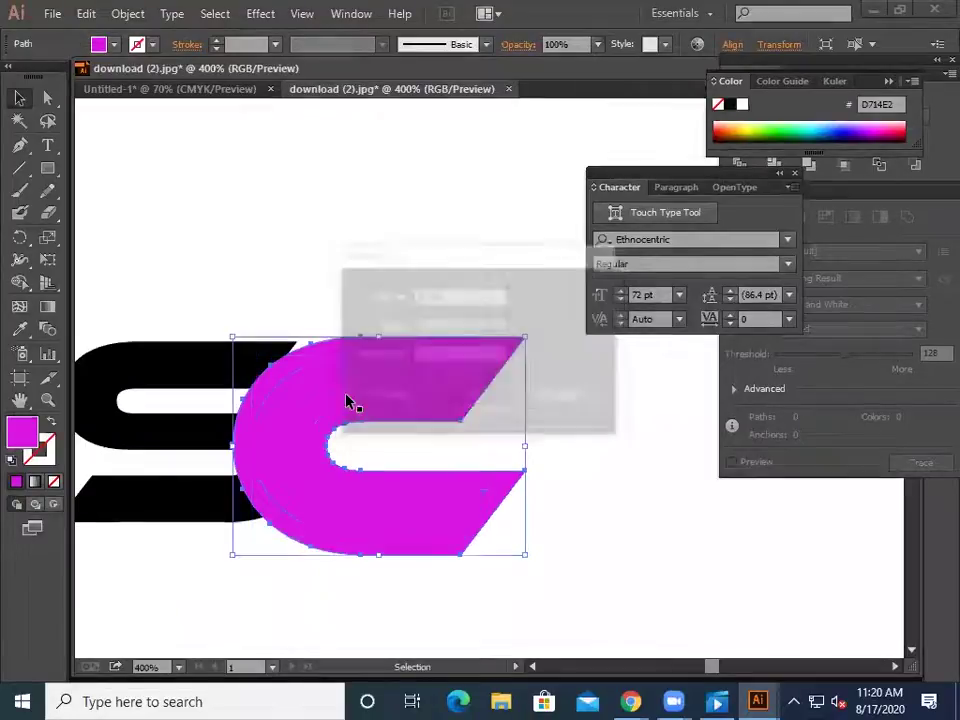
- Fill the offset shape around the C with blue 2F17E0 and deselect it
click(114, 45)
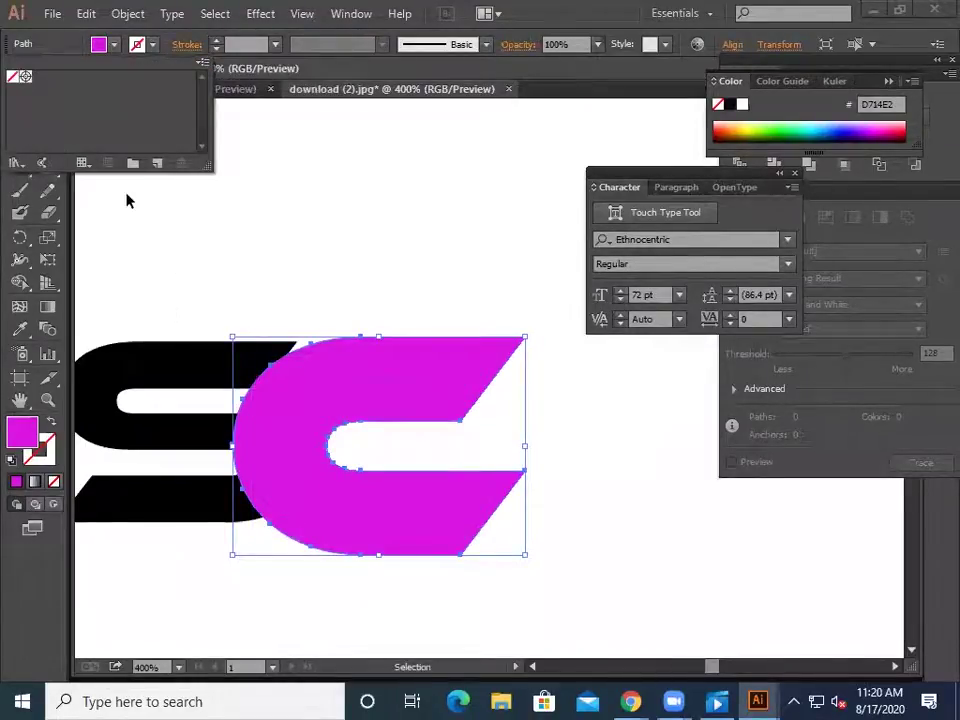
double_click(22, 432)
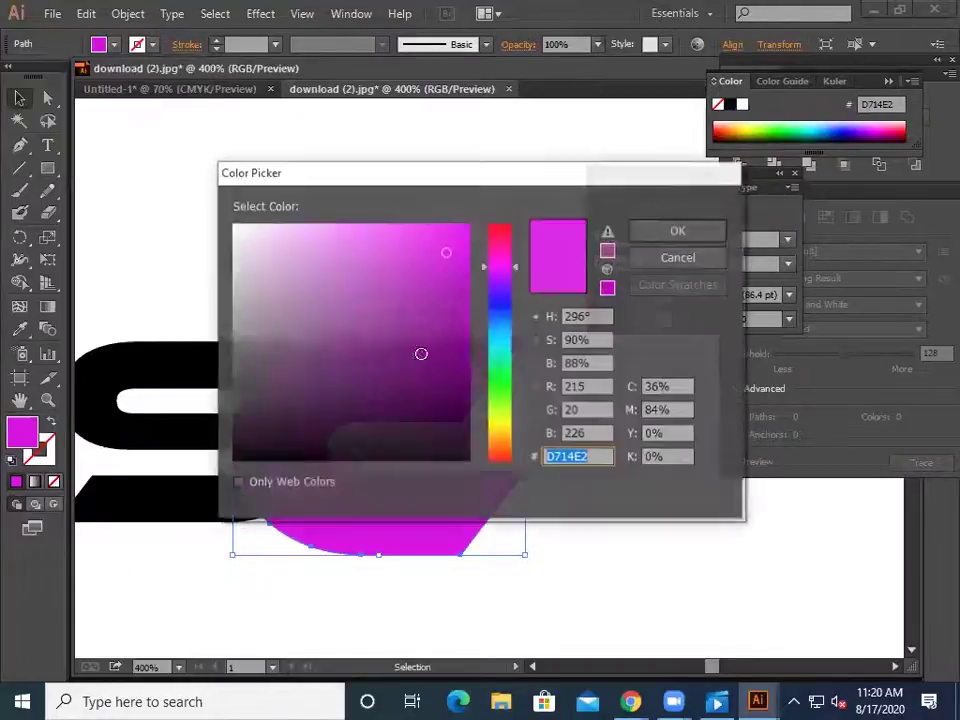
click(499, 297)
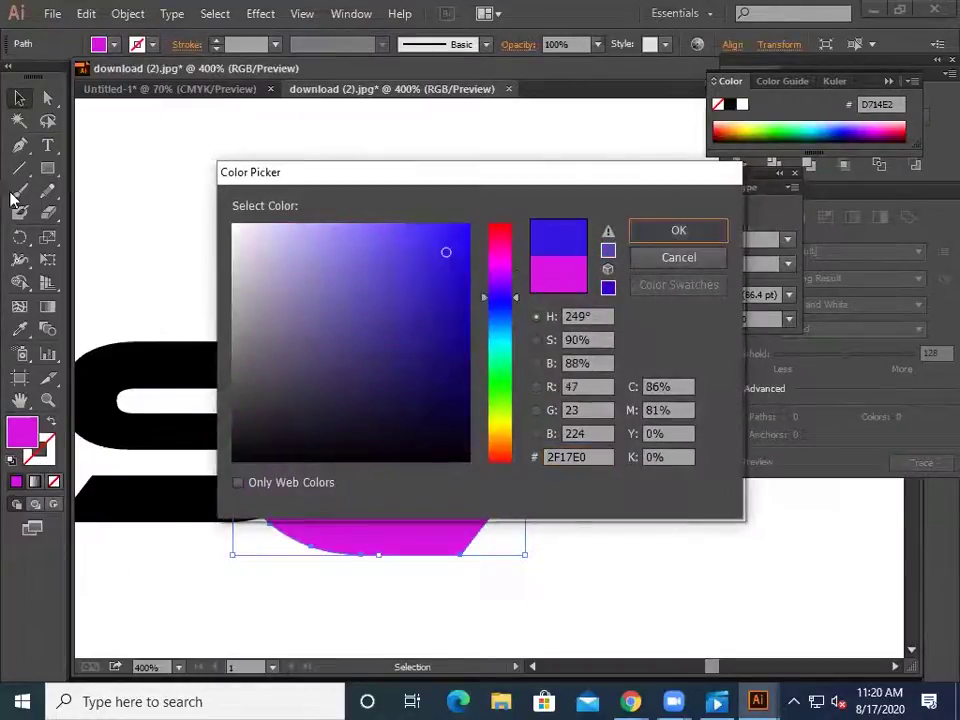
key(Return)
click(334, 208)
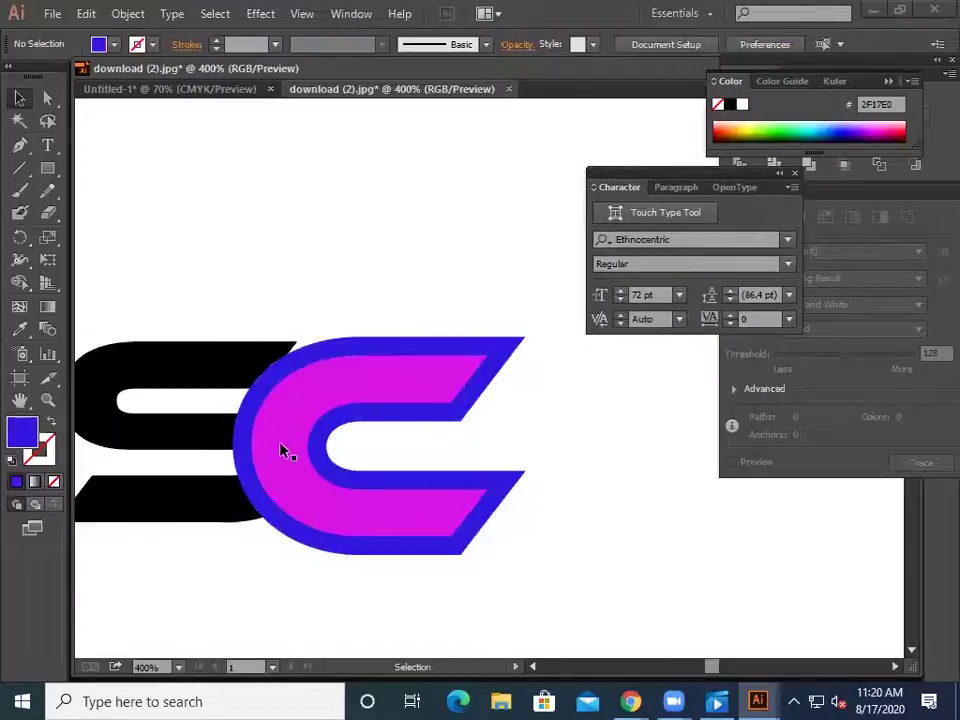
mouse_move(229, 560)
mouse_down()
mouse_move(258, 505)
mouse_move(219, 547)
mouse_up()
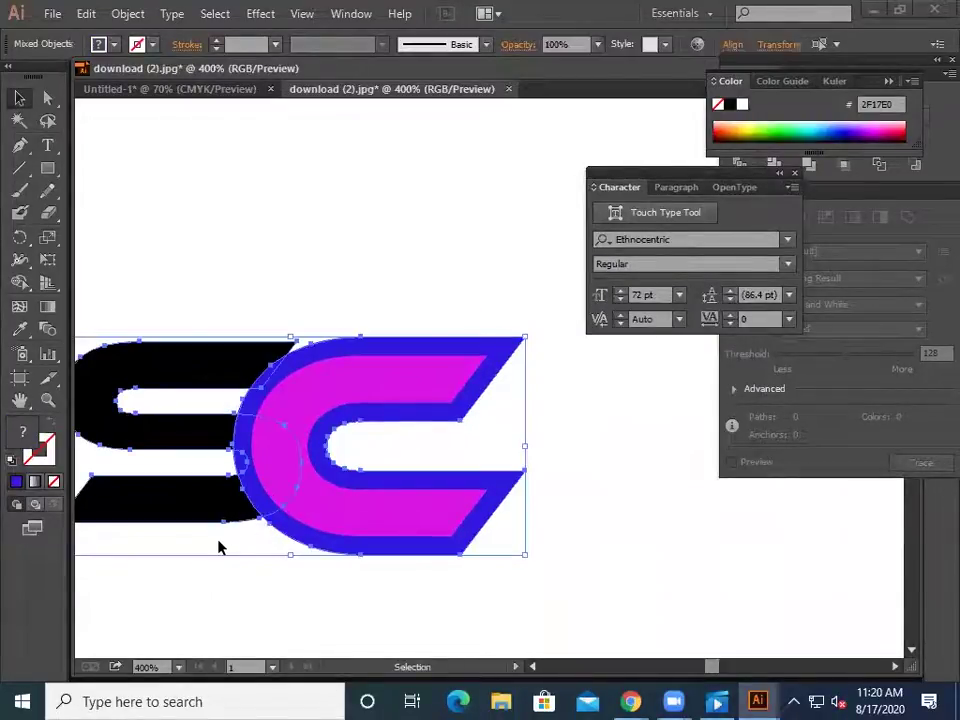
click(19, 282)
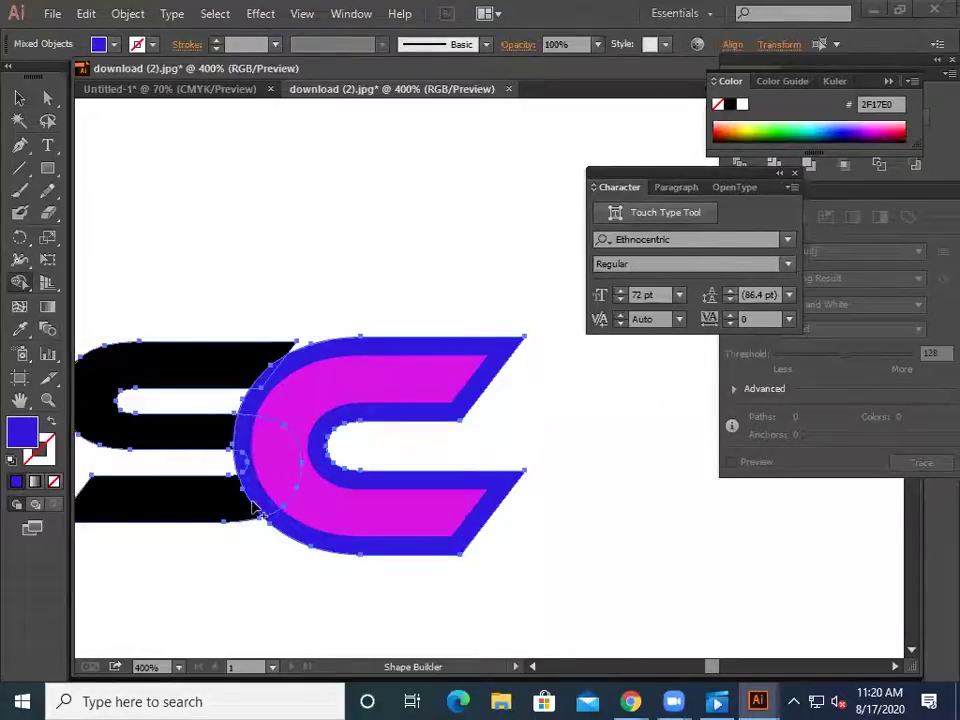
click(19, 97)
click(358, 246)
key(ctrl+a)
click(323, 332)
- Select the black S together with the blue offset shape and subtract the offset from the S with Pathfinder's Minus Front
drag(270, 317, 298, 342)
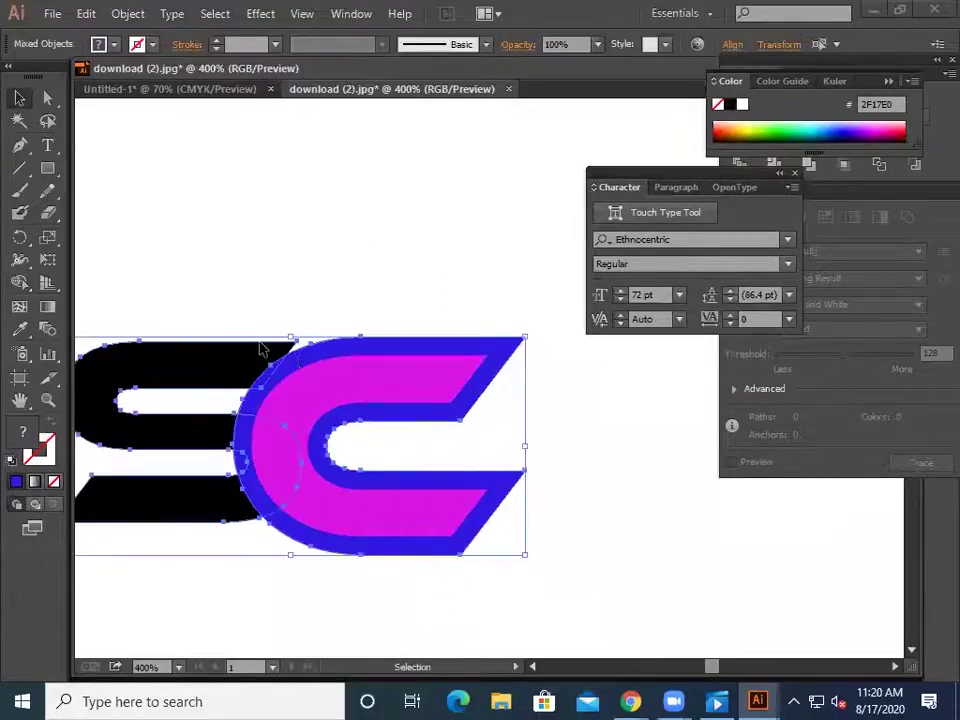
click(128, 13)
click(203, 226)
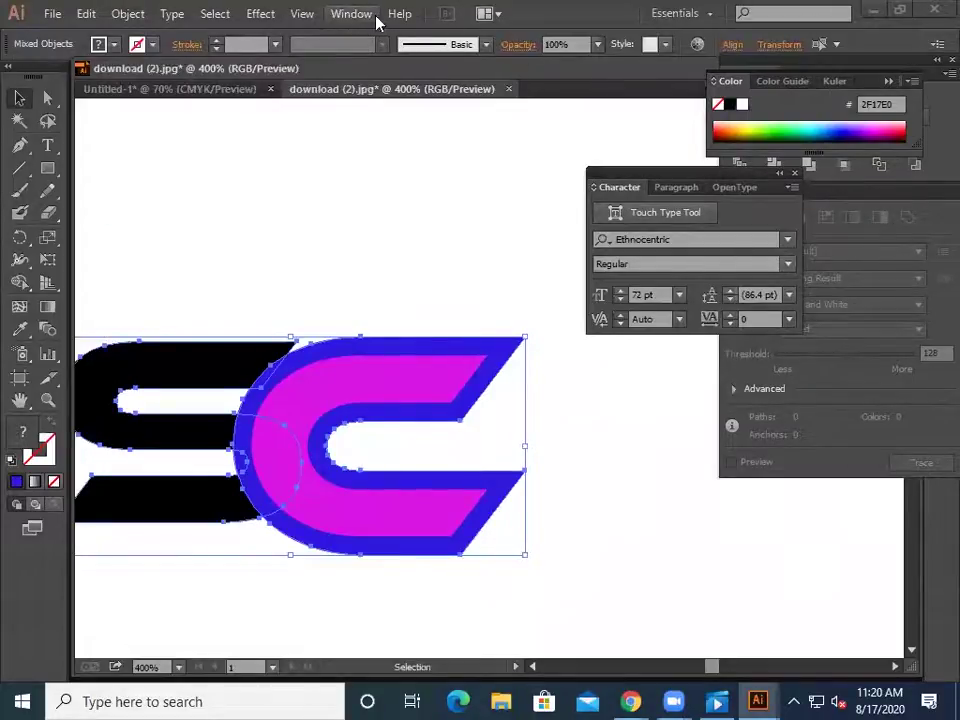
click(352, 14)
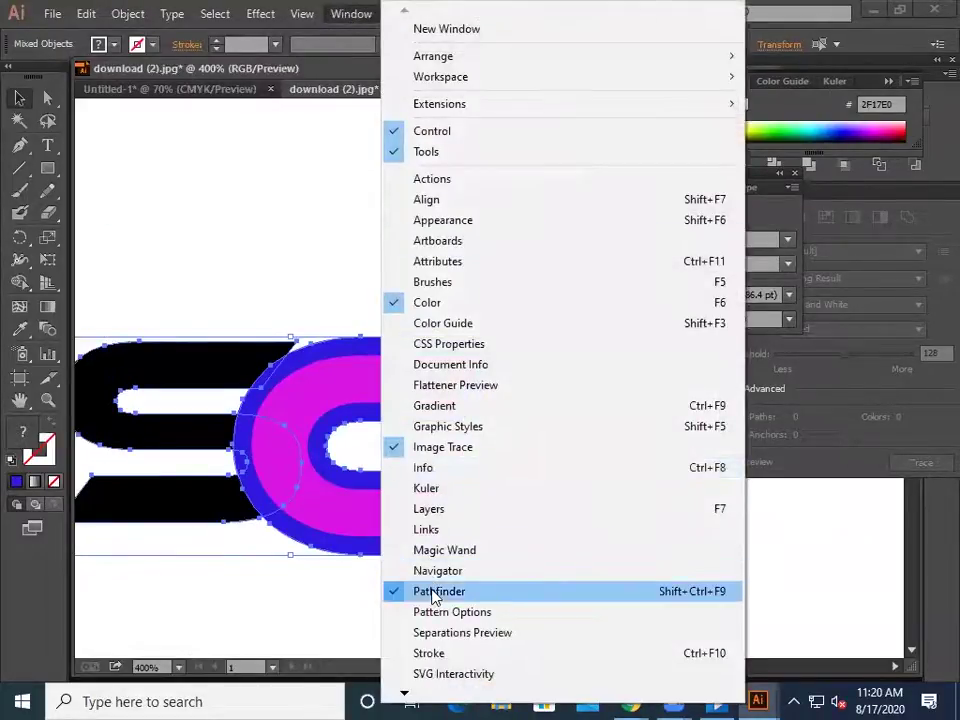
click(436, 592)
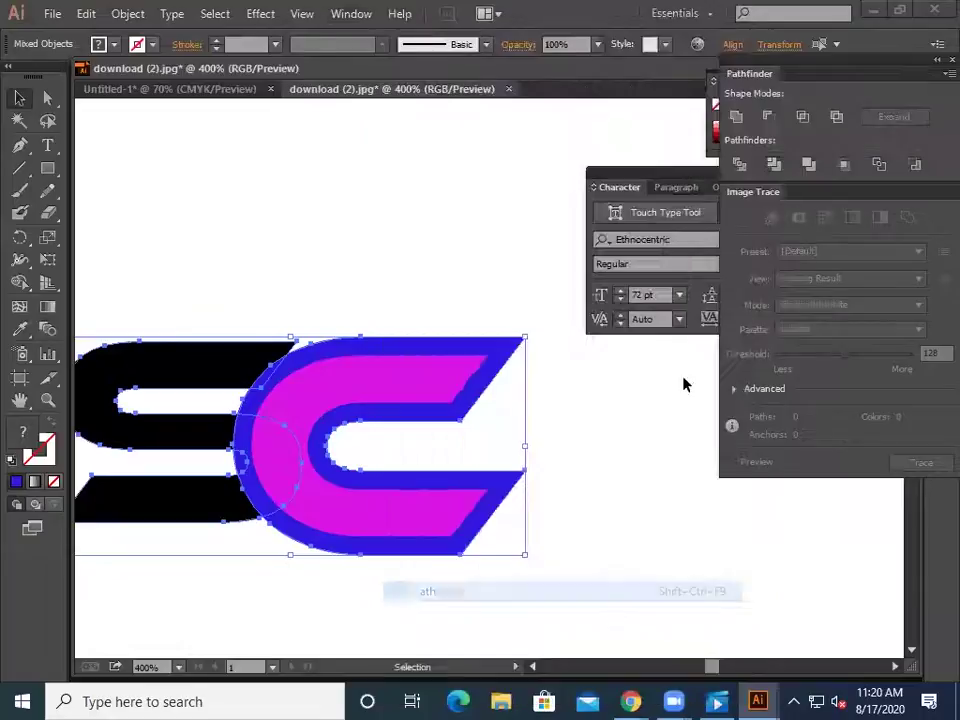
click(772, 118)
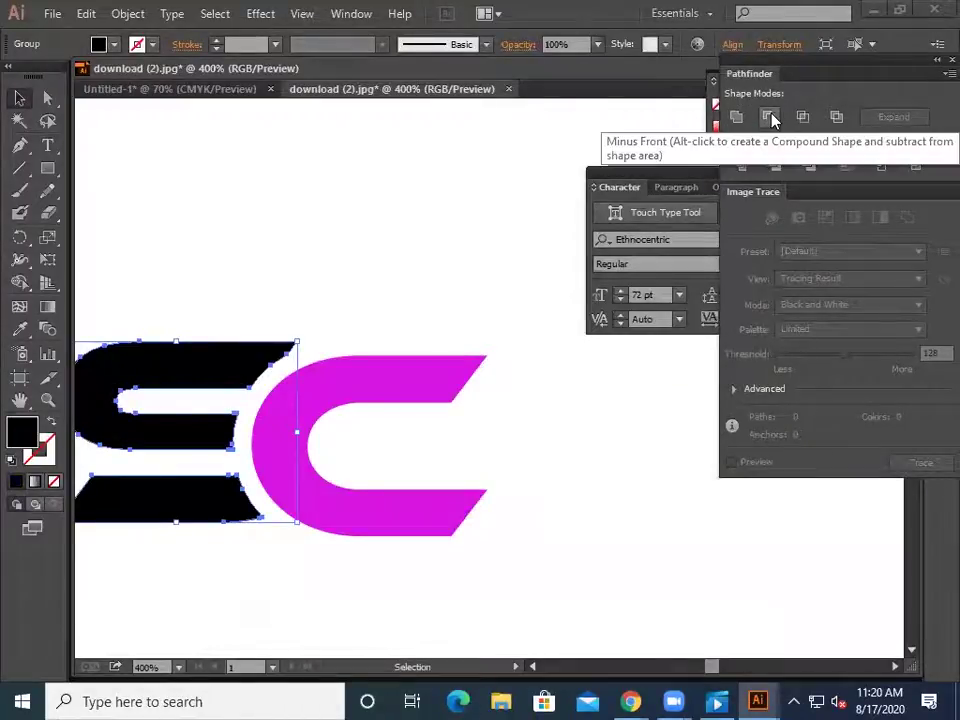
- Select both letters, move the trimmed SC lettermark up and to the right on the canvas, and deselect it
click(239, 259)
drag(195, 255, 375, 525)
drag(315, 475, 372, 385)
click(428, 511)
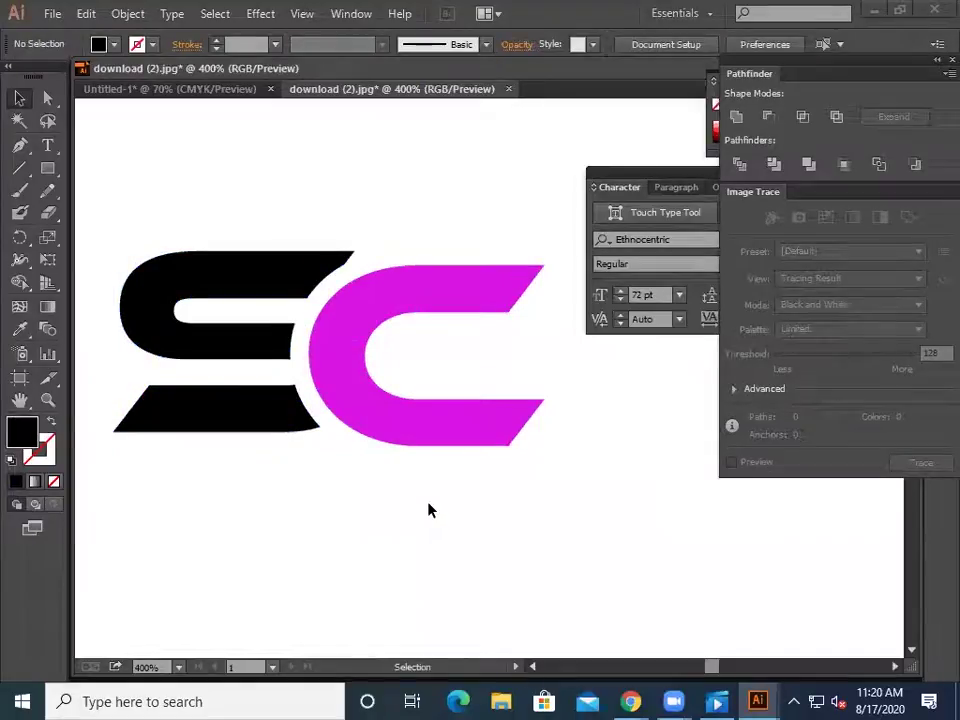
- Add the point text SCA near the lettermark and set its font to GoodTimesRg-Regular
key(a)
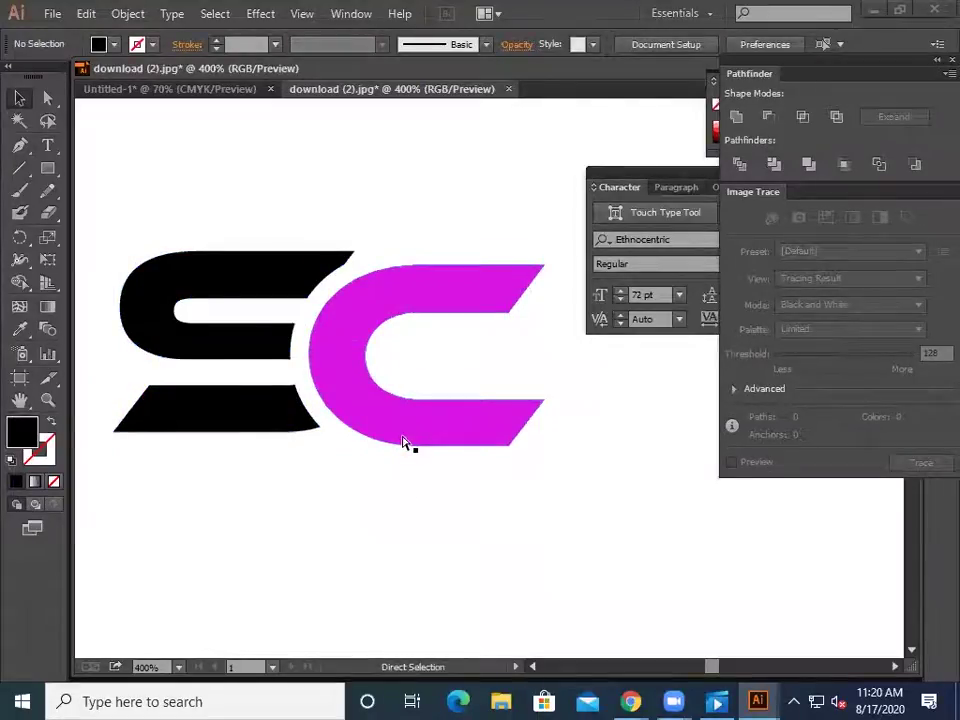
key(ctrl+minus)
key(ctrl+minus)
key(ctrl+minus)
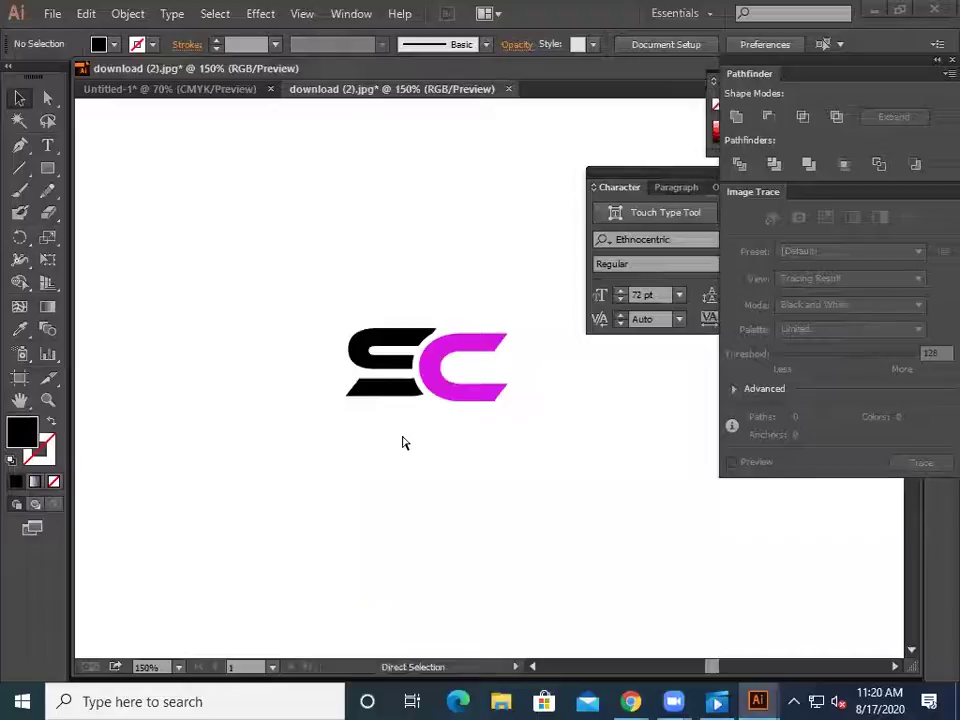
key(ctrl+plus)
key(ctrl+plus)
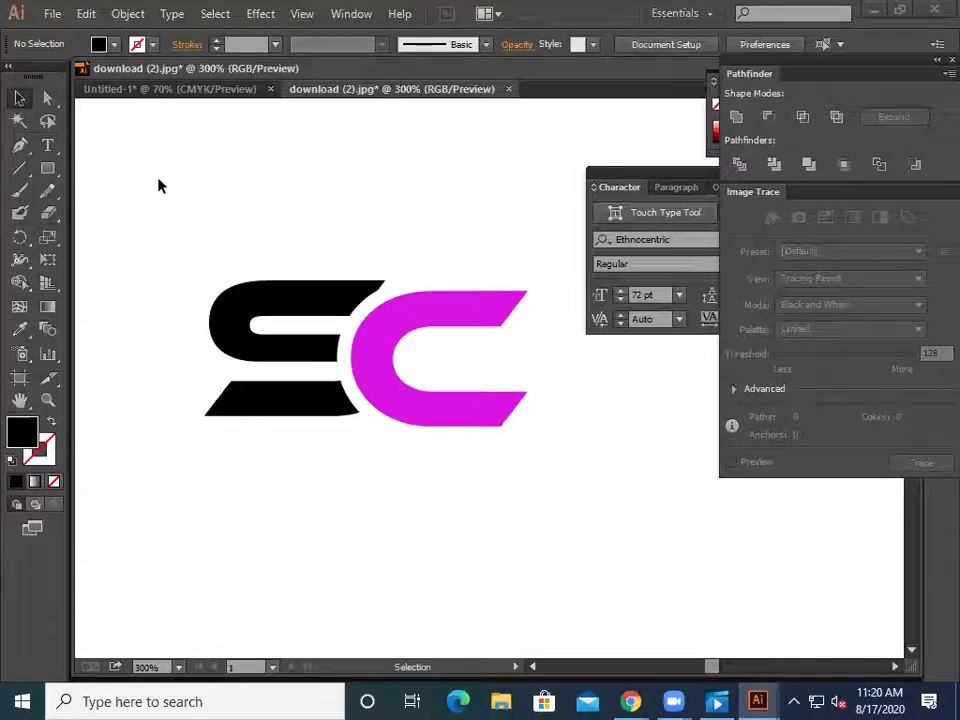
scroll(95, 120, down, 1)
click(47, 145)
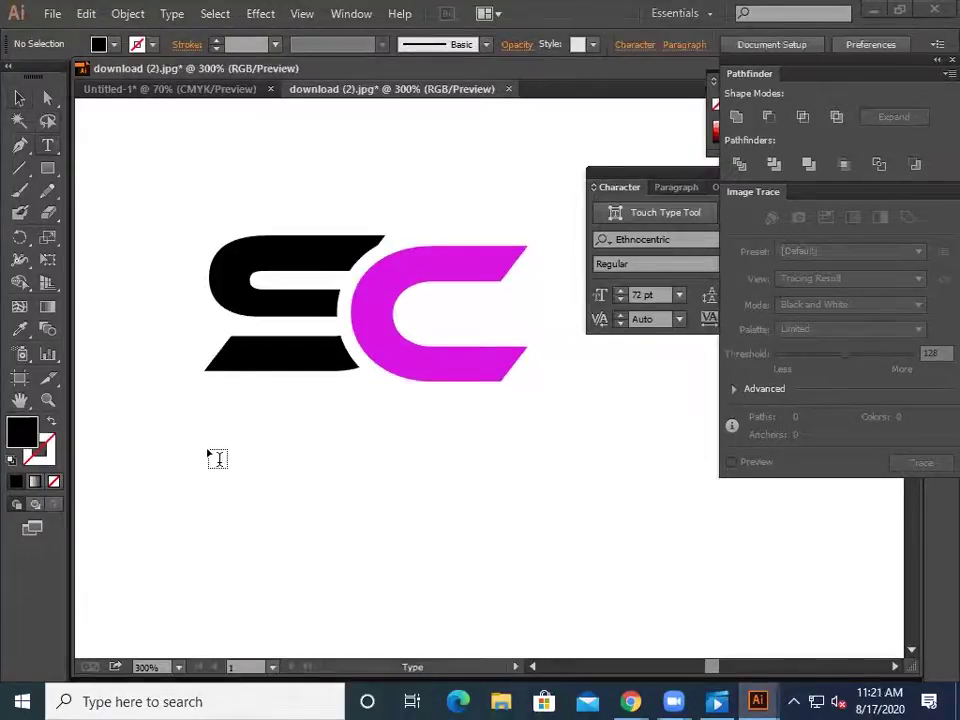
click(311, 486)
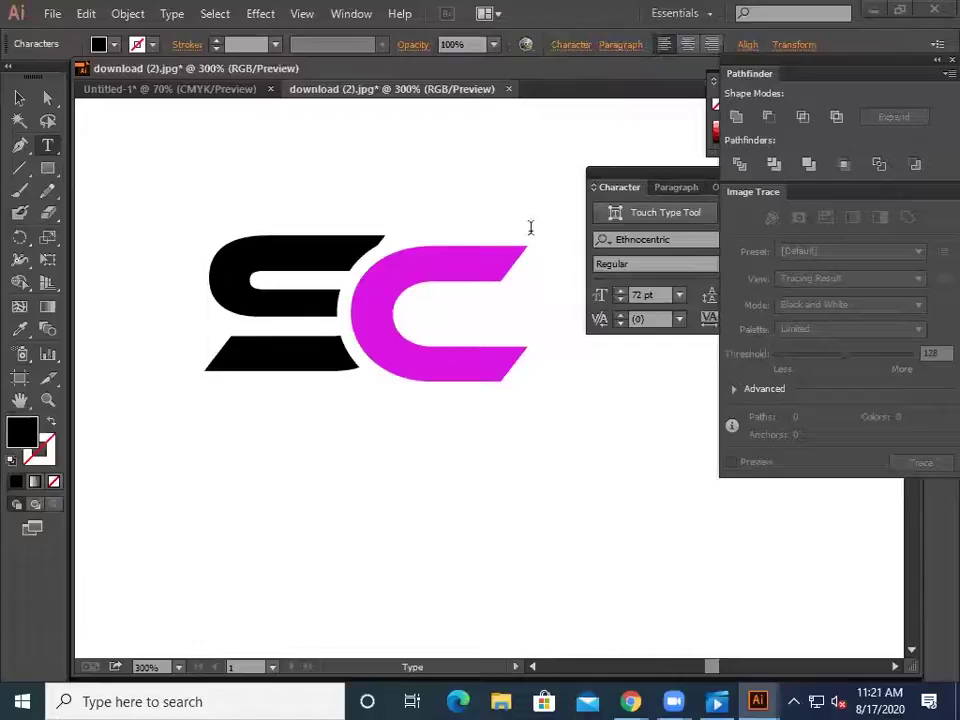
click(679, 241)
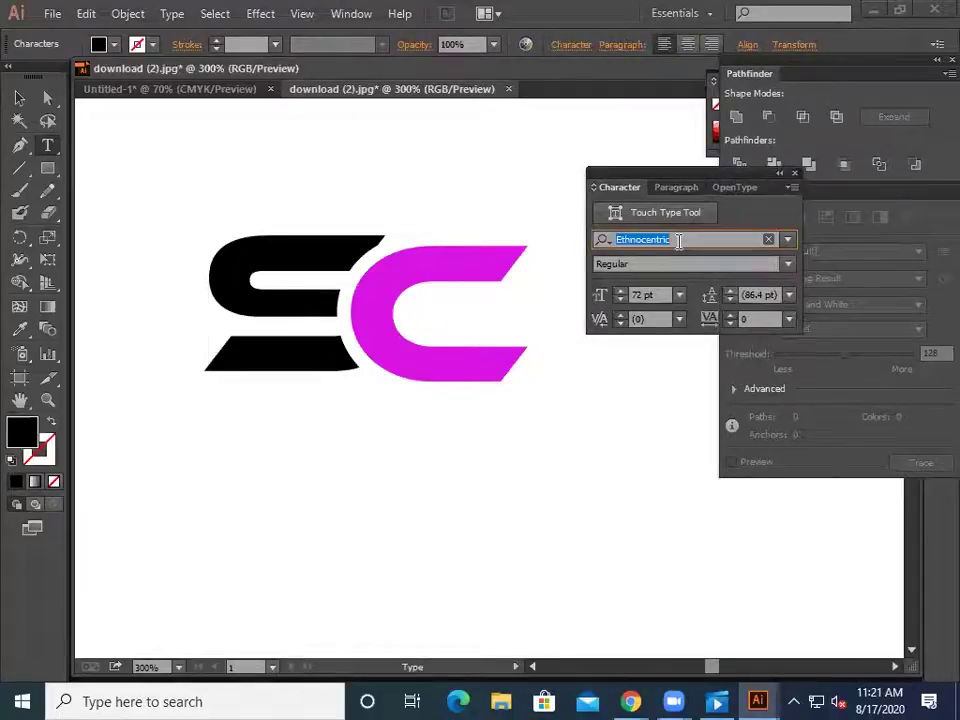
key(BackSpace)
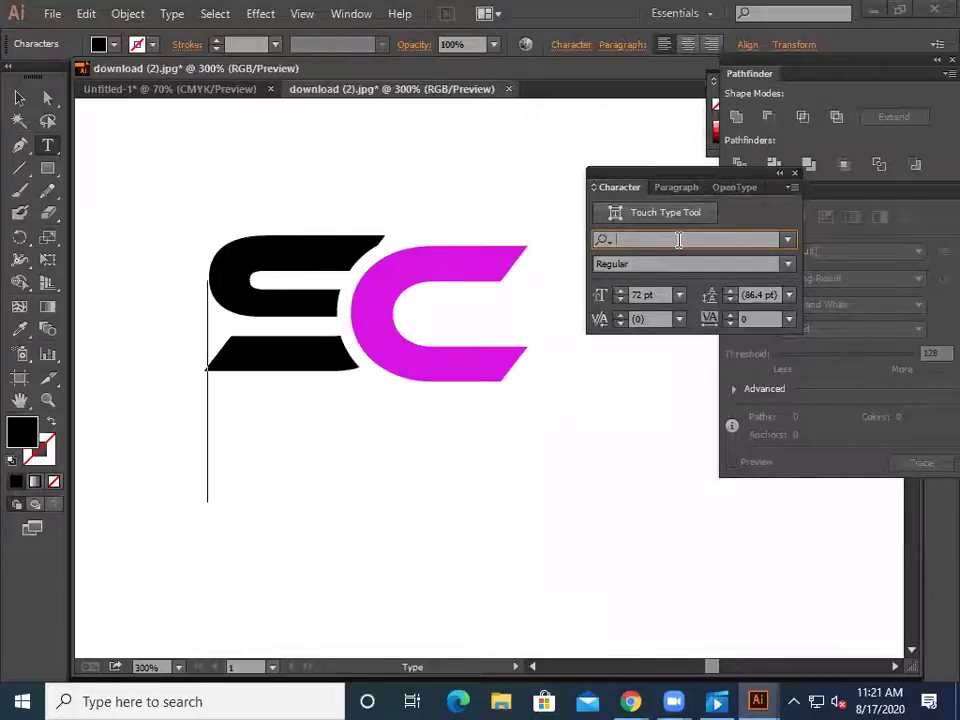
text(GoodTimesRg-Regular)
key(Return)
key(Escape)
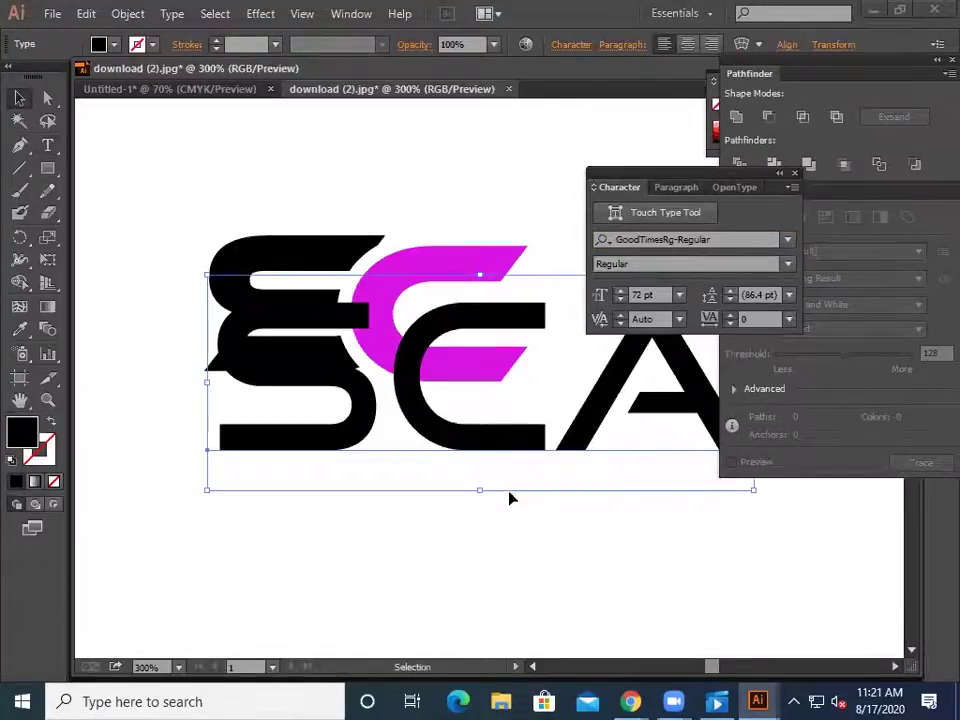
- Move the SCA text below the lettermark, convert it to outlines and ungroup it into separate letters
drag(609, 419, 534, 534)
key(ctrl+shift+o)
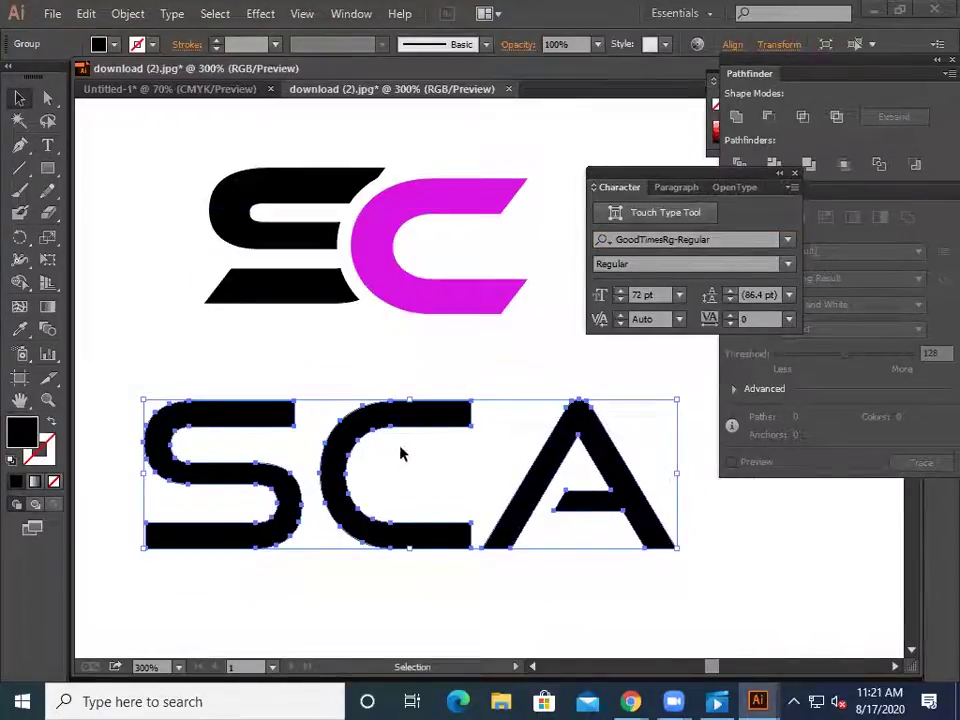
key(ctrl+8)
click(335, 368)
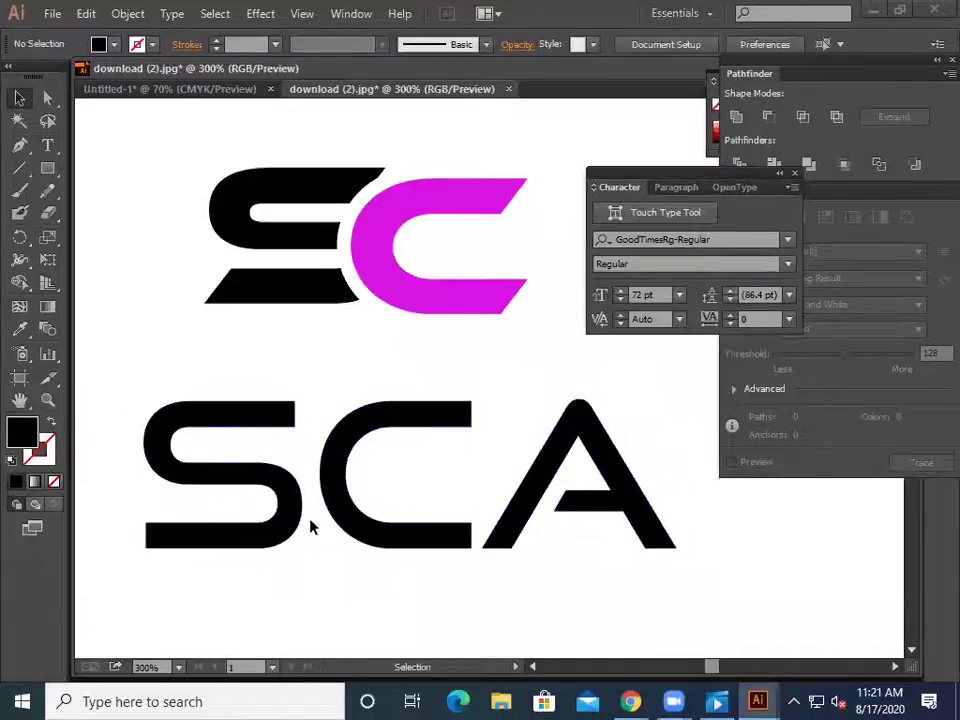
- Move the outlined C of SCA left and slightly down so it overlaps the S's right side
click(389, 538)
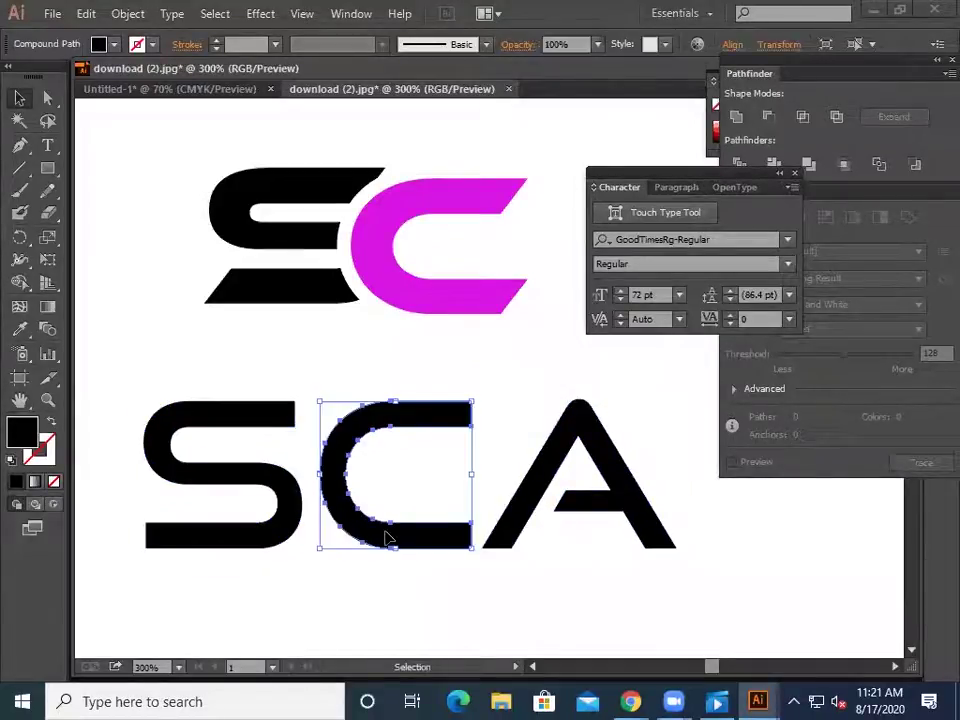
key(shift+Left)
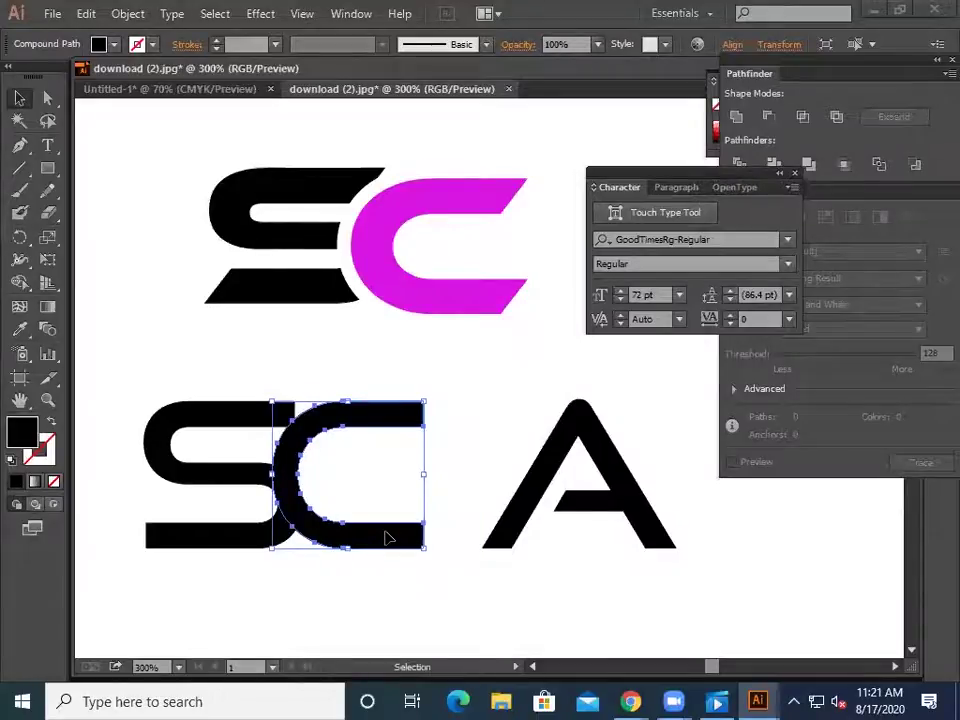
key(Down)
key(Down)
key(Down)
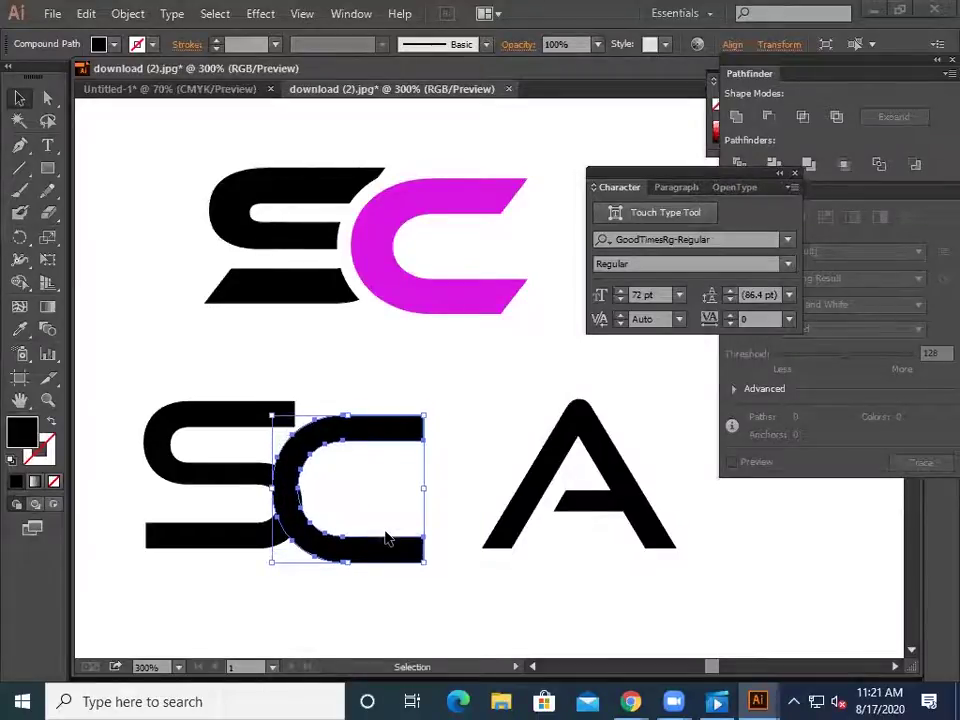
key(Right)
key(Down)
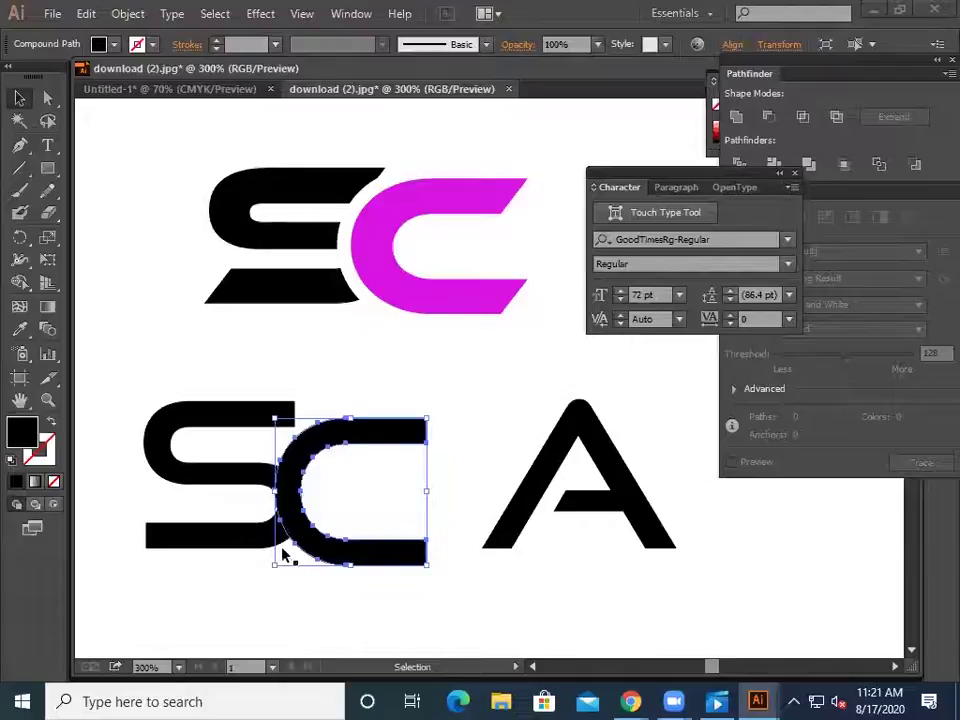
- Recolour the C of SCA magenta by sampling the fill of the C in the finished SC lettermark
click(282, 555)
key(ctrl+z)
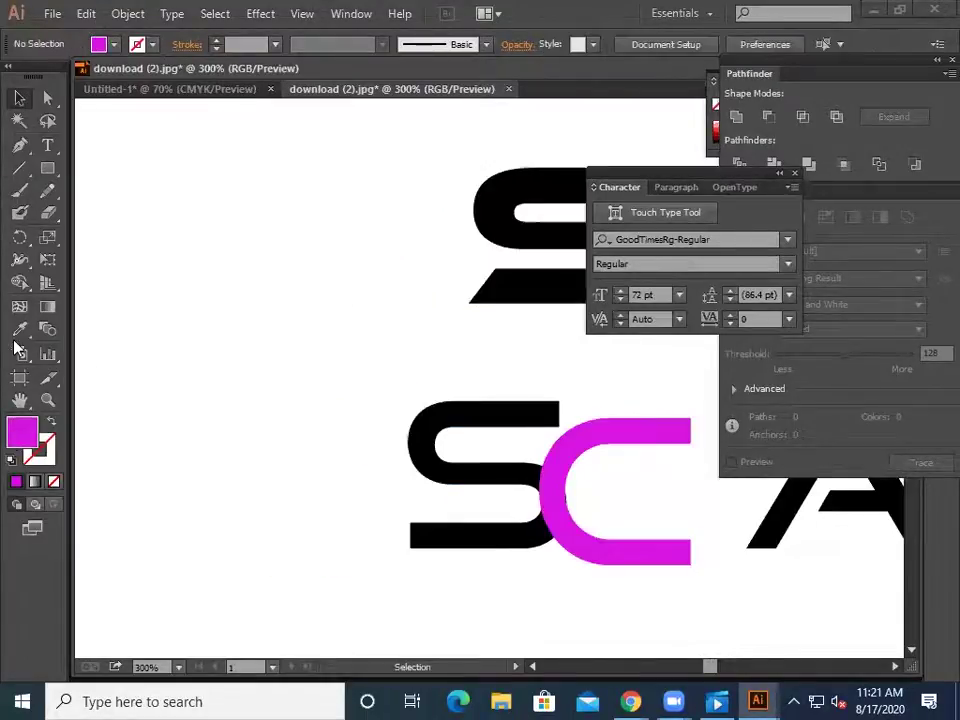
click(19, 329)
scroll(329, 581, left, 5)
scroll(329, 581, right, 6)
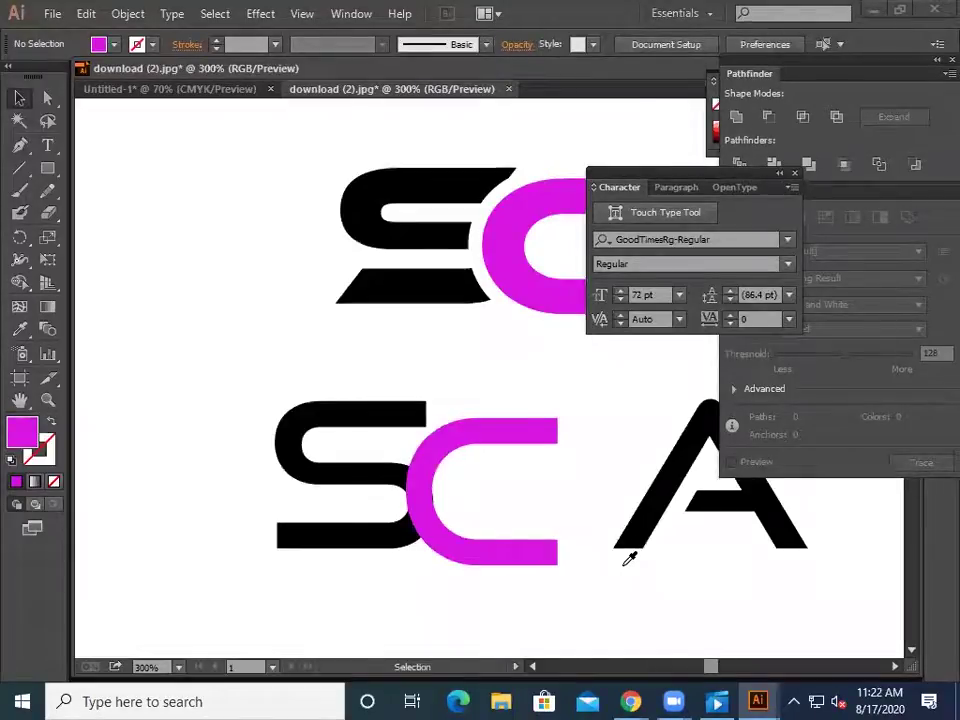
scroll(624, 566, down, 3)
scroll(626, 570, up, 2)
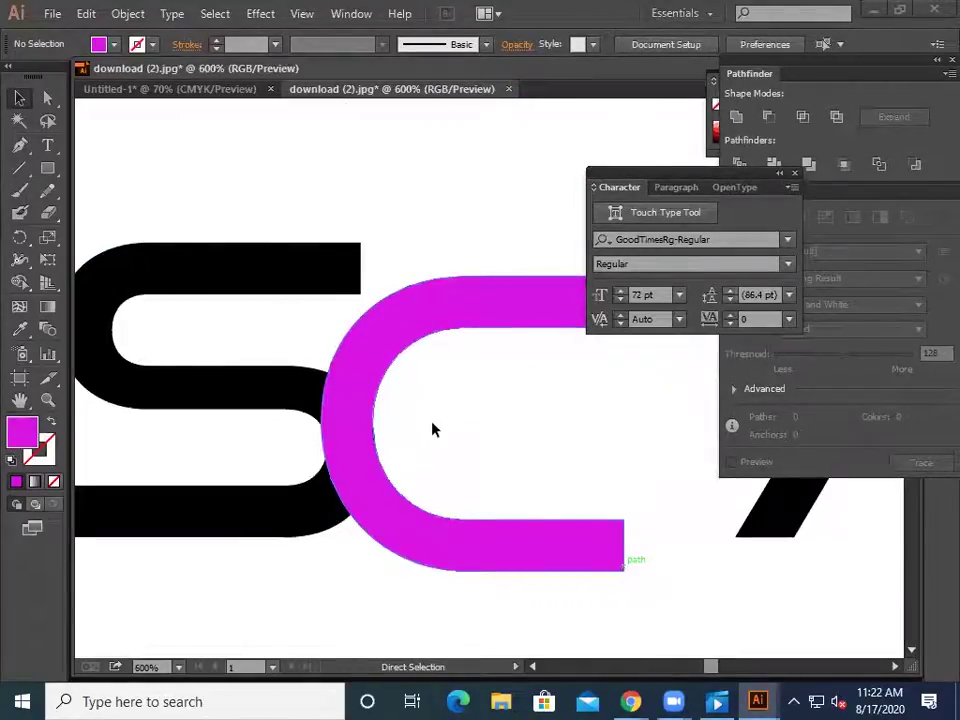
scroll(431, 429, up, 1)
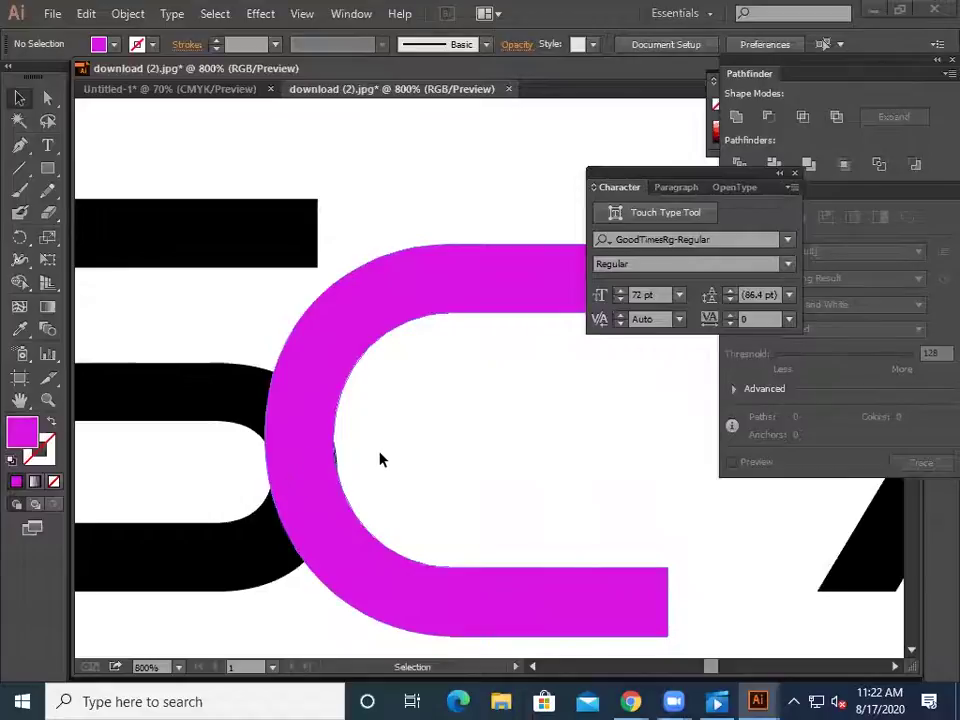
click(300, 495)
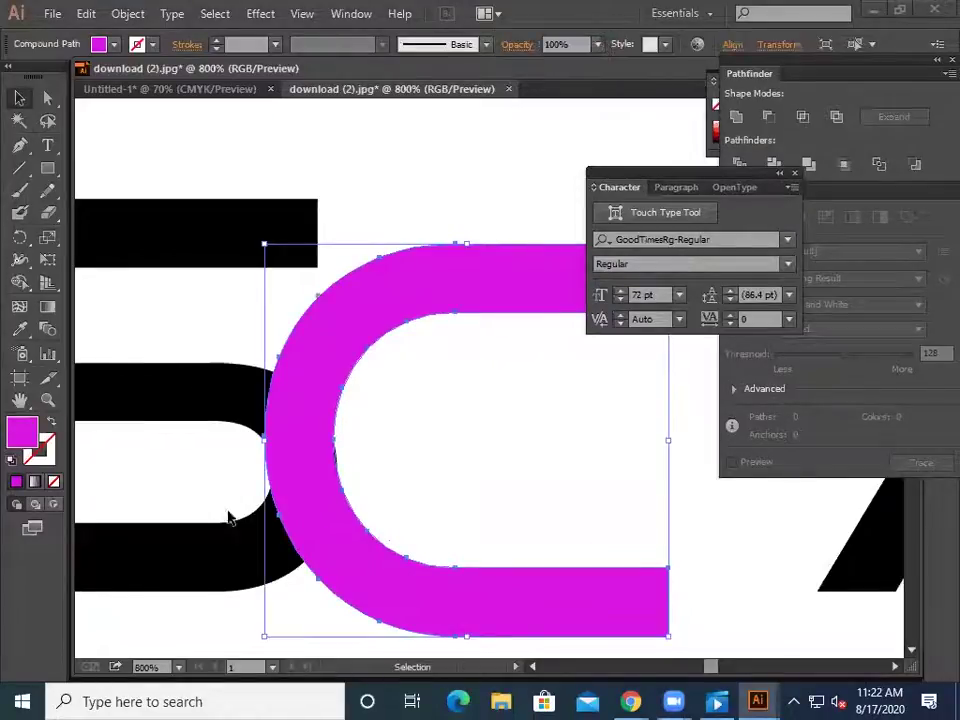
click(210, 320)
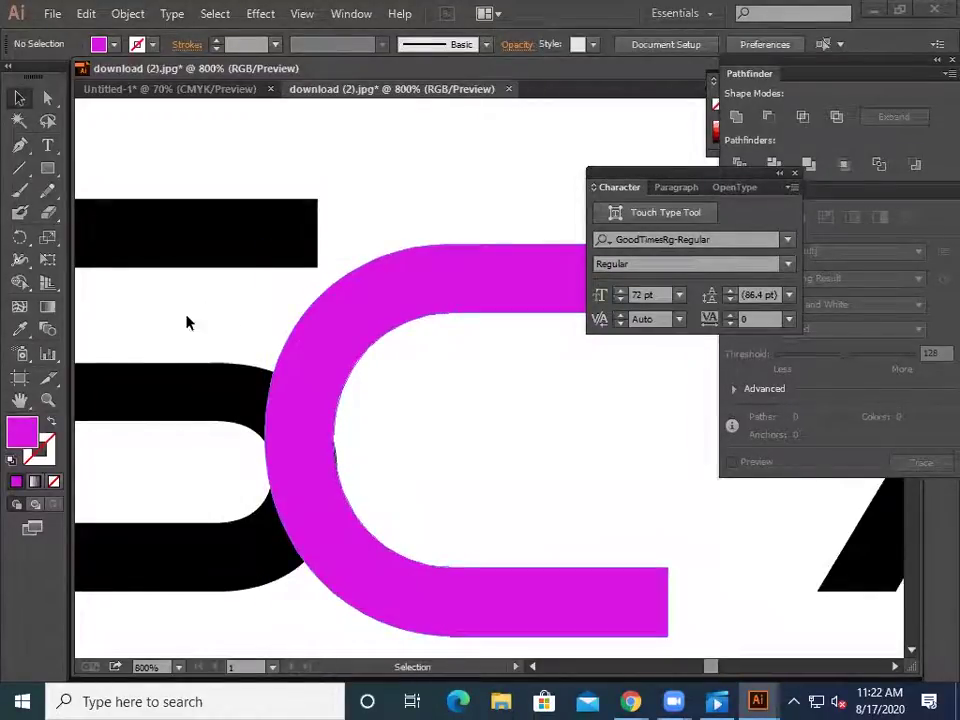
- Select the overlapping S and C of SCA and try the Shape Builder tool on their overlap
drag(199, 300, 380, 545)
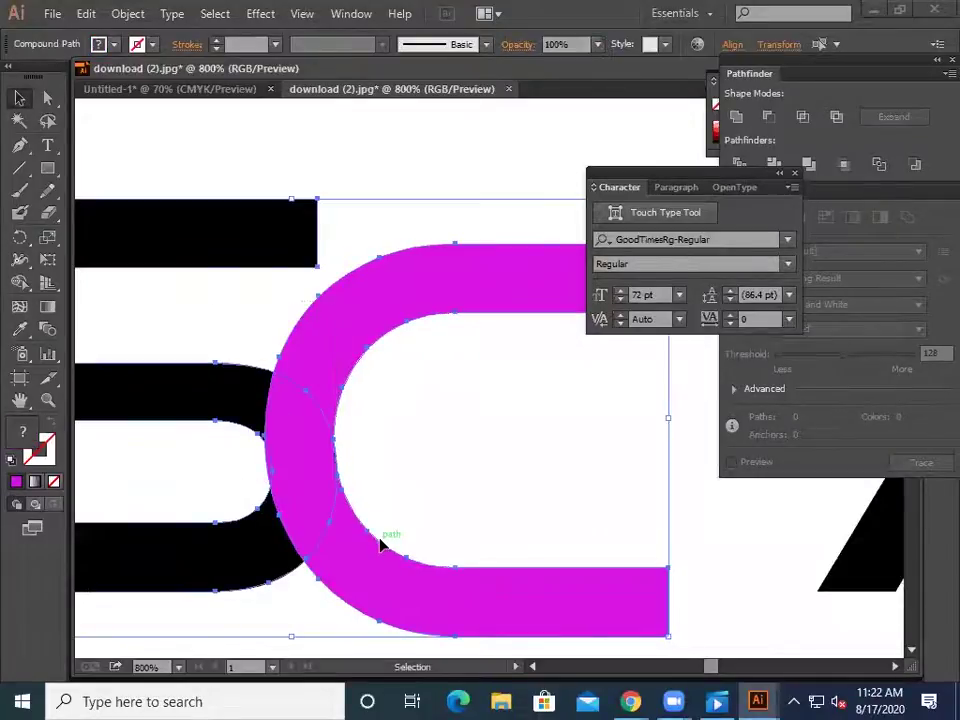
key(a)
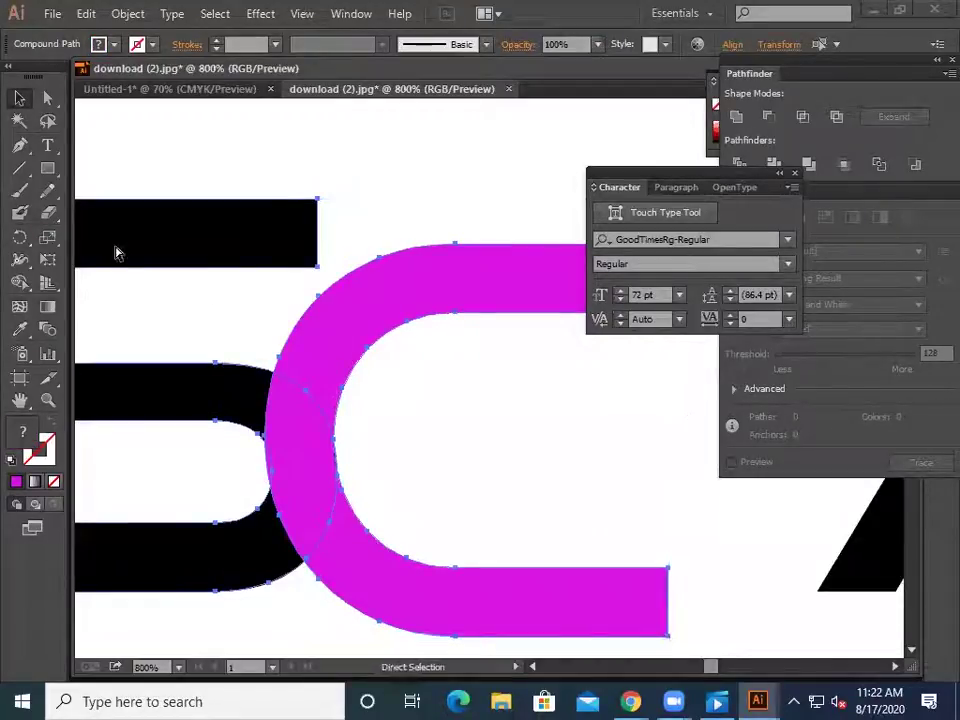
key(ctrl+plus)
key(ctrl+plus)
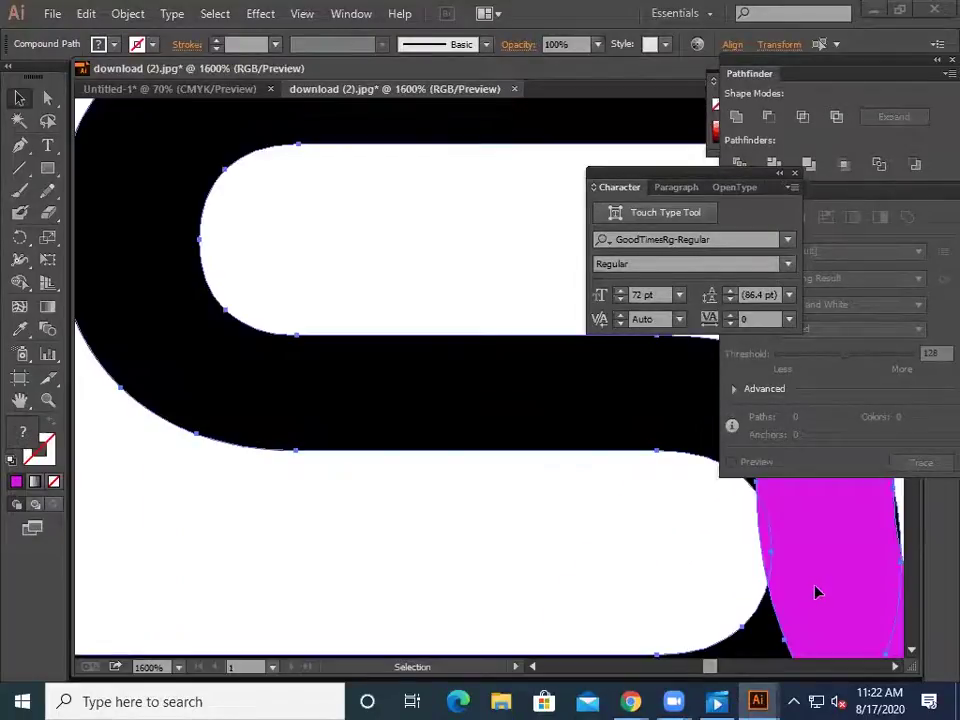
key(ctrl+minus)
key(ctrl+minus)
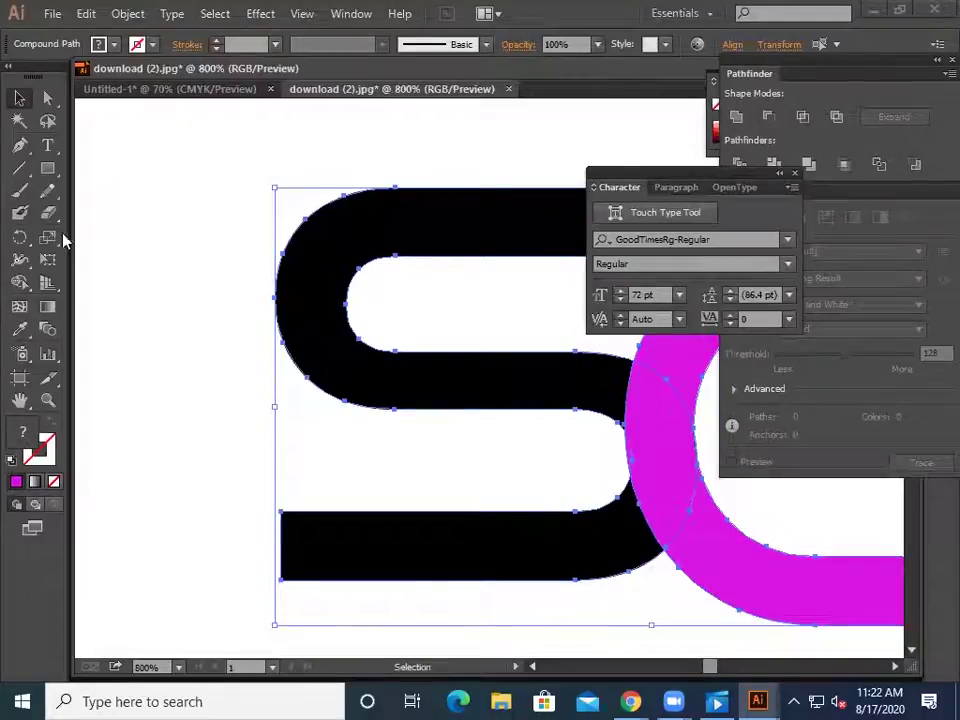
key(a)
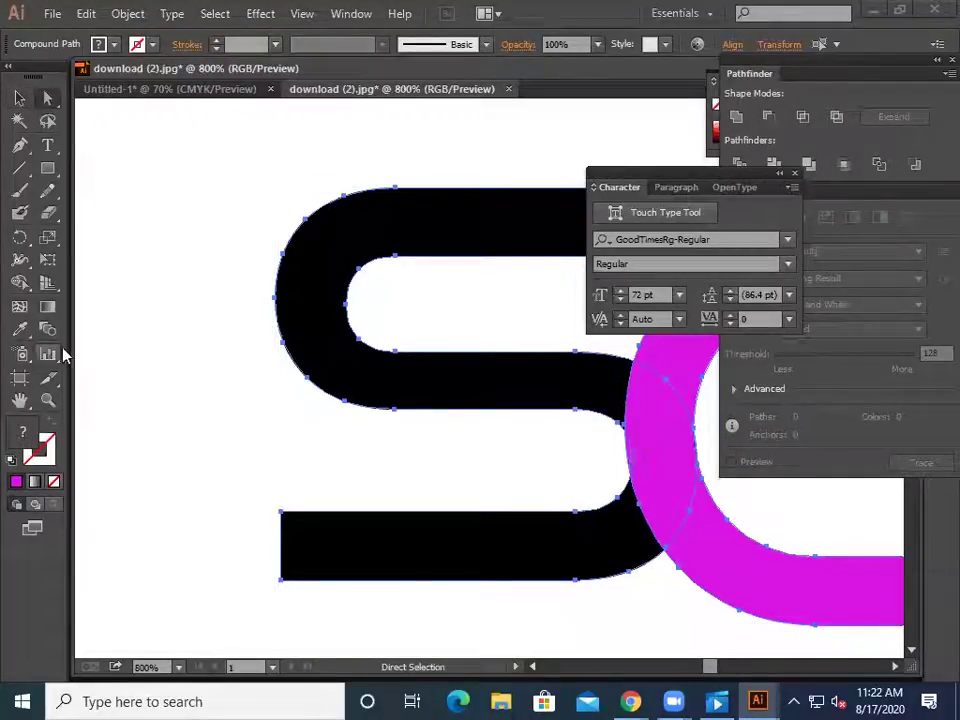
key(shift+m)
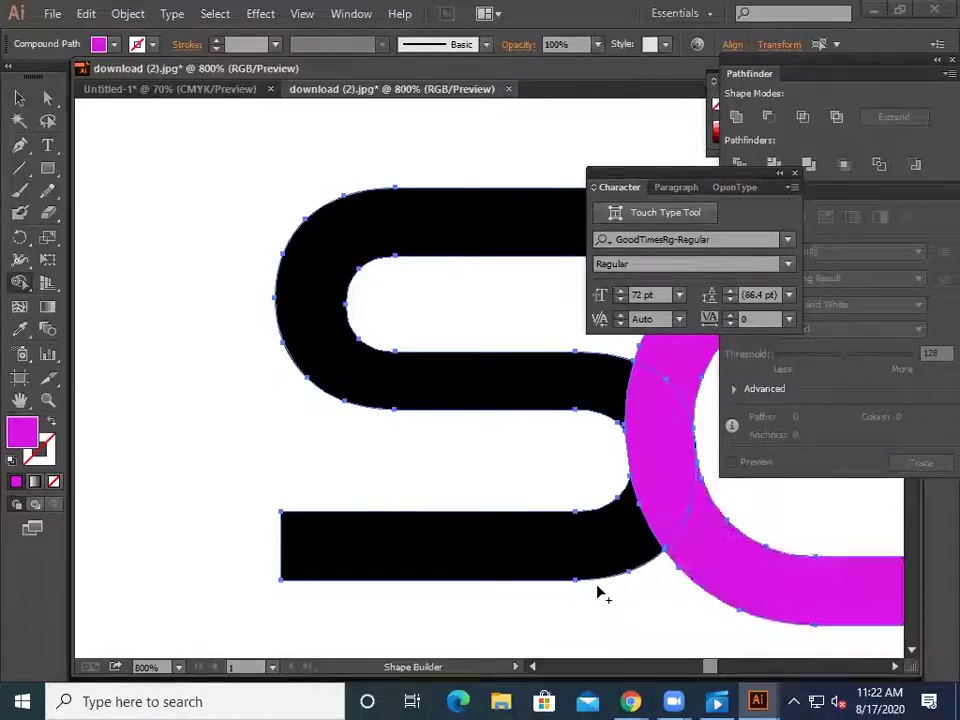
- Undo the changes back to the black C, including its magenta recolouring, and deselect it
key(a)
key(ctrl+z)
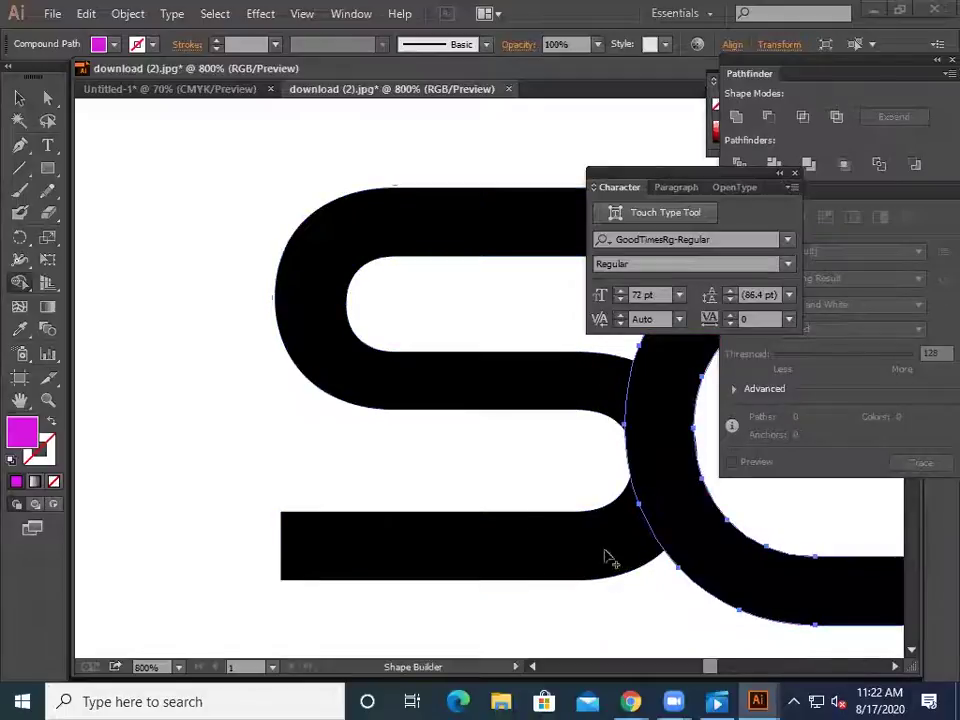
click(20, 98)
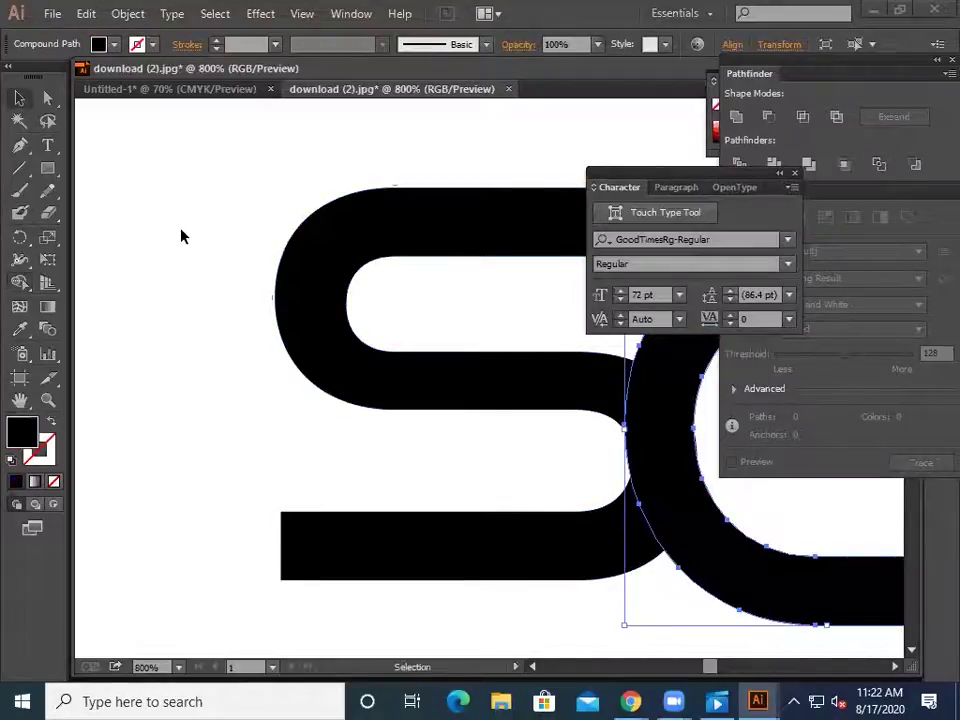
key(ctrl+shift+a)
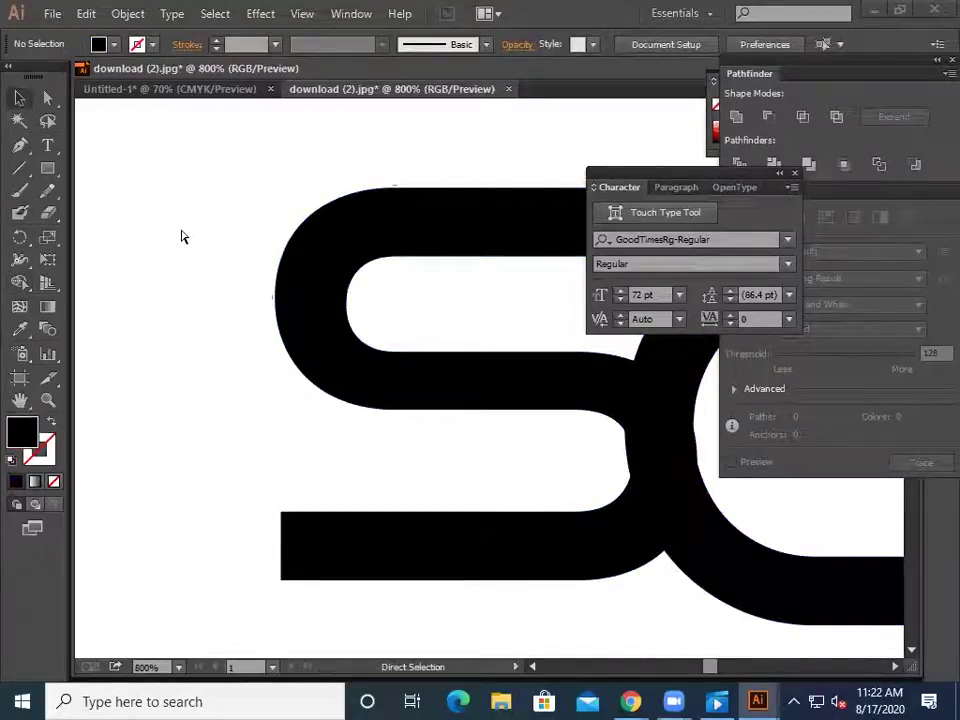
- Start opening a file and look through the images in the Desktop folder 1 for a reference logo
key(ctrl+minus)
key(ctrl+minus)
key(ctrl+minus)
key(ctrl+minus)
key(ctrl+minus)
key(ctrl+minus)
click(44, 12)
key(Return)
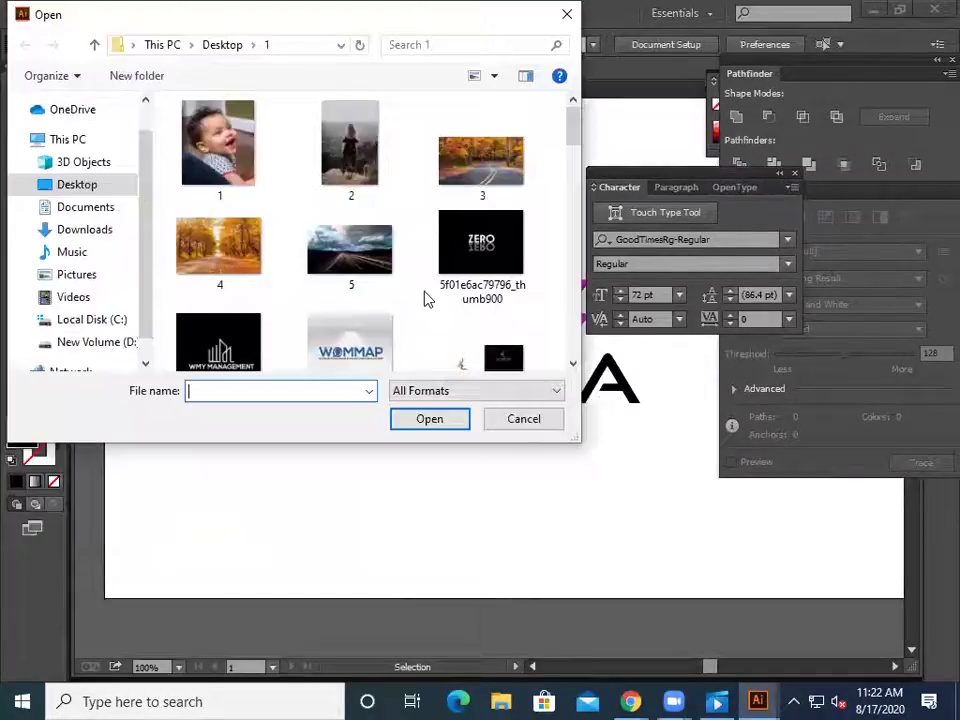
scroll(424, 298, down, 2)
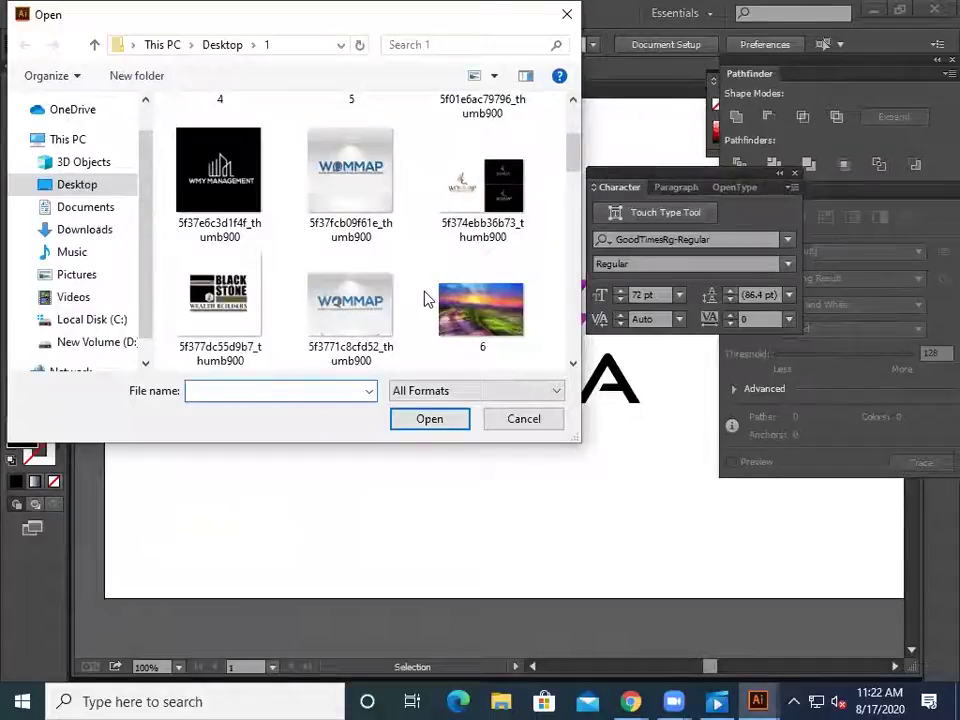
scroll(426, 298, down, 6)
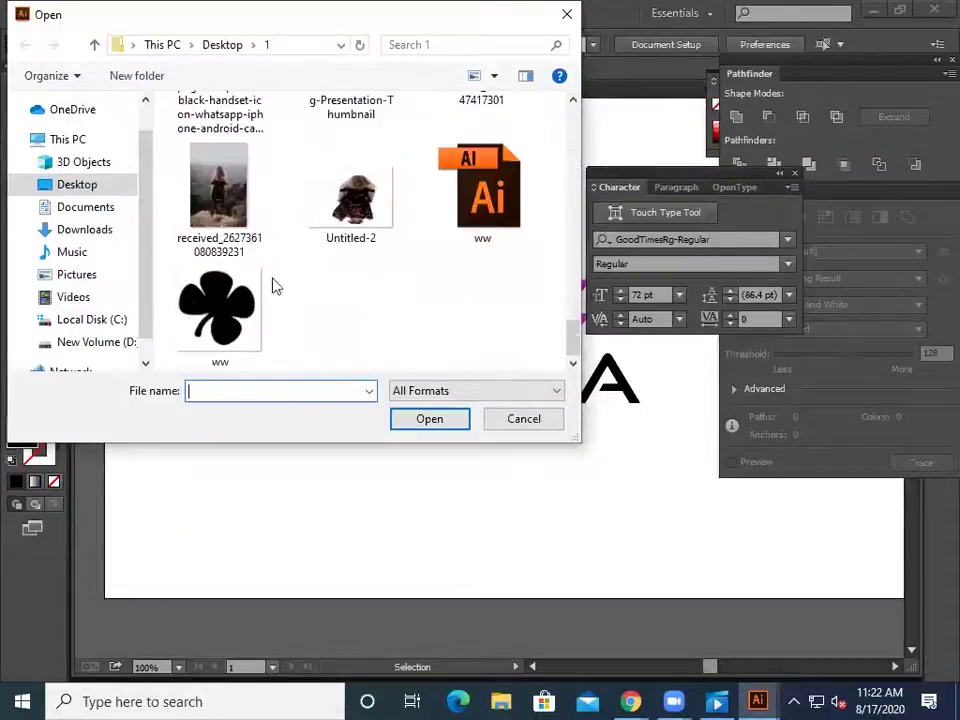
scroll(147, 219, up, 2)
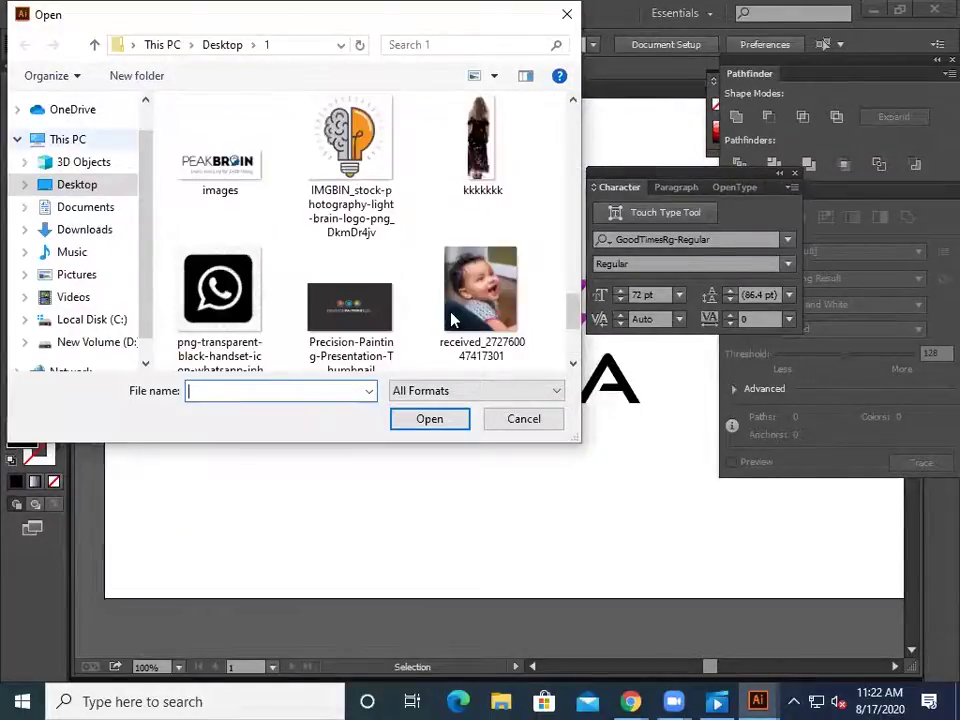
- Look through the logo images in the Desktop folder All Kaz
key(alt+Up)
double_click(484, 160)
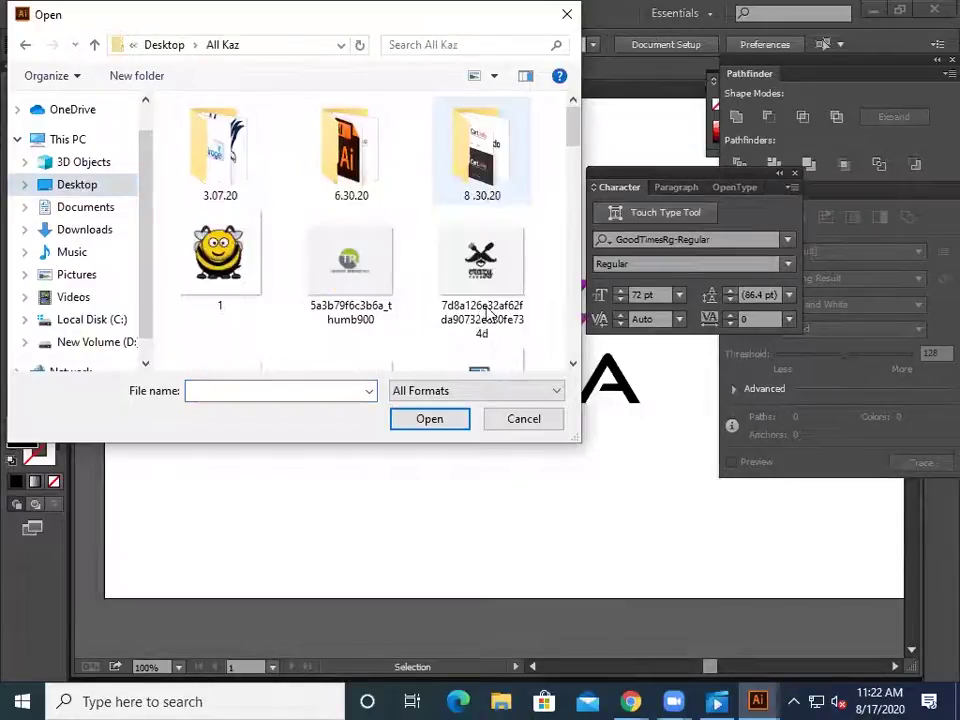
scroll(481, 323, down, 3)
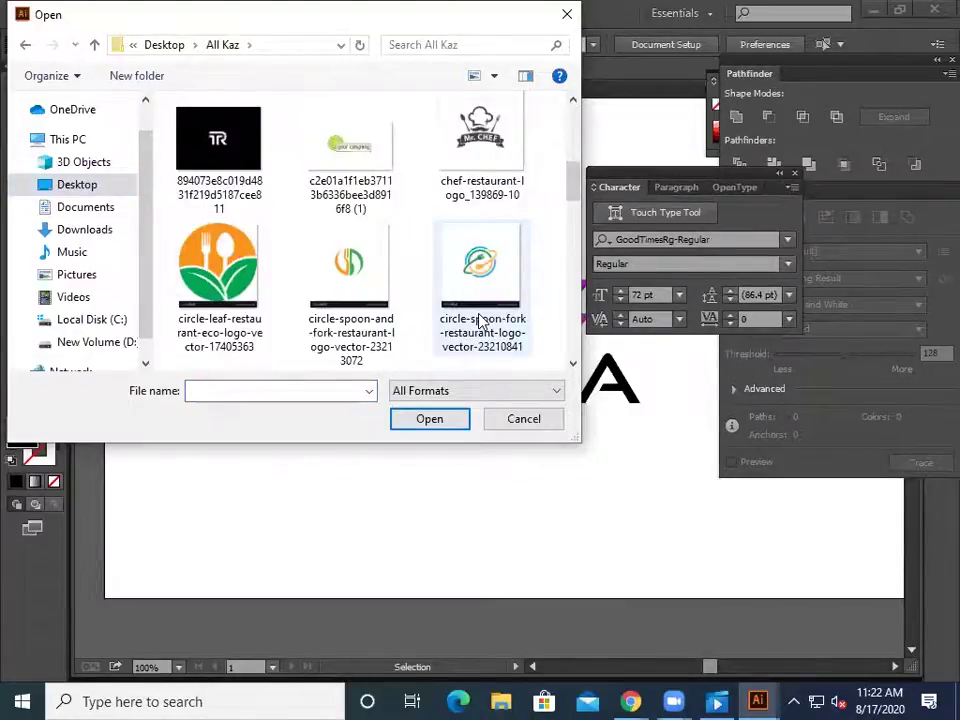
scroll(481, 321, down, 3)
scroll(481, 321, up, 2)
scroll(481, 321, up, 3)
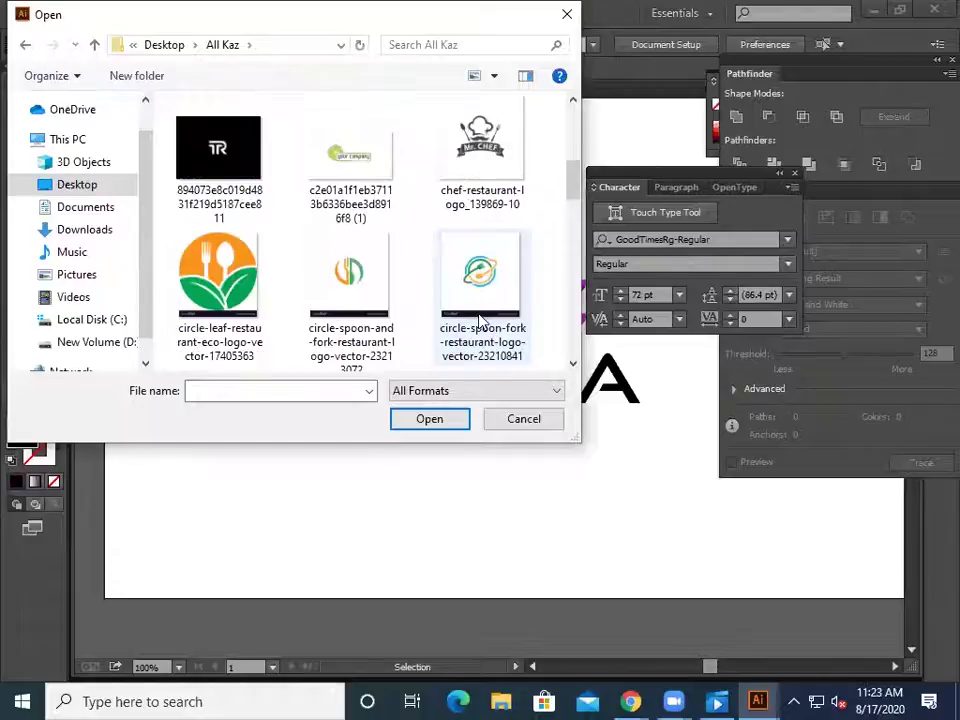
scroll(497, 266, down, 1)
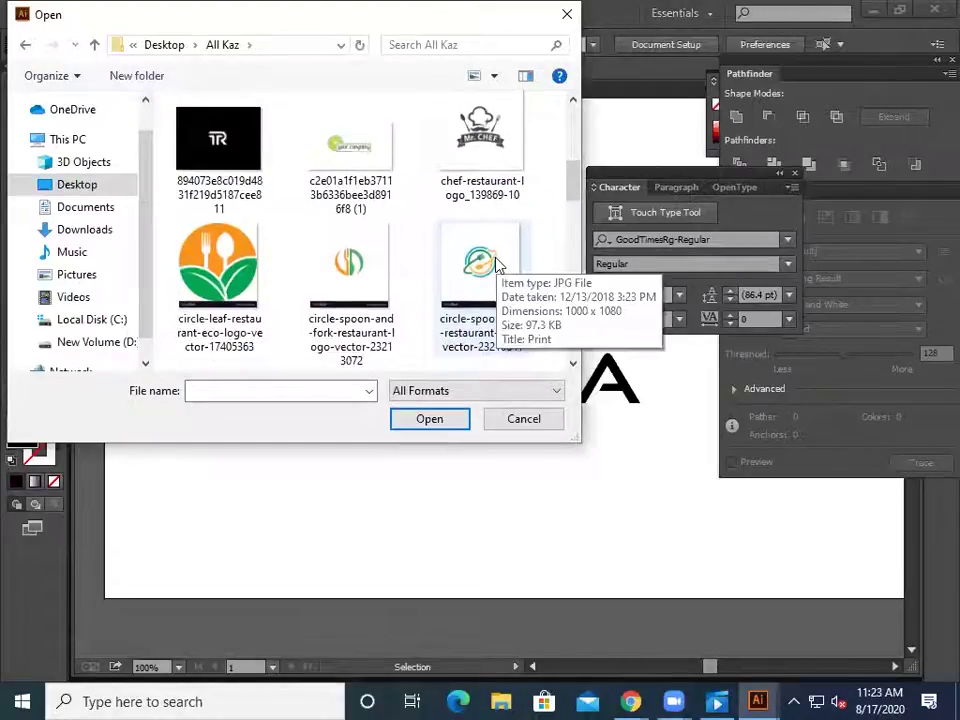
scroll(497, 266, up, 1)
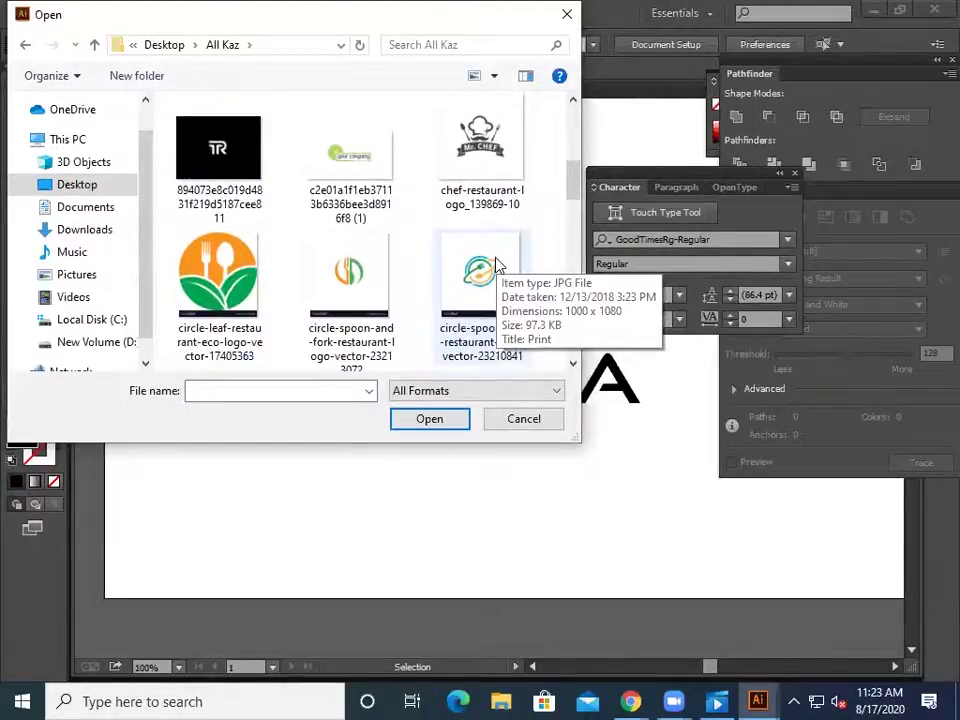
scroll(497, 266, down, 10)
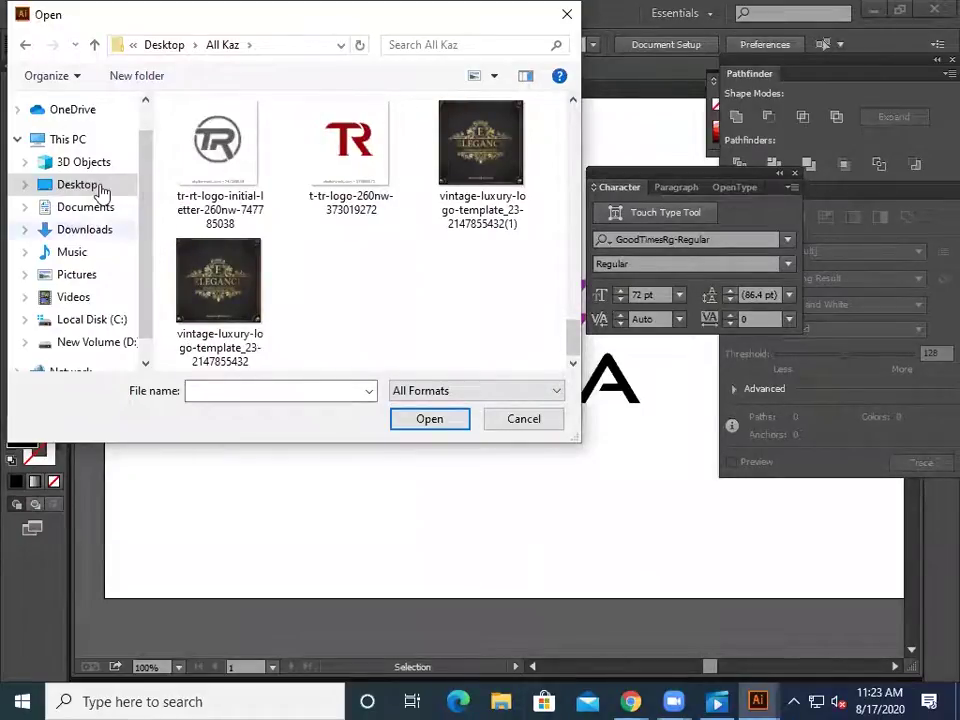
- Check the Desktop folder 17, and go through the All Kaz folder again for a reference logo
key(BackSpace)
click(345, 184)
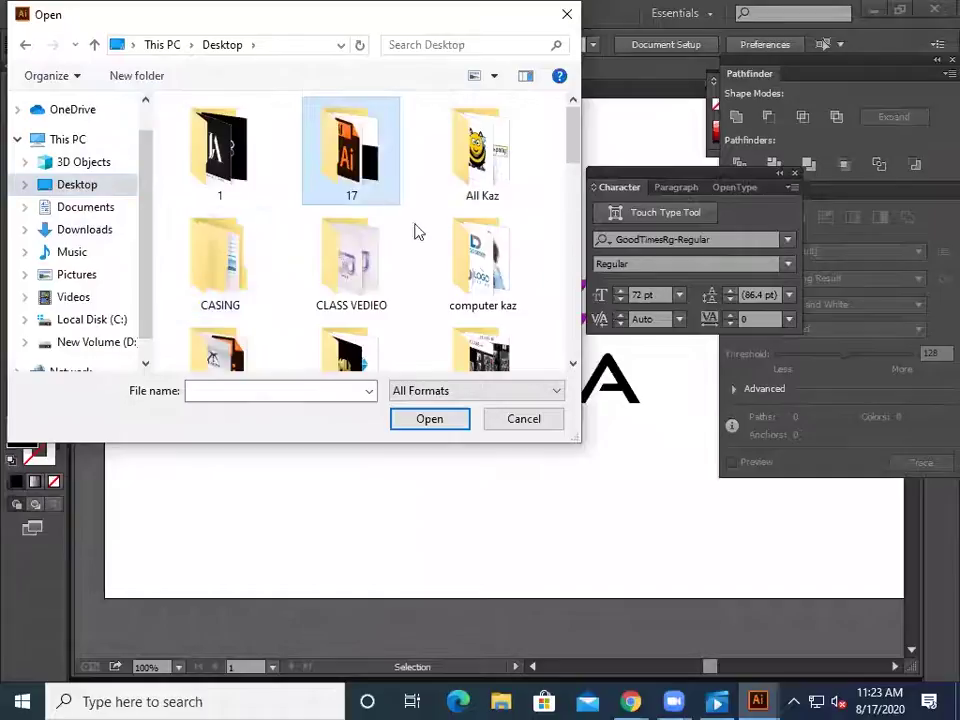
key(Return)
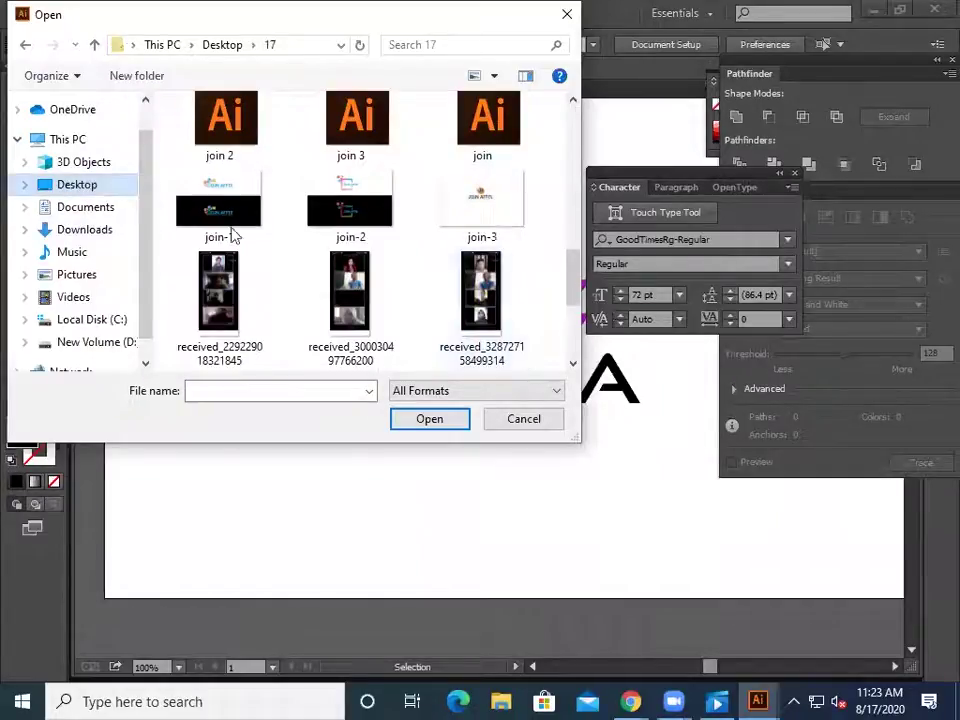
key(BackSpace)
double_click(490, 185)
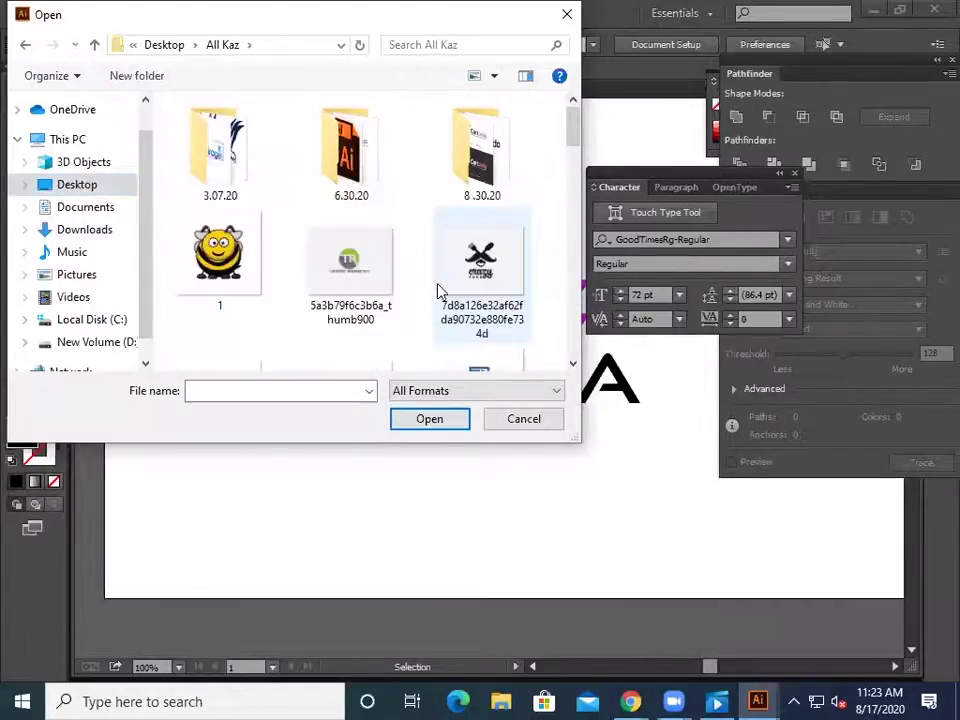
scroll(437, 290, down, 3)
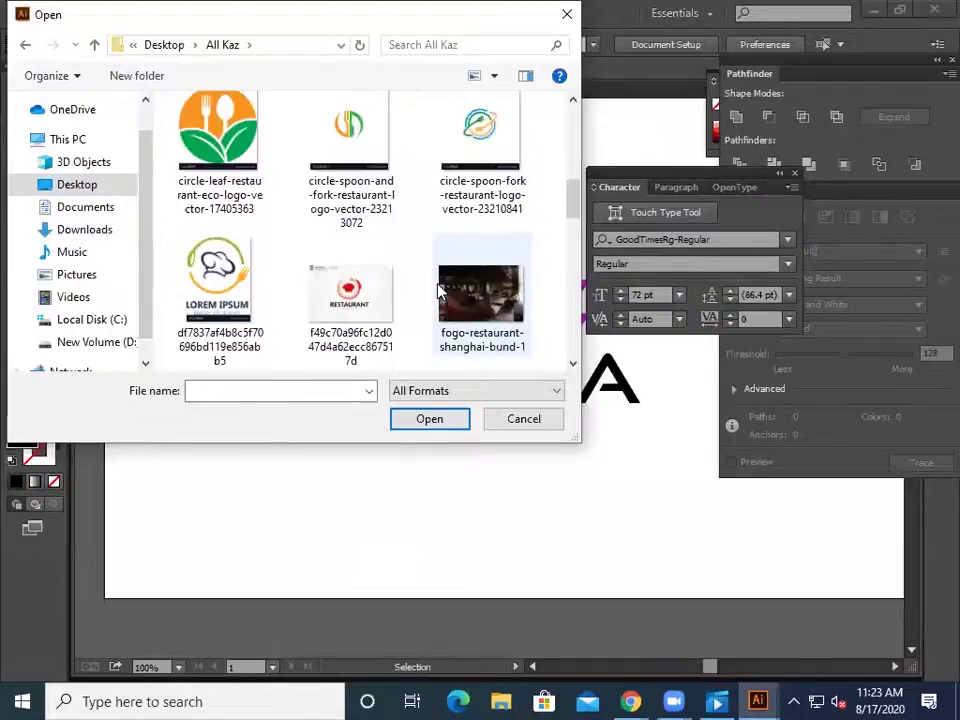
scroll(437, 290, down, 3)
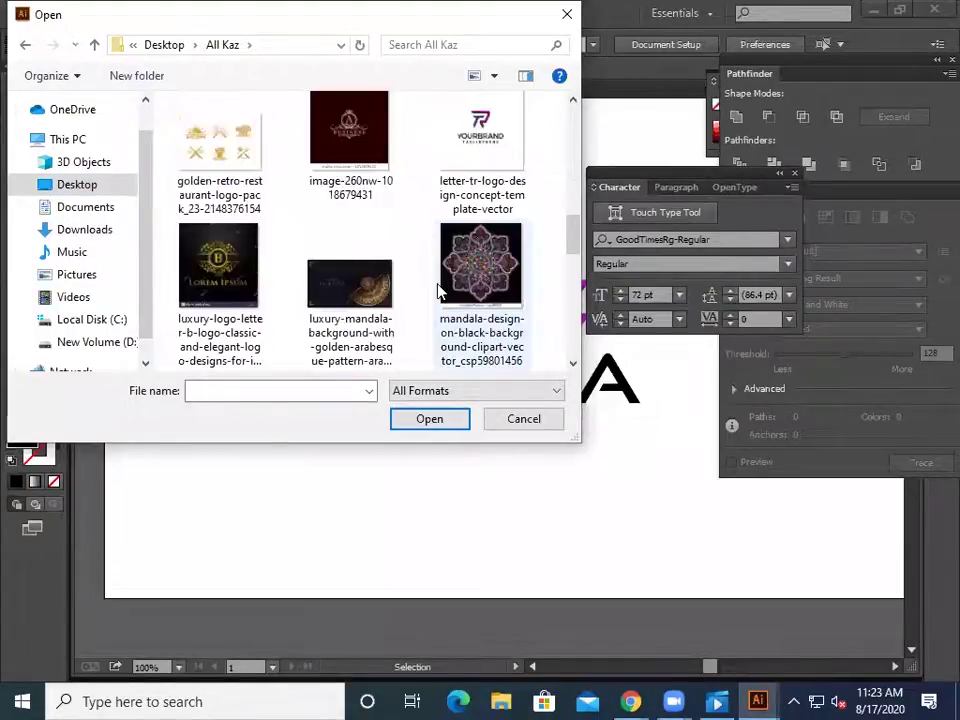
scroll(437, 290, down, 3)
scroll(437, 290, down, 3)
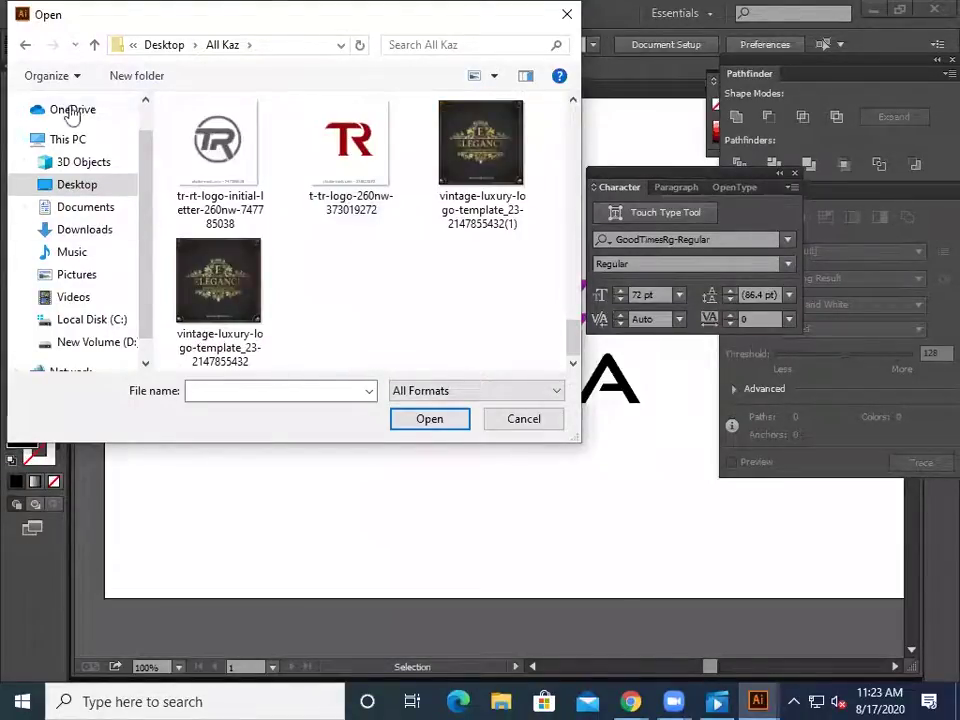
- Look through the Desktop folder contest logo and open the Illustrator file chl 7
key(alt+Up)
scroll(432, 294, down, 2)
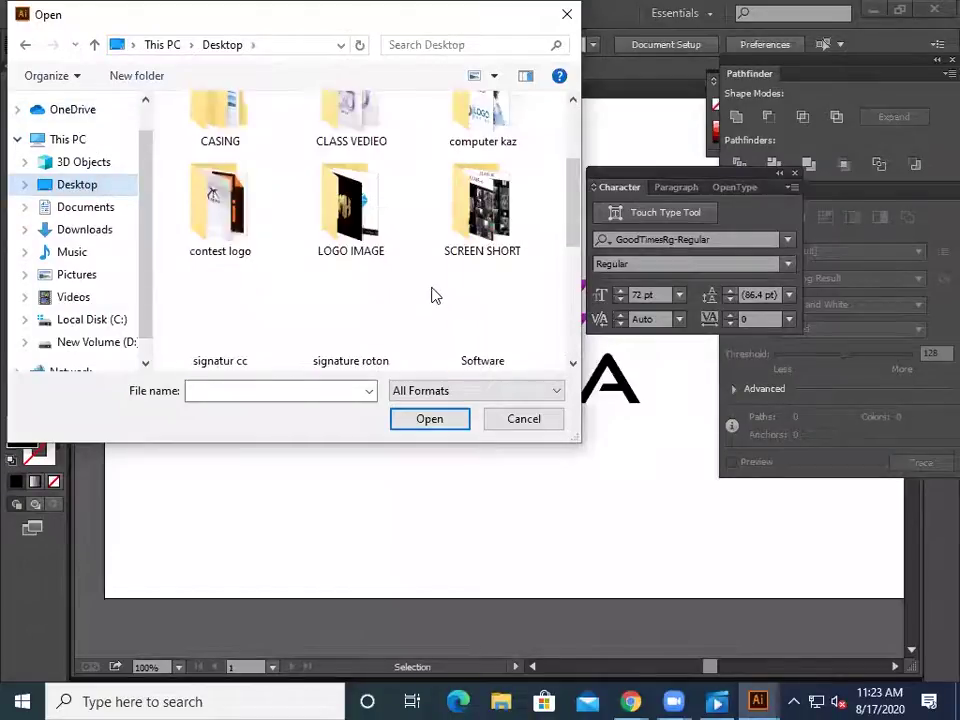
double_click(220, 205)
scroll(401, 294, down, 5)
scroll(401, 293, down, 6)
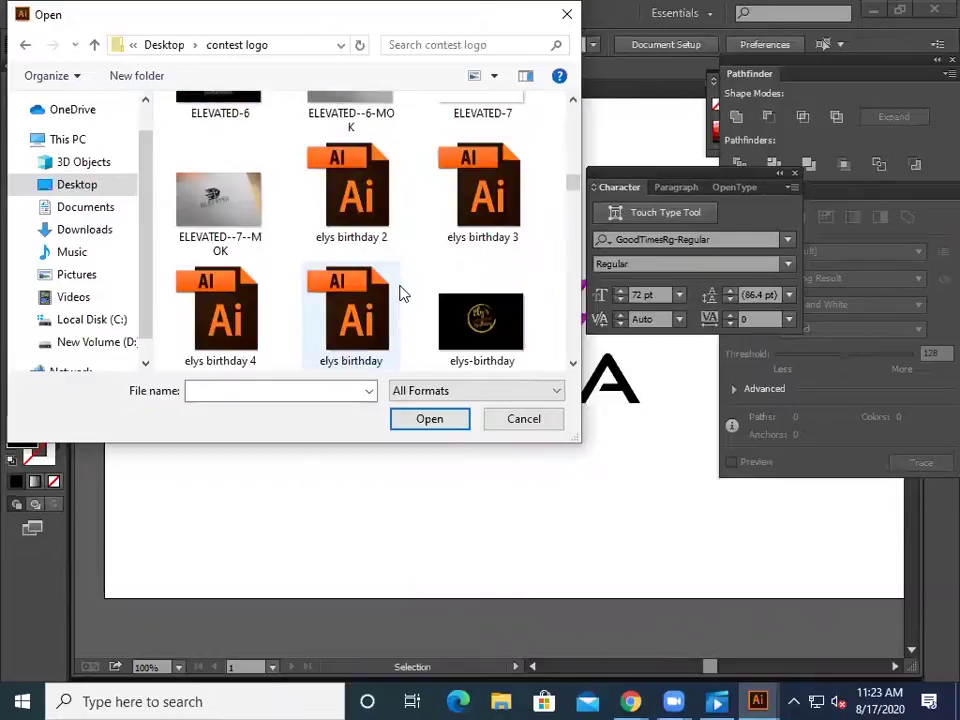
scroll(401, 293, up, 6)
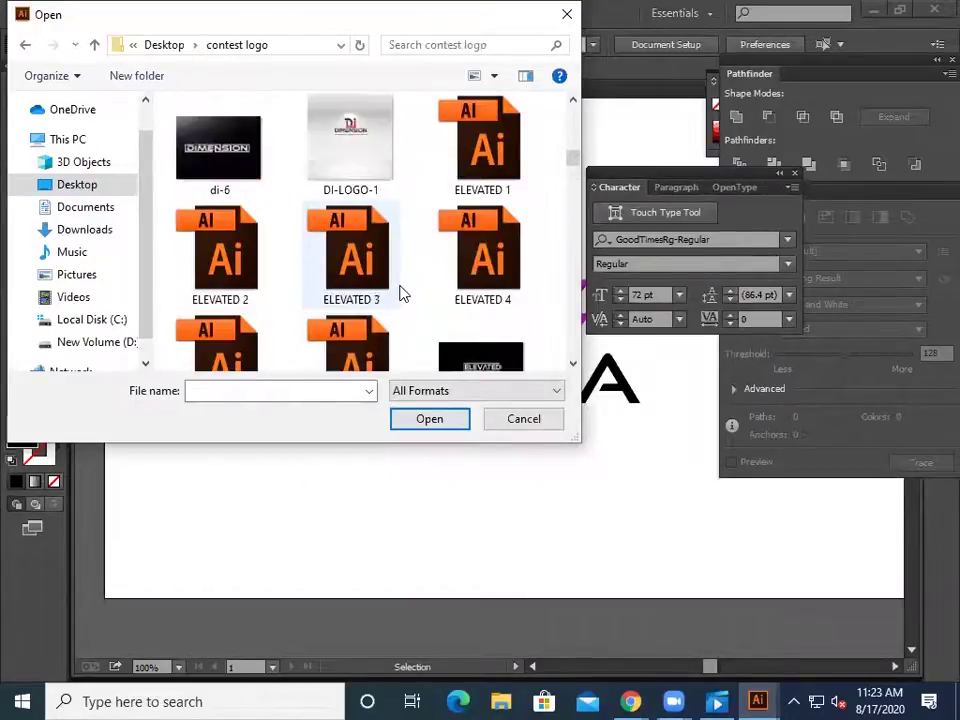
scroll(401, 294, up, 1)
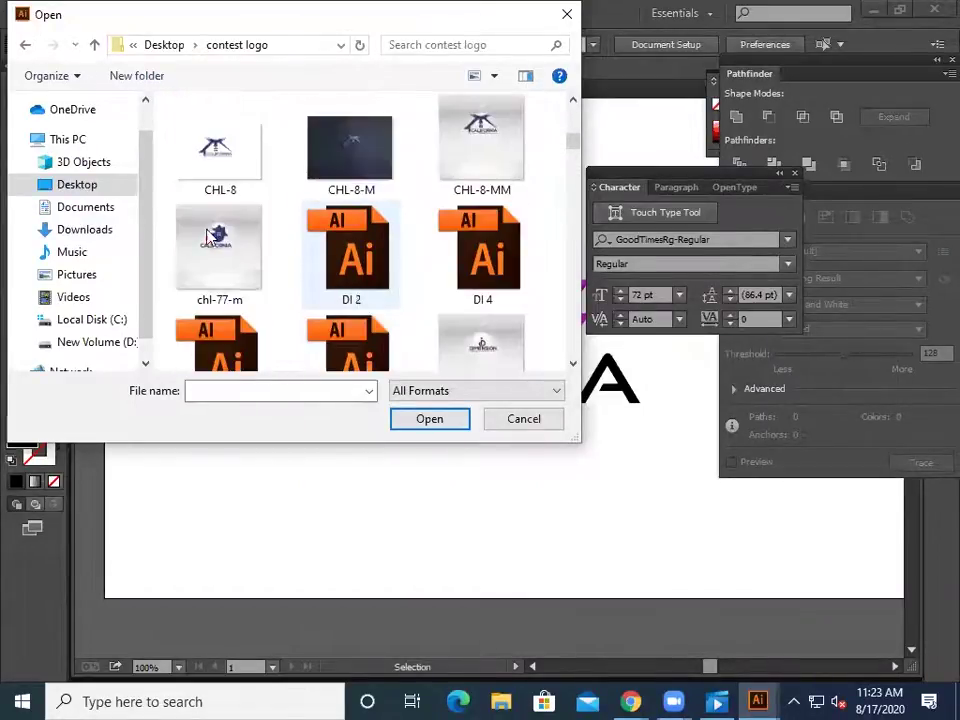
scroll(422, 262, up, 1)
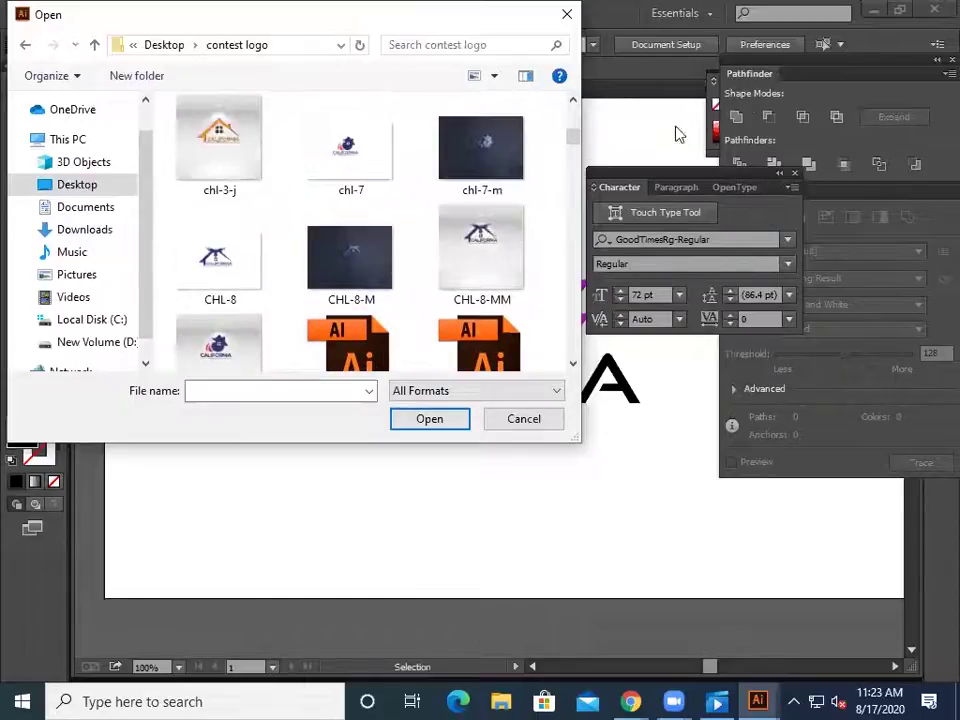
scroll(444, 197, up, 1)
scroll(499, 279, up, 2)
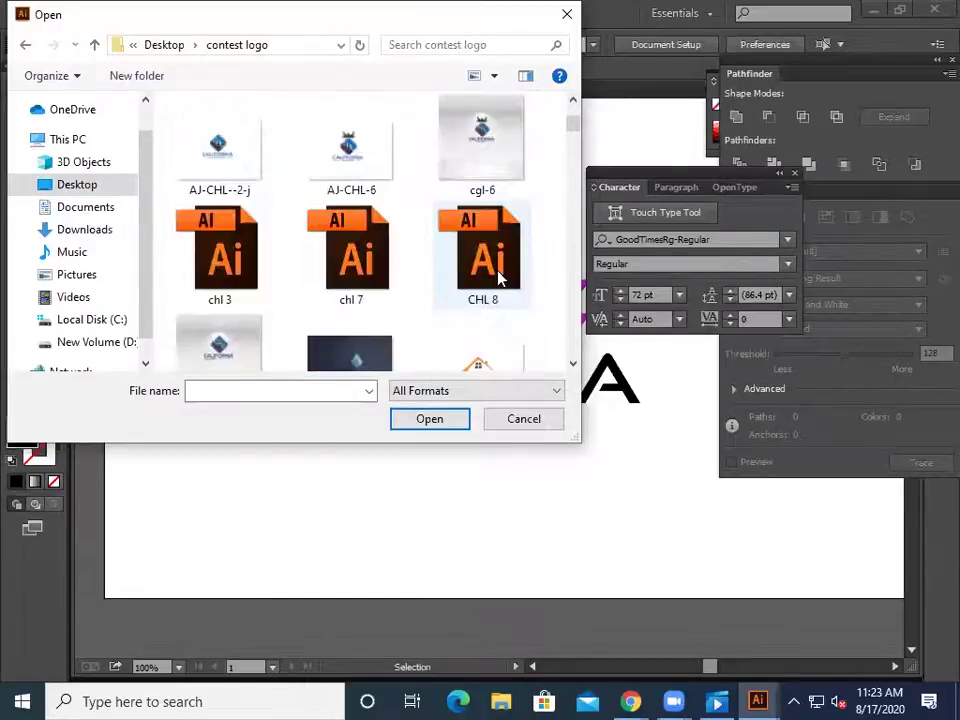
double_click(364, 260)
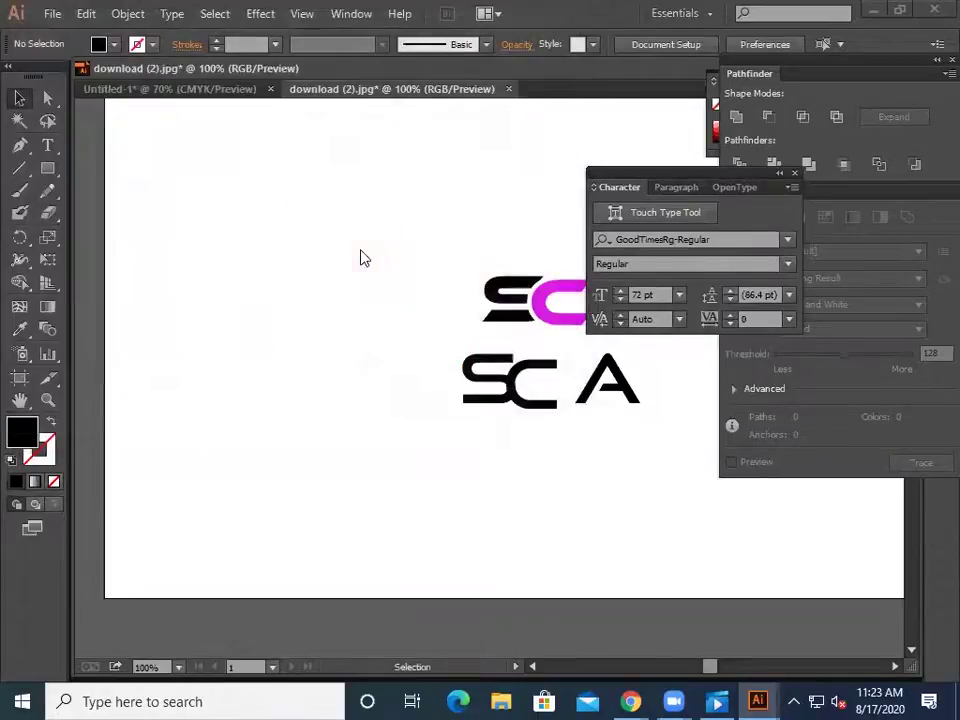
click(540, 443)
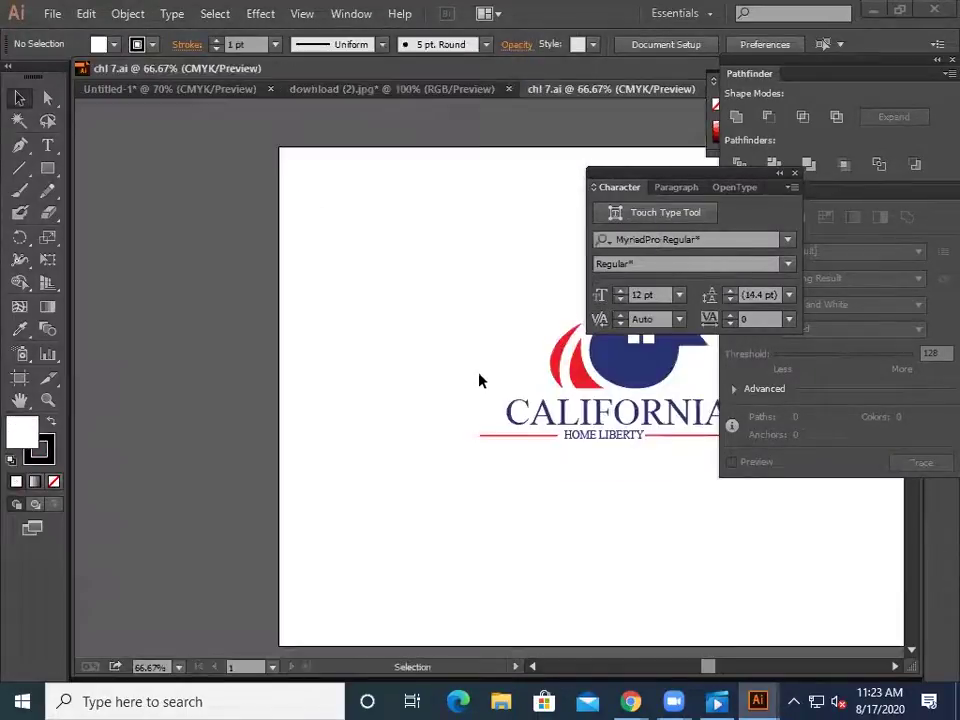
- Select the whole California Home Liberty logo, ungroup it, and clear the selection
scroll(470, 386, up, 2)
drag(457, 466, 787, 551)
right_click(461, 394)
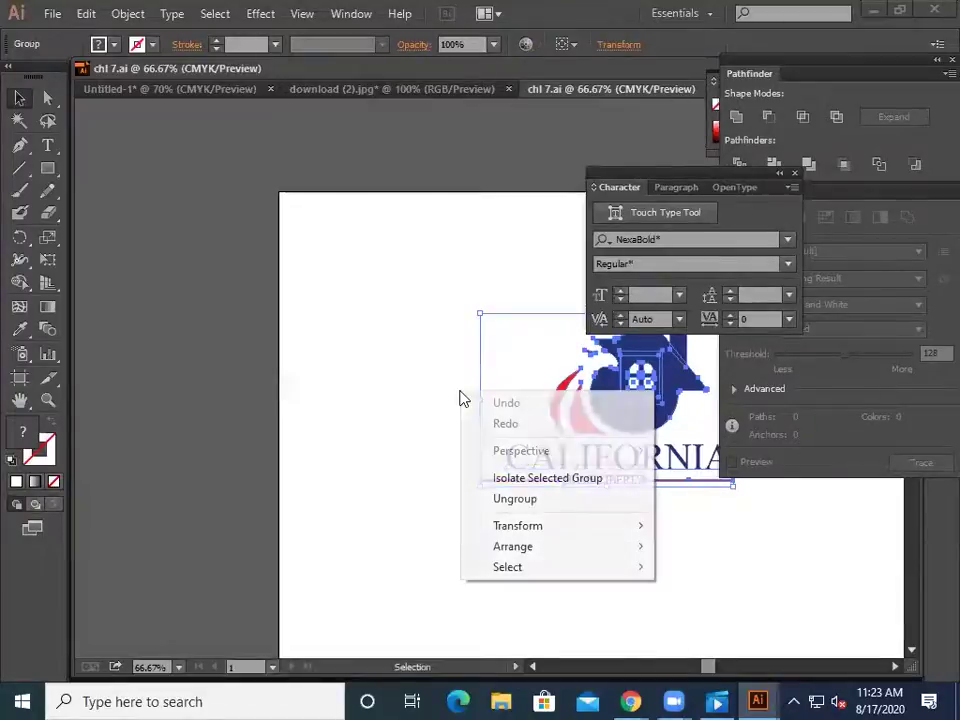
click(540, 499)
right_click(349, 422)
click(424, 499)
click(459, 467)
drag(437, 455, 744, 531)
click(141, 234)
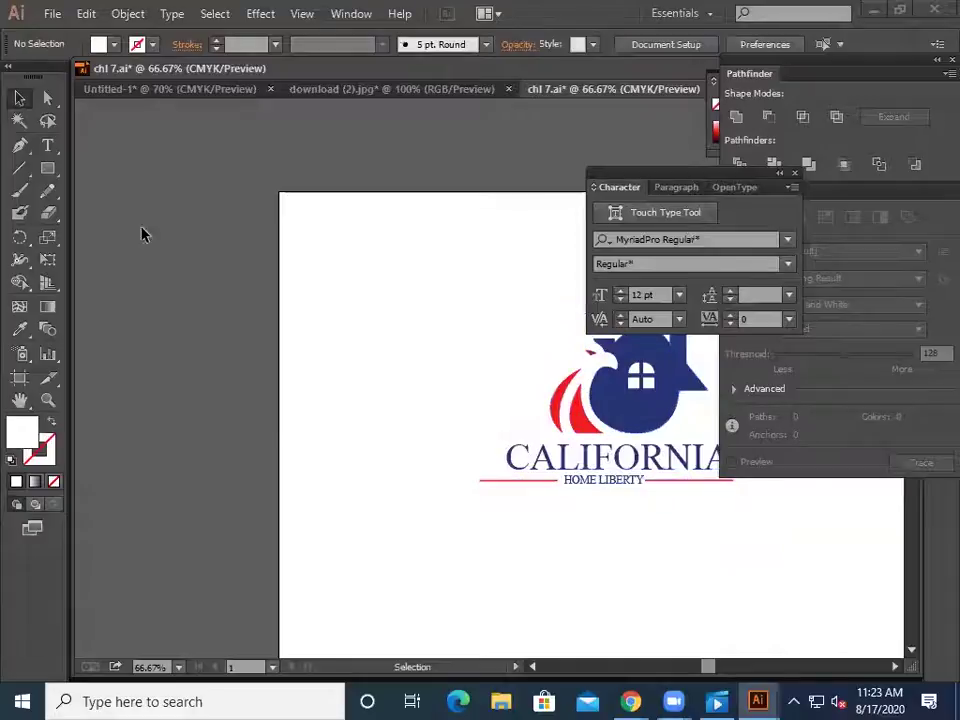
- Start opening another file and look through the contest logo folder to its end for a suitable logo
click(49, 13)
click(81, 75)
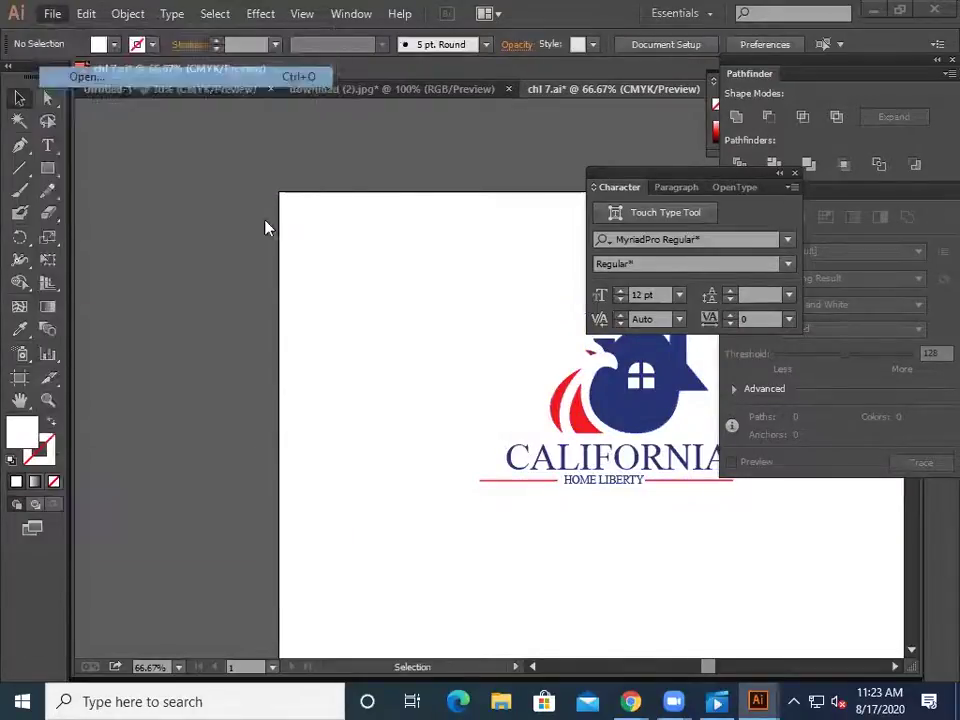
scroll(458, 319, down, 10)
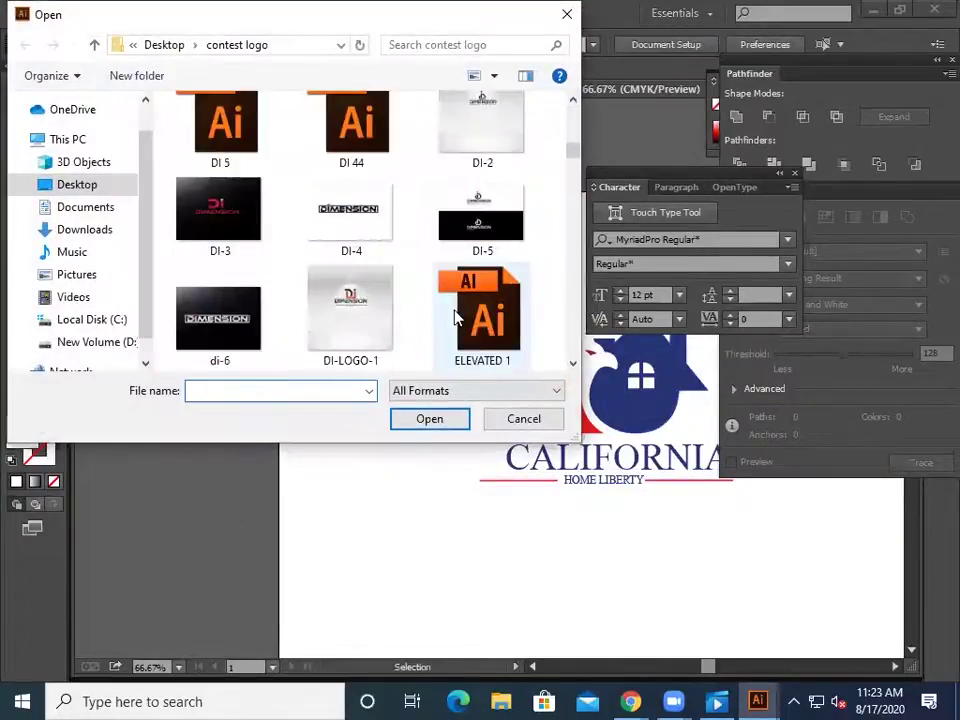
scroll(458, 319, down, 15)
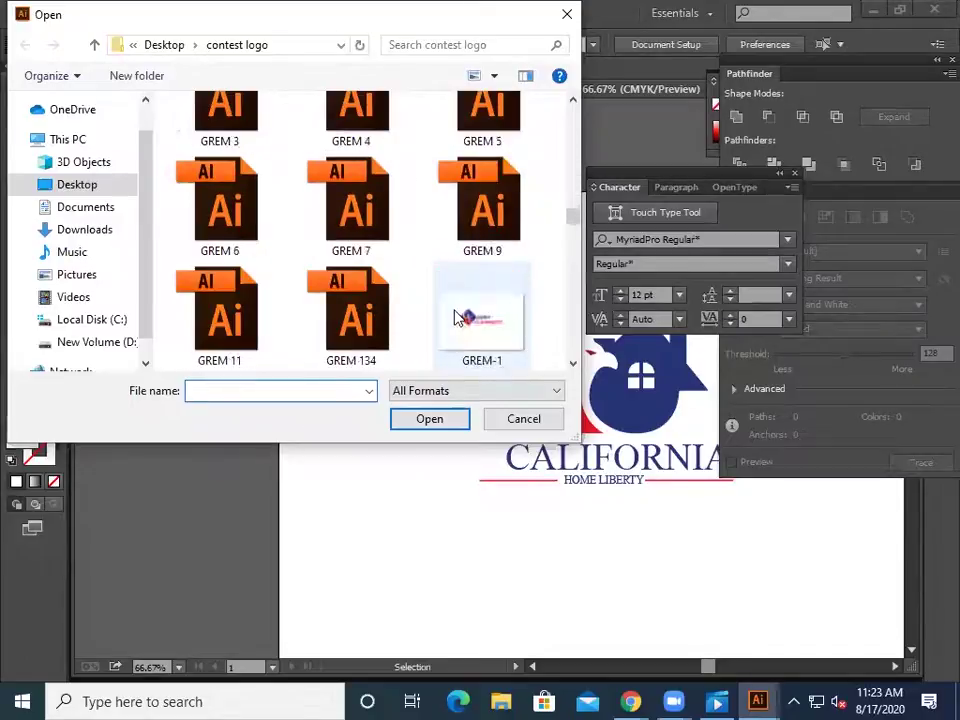
scroll(458, 319, down, 15)
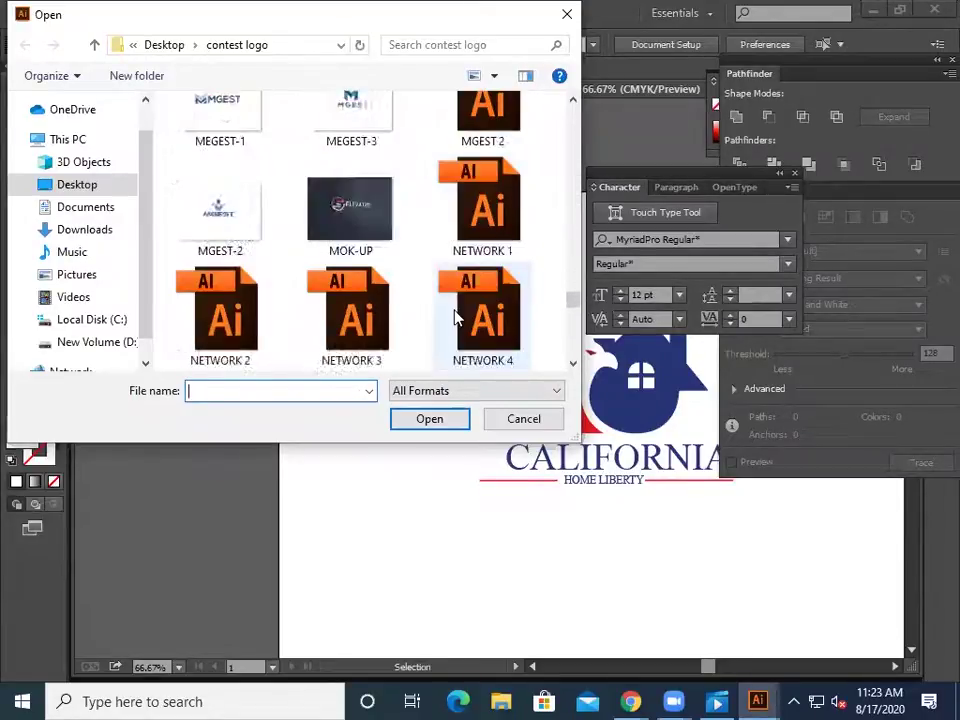
scroll(458, 319, down, 5)
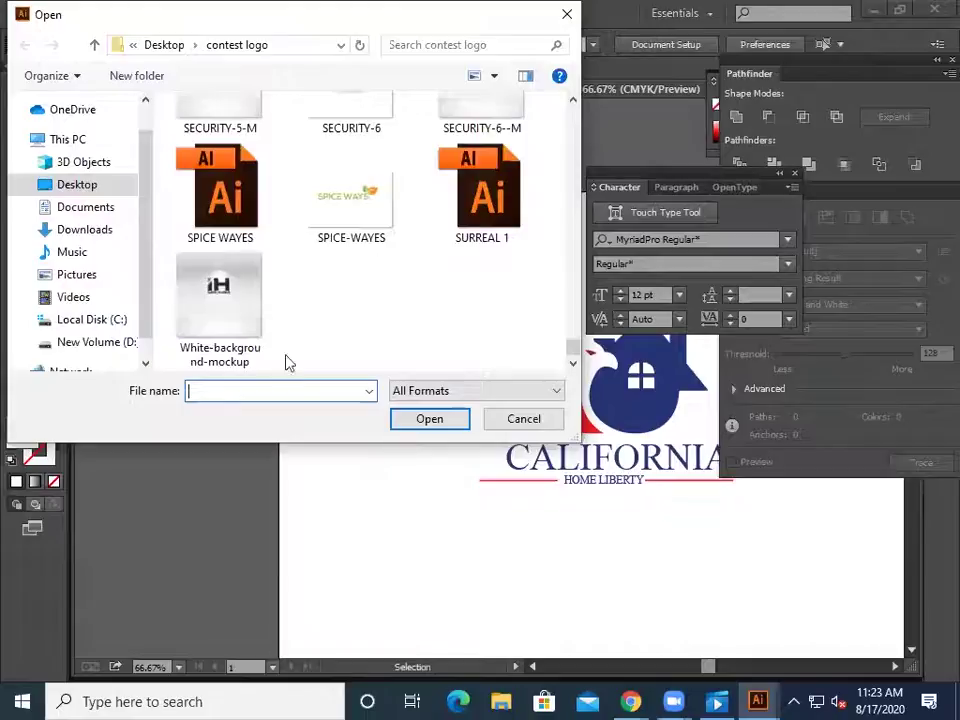
- Check the Desktop folder signatur cc for a logo, and leave file opening without choosing one
click(108, 196)
scroll(470, 290, down, 1)
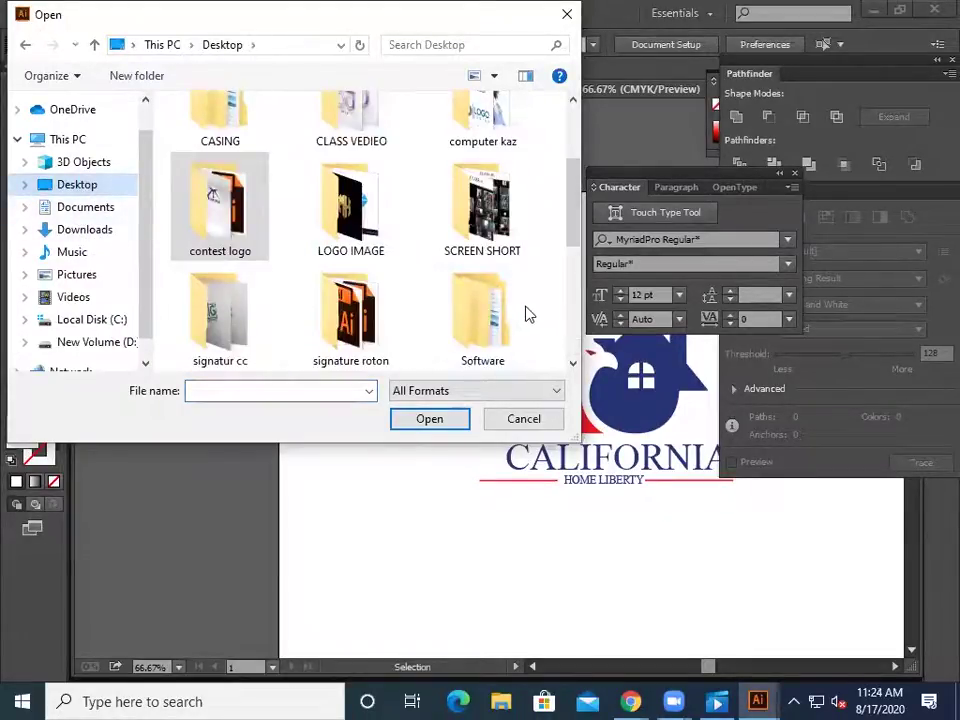
scroll(528, 314, down, 1)
click(242, 236)
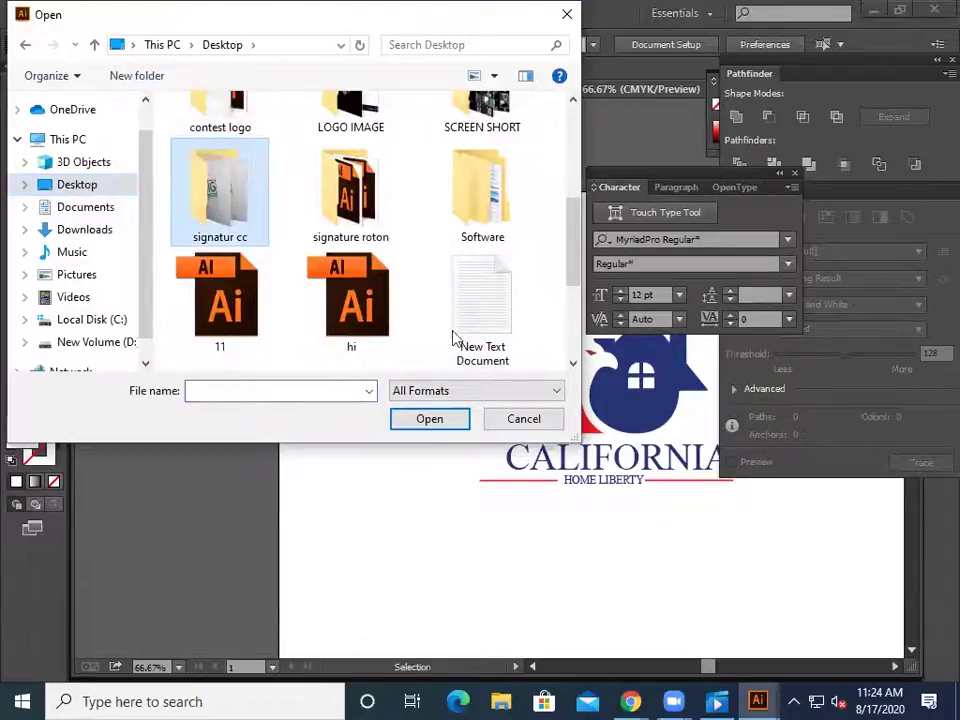
key(Return)
scroll(474, 343, down, 2)
click(565, 14)
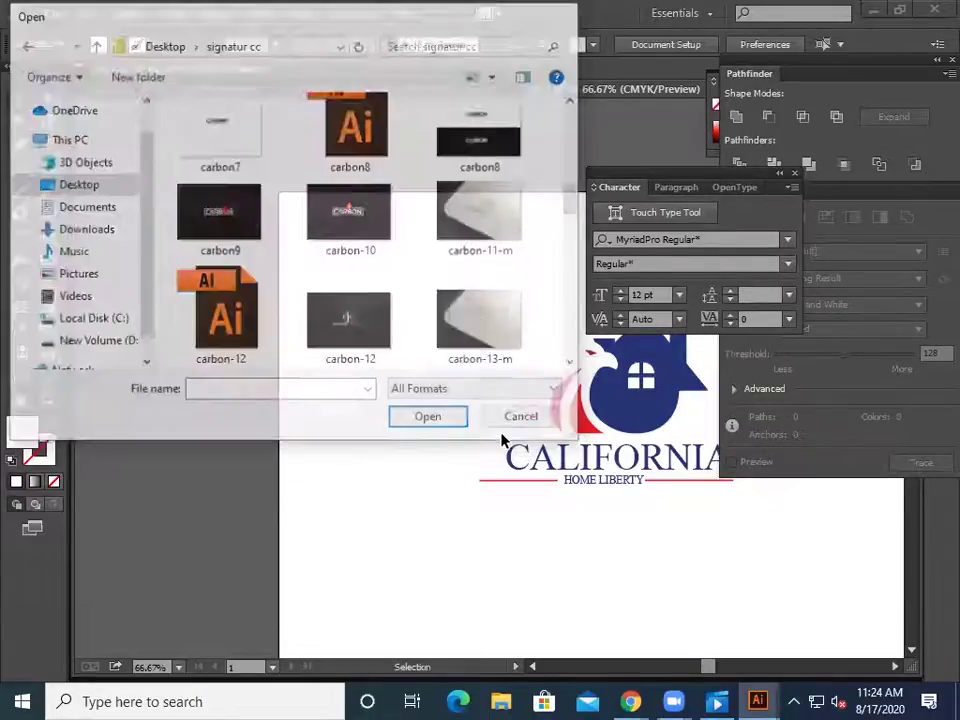
- Separate the house-and-eagle emblem from the logo by ungrouping, and delete the California Home Liberty lettering with its red lines
drag(635, 395, 390, 447)
right_click(412, 446)
click(430, 398)
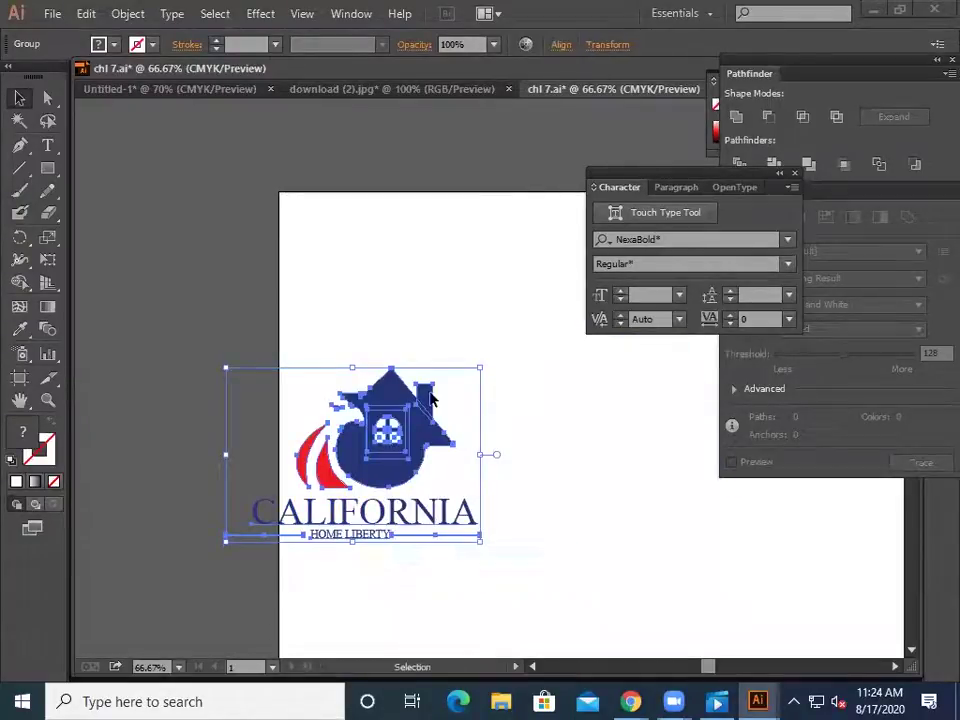
click(292, 363)
right_click(409, 478)
click(372, 585)
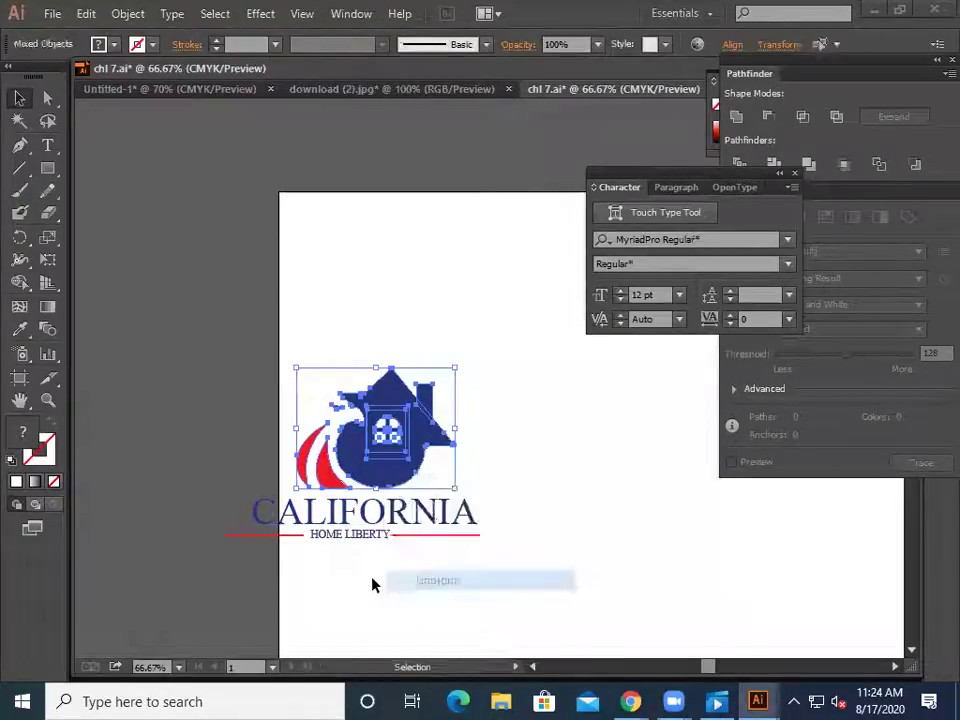
drag(189, 506, 528, 591)
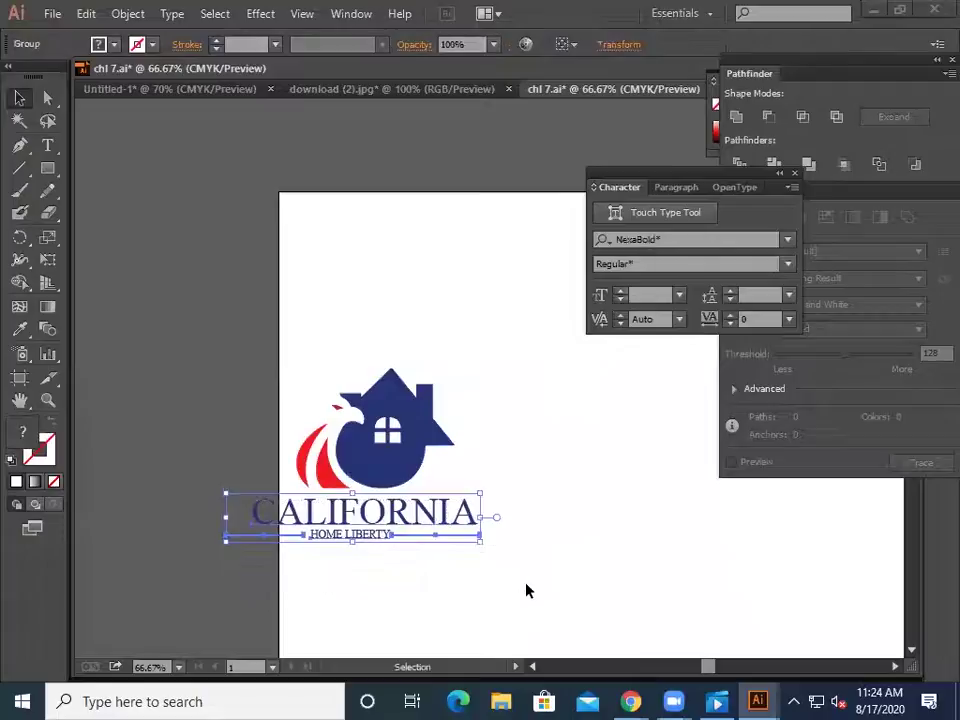
key(Delete)
- Transfer the house-and-eagle emblem into the download (2).jpg document and place it beside the SC lettermarks
drag(368, 471, 435, 508)
drag(364, 418, 436, 487)
click(442, 496)
drag(206, 300, 320, 345)
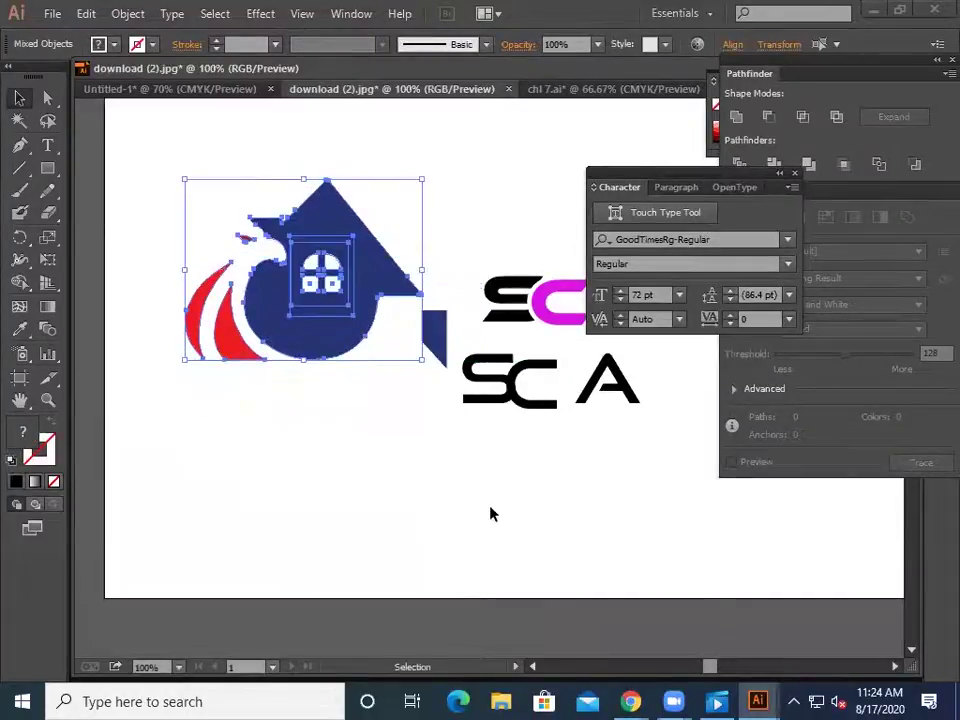
click(491, 514)
- Place the chimney piece on the emblem's right roof slope, undo its enlargement, and nudge it upward above the roof
drag(447, 345, 345, 149)
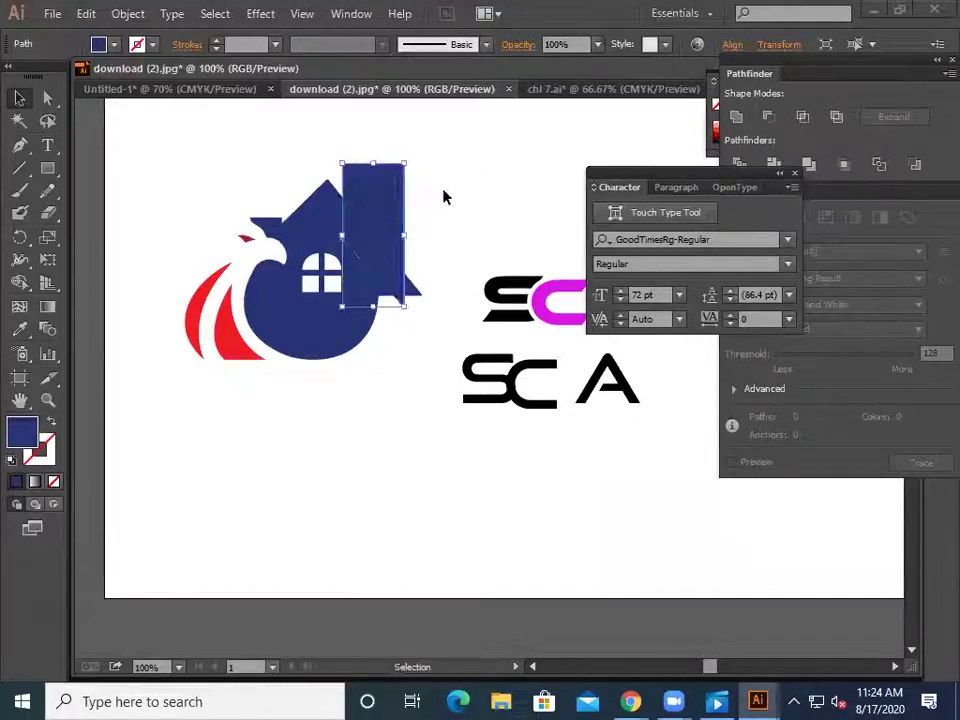
key(ctrl+z)
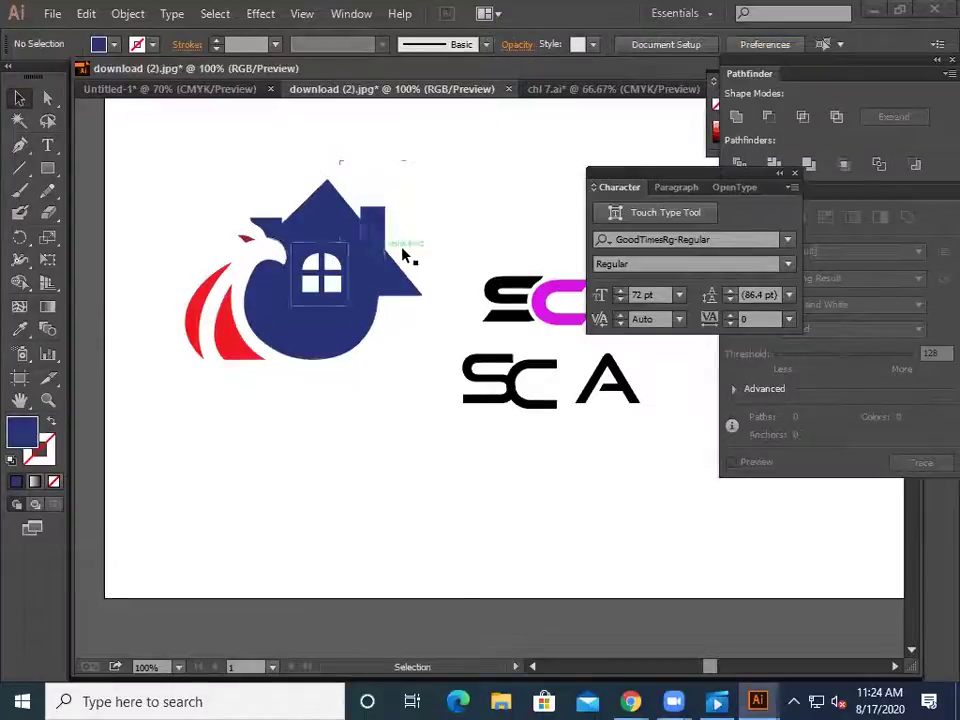
key(Up)
key(Up)
key(Up)
key(Up)
key(Up)
key(Up)
key(Up)
key(Up)
key(Up)
key(Up)
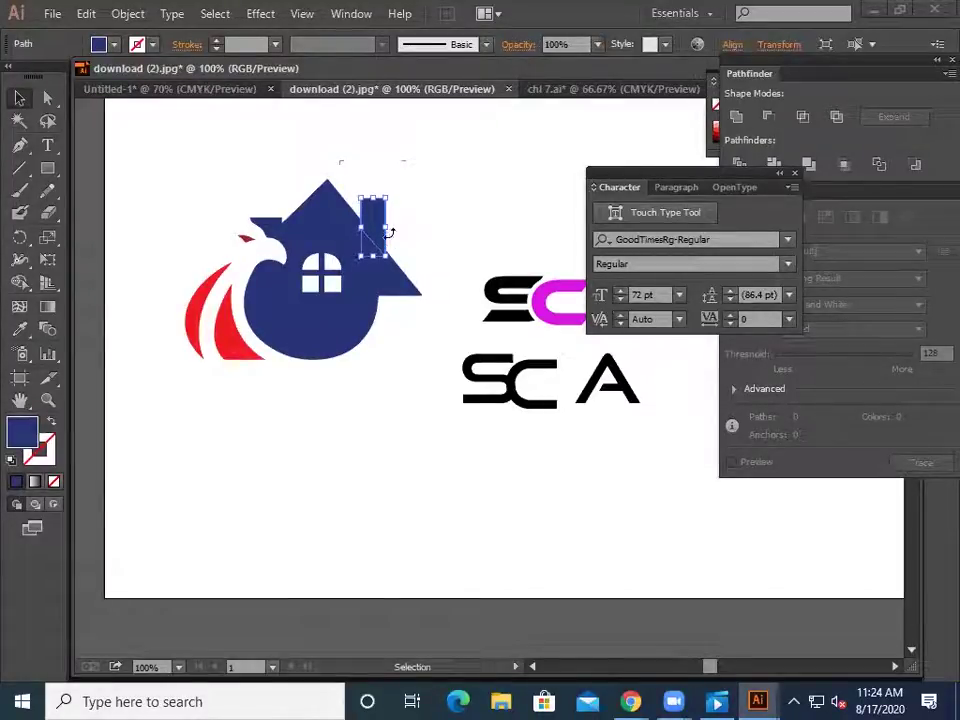
click(473, 242)
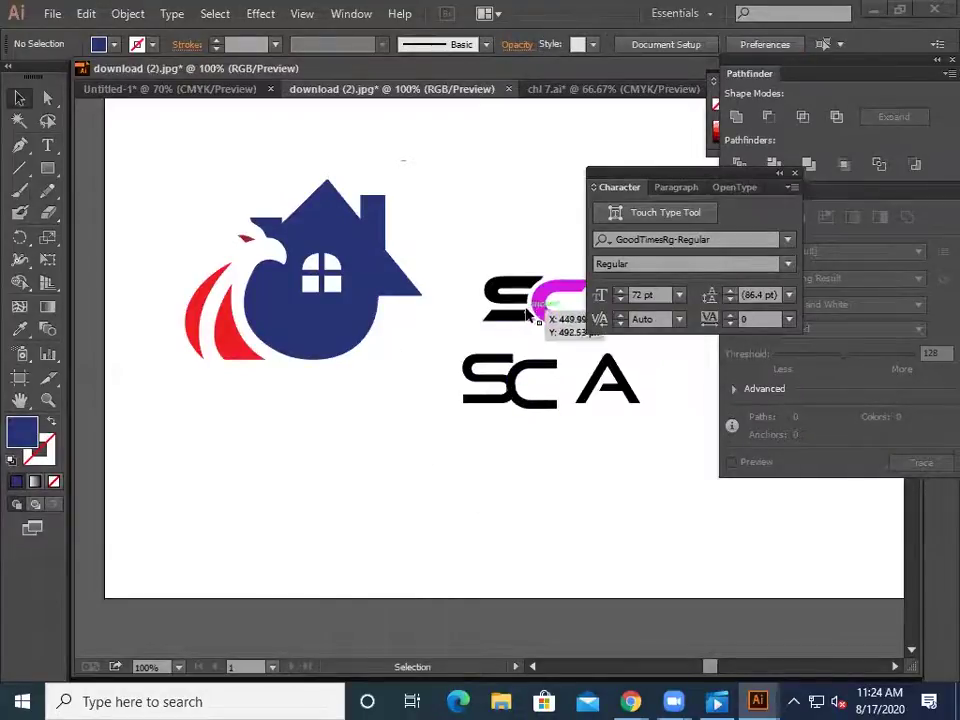
- Move the black and magenta SC lettermark onto the lower edge of the house-and-eagle emblem
drag(475, 237, 322, 494)
drag(364, 550, 225, 430)
drag(316, 503, 332, 377)
click(405, 439)
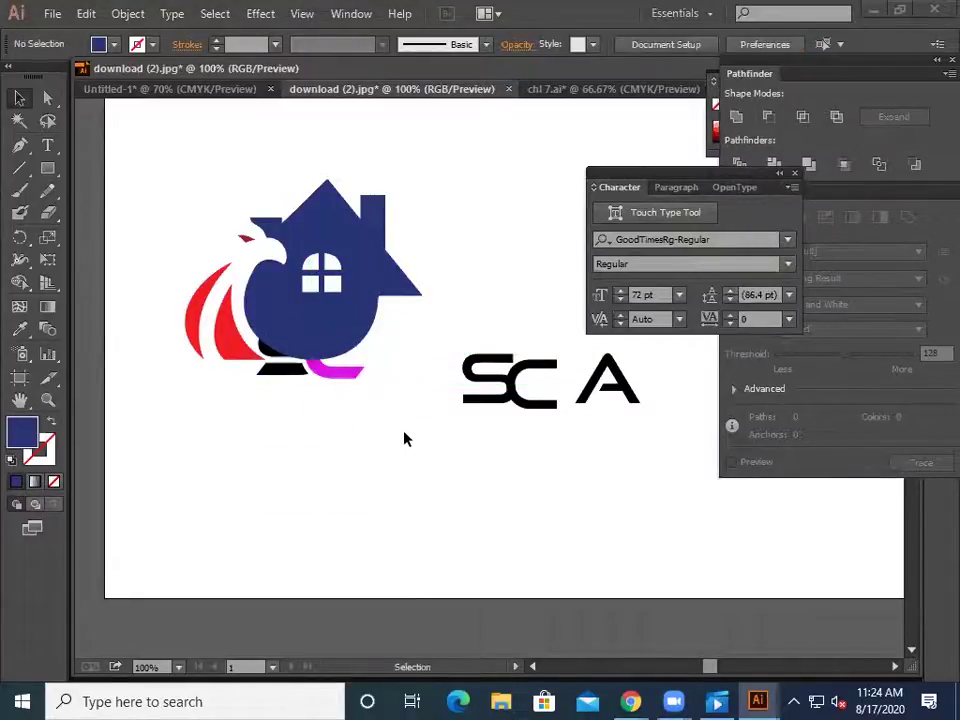
- Bring the black and magenta SC lettermark to the front of the emblem and deselect it
click(337, 377)
click(273, 452)
drag(339, 375, 342, 371)
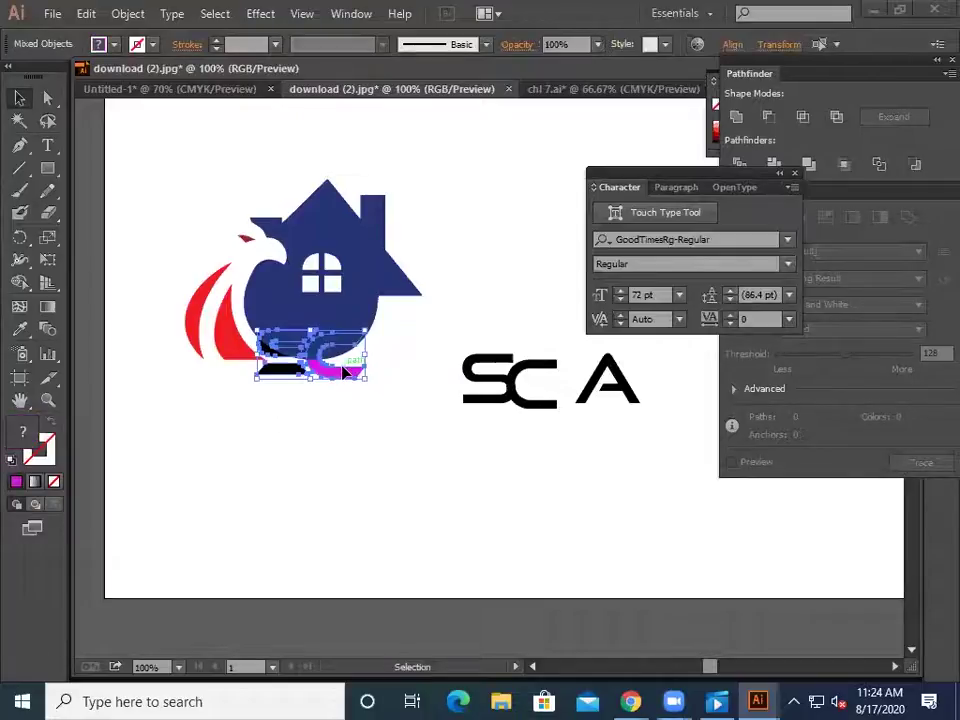
right_click(343, 370)
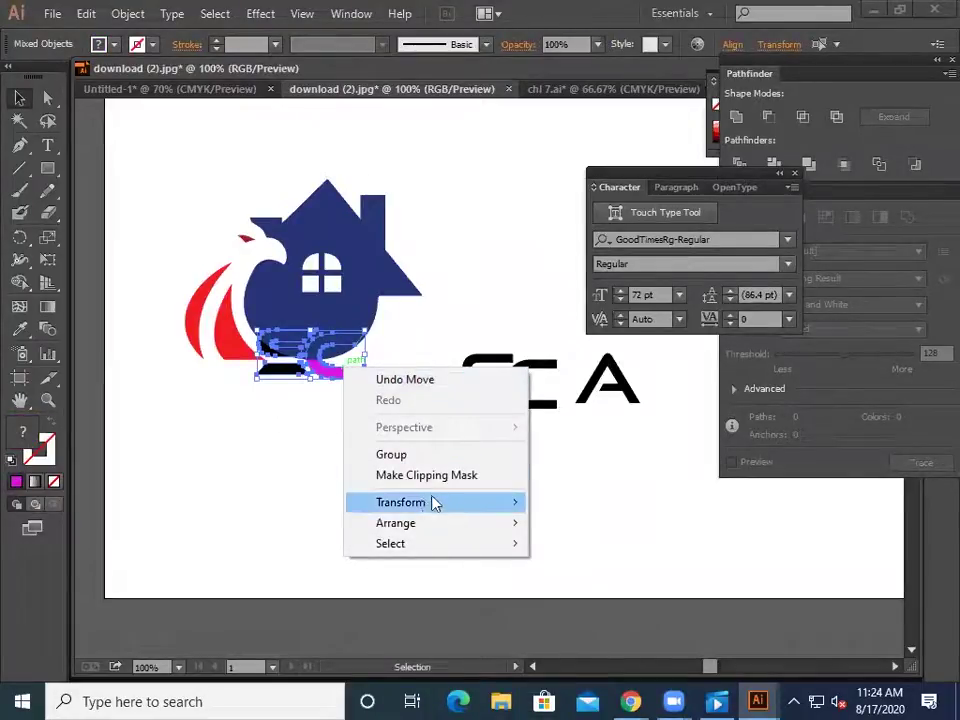
mouse_move(416, 523)
click(582, 521)
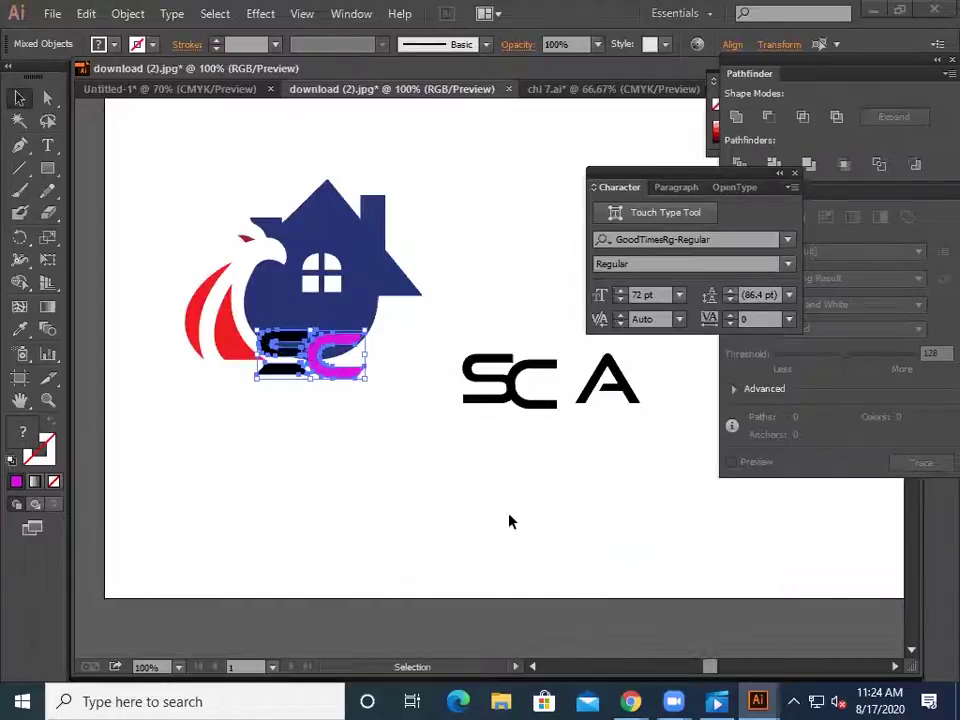
click(165, 400)
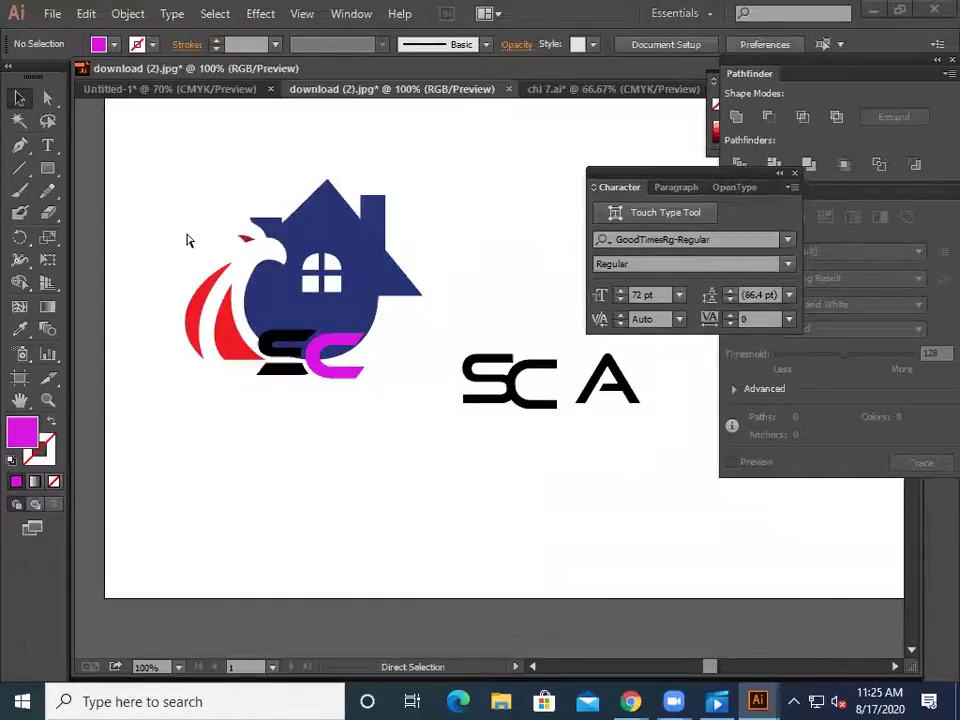
- Nudge the black and magenta SC lettermark slightly to the right on the emblem's lower edge, and deselect it
key(ctrl+plus)
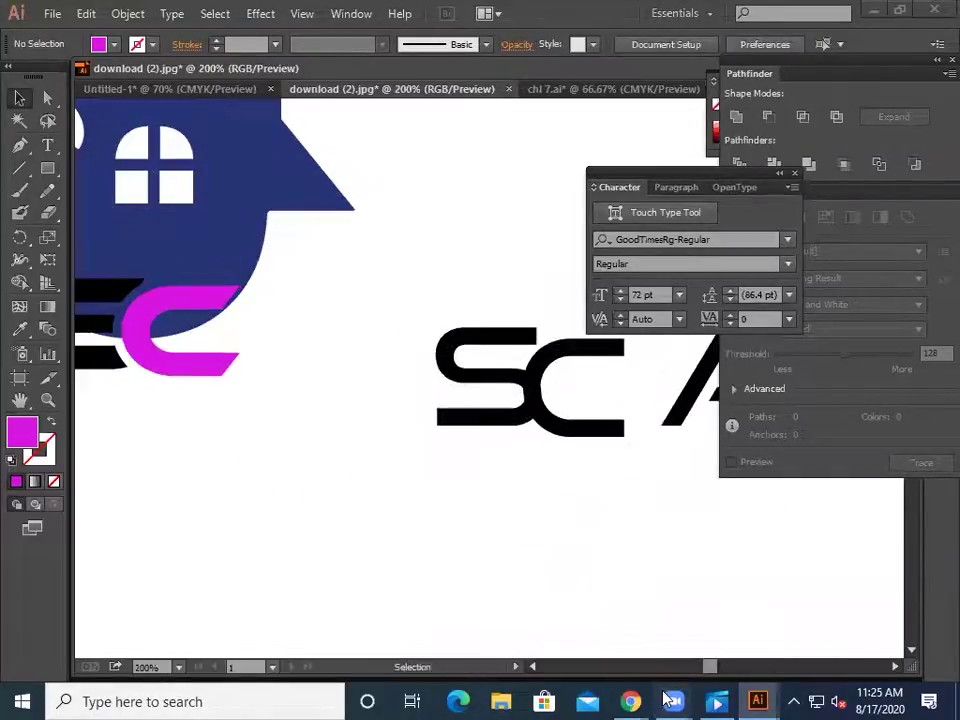
scroll(490, 380, left, 3)
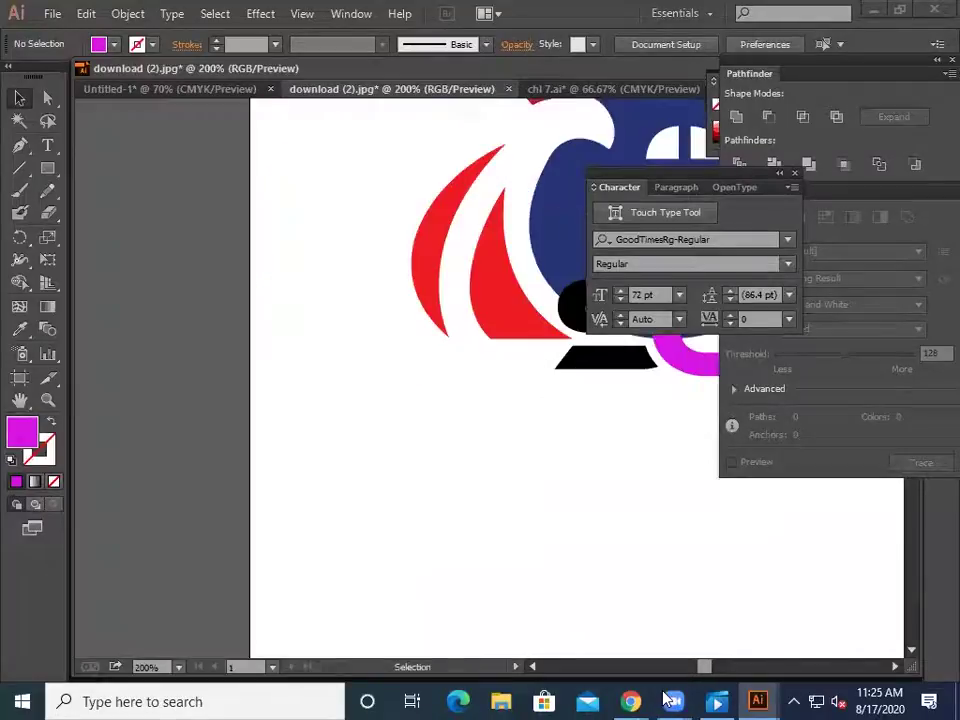
scroll(420, 495, up, 3)
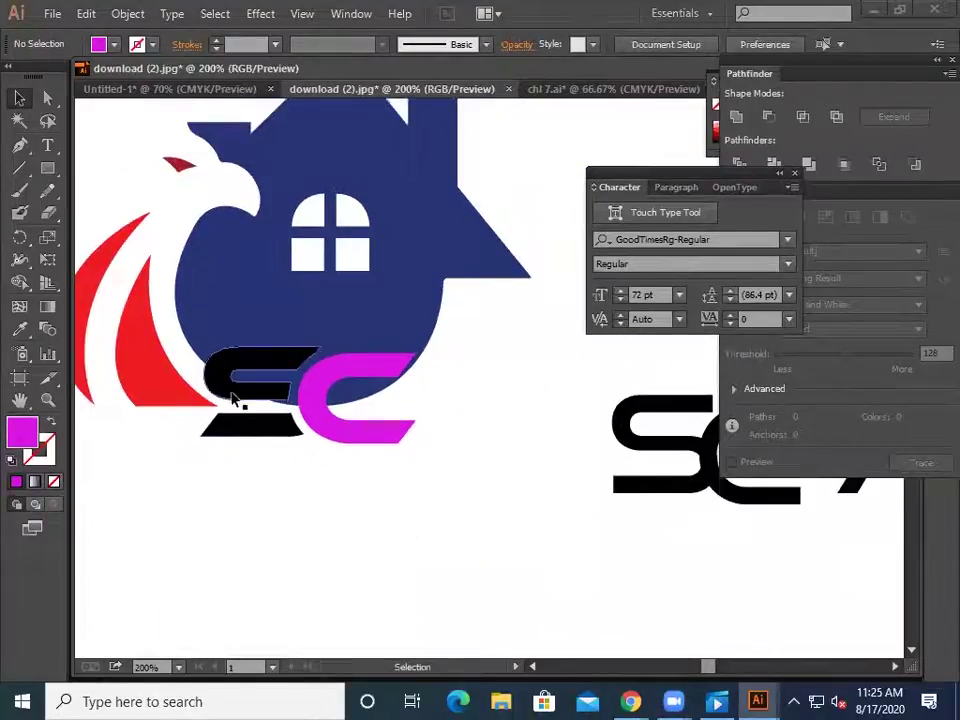
drag(361, 432, 368, 428)
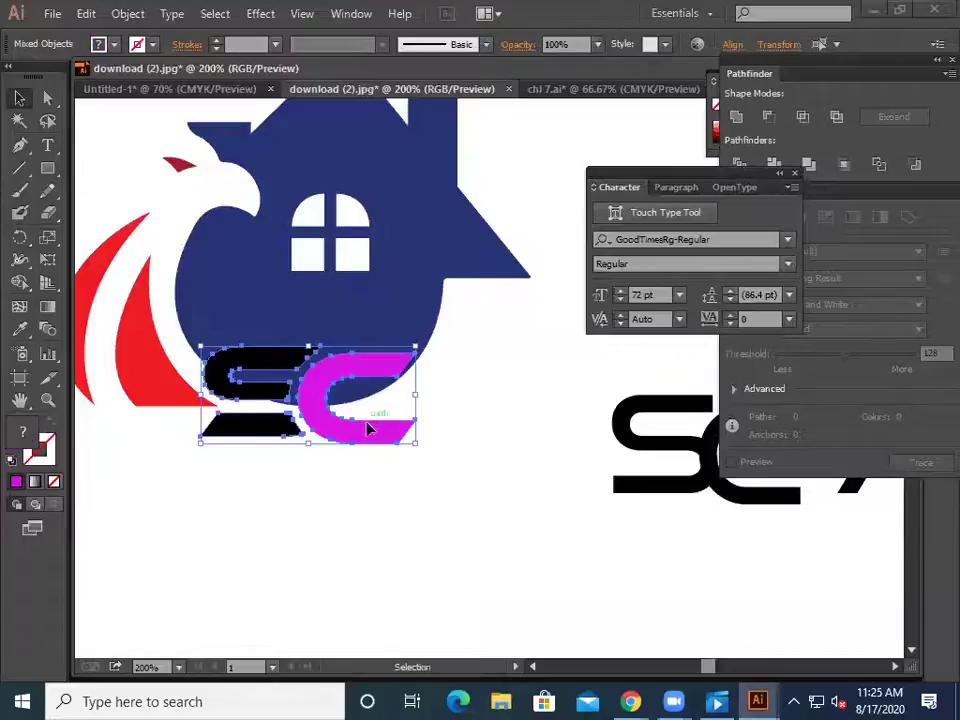
key(Right)
key(Right)
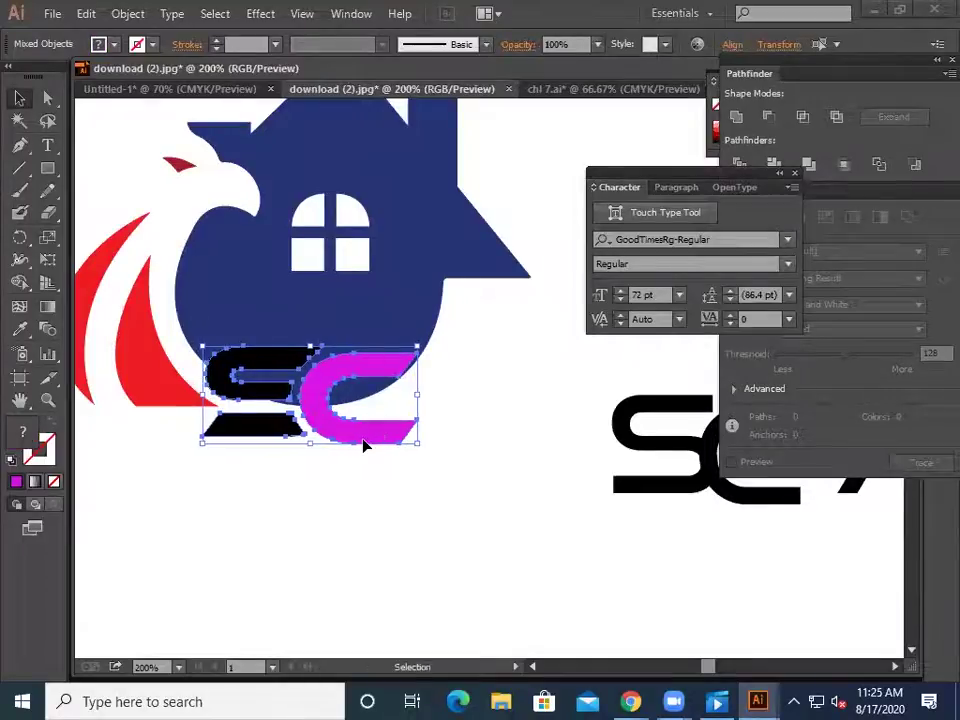
click(375, 490)
drag(317, 446, 250, 457)
key(Right)
click(250, 457)
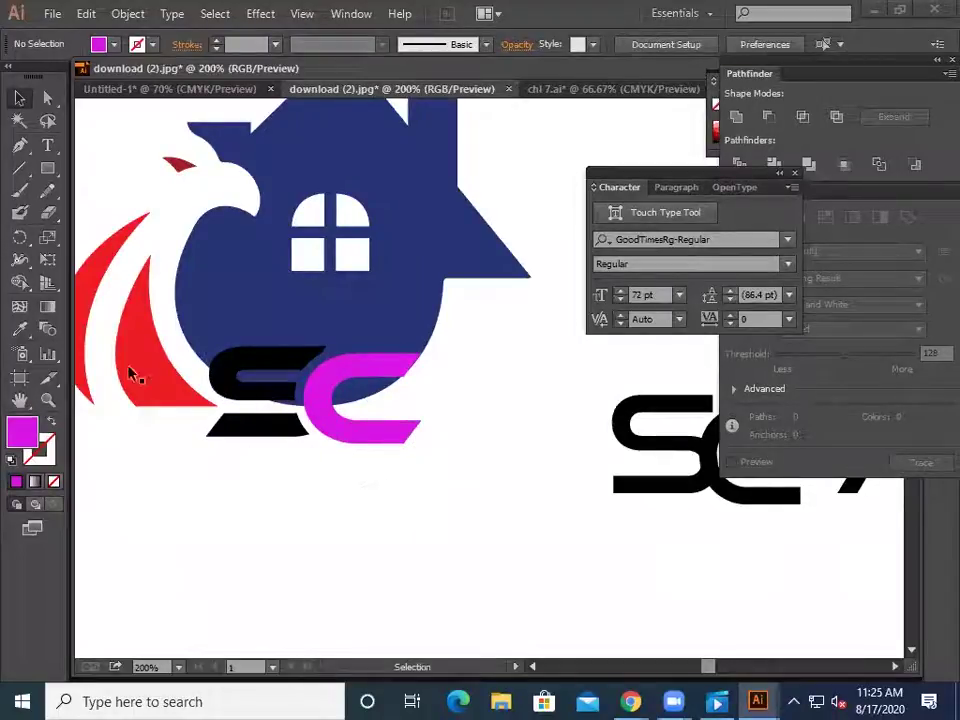
- Minimize Illustrator and the freelancer.com.bd browser window to reach the desktop
click(335, 237)
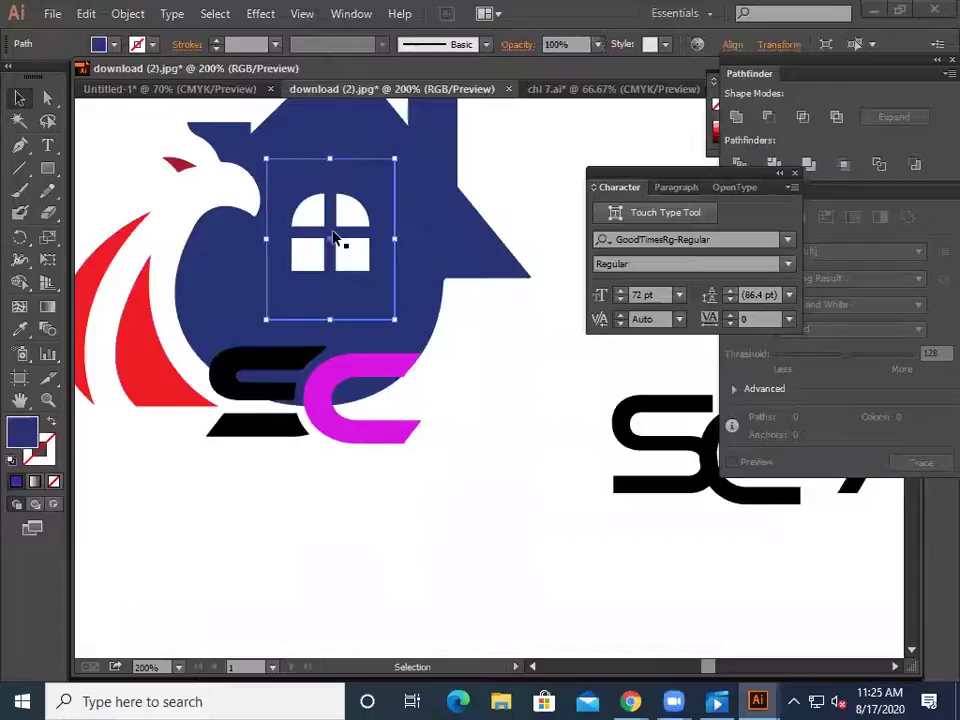
click(52, 13)
click(531, 349)
click(531, 349)
click(870, 12)
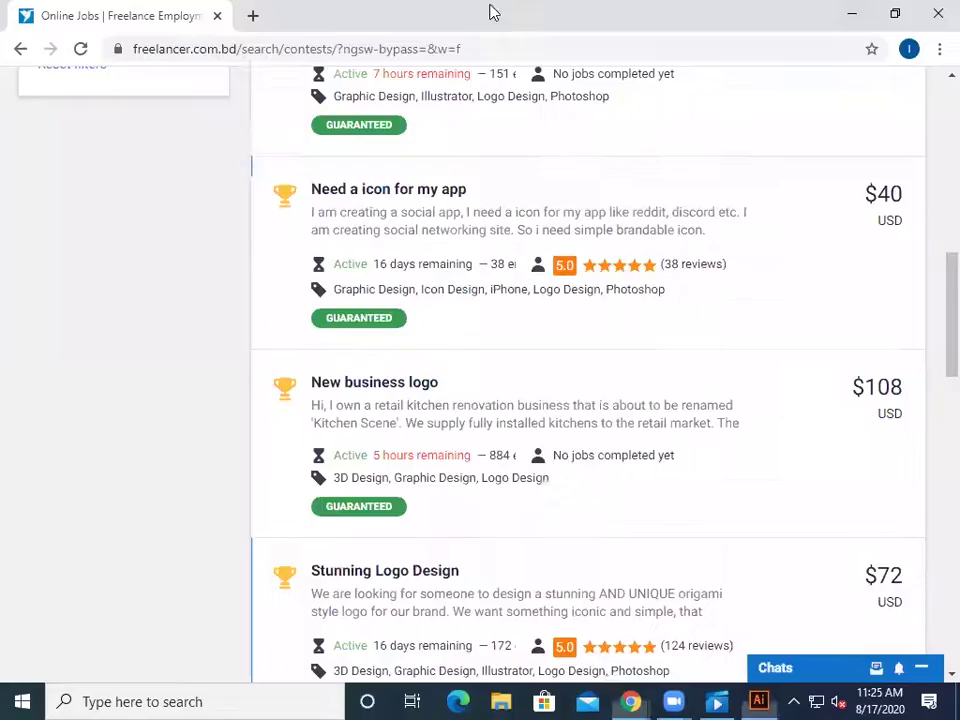
click(852, 14)
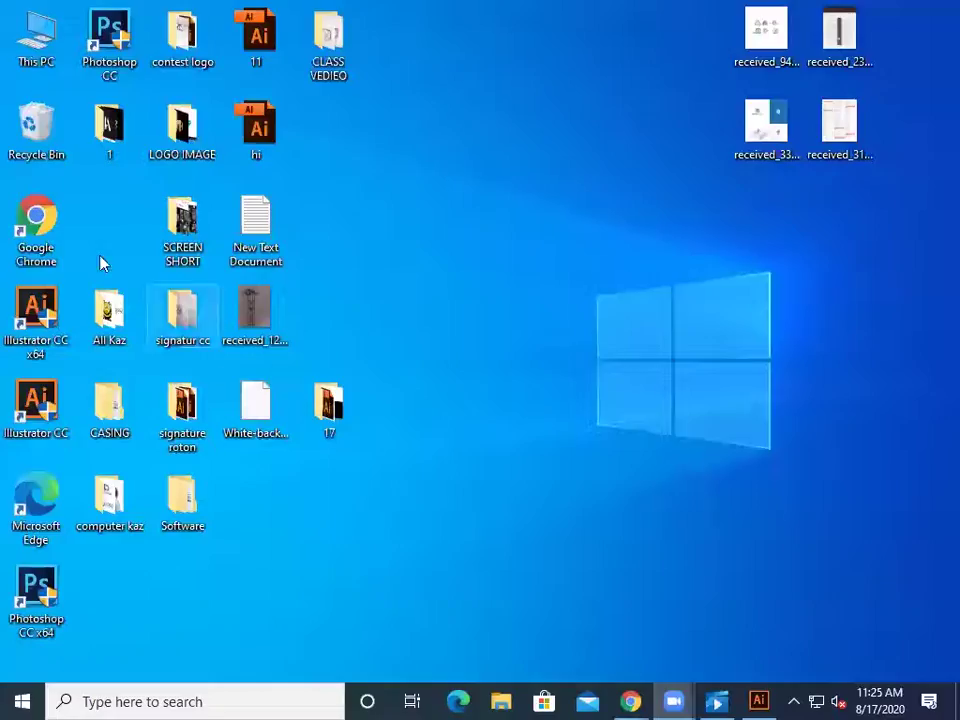
- Open a new Google Chrome window and search Google for "guitar logo"
double_click(36, 220)
click(272, 178)
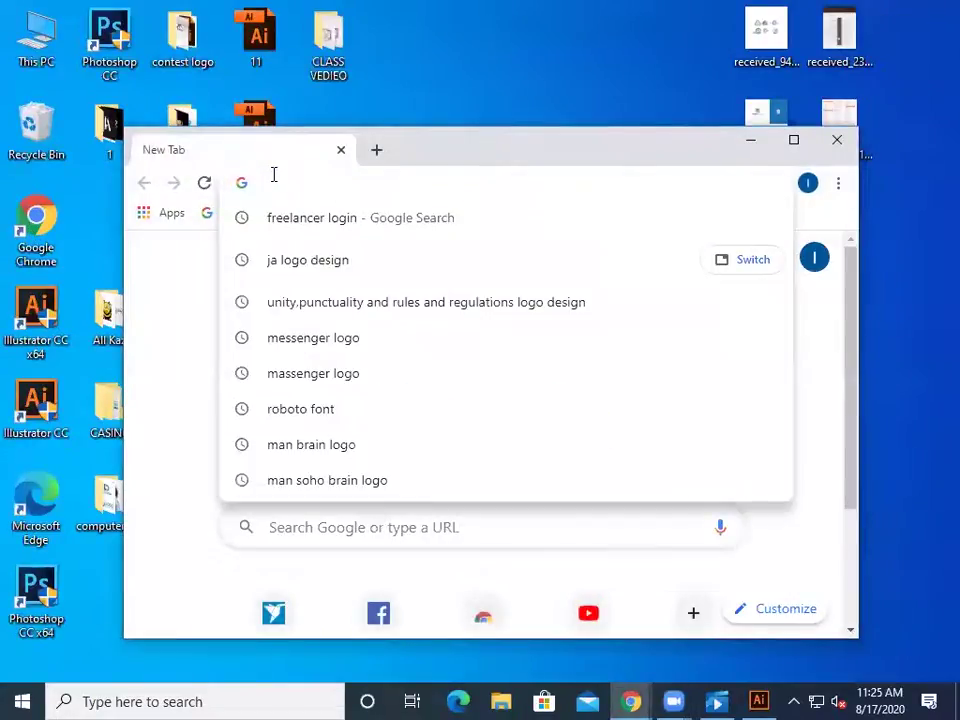
text(gi)
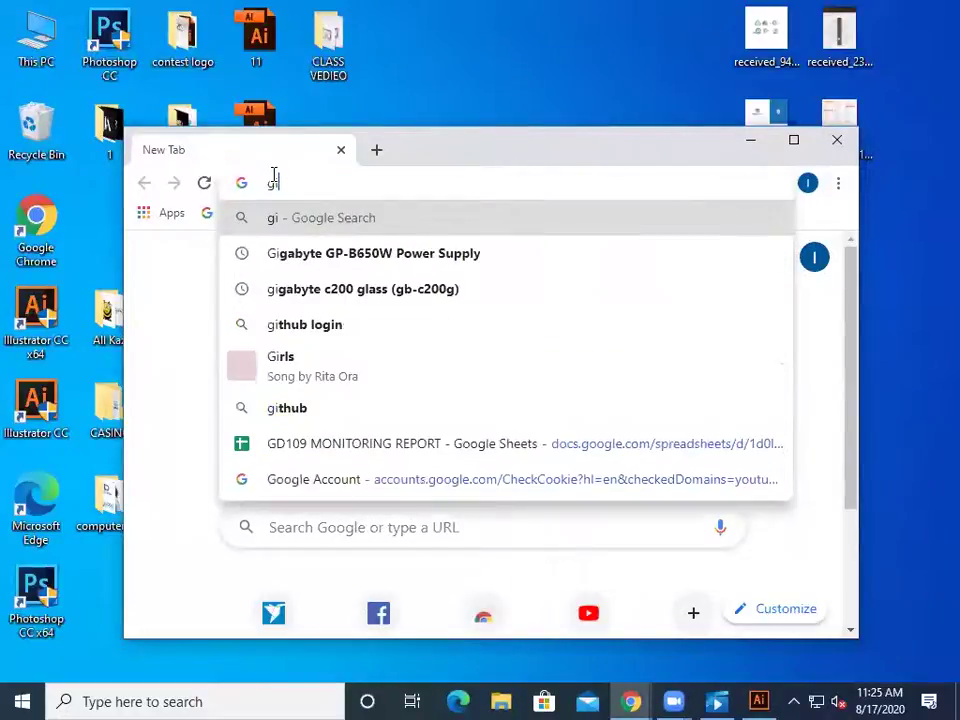
text(t)
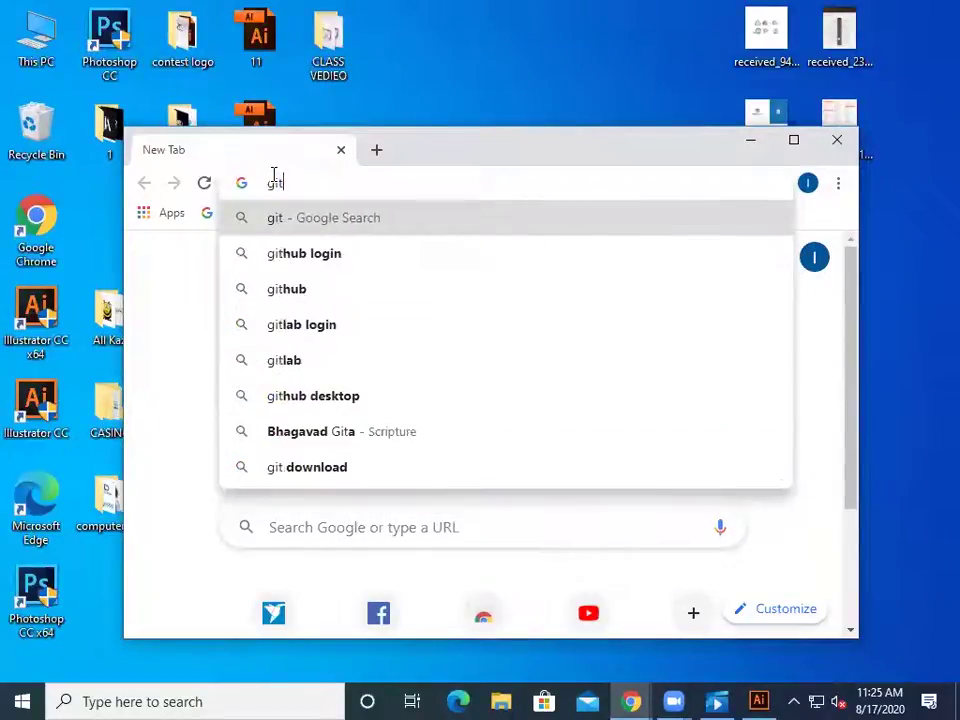
text(er )
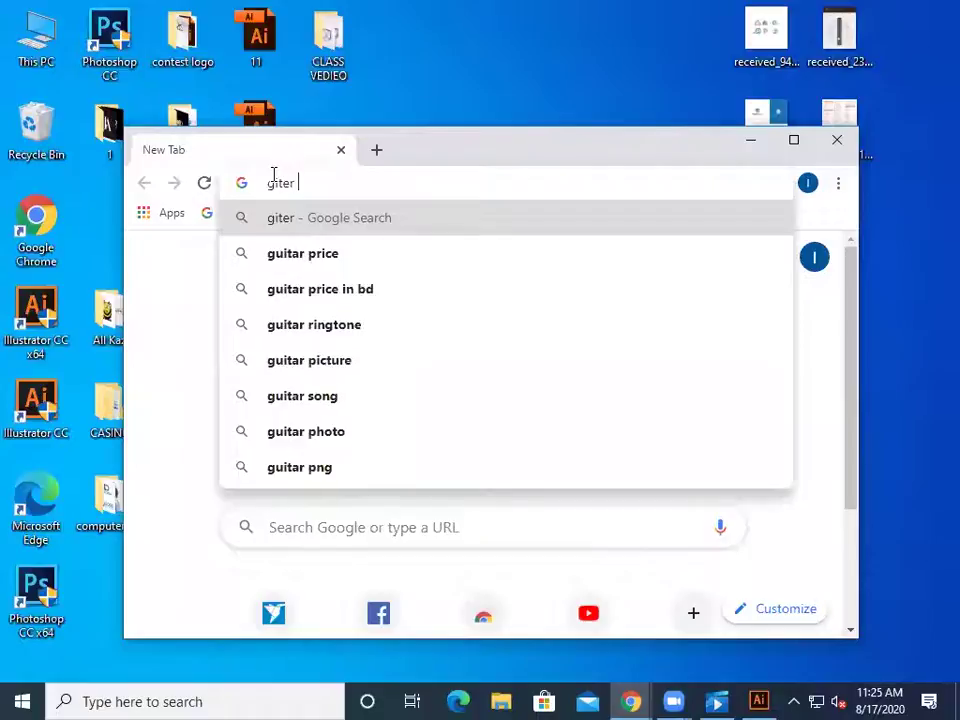
text(logo)
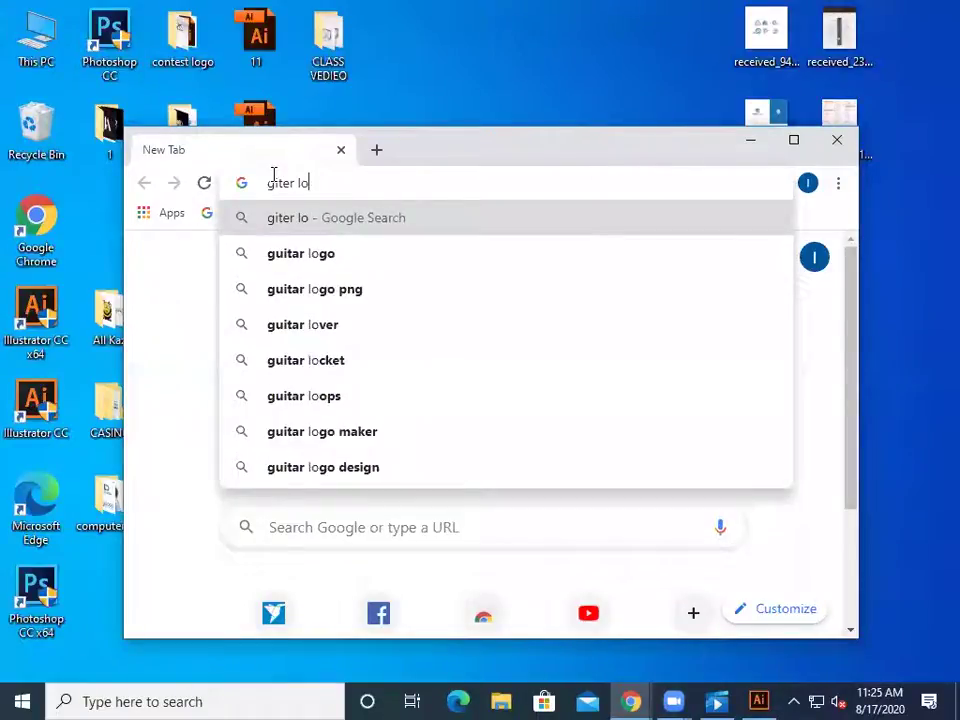
click(345, 256)
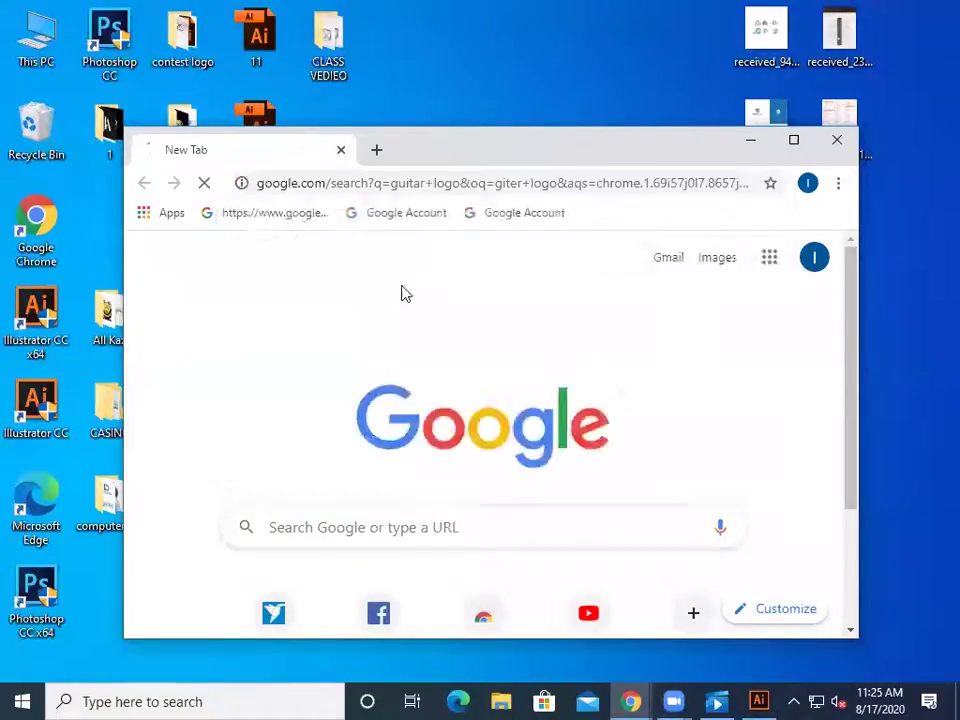
- Show the image results for guitar logo and narrow them to the vector category
scroll(396, 321, down, 2)
scroll(375, 351, up, 2)
click(390, 296)
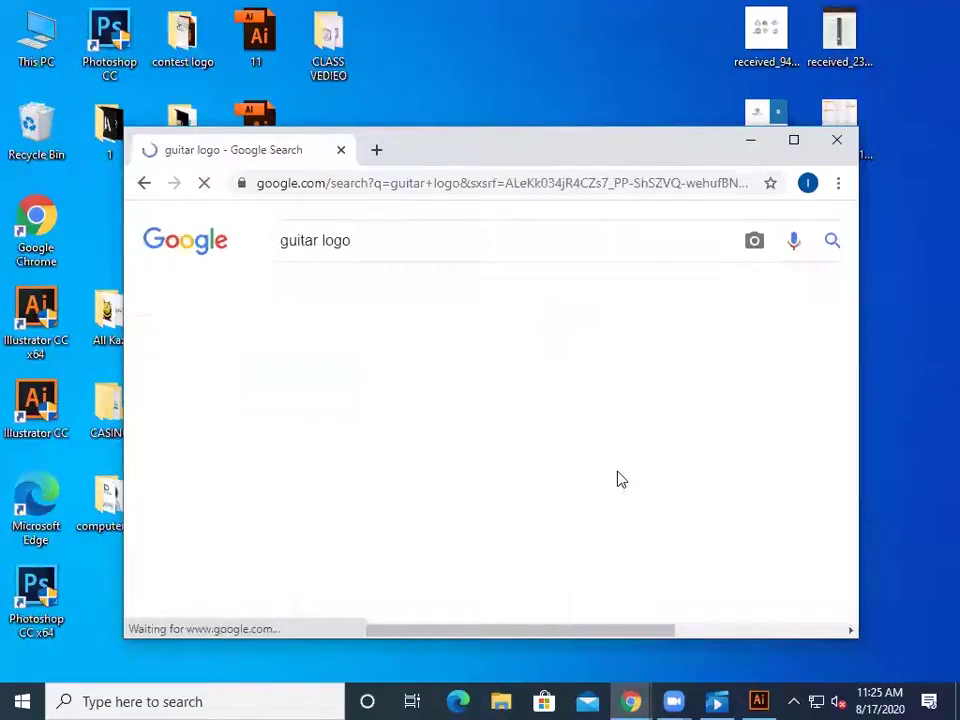
scroll(624, 482, down, 1)
scroll(624, 482, down, 1)
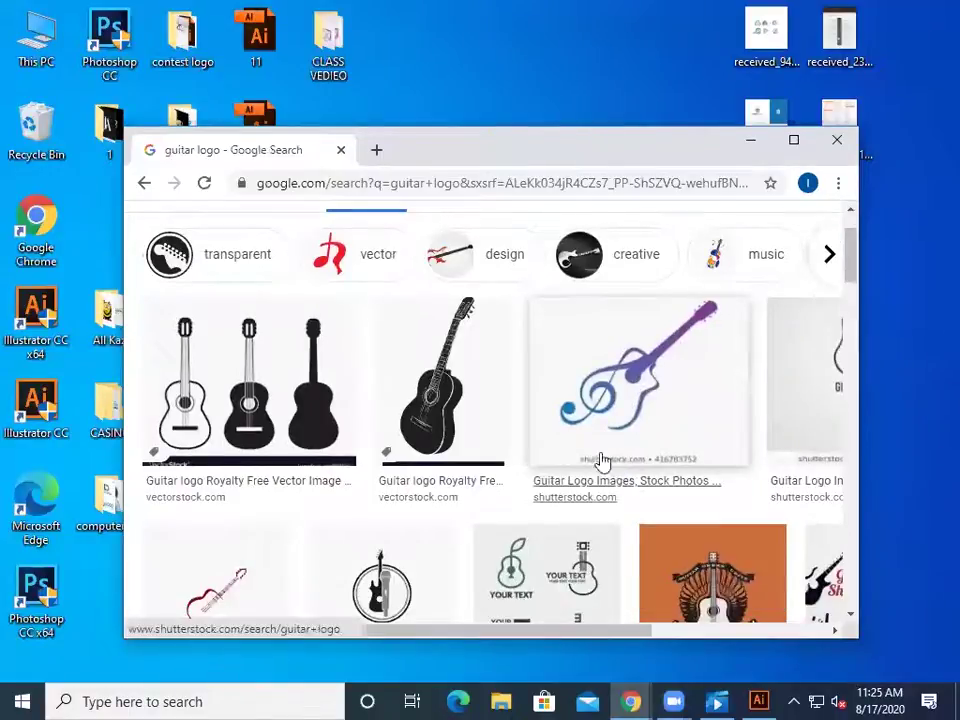
scroll(645, 412, up, 3)
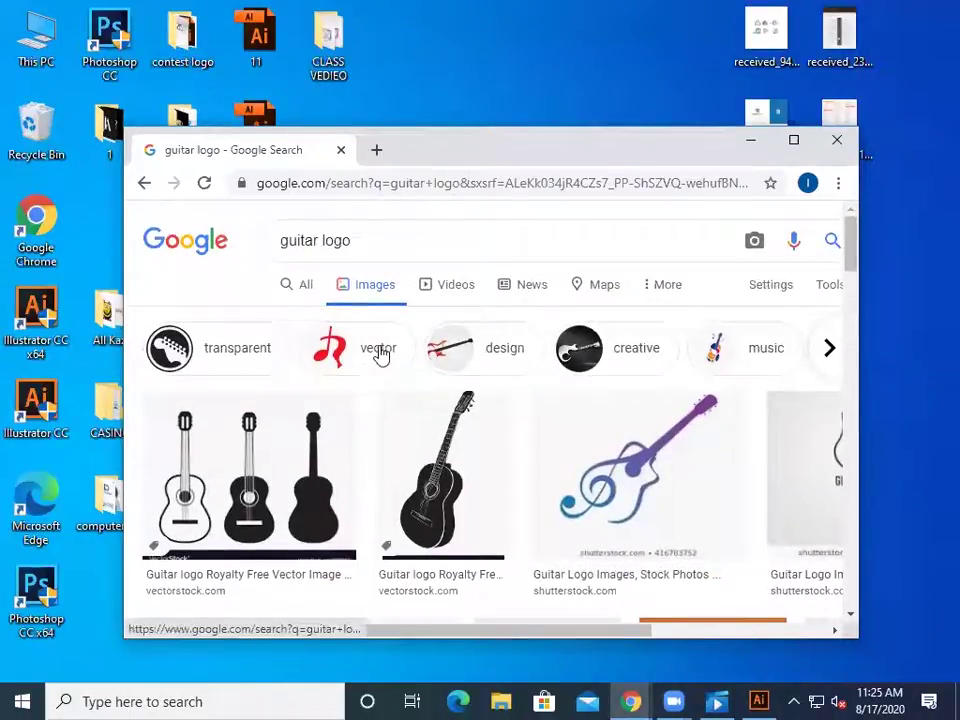
click(381, 354)
- Browse the vector guitar logos and open the preview of the Guitar School silhouette logo
scroll(620, 460, down, 5)
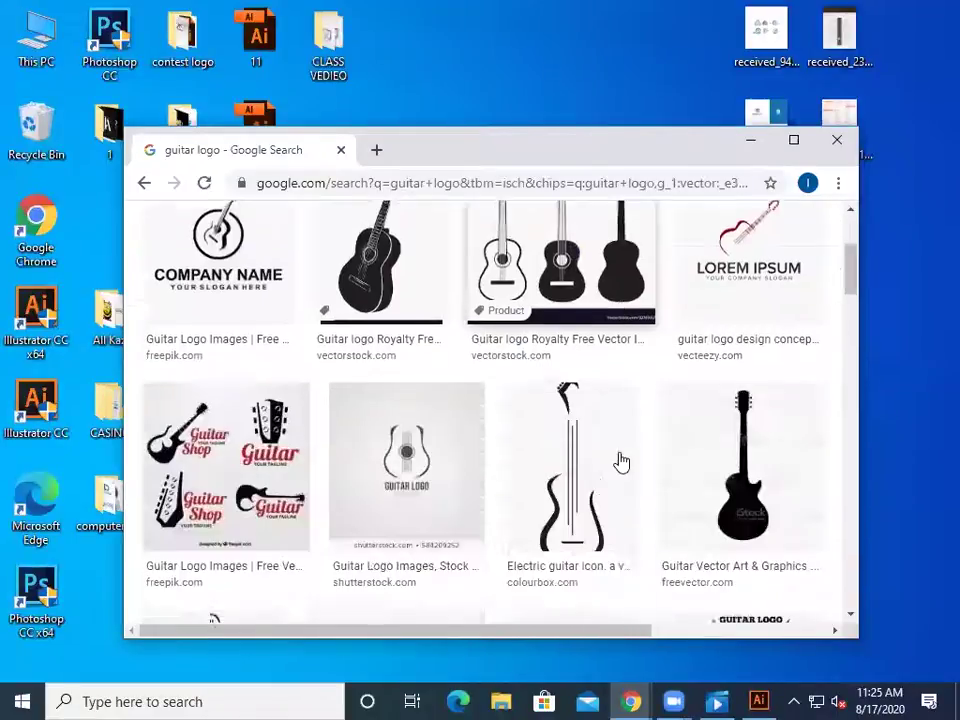
scroll(621, 461, down, 2)
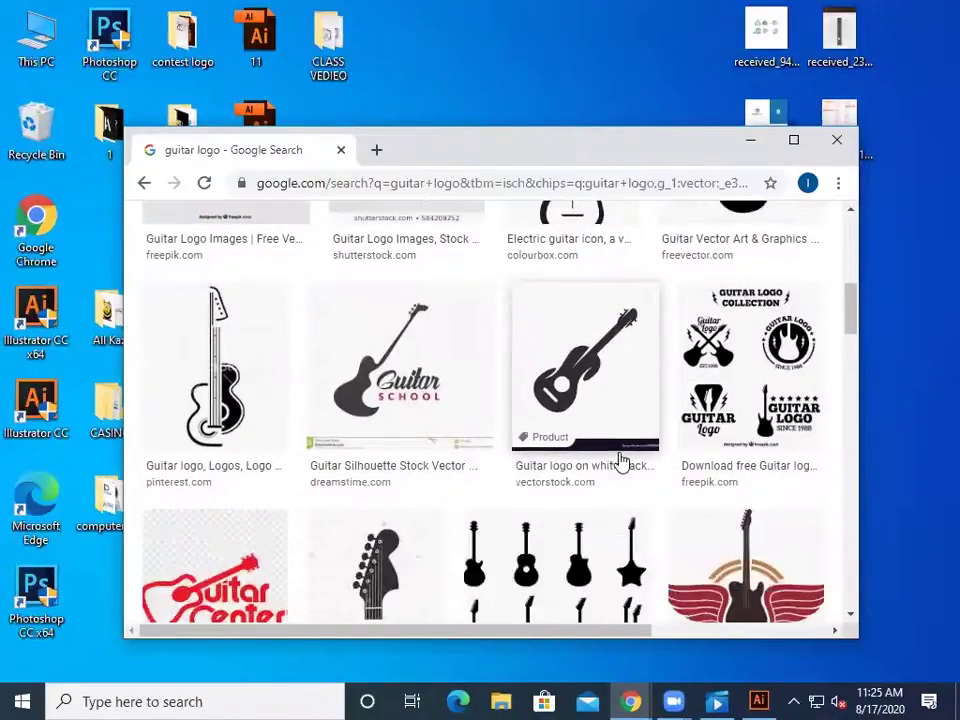
scroll(686, 518, down, 3)
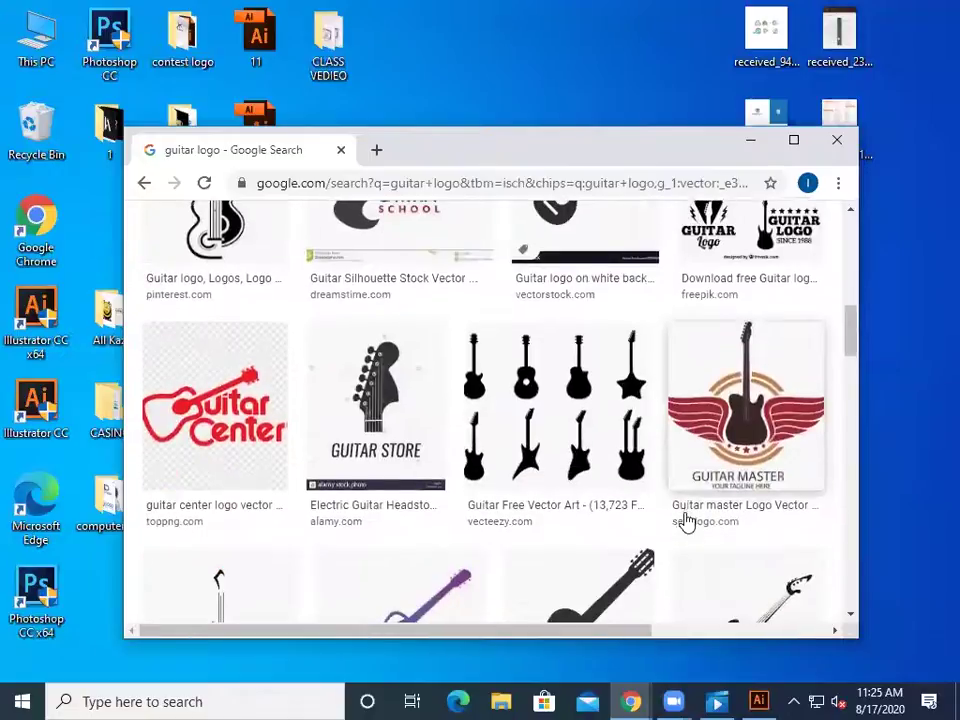
scroll(686, 518, up, 3)
click(372, 400)
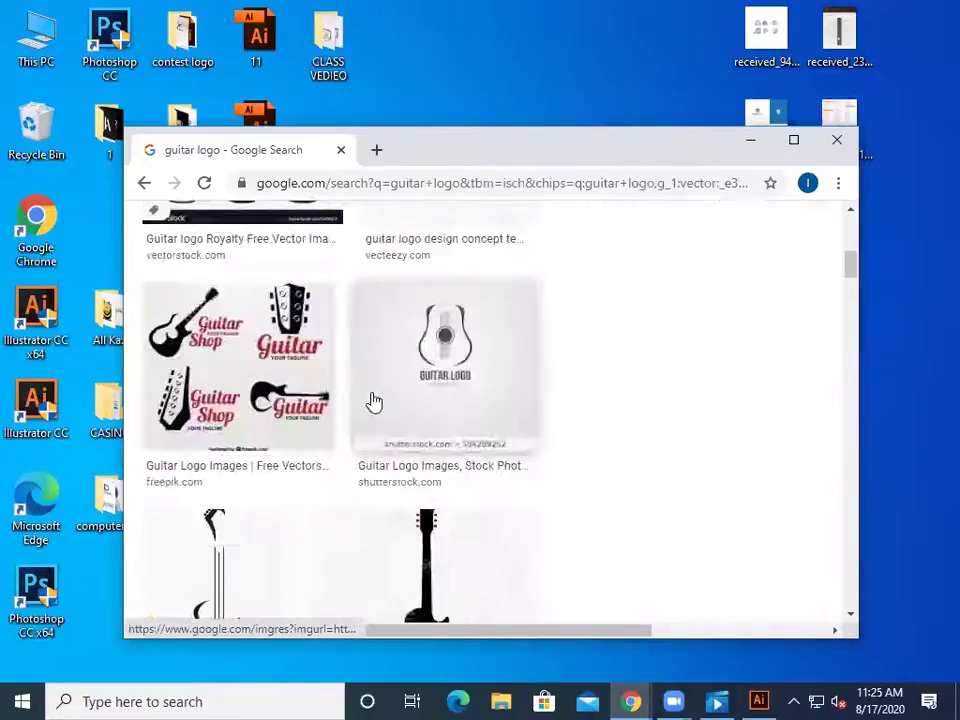
right_click(375, 402)
click(420, 407)
right_click(675, 365)
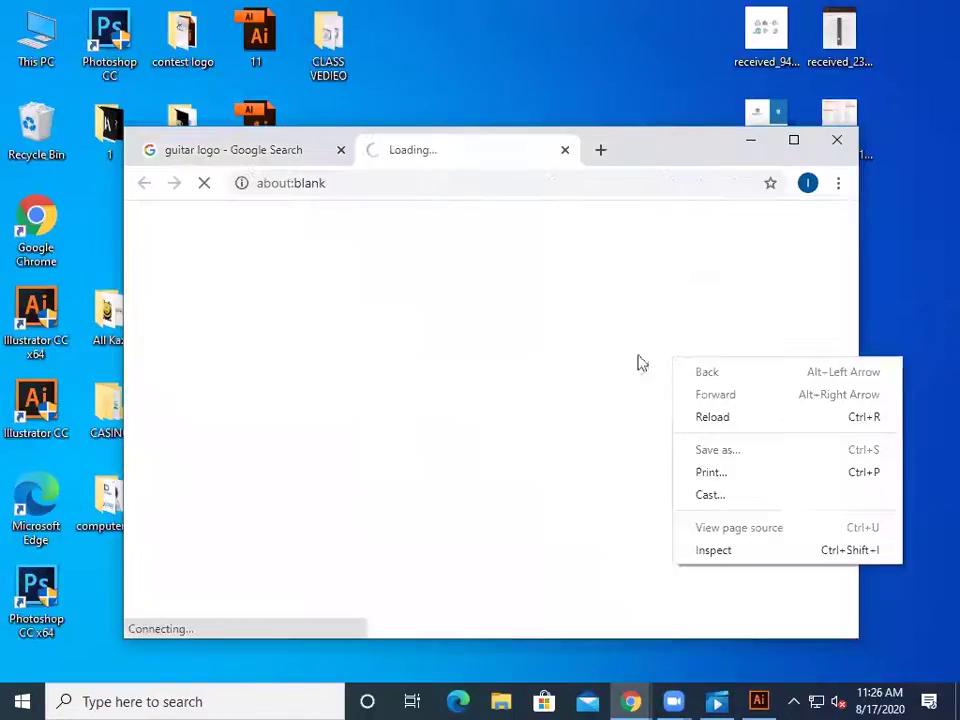
click(563, 152)
click(565, 150)
- Save the Guitar School logo as a JPEG image in the Desktop folder 1, and close its preview
right_click(617, 396)
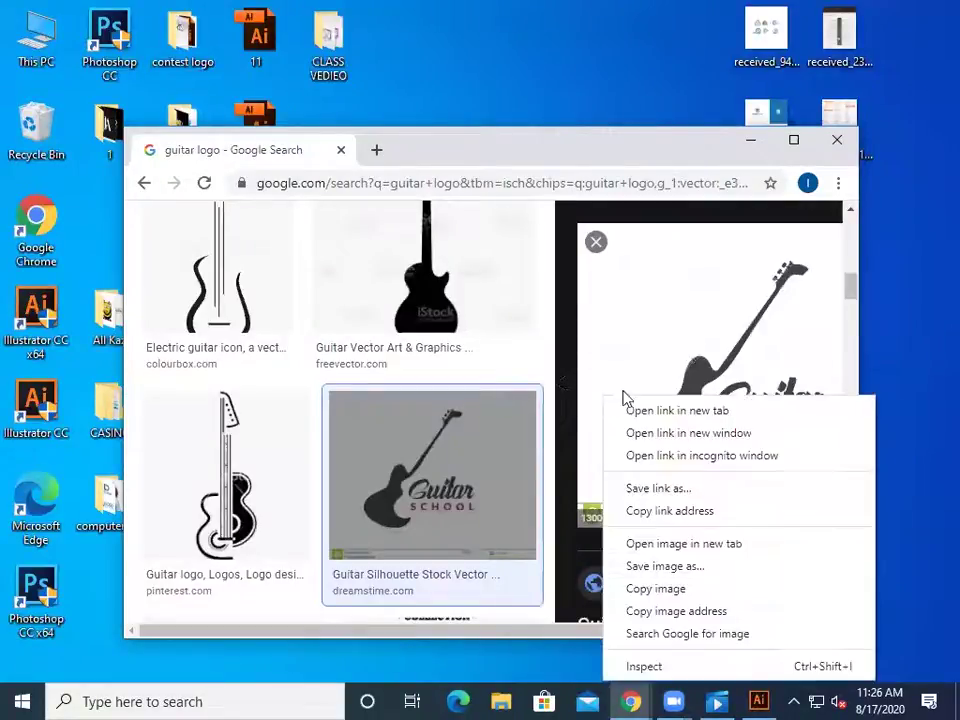
click(684, 569)
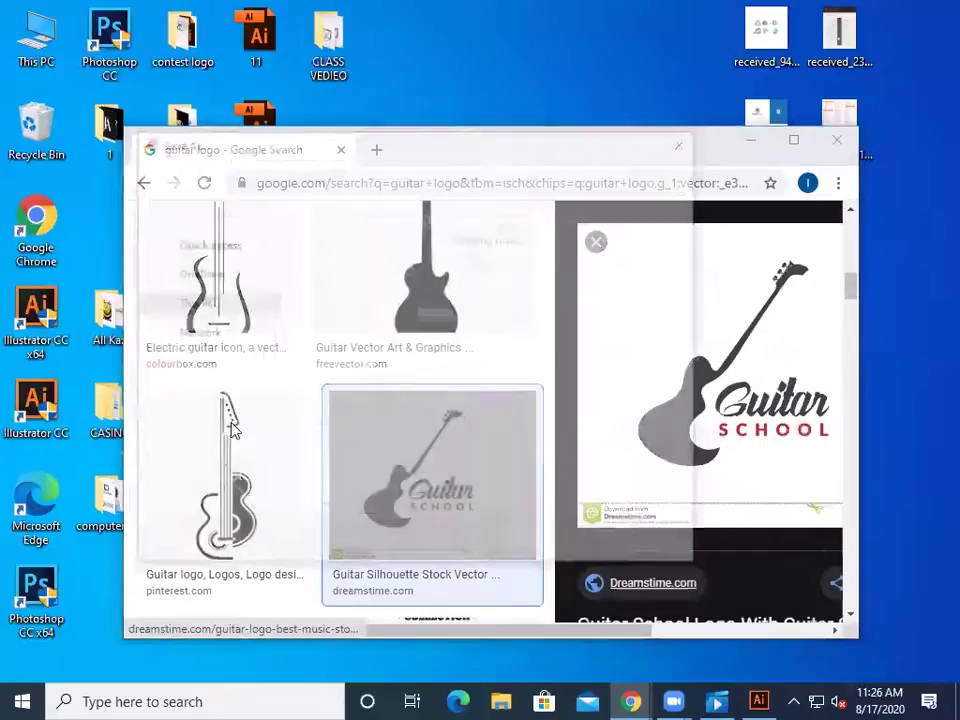
click(551, 545)
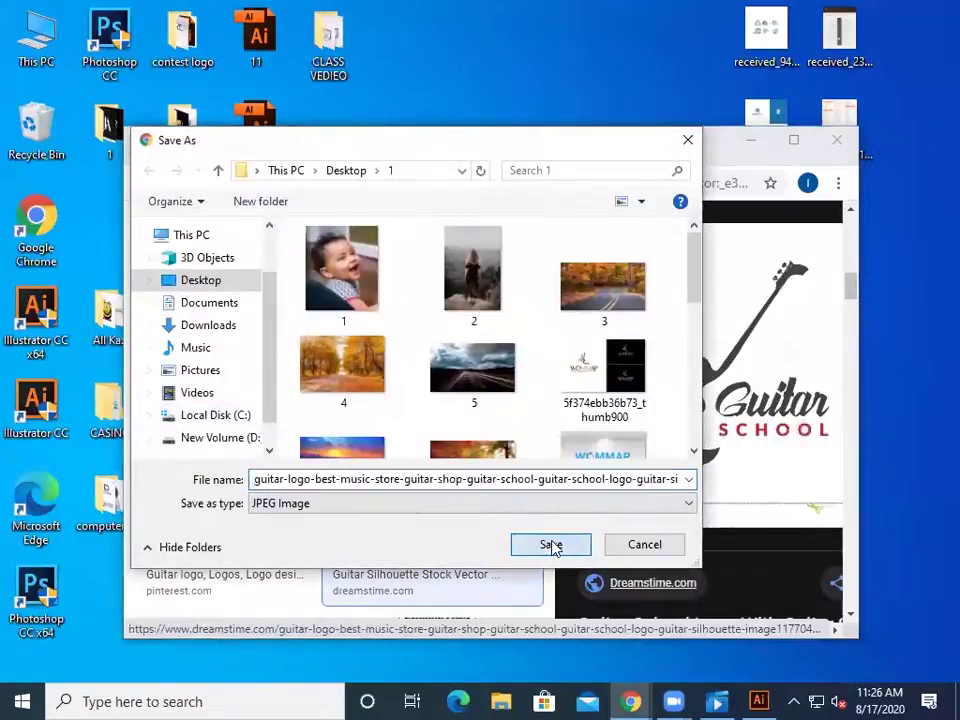
scroll(598, 430, down, 2)
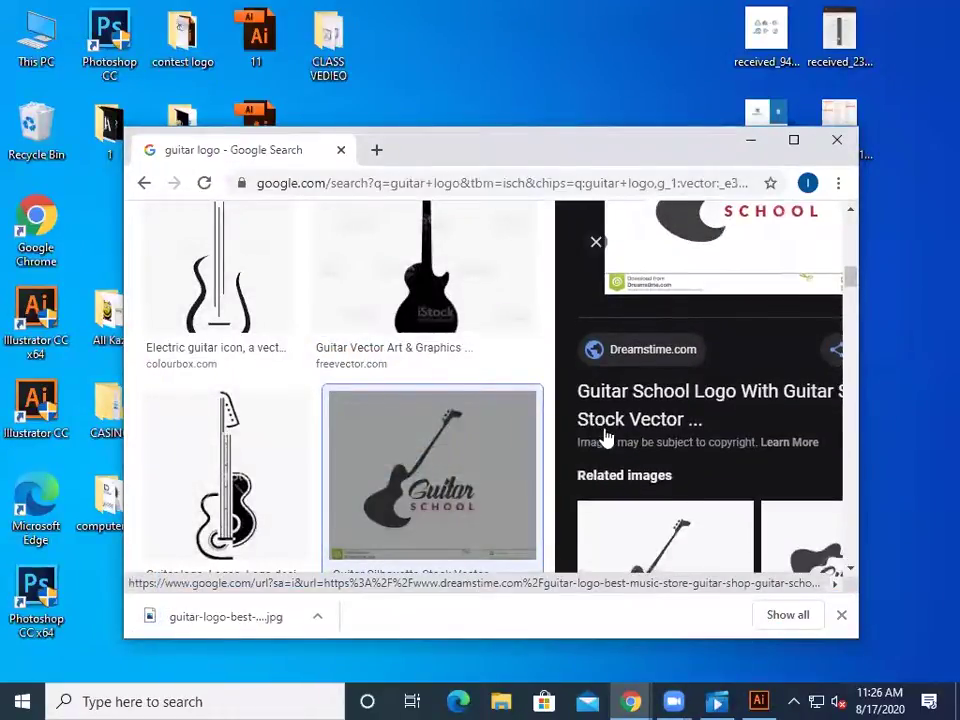
scroll(610, 400, up, 5)
click(596, 241)
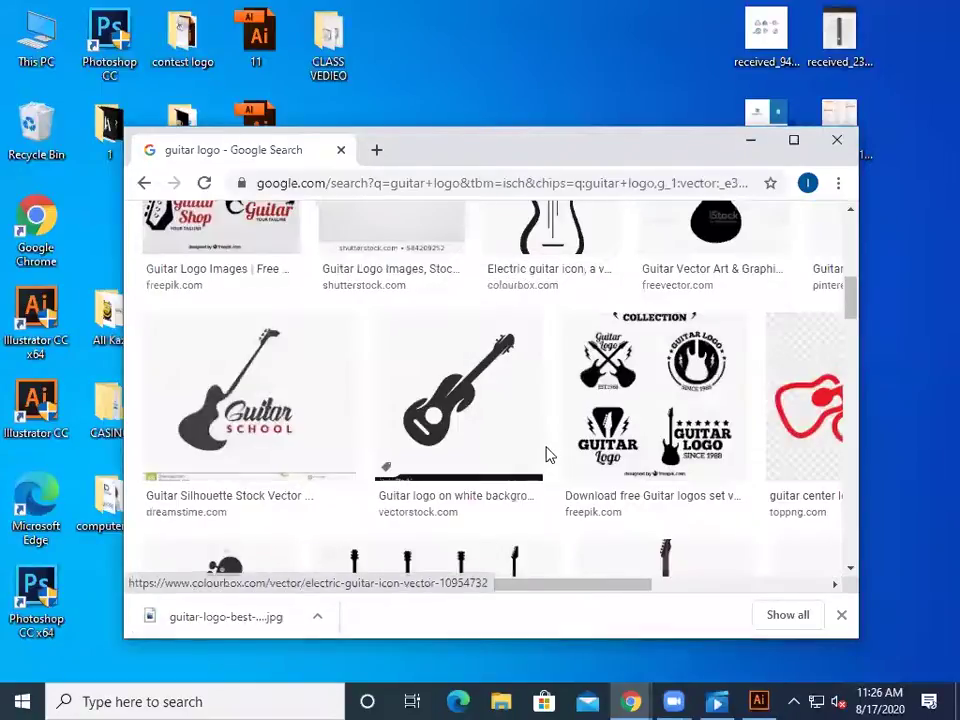
- Find the Guitar Lessons logo with the treble clef among the image results and save its image
scroll(548, 455, down, 10)
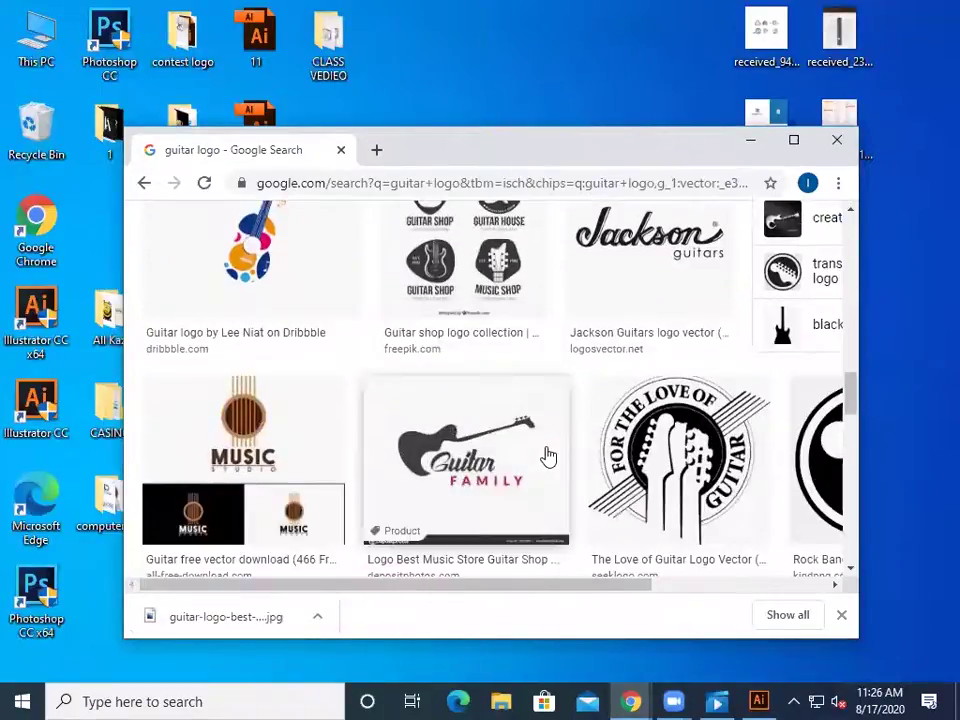
scroll(548, 455, down, 6)
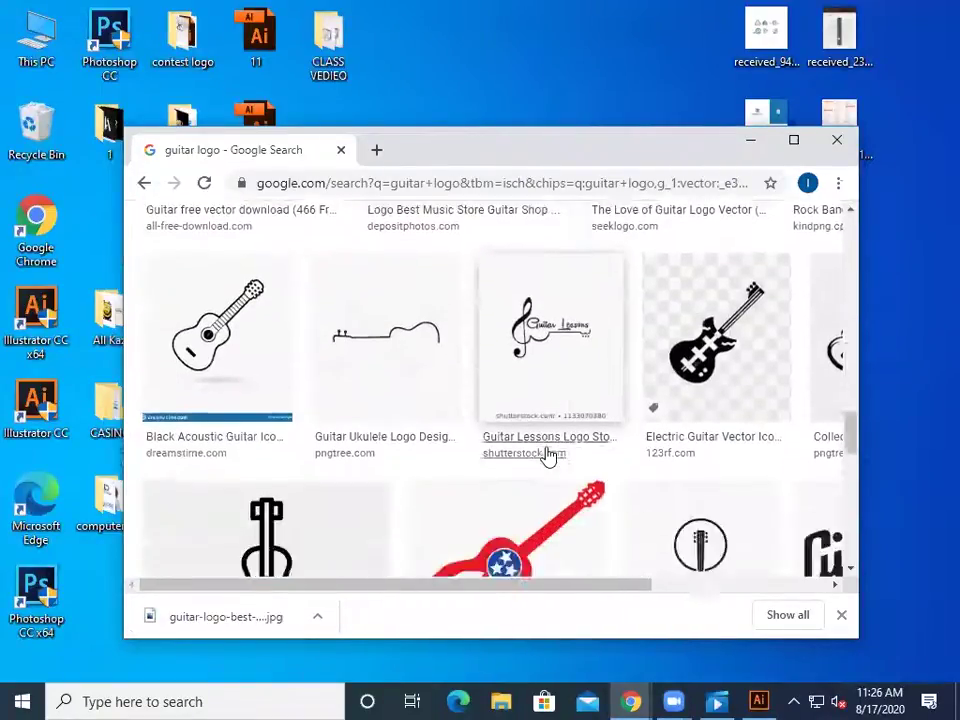
scroll(548, 455, up, 2)
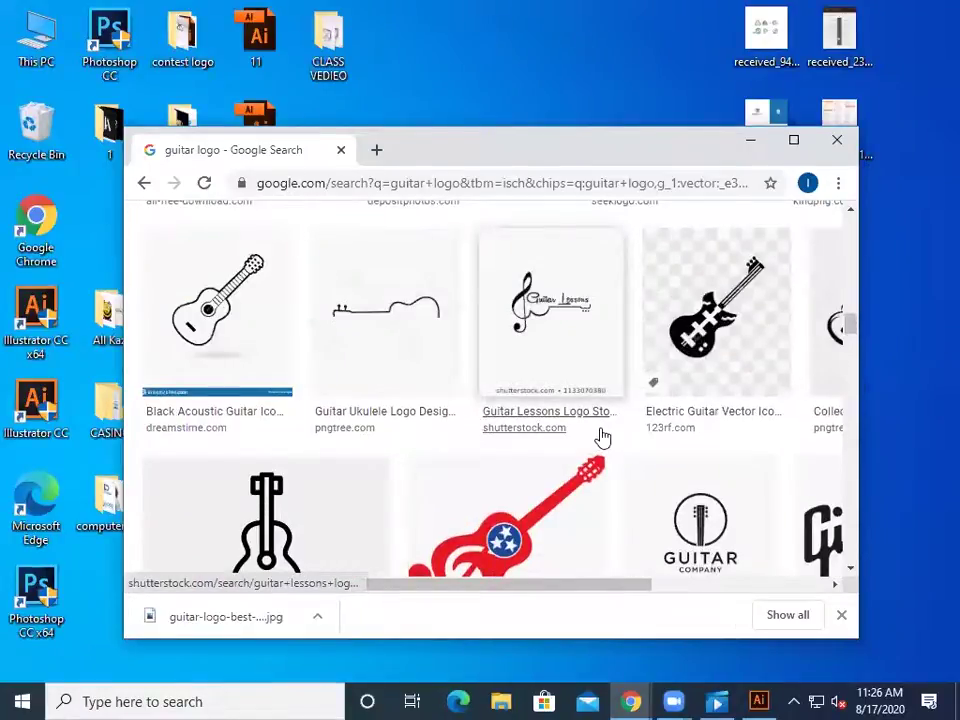
scroll(603, 437, up, 1)
right_click(600, 386)
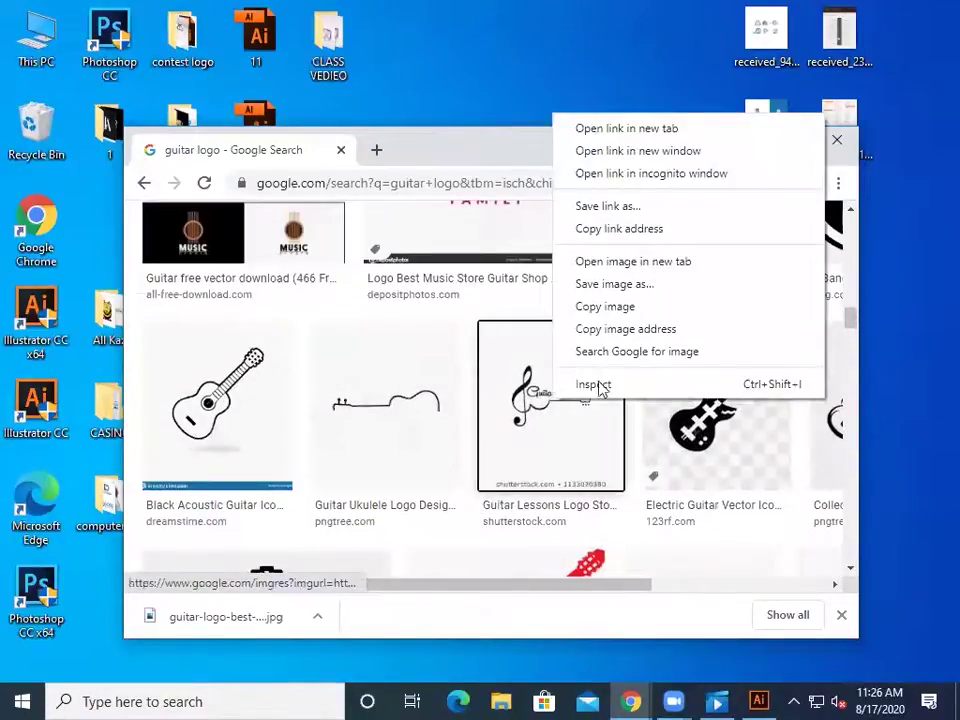
click(663, 287)
click(540, 546)
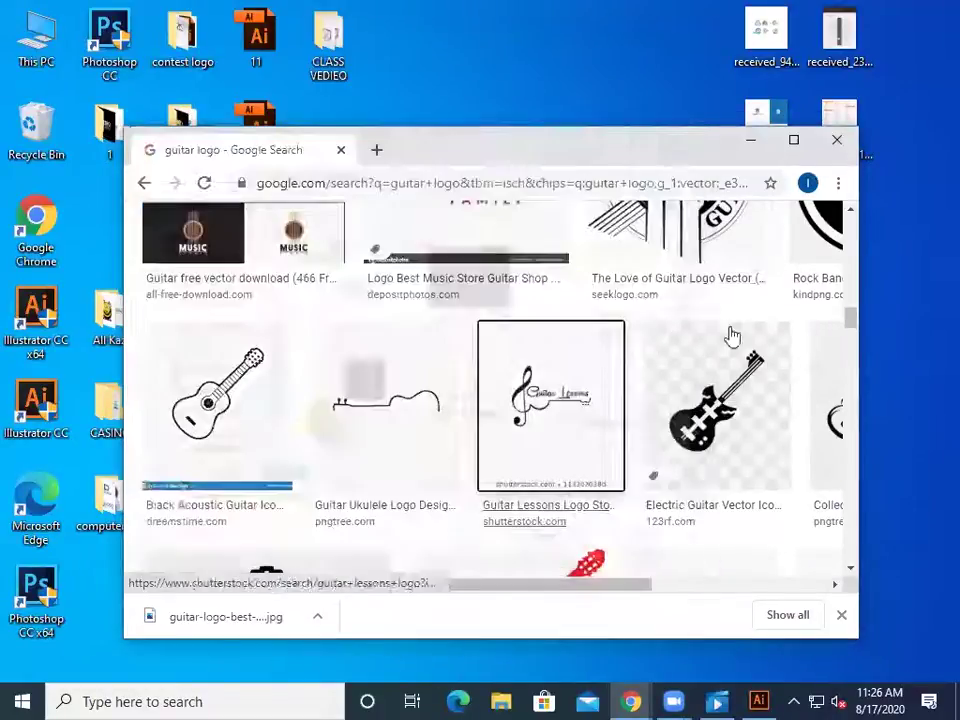
- Browse the vector guitar logo results for another simple guitar outline design to collect
scroll(714, 414, down, 5)
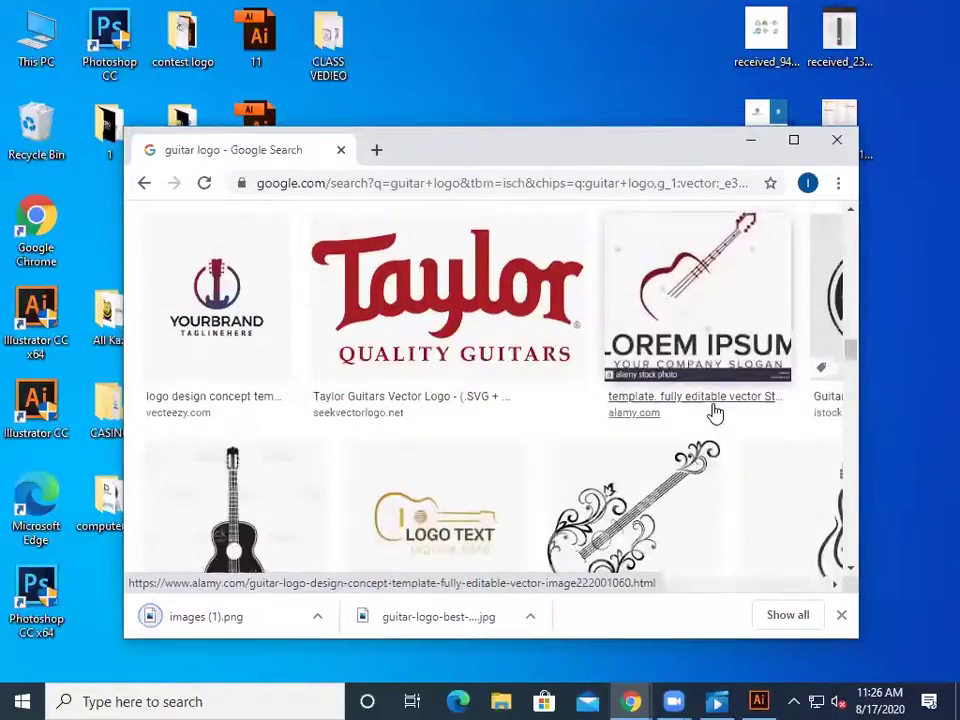
scroll(714, 414, down, 4)
scroll(714, 412, up, 2)
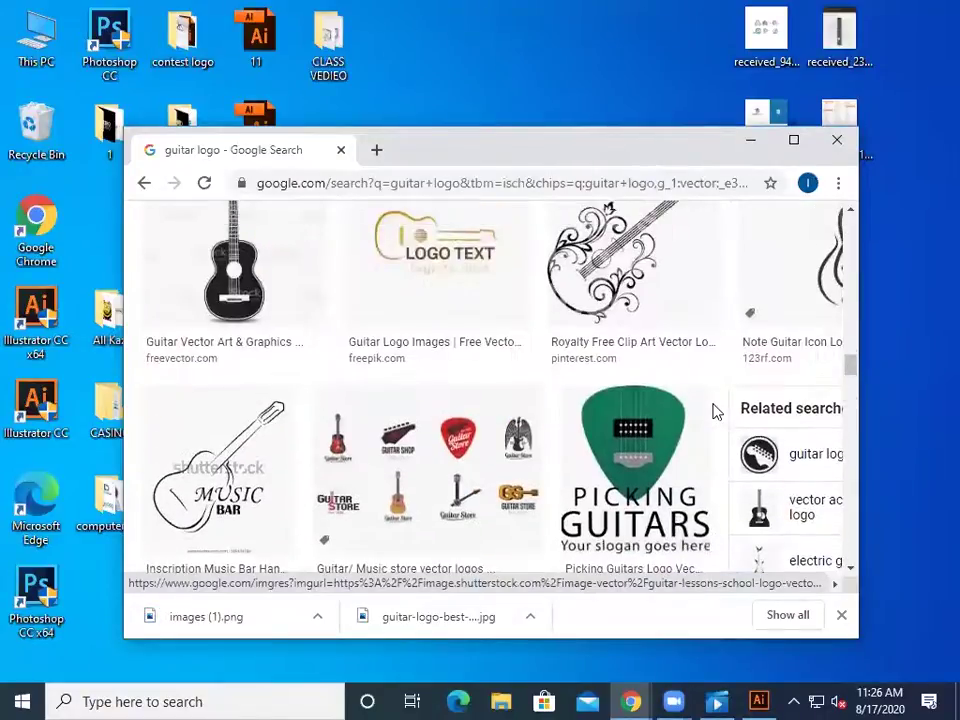
scroll(714, 411, up, 1)
scroll(714, 411, down, 3)
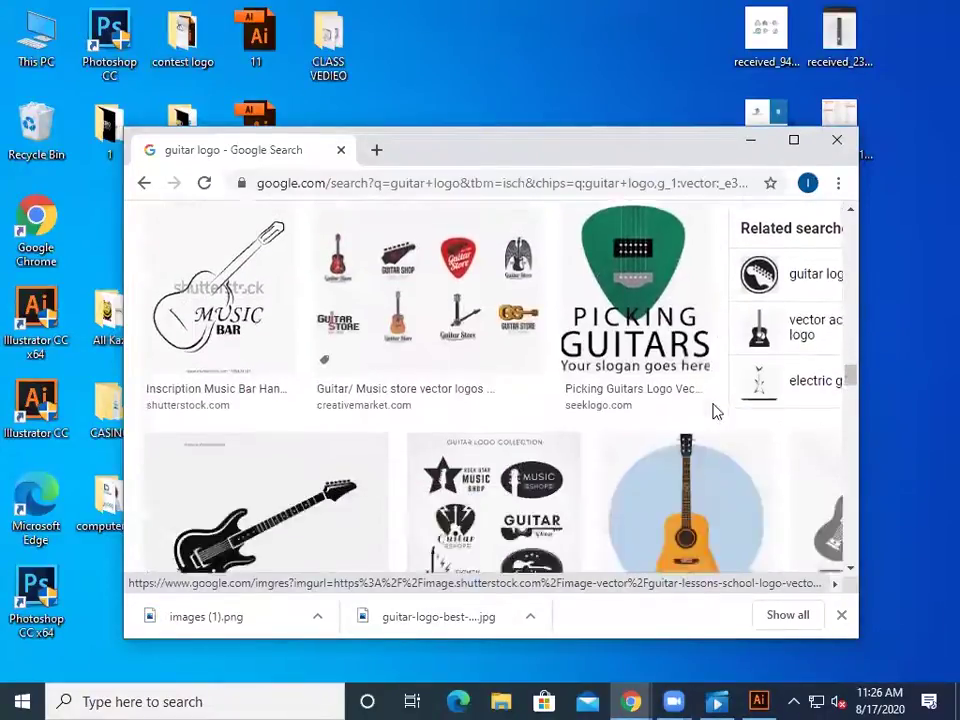
scroll(714, 411, down, 5)
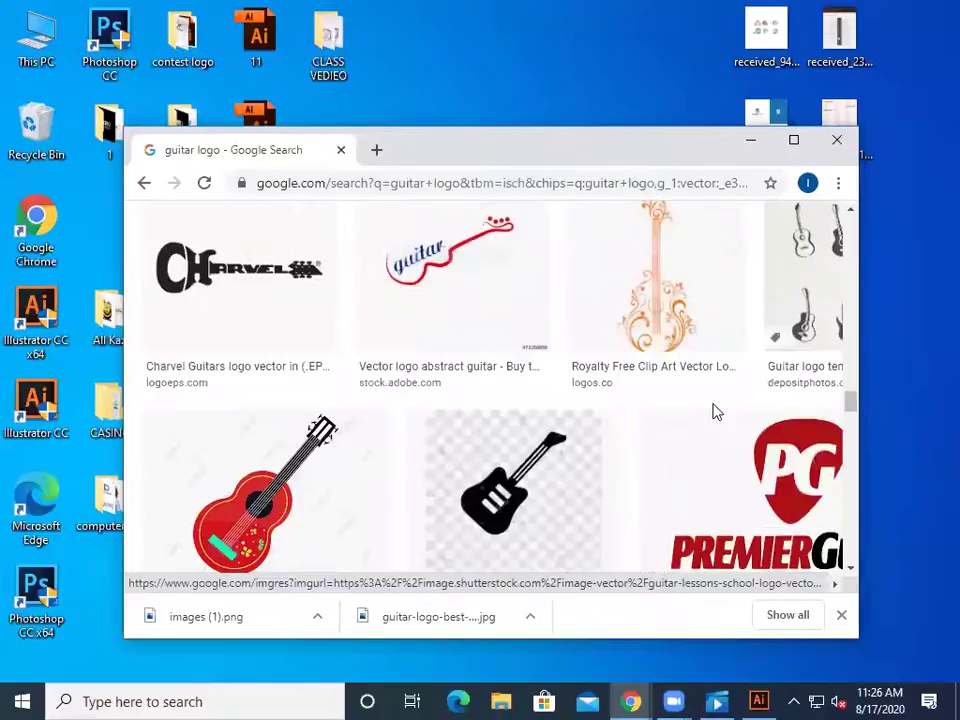
scroll(716, 411, down, 4)
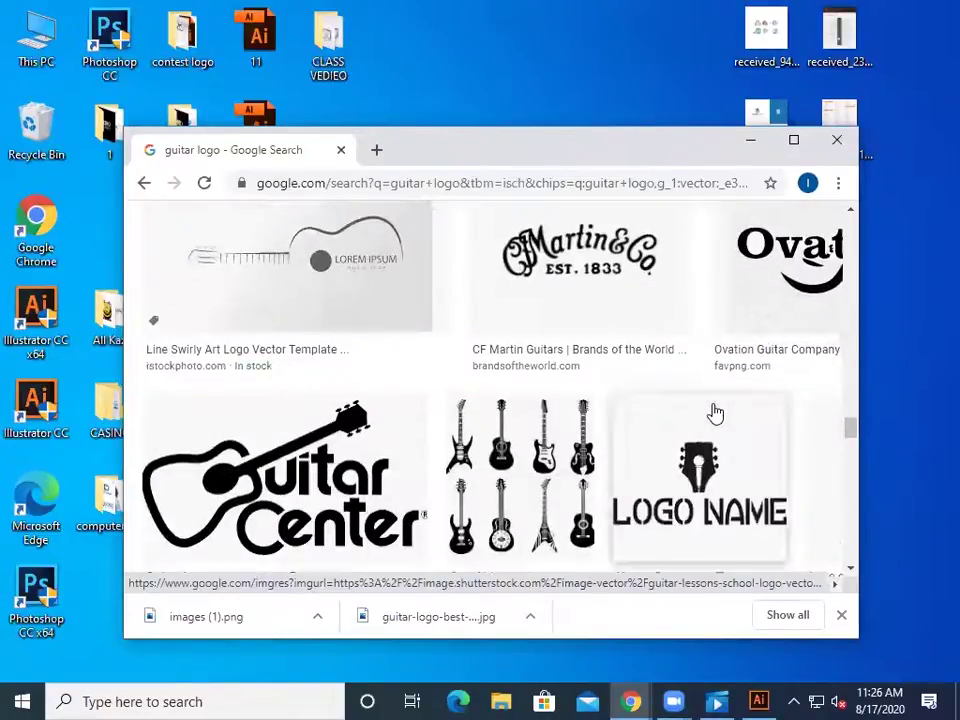
scroll(716, 411, down, 10)
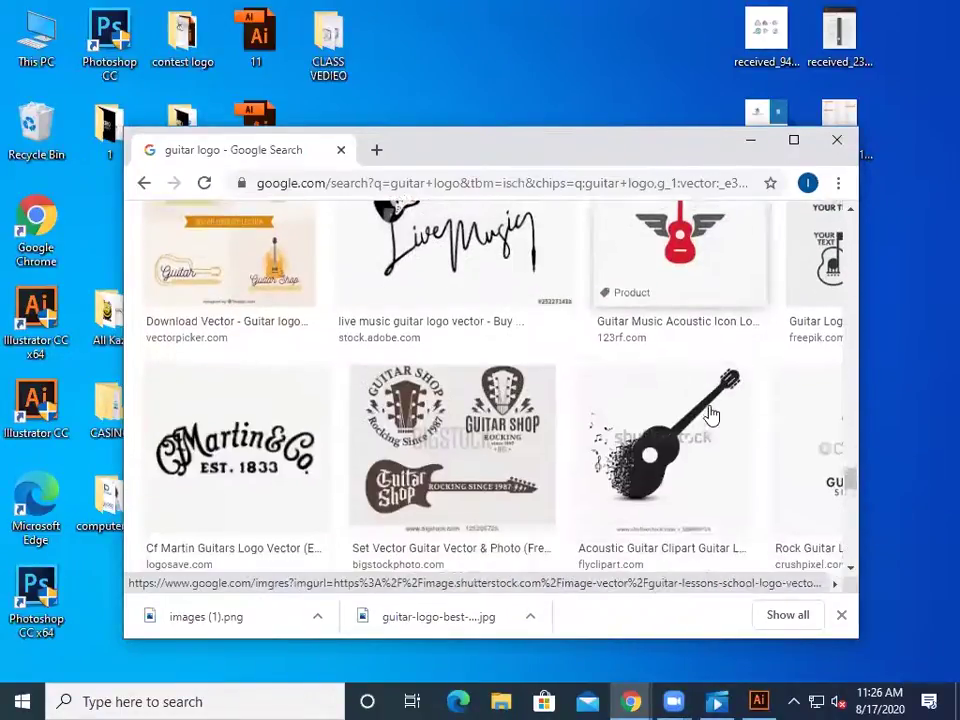
scroll(711, 413, down, 5)
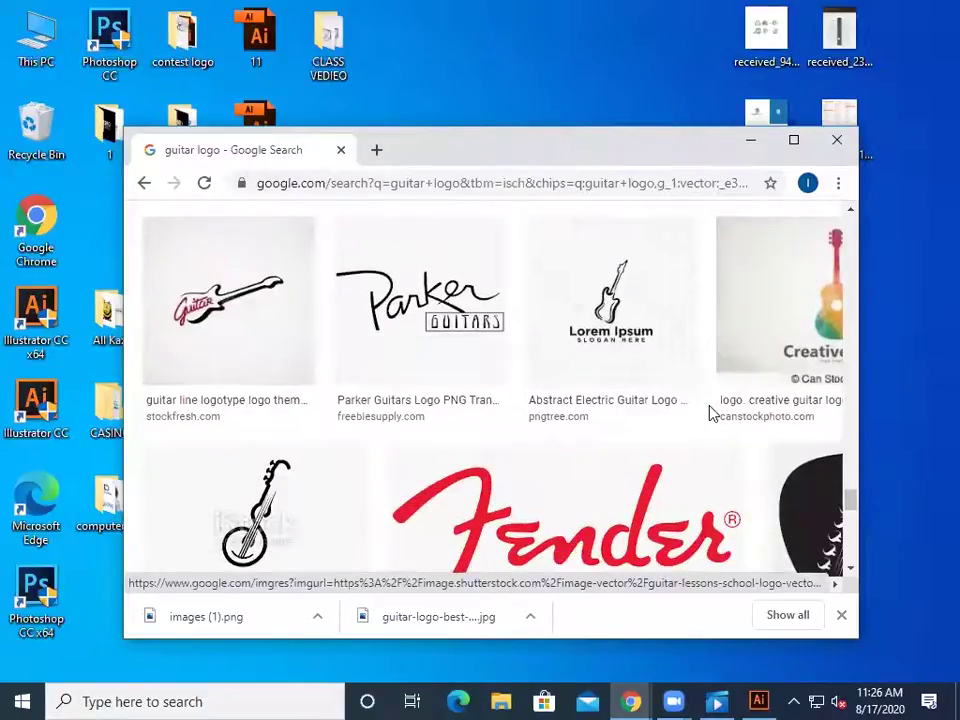
scroll(711, 413, down, 7)
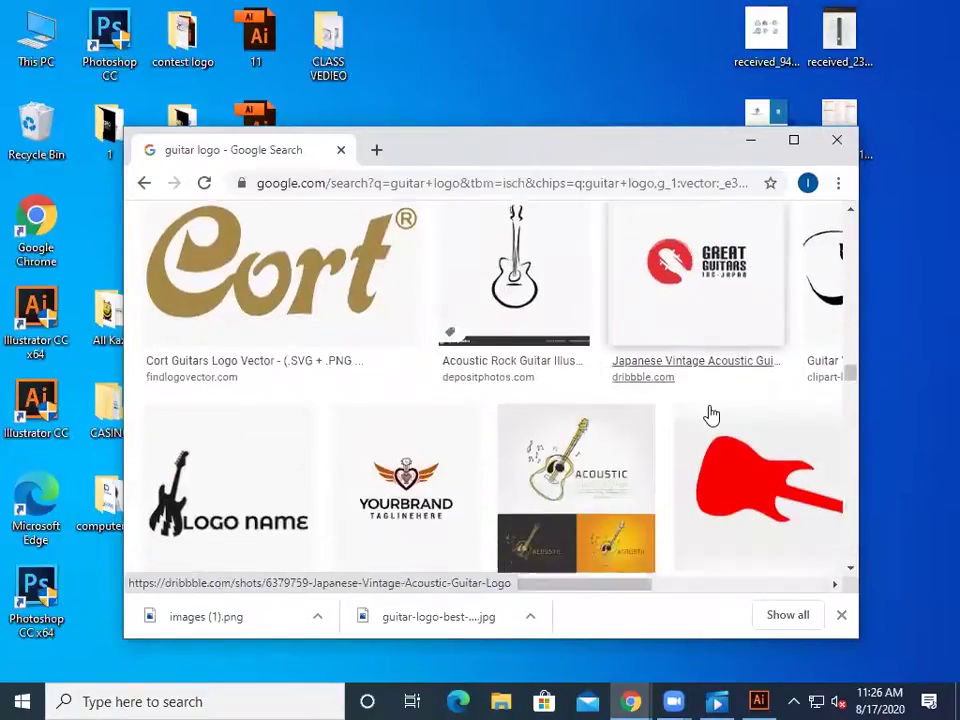
scroll(711, 413, down, 10)
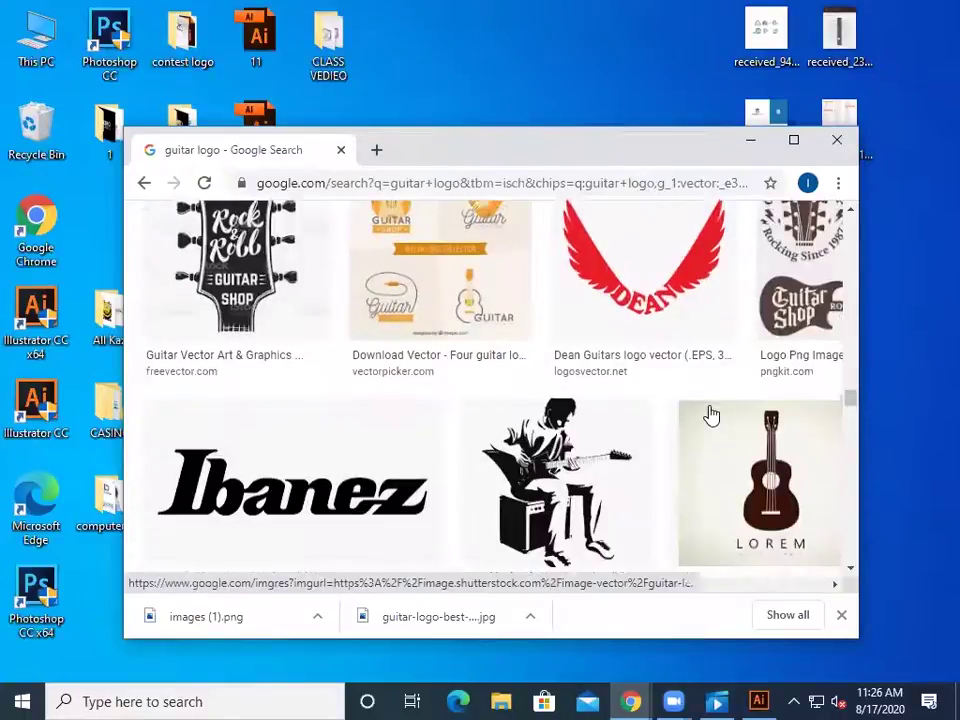
scroll(711, 413, down, 10)
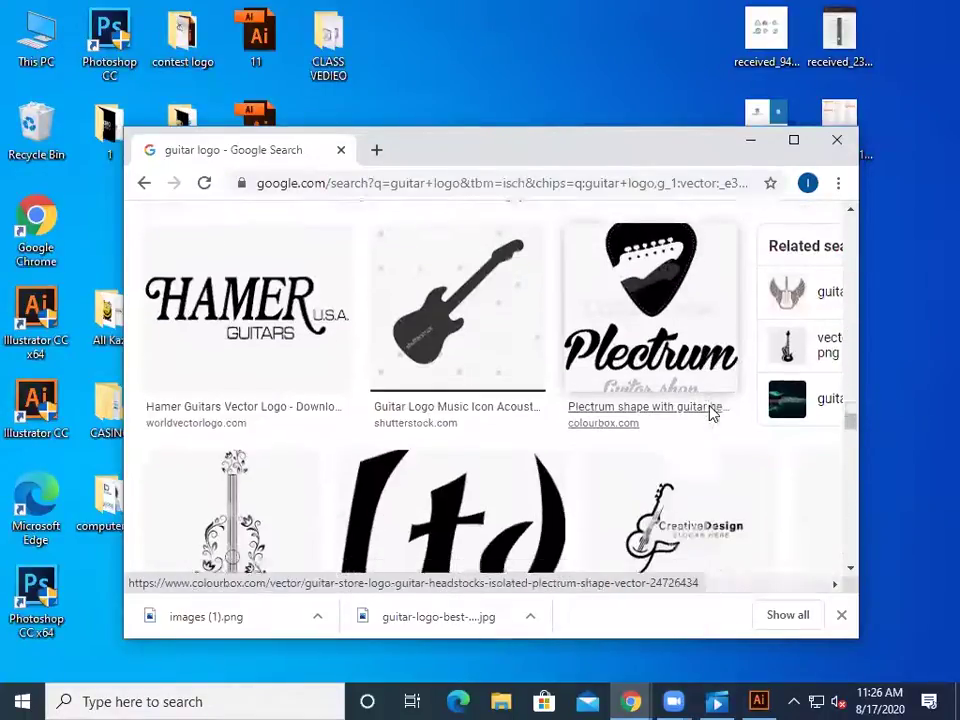
scroll(711, 413, down, 4)
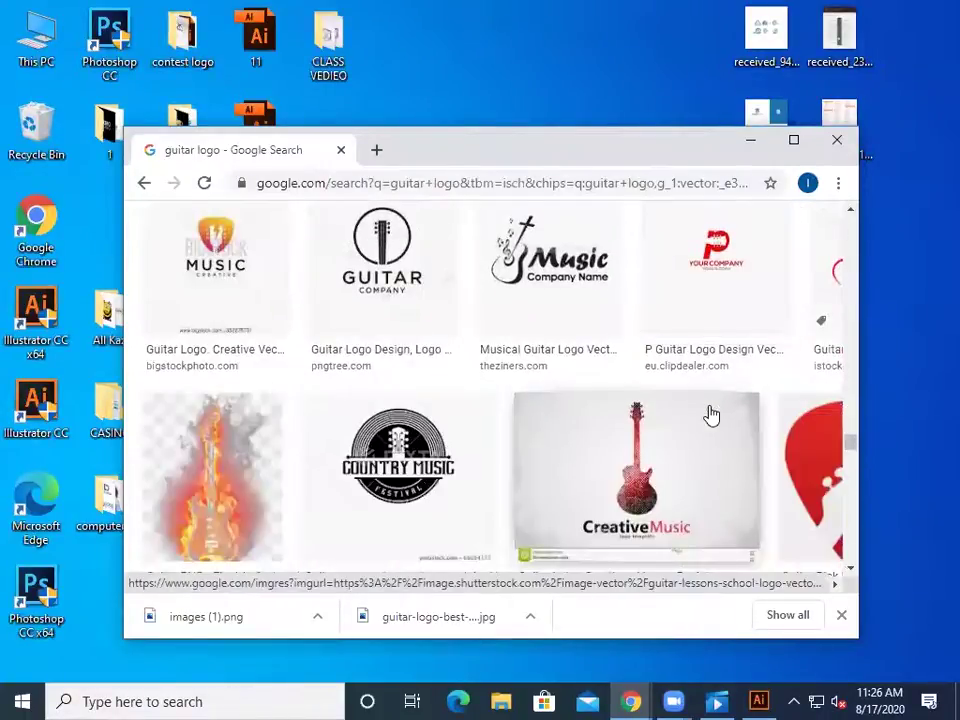
scroll(711, 413, down, 2)
scroll(711, 413, down, 3)
scroll(711, 413, down, 6)
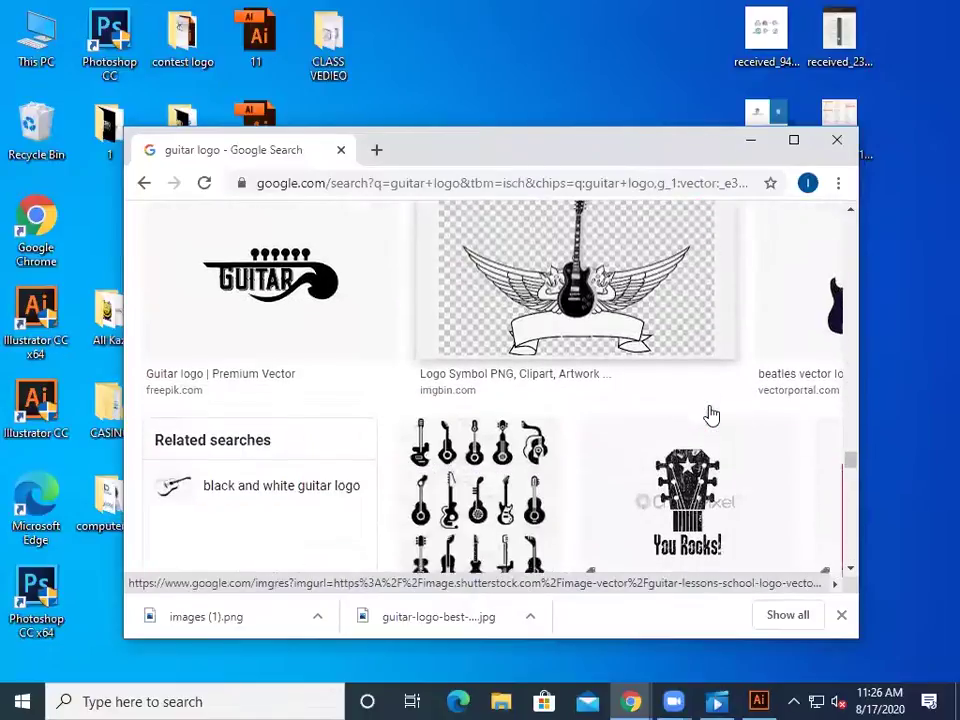
scroll(711, 413, down, 7)
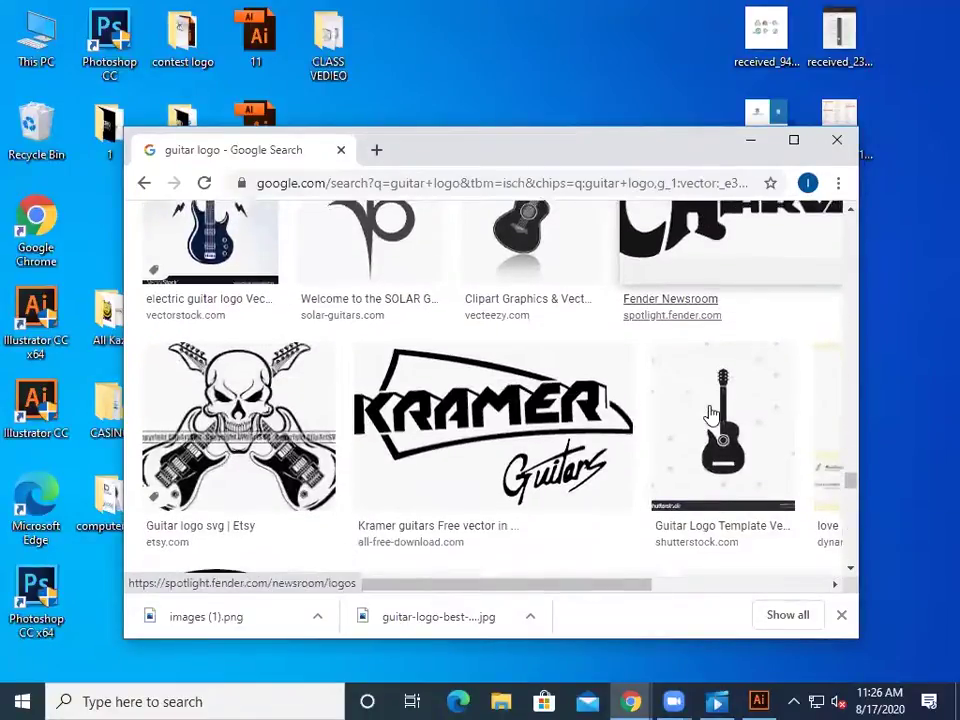
scroll(711, 413, down, 3)
scroll(711, 413, up, 3)
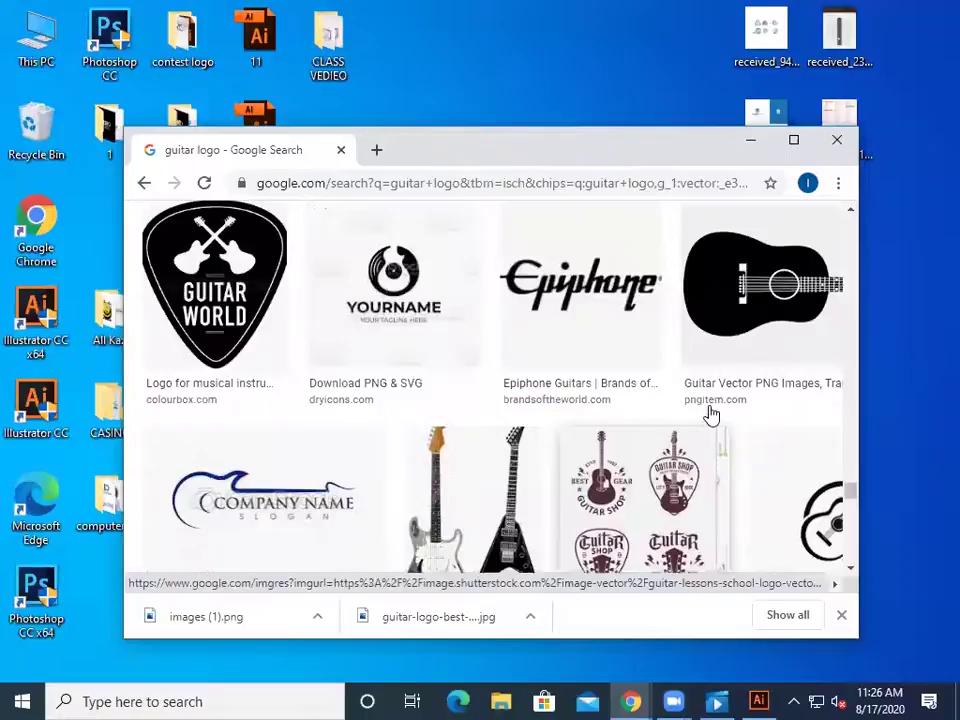
- Preview the blue Company Name guitar outline logo, save its image in the Desktop folder 1, and minimise the browser
click(383, 487)
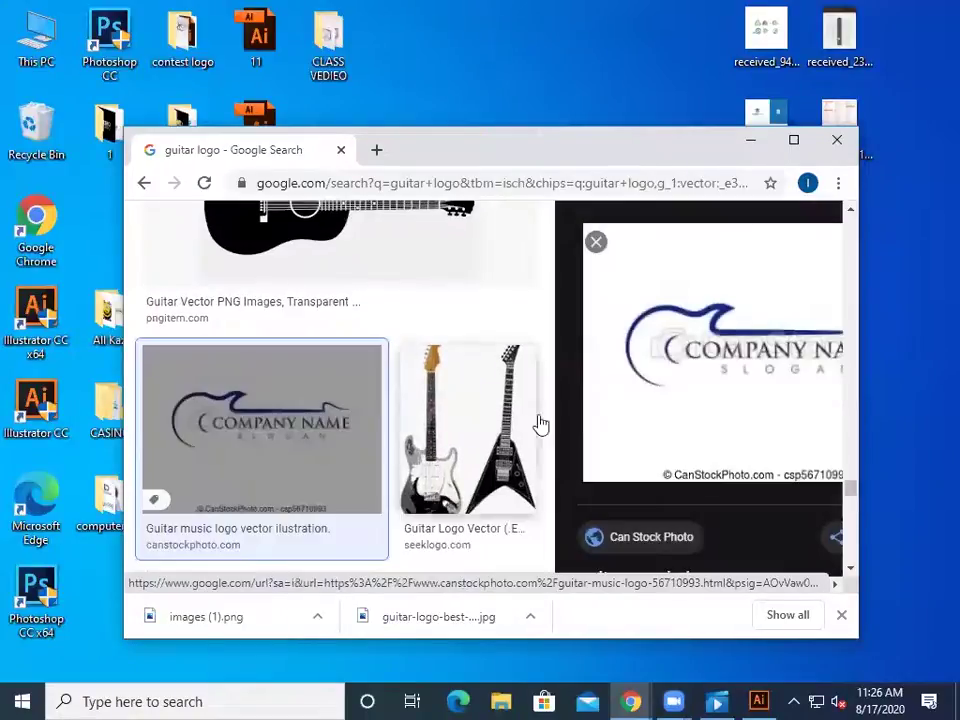
right_click(666, 378)
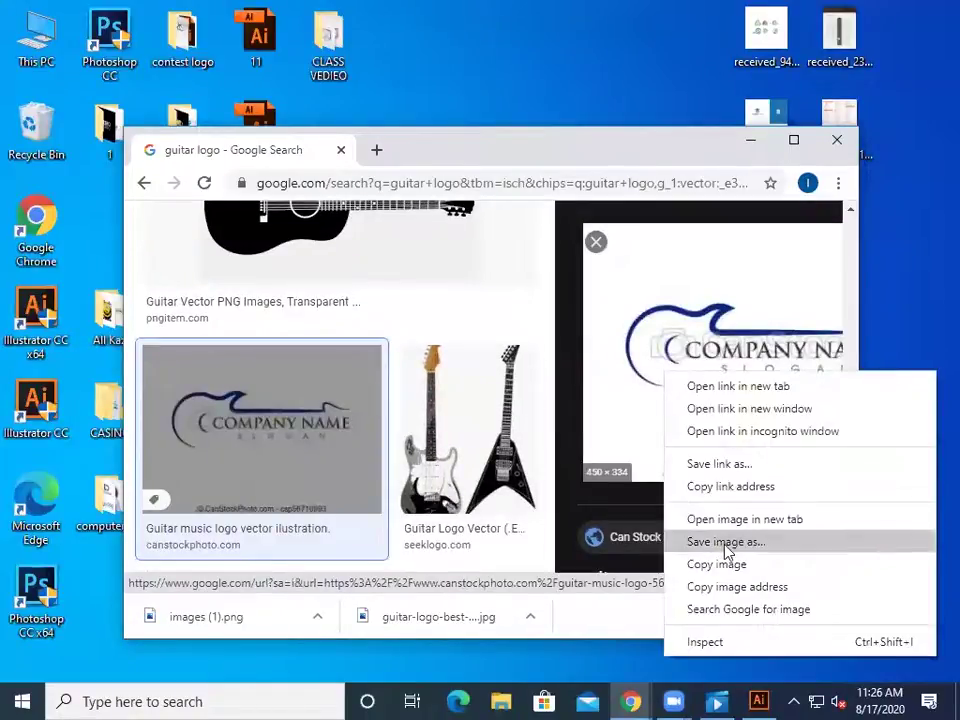
click(671, 545)
click(551, 544)
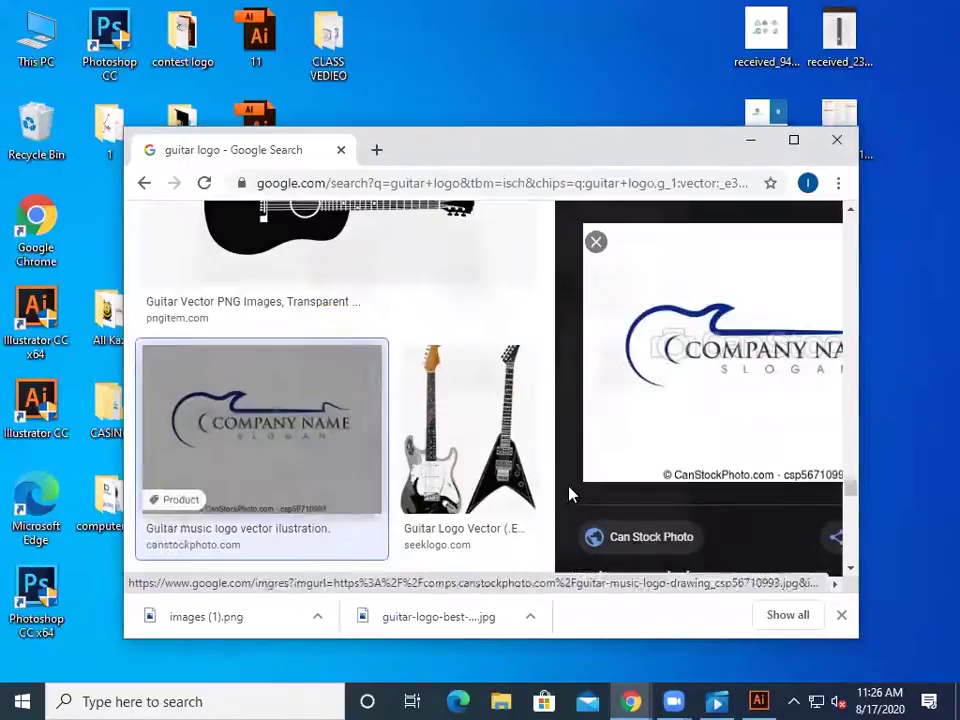
click(560, 80)
click(750, 139)
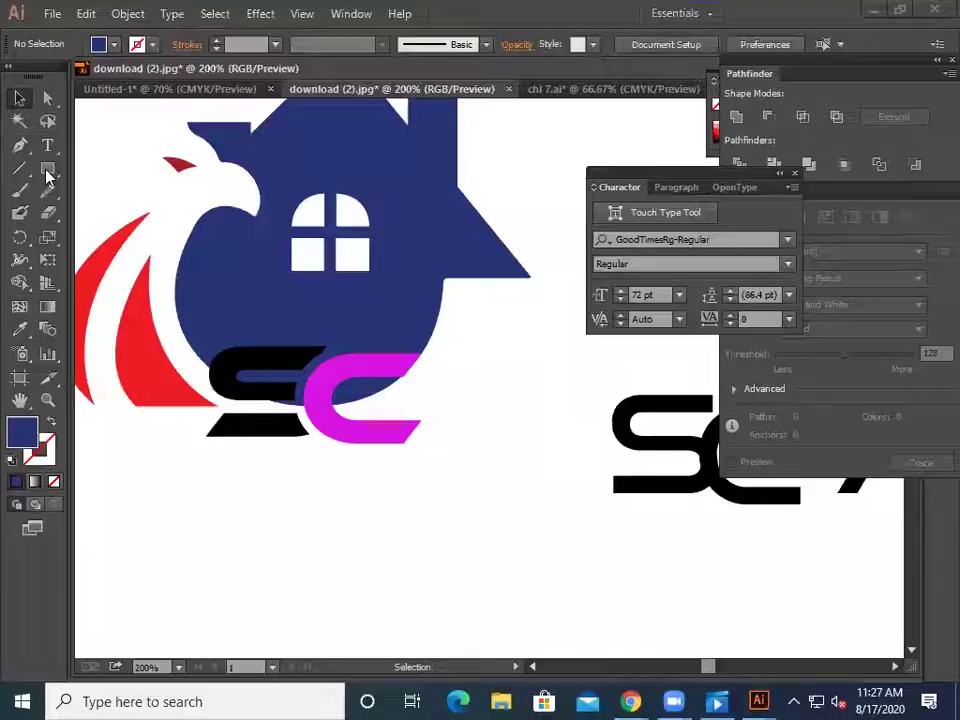
- Close download (2).jpg without saving and open the Guitar School silhouette image from the Desktop folder 1
key(ctrl+w)
key(n)
key(ctrl+o)
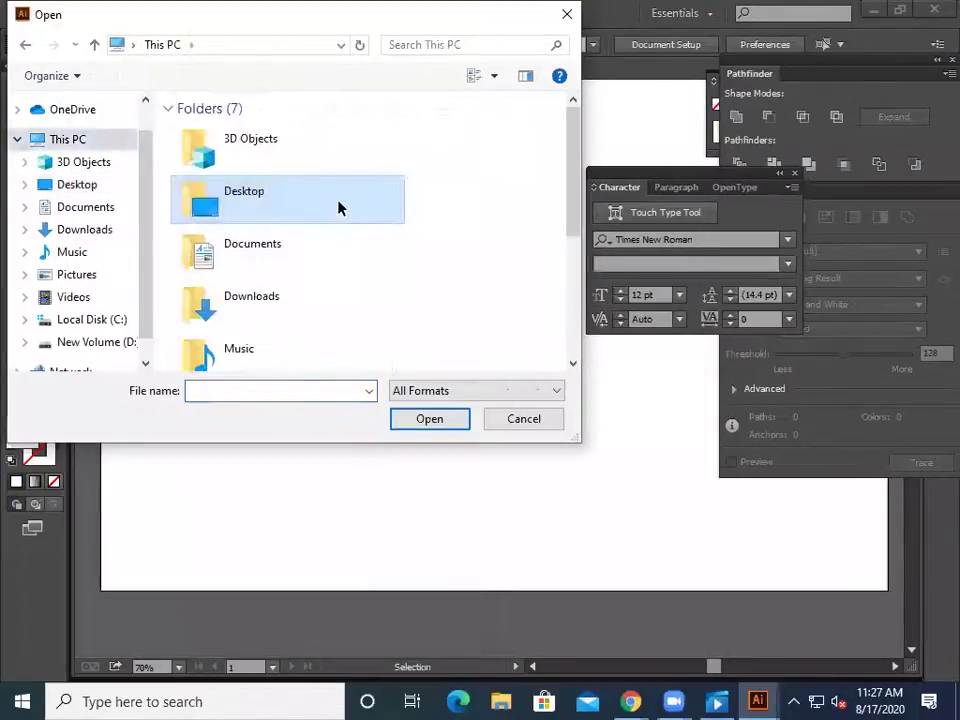
double_click(231, 174)
double_click(219, 150)
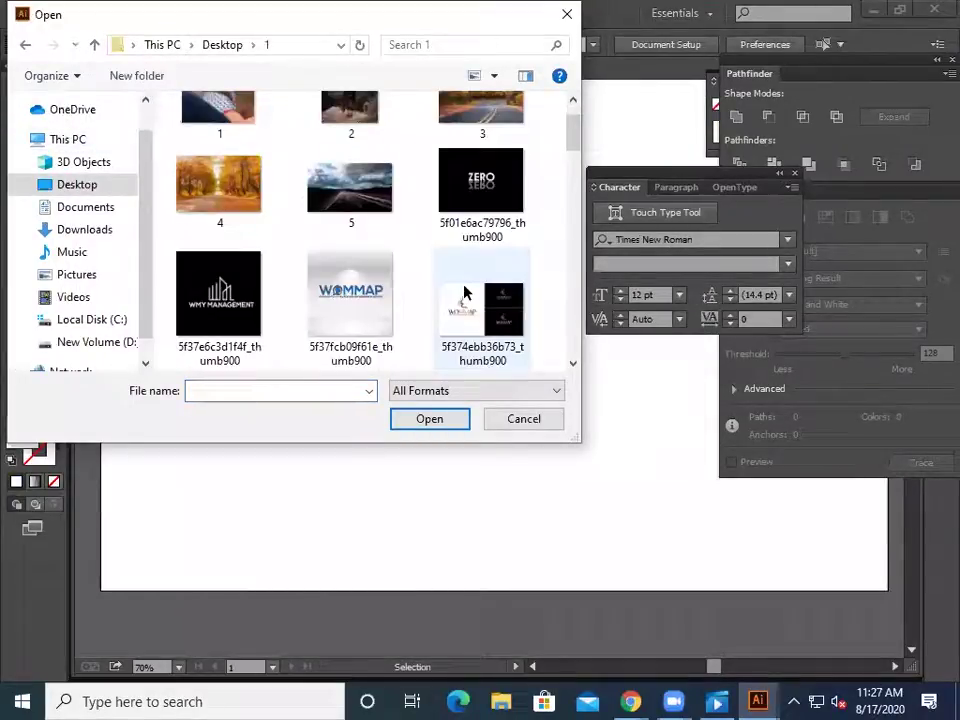
scroll(463, 292, down, 5)
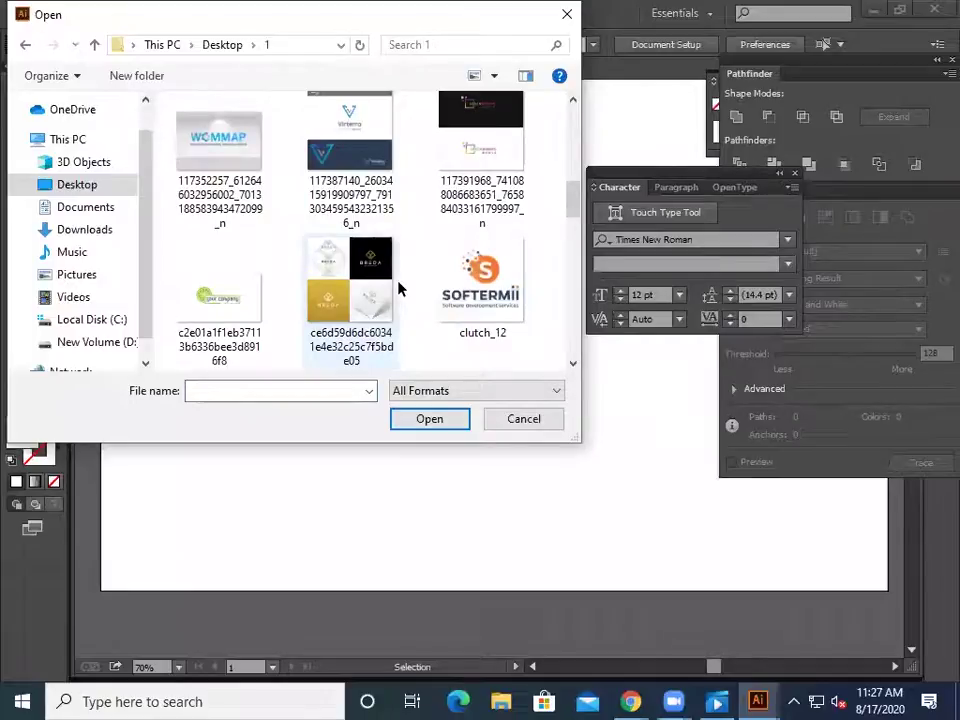
scroll(398, 288, down, 5)
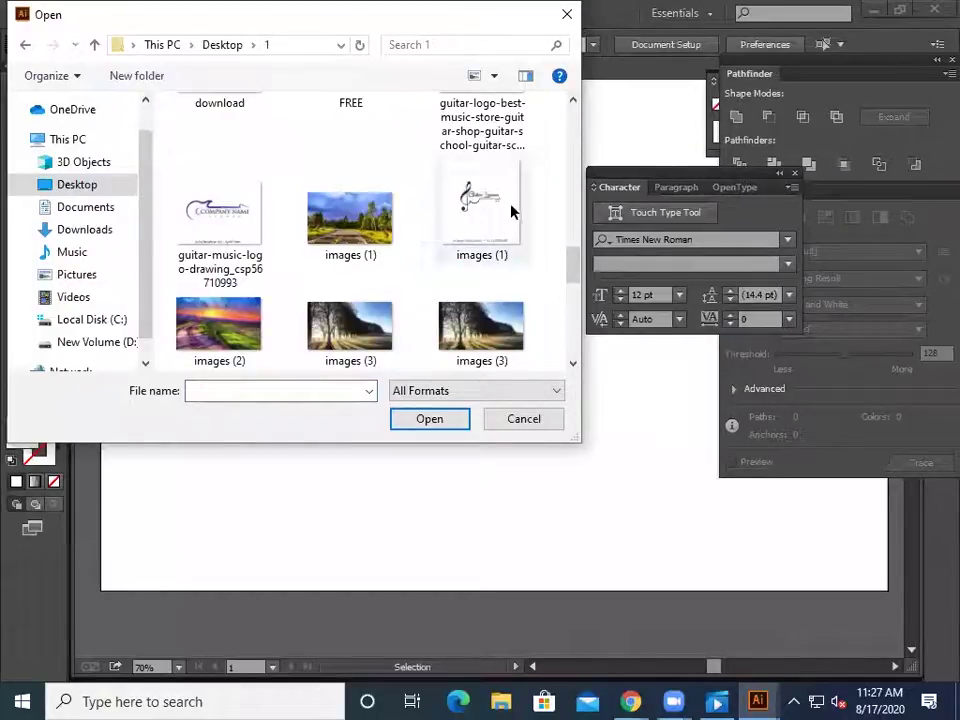
scroll(512, 211, up, 1)
double_click(489, 158)
drag(400, 414, 322, 427)
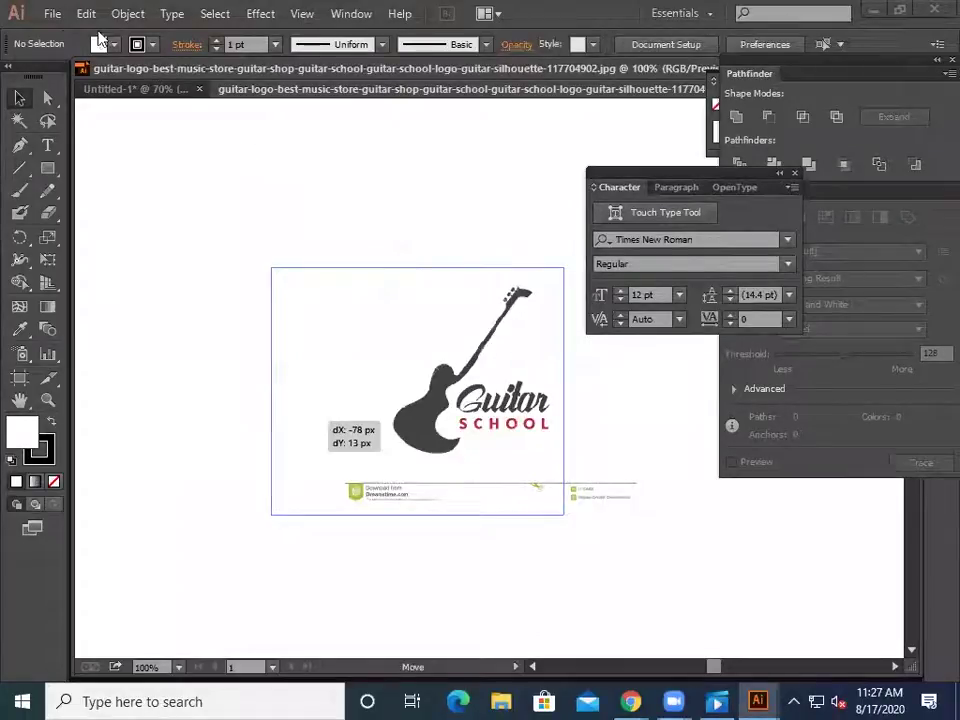
- Open the guitar-music-logo-drawing_csp56710993 image from the Desktop folder 1
click(52, 13)
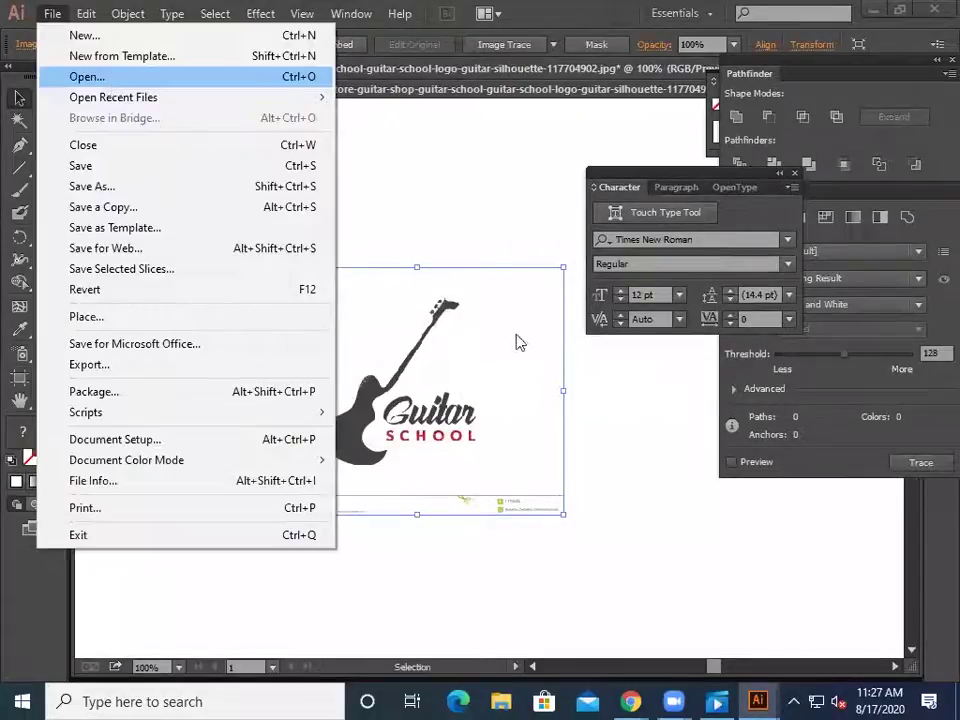
key(Return)
scroll(516, 257, down, 3)
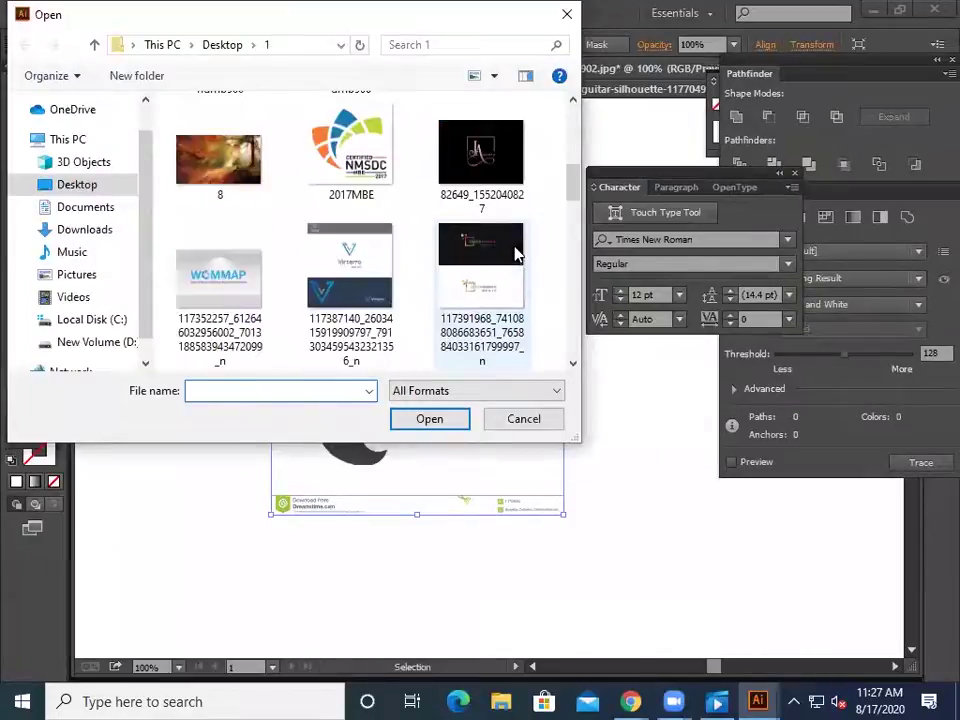
scroll(516, 257, down, 3)
scroll(400, 320, down, 2)
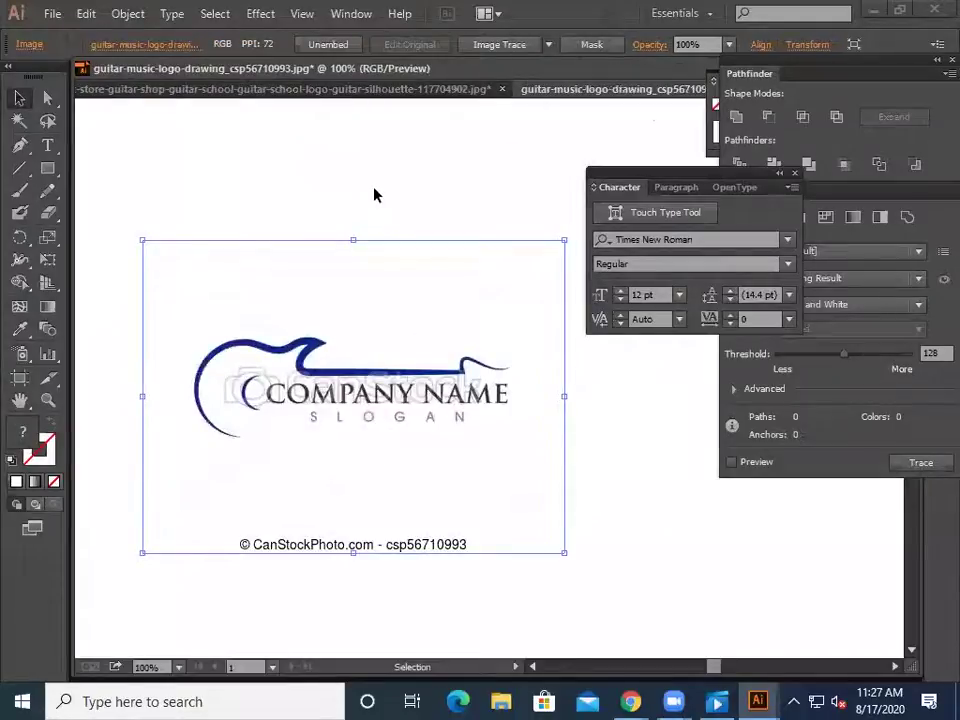
- Image Trace the Company Name guitar logo, expand the tracing, and ungroup the resulting paths
click(527, 46)
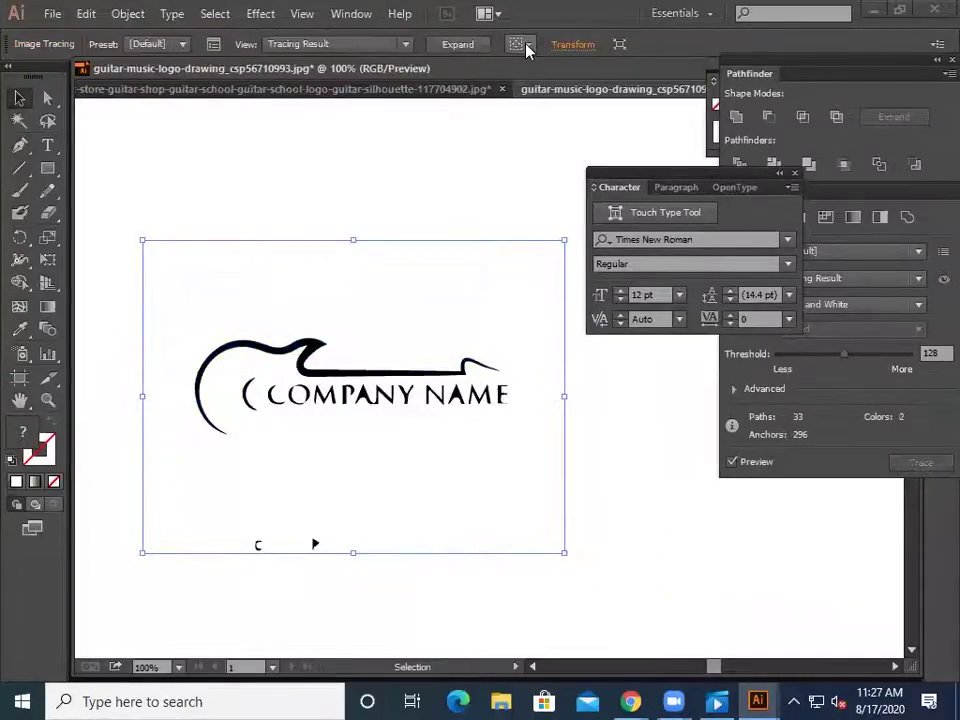
click(457, 45)
right_click(424, 310)
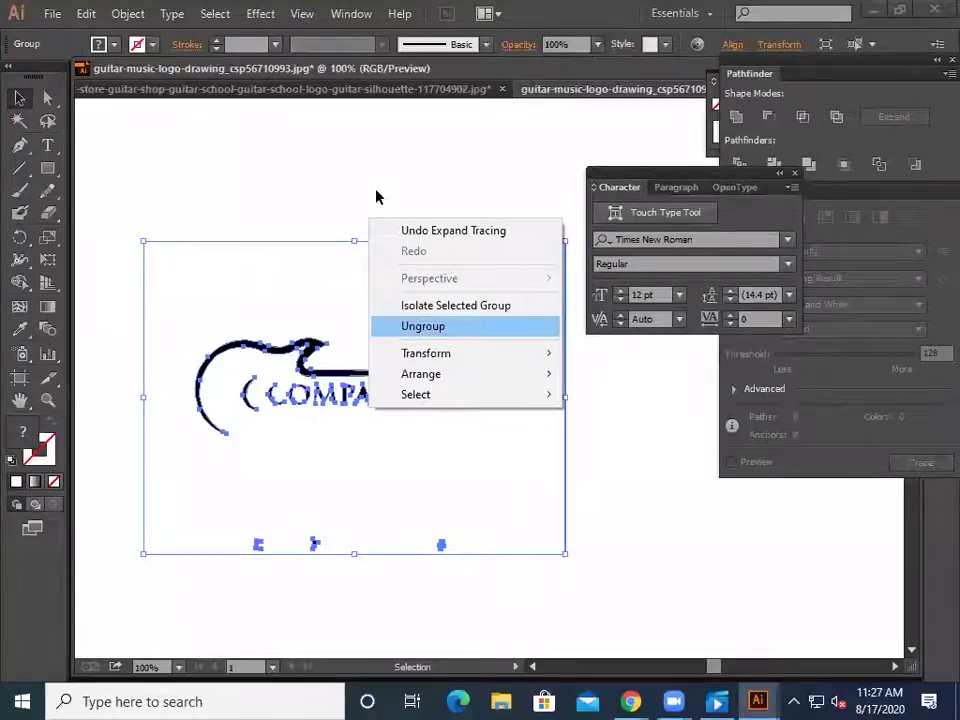
click(357, 219)
- Move the letter M out of the company name and delete the white background path of the traced logo
drag(324, 404, 447, 418)
drag(316, 447, 549, 497)
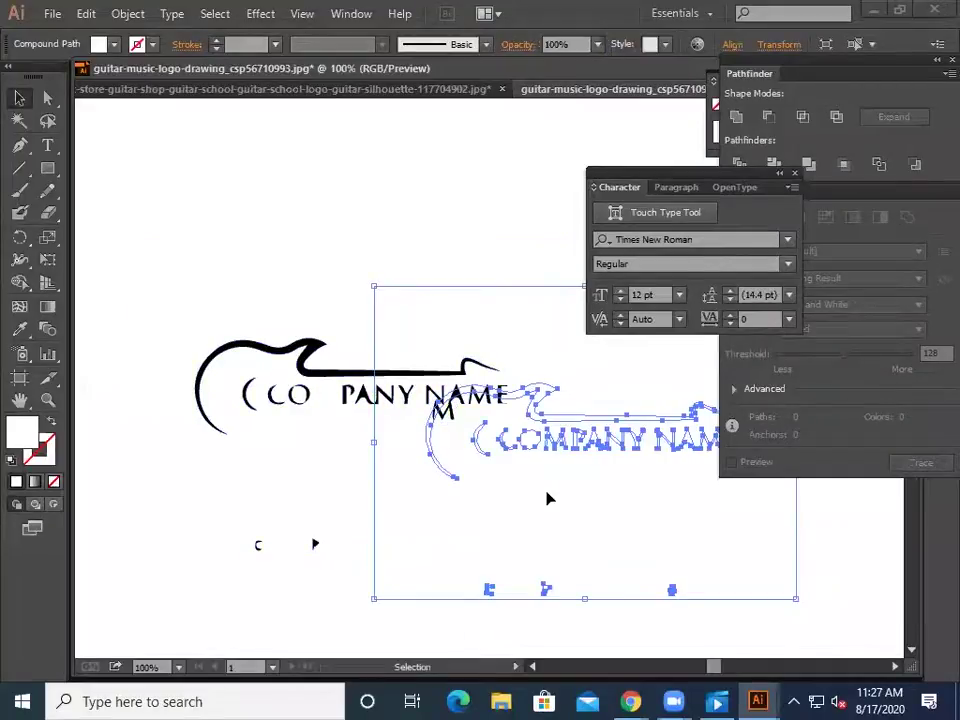
key(Delete)
drag(306, 437, 309, 443)
key(Delete)
key(ctrl+z)
- Delete the company name lettering, the displaced M and the leftover watermark marks, keeping only the guitar outline
click(228, 397)
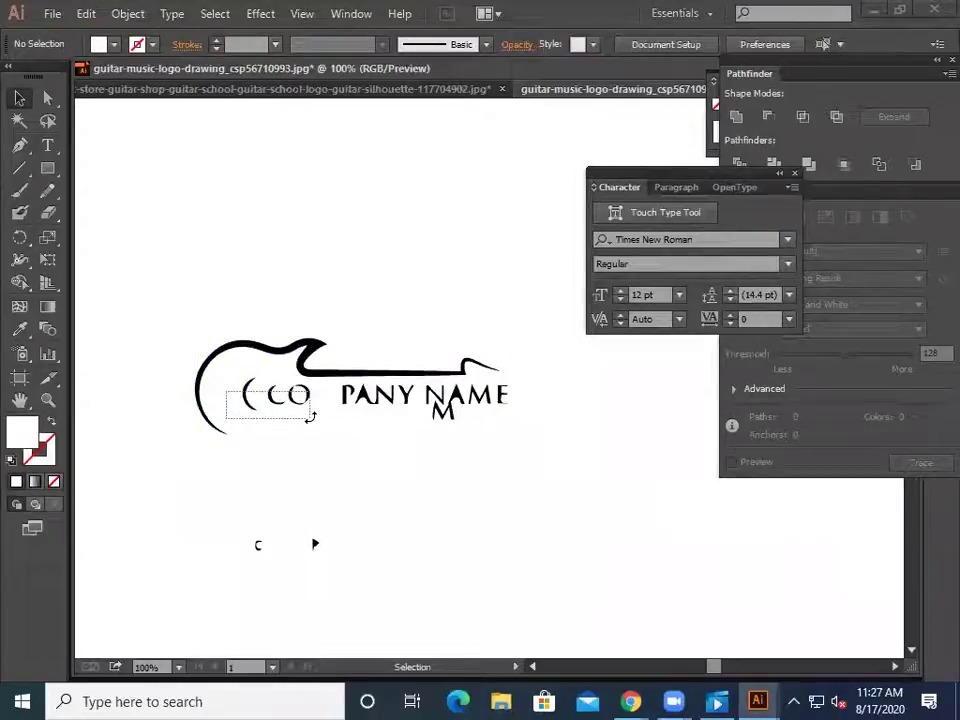
drag(310, 416, 312, 416)
key(Delete)
click(450, 416)
key(Delete)
drag(204, 495, 413, 597)
key(Delete)
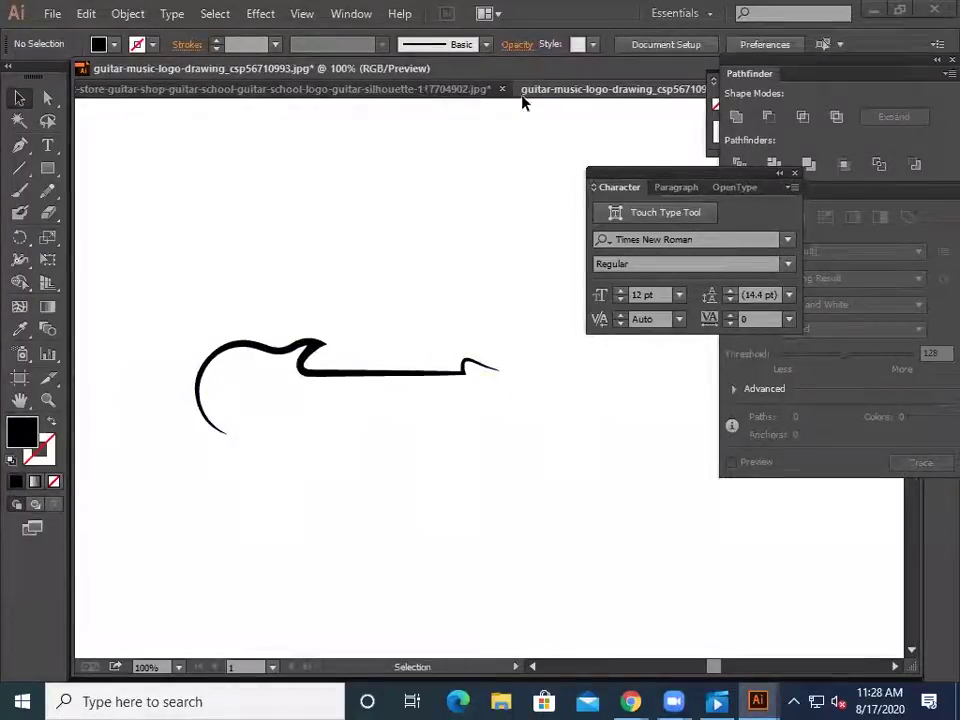
- Transfer the guitar outline into the Guitar School document and move the Guitar School image aside to its right
mouse_move(386, 377)
mouse_down()
mouse_move(326, 206)
mouse_move(350, 90)
mouse_move(300, 205)
mouse_move(328, 246)
mouse_up()
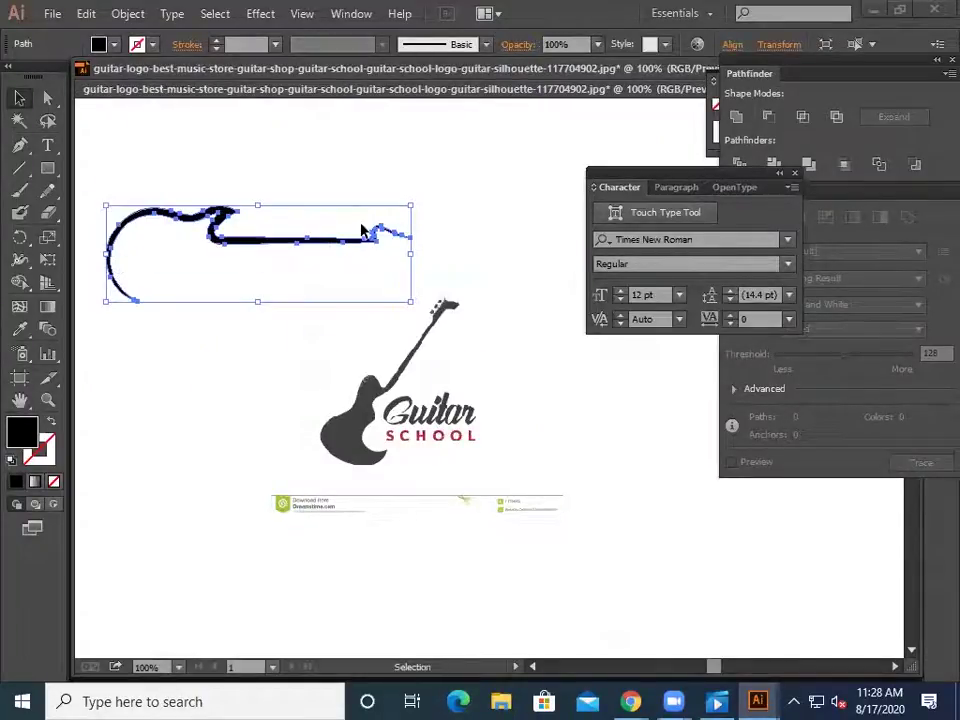
drag(348, 447, 620, 447)
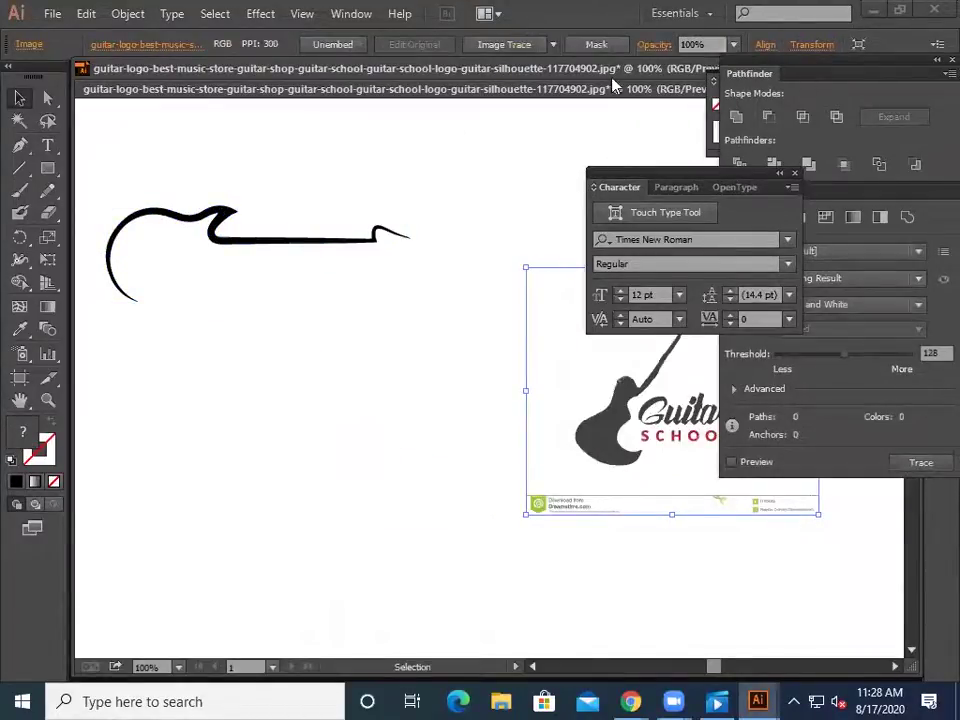
- Collapse the Character panel group and close the floating Pathfinder and Image Trace panels to clear the canvas
click(936, 63)
click(888, 81)
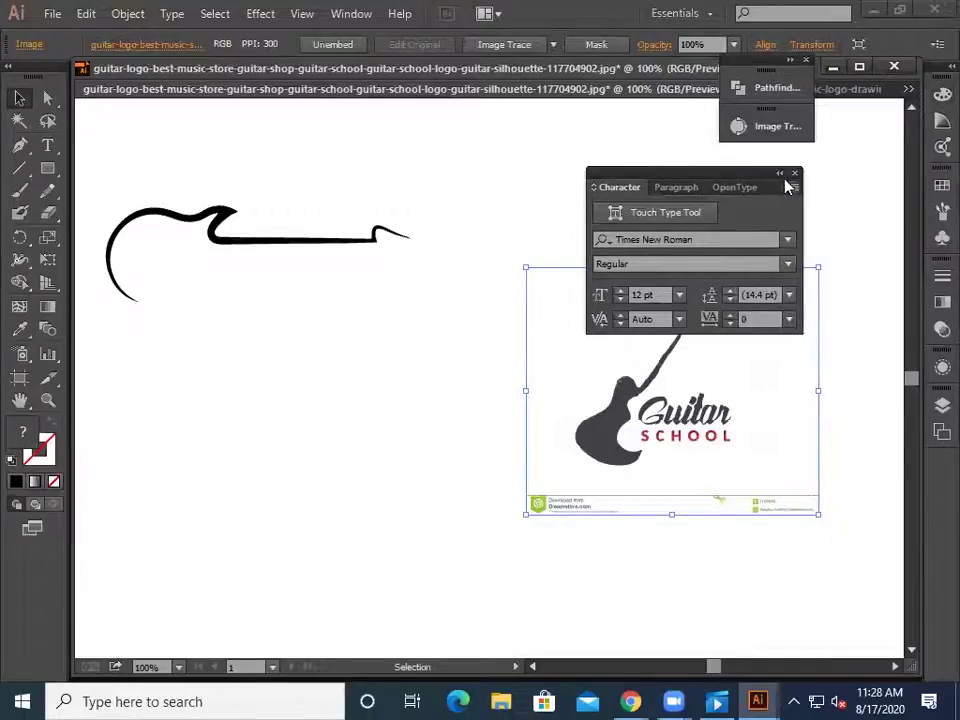
click(780, 173)
click(806, 60)
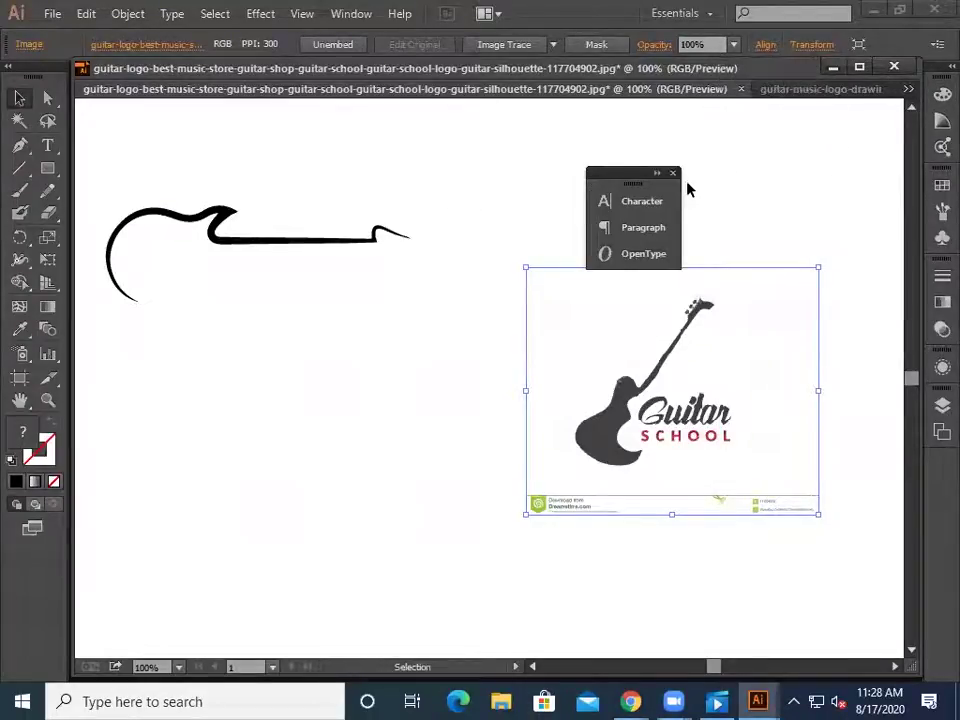
- Close the floating Character panel group and close the guitar-music-logo-drawing document without saving
click(675, 175)
click(828, 90)
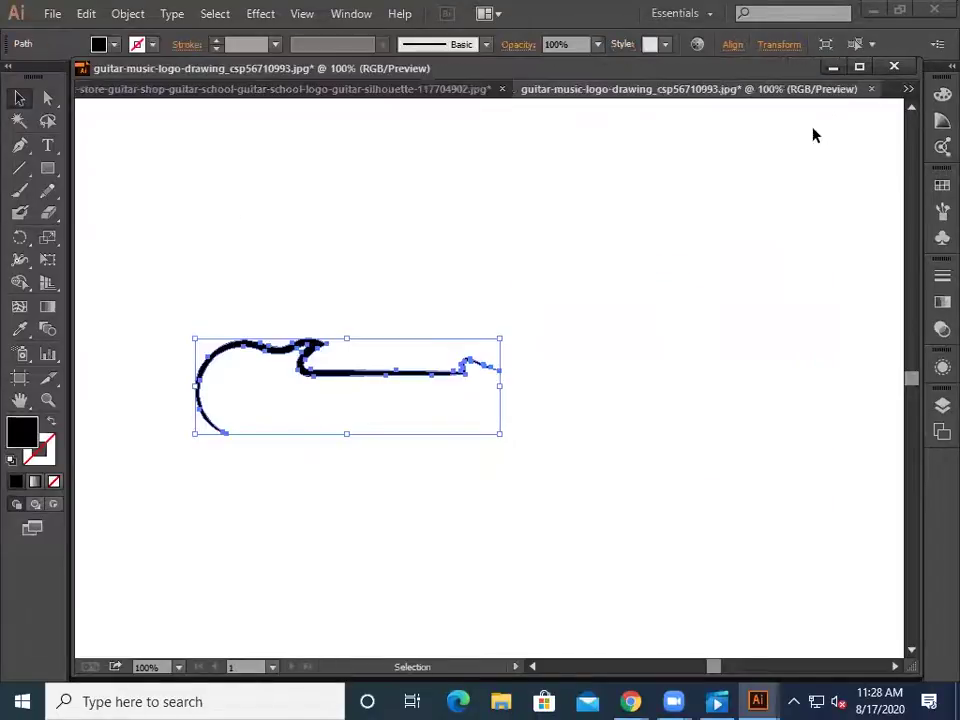
click(871, 89)
click(570, 376)
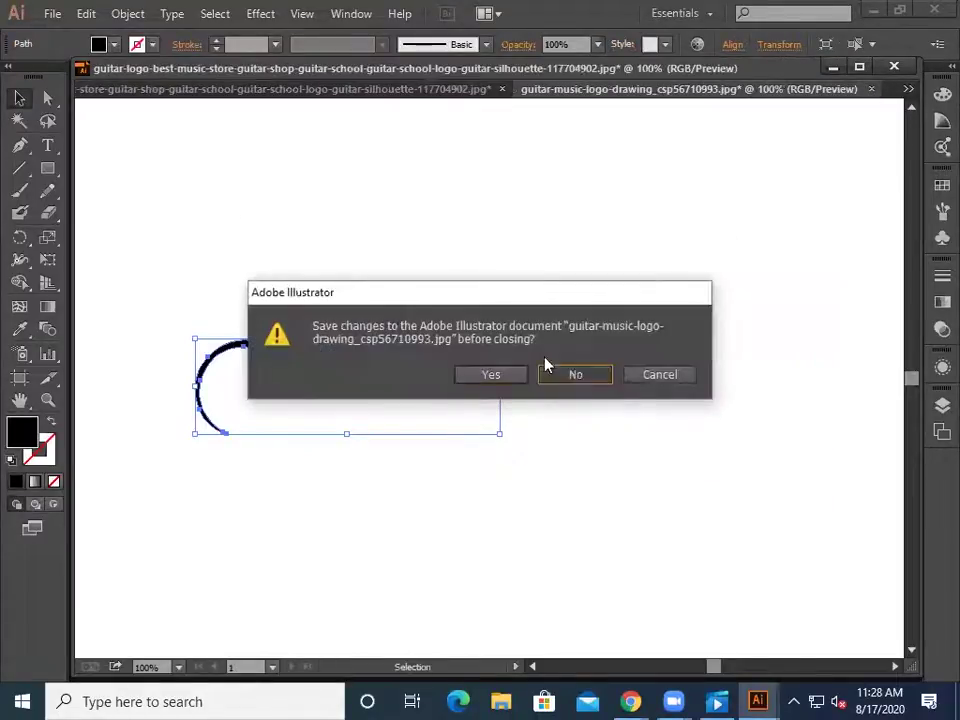
- Move the Guitar School image up and left, closer to the guitar outline
mouse_move(221, 240)
mouse_down()
mouse_move(180, 137)
mouse_move(180, 97)
mouse_move(332, 343)
mouse_move(338, 330)
mouse_up()
click(554, 90)
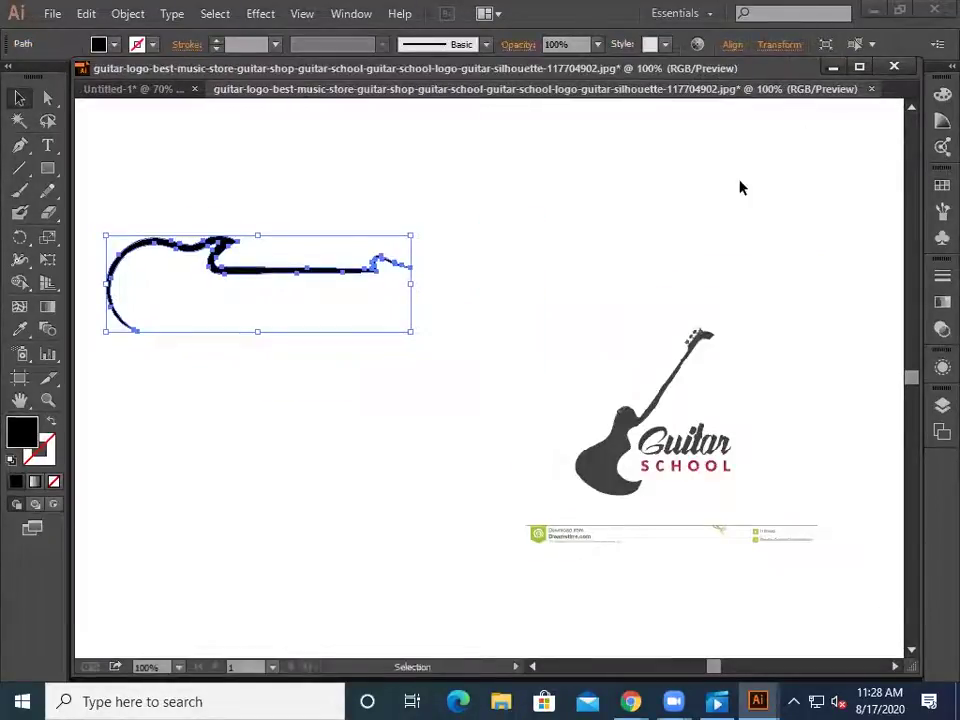
drag(619, 497, 576, 454)
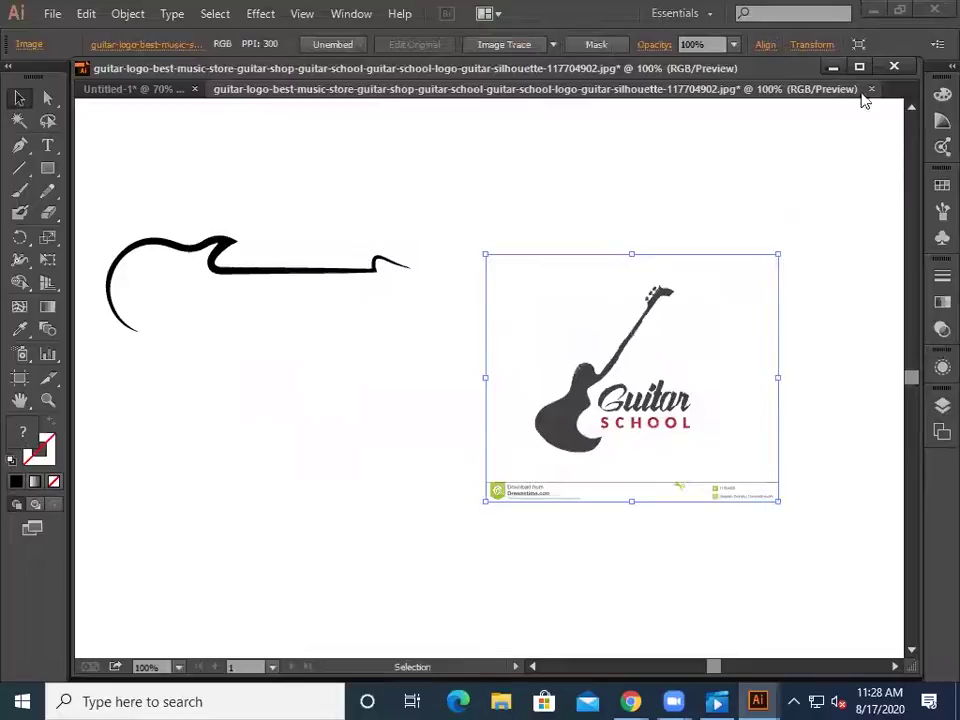
- Open the Guitar Lessons logo image images (1).png from folder 1 on the Desktop
click(53, 14)
click(60, 77)
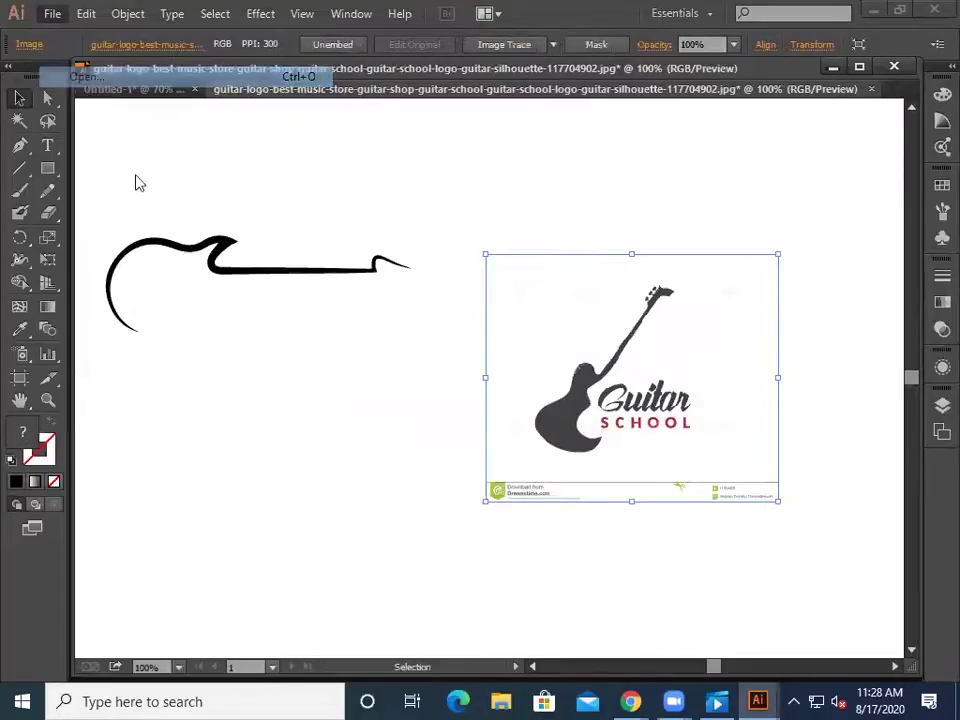
scroll(475, 316, down, 2)
scroll(475, 316, down, 10)
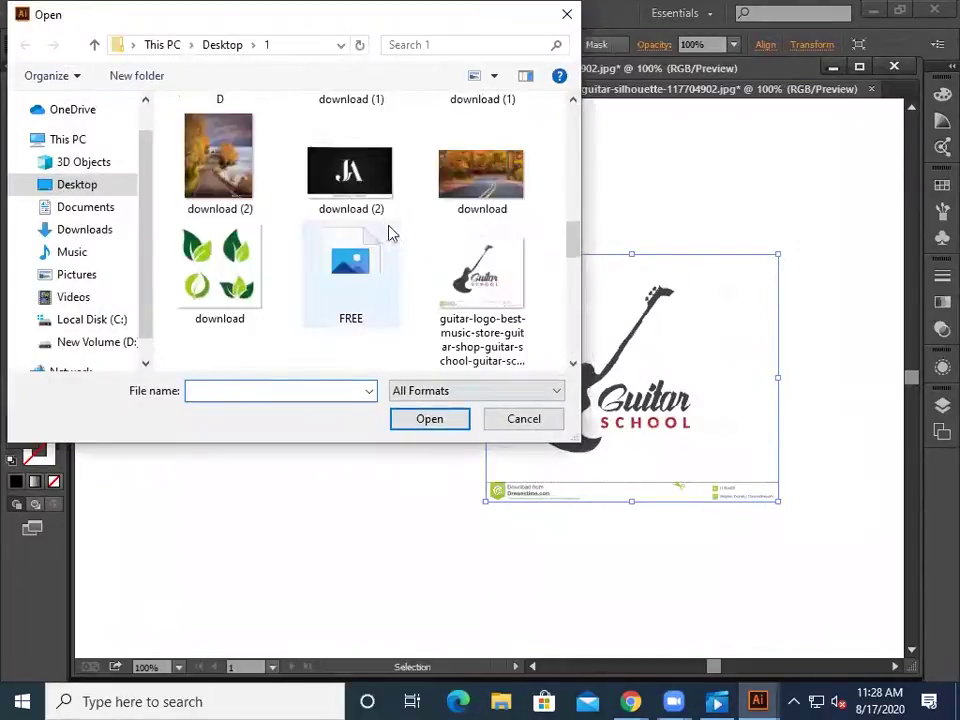
scroll(383, 248, down, 5)
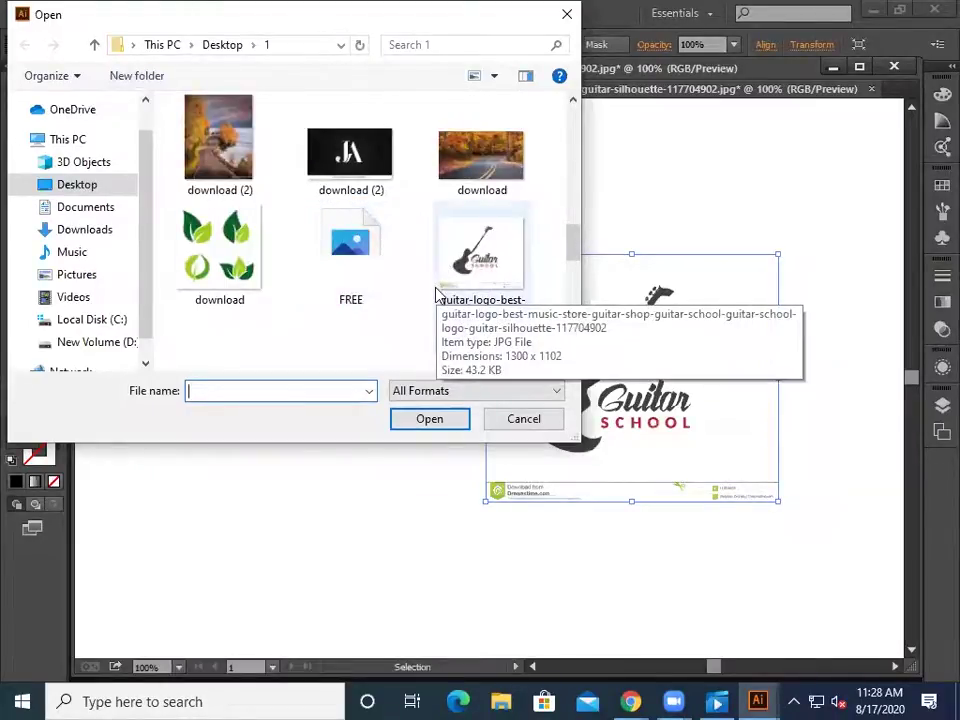
scroll(440, 292, down, 2)
scroll(475, 310, down, 1)
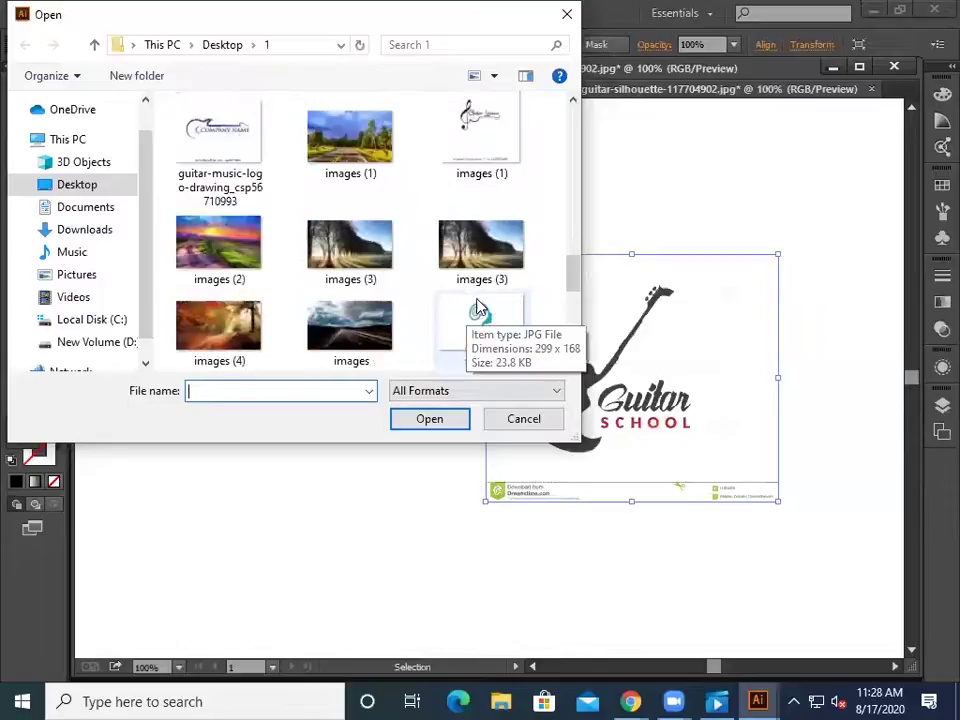
scroll(478, 309, up, 1)
double_click(499, 156)
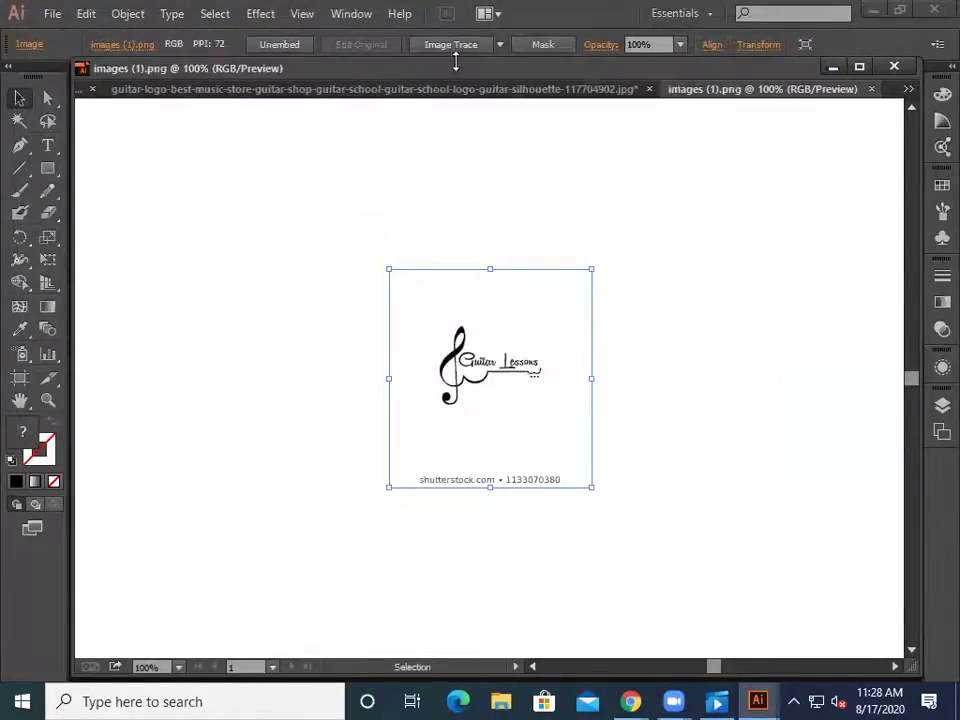
- Trace the Guitar Lessons image with the default preset, expand the tracing and ungroup its paths
click(473, 45)
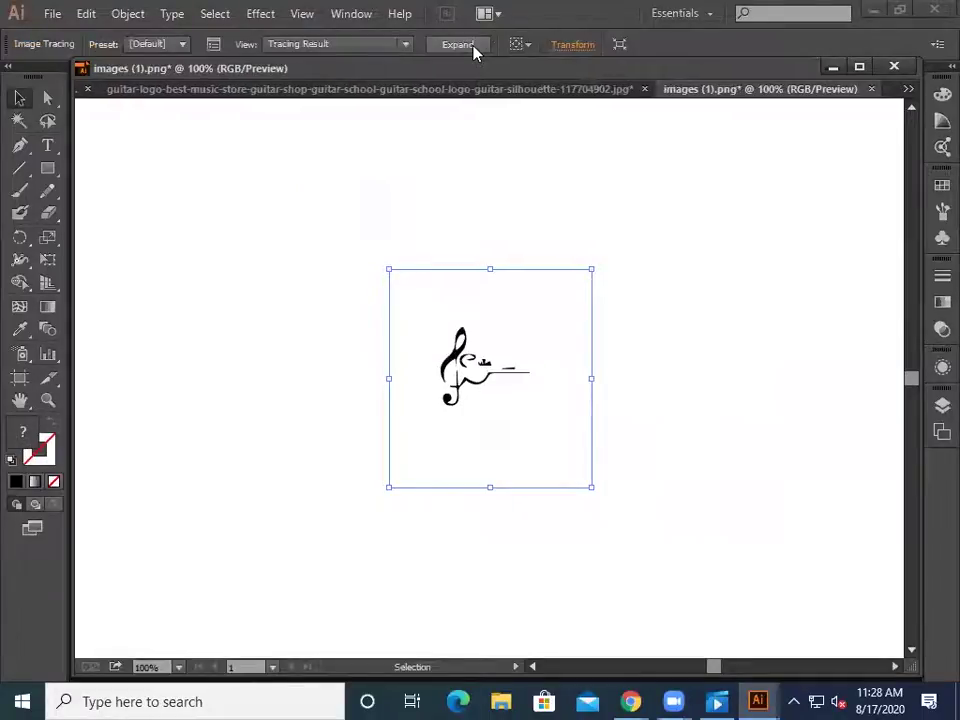
click(473, 45)
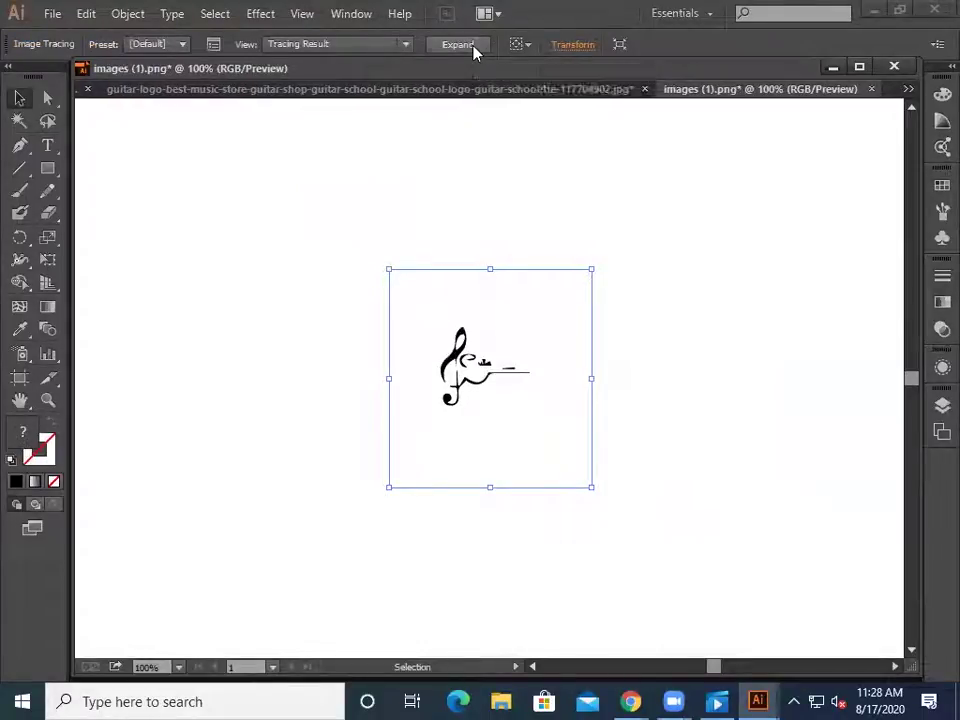
right_click(413, 241)
click(468, 352)
click(236, 266)
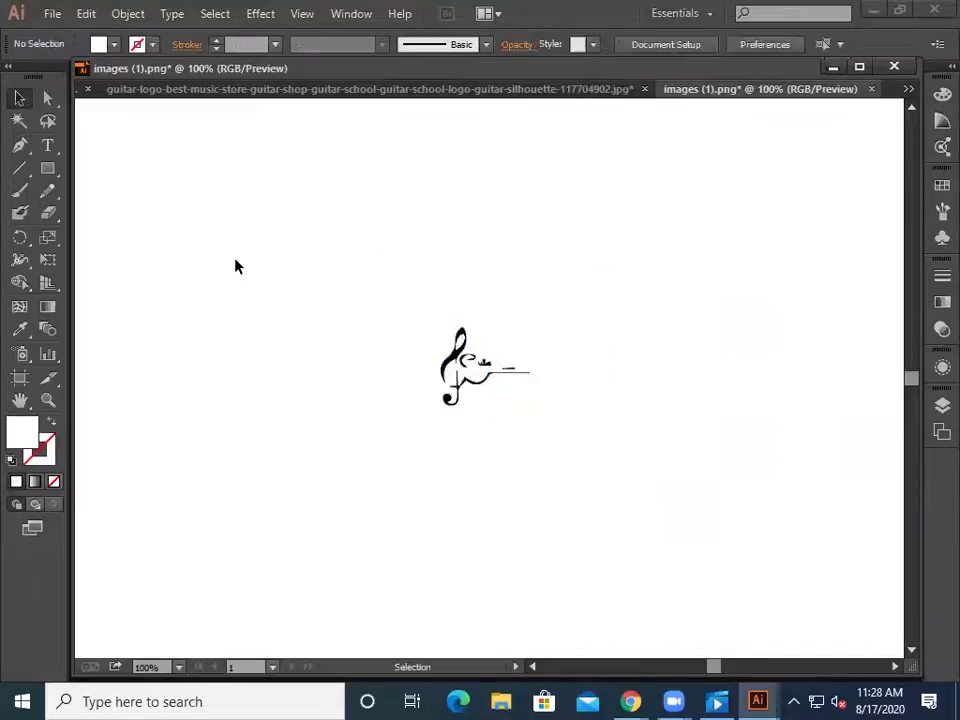
- Delete the white background path and transfer the traced clef artwork into the Guitar School document, below the guitar outline
drag(429, 426, 633, 446)
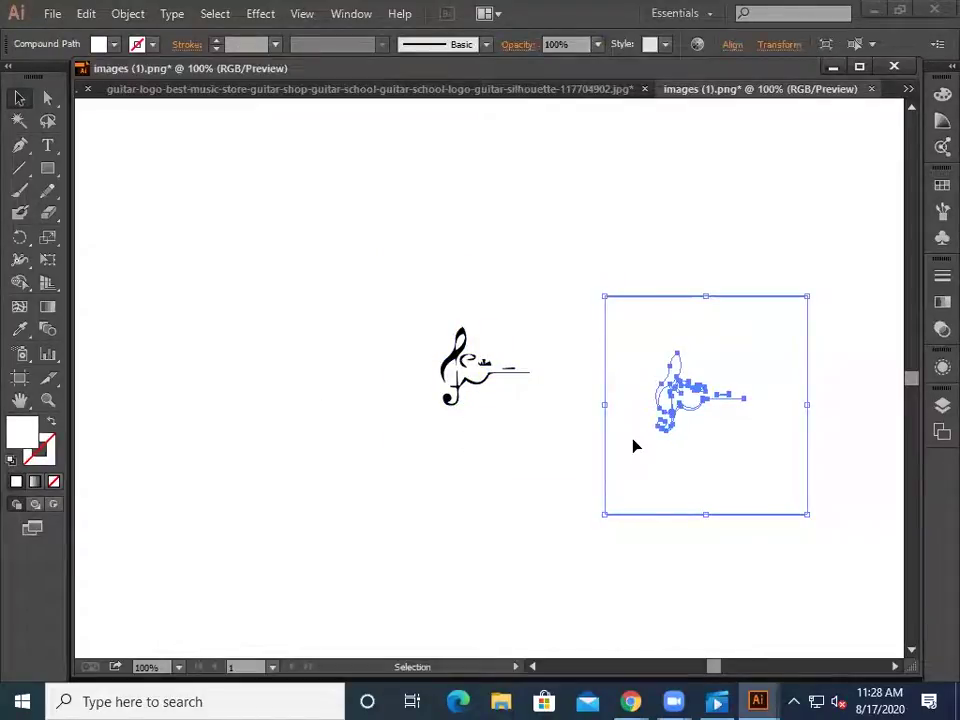
key(Delete)
drag(418, 343, 508, 394)
drag(470, 352, 293, 425)
click(380, 475)
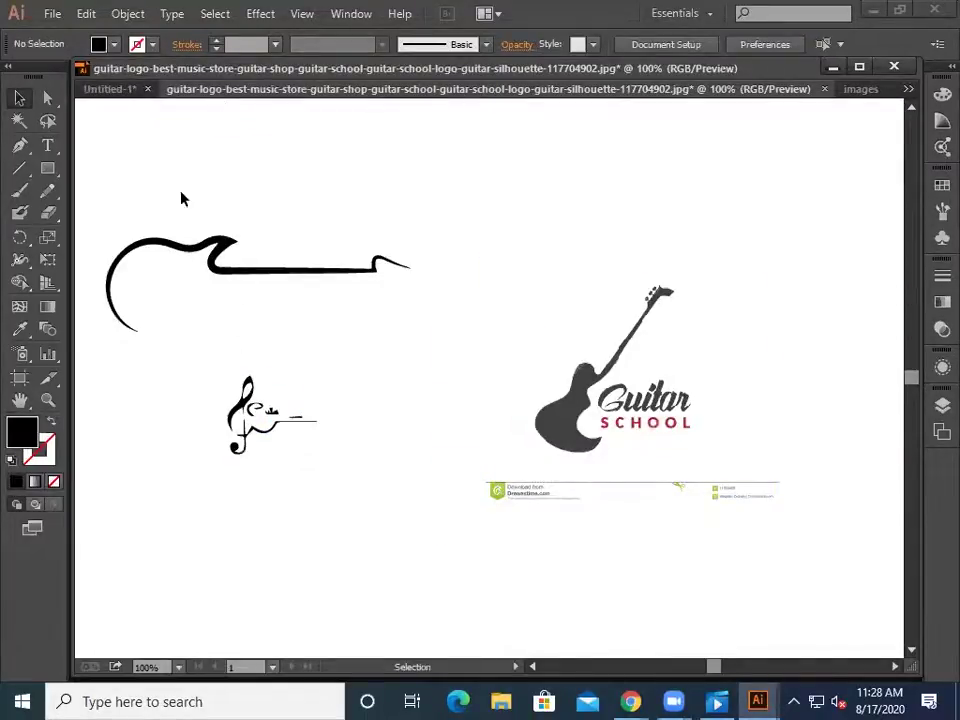
- Transfer the guitar outline and the traced clef artwork into the Untitled-1 document, placing them on the artboard near the coloured squares
drag(140, 169, 321, 495)
drag(274, 285, 128, 97)
scroll(215, 400, down, 3)
drag(136, 284, 358, 598)
drag(237, 381, 137, 97)
drag(797, 465, 408, 418)
scroll(818, 478, down, 2)
click(676, 429)
key(a)
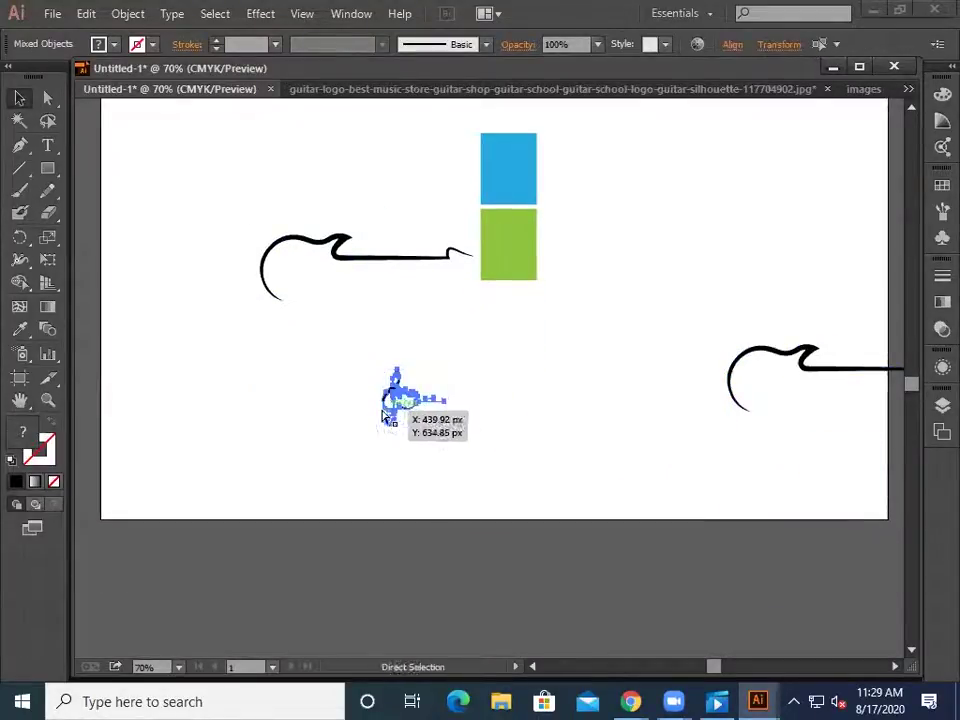
- Move the guitar outline down beneath the green square, just above the clef artwork
key(ctrl+plus)
scroll(410, 352, up, 3)
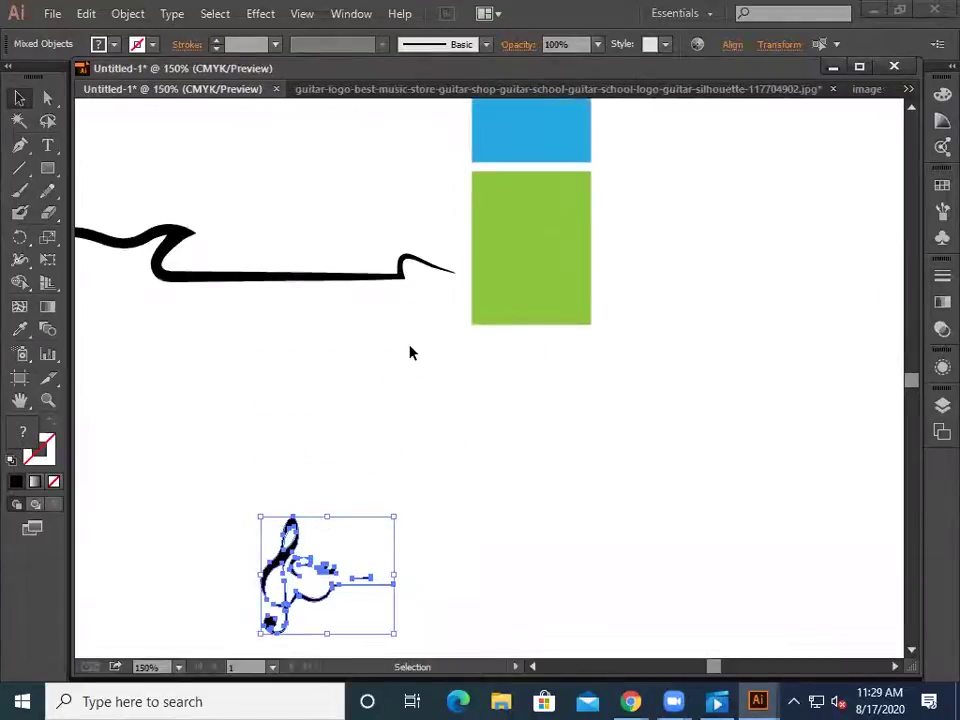
drag(333, 279, 551, 426)
click(530, 548)
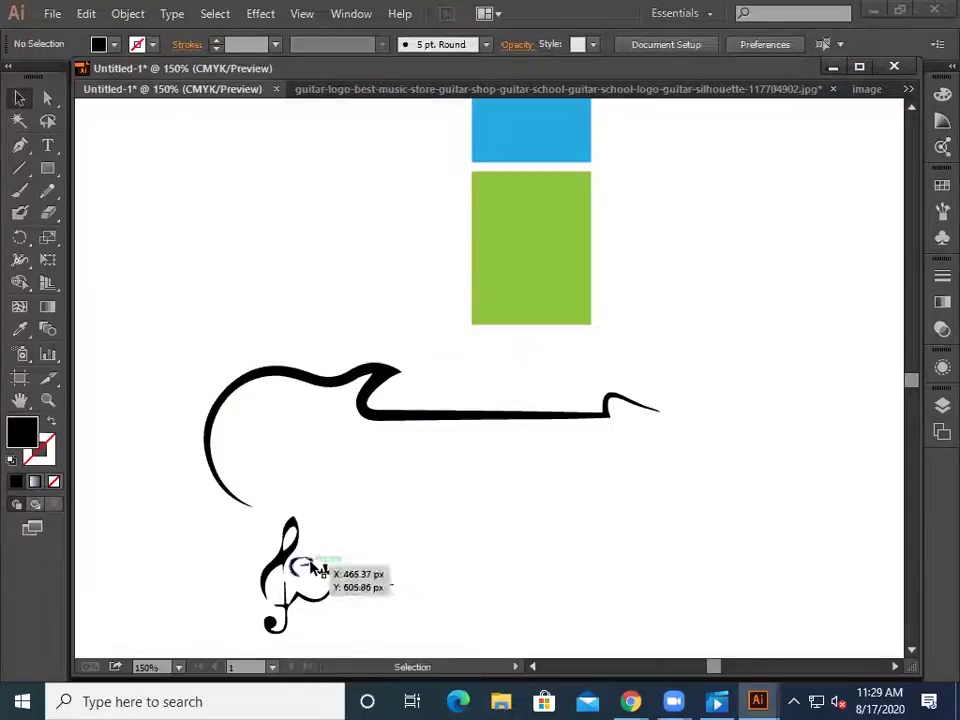
- Delete the leftover lettering fragments beside the treble clef
mouse_move(300, 570)
mouse_down()
mouse_move(370, 565)
mouse_move(428, 587)
mouse_move(326, 568)
mouse_move(334, 588)
mouse_move(366, 562)
mouse_up()
click(426, 583)
key(Delete)
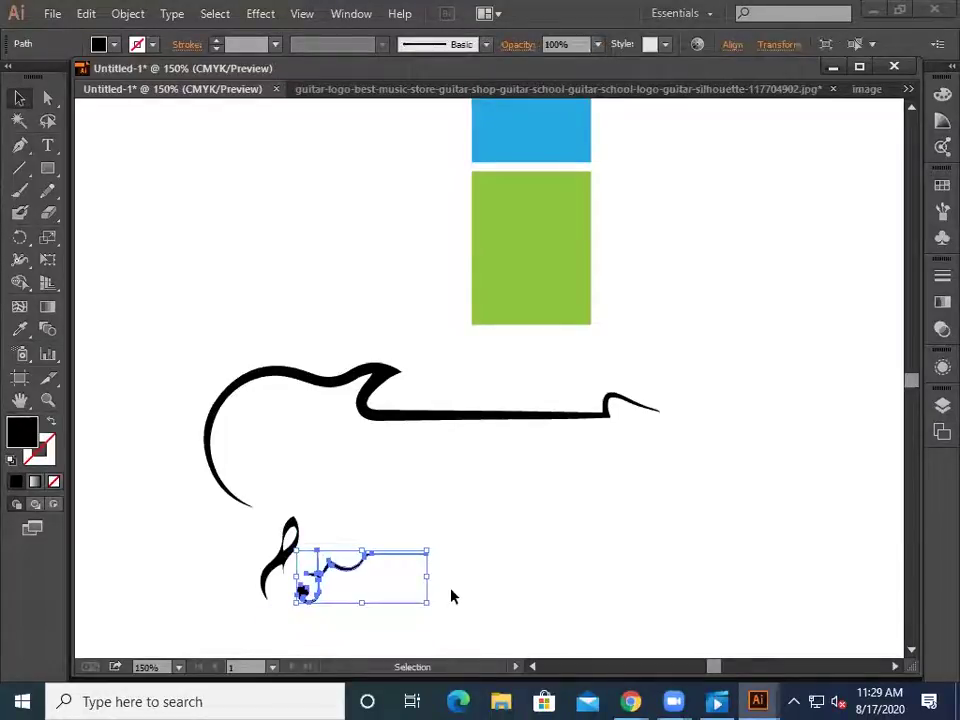
- Undo the last move of the clef's lower part with the attached guitar line
click(451, 597)
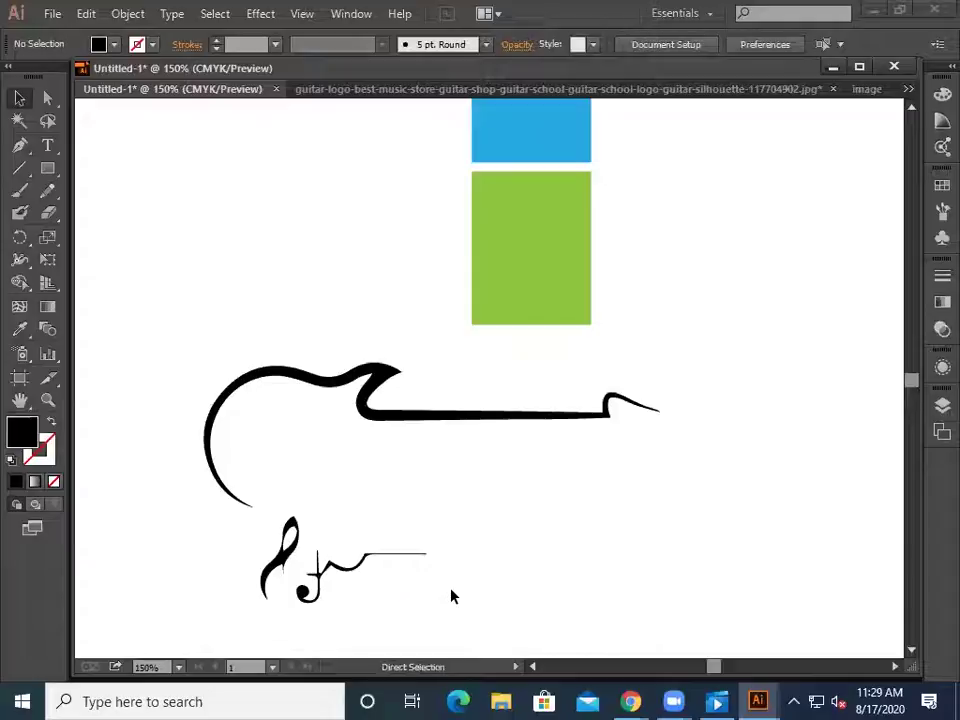
key(ctrl+z)
key(ctrl+z)
click(467, 594)
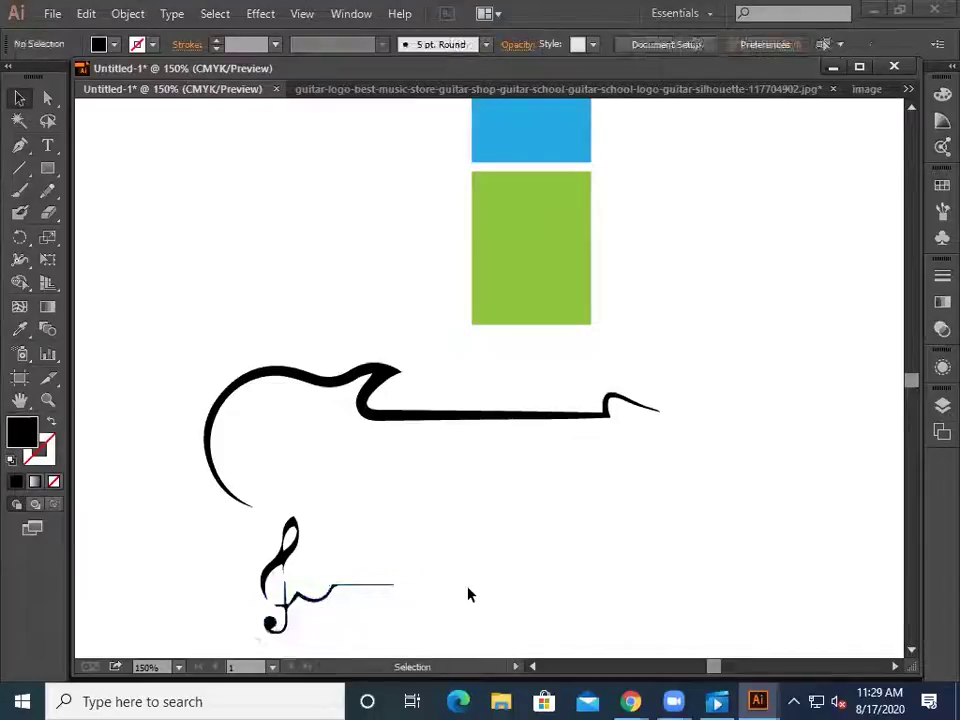
- Draw a black rectangle covering the thin guitar line to the right of the clef's stem
click(48, 167)
scroll(258, 330, down, 5)
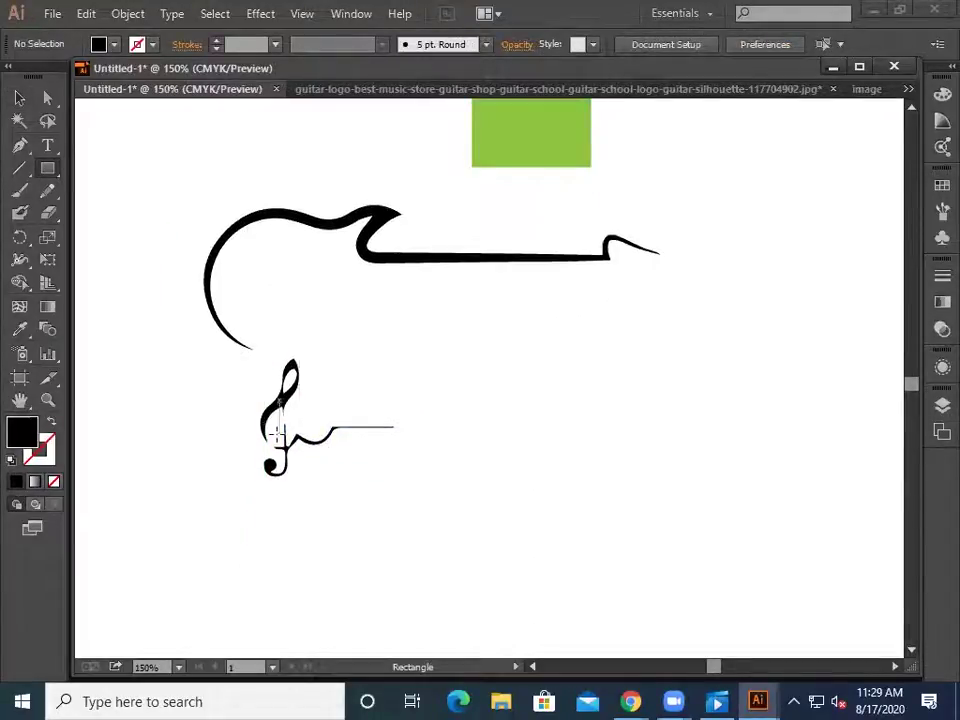
drag(290, 417, 399, 476)
click(19, 98)
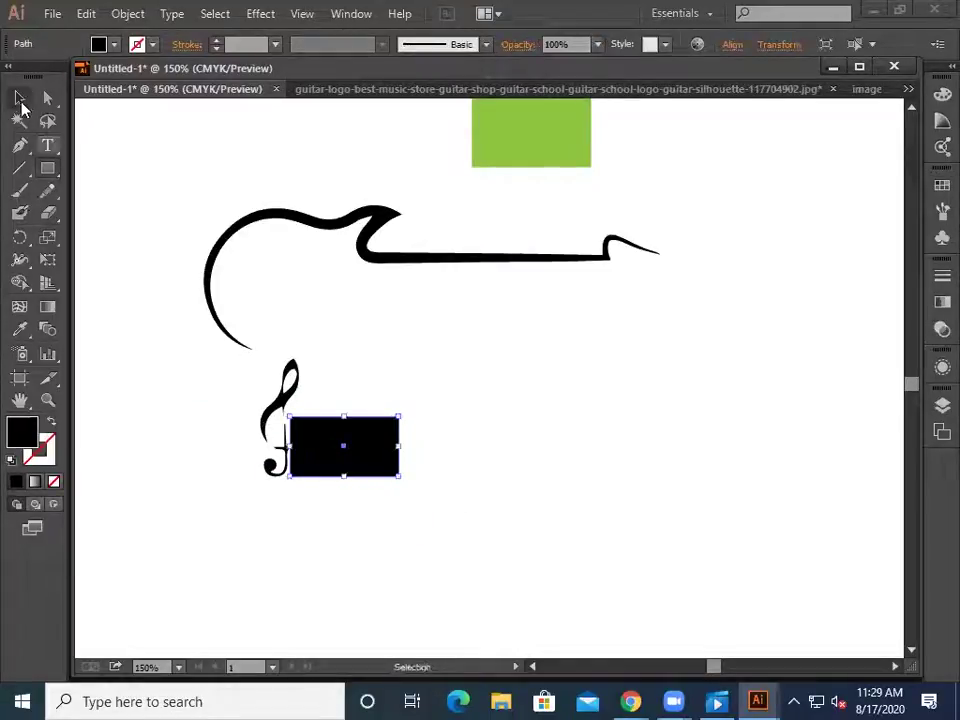
click(206, 469)
- Nudge the black rectangle left until its edge meets the clef's stem
click(364, 461)
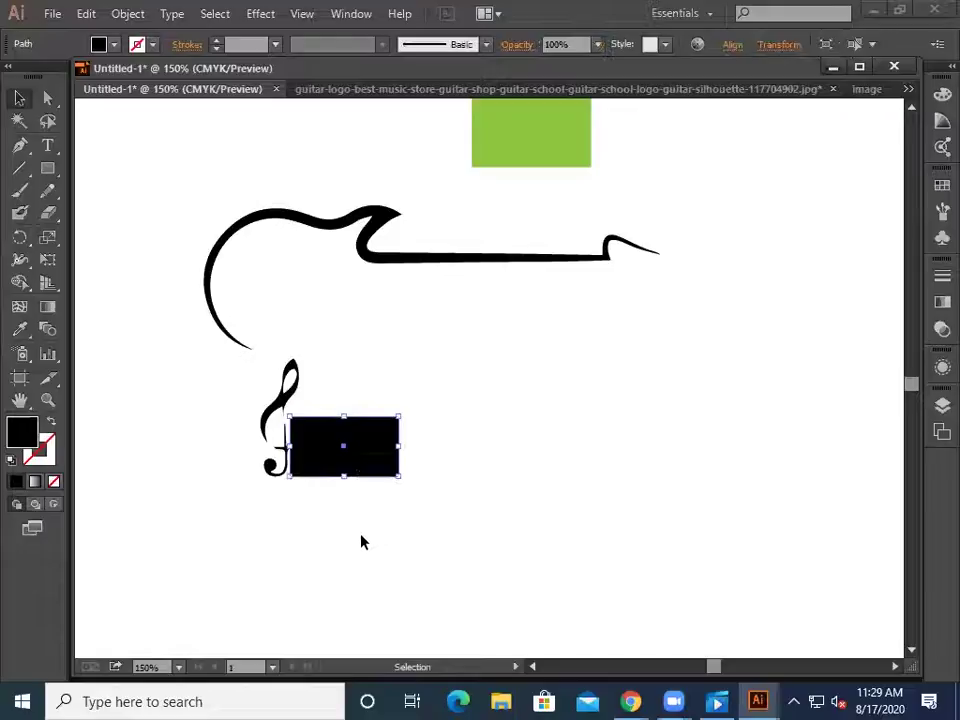
key(Left)
key(Left)
click(375, 510)
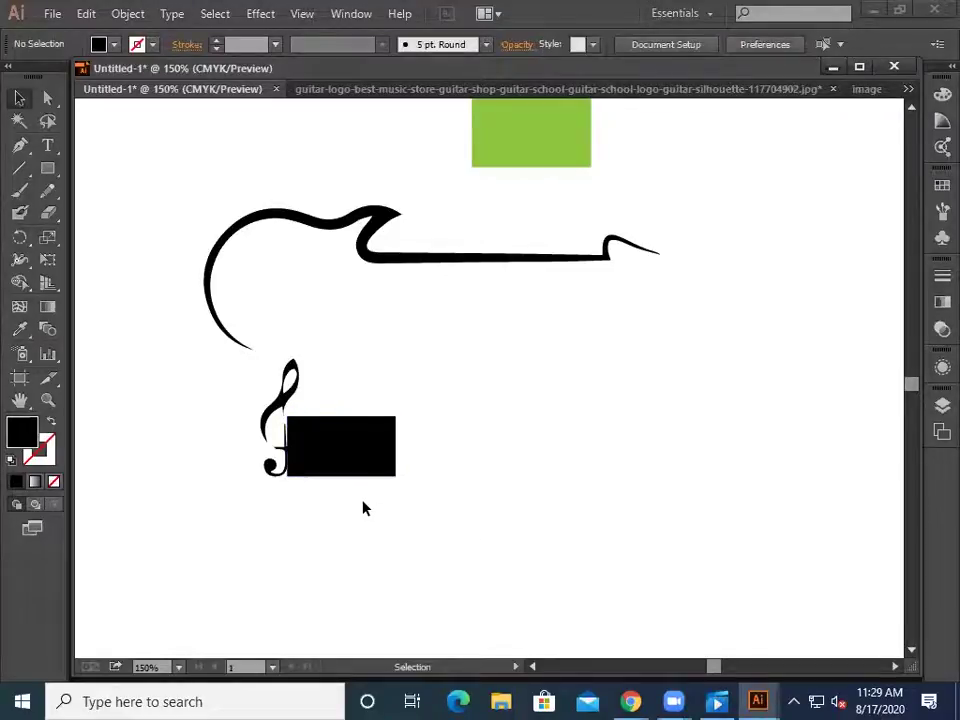
click(390, 472)
key(Left)
click(516, 519)
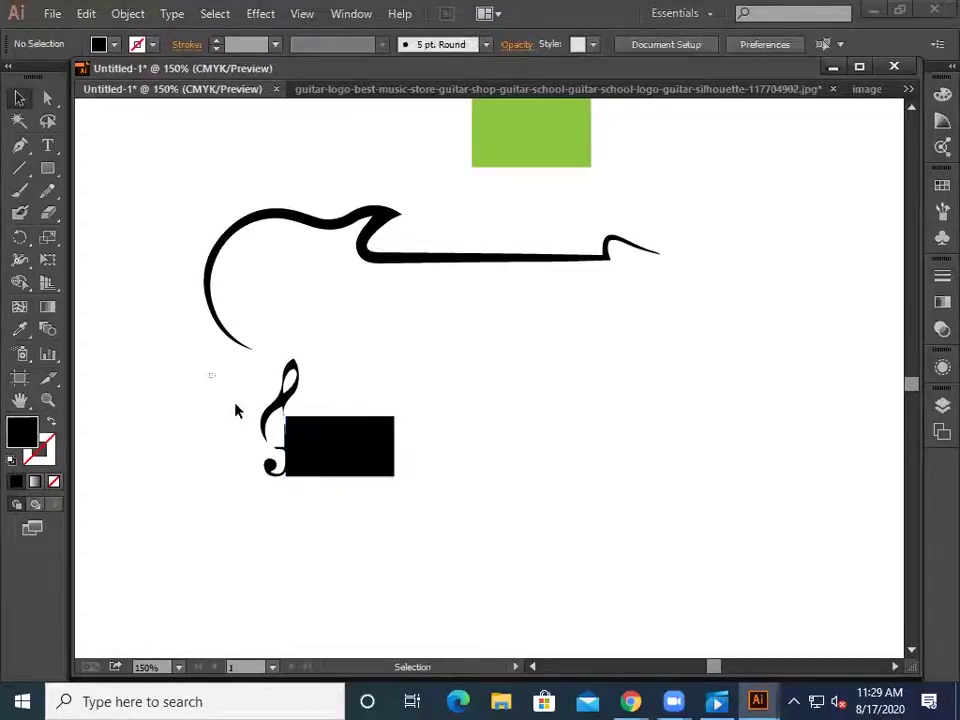
- Remove the rectangle and the guitar line under it from the clef with the Shape Builder tool
drag(238, 411, 420, 534)
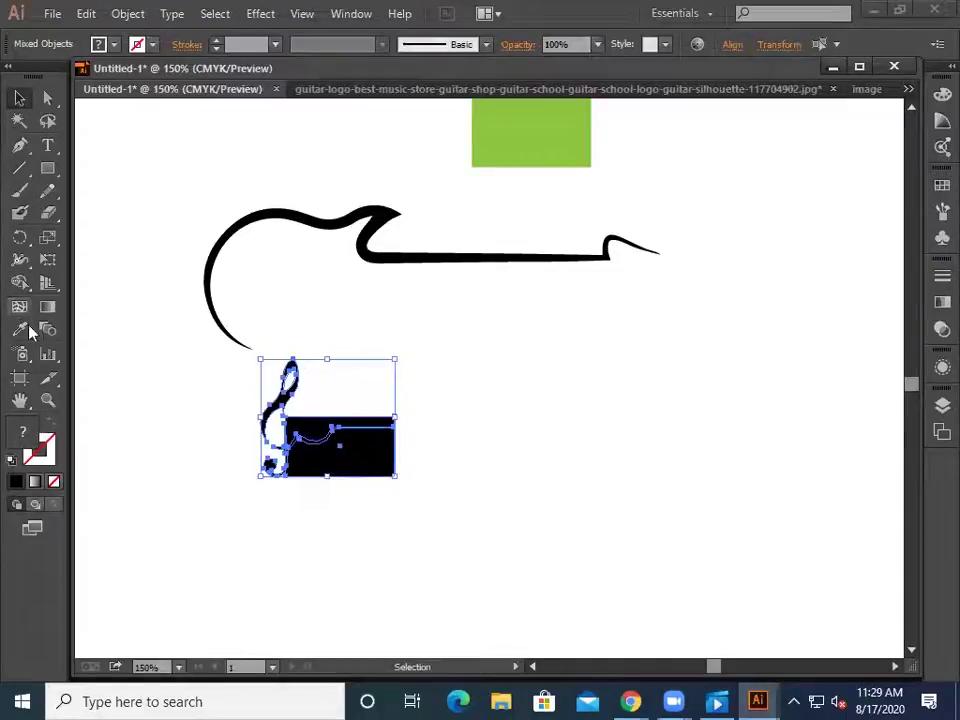
click(19, 282)
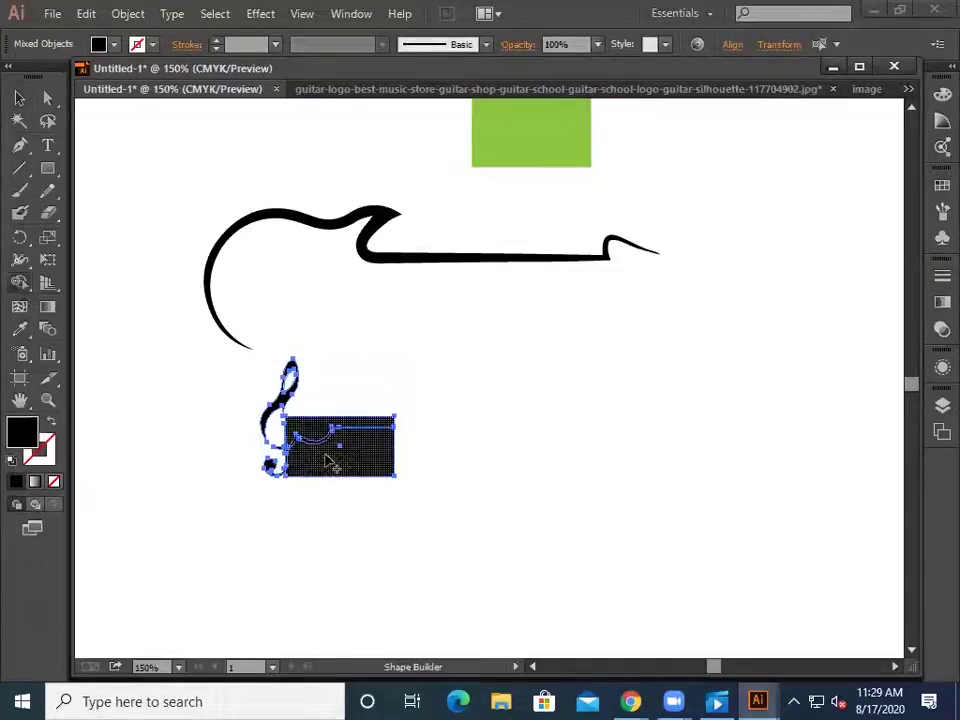
alt+click(330, 460)
click(19, 97)
click(99, 364)
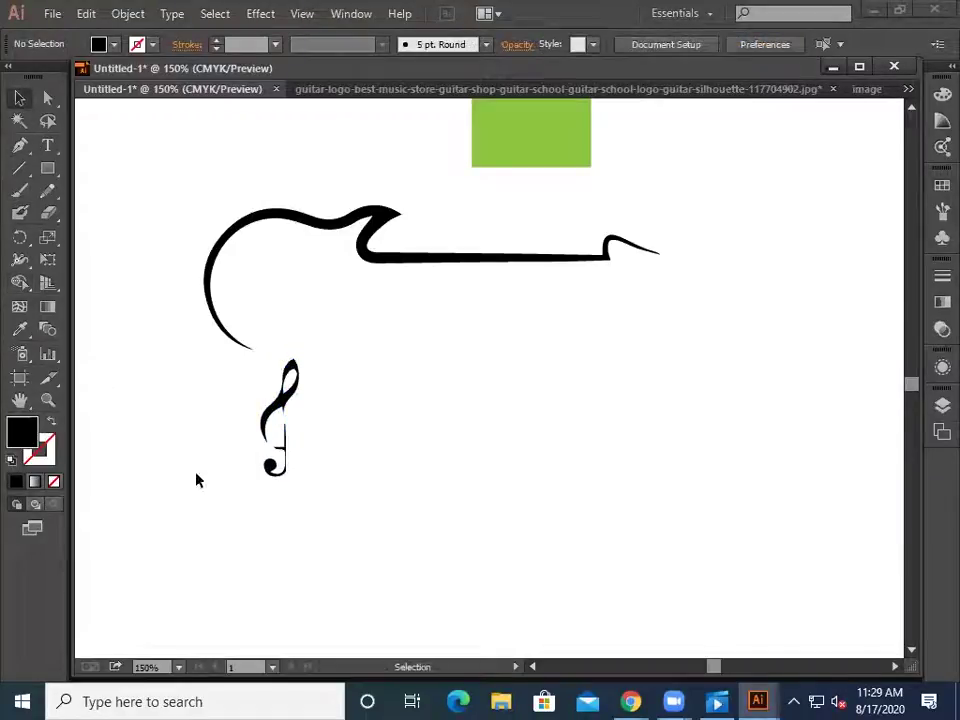
- Draw a tall, thin black vertical rectangle to the right of the clef
click(47, 168)
drag(407, 395, 412, 583)
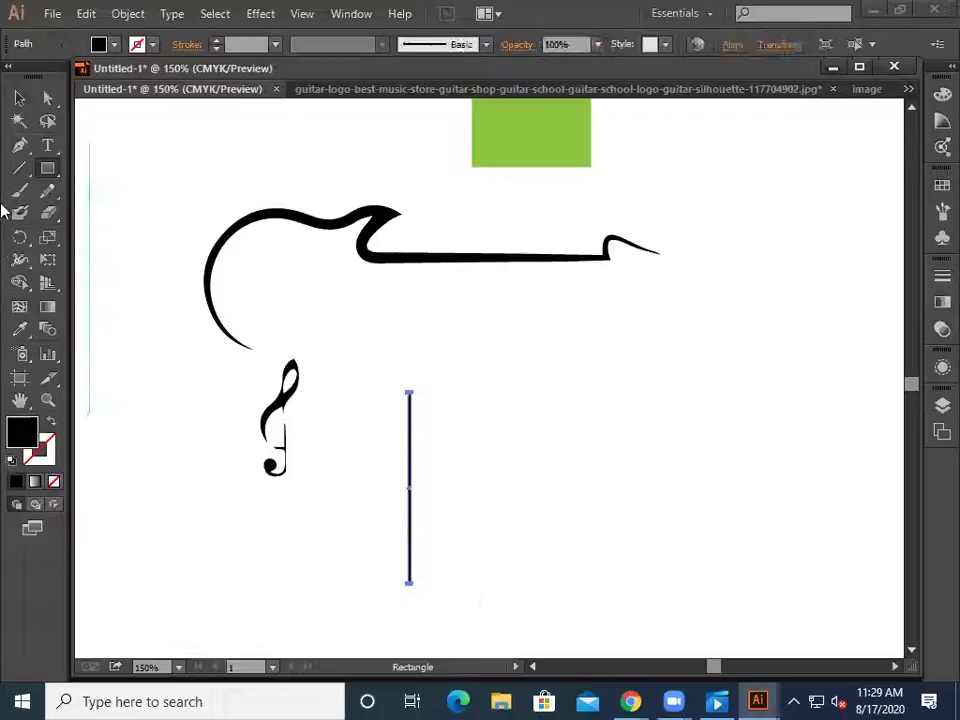
click(17, 103)
click(371, 514)
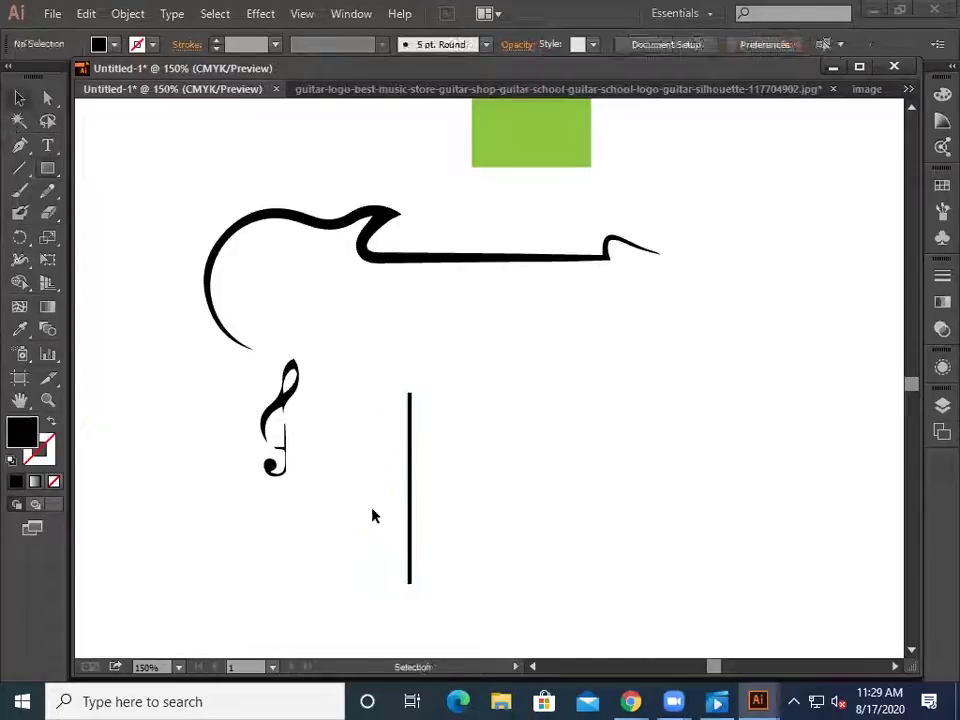
- Narrow the vertical bar to a thin line and move it onto the clef's stem
click(408, 552)
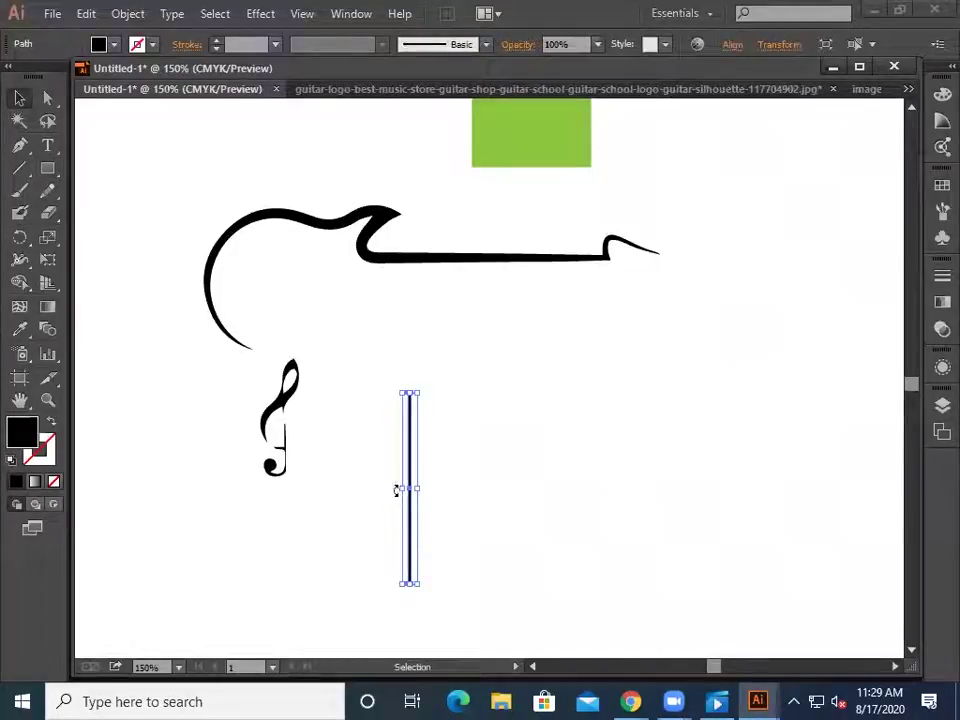
drag(397, 490, 404, 490)
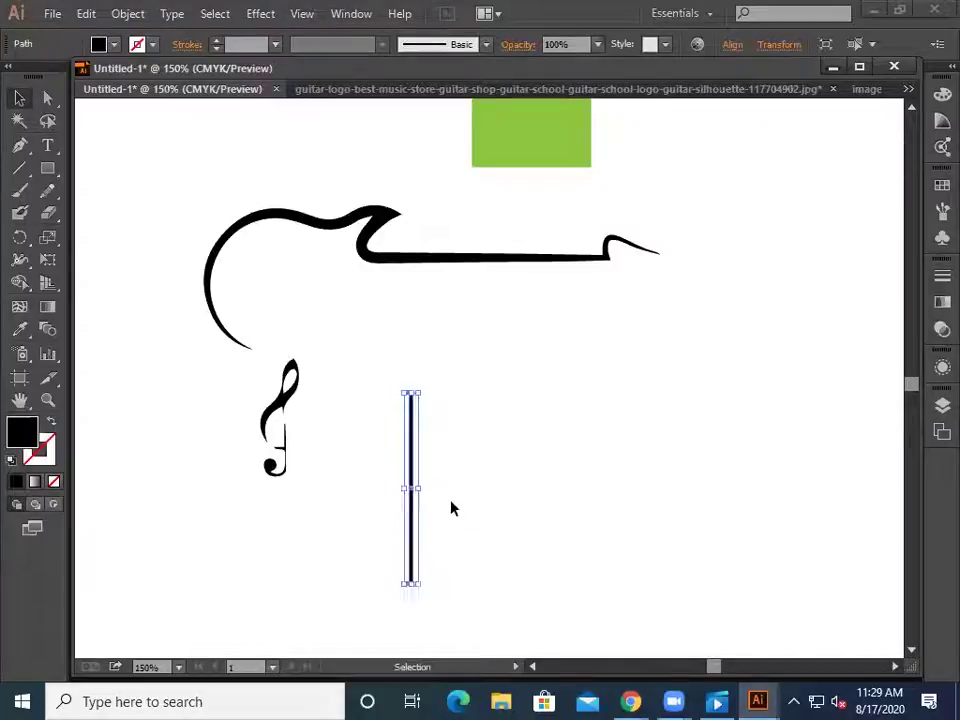
click(425, 531)
click(411, 527)
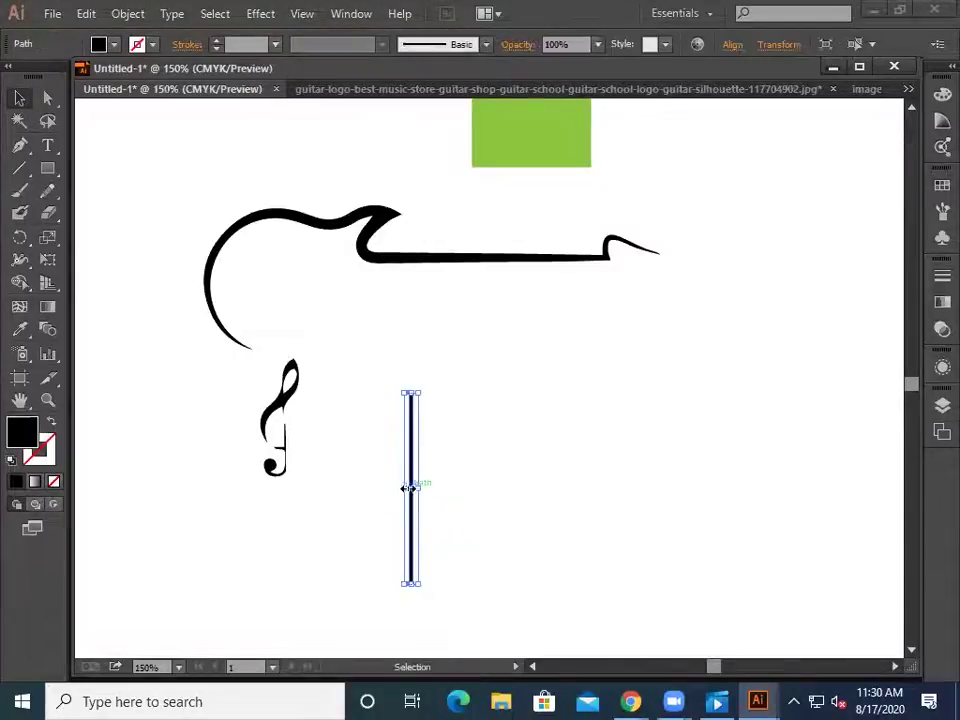
drag(400, 487, 408, 489)
click(420, 544)
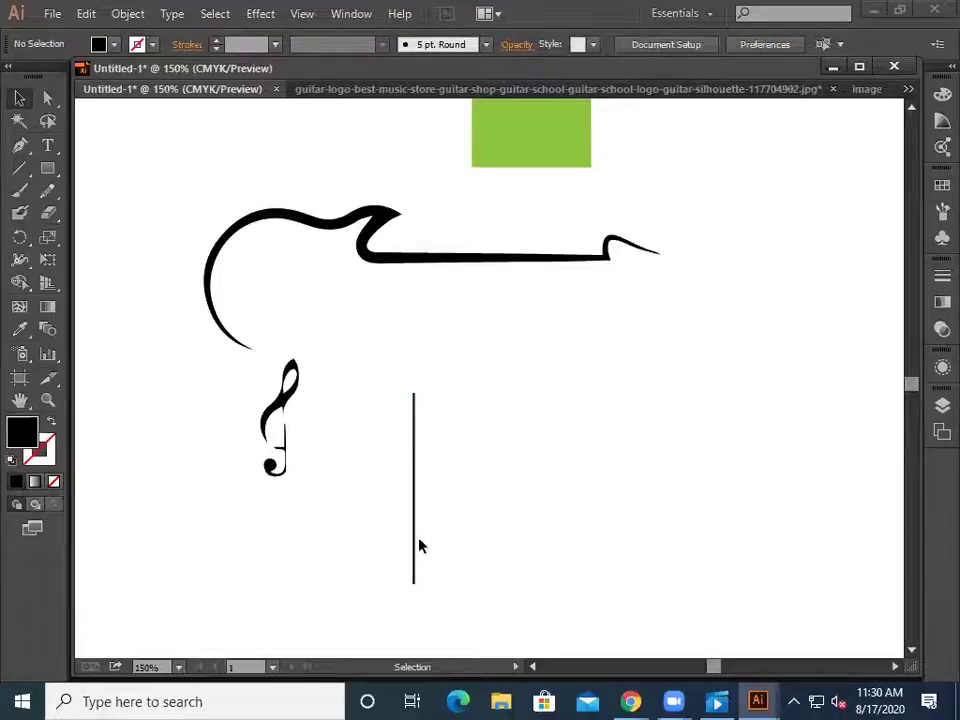
drag(420, 544, 287, 544)
click(324, 568)
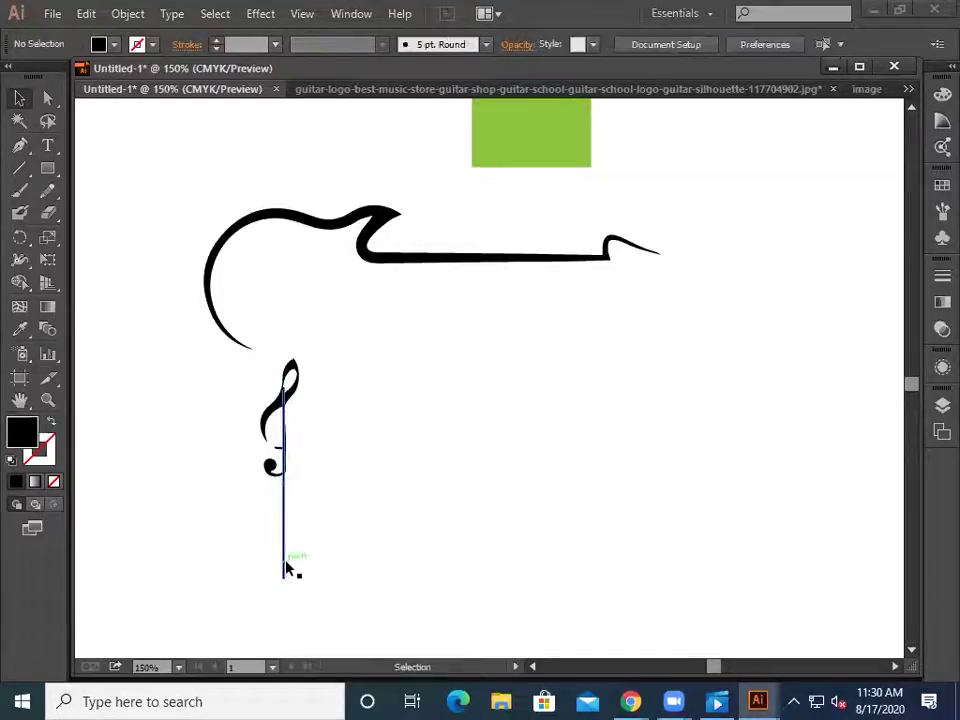
- Align the thin vertical bar with the clef's stem and shorten it to end at the lower curl
click(285, 574)
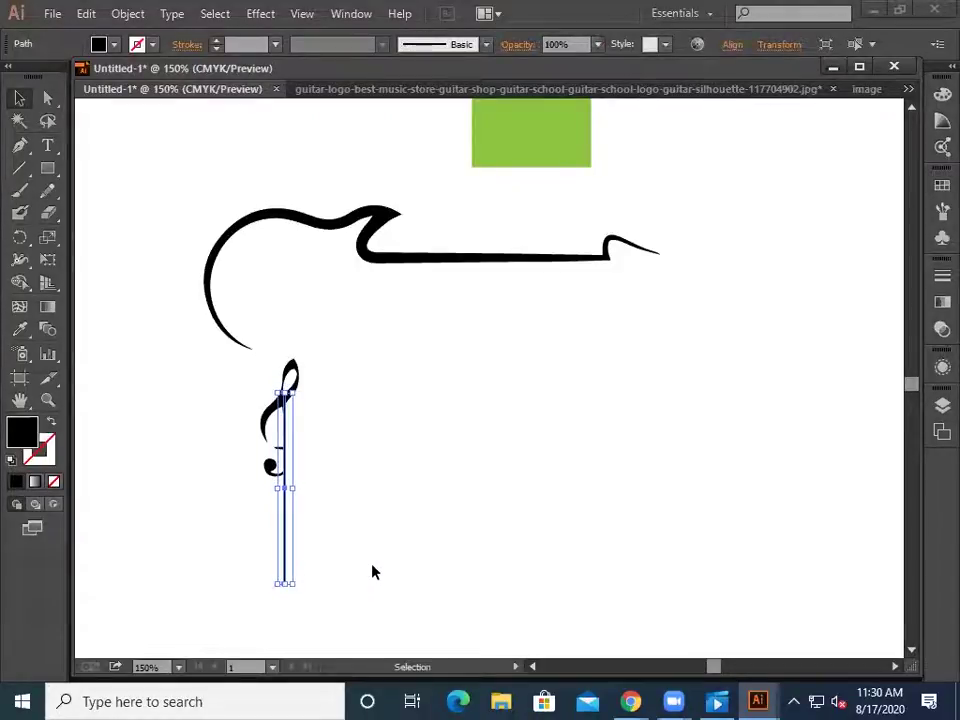
click(373, 570)
click(285, 580)
drag(284, 584, 284, 472)
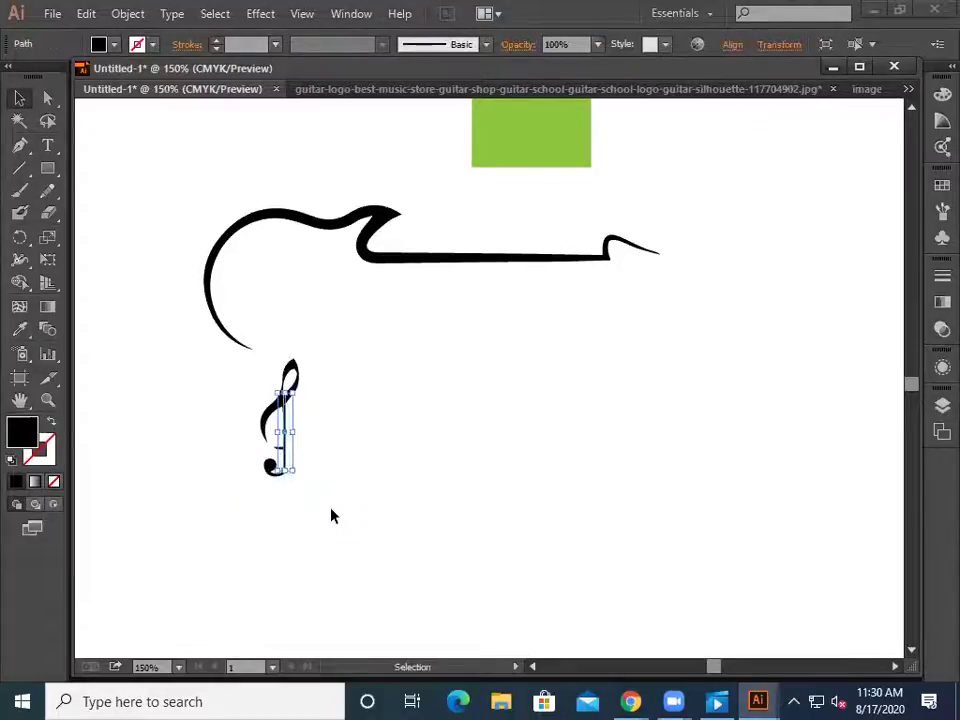
click(334, 517)
scroll(350, 535, up, 1)
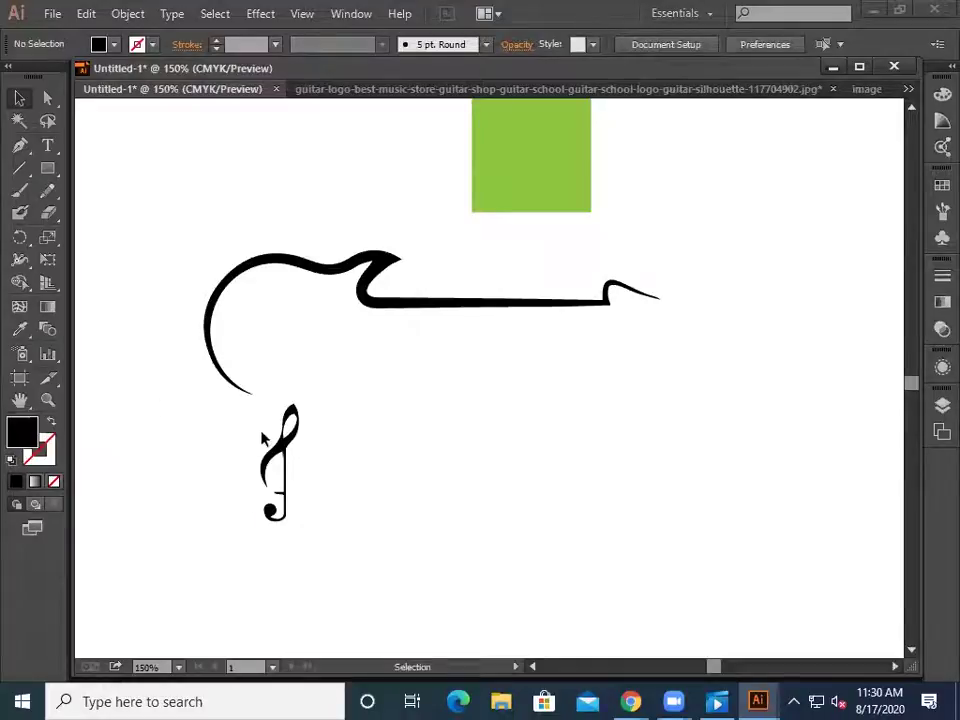
- Move the whole treble clef to below the guitar's neck and enlarge it to about 79 by 242 px
click(19, 145)
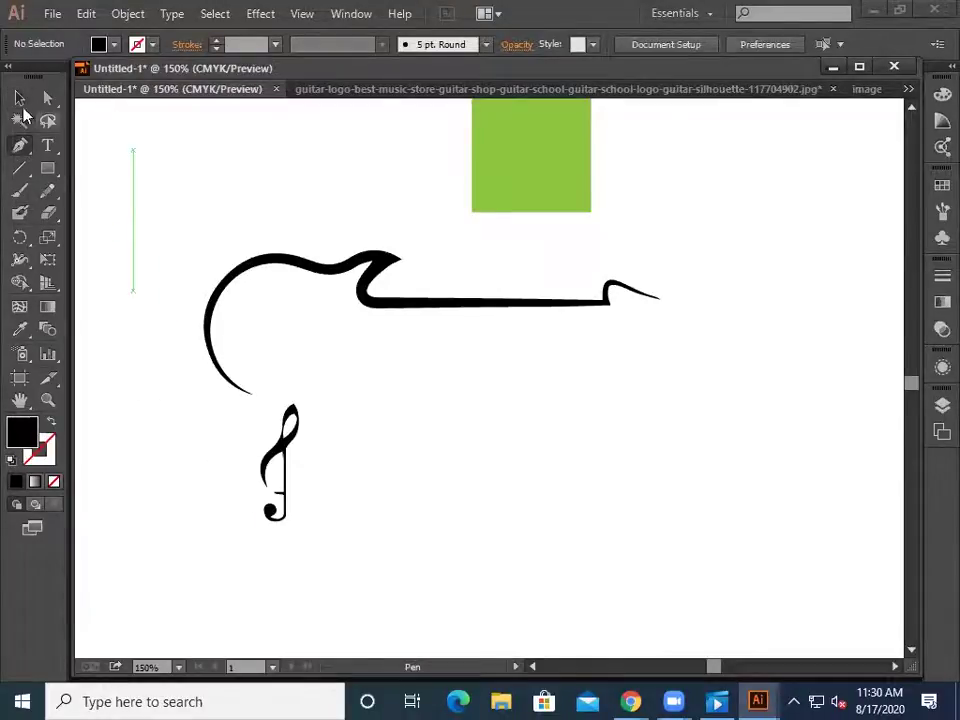
click(20, 98)
drag(193, 414, 318, 498)
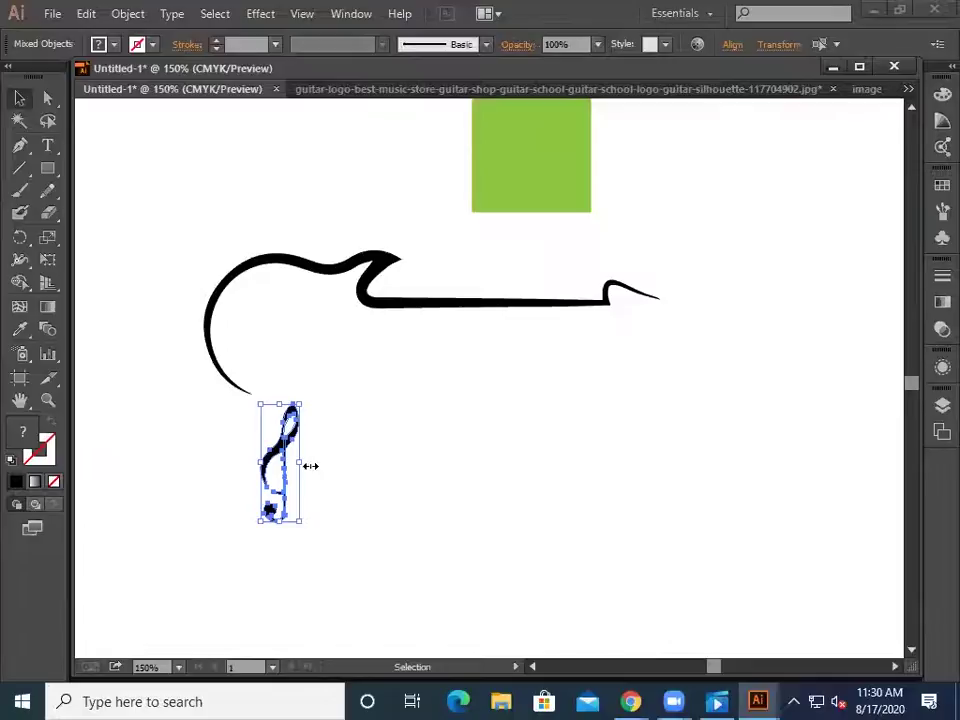
drag(262, 422, 381, 339)
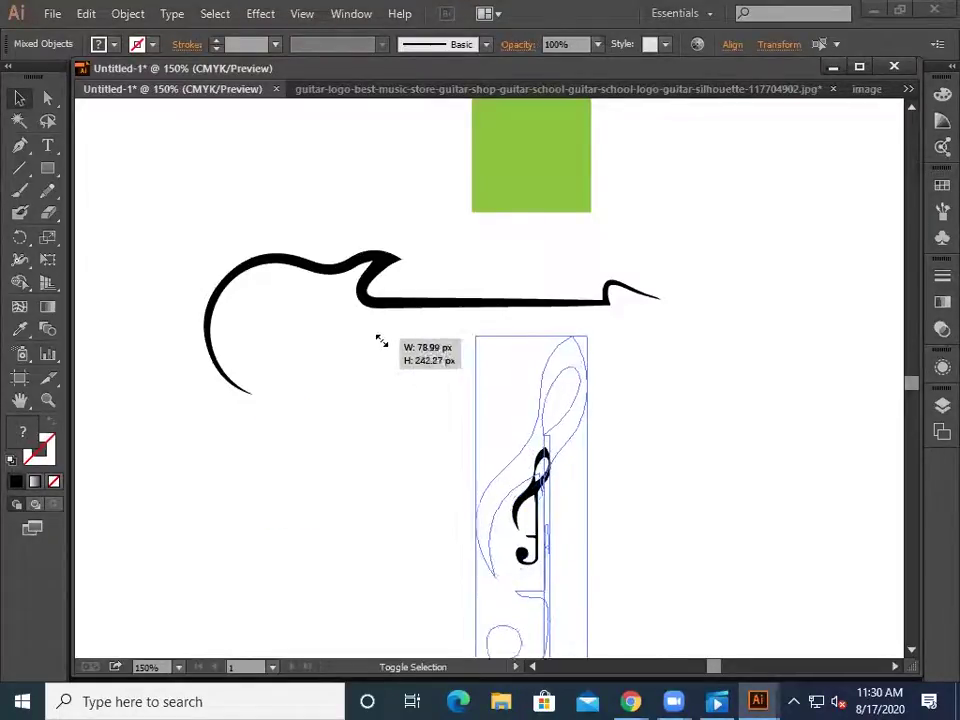
click(603, 465)
scroll(612, 520, down, 1)
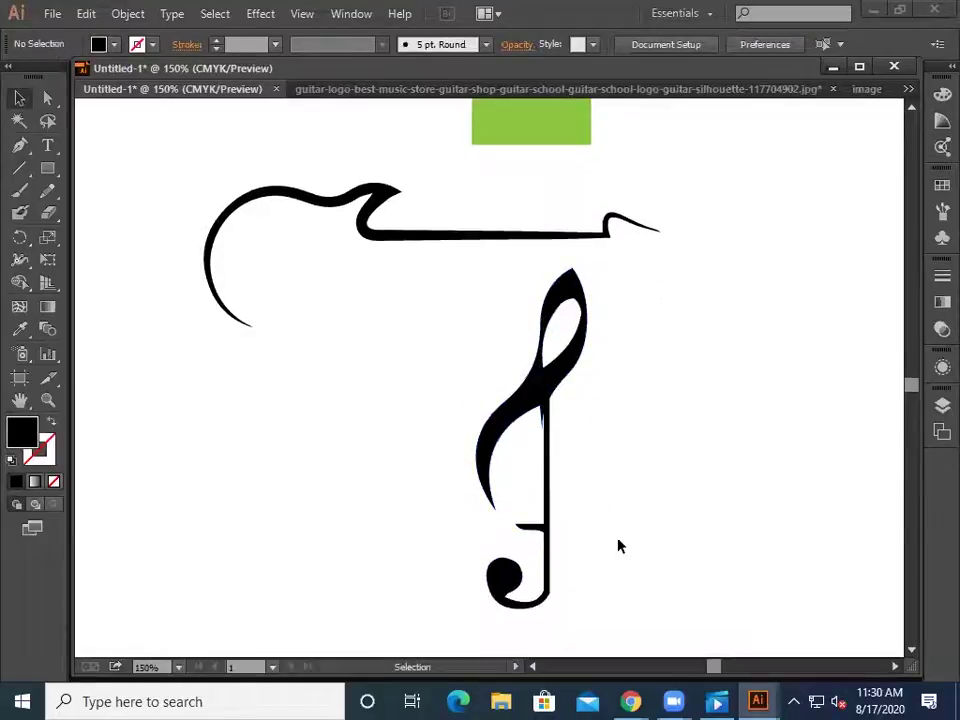
- Draw a thin black horizontal rectangle across the clef's lower stem, starting at the short stub
click(47, 168)
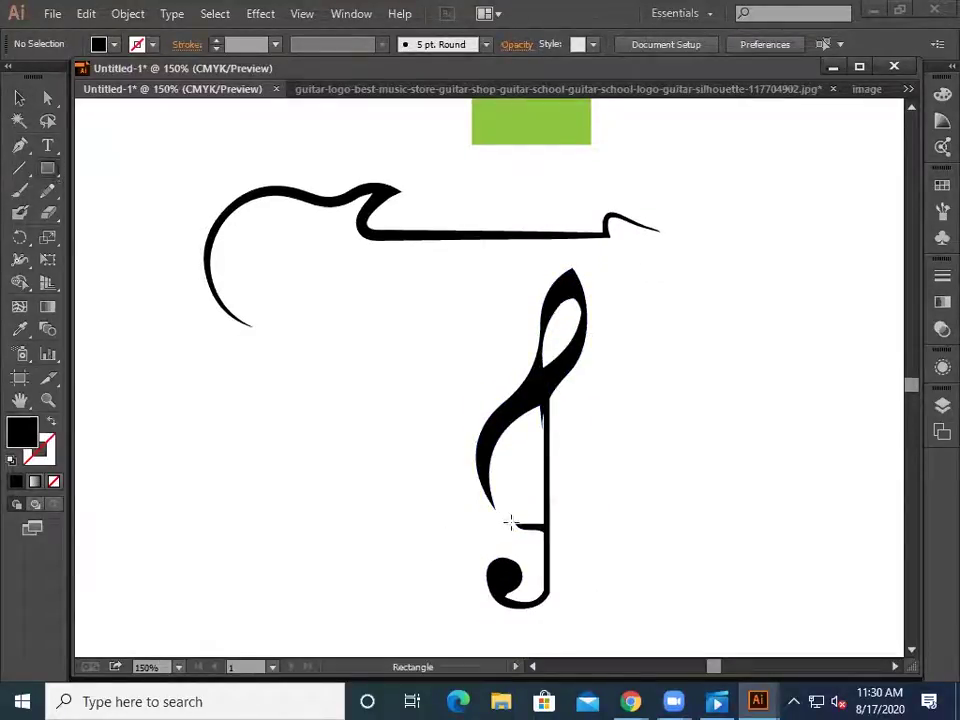
drag(515, 523, 591, 532)
click(19, 98)
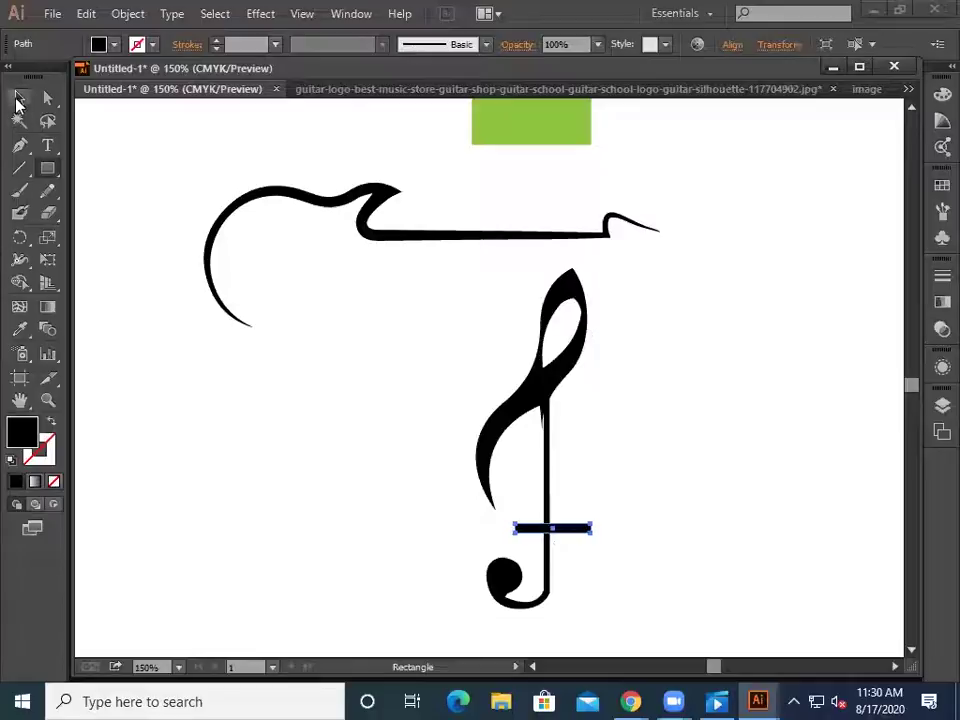
click(148, 293)
- Make the horizontal crossbar thinner and nudge it into line with the short stub on the clef's stem
drag(585, 530, 552, 533)
click(585, 582)
click(563, 537)
click(585, 549)
click(583, 537)
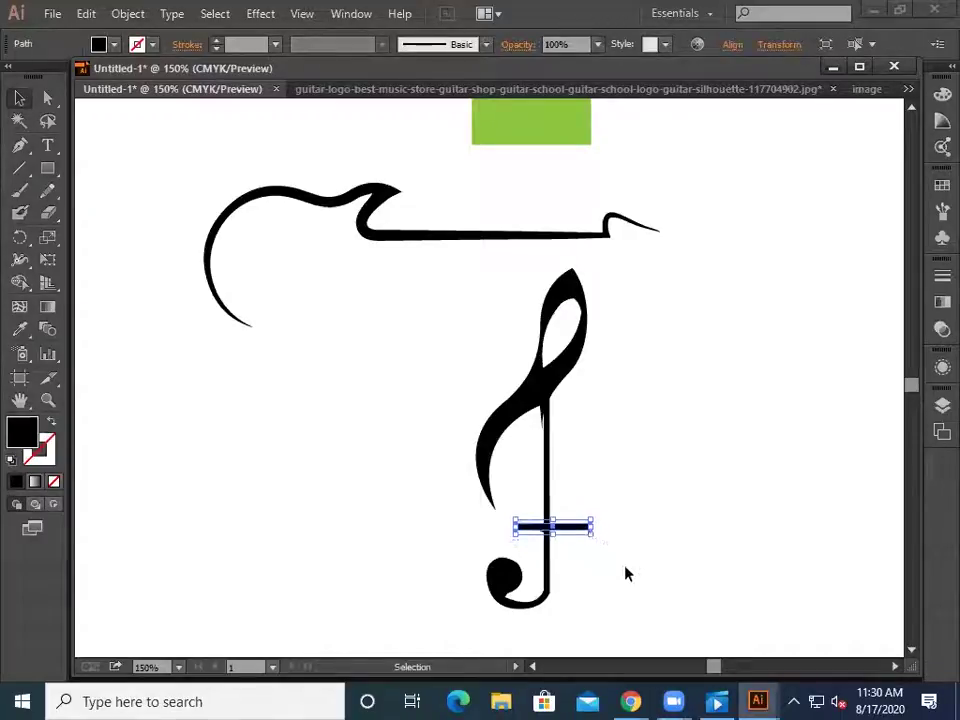
click(632, 574)
click(576, 530)
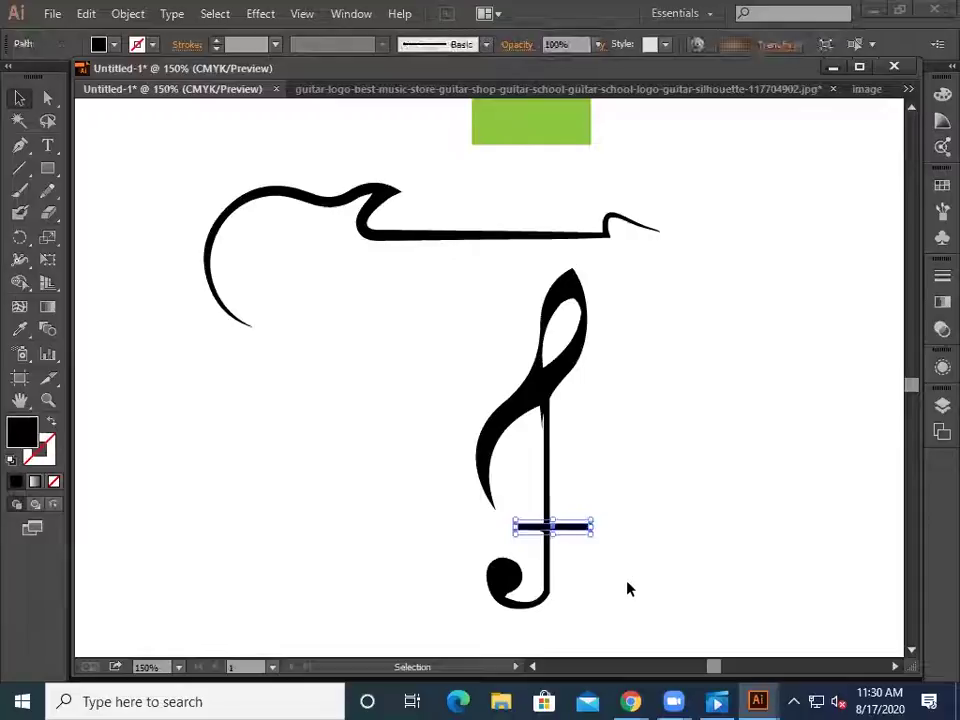
click(636, 593)
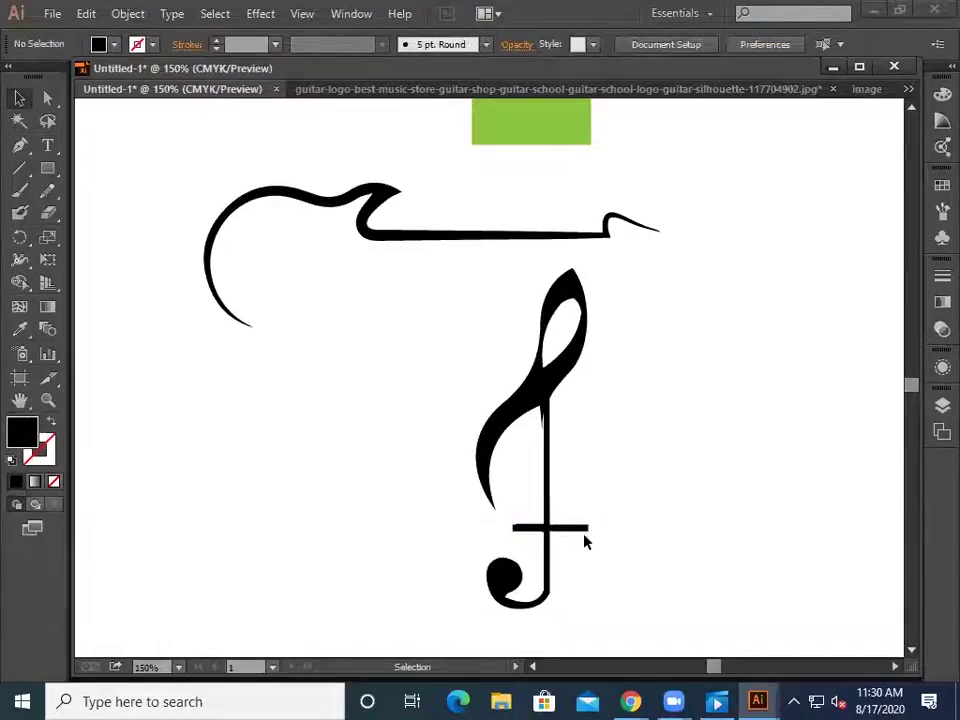
click(578, 530)
click(615, 598)
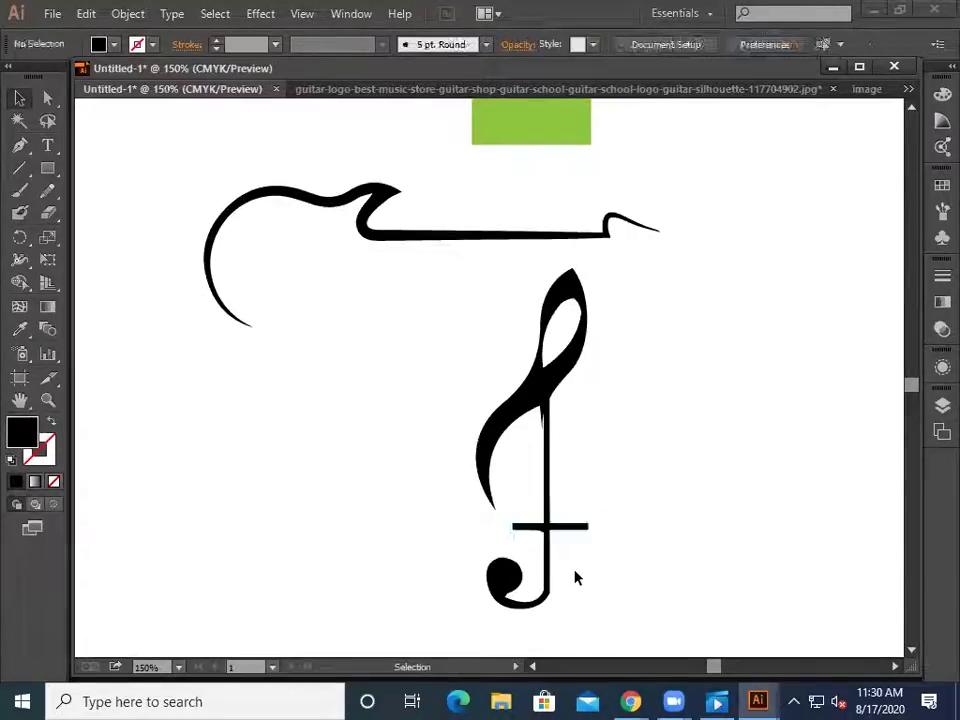
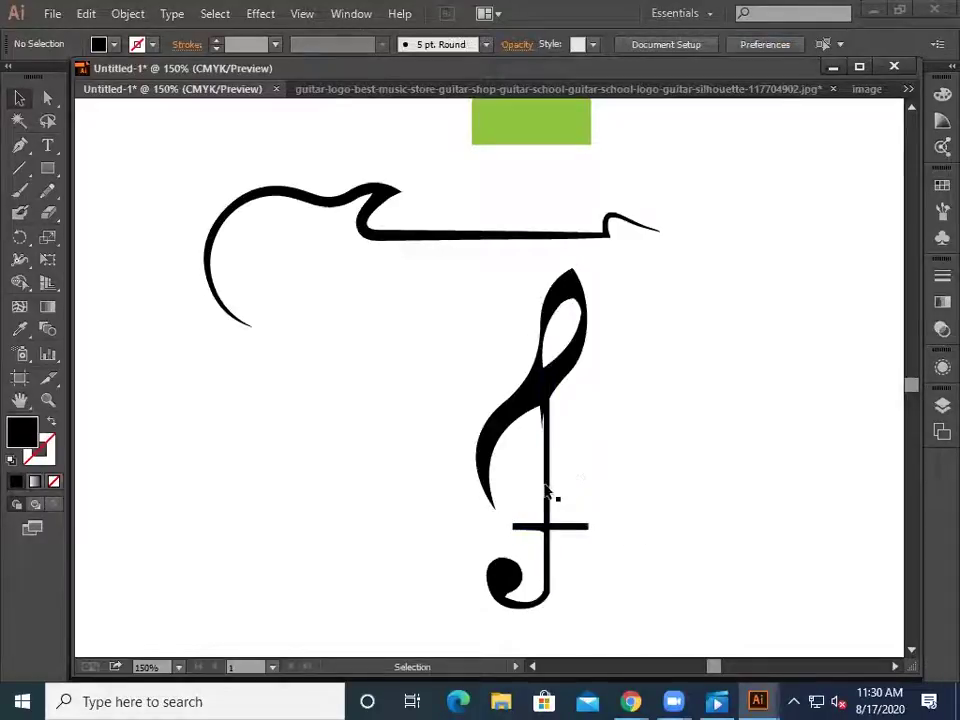
- Nudge the clef's stem and lower curl slightly left to meet the upper loop's inner edge
drag(537, 571, 546, 596)
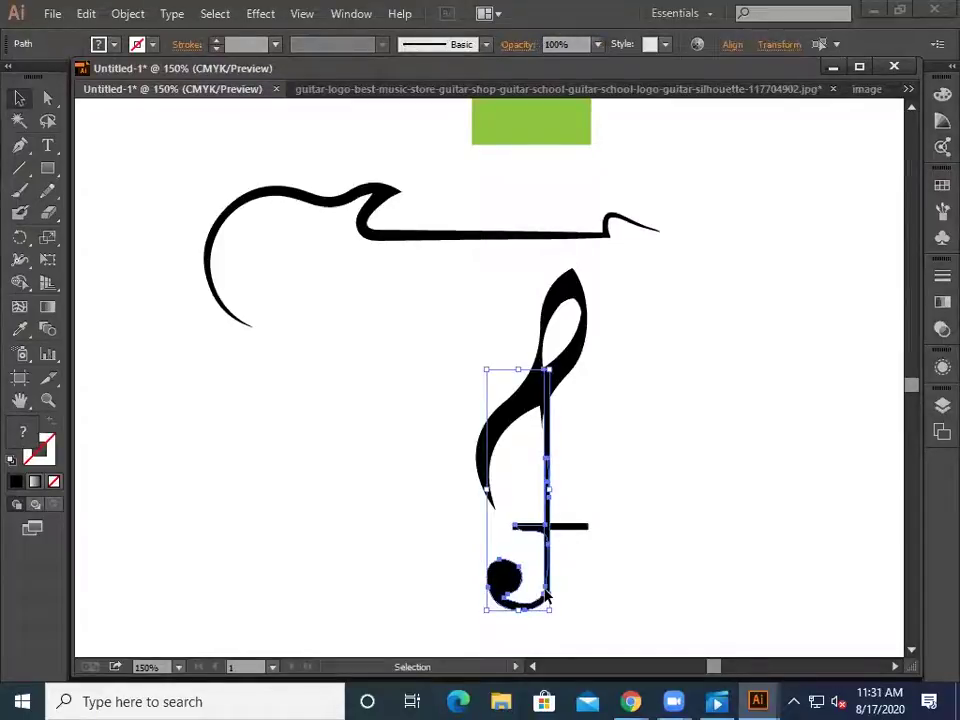
key(Left)
key(Left)
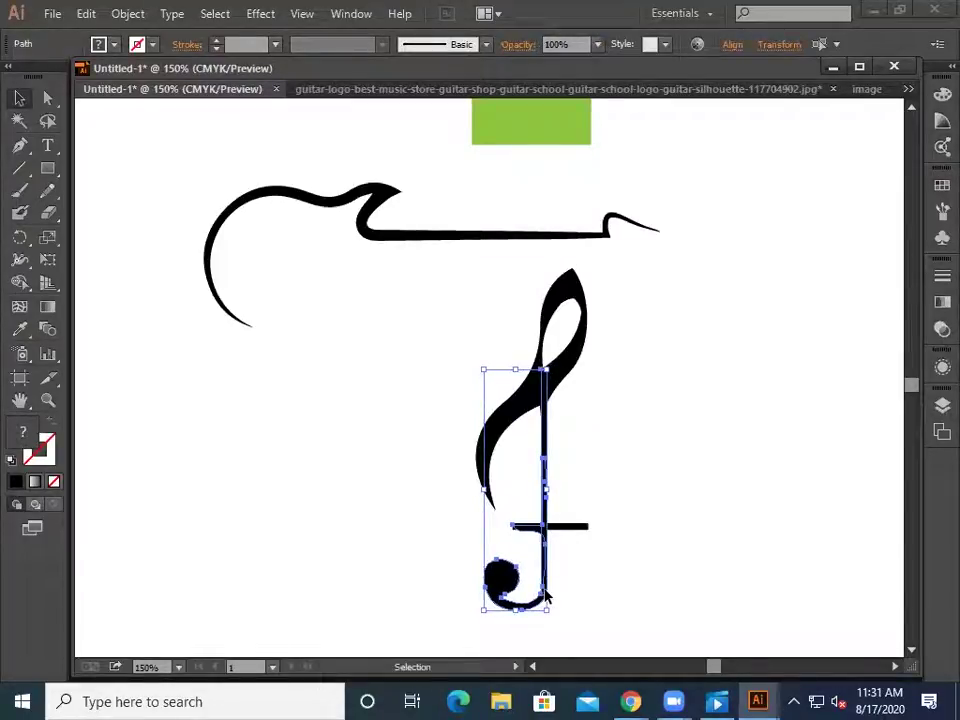
key(ctrl+shift+a)
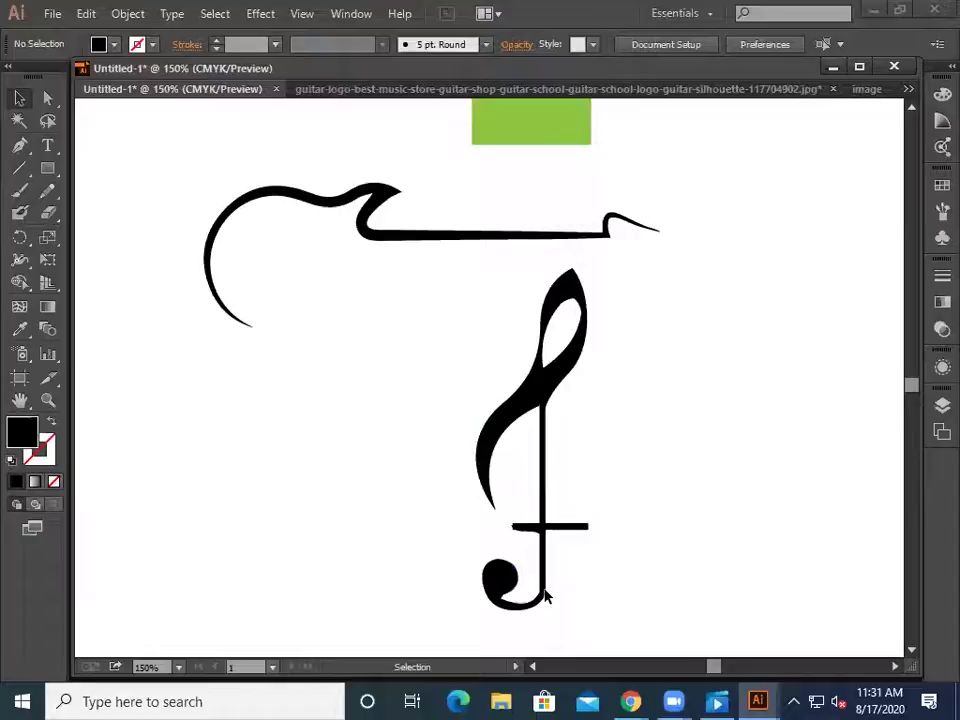
- Nudge the horizontal crossbar slightly down and left so it covers the stub on the shifted stem
click(587, 528)
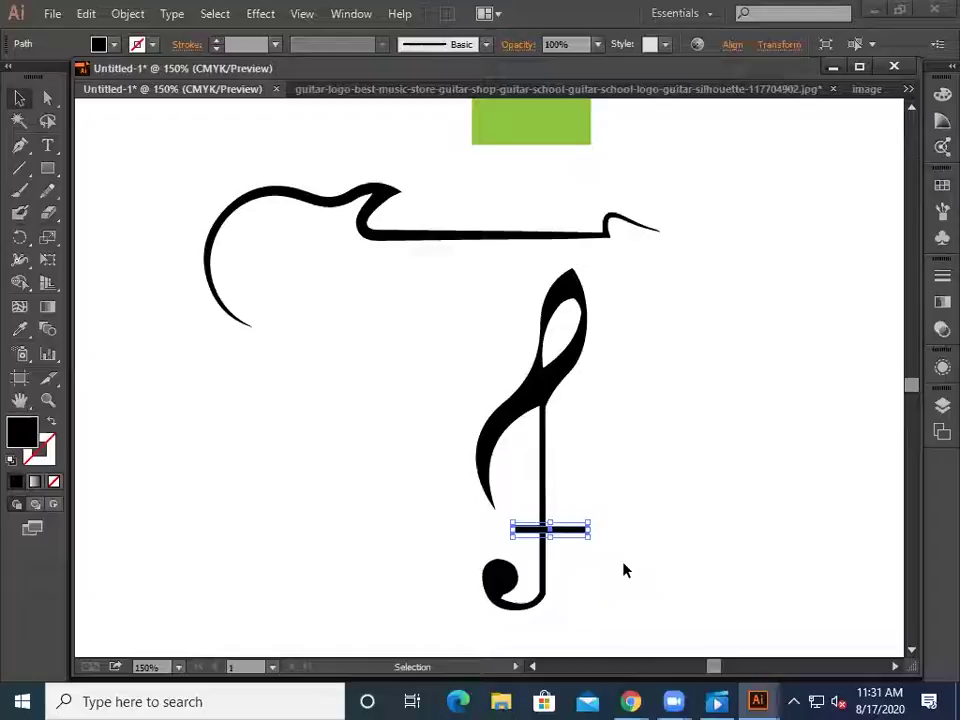
click(670, 576)
click(583, 533)
click(627, 567)
- Try to round off the clef's pointed upper tip with a curved shape drawn with the Pen tool
scroll(522, 437, up, 2)
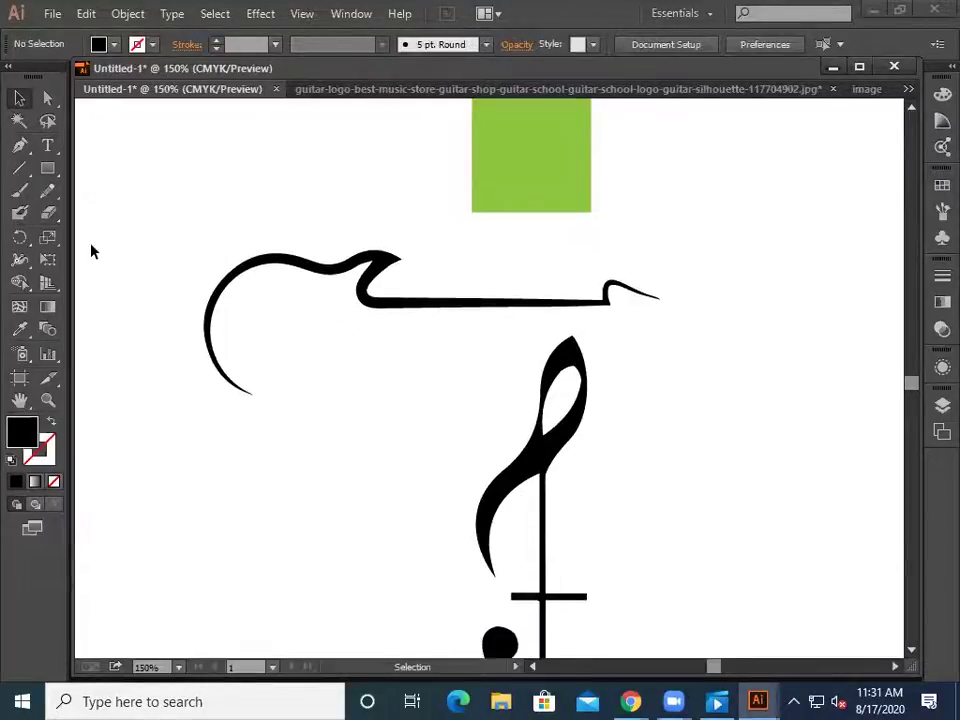
click(19, 145)
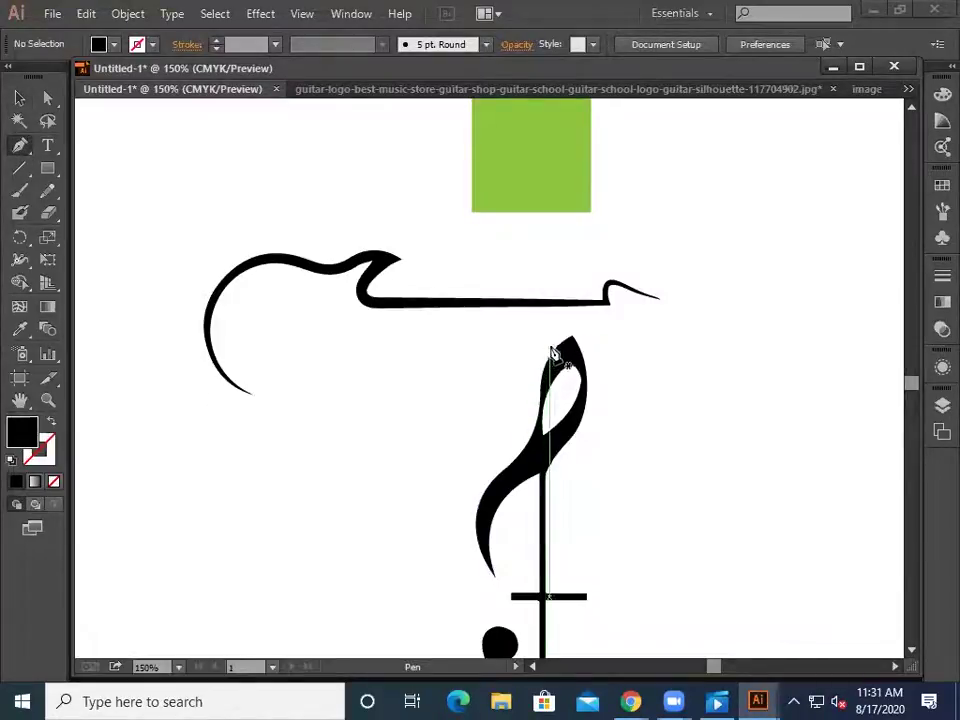
drag(562, 352, 579, 429)
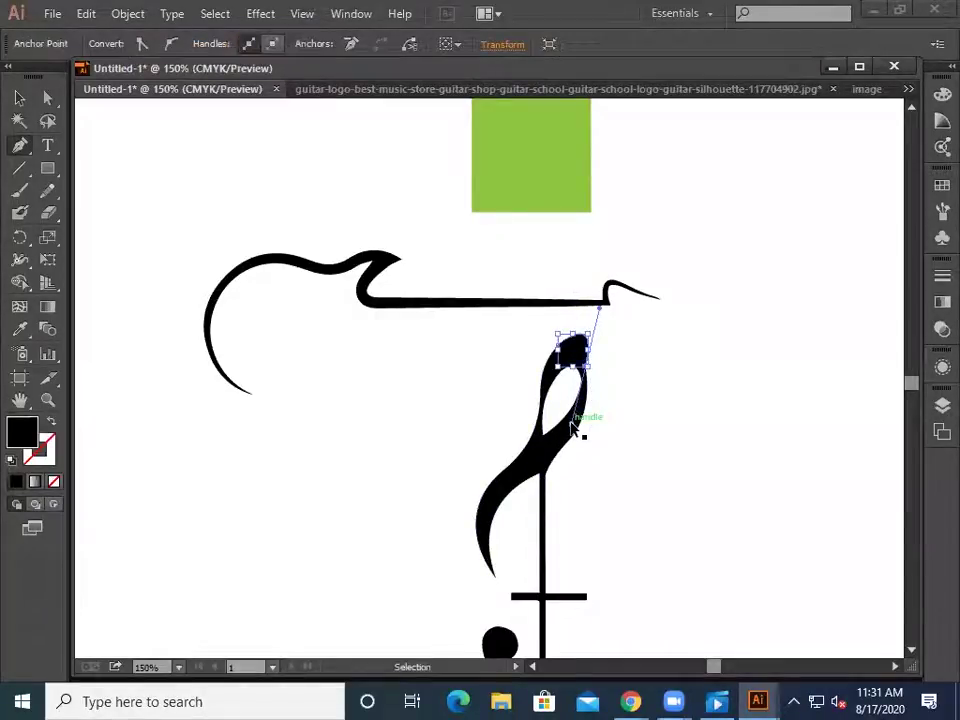
ctrl+click(580, 438)
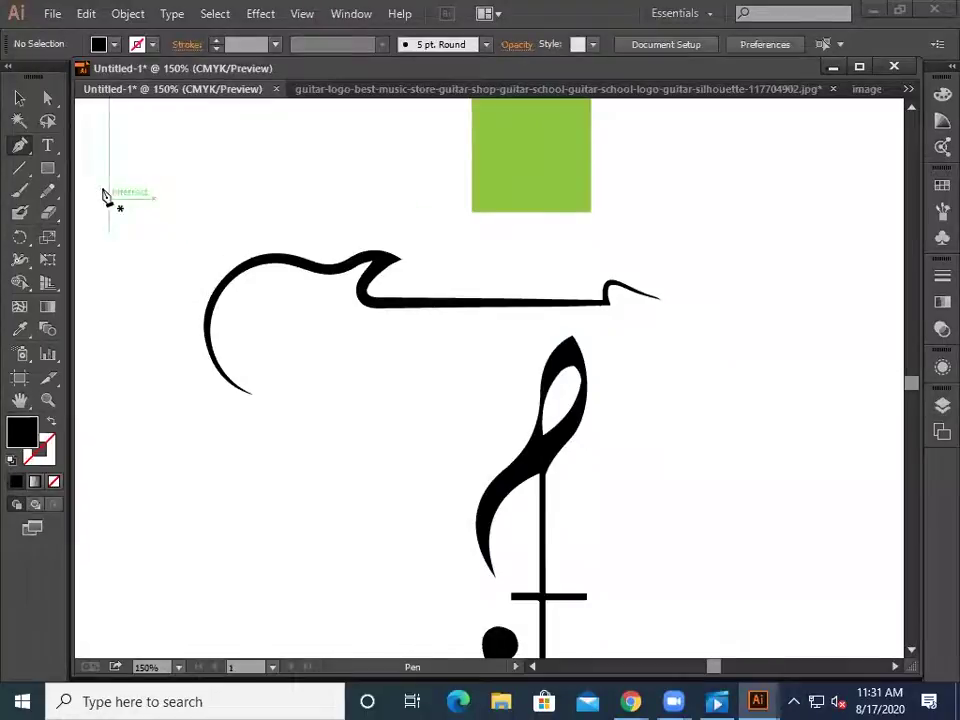
- Select all the pieces of the treble clef and bring up the Pathfinder operations
click(22, 100)
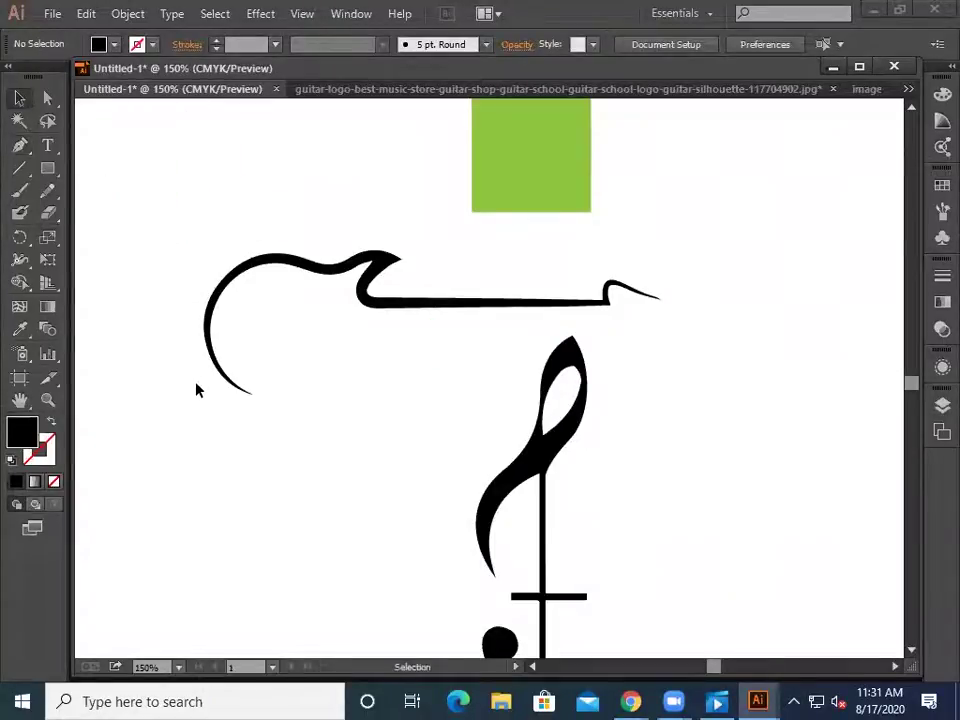
scroll(240, 395, down, 3)
drag(467, 294, 643, 589)
right_click(681, 487)
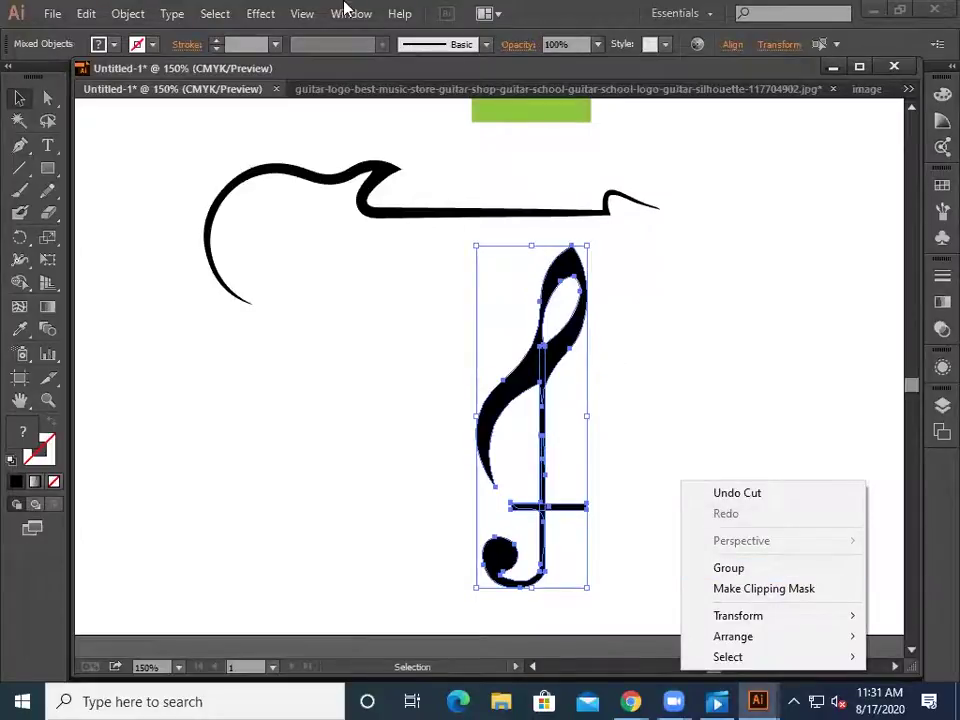
click(349, 13)
click(395, 591)
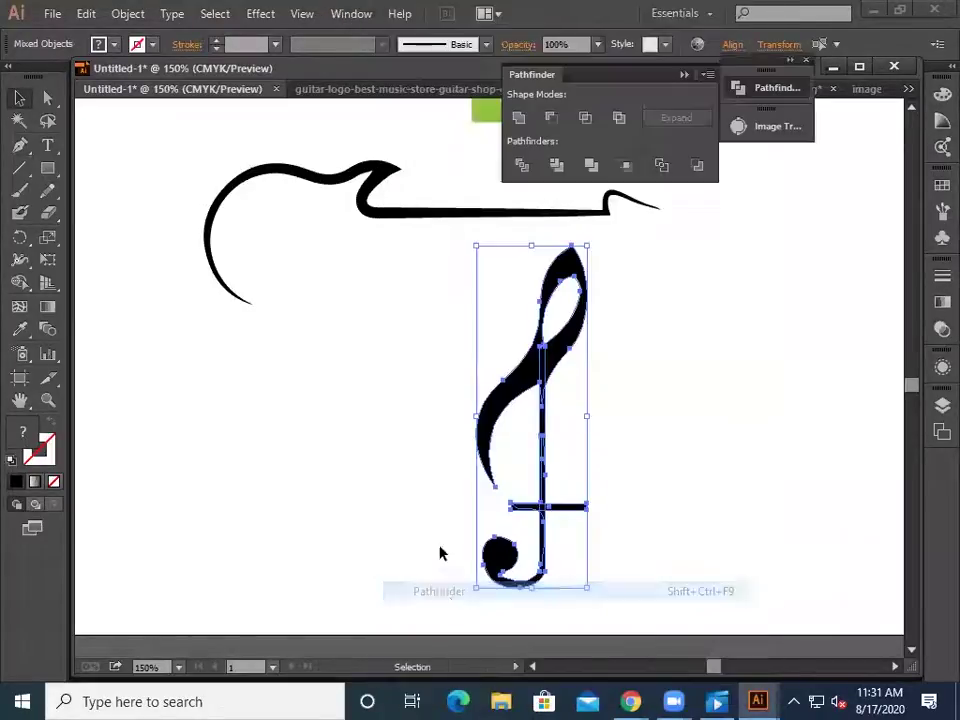
- Try to unite all the treble clef pieces at once into a single shape
click(518, 117)
click(660, 386)
click(563, 330)
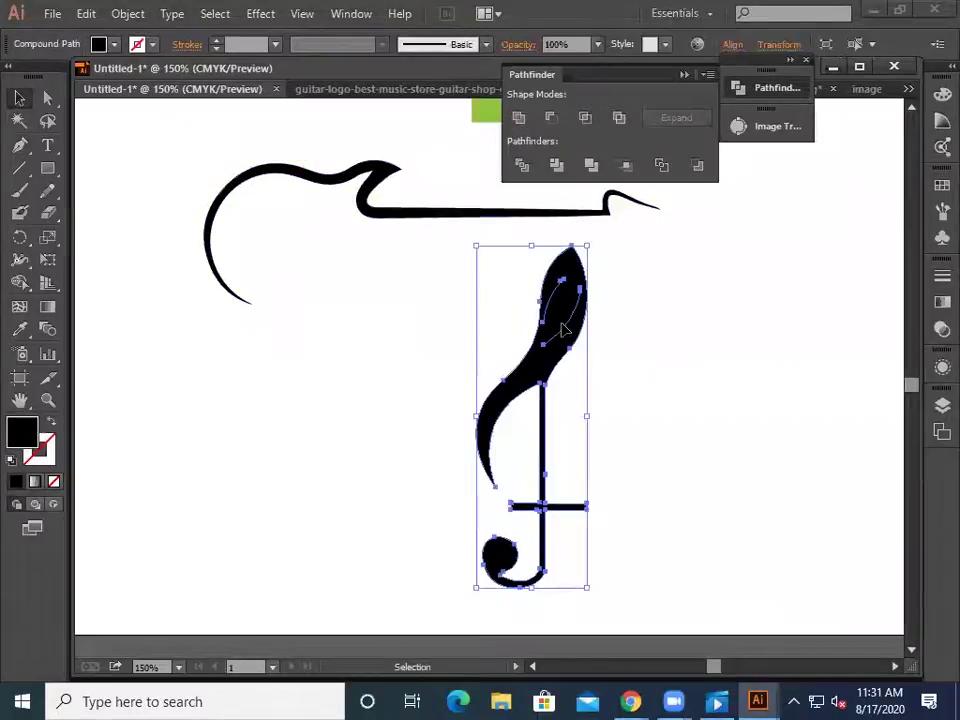
key(ctrl+z)
click(695, 356)
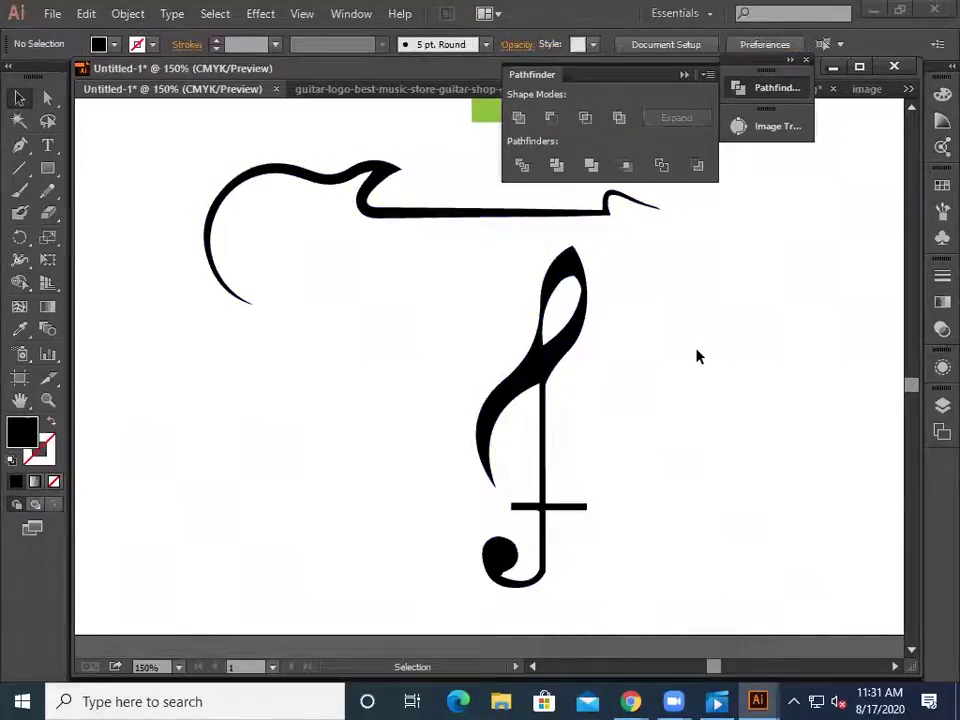
- Unite the clef's stem, crossbar and bottom hook into one shape, leaving out the looped upper part
drag(518, 453, 600, 553)
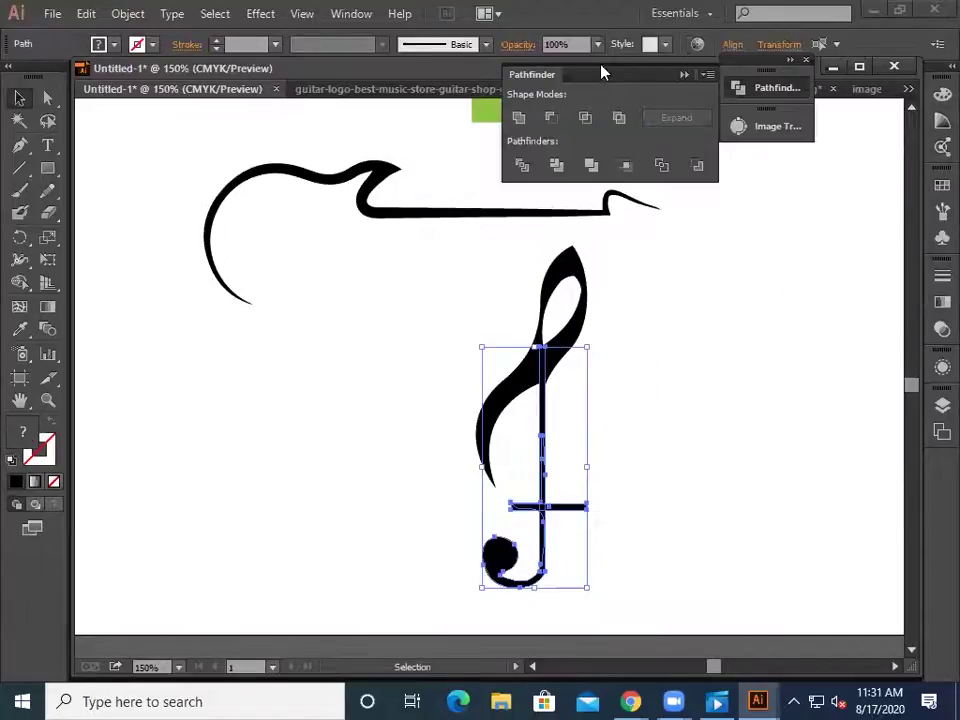
click(513, 331)
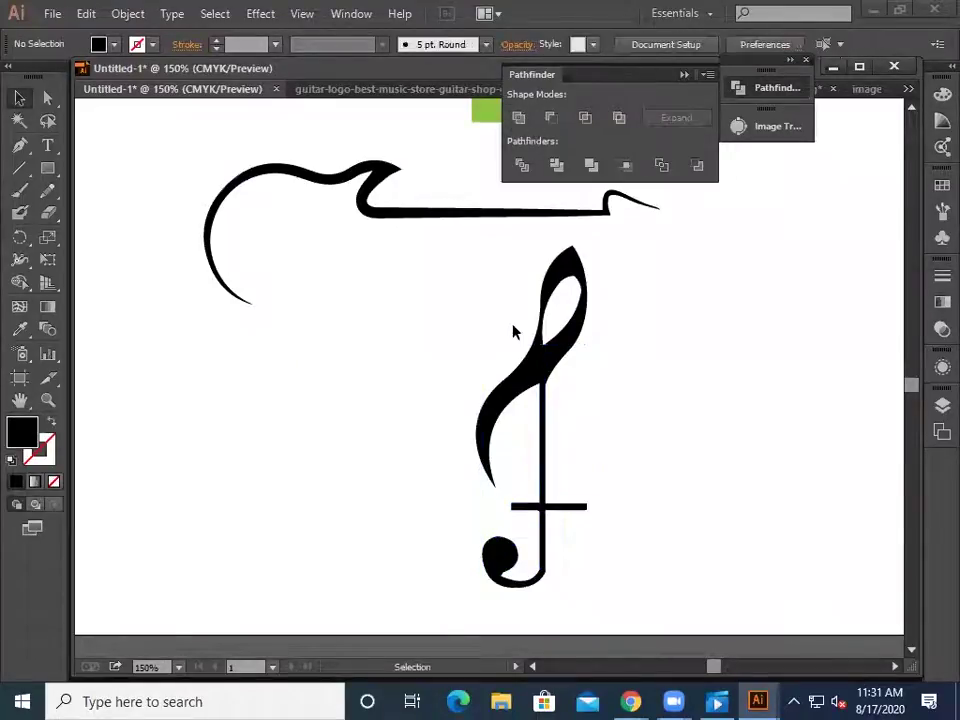
drag(504, 407, 369, 446)
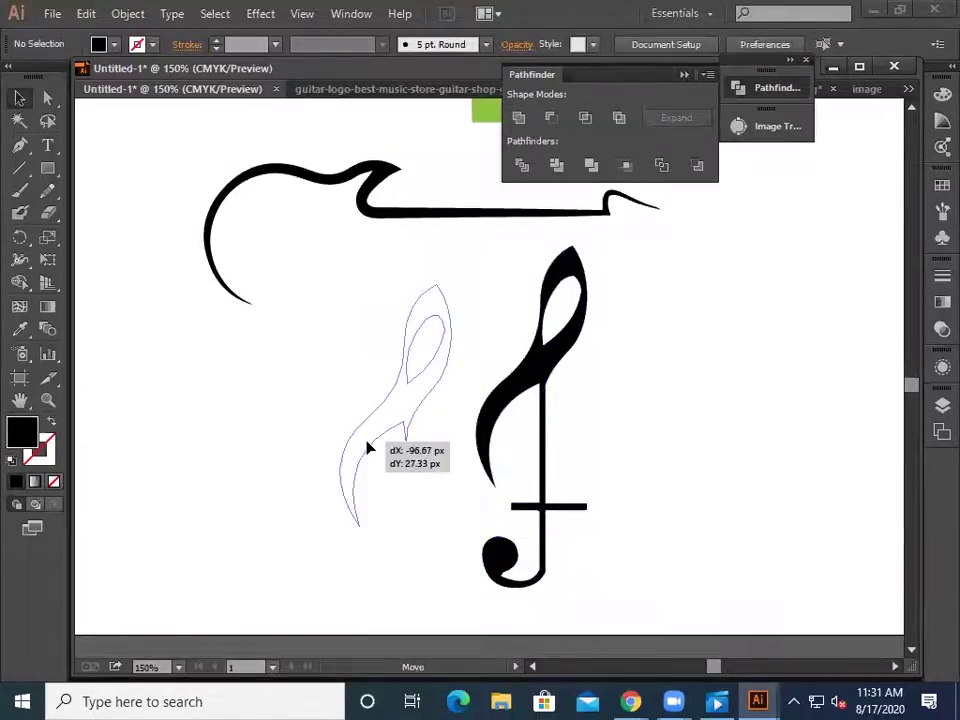
key(ctrl+z)
click(619, 446)
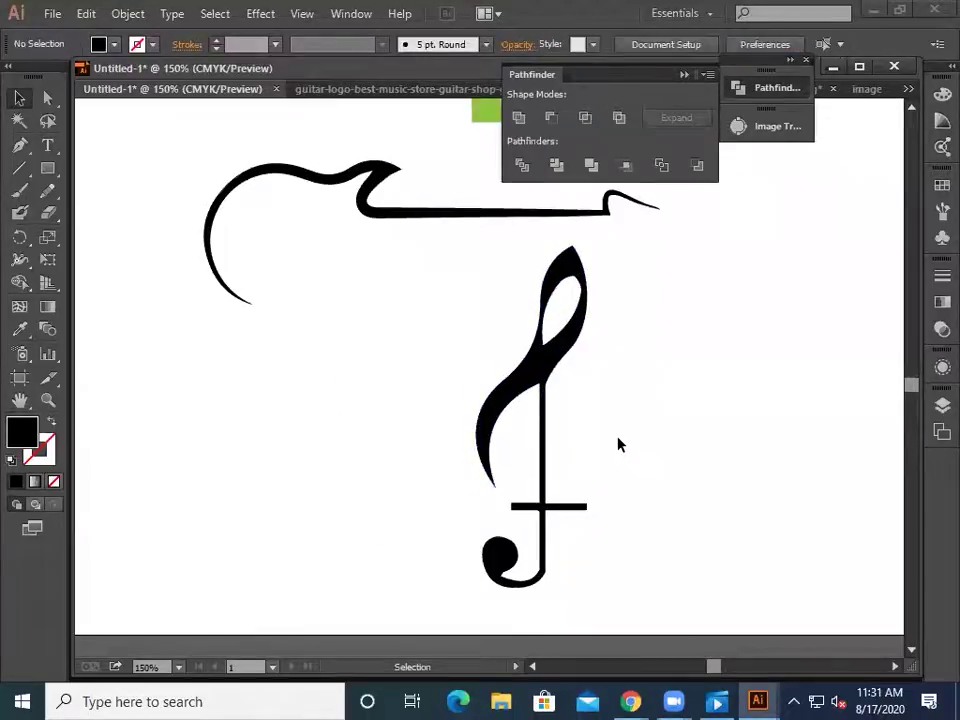
- Unite the clef's looped upper part with its stem shape and move the whole clef down and left beneath the guitar
drag(540, 400, 566, 382)
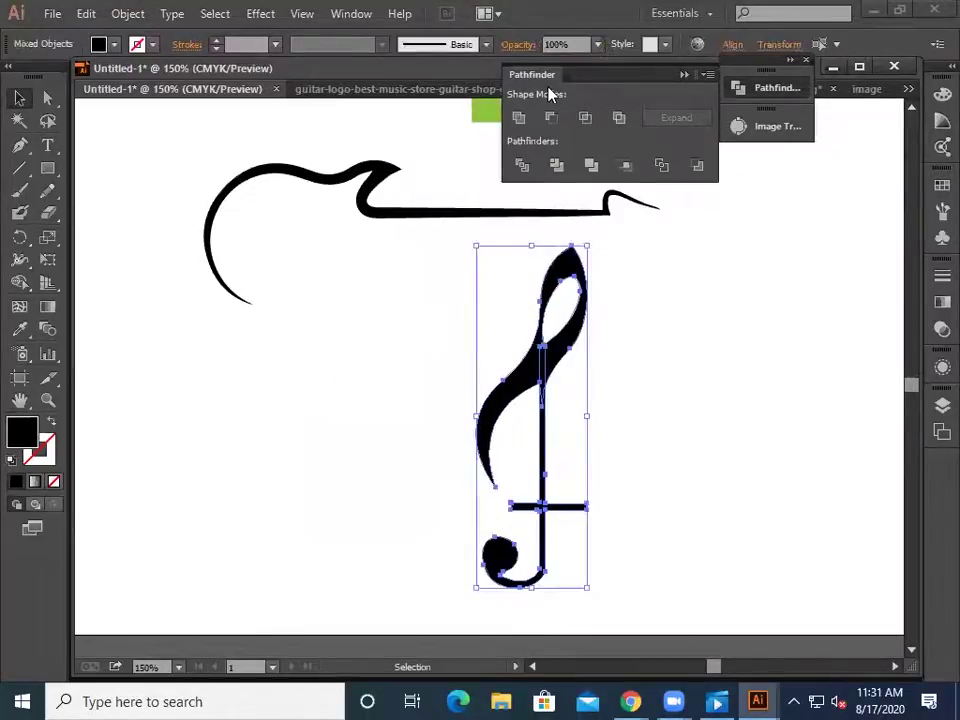
click(519, 119)
click(606, 362)
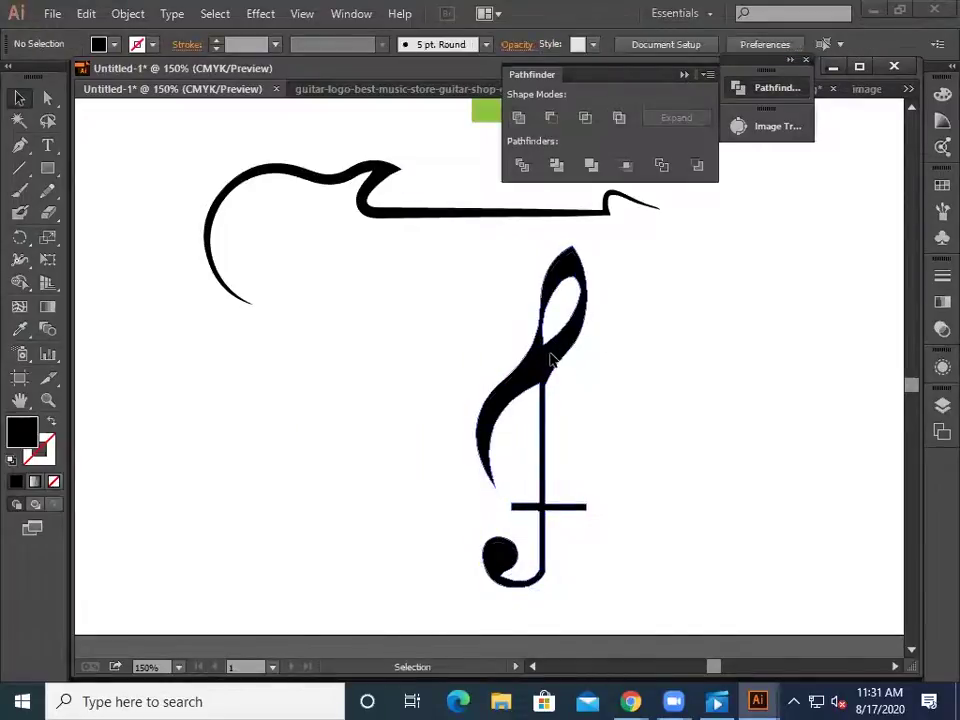
drag(551, 360, 440, 412)
click(621, 412)
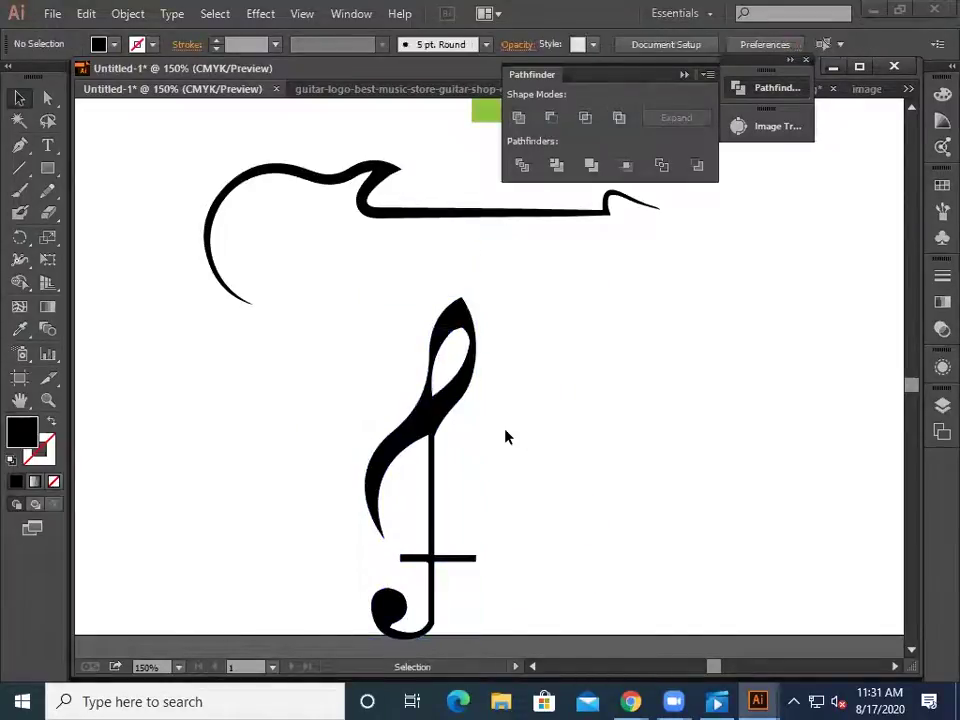
- Scale the treble clef down proportionally to a bit more than half its size
click(426, 402)
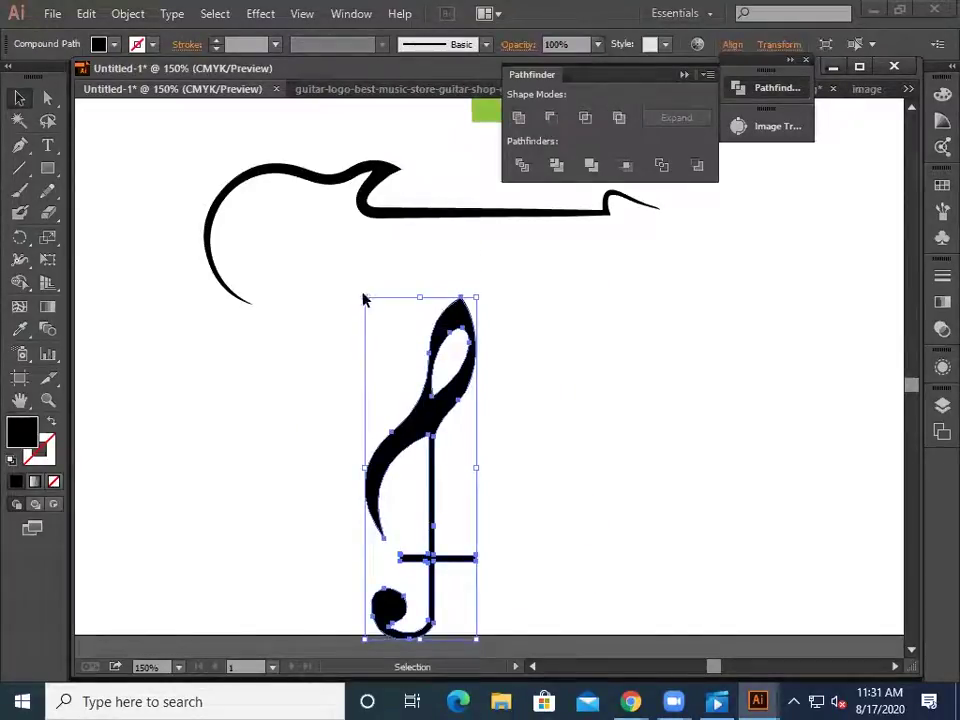
drag(365, 297, 388, 366)
click(356, 477)
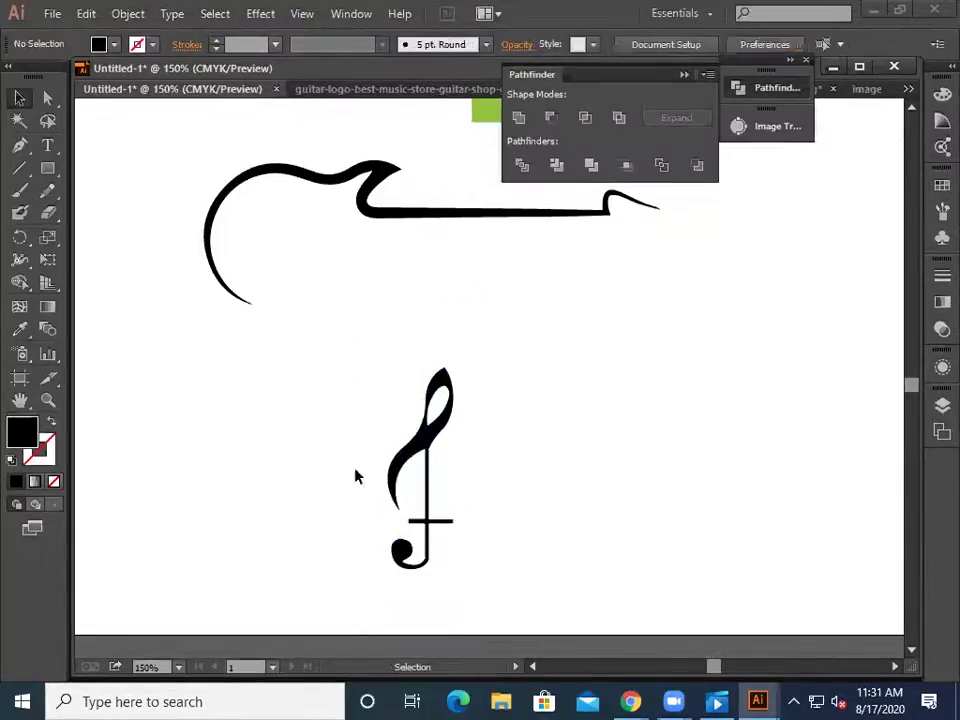
- Move the treble clef onto the guitar body so its tip meets the outline at the waist
drag(432, 476, 274, 219)
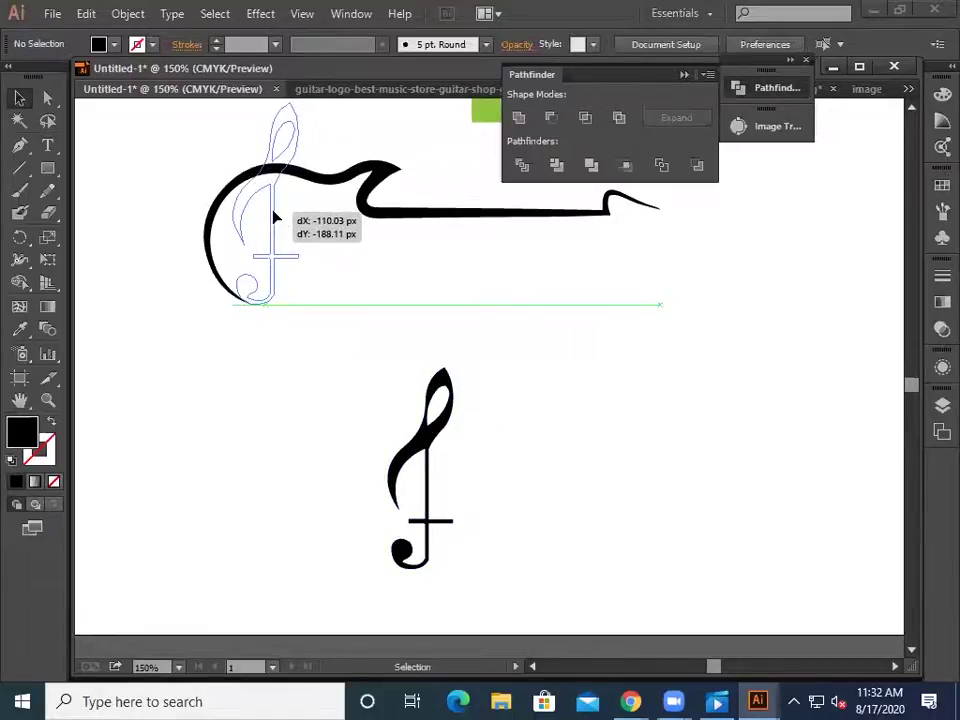
scroll(290, 260, up, 3)
scroll(303, 296, up, 3)
click(426, 482)
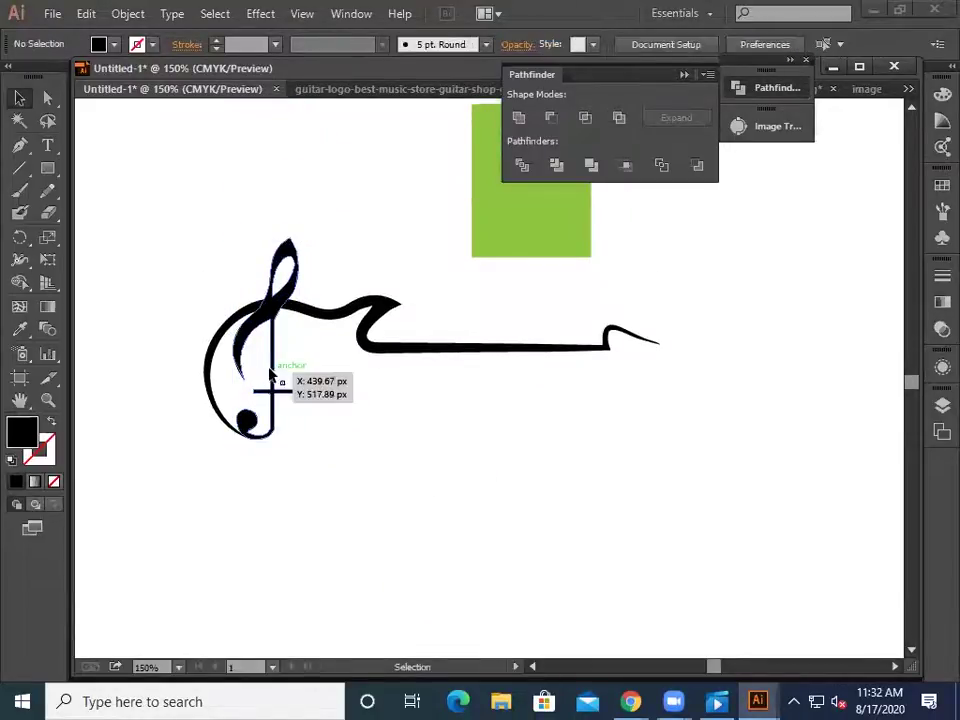
drag(272, 375, 311, 450)
click(400, 484)
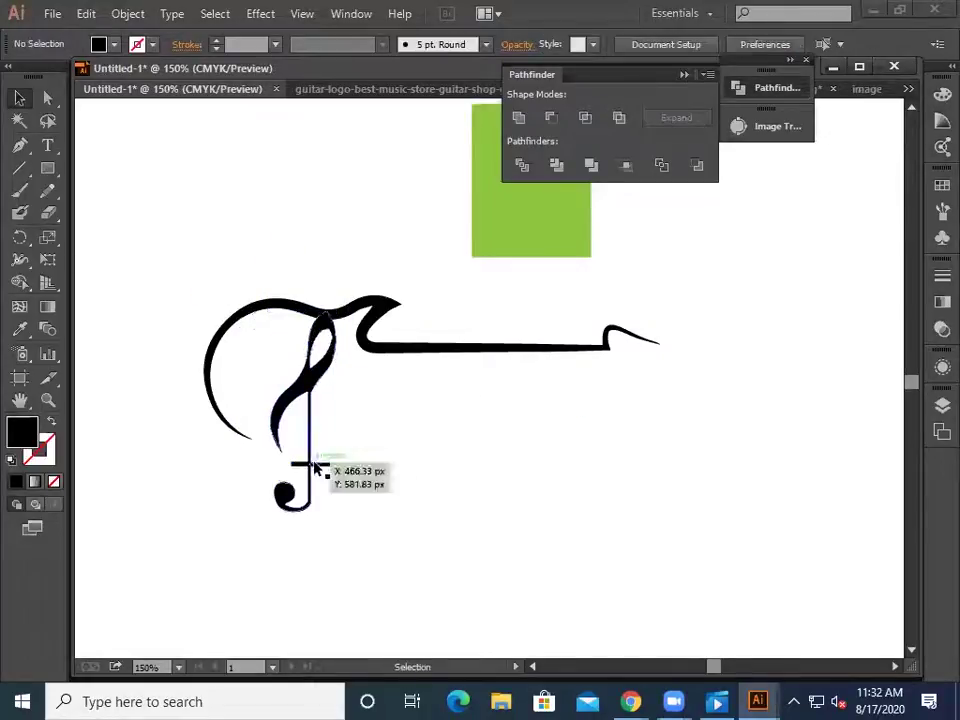
- Rotate the treble clef slightly clockwise and place it just below the open guitar body
click(322, 512)
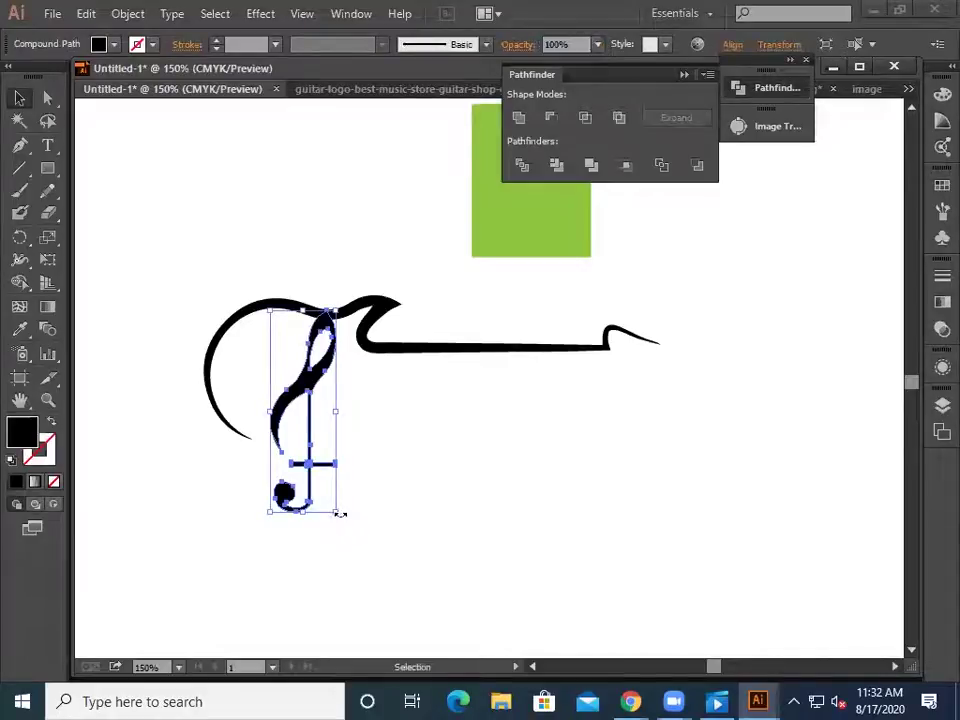
drag(340, 517, 306, 540)
click(343, 431)
drag(340, 378, 363, 497)
scroll(510, 410, down, 3)
click(527, 403)
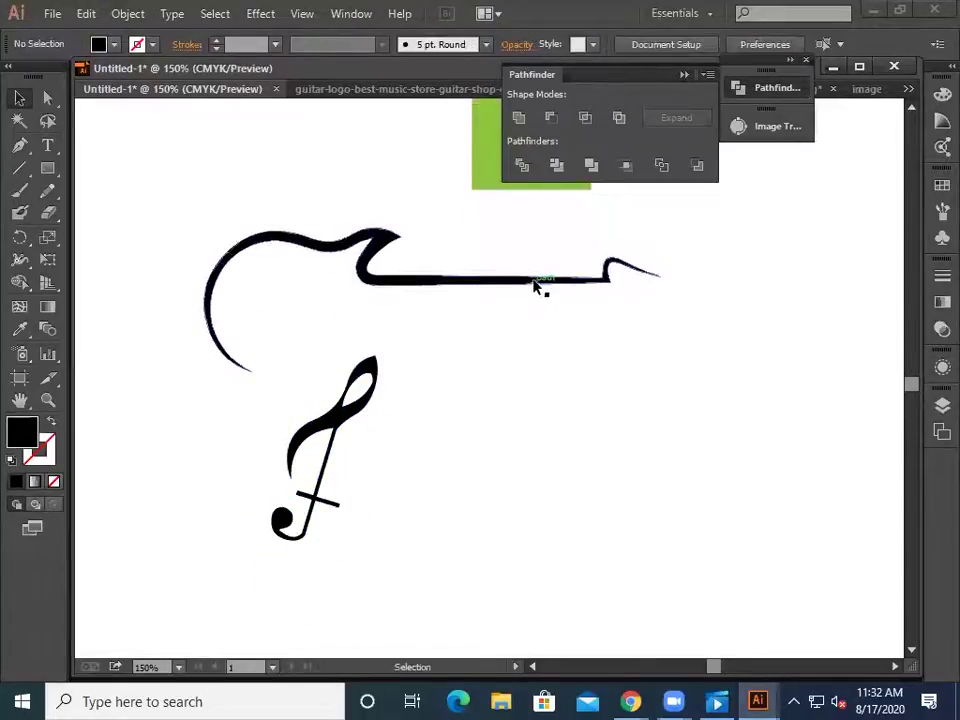
- Start a new line of text in the empty area below the guitar neck, beside the clef
scroll(488, 343, up, 2)
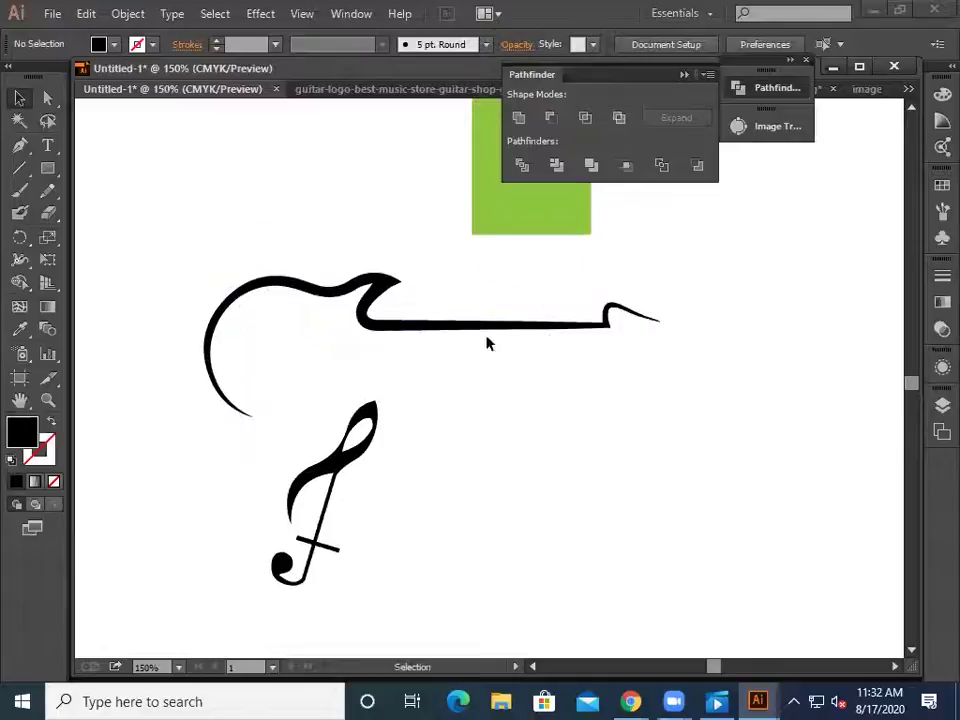
scroll(464, 345, up, 1)
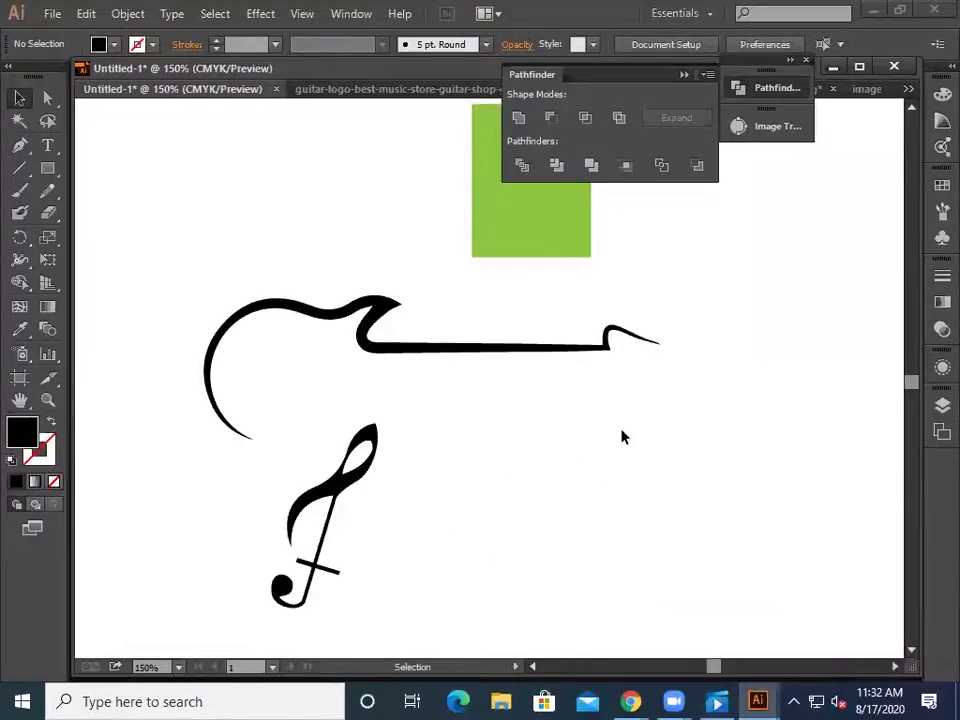
click(47, 153)
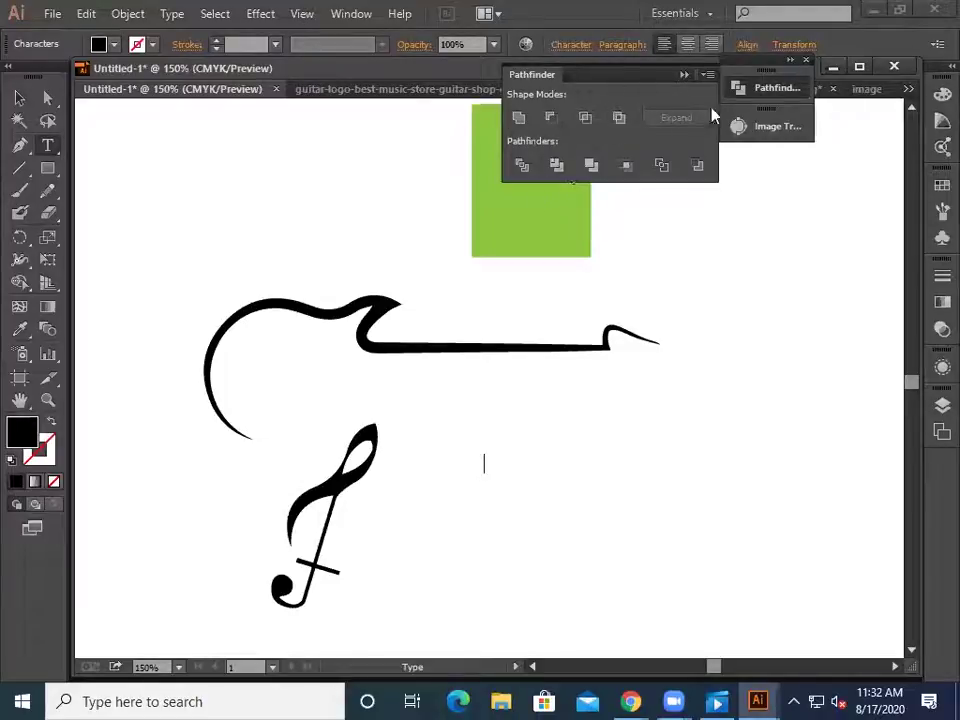
- Open the Character settings for the new text through the custom font size option
click(128, 14)
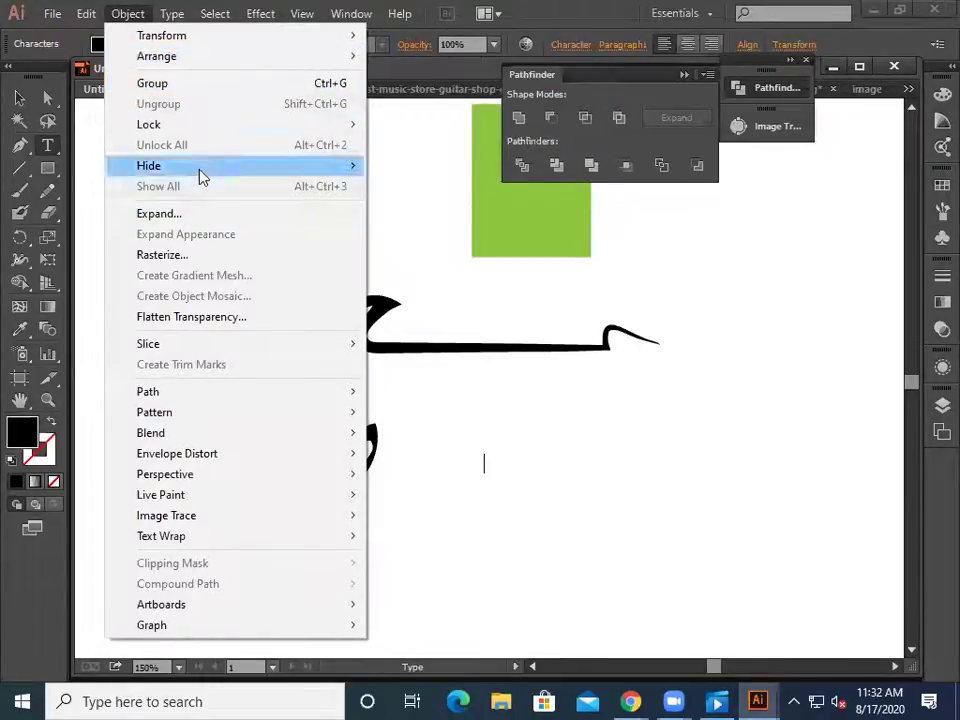
click(122, 16)
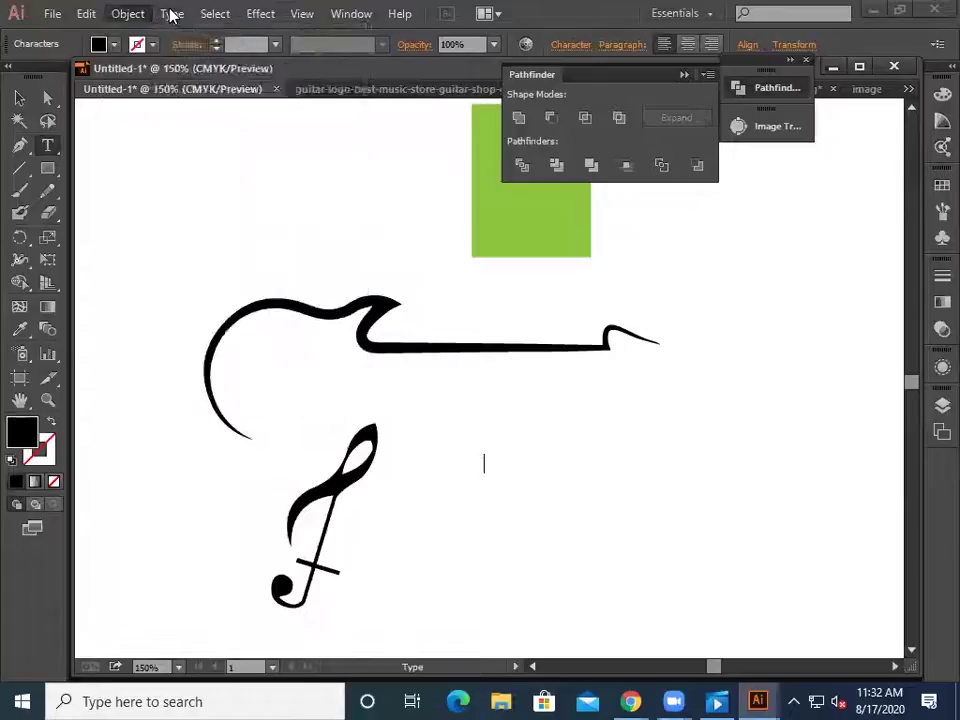
click(170, 14)
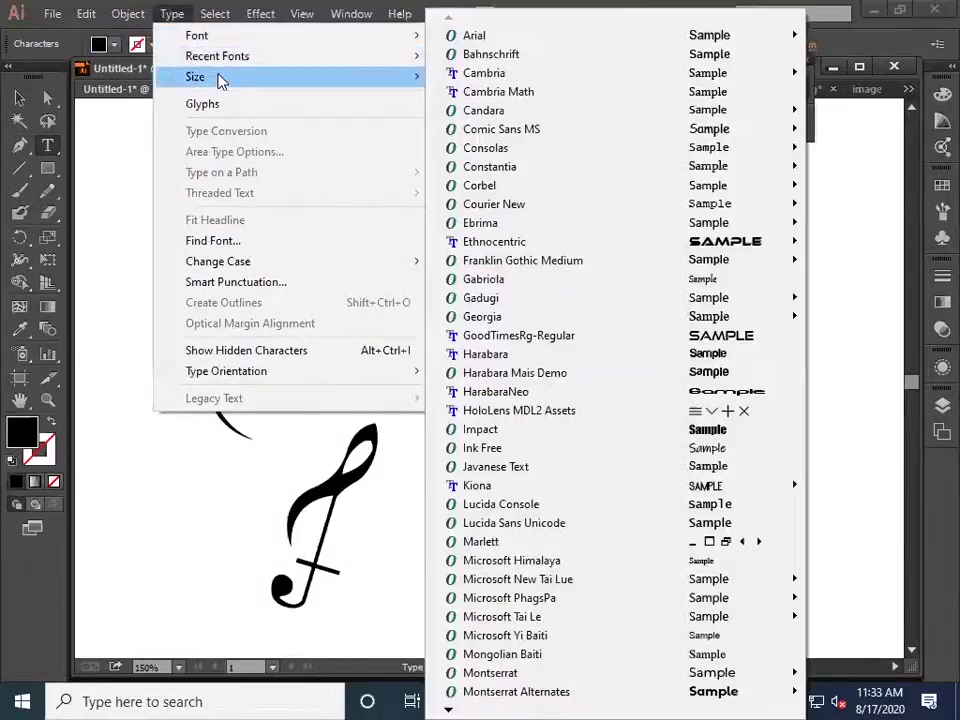
mouse_move(221, 78)
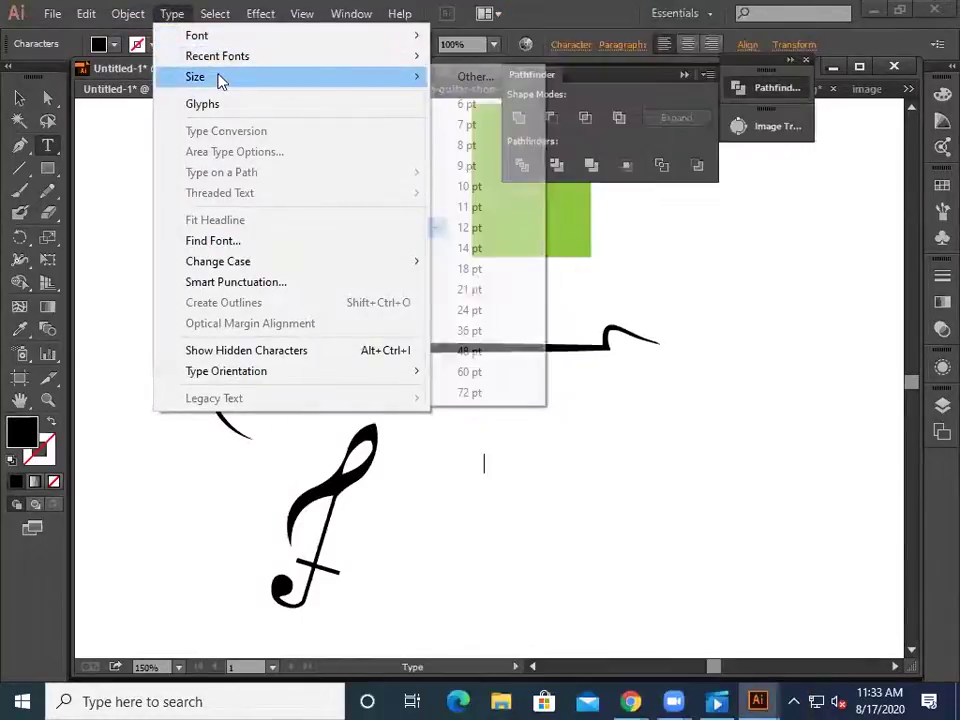
click(456, 77)
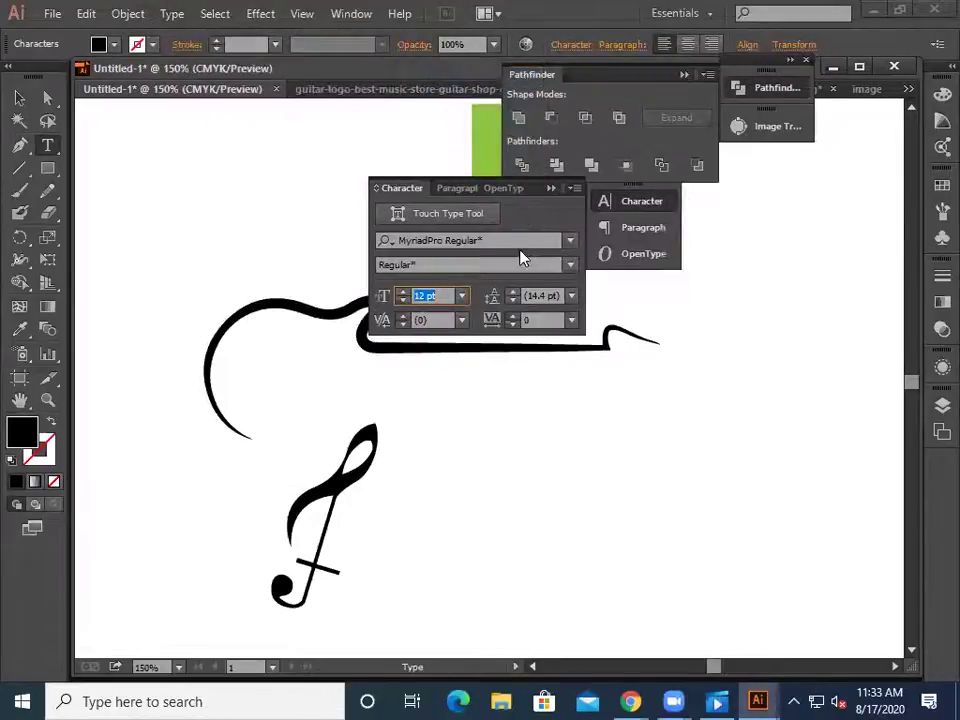
- Set the new text's font family to GoodTimesRg-Regular
click(519, 243)
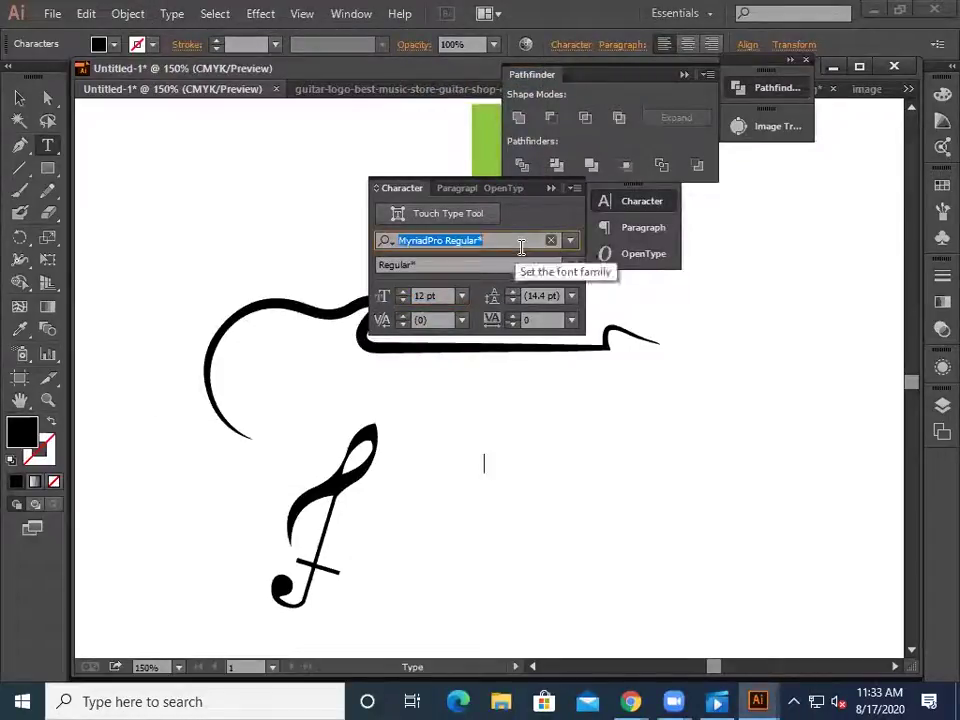
key(BackSpace)
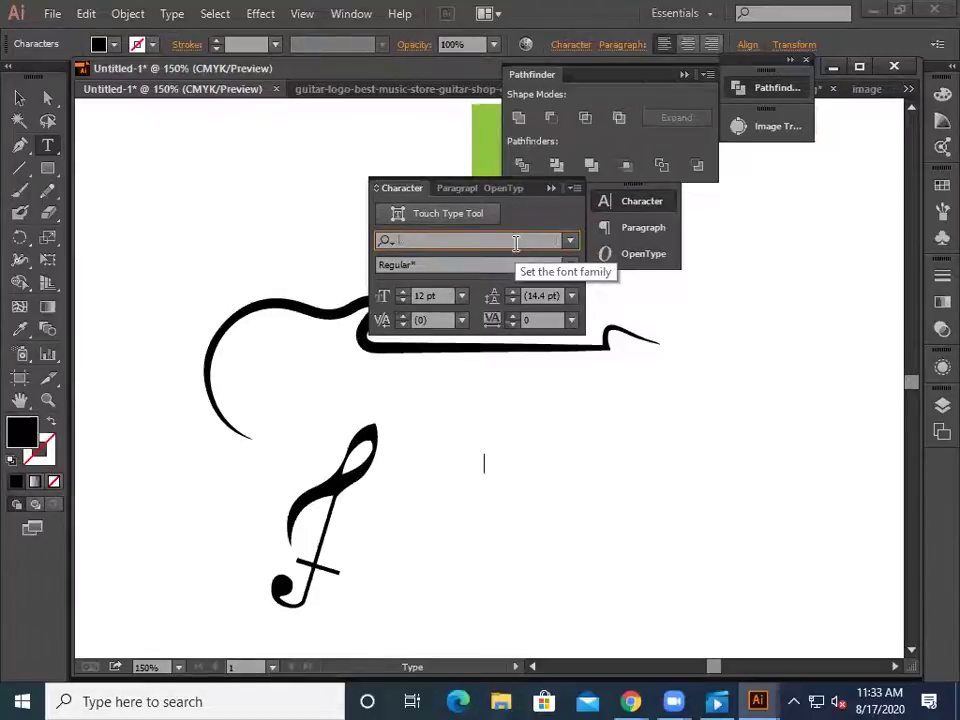
text(ro)
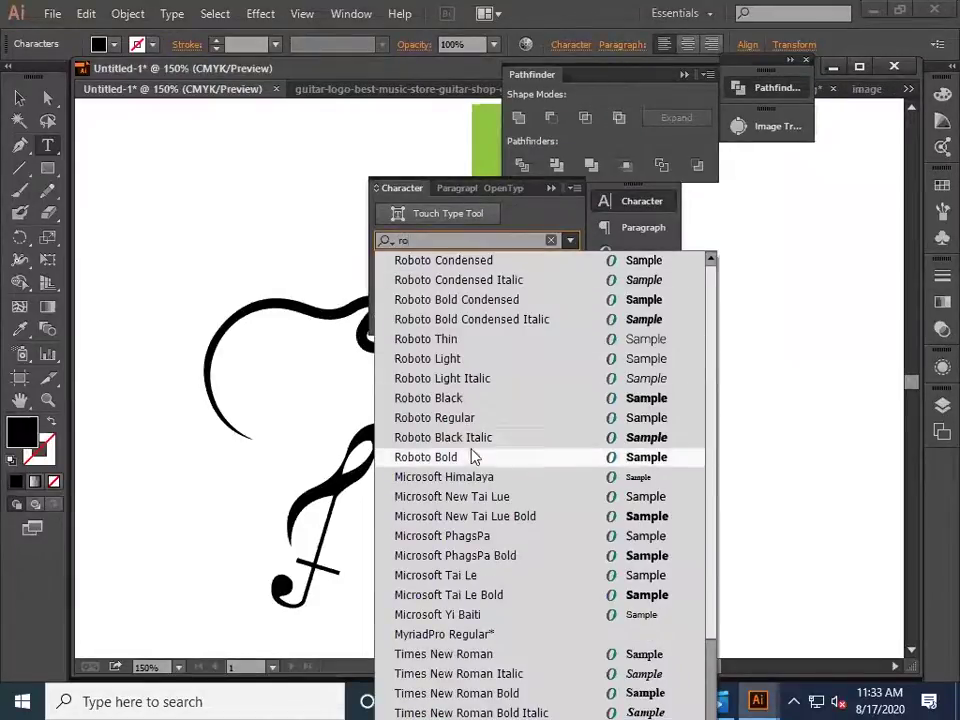
text(l)
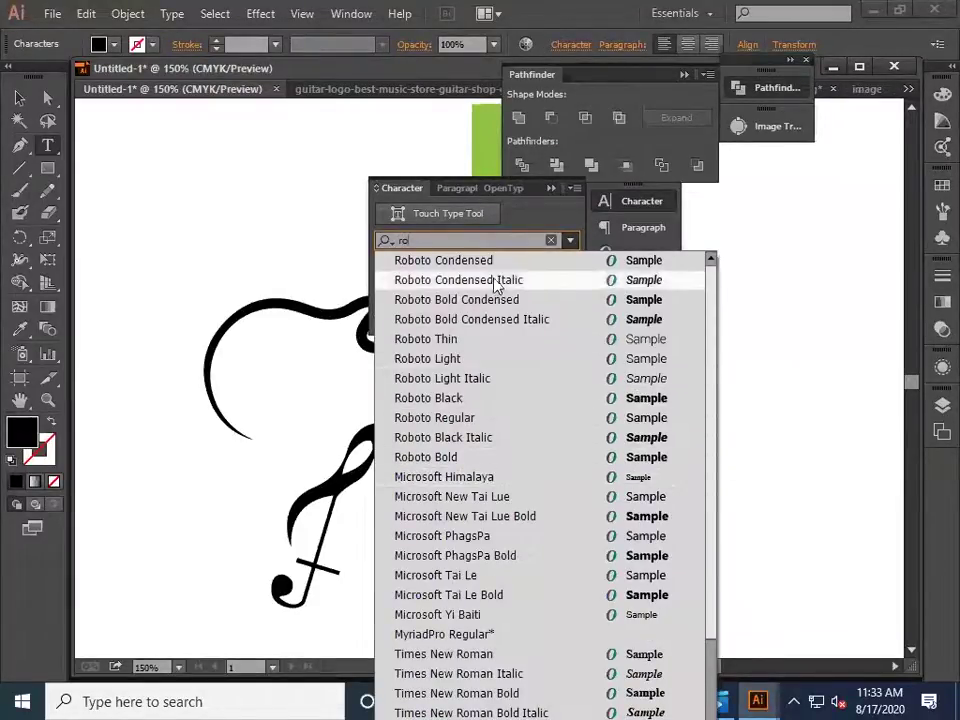
key(BackSpace)
key(BackSpace)
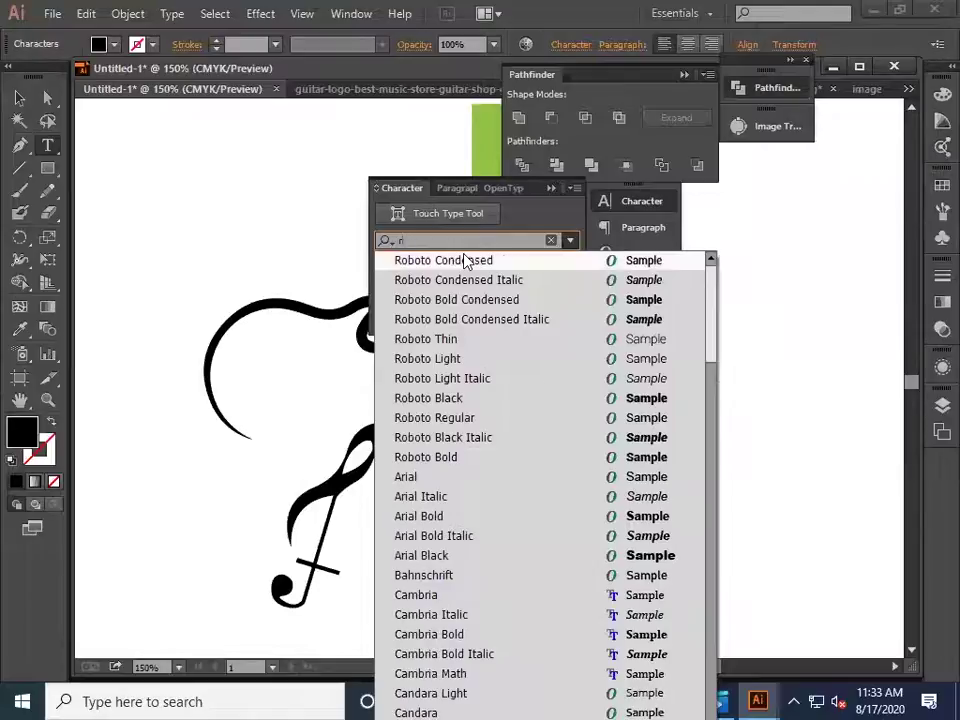
text(g)
key(BackSpace)
key(BackSpace)
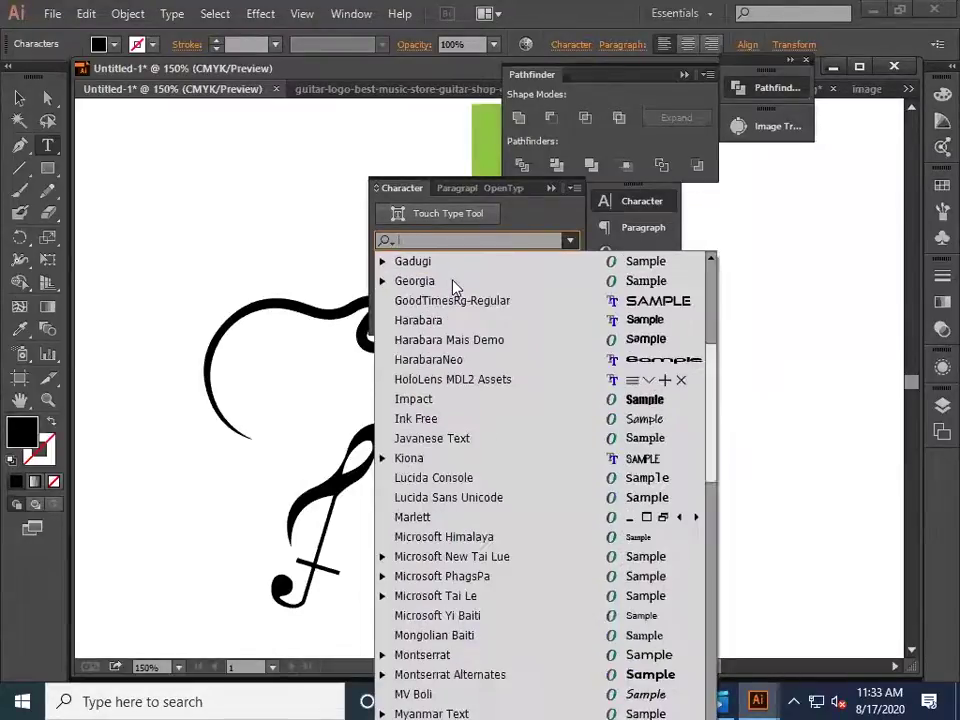
text(goo)
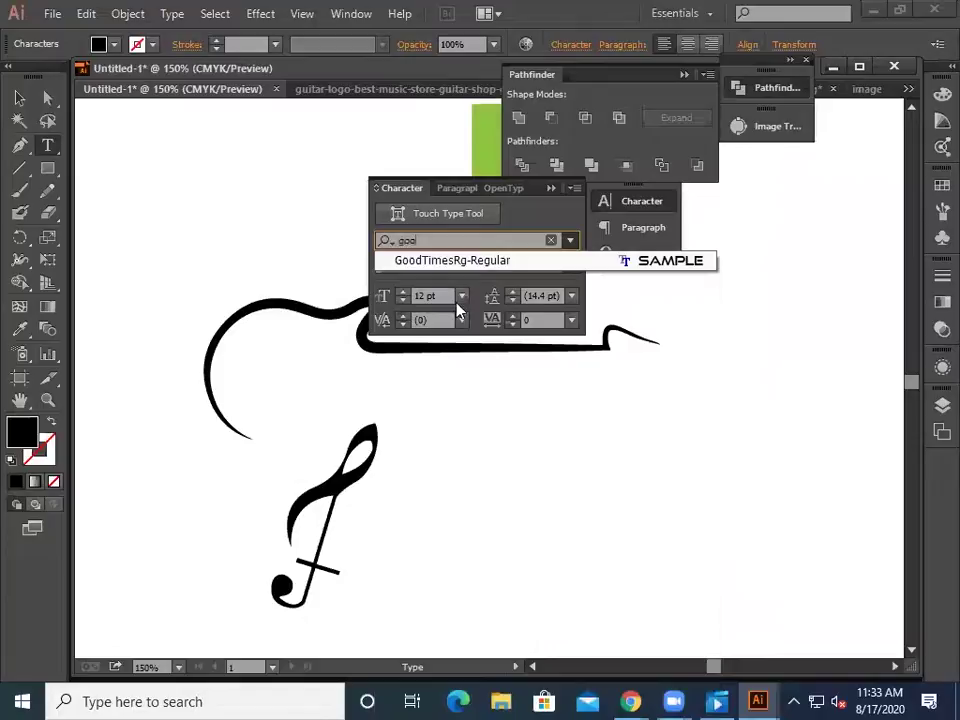
click(464, 262)
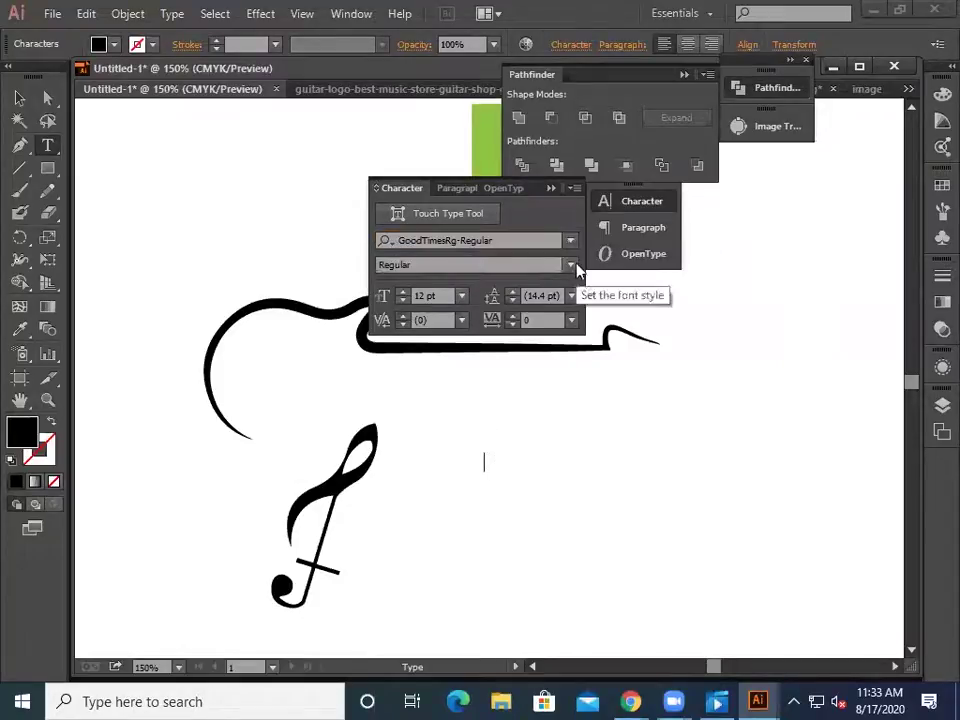
- Set the new text's font size to 72 pt and enter ROCKS STAR
click(461, 296)
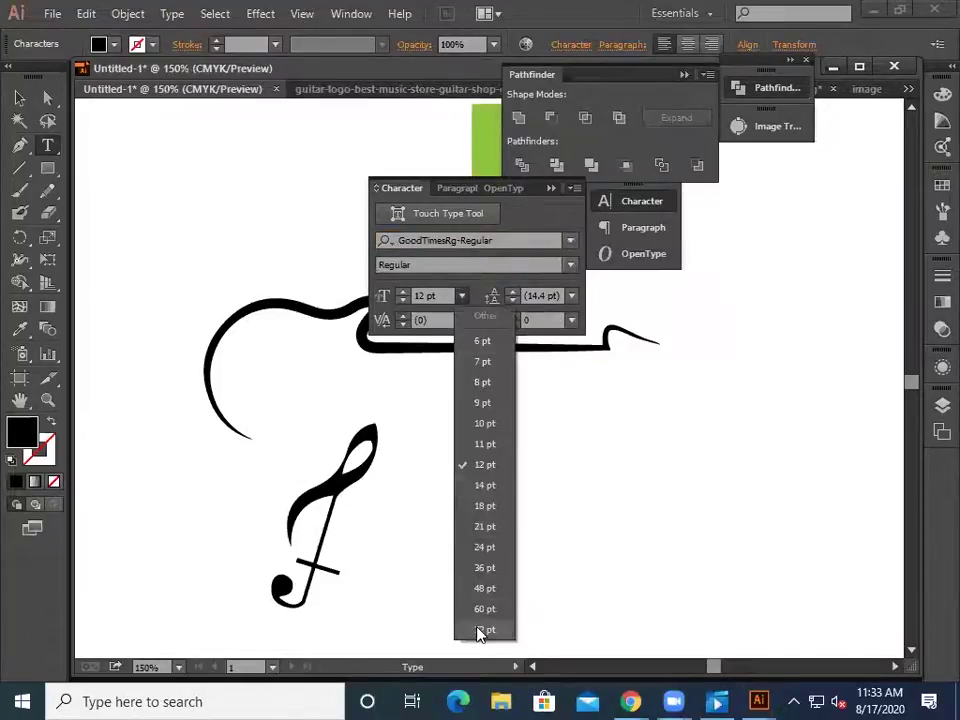
click(479, 630)
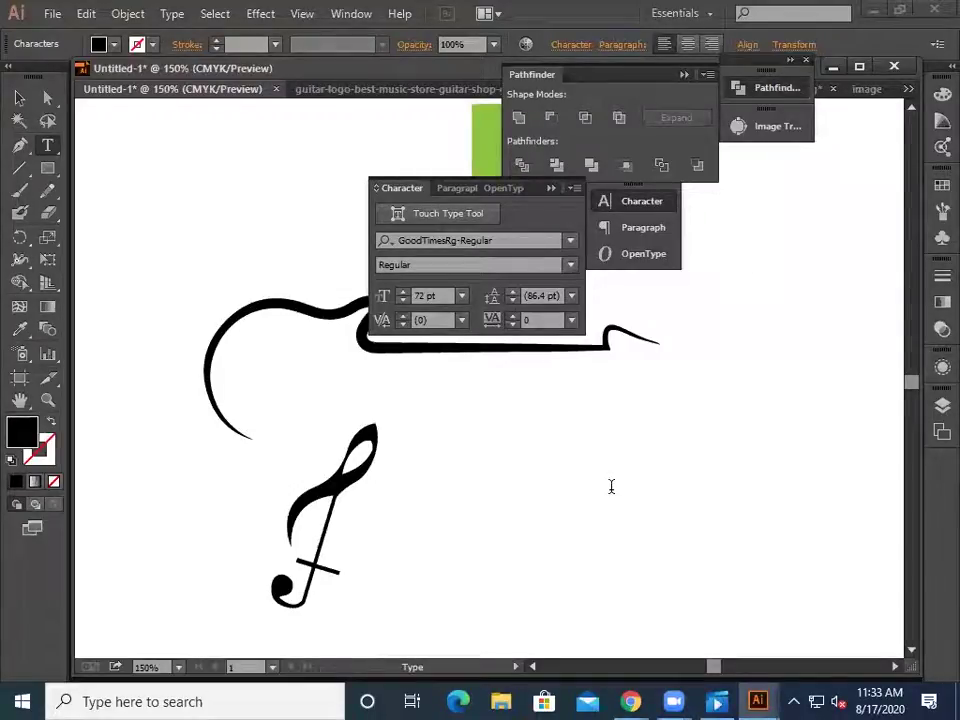
text(R)
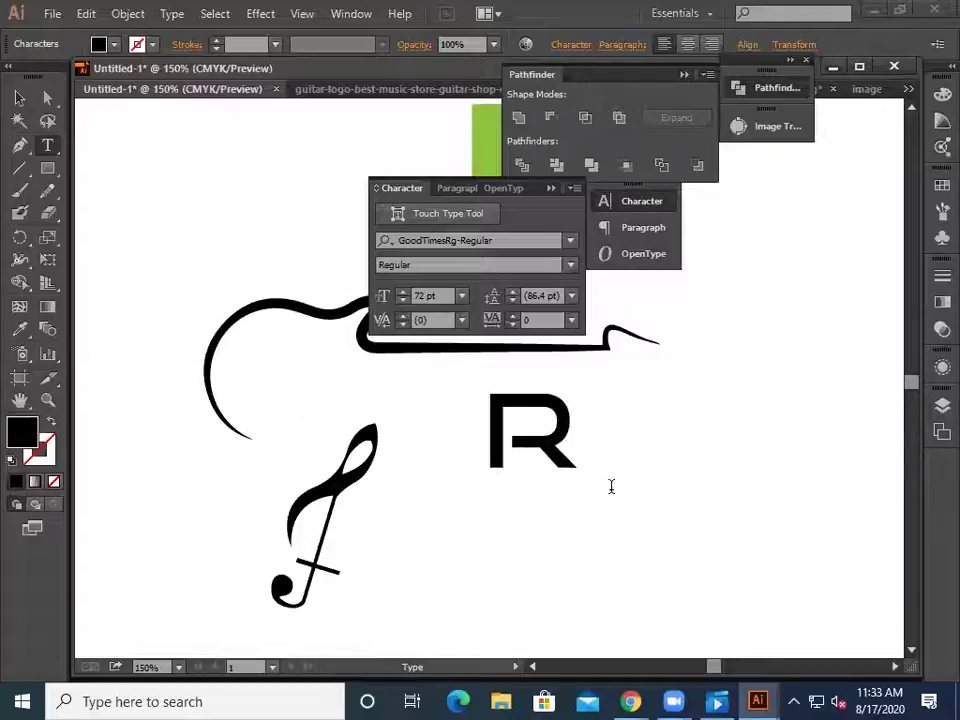
text(O)
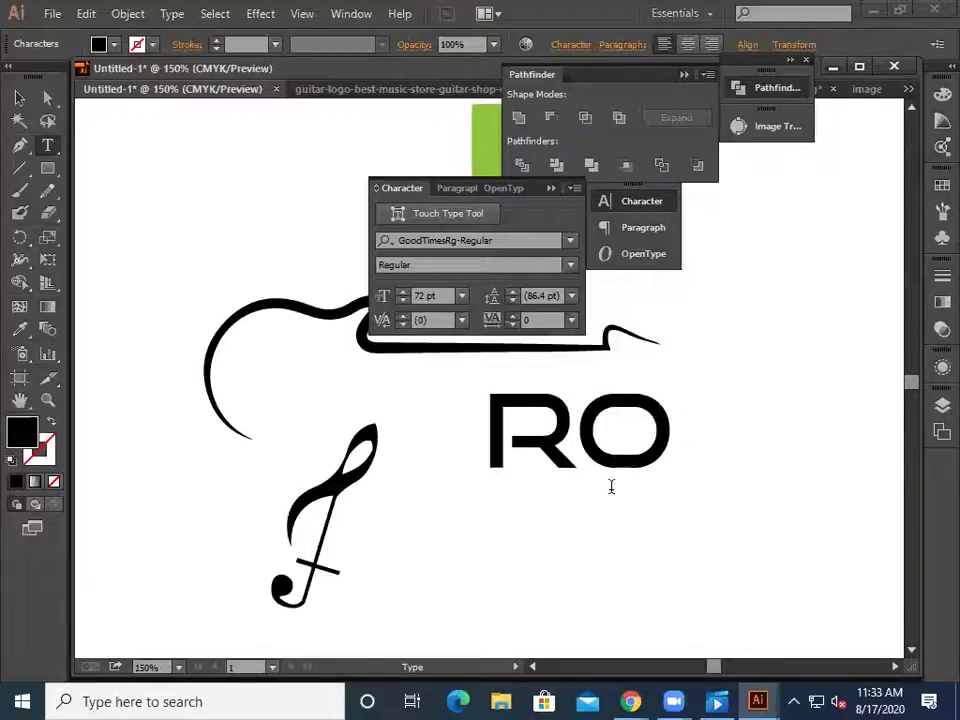
text(C)
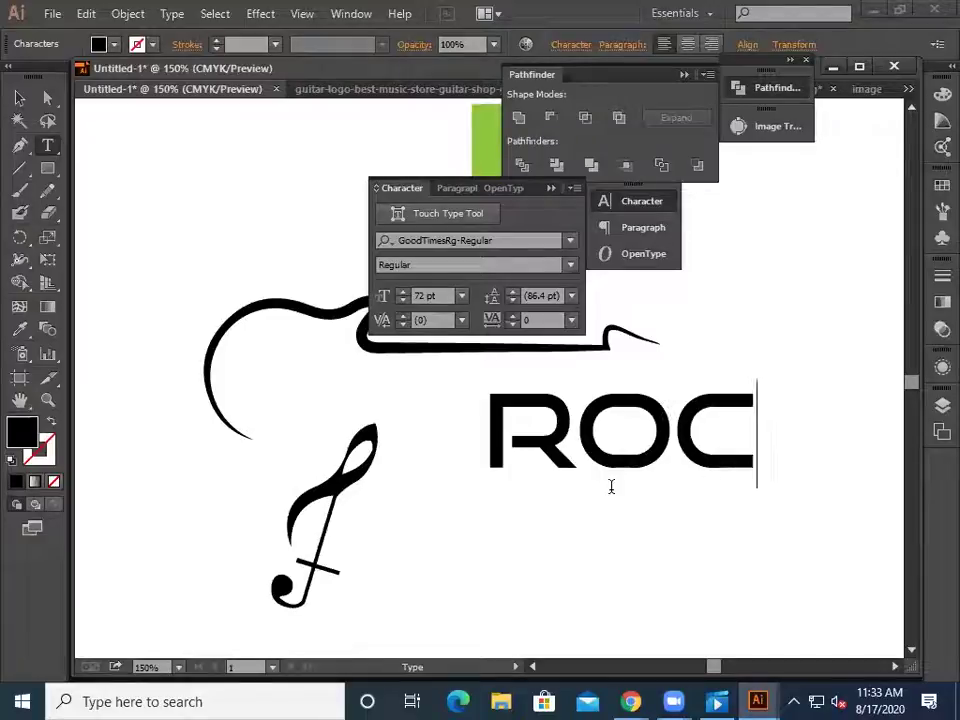
text(KS)
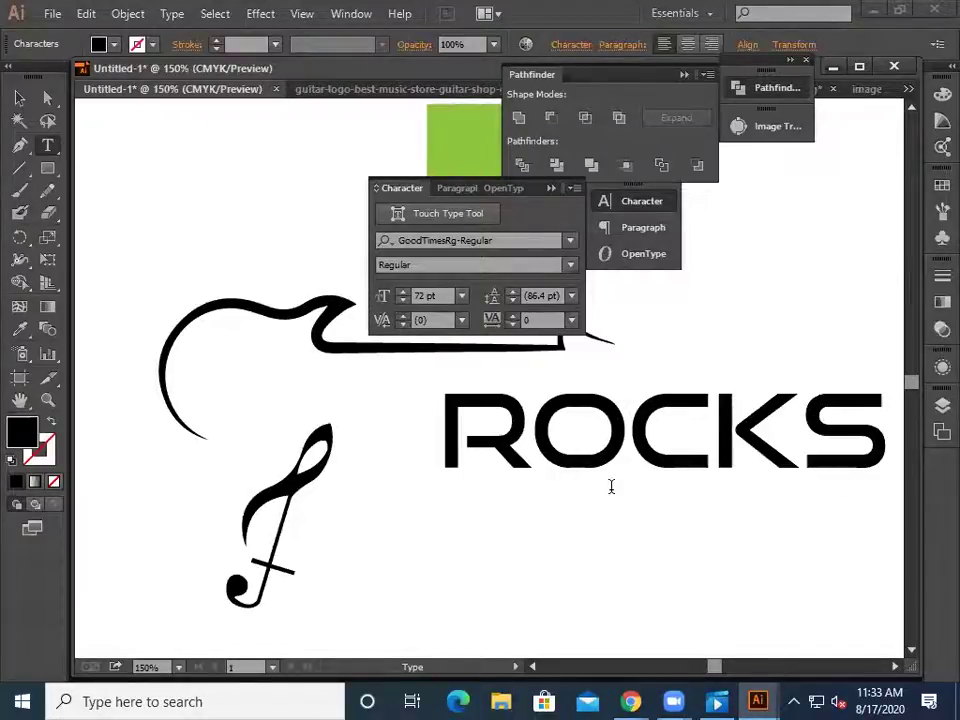
text( S)
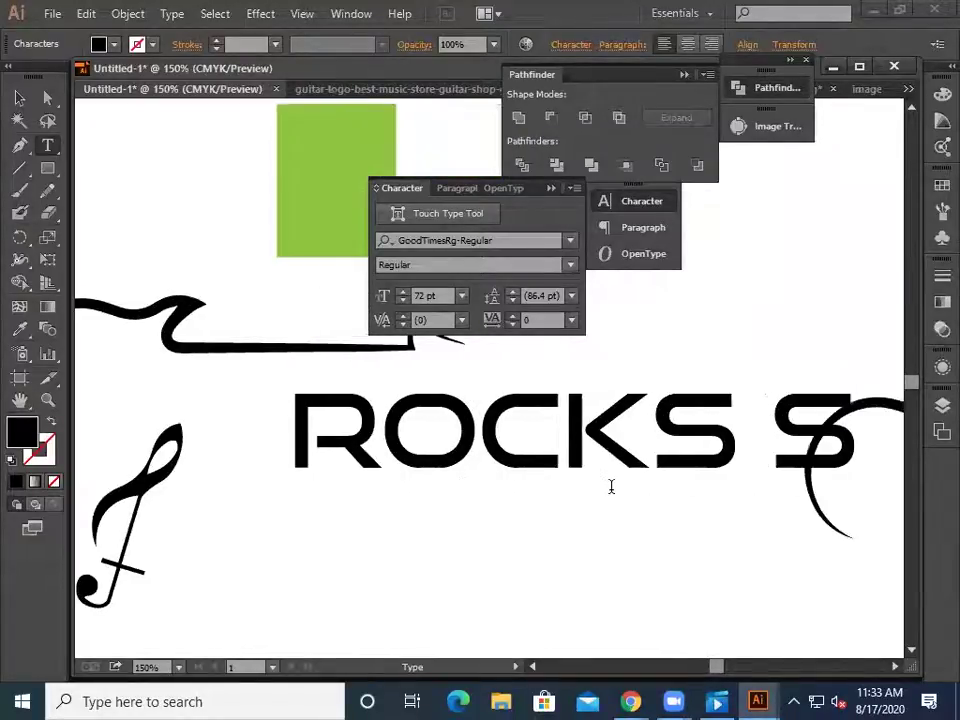
text(TA)
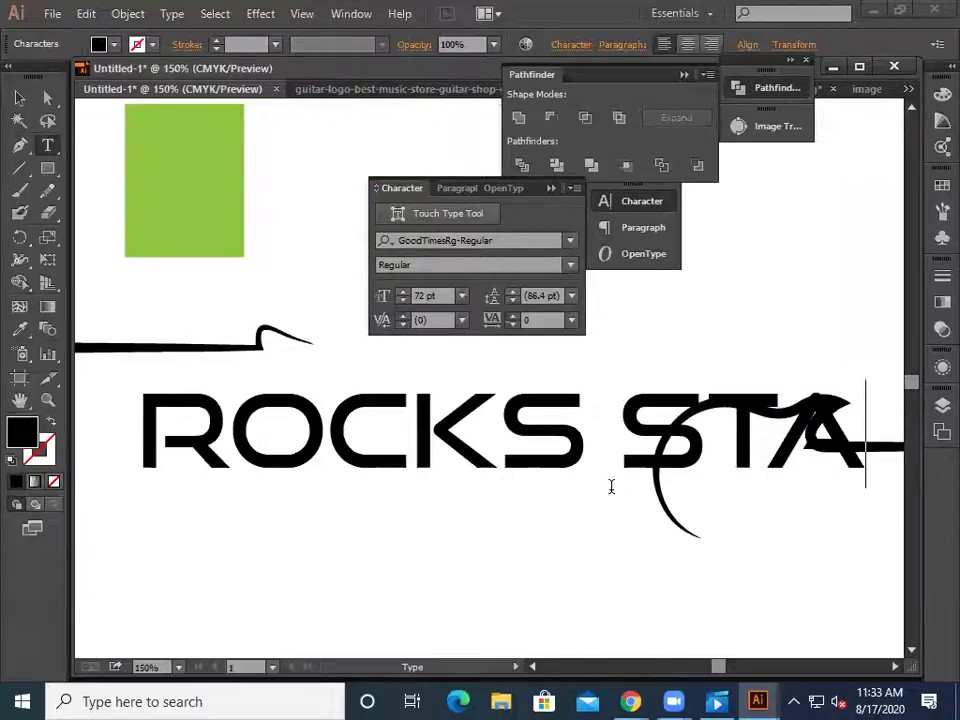
text(R)
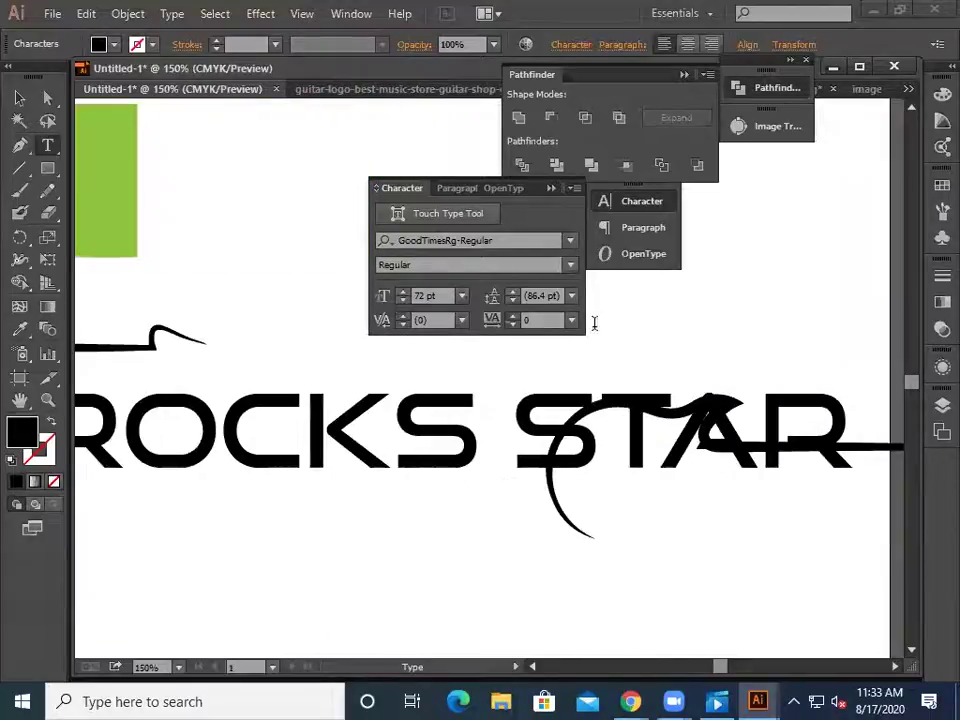
- Reduce the ROCKS STAR text to 24 pt and move it between the guitar neck and the treble clef
click(19, 97)
click(461, 296)
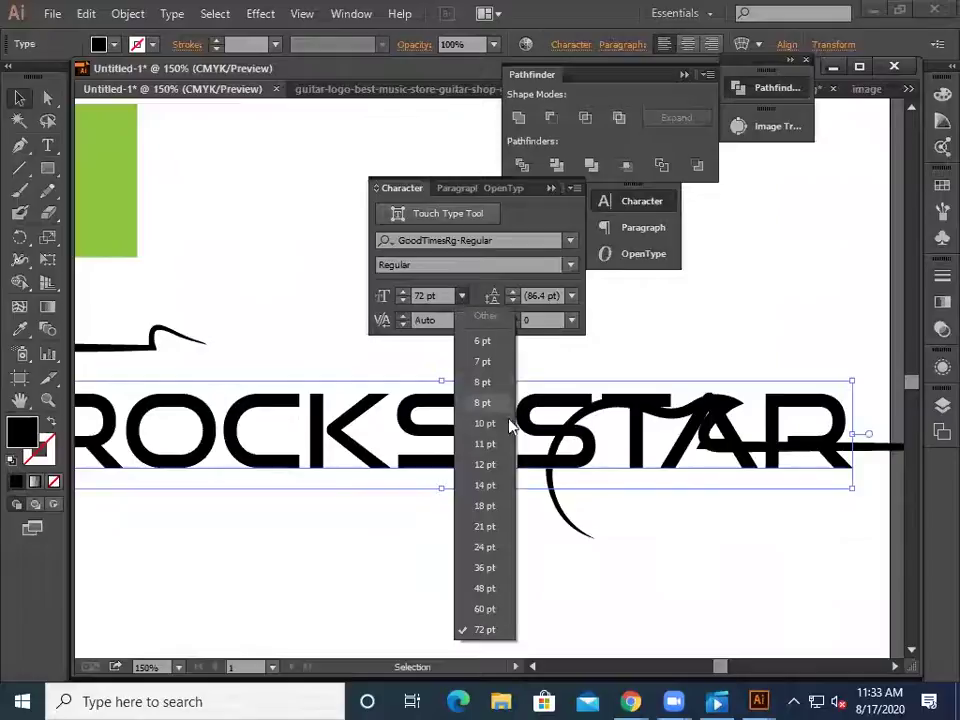
click(485, 547)
click(322, 512)
drag(290, 458, 475, 490)
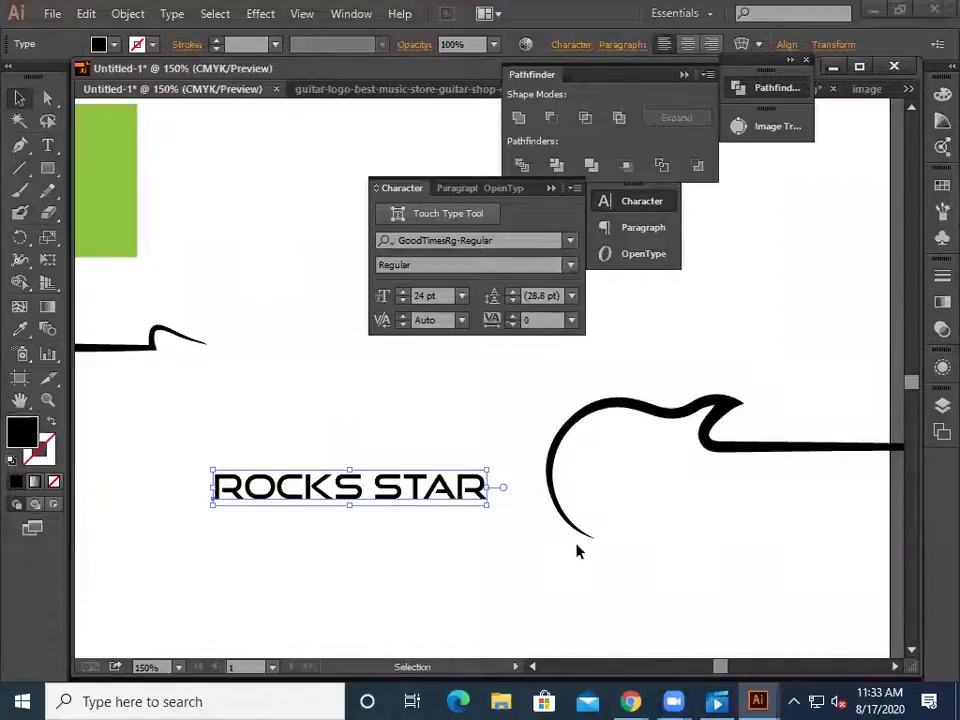
scroll(757, 698, left, 5)
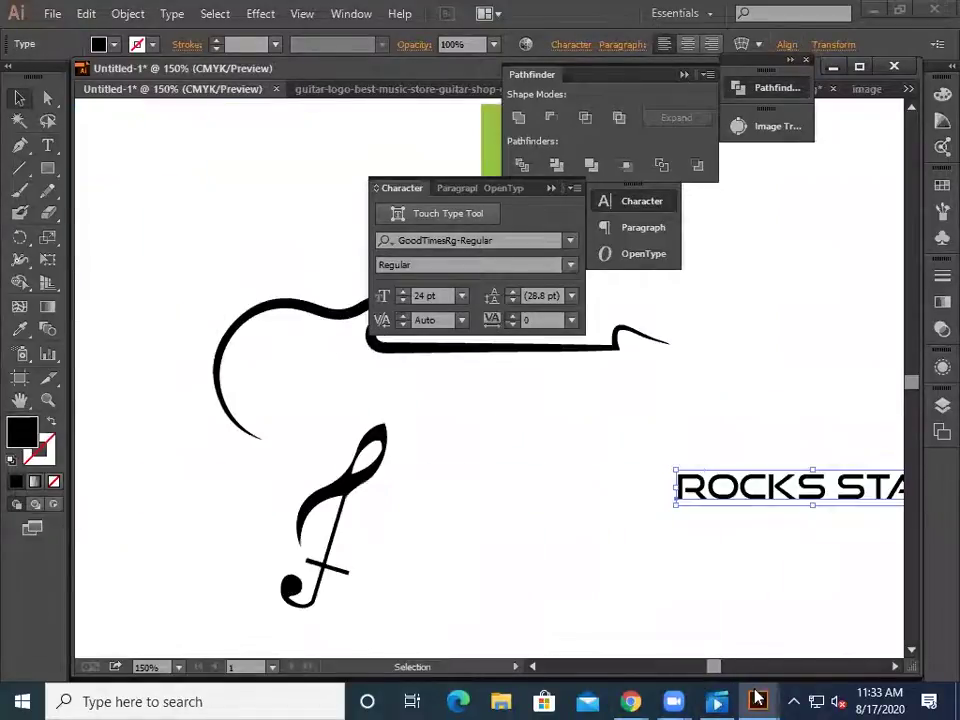
drag(735, 490, 322, 401)
- Enlarge the ROCKS STAR text to 60 pt, and step its font size down to 36 pt to fit the guitar's length
click(462, 295)
click(499, 602)
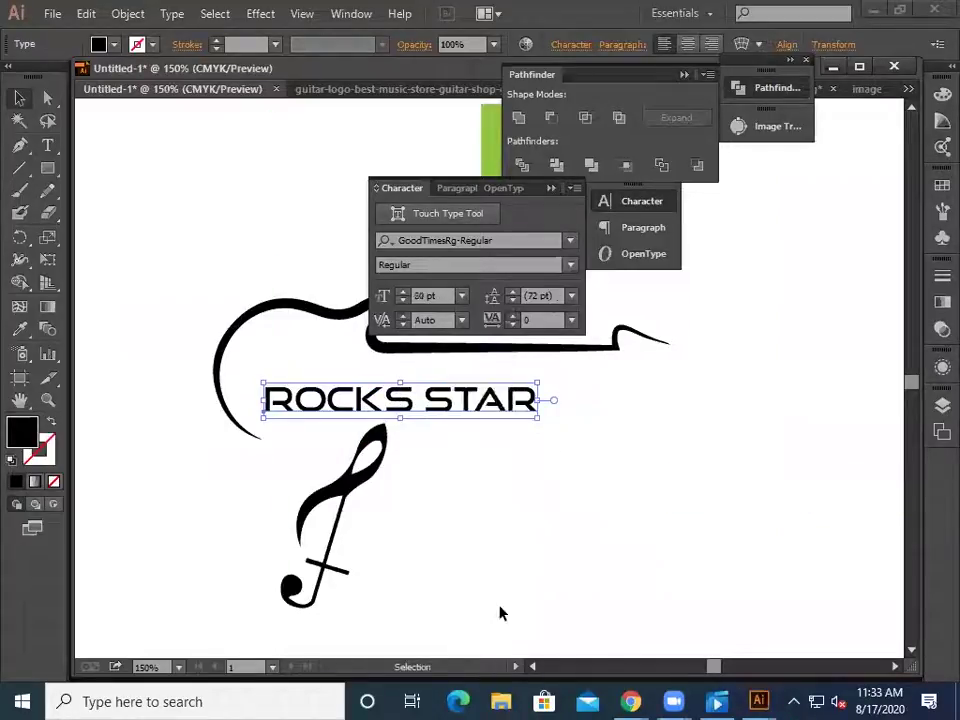
click(427, 295)
key(Down)
key(Down)
key(Down)
key(Down)
key(Down)
key(Down)
key(Down)
key(Down)
key(Down)
key(Down)
key(Down)
key(Down)
key(Down)
key(Down)
key(Down)
key(Down)
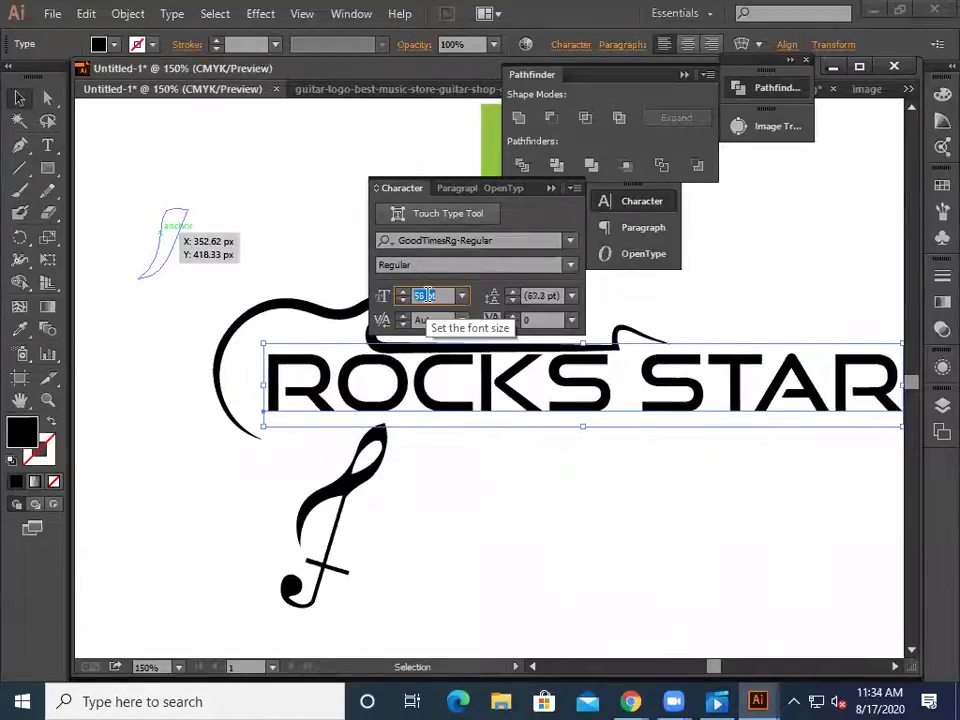
key(Down)
key(Down)
key(Down)
key(Down)
key(Down)
key(Down)
key(Down)
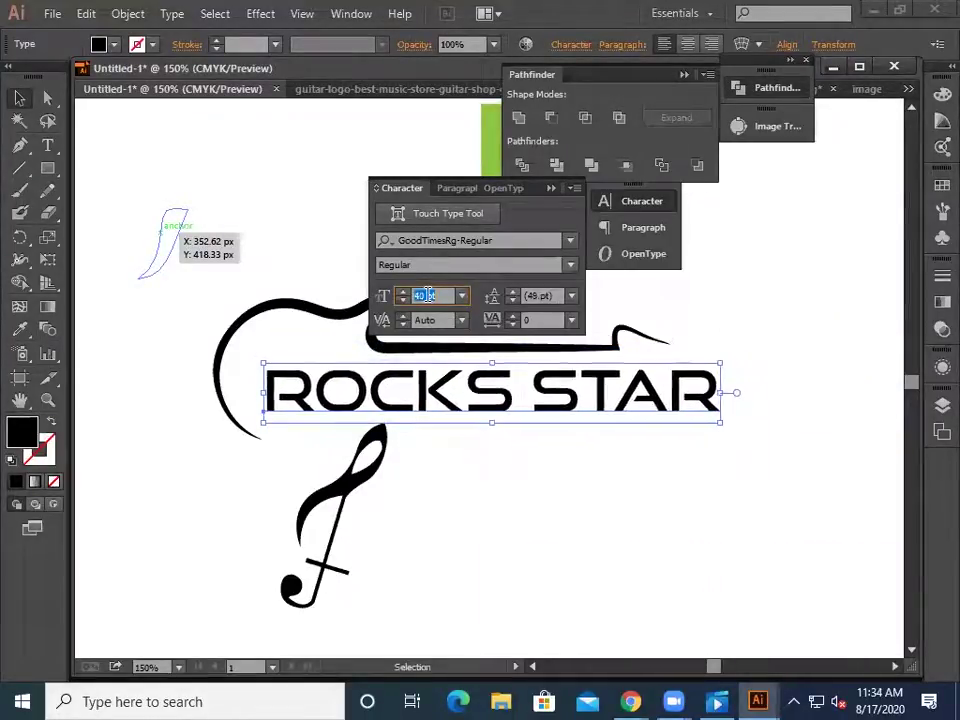
key(Down)
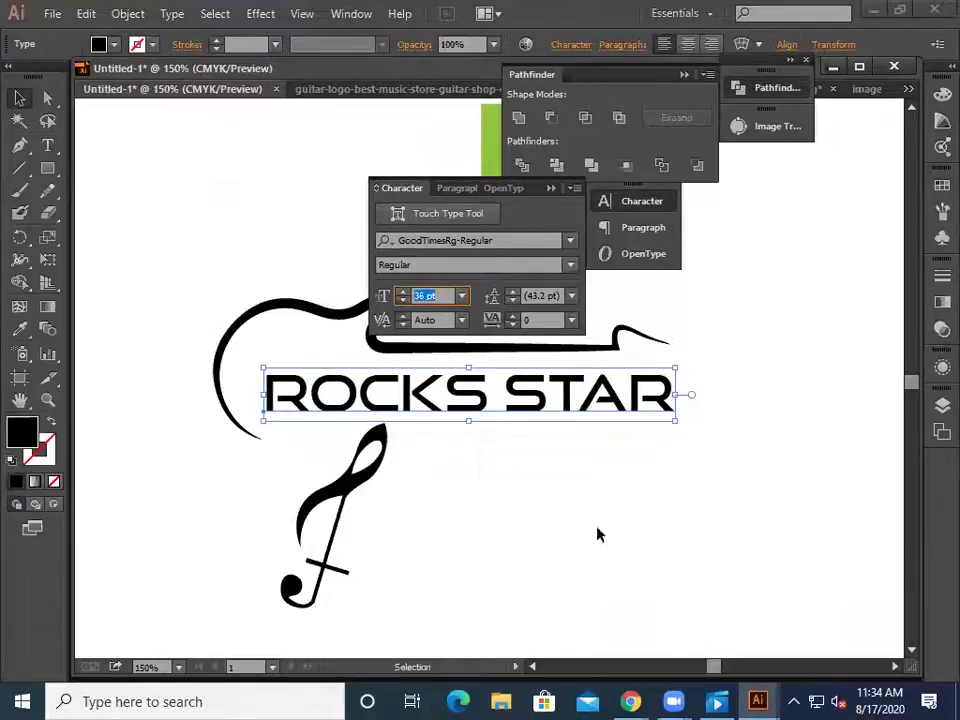
click(610, 542)
- Nudge the ROCKS STAR text slightly up and to the left, closer beneath the guitar neck
drag(642, 414, 640, 465)
click(640, 466)
scroll(640, 466, up, 1)
scroll(642, 475, up, 1)
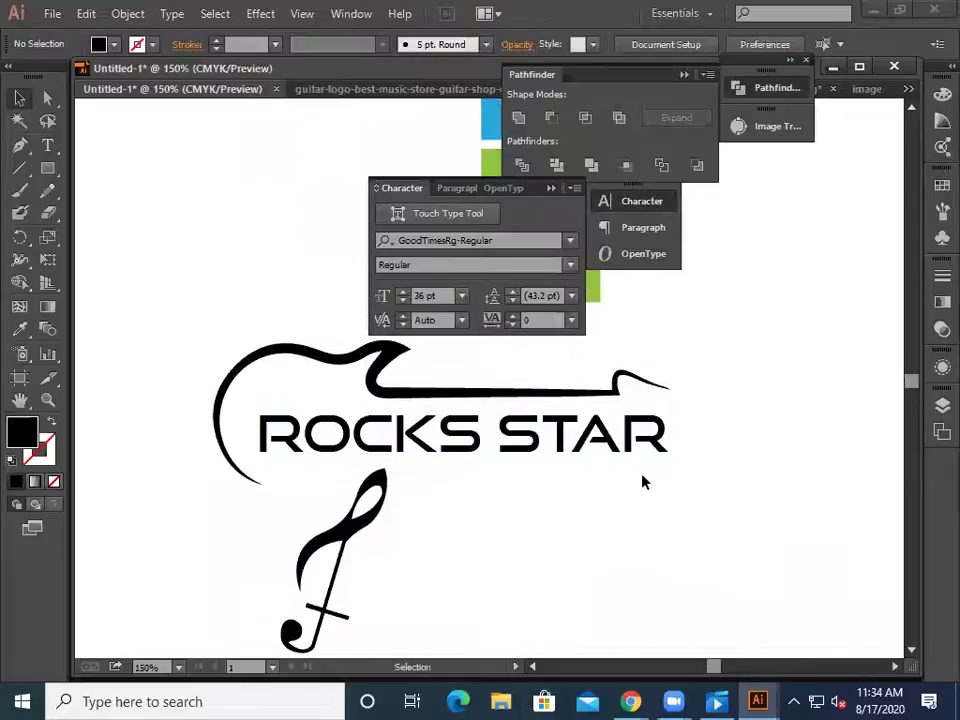
scroll(479, 549, up, 2)
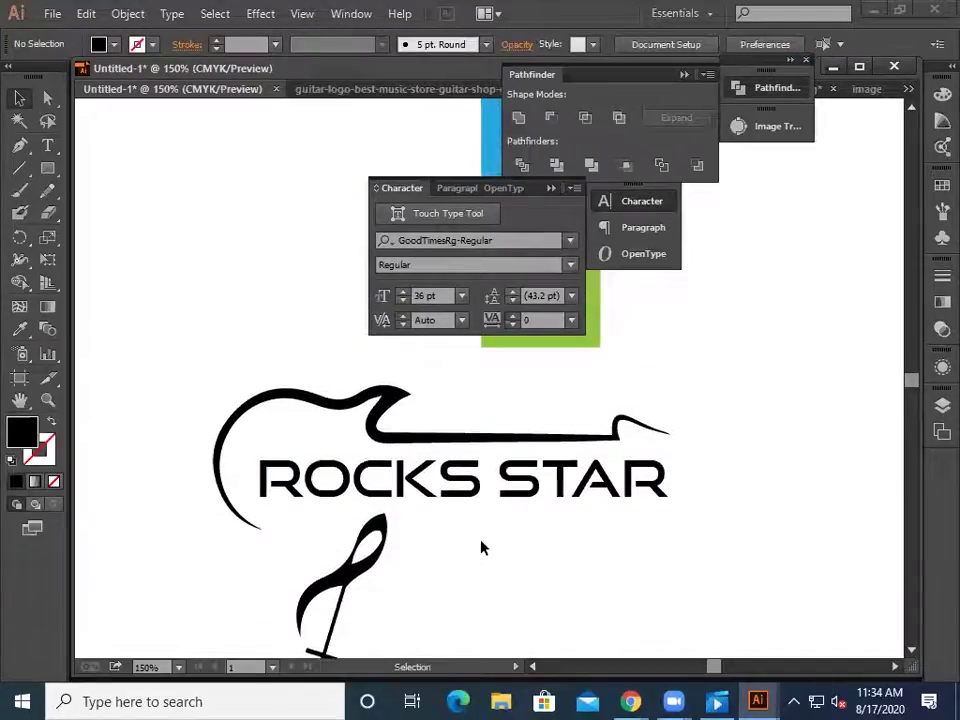
- Move the treble clef out of the way, just past the end of the word STAR
drag(364, 574, 439, 504)
click(413, 567)
drag(409, 556, 714, 571)
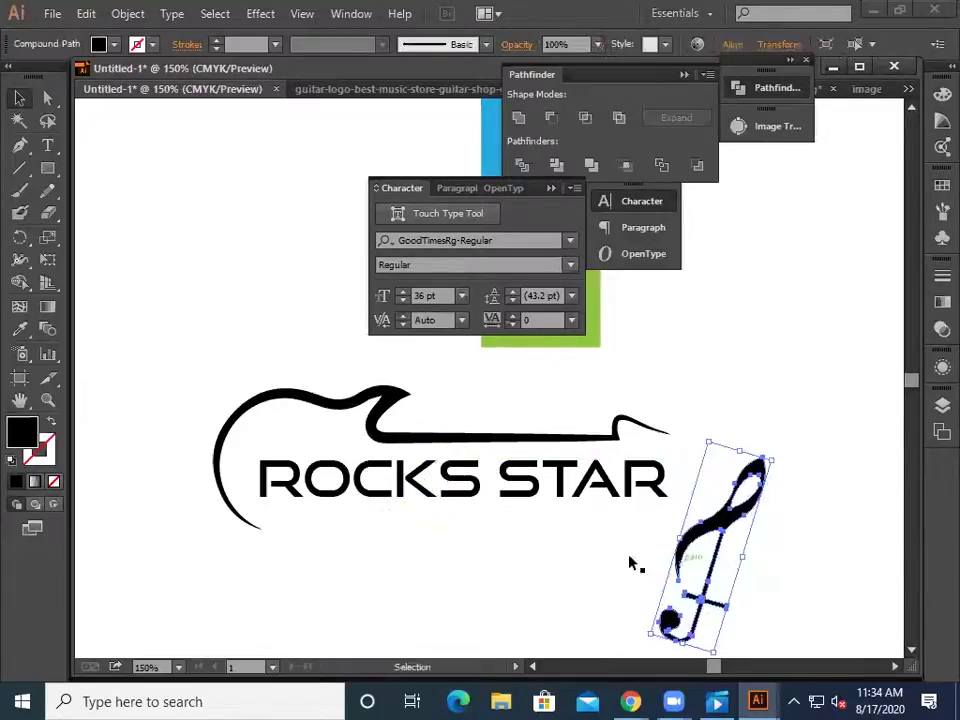
- Scale the guitar outline down slightly and align its head with the end of the ROCKS STAR text
click(438, 487)
click(456, 439)
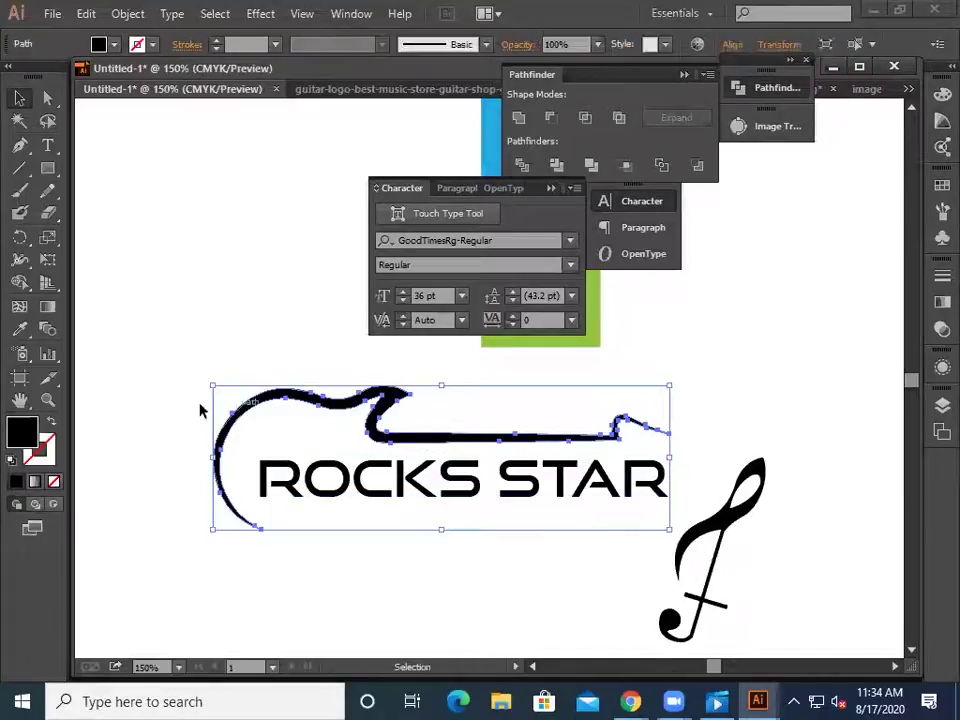
key(shift)
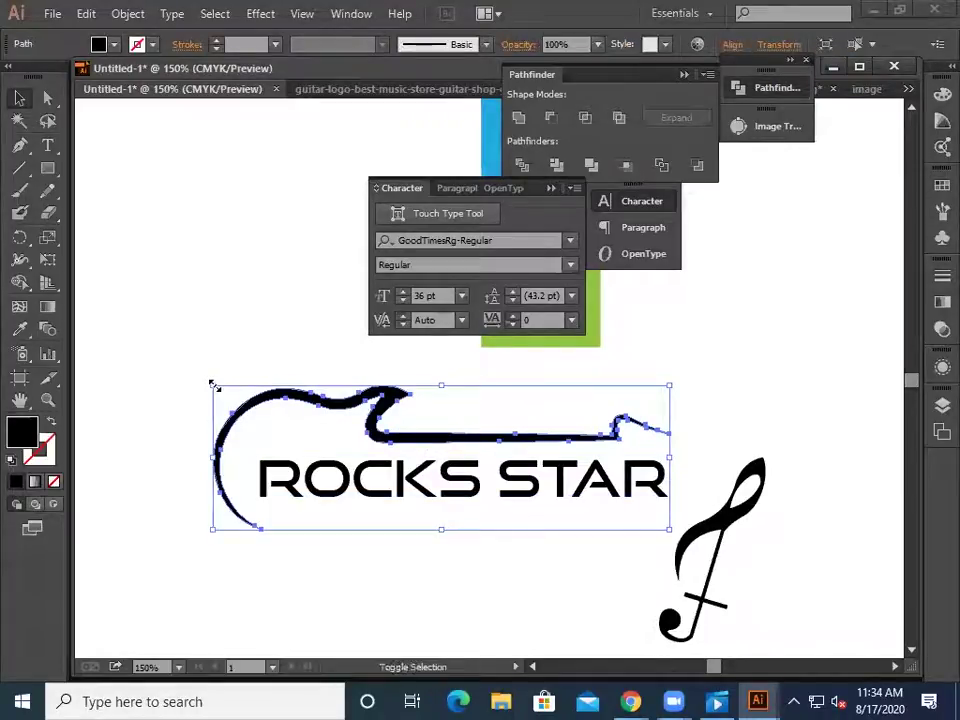
drag(212, 385, 223, 390)
click(700, 460)
drag(609, 437, 614, 444)
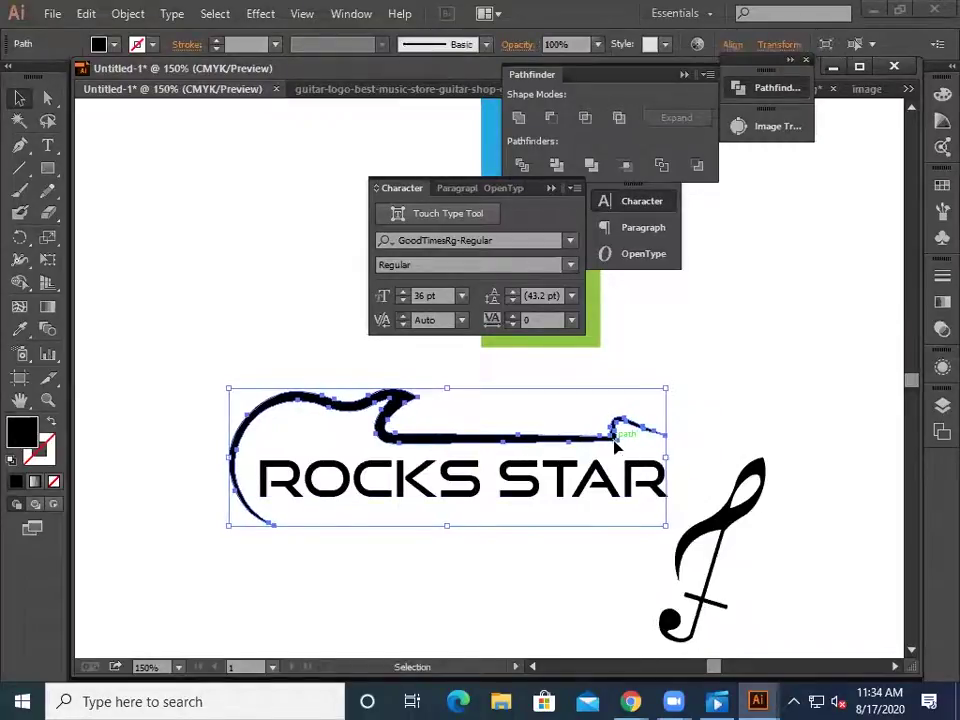
click(729, 420)
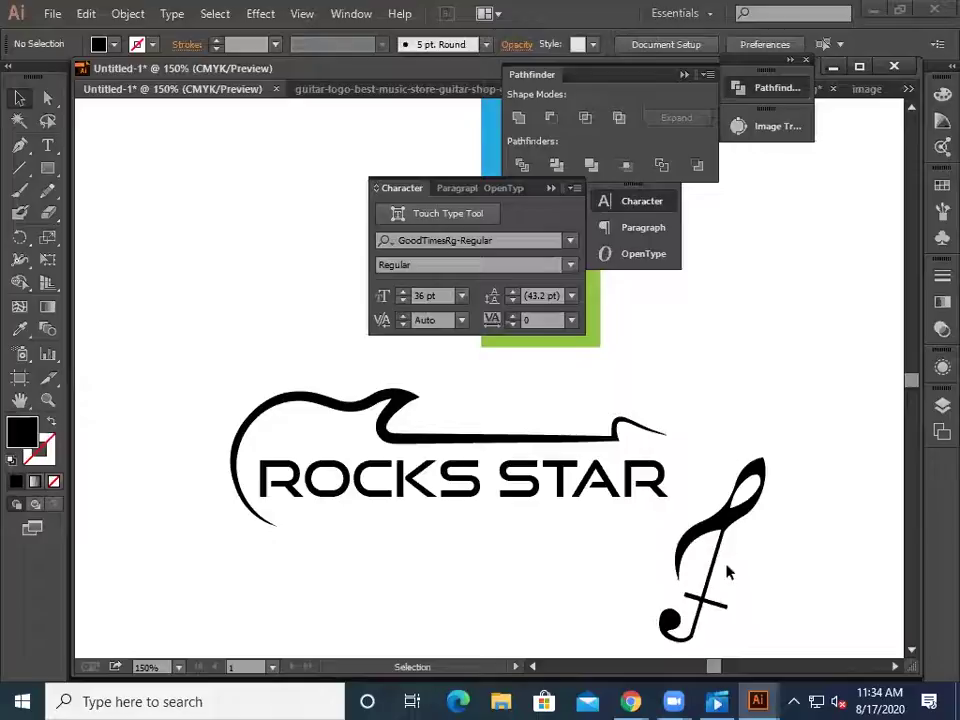
- Move the treble clef beneath the word ROCKS, near the open end of the guitar body
drag(731, 521, 592, 549)
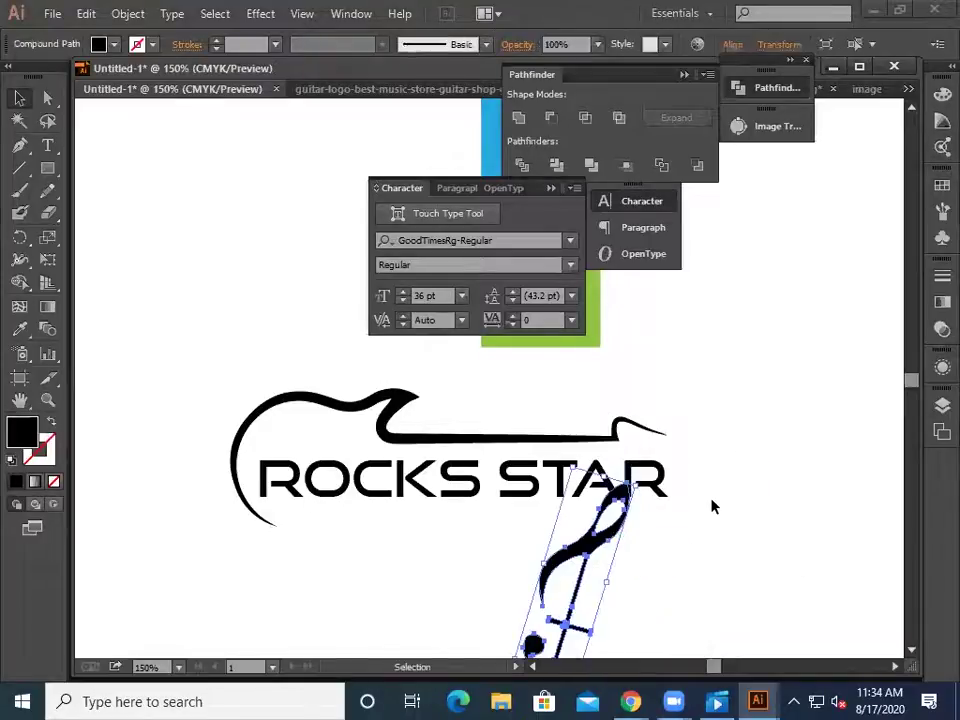
scroll(713, 507, down, 2)
click(718, 504)
drag(582, 490, 338, 552)
scroll(489, 522, up, 1)
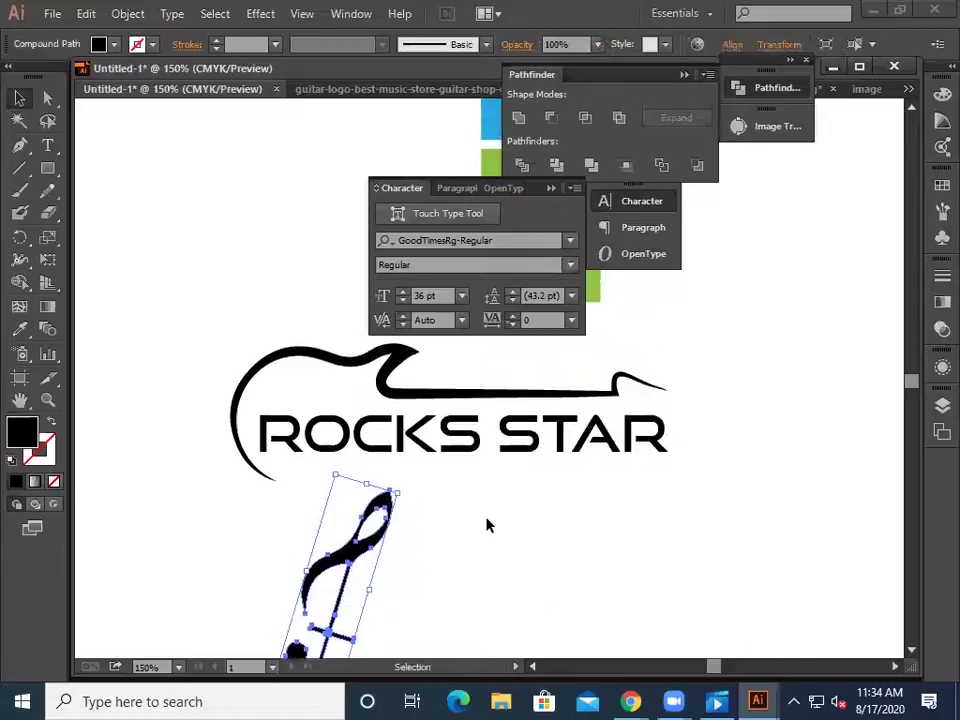
- Convert the ROCKS STAR text to outlines and ungroup the letters
click(465, 452)
right_click(463, 456)
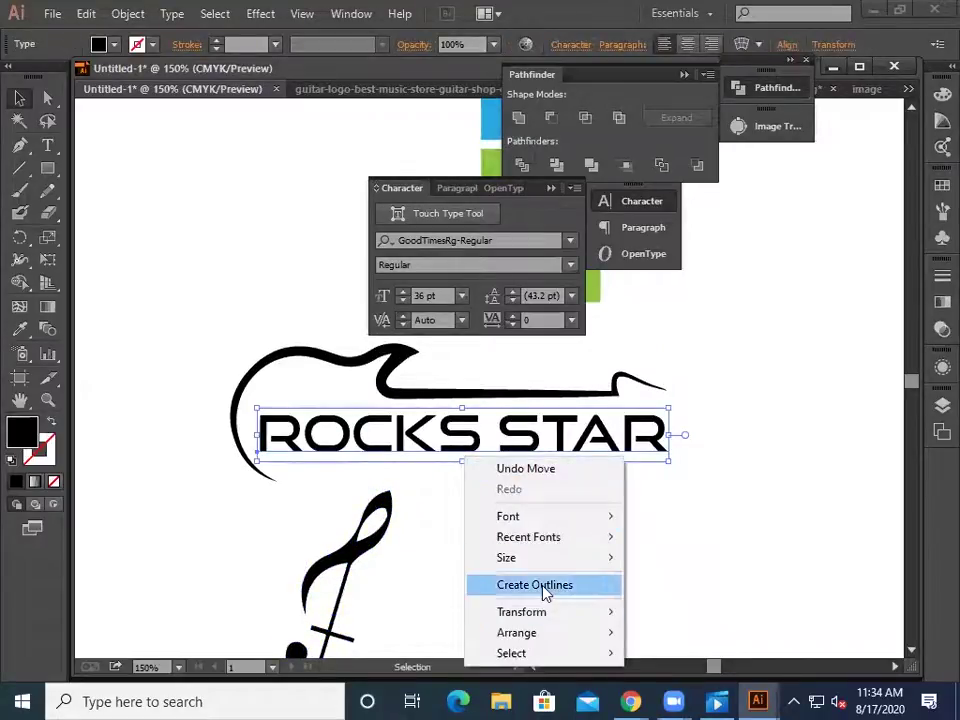
click(545, 592)
right_click(495, 447)
click(538, 566)
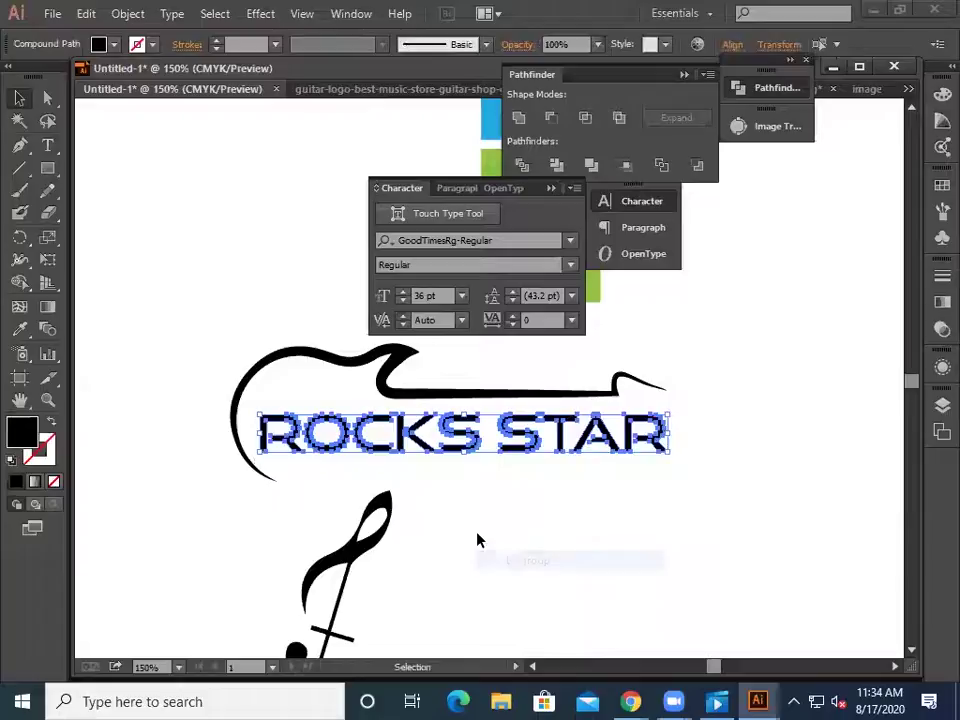
click(477, 540)
- Place the treble clef under the S of ROCKS and move the loose white leaf shape into the empty area beneath STAR
drag(357, 553, 448, 520)
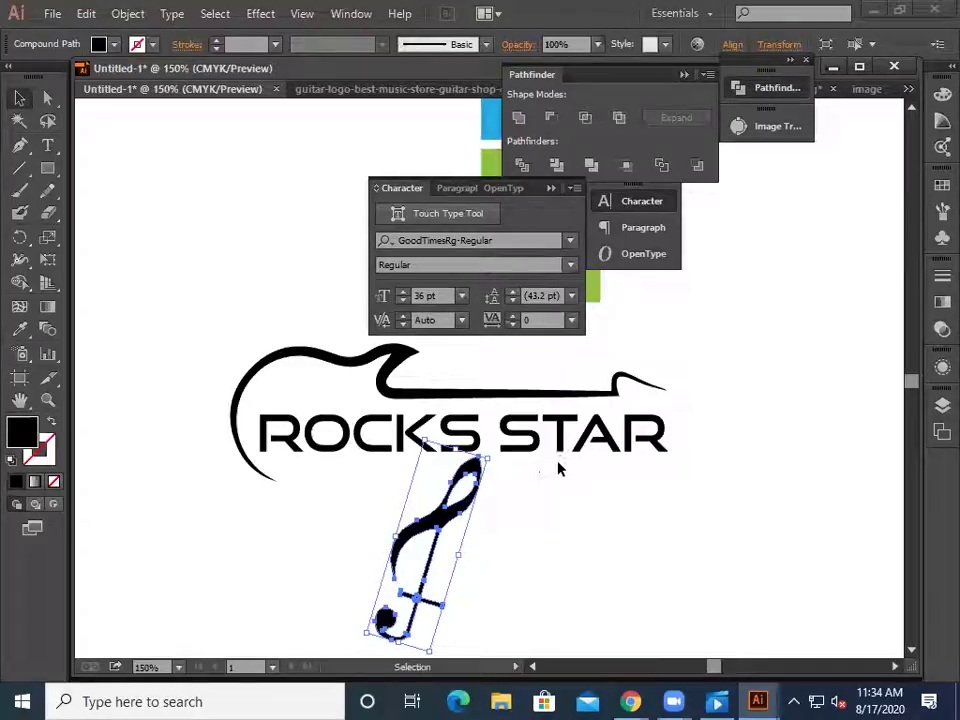
scroll(558, 469, down, 1)
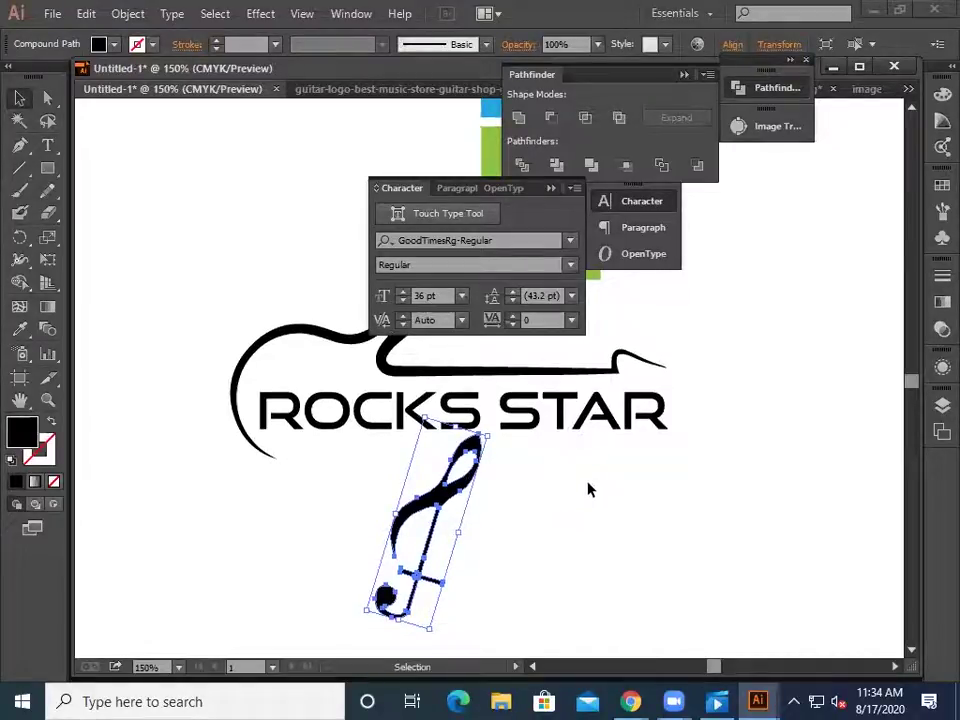
drag(566, 490, 606, 574)
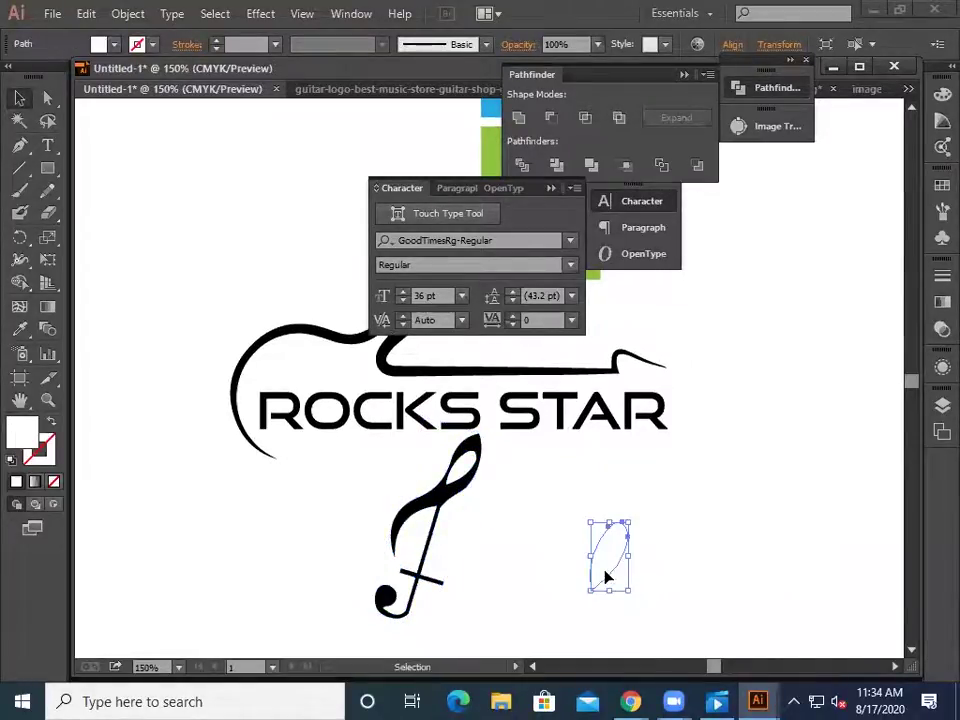
click(470, 553)
- Rotate the treble clef clockwise until it lies diagonally, and move it up to overlap the lower edge of ROCKS STAR
click(439, 516)
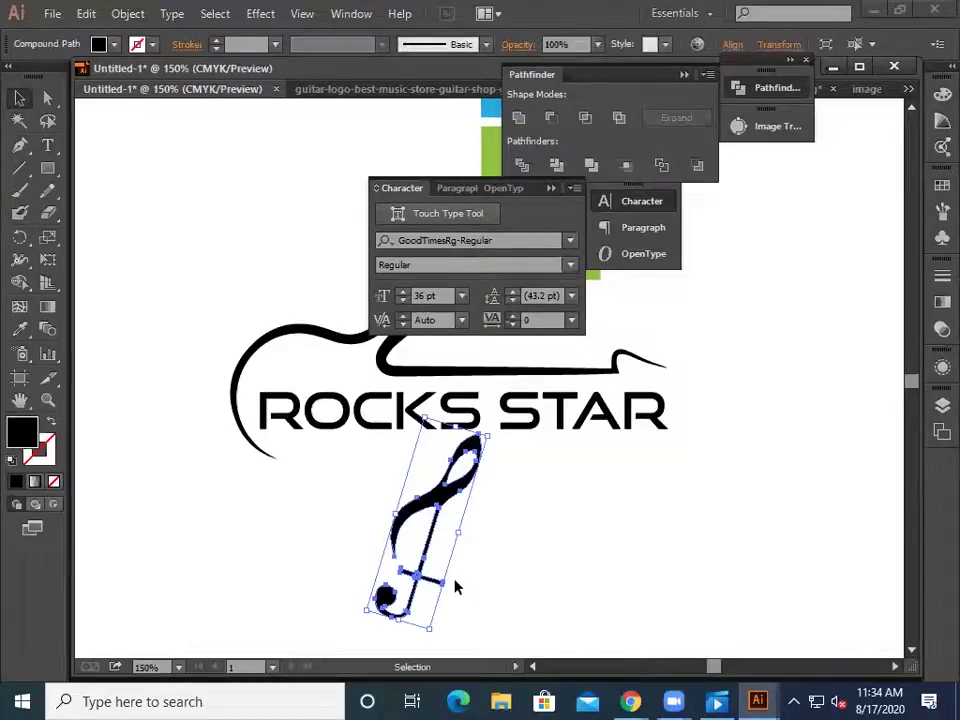
drag(455, 587, 385, 575)
click(489, 561)
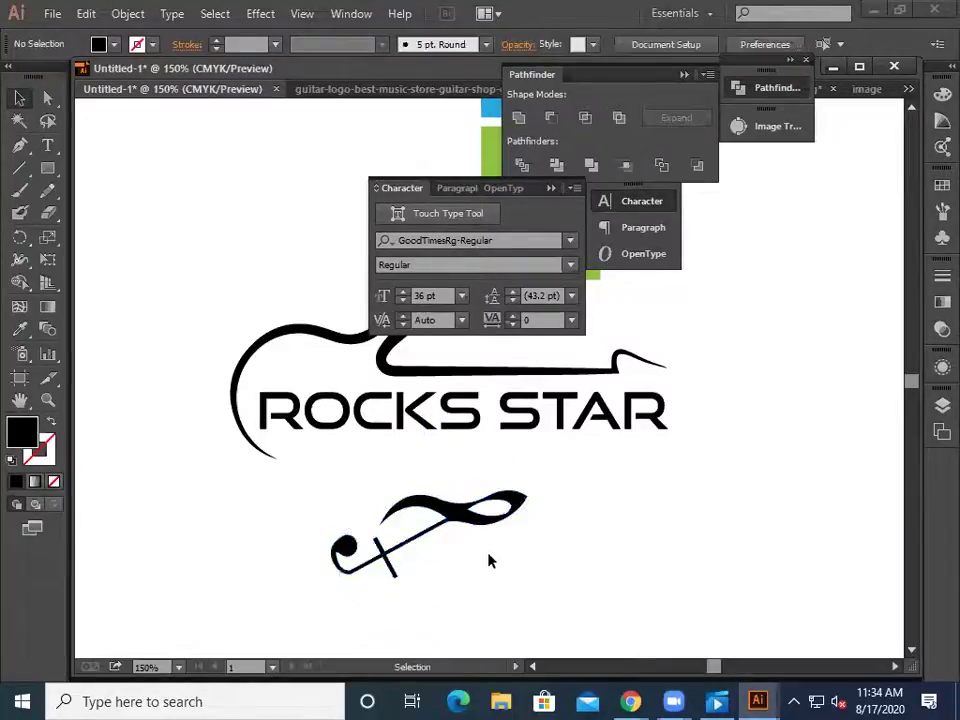
drag(478, 519, 487, 453)
click(576, 542)
scroll(576, 542, up, 1)
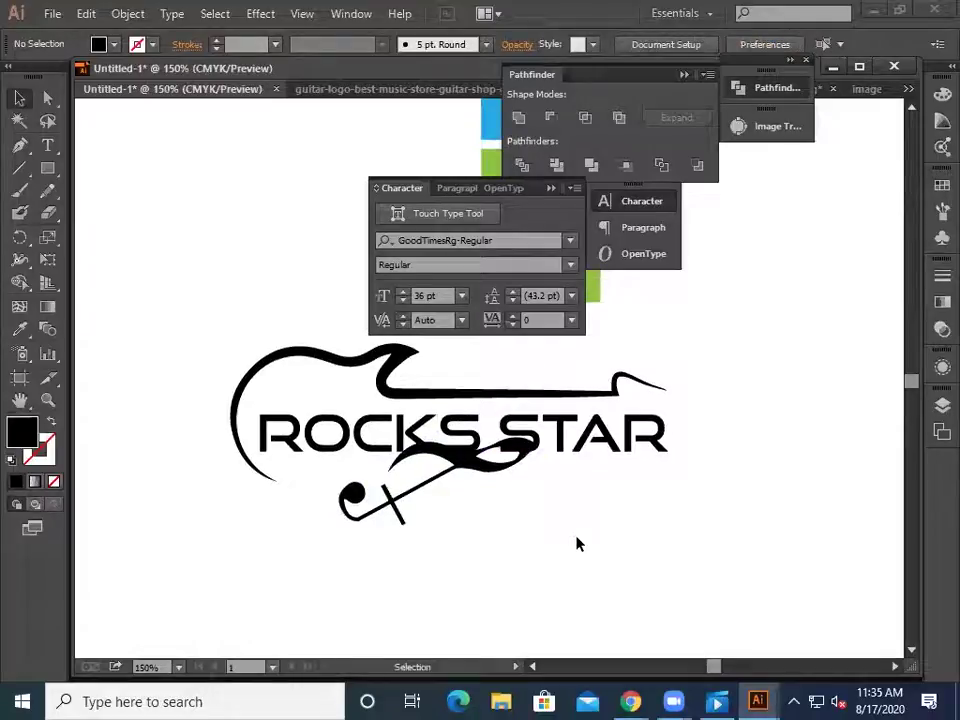
- Fill the treble clef with red
key(ctrl+plus)
key(ctrl+plus)
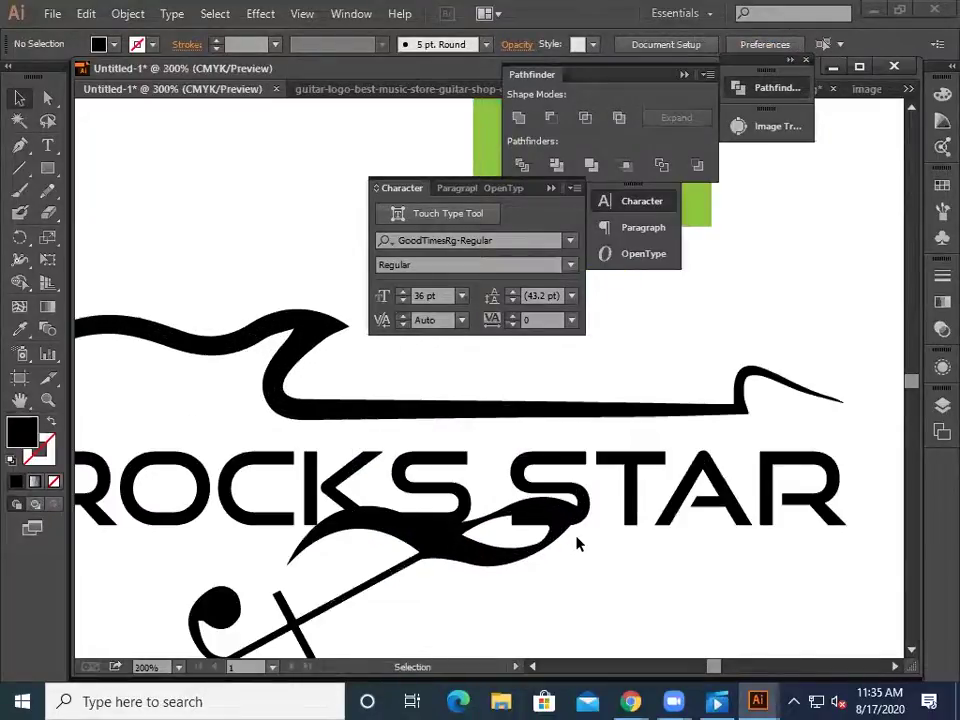
click(400, 462)
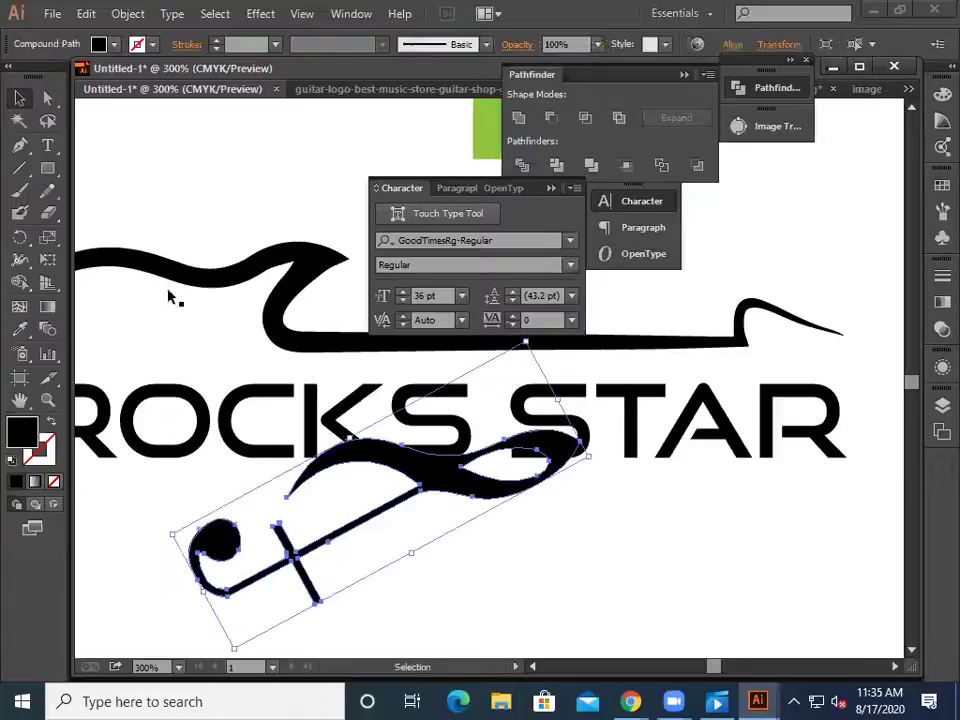
click(115, 44)
click(50, 75)
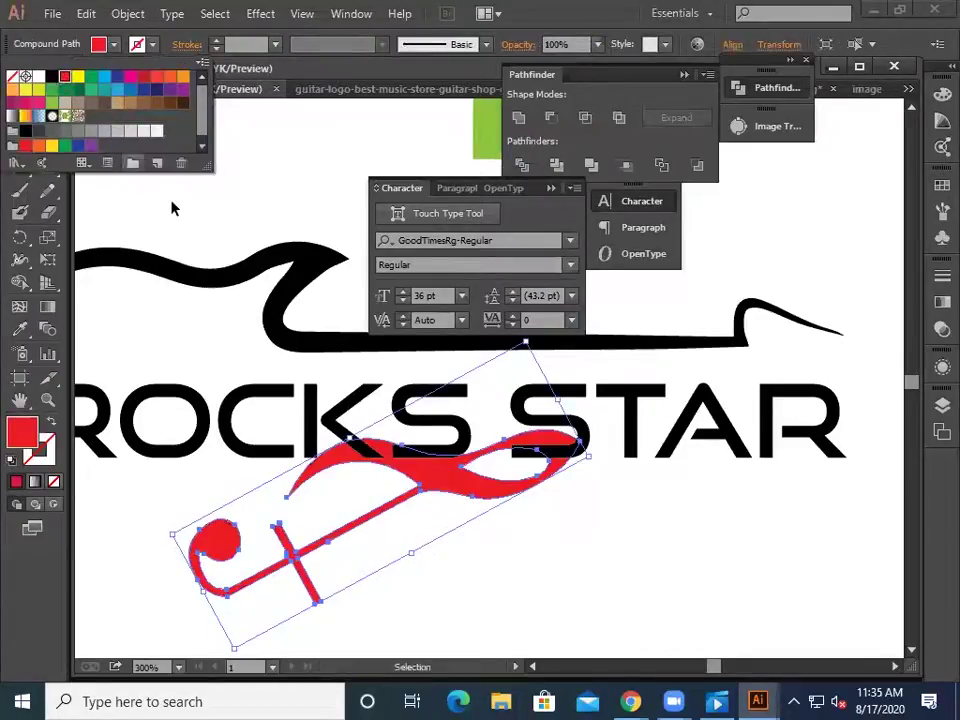
click(177, 209)
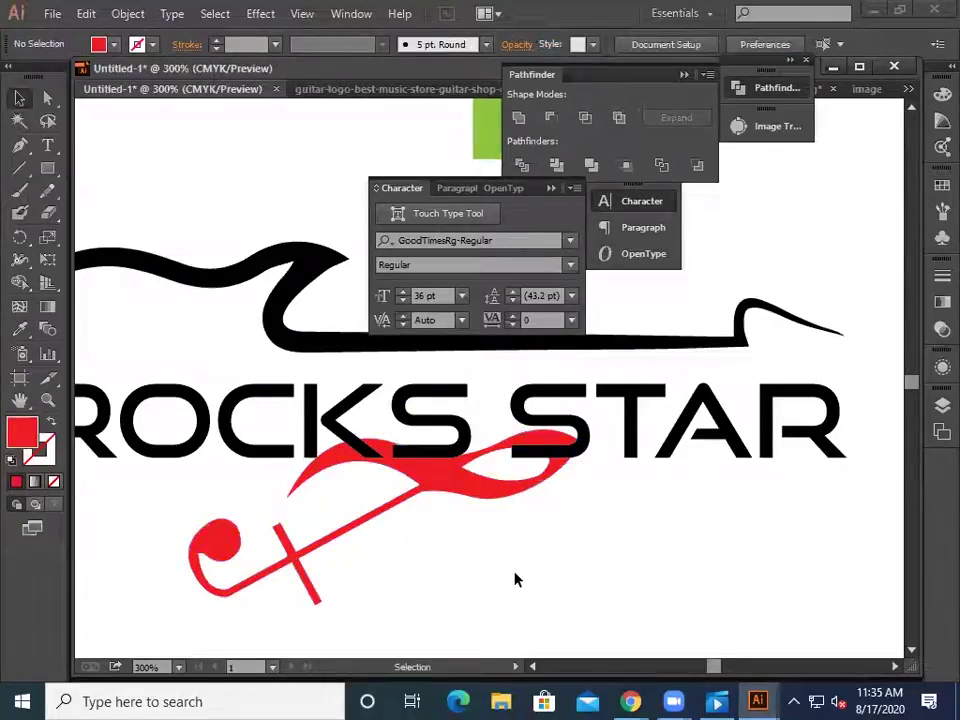
- Nudge the red treble clef slightly down and back up to its previous position, then deselect it
click(530, 460)
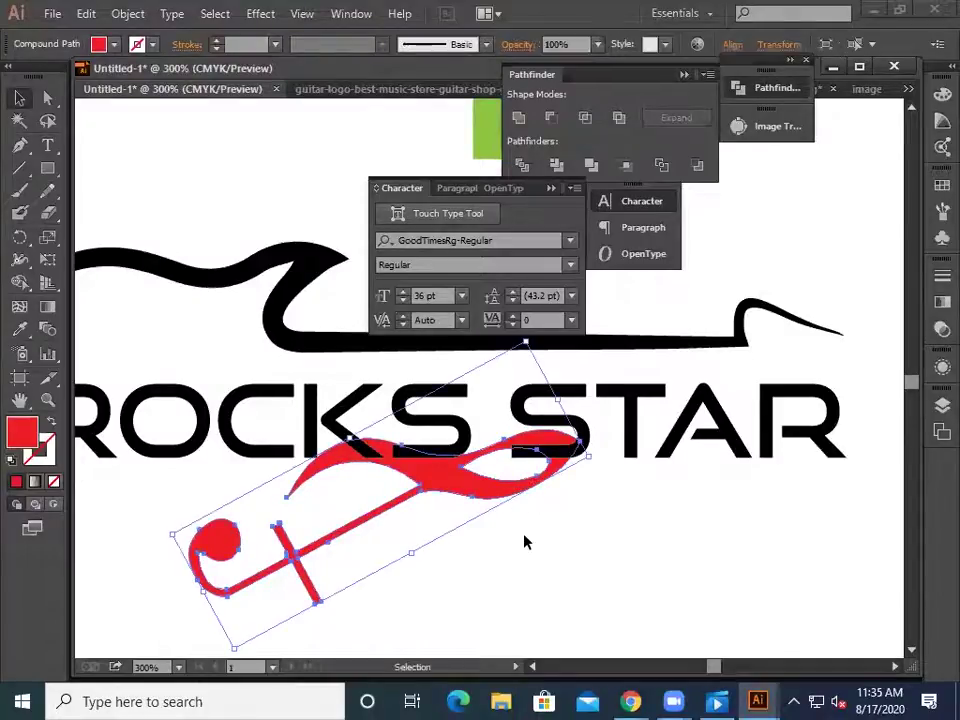
key(Down)
key(Down)
key(Down)
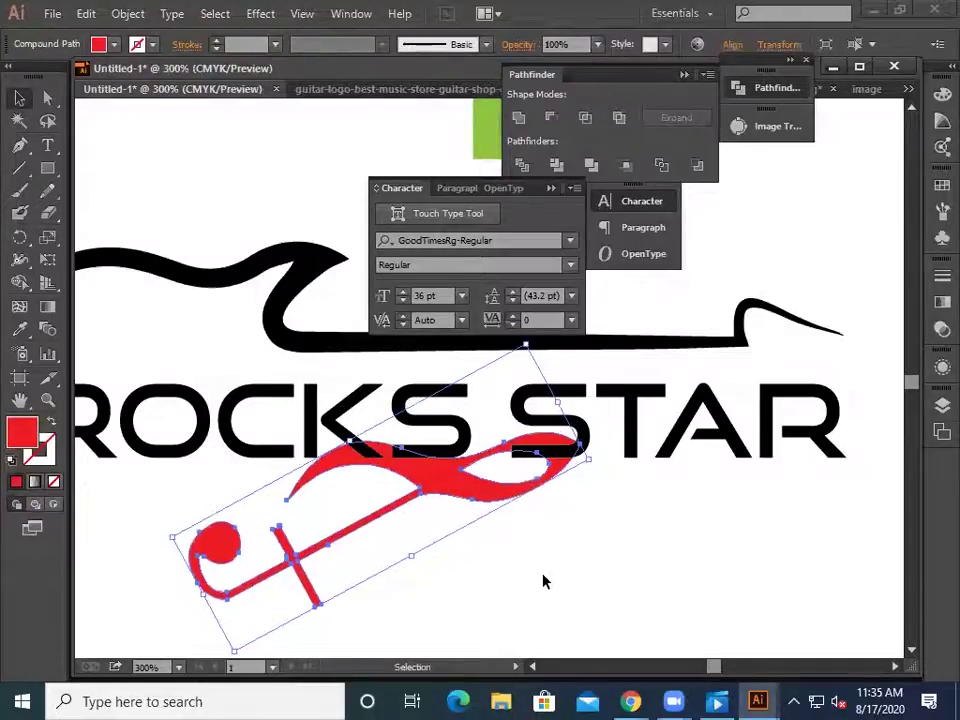
key(Up)
key(Up)
key(Up)
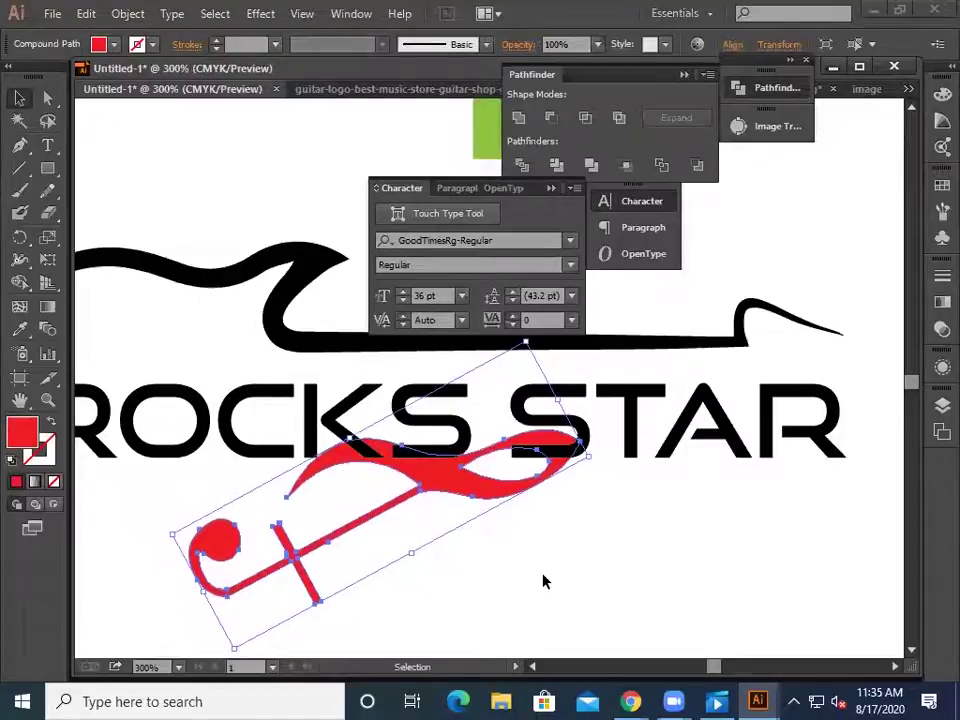
click(543, 581)
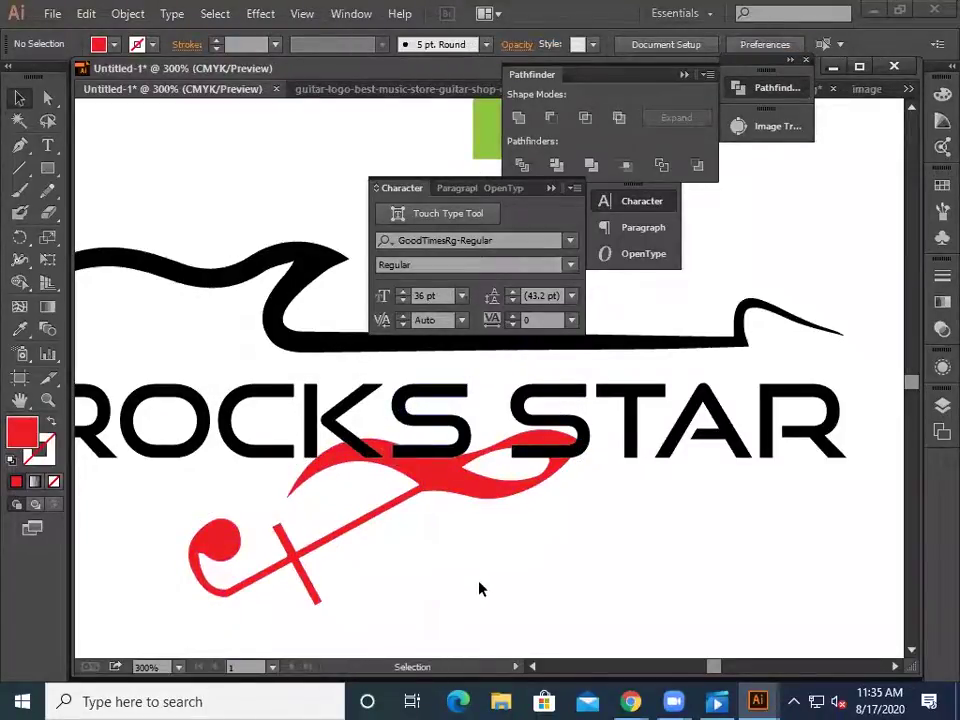
- Offset the paths of the K and S of ROCKS and the S of STAR by 5 px
drag(304, 369, 537, 407)
click(128, 14)
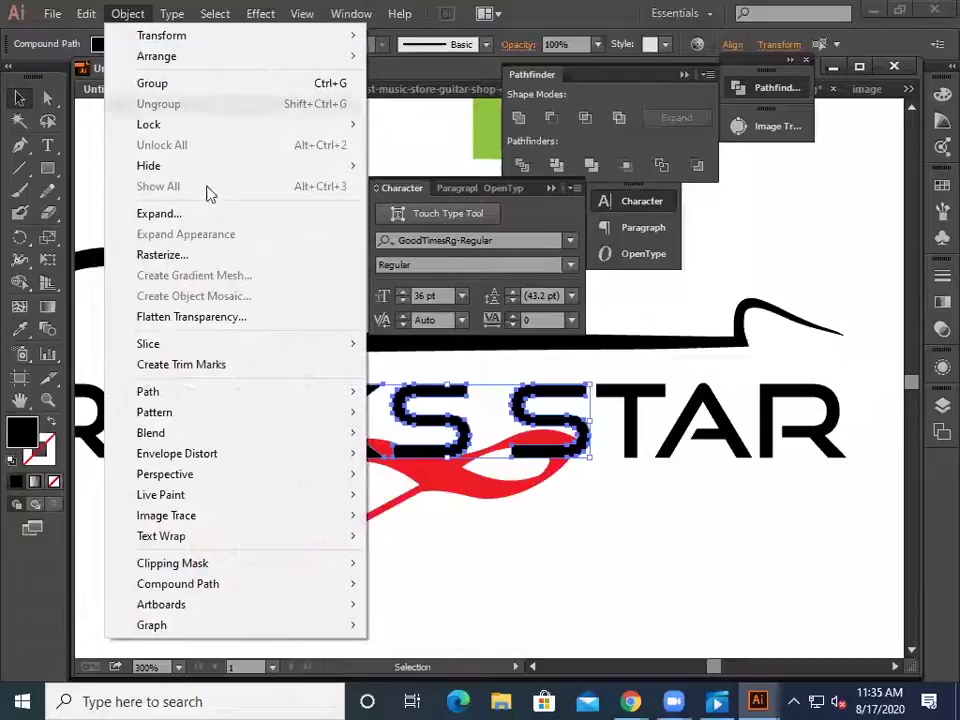
mouse_move(200, 396)
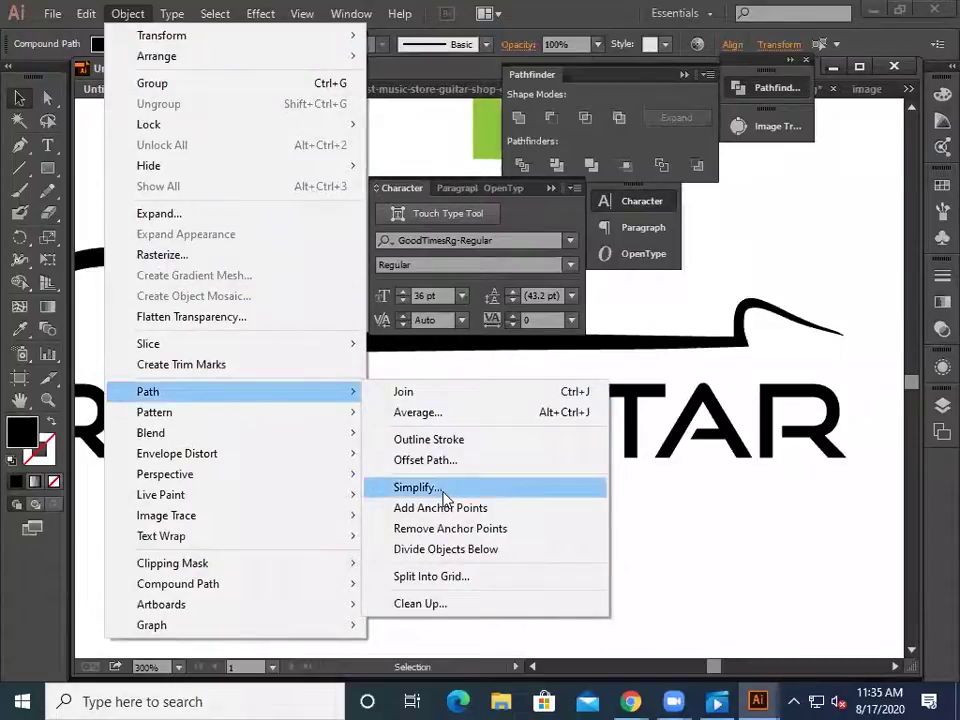
click(425, 460)
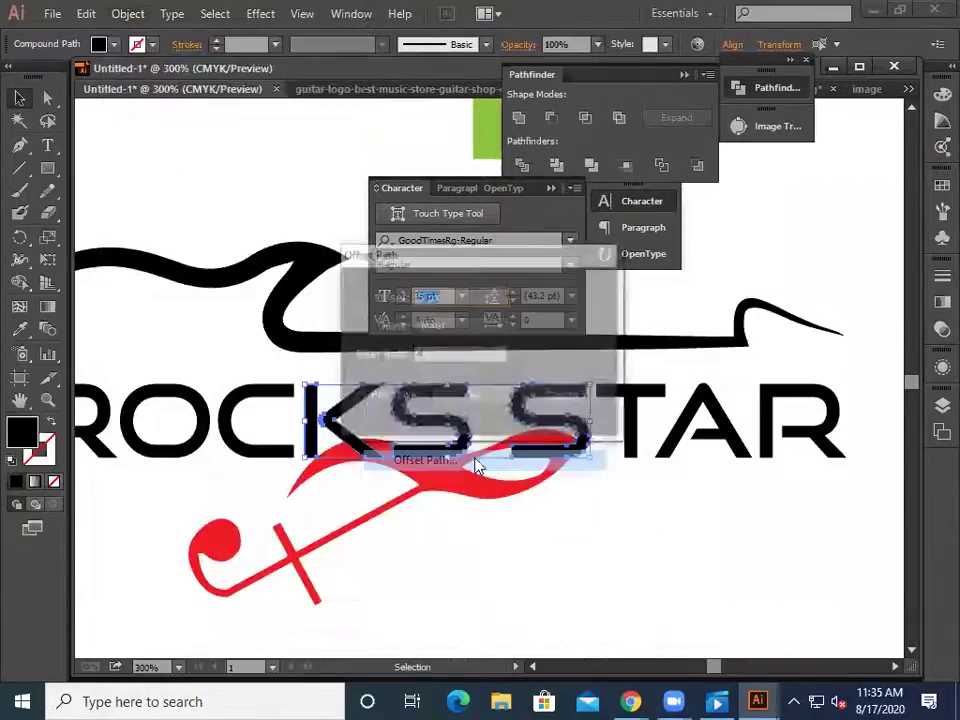
key(Return)
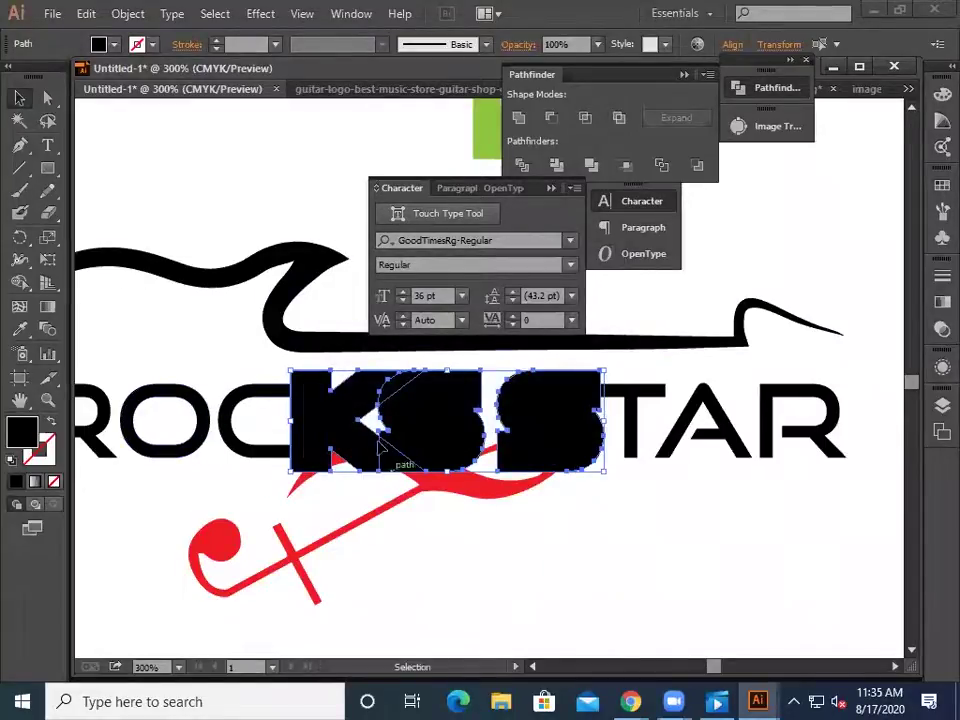
scroll(315, 530, up, 1)
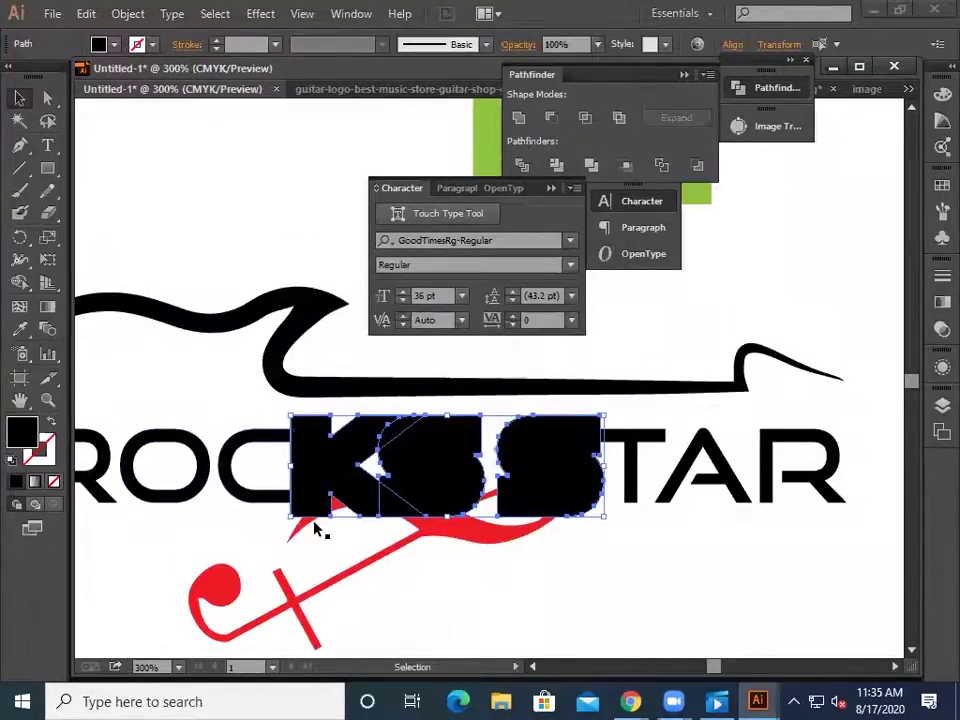
click(523, 566)
drag(261, 405, 470, 562)
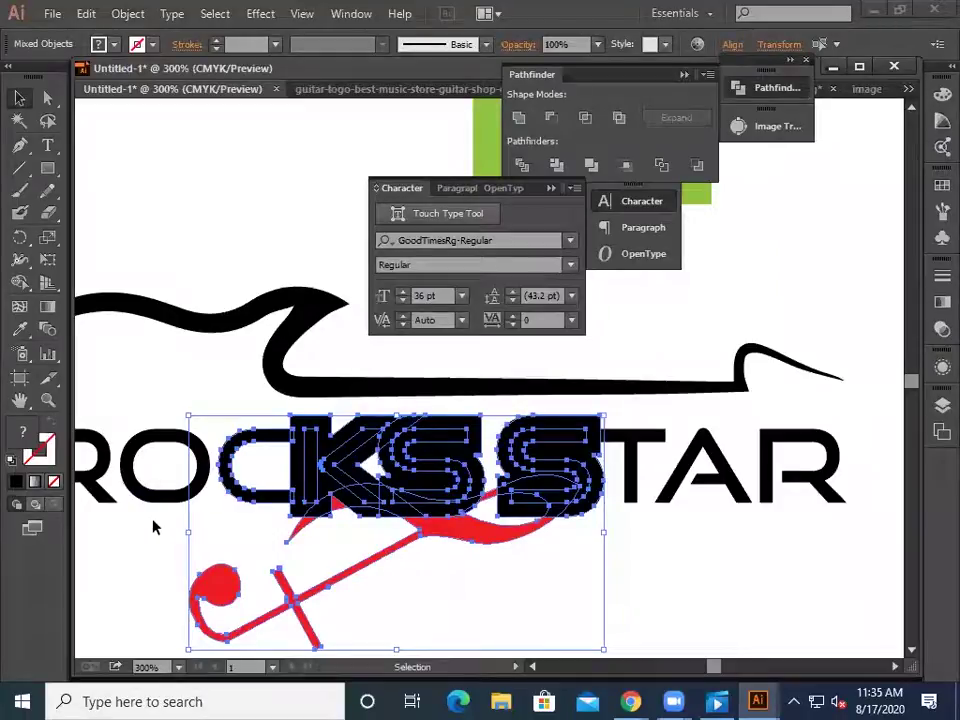
click(165, 561)
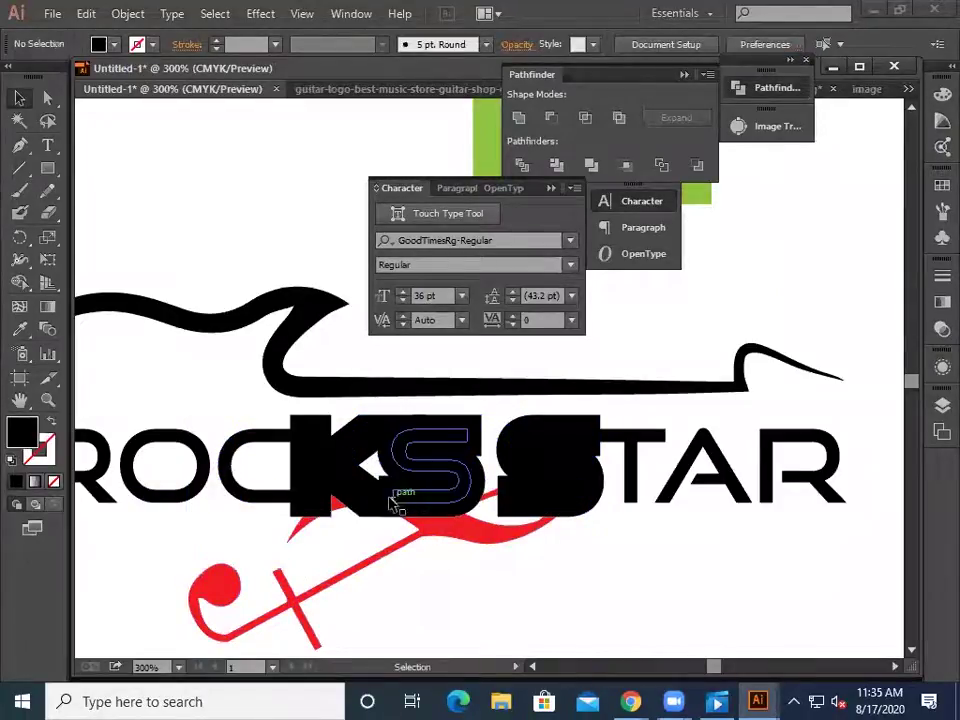
scroll(298, 492, up, 2)
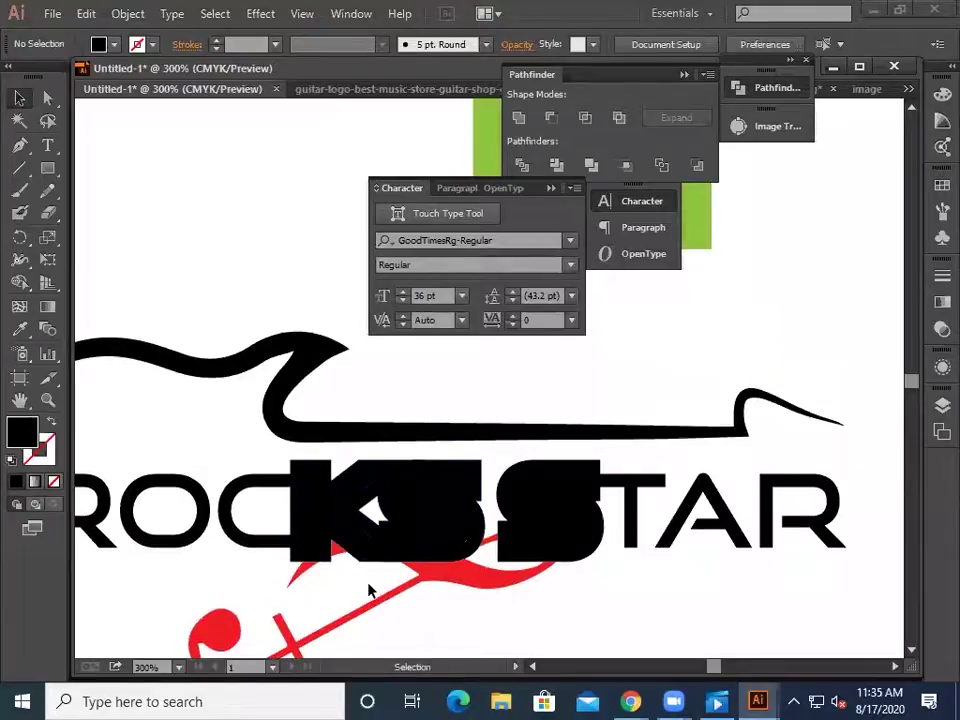
scroll(368, 590, down, 2)
drag(477, 590, 301, 460)
click(623, 568)
- Select the K and both S letters with their offset shapes and the clef, and cut the clef overlaps out of them with Shape Builder
drag(551, 528, 296, 481)
drag(296, 484, 292, 480)
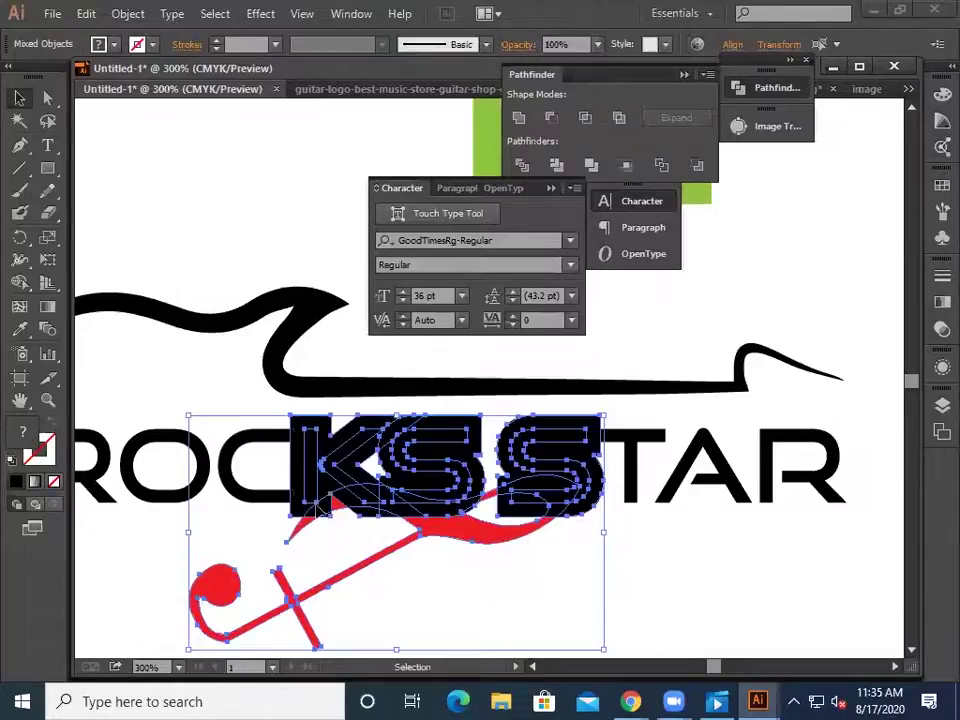
click(20, 283)
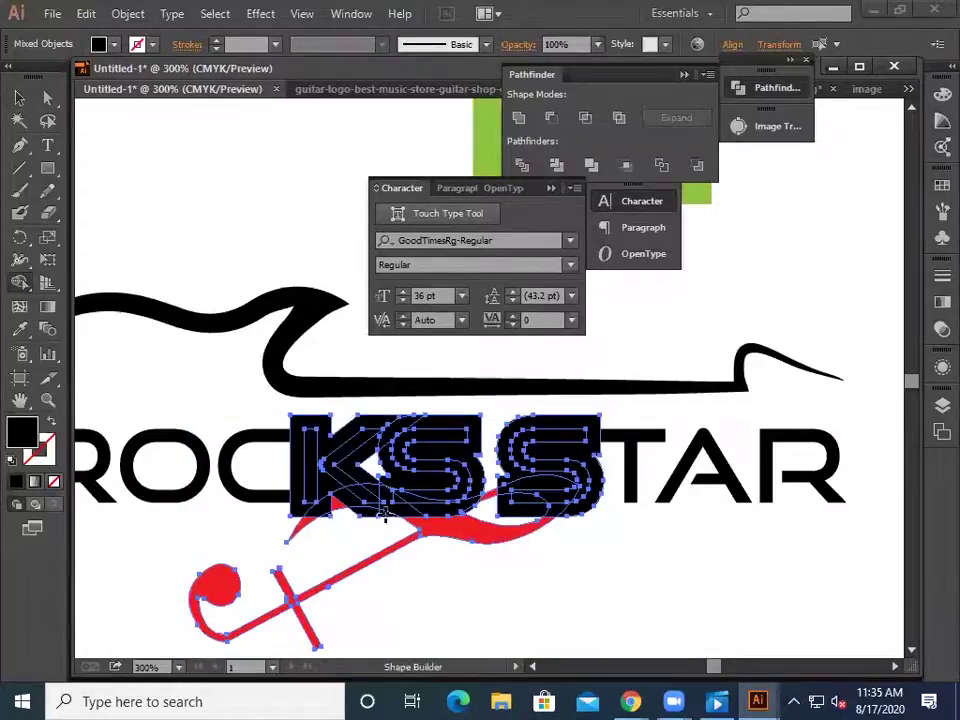
key(ctrl)
alt+scroll(395, 518, up, 2)
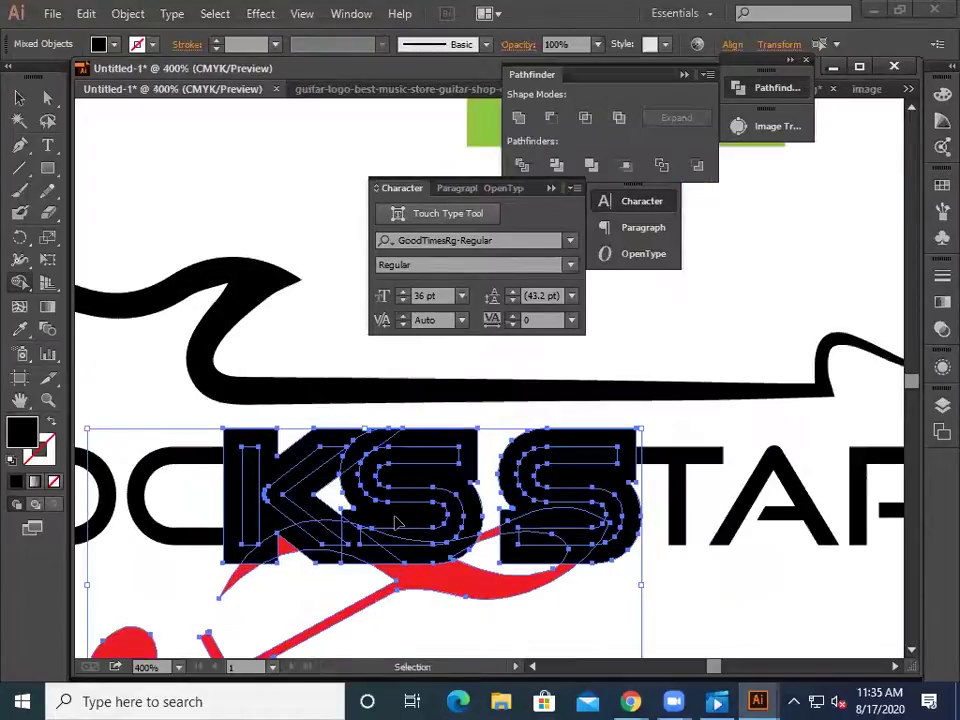
scroll(395, 514, down, 3)
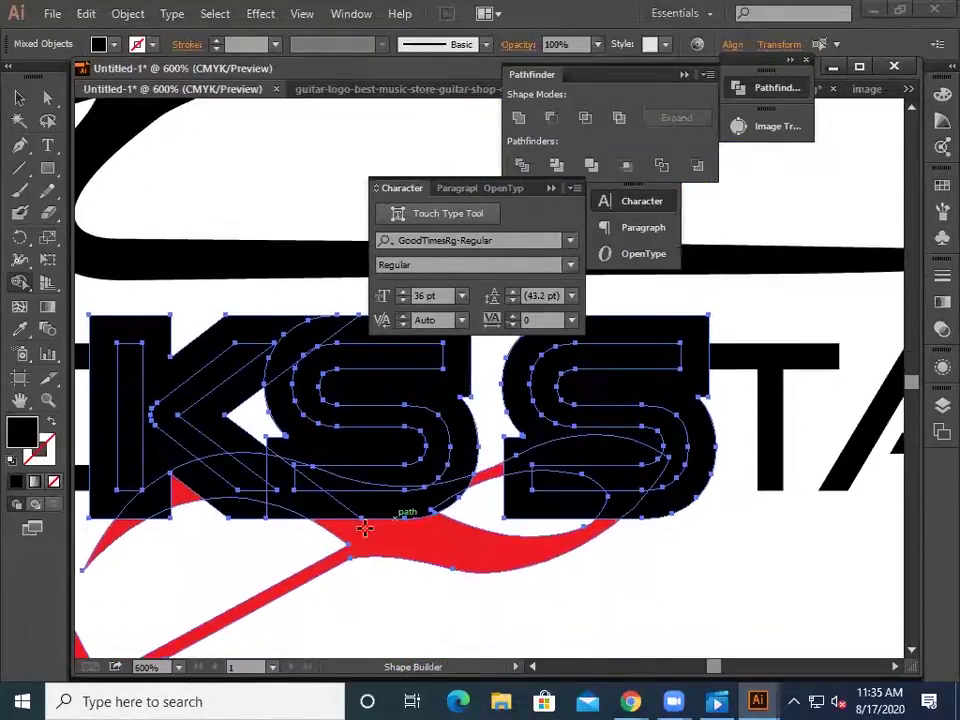
click(379, 460)
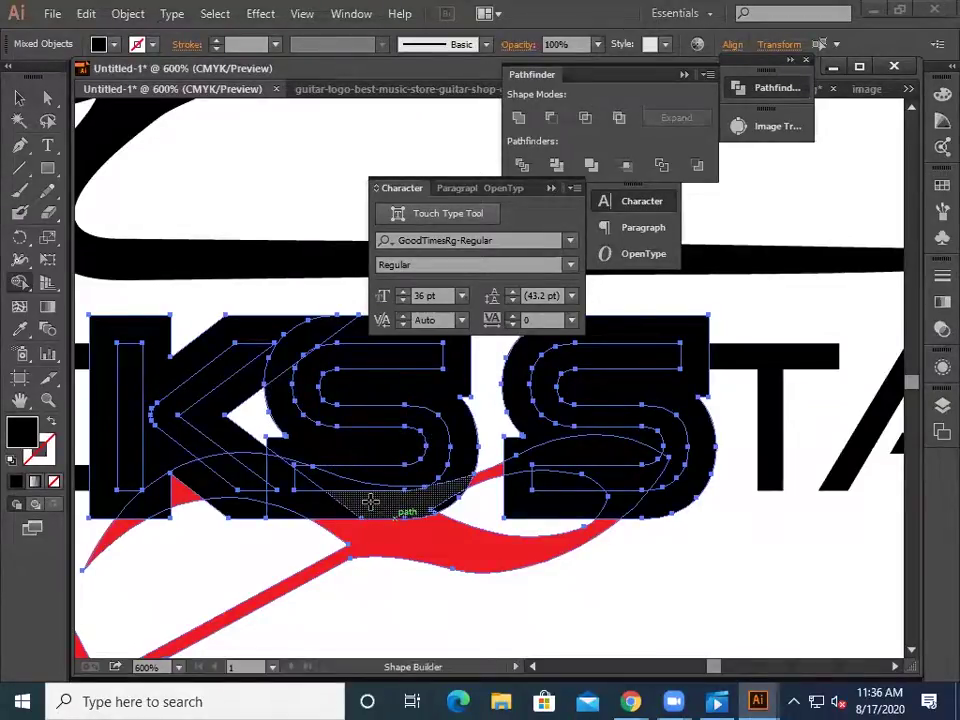
click(371, 502)
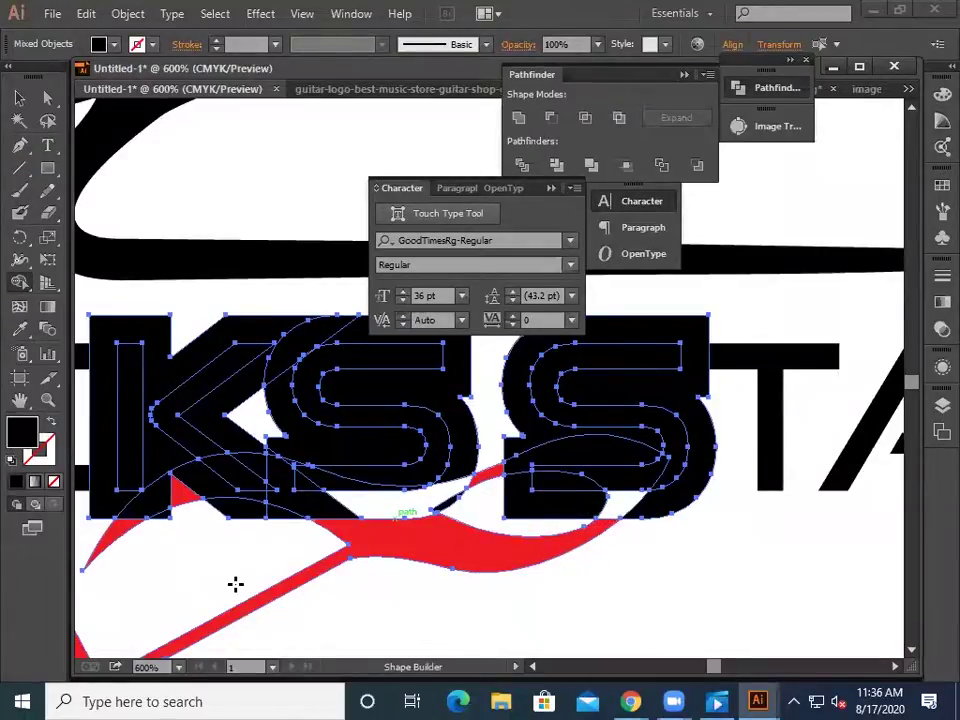
alt+click(247, 513)
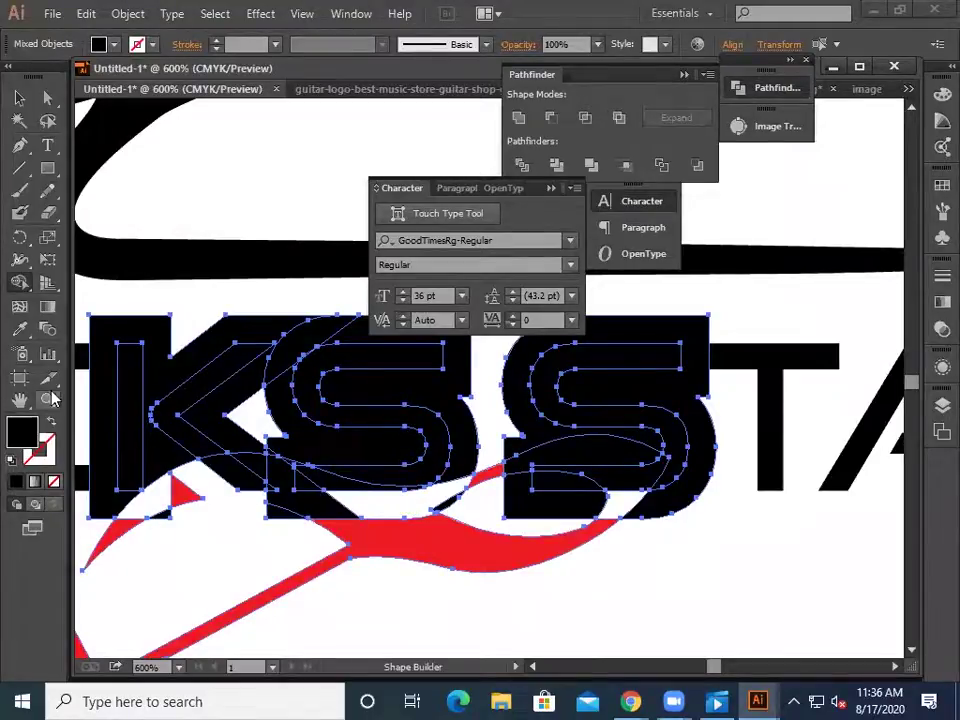
- Move the cut offset shape of the K away from its letter into the area beneath STAR
click(19, 97)
click(293, 210)
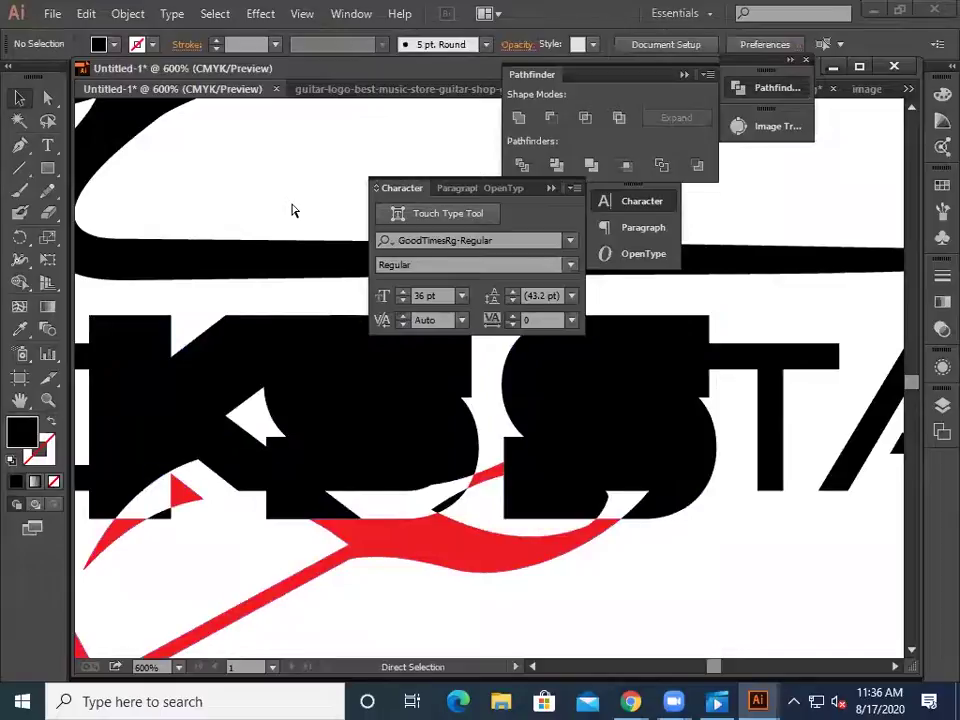
key(ctrl+minus)
key(ctrl+minus)
scroll(313, 347, up, 2)
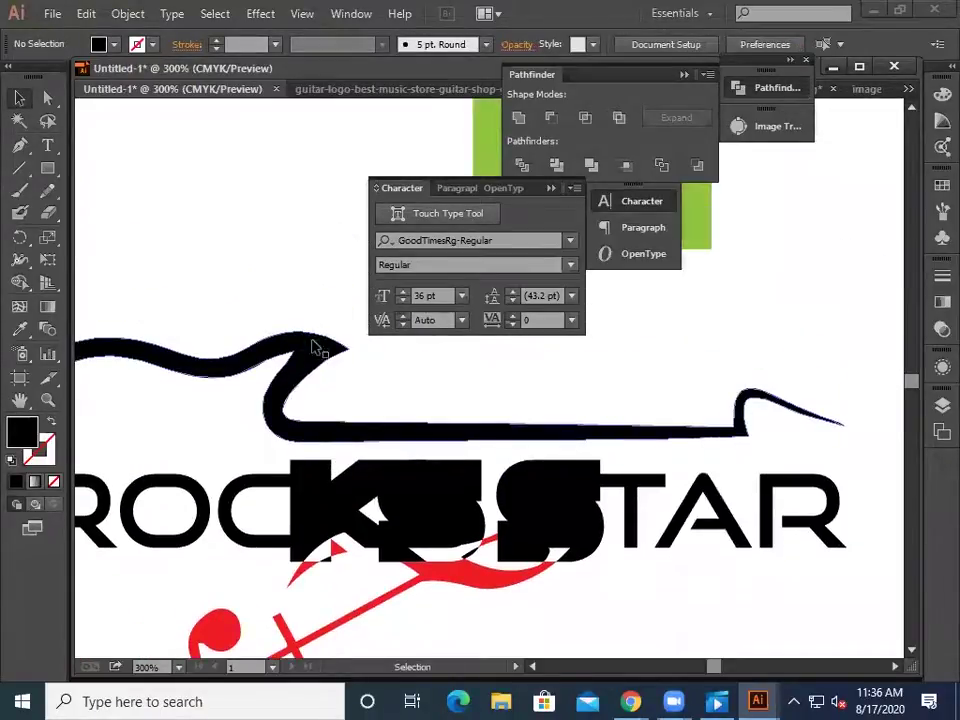
drag(293, 568, 622, 605)
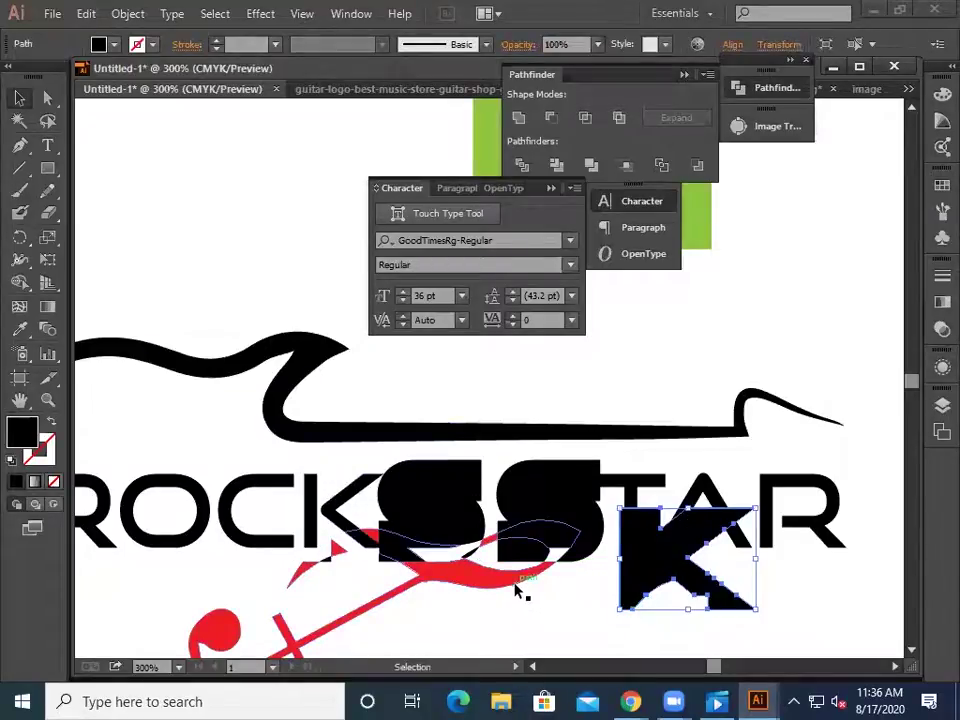
- Undo the K shape's move, the Shape Builder cuts and the path offset, and deselect everything
key(a)
key(ctrl+z)
key(ctrl+a)
key(v)
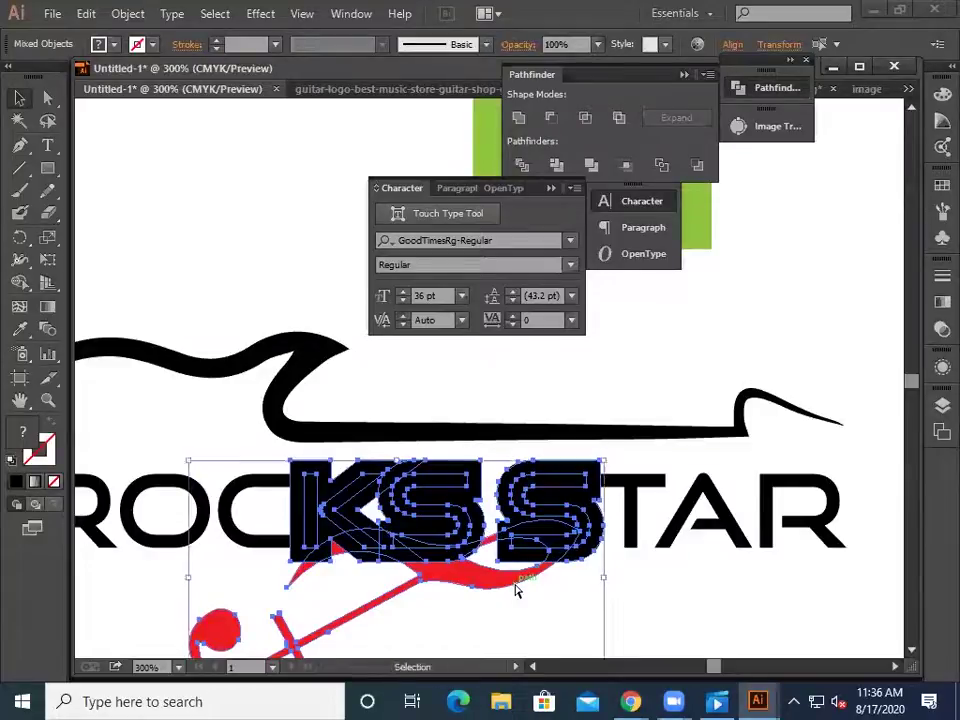
shift+click(515, 590)
key(ctrl+8)
click(613, 593)
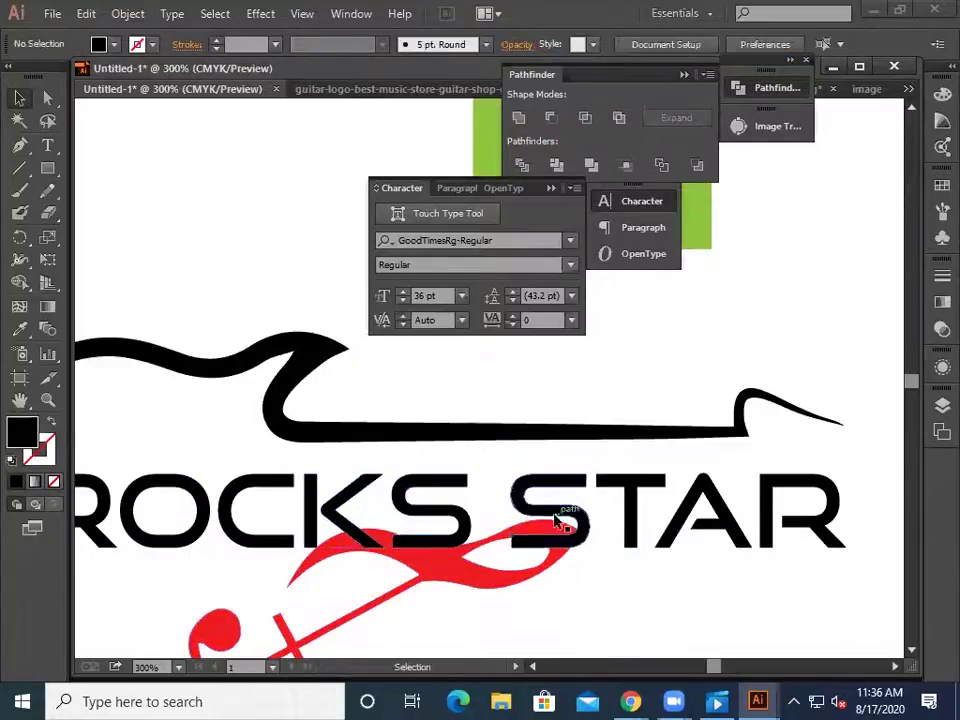
- Move the S of ROCKS slightly down so it sits deeper over the red treble clef
scroll(458, 514, down, 1)
drag(460, 485, 460, 497)
click(489, 579)
scroll(489, 579, down, 1)
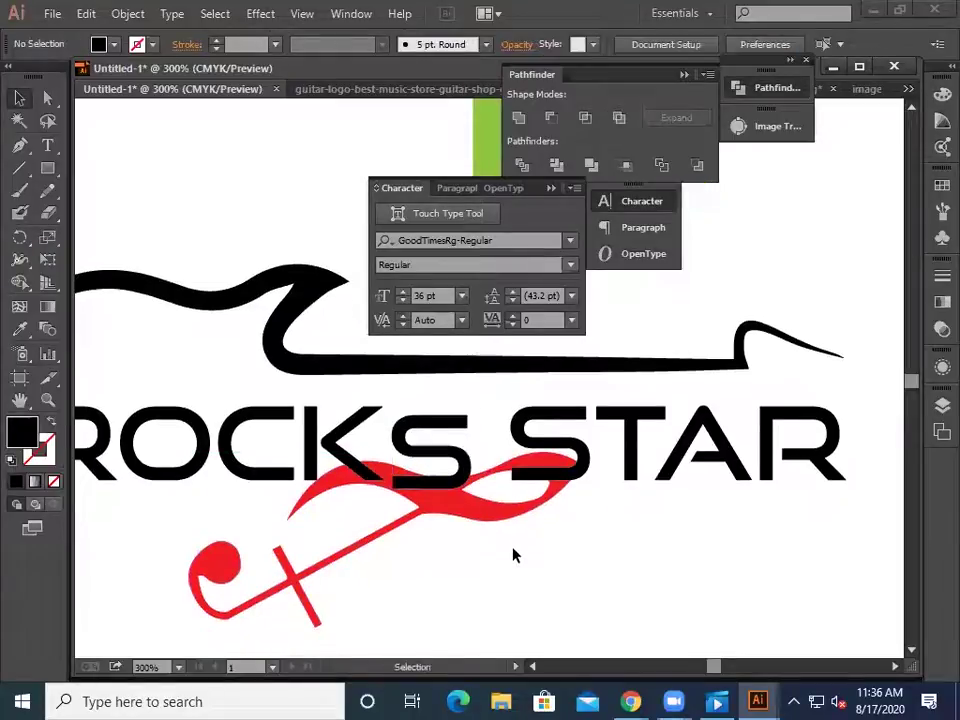
- Move the S of STAR up above the baseline and shift it slightly right, close to the T
drag(588, 473, 588, 451)
click(642, 514)
click(589, 456)
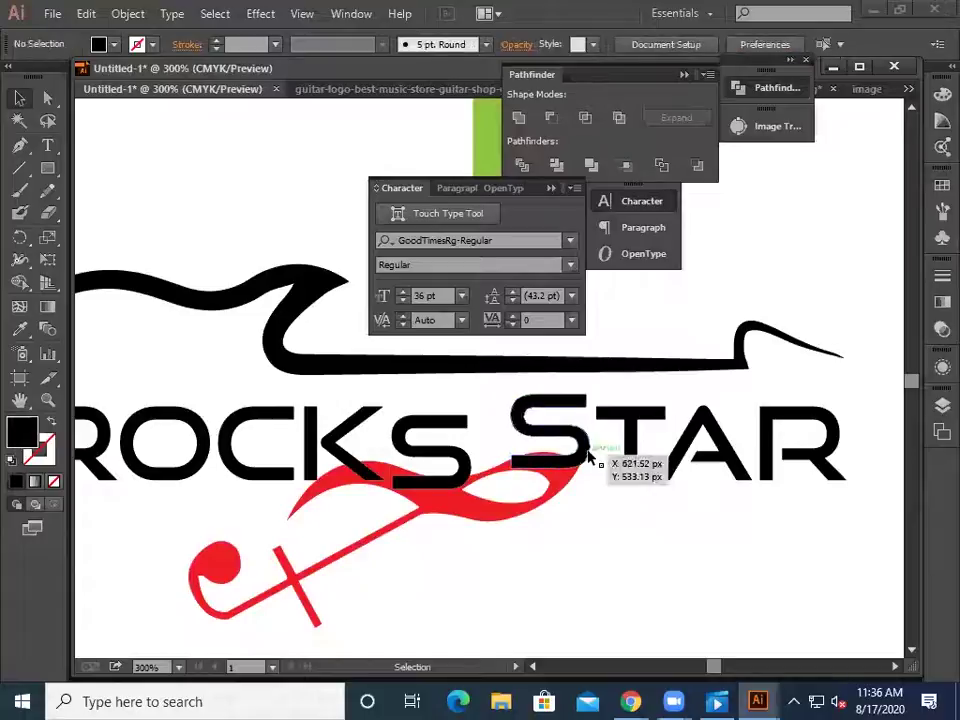
click(619, 514)
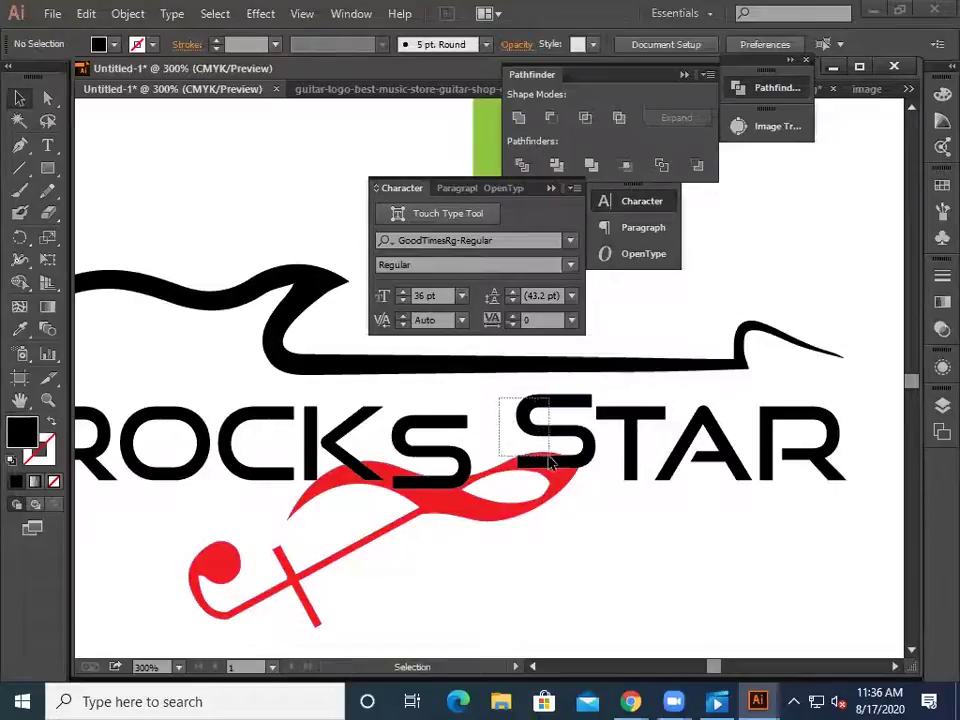
click(553, 446)
click(614, 541)
- Offset the path of the raised S of STAR by 5 px with miter joins and a miter limit of 4
click(568, 435)
click(128, 14)
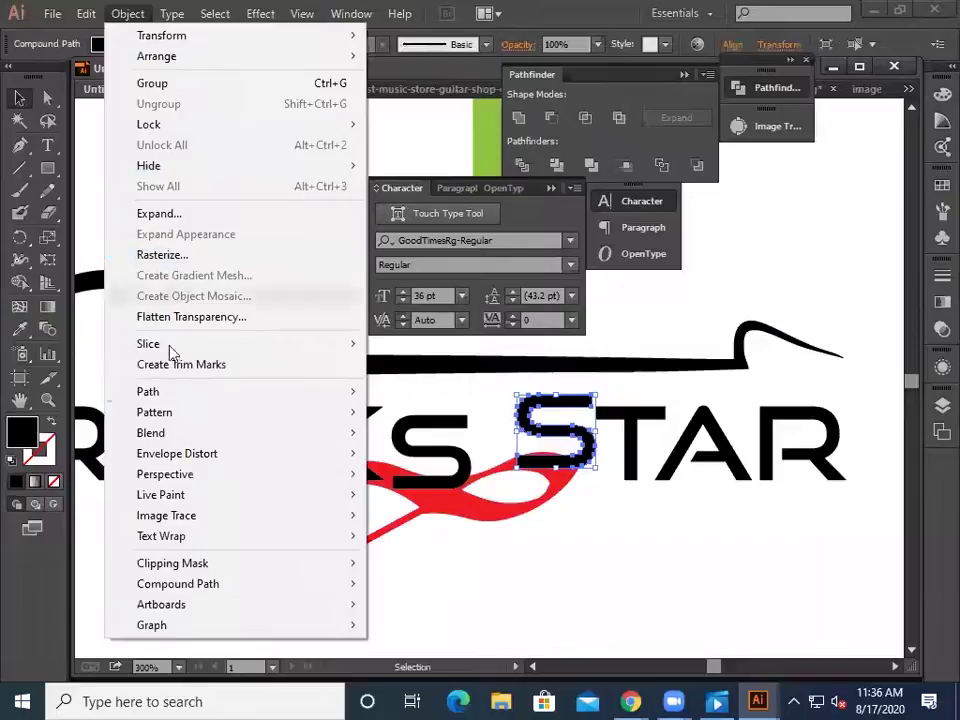
mouse_move(362, 390)
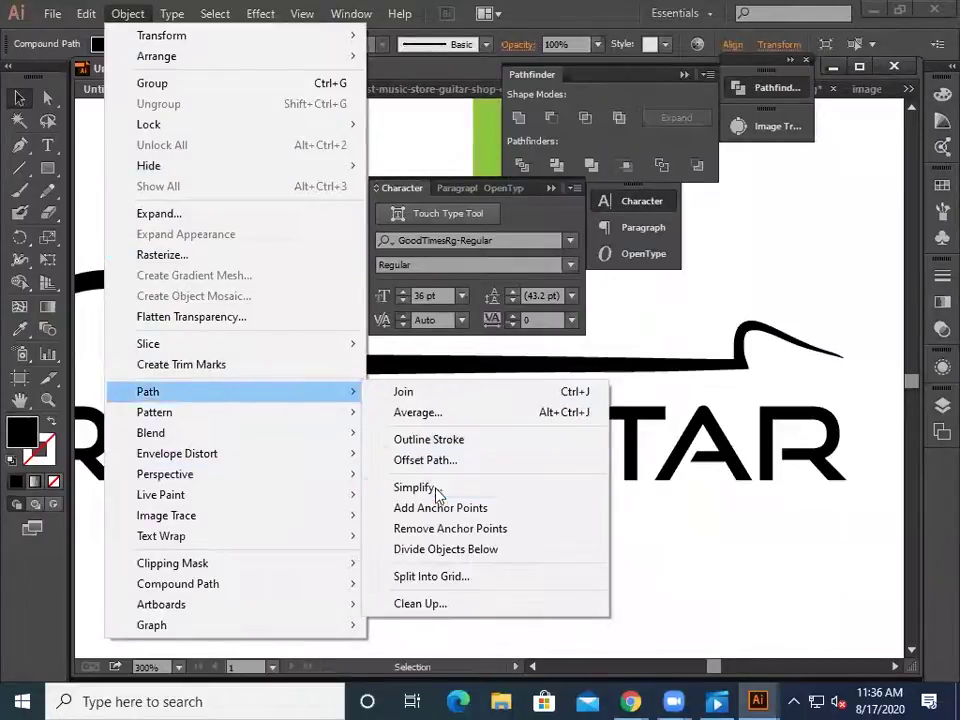
click(449, 460)
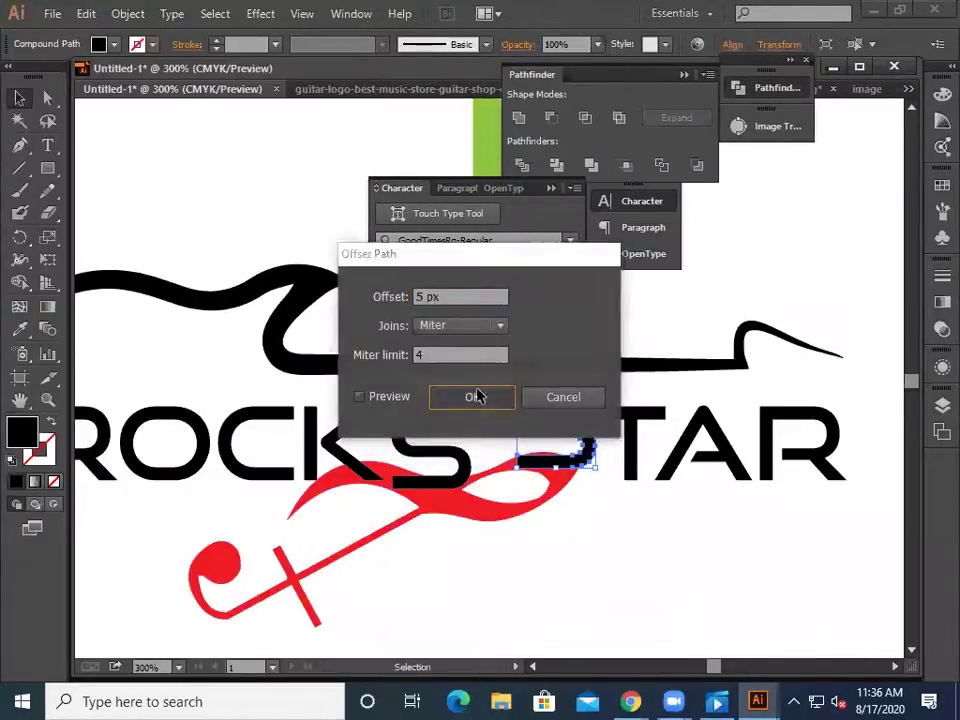
click(476, 397)
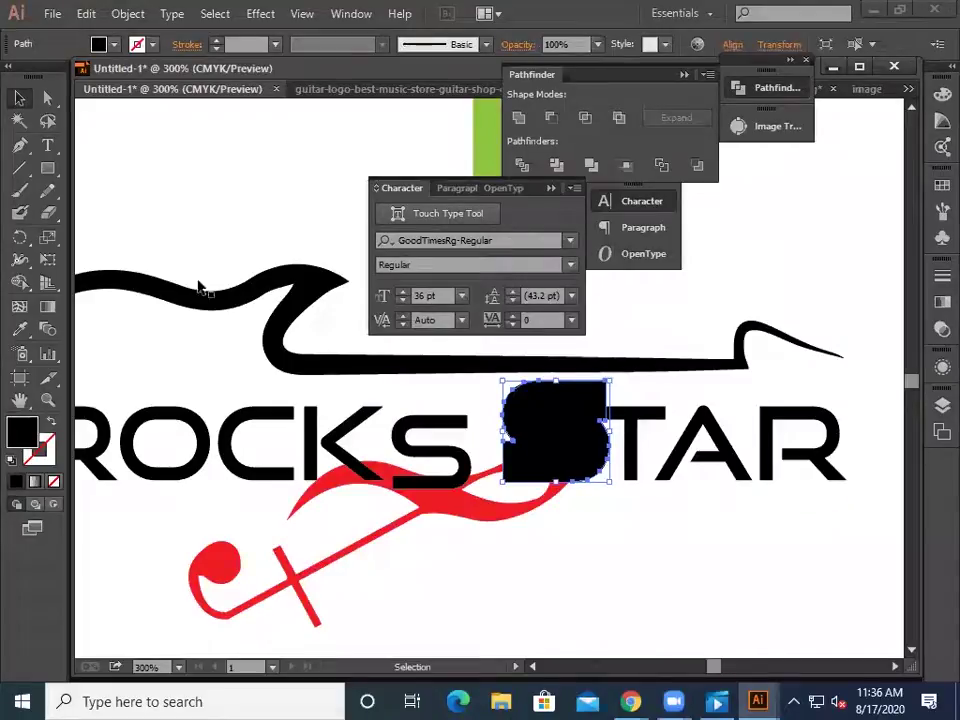
- Fill the offset shape around the S of STAR with red
click(114, 44)
click(64, 76)
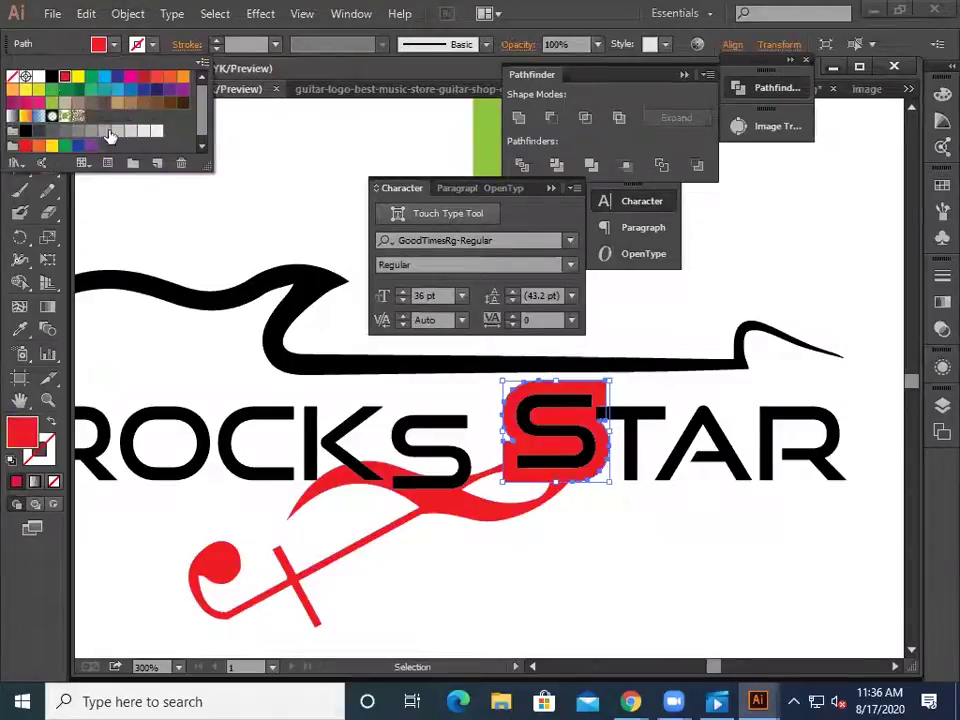
click(272, 220)
click(274, 221)
- Subtract the red offset shape around the S of STAR from the treble clef with Minus Front, then deselect
drag(575, 545, 535, 480)
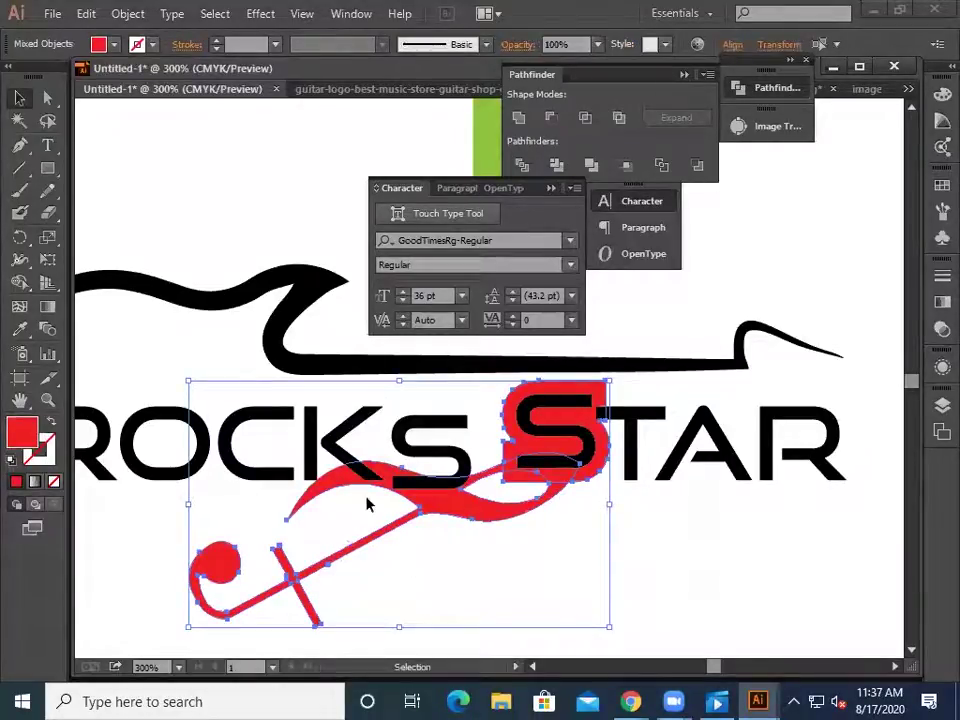
click(126, 14)
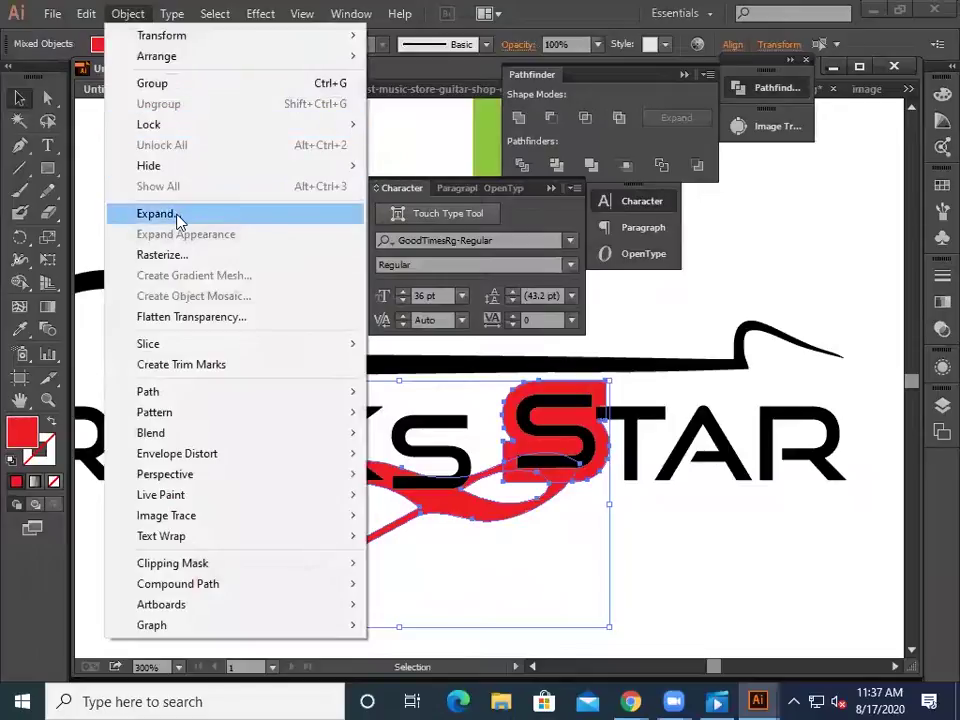
click(177, 213)
click(550, 120)
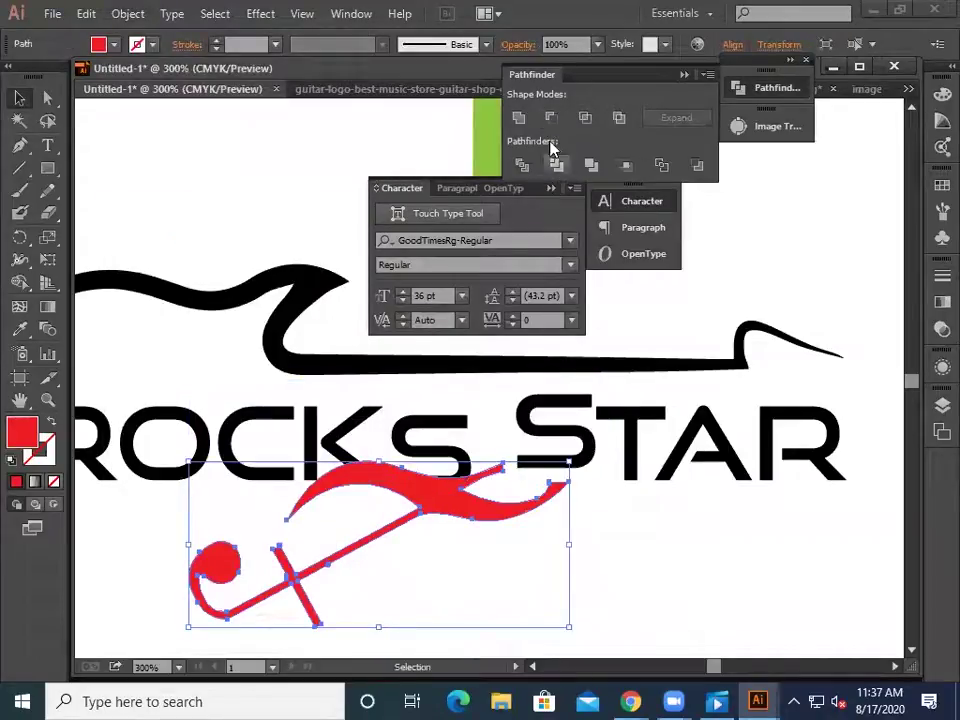
click(272, 206)
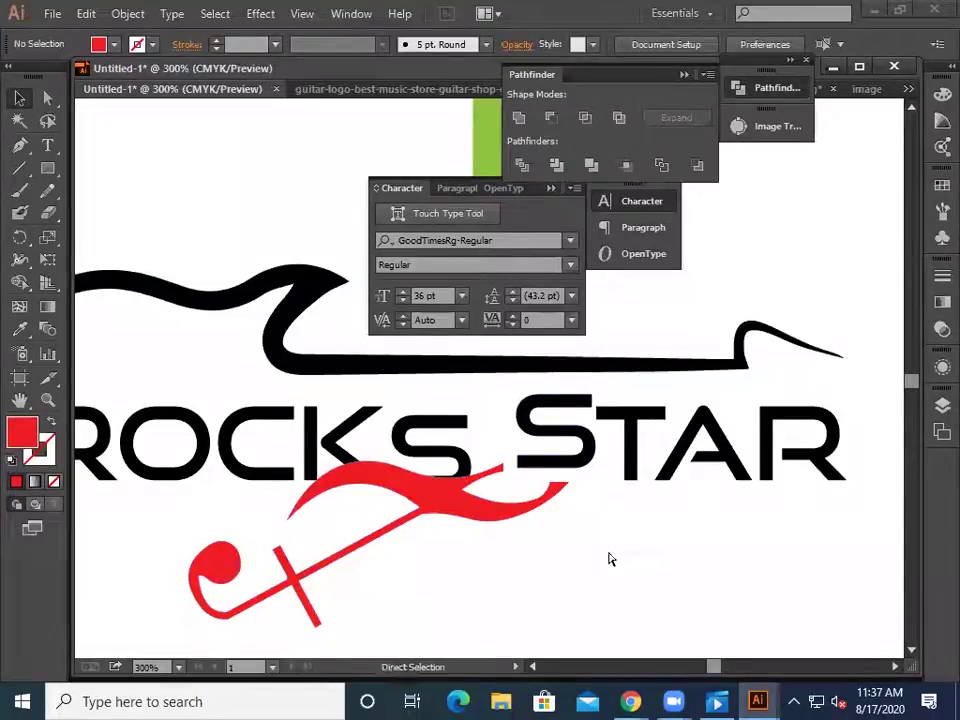
- Bring the S of ROCKS in front of the red treble clef and deselect it
key(ctrl+minus)
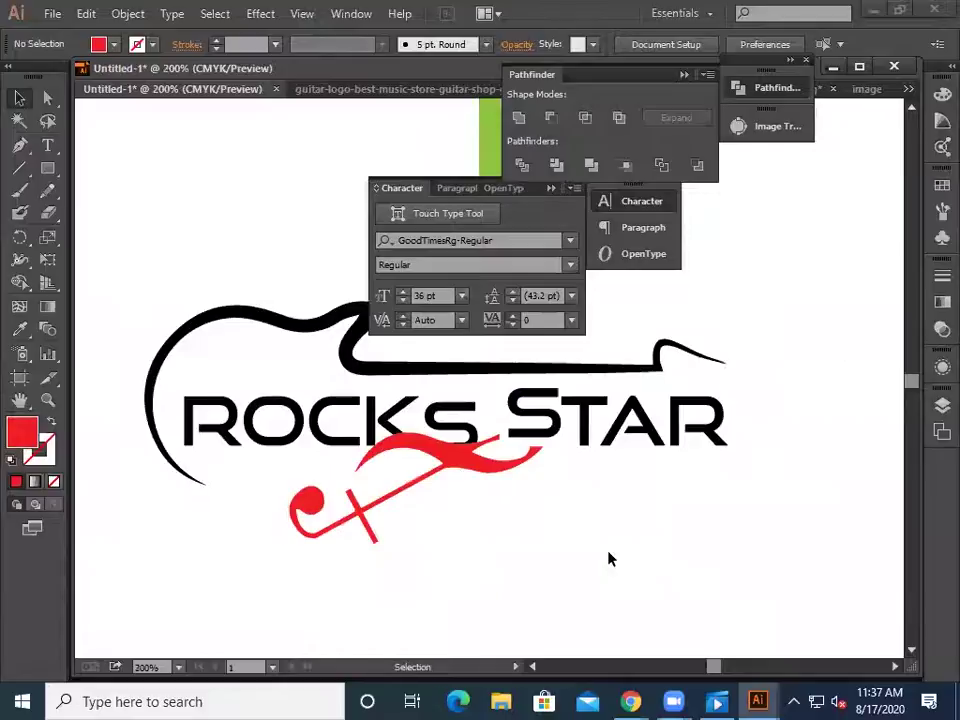
key(ctrl+plus)
key(ctrl+plus)
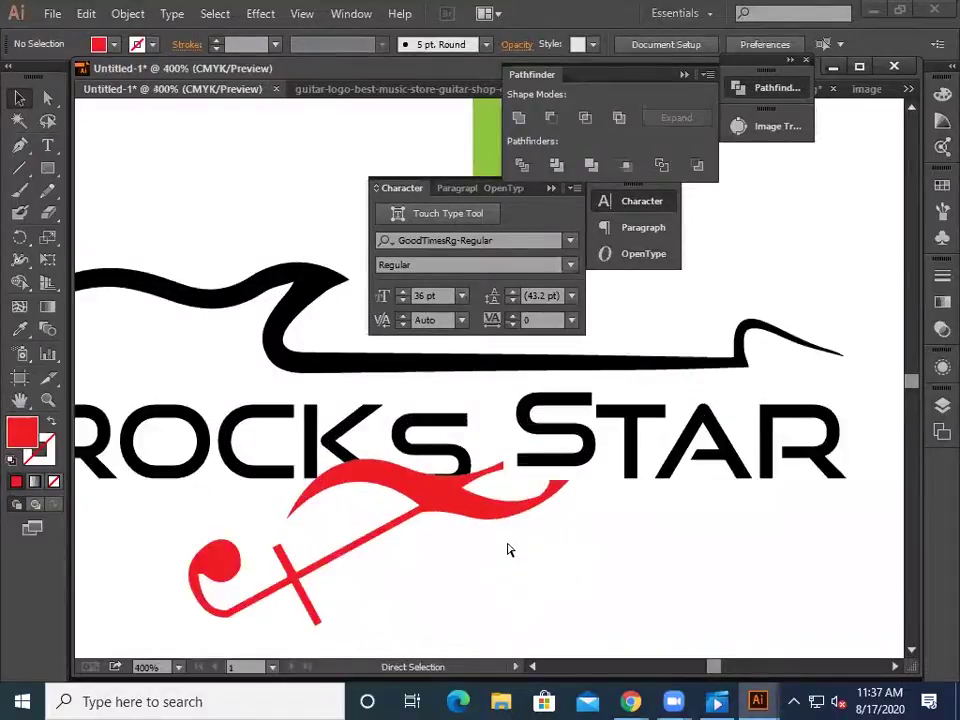
click(450, 486)
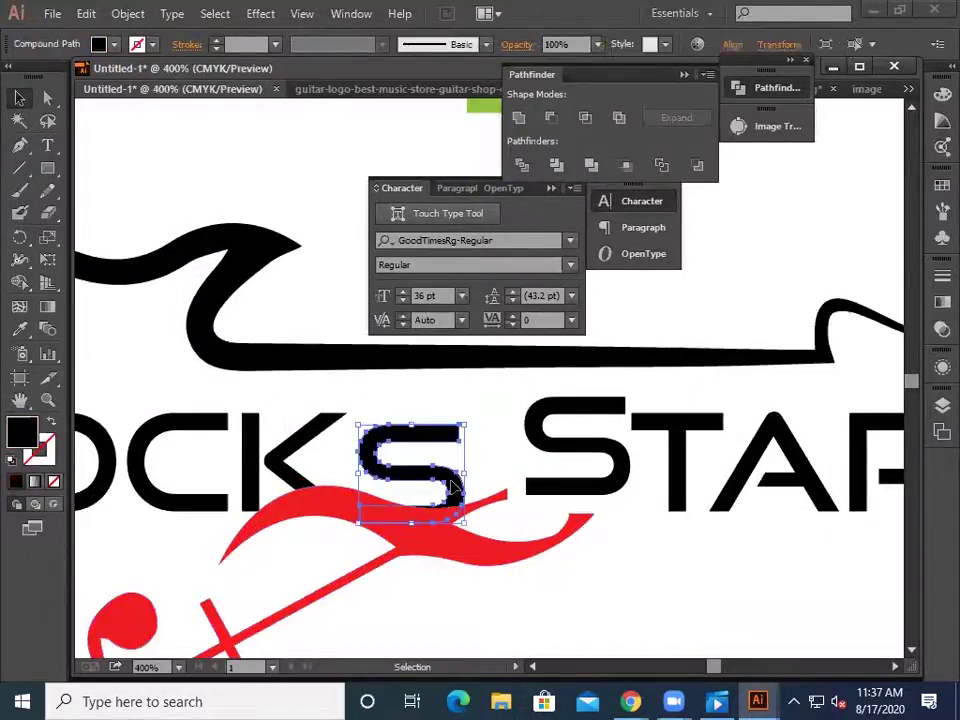
right_click(451, 486)
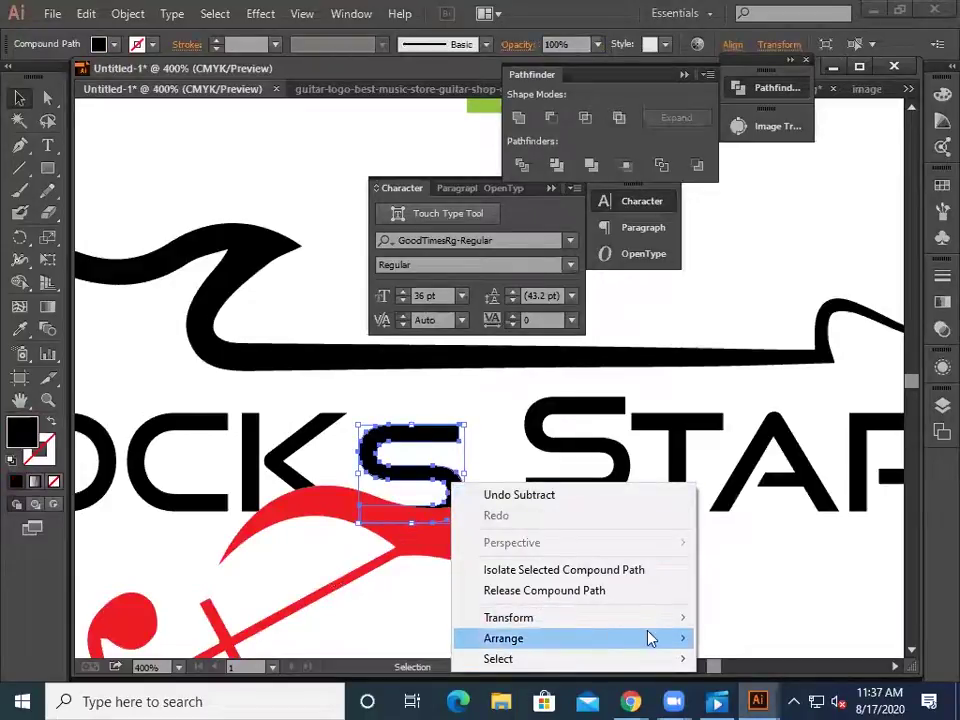
mouse_move(649, 637)
click(790, 551)
click(665, 588)
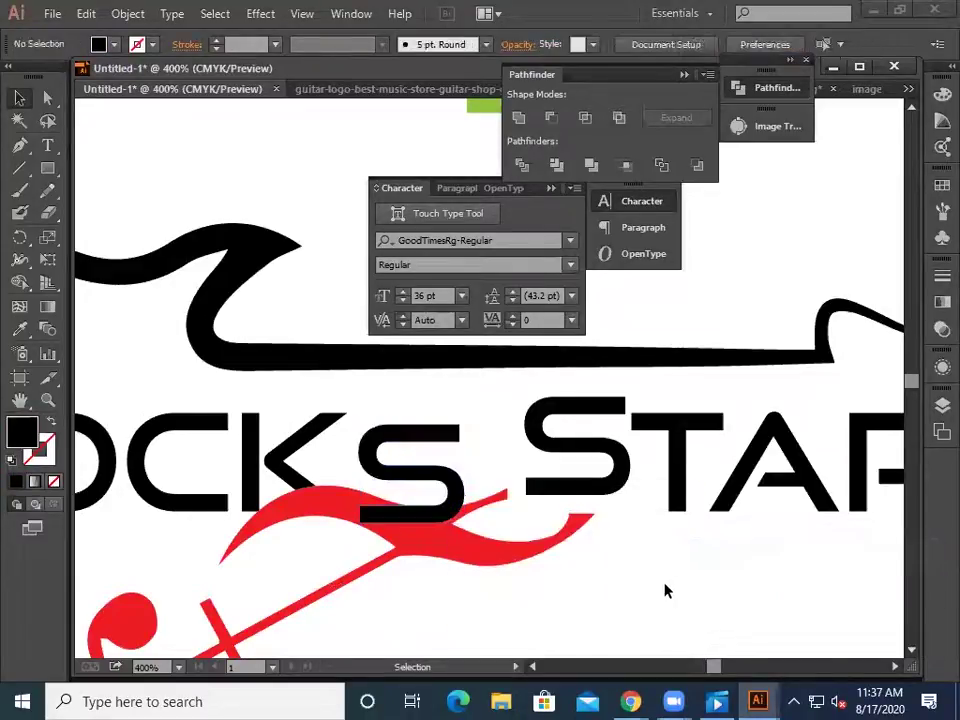
- Offset the path of the S of ROCKS by 5 px with miter joins and a miter limit of 4
click(440, 515)
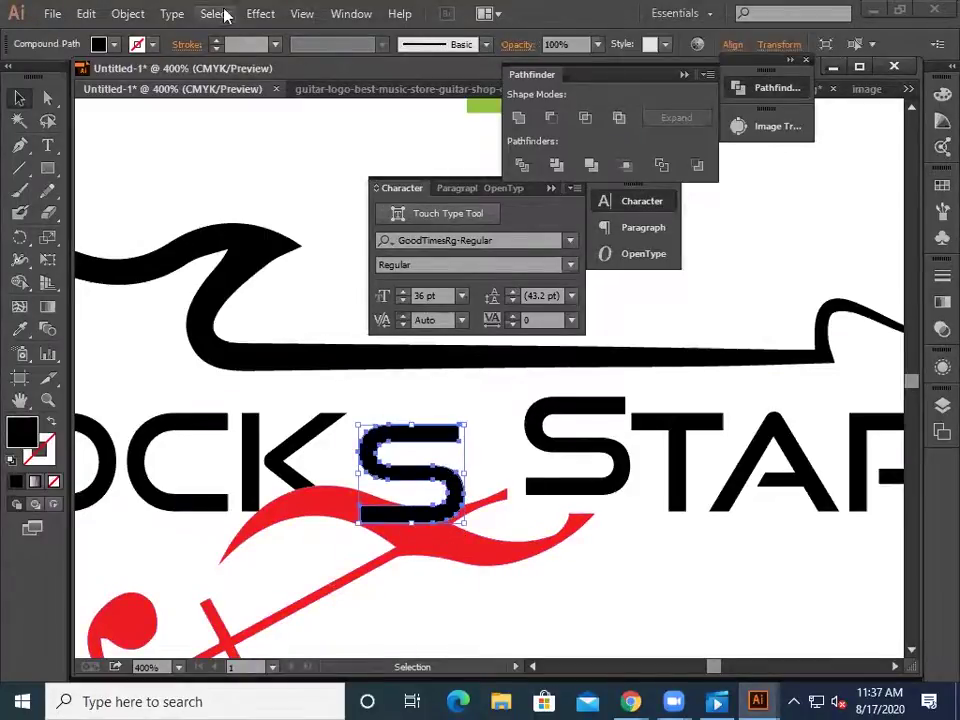
click(128, 16)
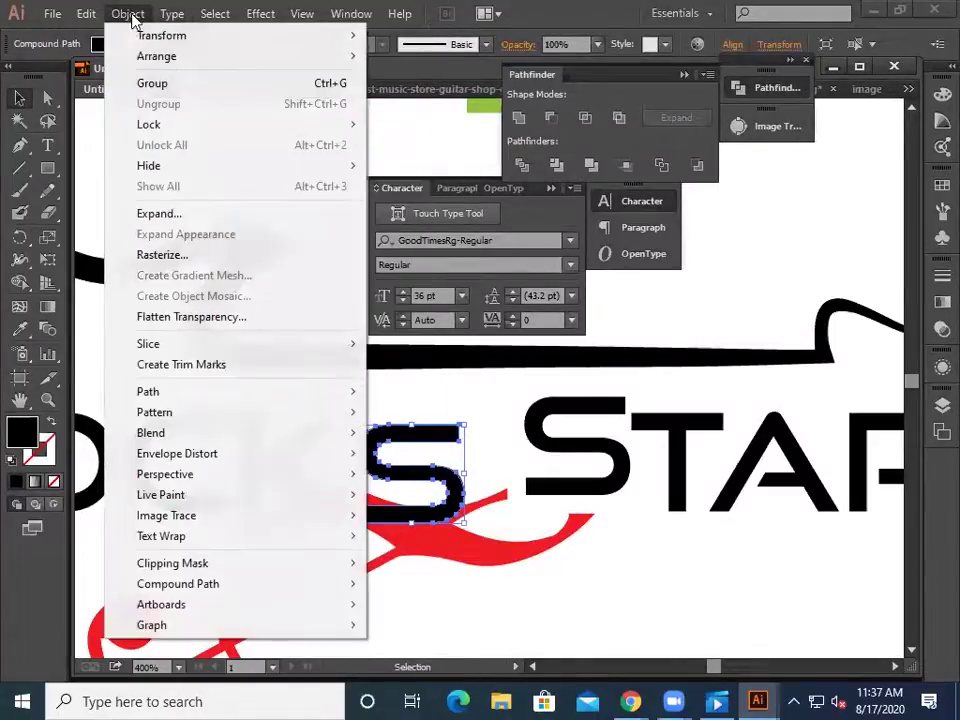
mouse_move(169, 393)
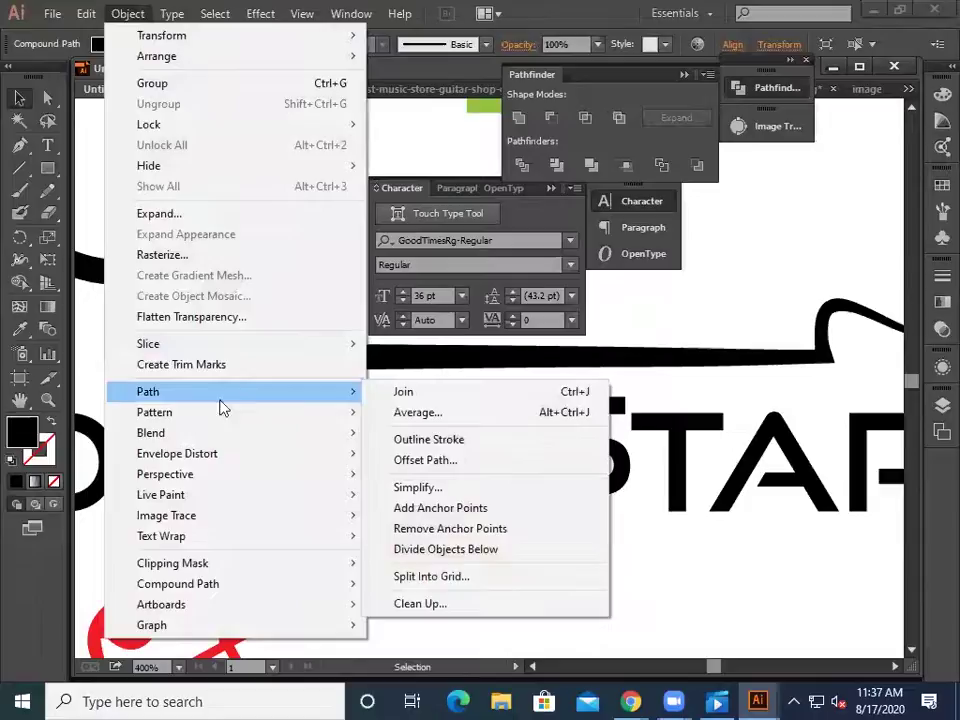
click(460, 462)
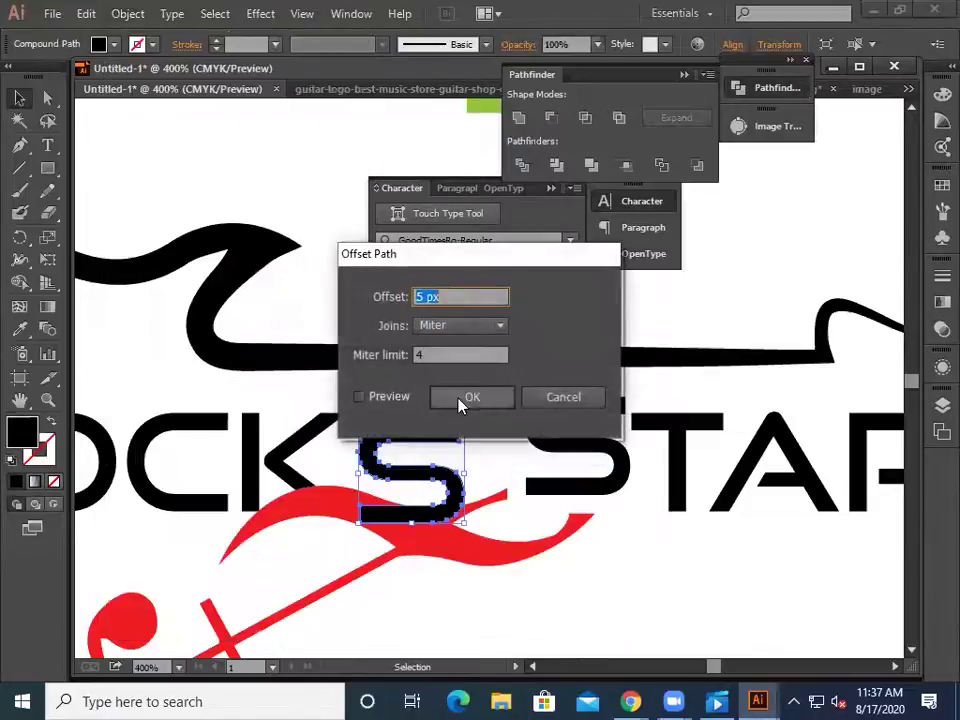
click(470, 397)
- Fill the offset shape around the S of ROCKS with yellow
click(100, 44)
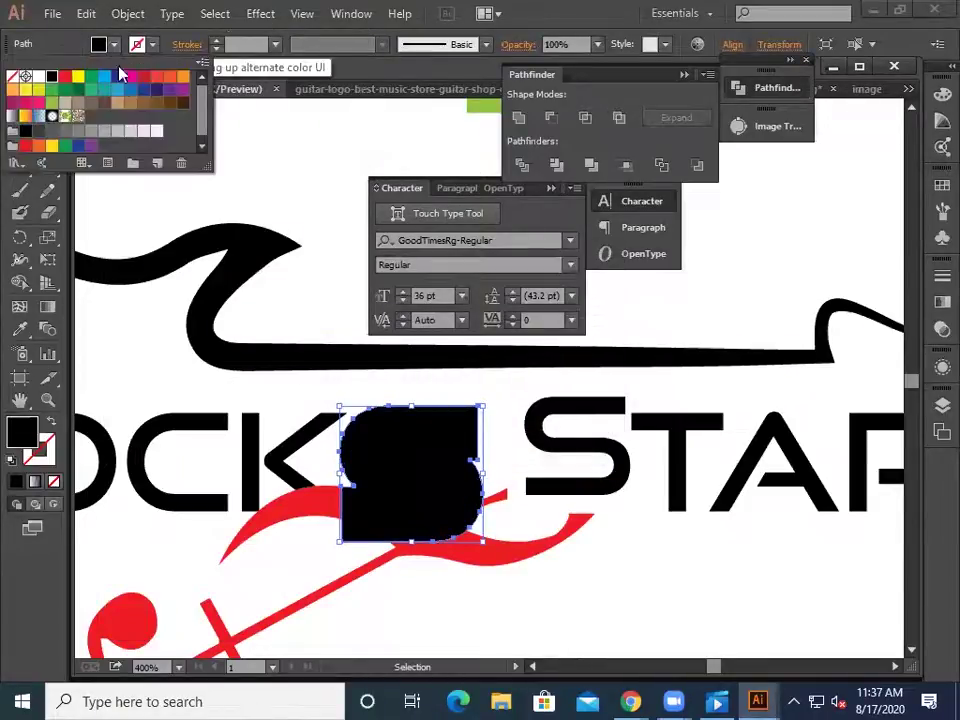
click(78, 76)
click(315, 226)
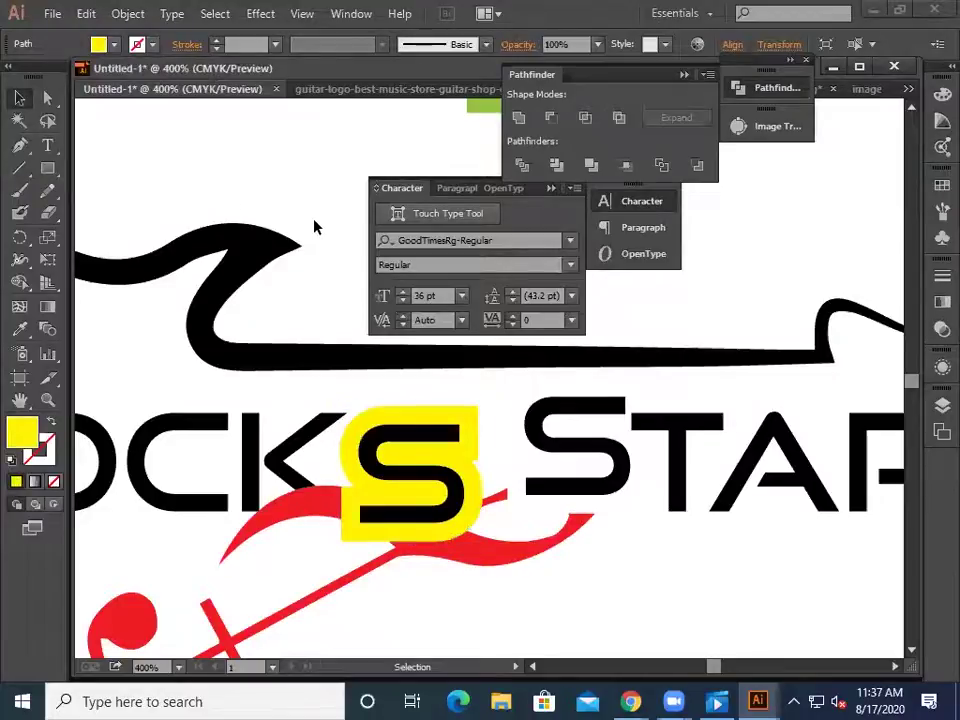
- Subtract the yellow offset shape from the red treble clef with Minus Front
drag(322, 553, 322, 490)
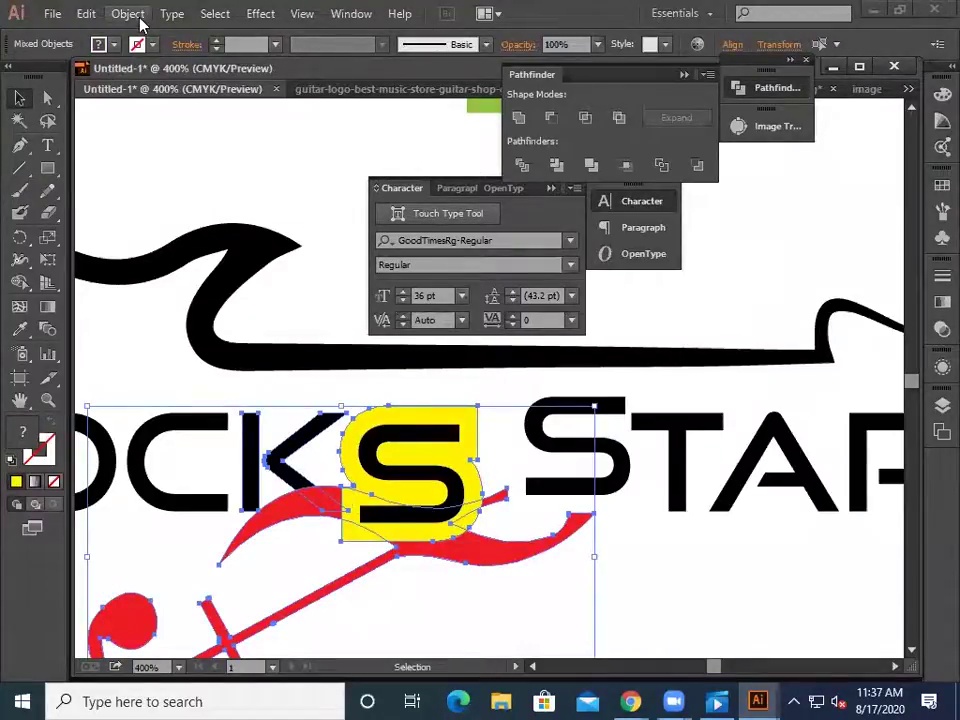
click(425, 587)
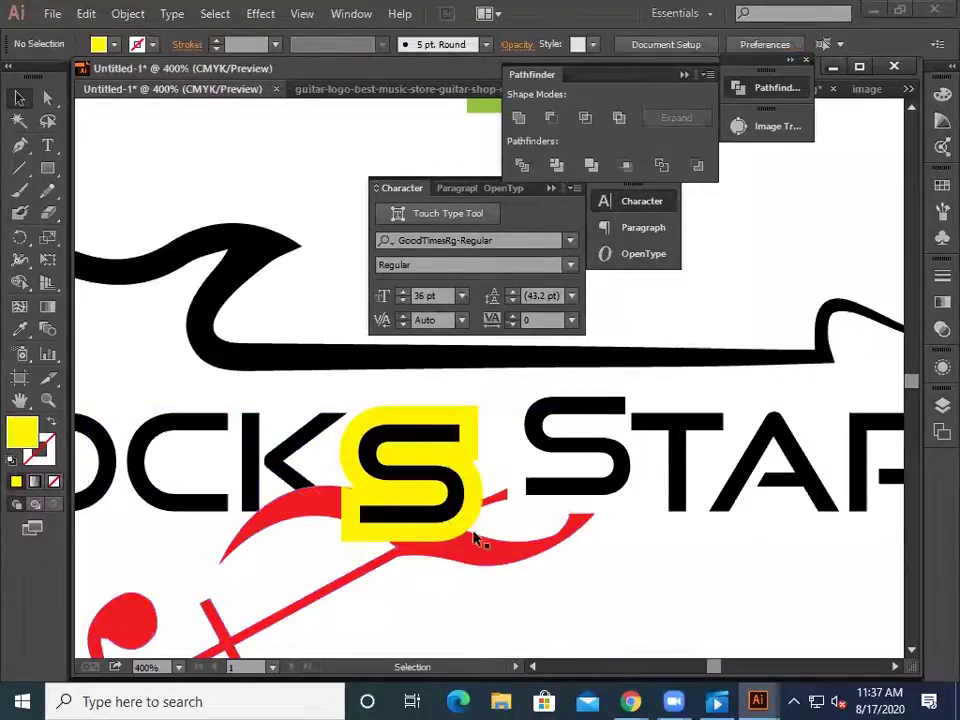
drag(484, 510, 474, 508)
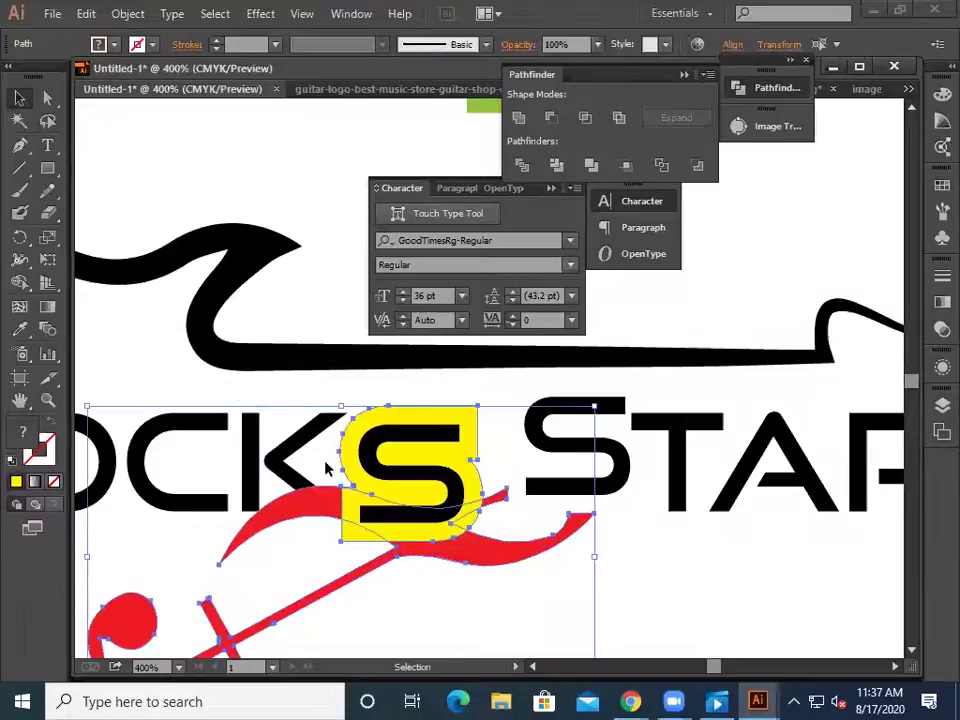
click(130, 14)
click(158, 214)
click(550, 118)
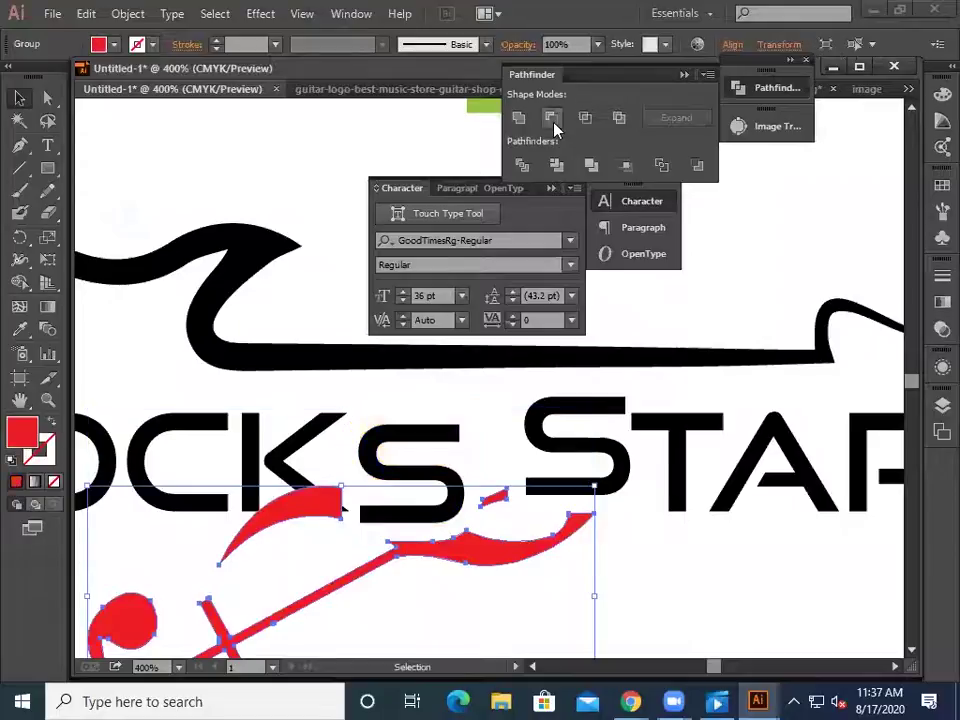
- Undo the clef subtraction, the yellow fill and the 5 px offset around the S of ROCKS
click(295, 187)
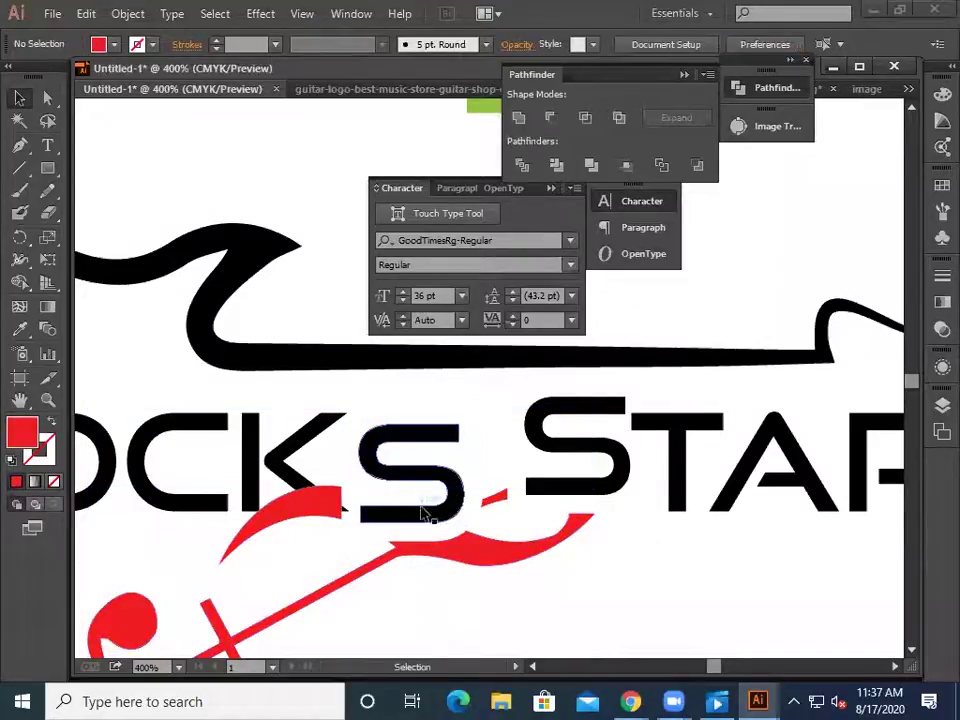
click(418, 525)
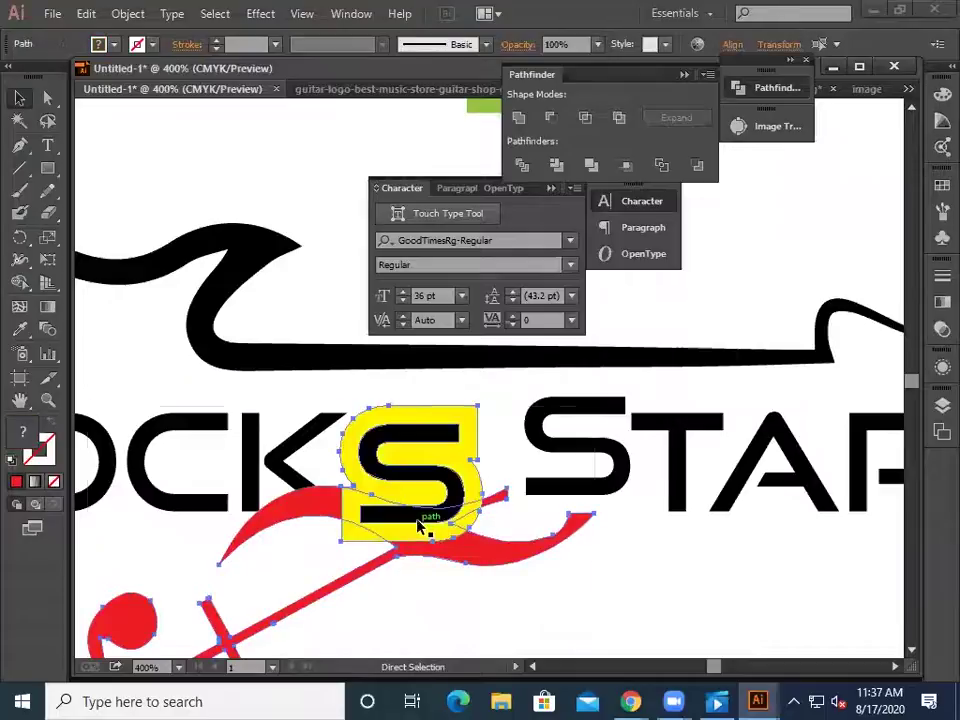
click(328, 344)
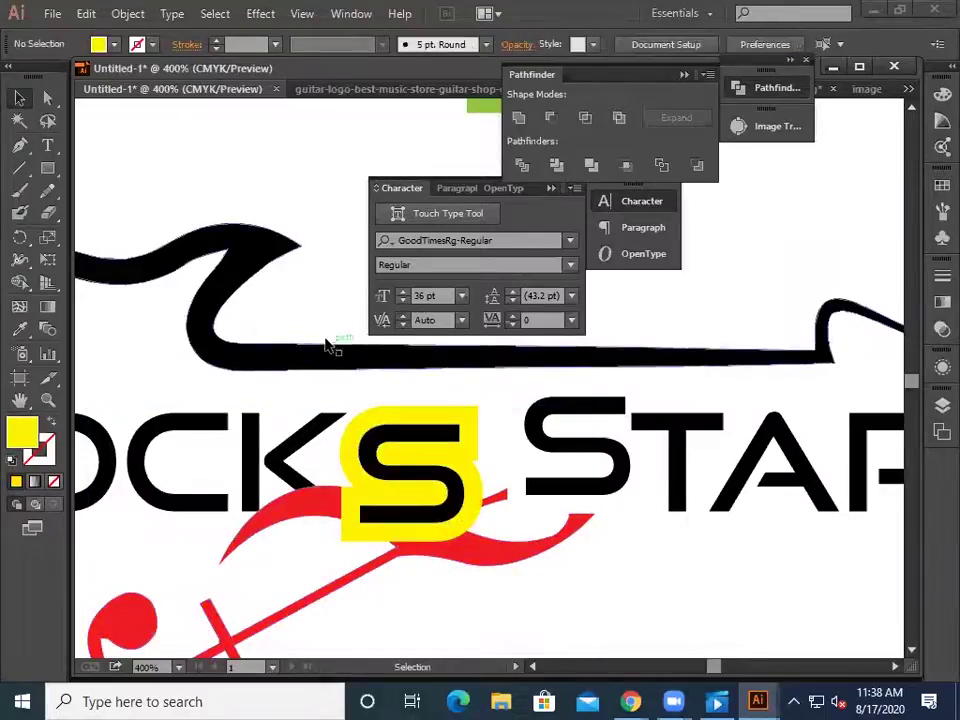
click(470, 507)
click(124, 13)
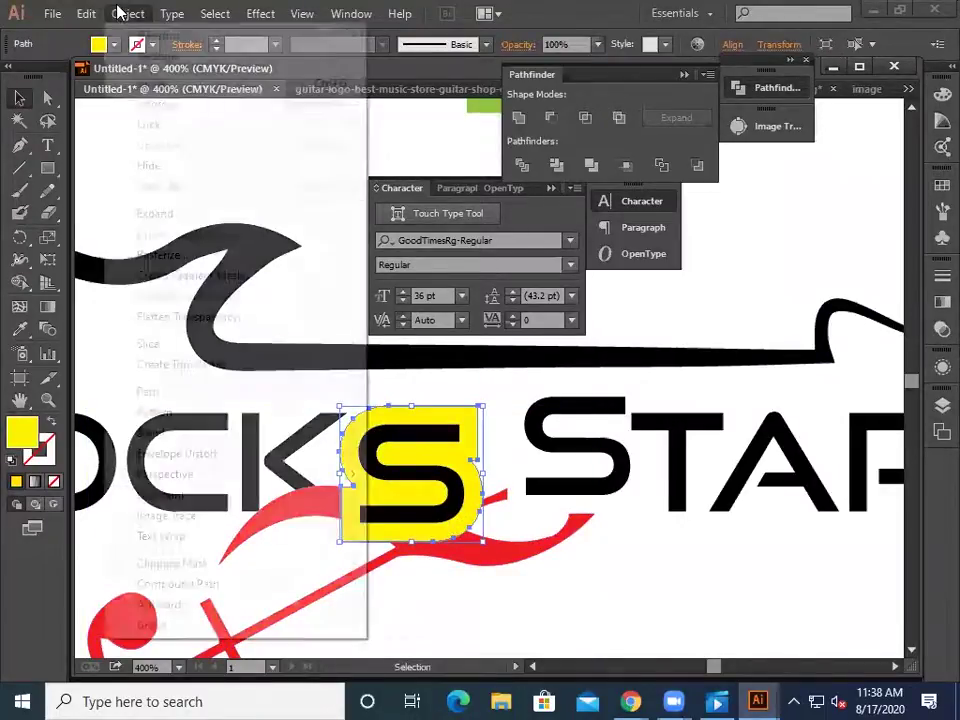
click(435, 157)
key(ctrl+z)
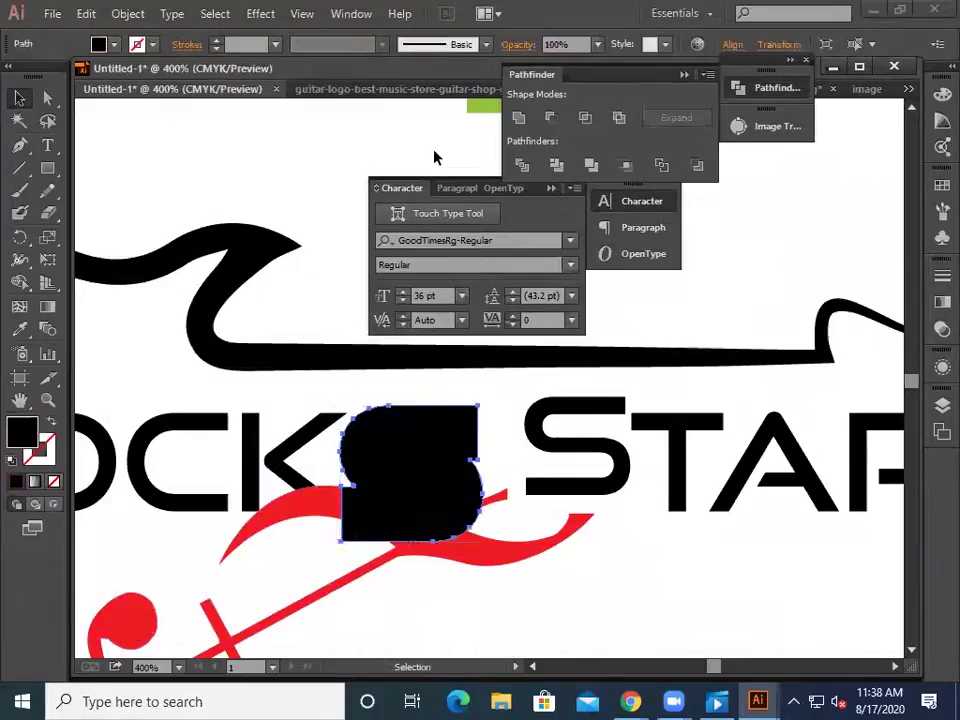
key(ctrl+z)
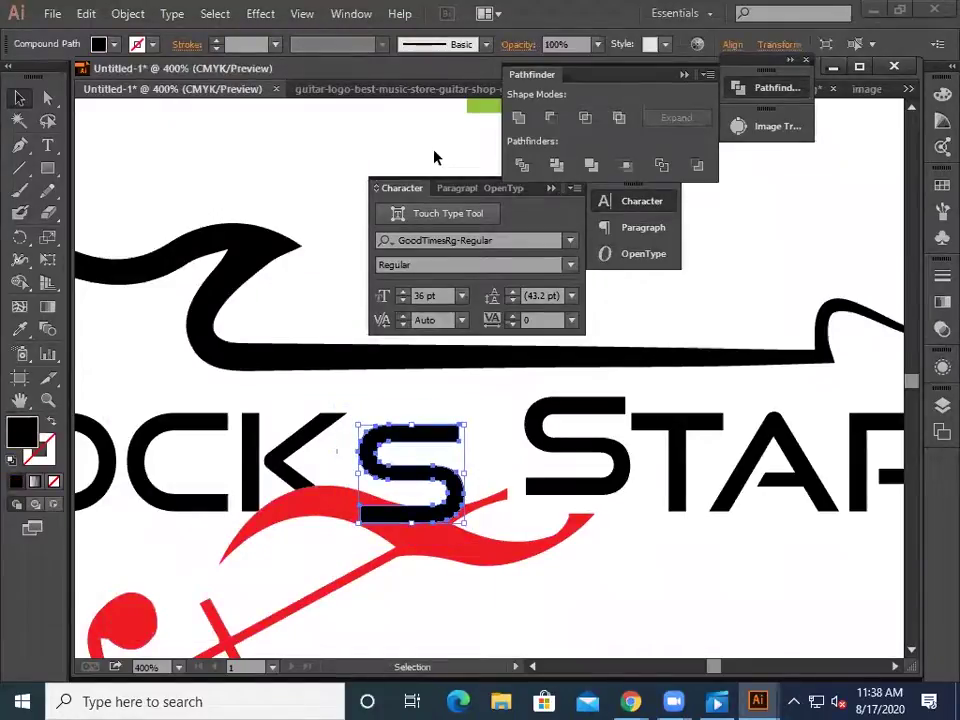
- Offset the path of the S of ROCKS by a distance smaller than 5 px with miter joins and a miter limit of 4
click(127, 13)
mouse_move(211, 399)
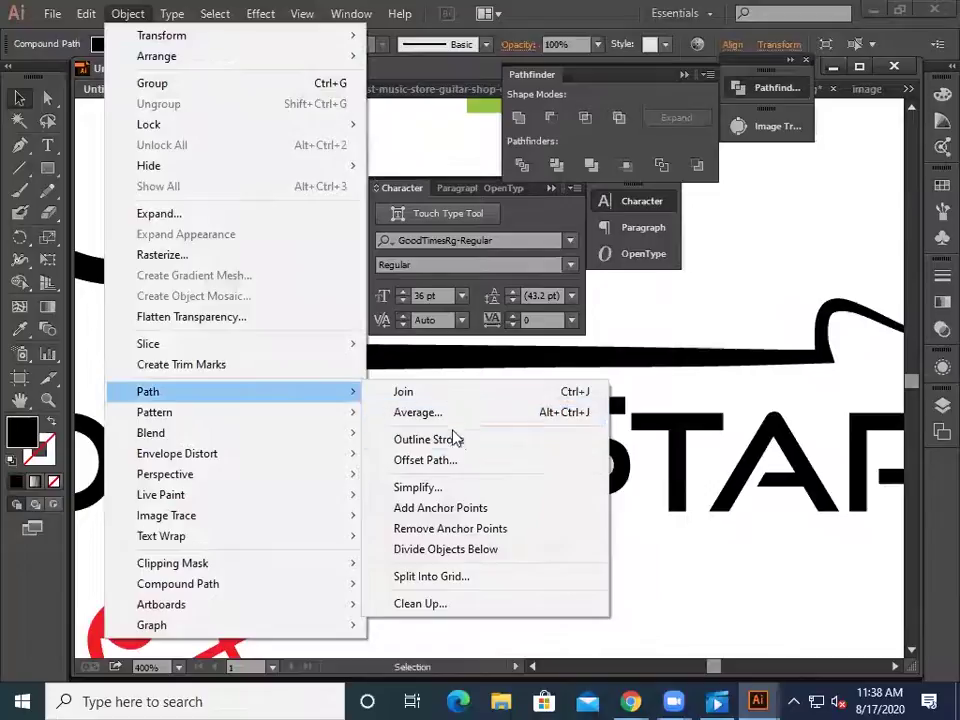
click(458, 462)
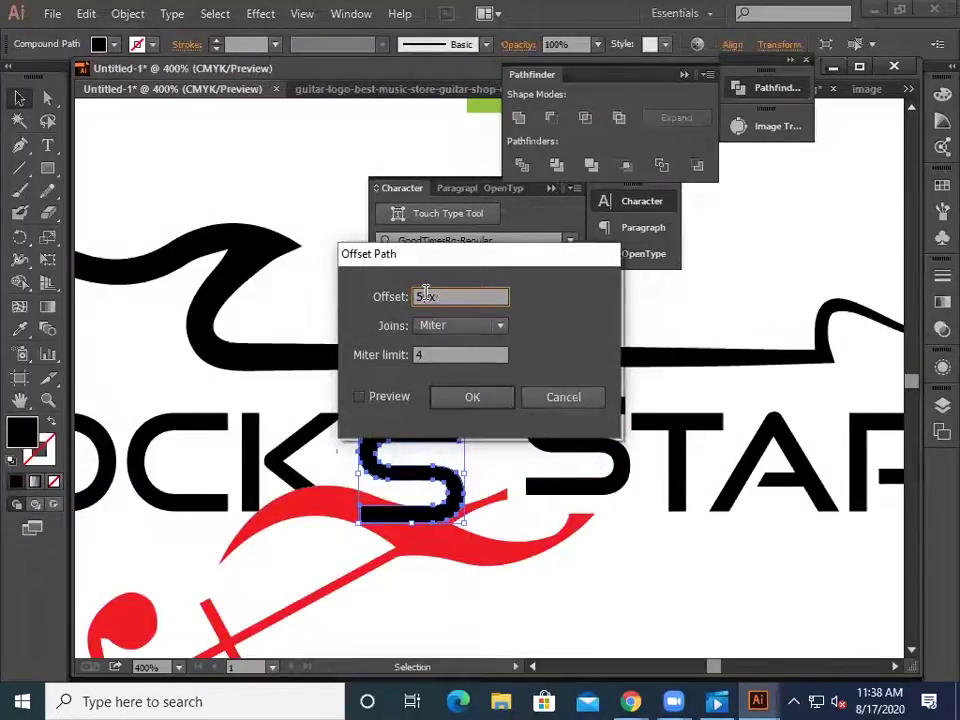
click(463, 398)
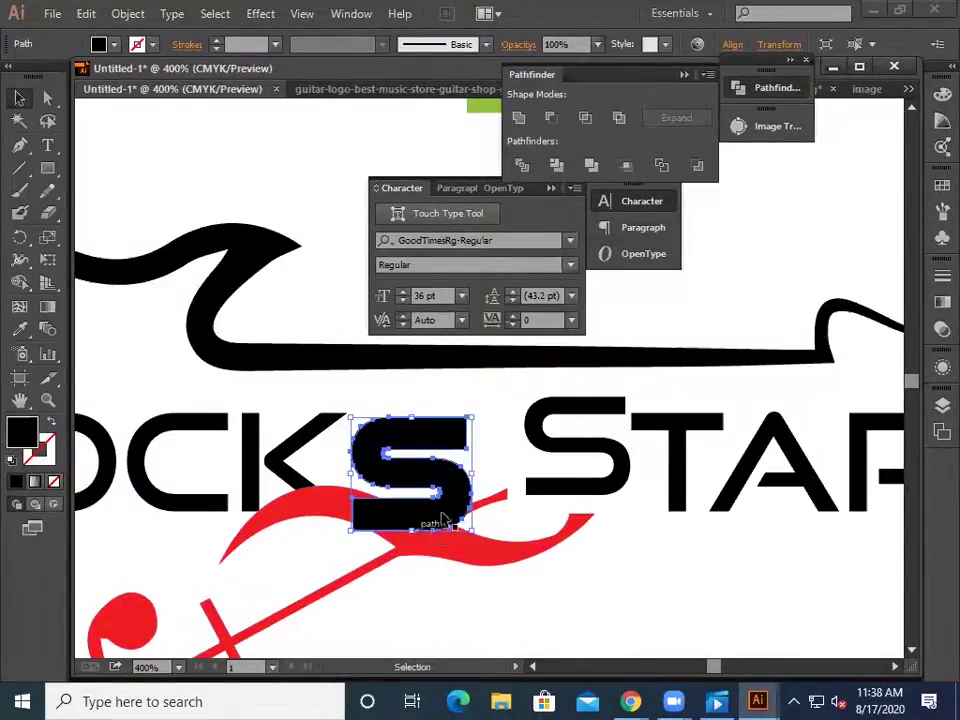
click(429, 589)
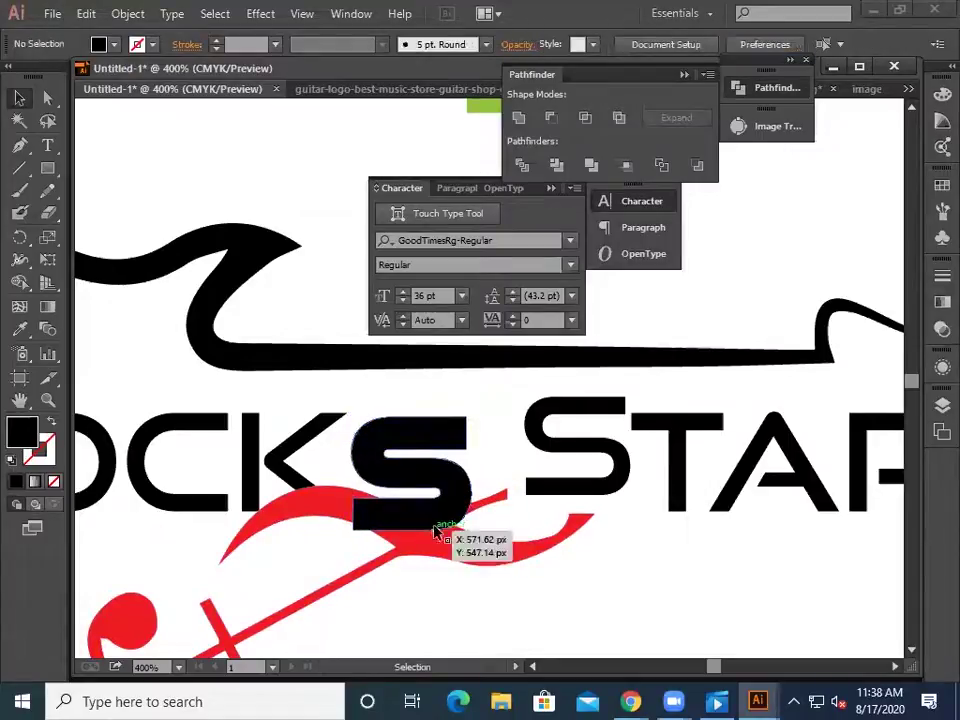
- Undo the last path offset around the S of ROCKS, keeping the original letter selected
click(447, 492)
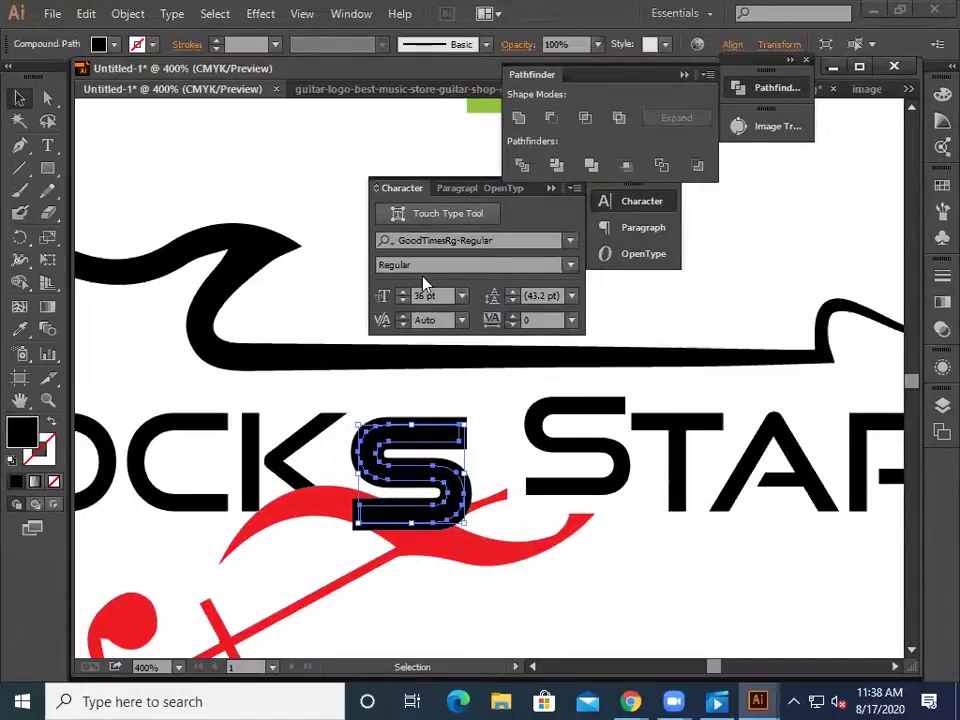
click(427, 594)
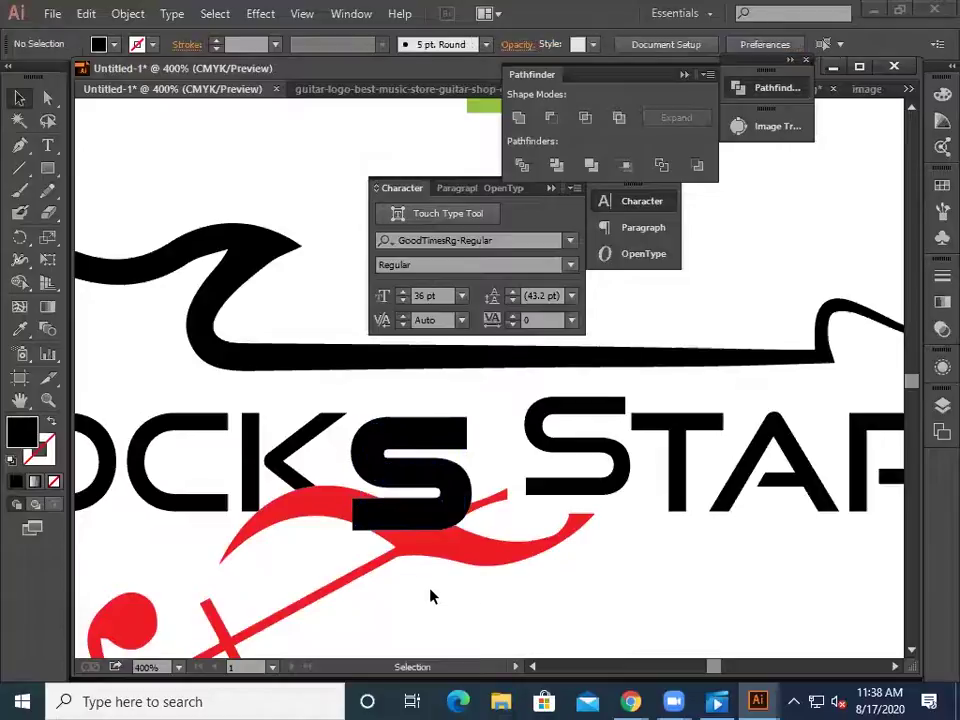
drag(370, 402, 420, 526)
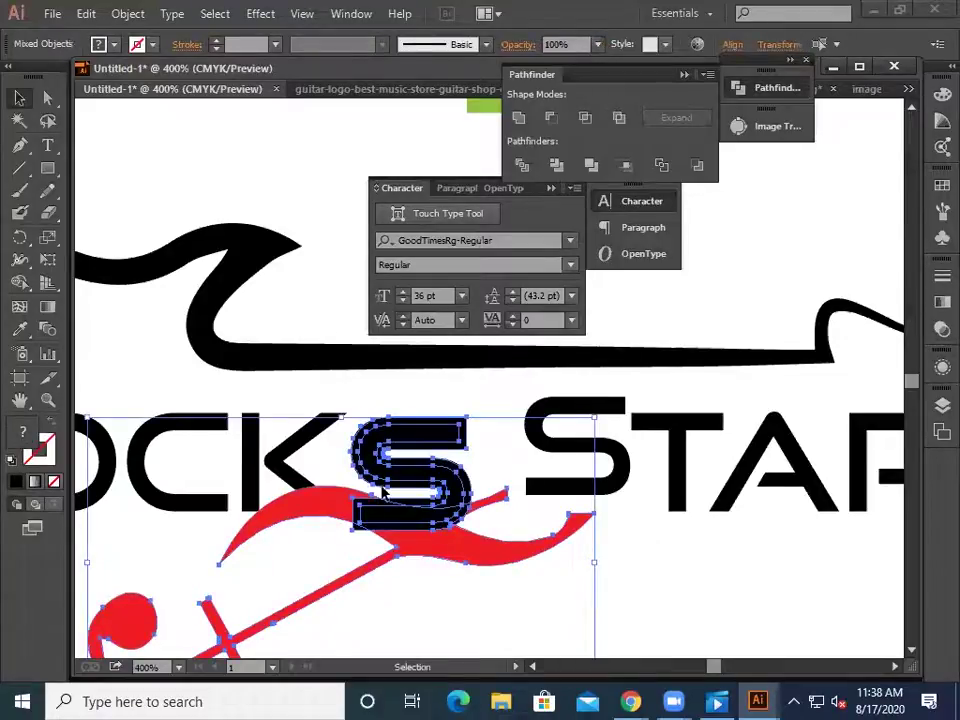
click(310, 560)
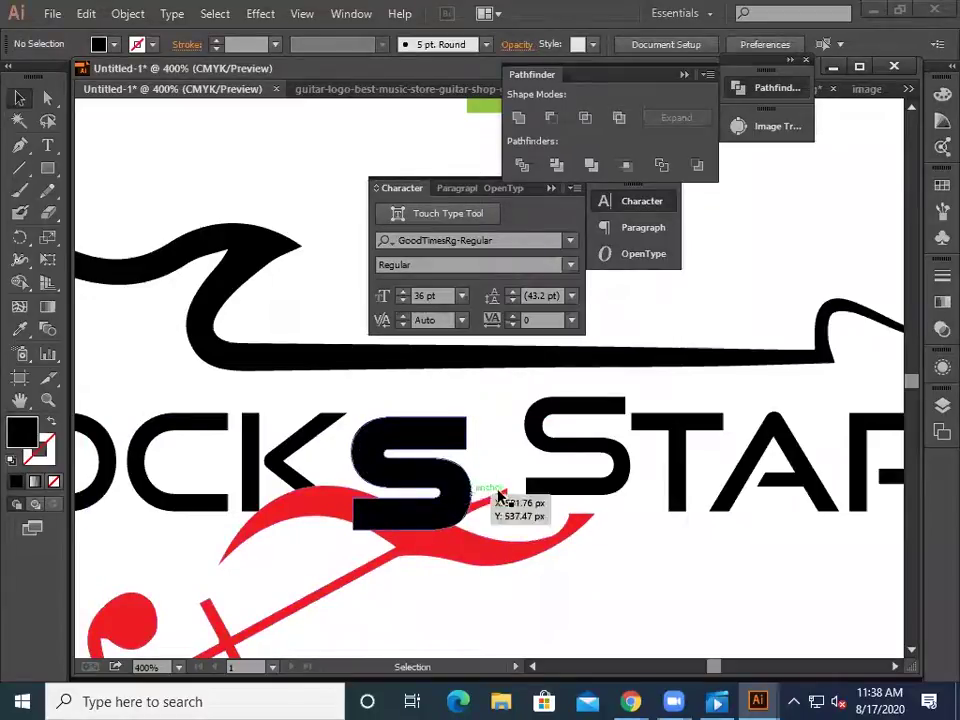
click(429, 522)
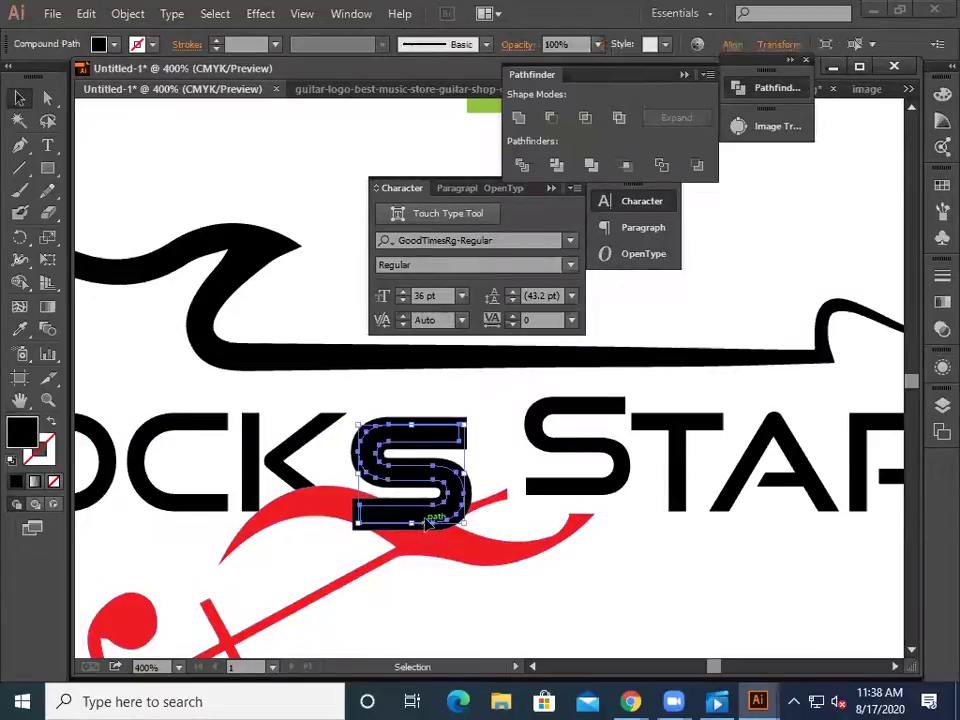
key(ctrl+c)
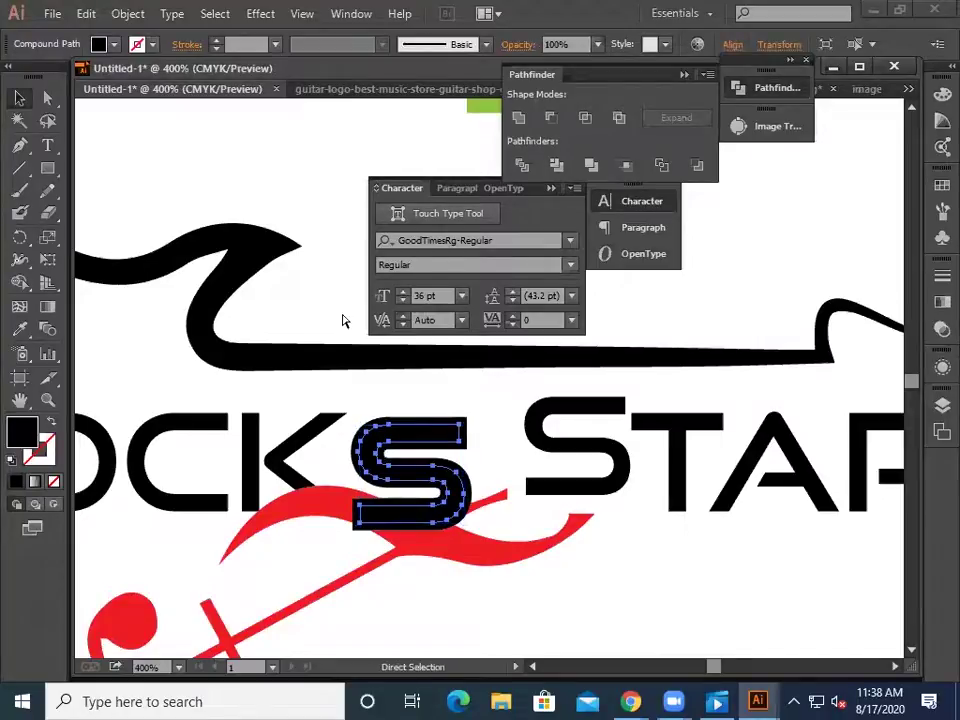
- Offset the path of the S of ROCKS by 1 px with miter joins and a miter limit of 4
click(125, 14)
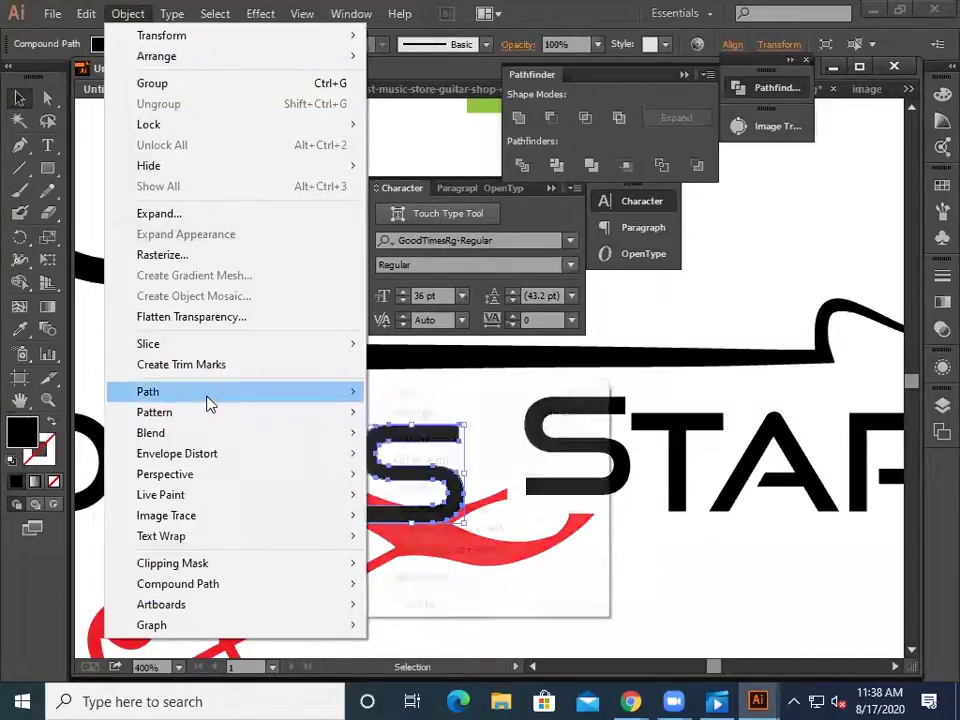
mouse_move(207, 403)
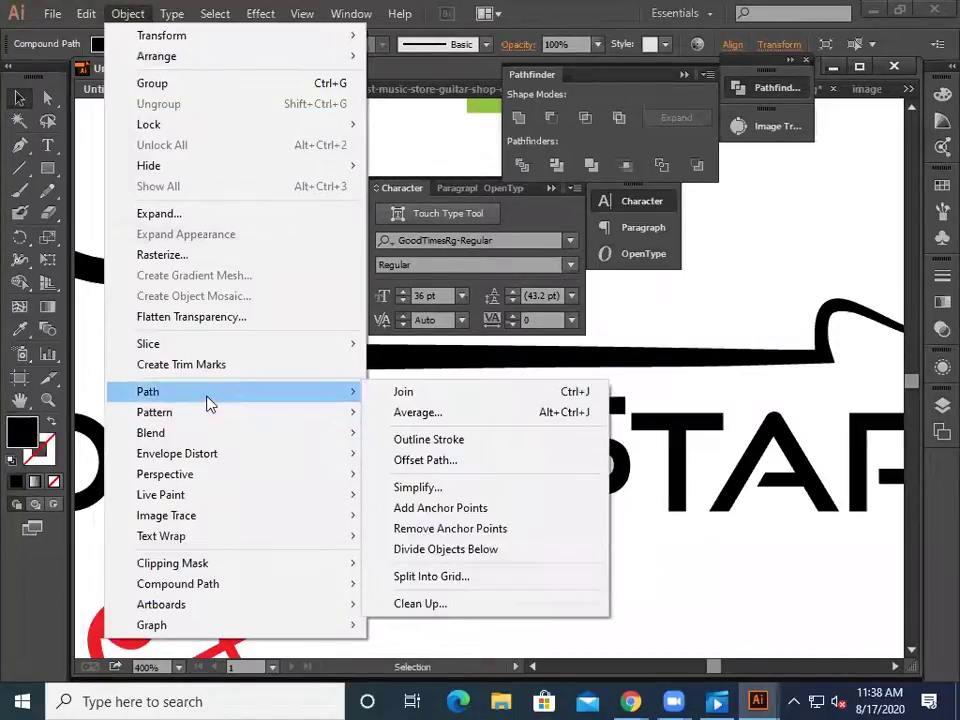
click(455, 462)
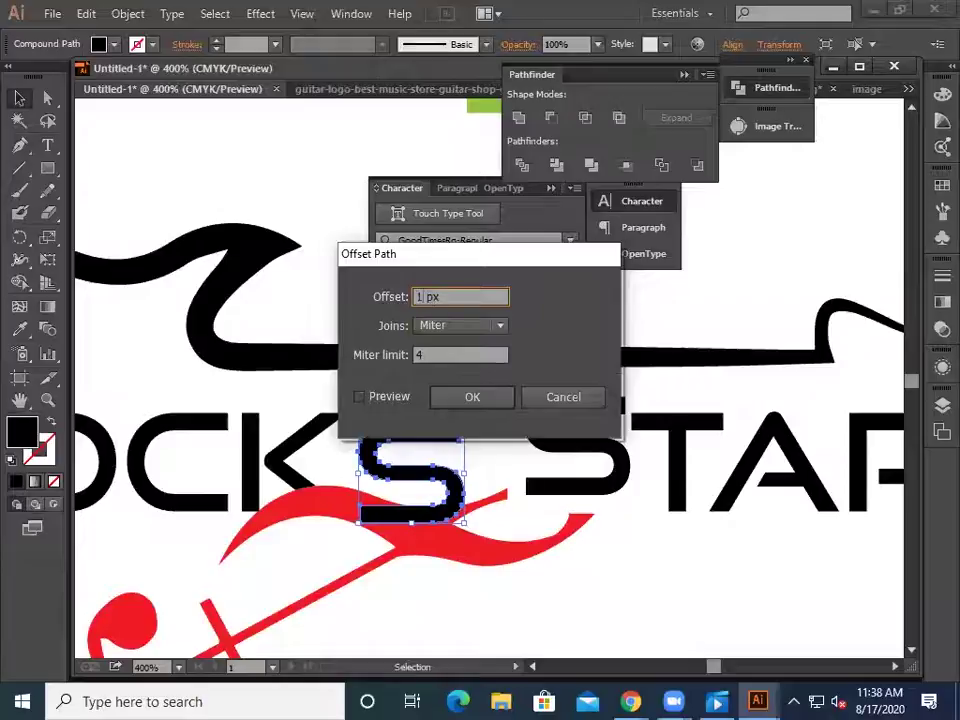
click(358, 397)
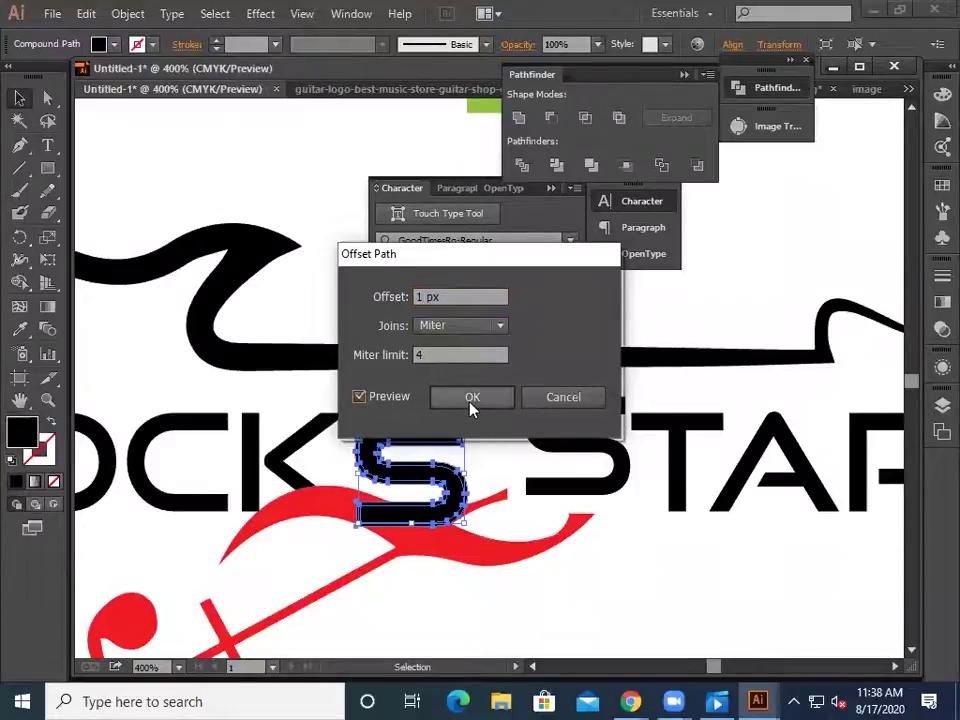
click(471, 398)
click(420, 547)
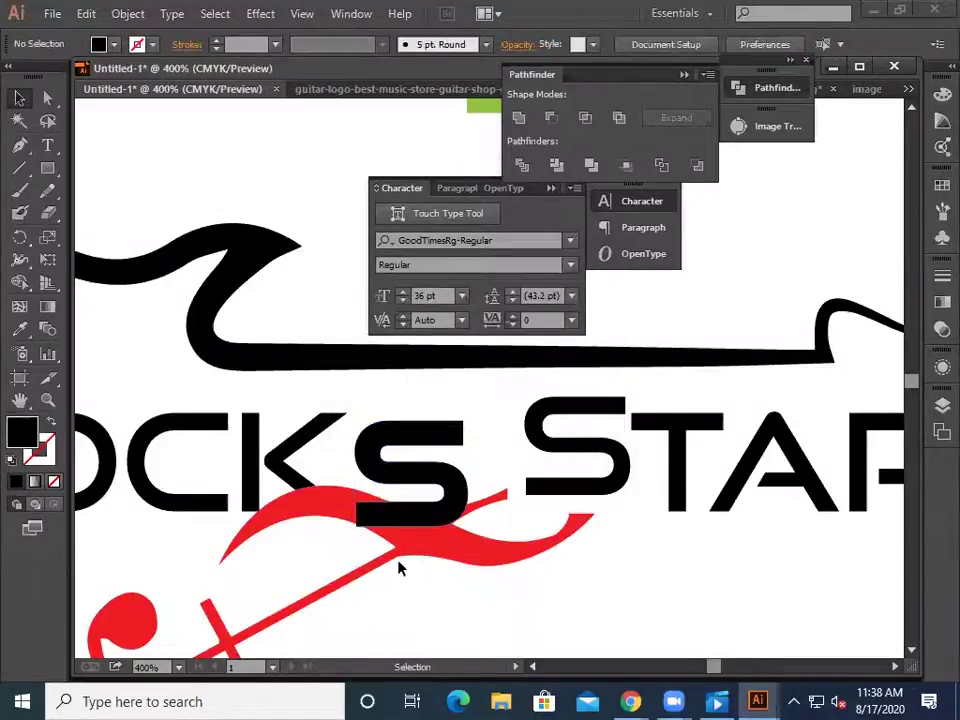
- Cut the offset border around the lower stroke of the S of ROCKS out of the red clef with the Shape Builder tool
key(ctrl+plus)
key(ctrl+plus)
key(ctrl+plus)
scroll(418, 487, down, 8)
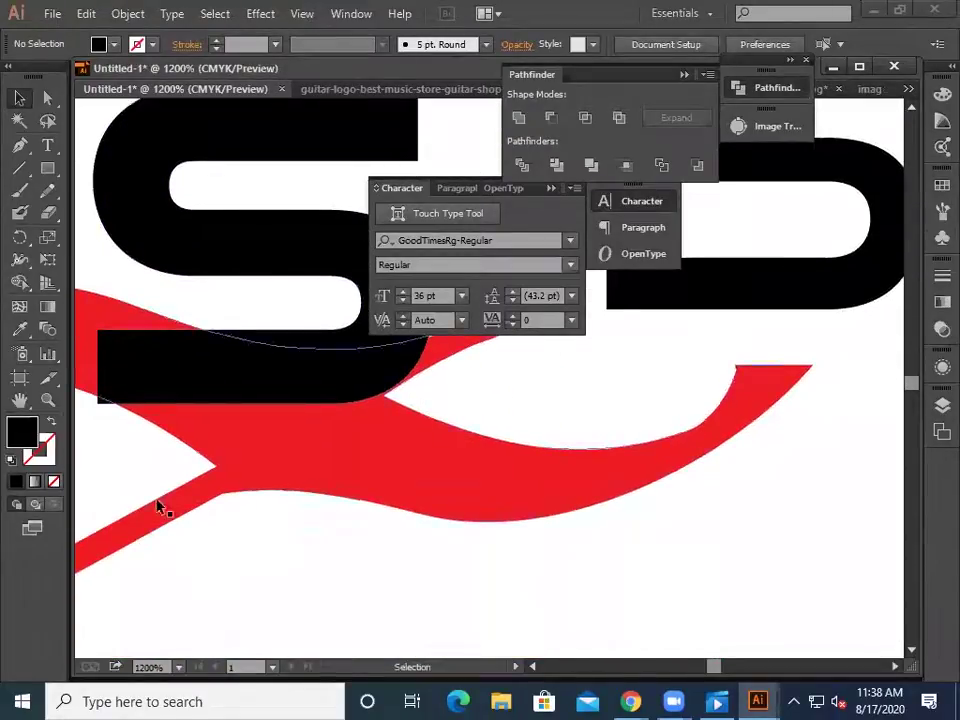
drag(132, 456, 270, 306)
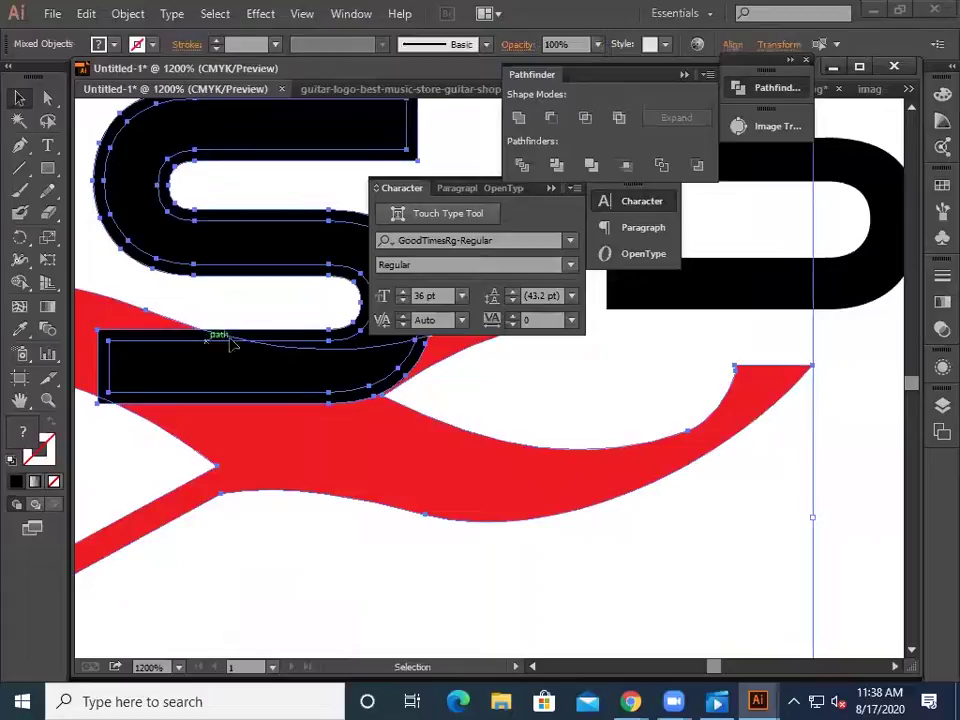
click(15, 285)
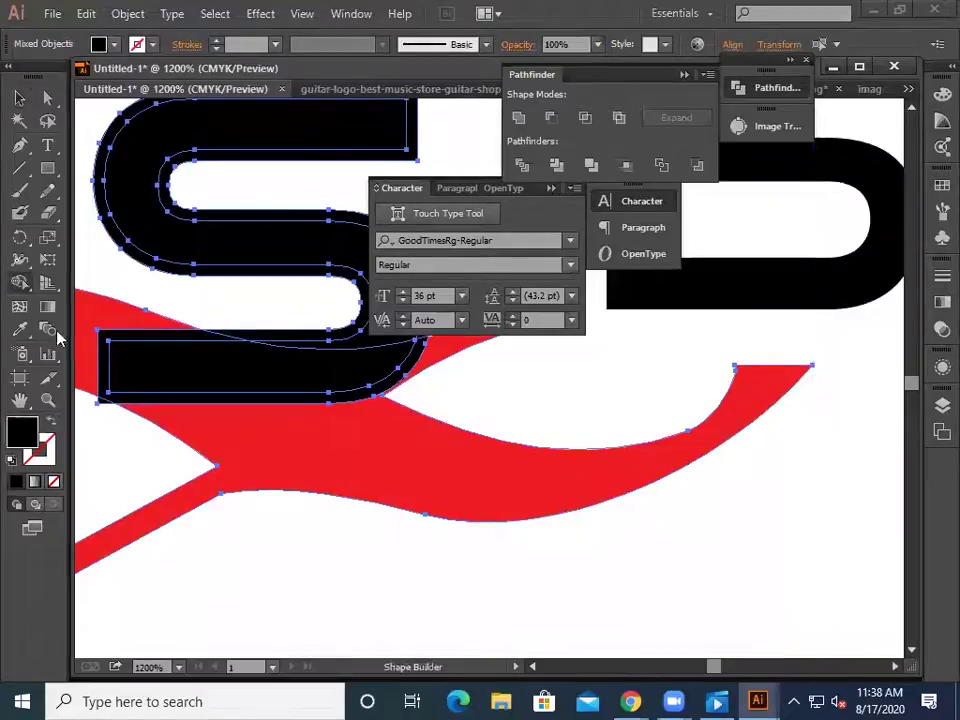
click(189, 398)
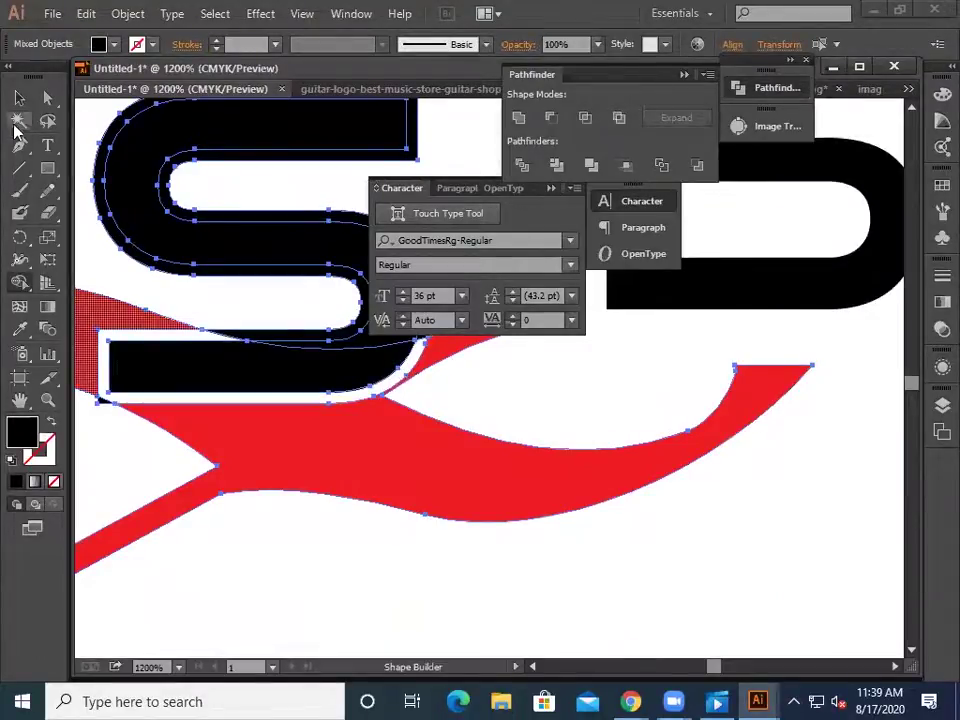
click(19, 97)
- Pull the leftover black offset shape away from the S of ROCKS and delete it
key(ctrl+minus)
key(ctrl+minus)
key(ctrl+minus)
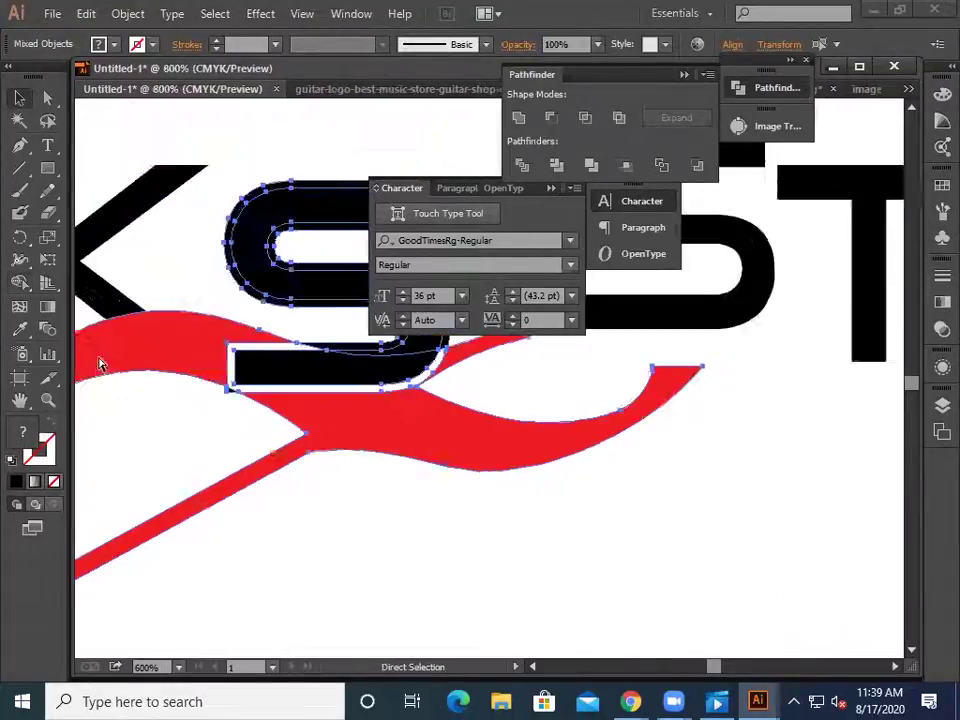
click(380, 559)
scroll(424, 536, up, 3)
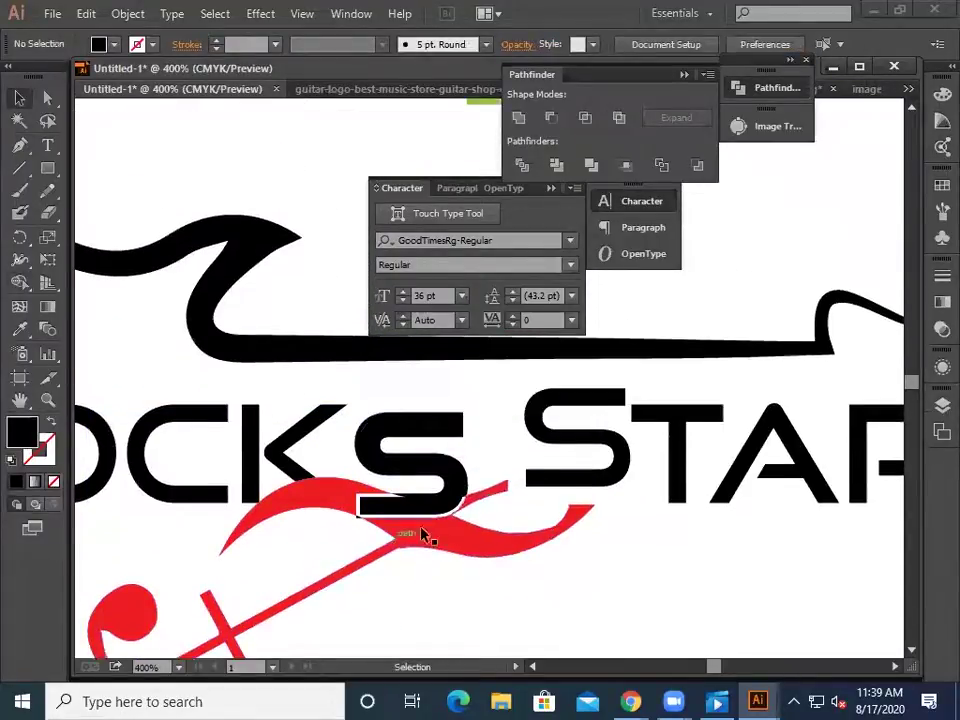
drag(466, 487, 703, 594)
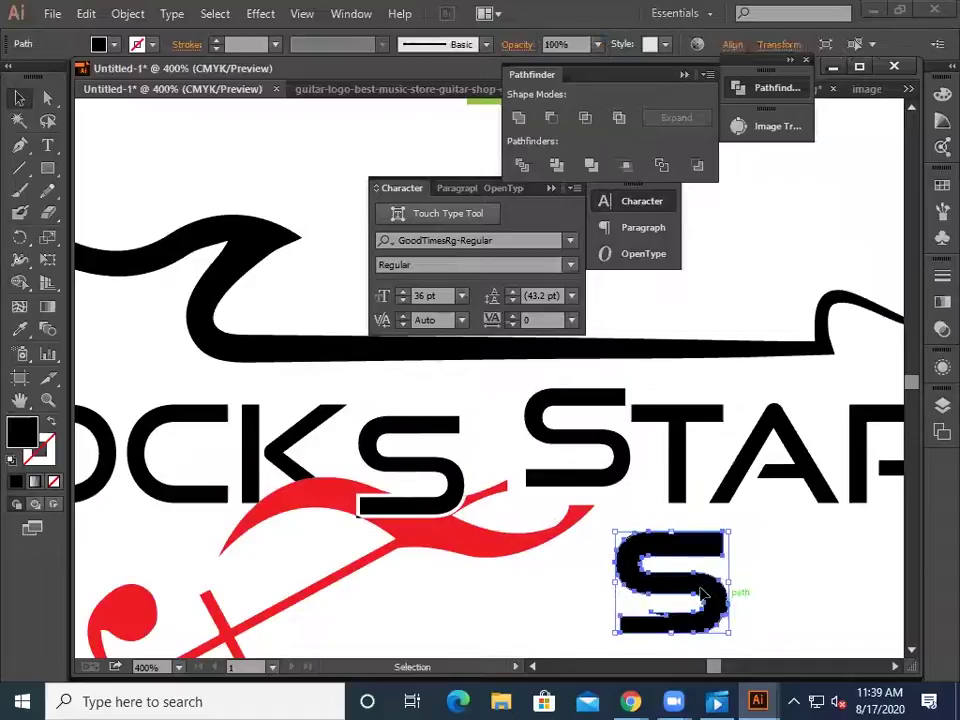
key(Delete)
- Remove the tiny black remnant at the lower-left corner of the gap around the S of ROCKS
key(ctrl+plus)
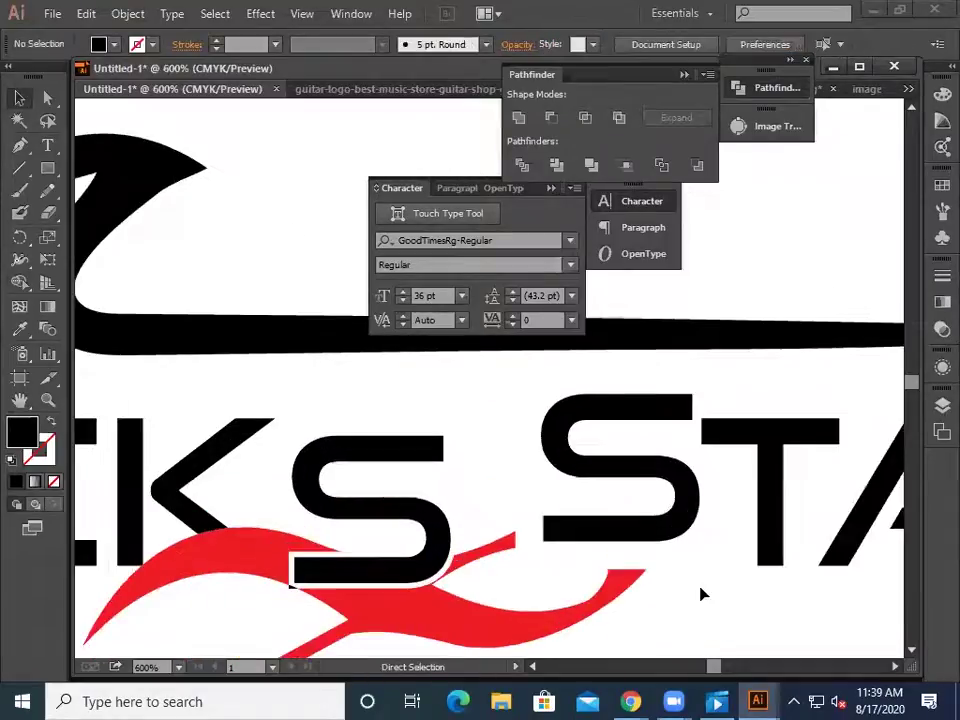
key(ctrl+plus)
scroll(710, 555, down, 2)
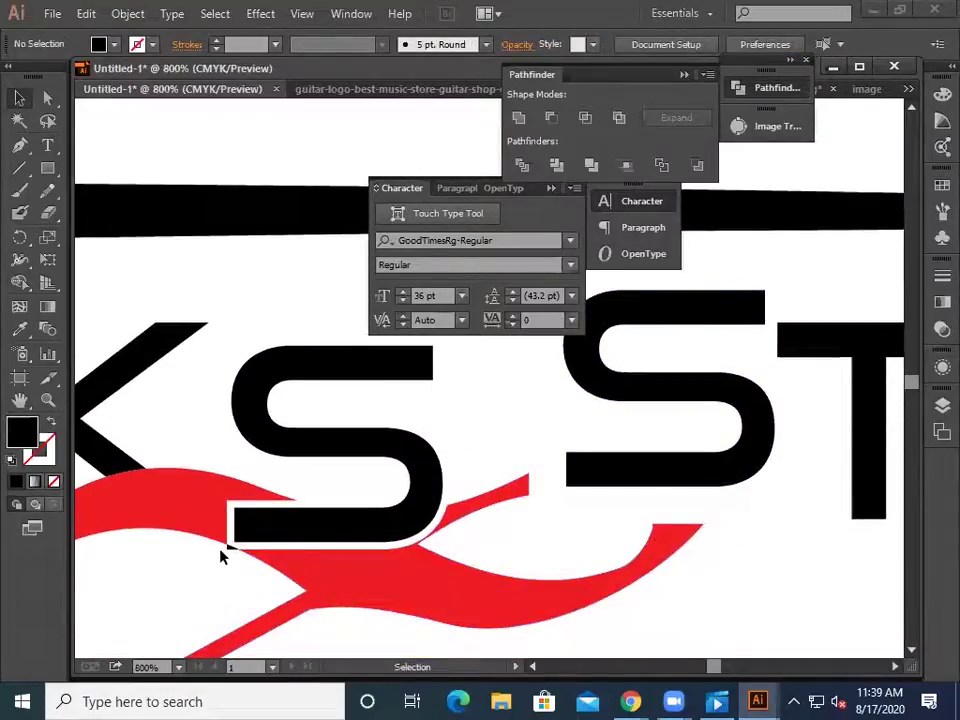
click(204, 589)
click(208, 592)
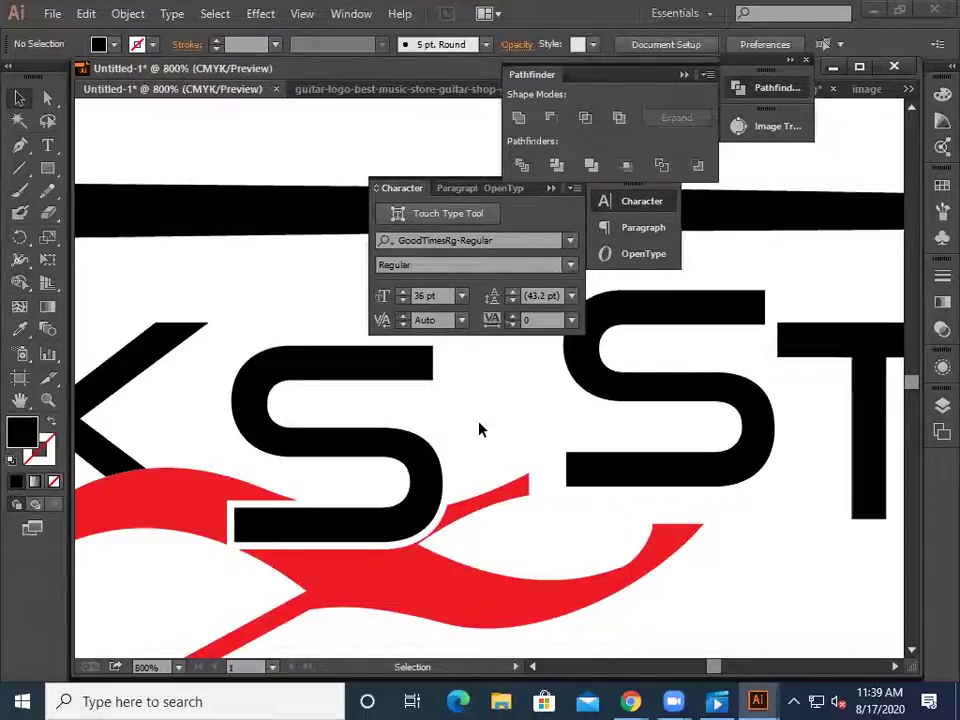
- Move the S of STAR slightly down and toward ROCKS so it overlaps the upper tip of the red clef
scroll(476, 440, down, 1)
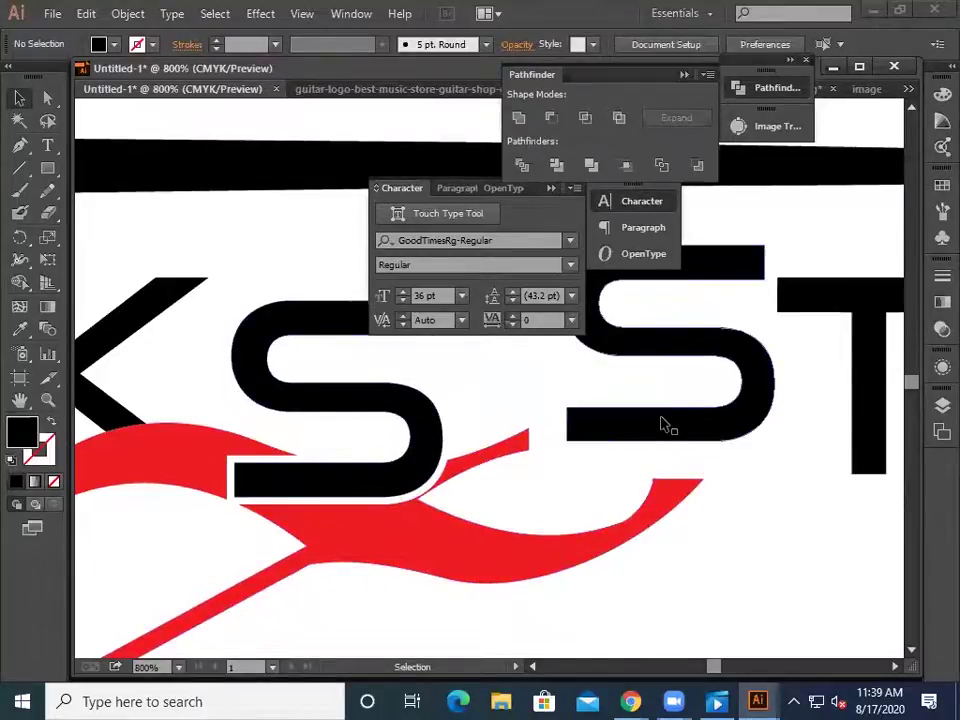
scroll(666, 424, up, 2)
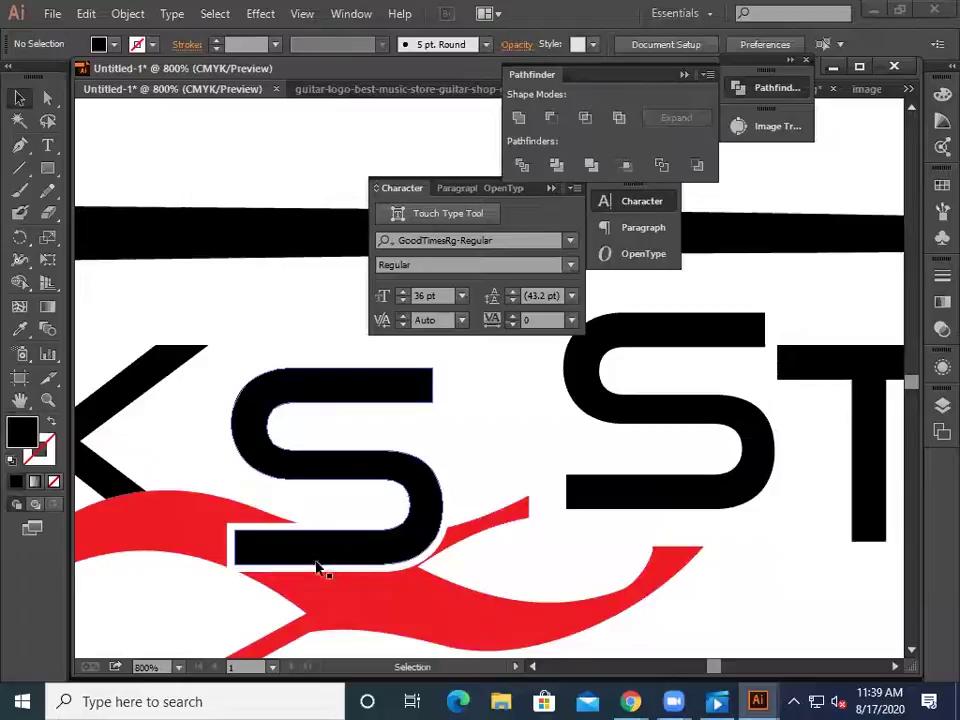
scroll(305, 545, down, 2)
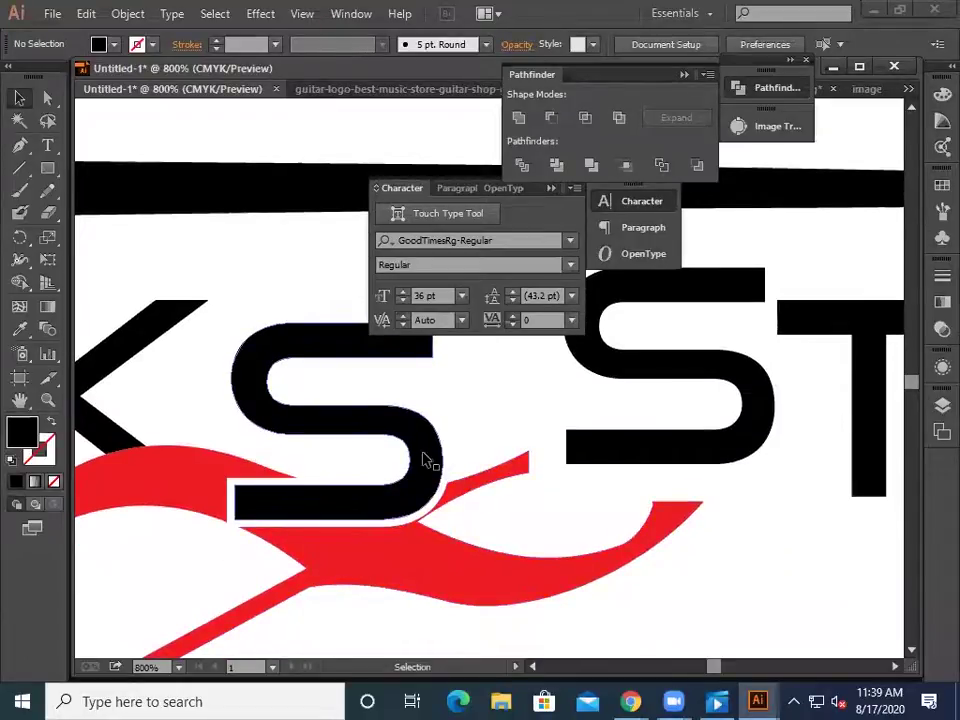
drag(606, 468, 565, 489)
click(754, 562)
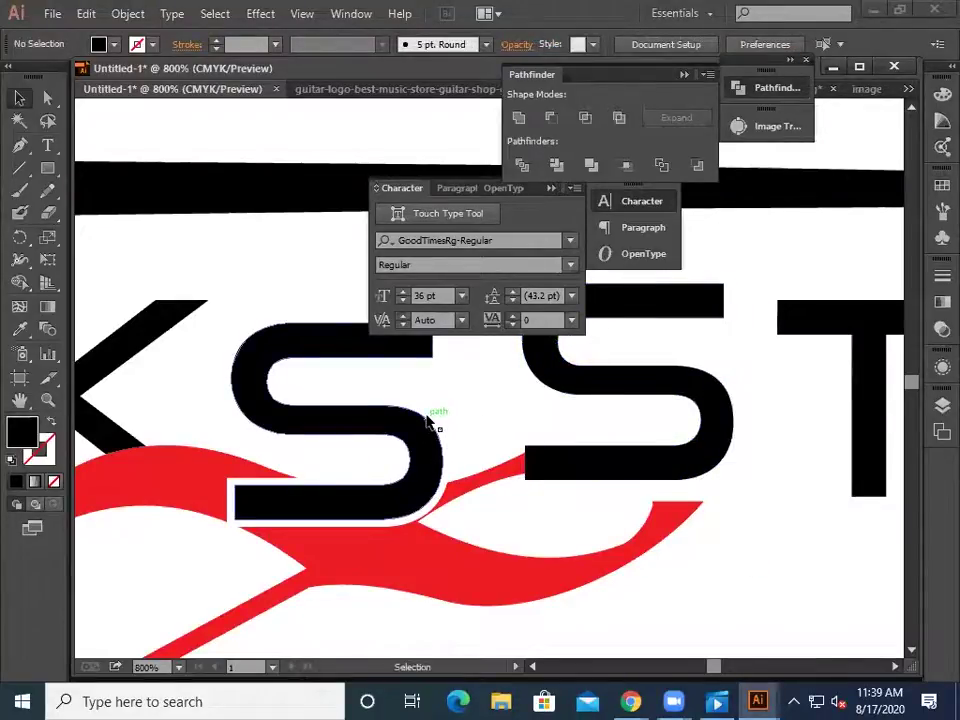
- Bring the K of ROCKS to the front, above the red clef
scroll(430, 422, down, 3)
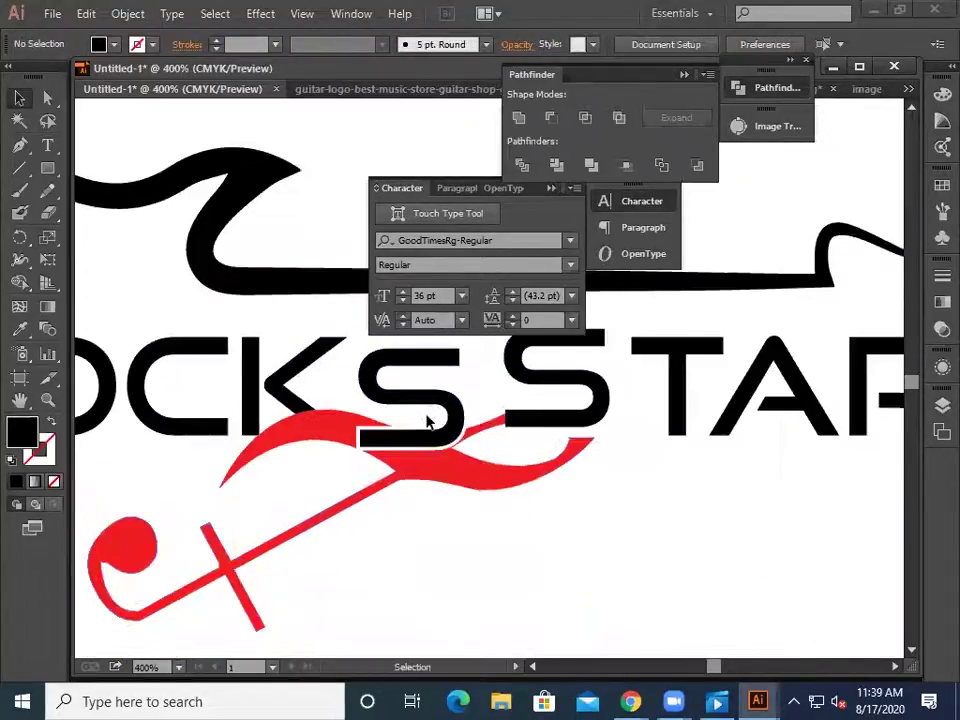
scroll(300, 565, up, 1)
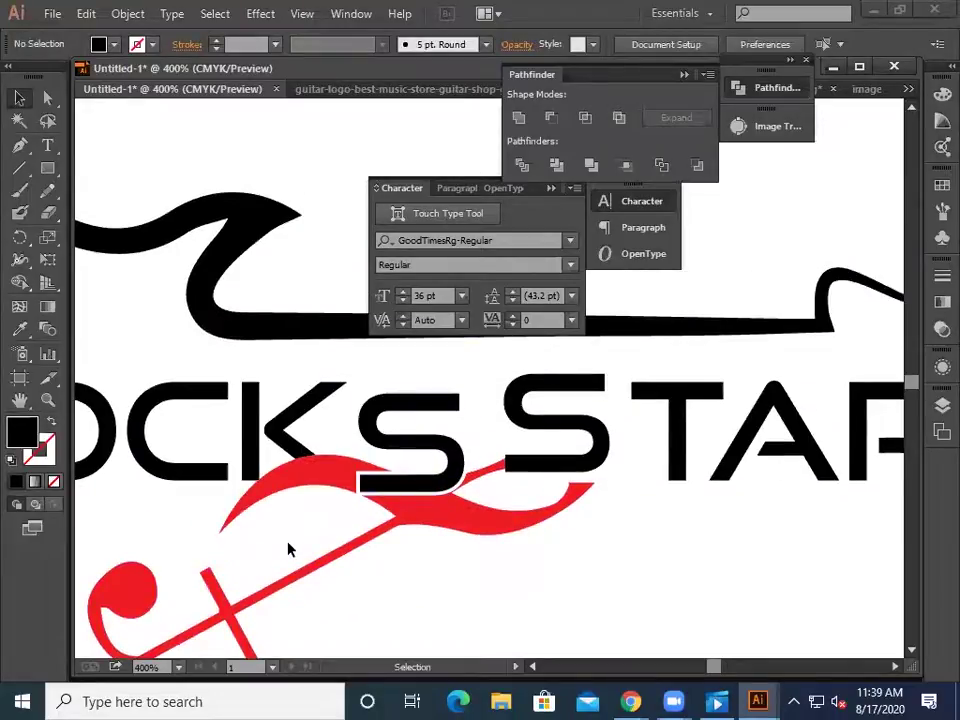
scroll(295, 548, up, 2)
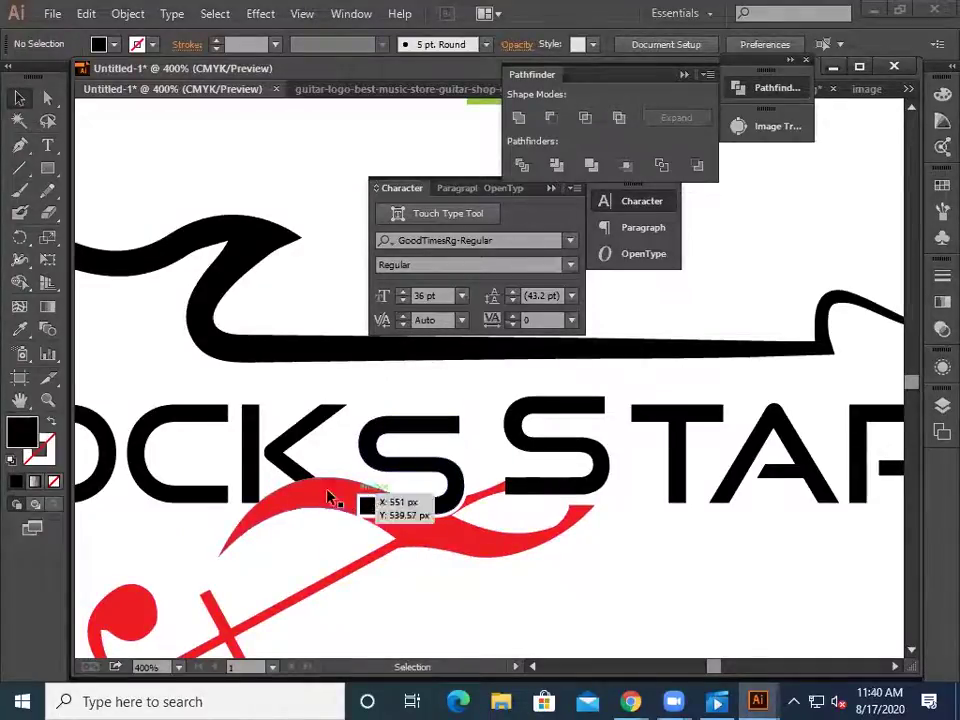
click(293, 474)
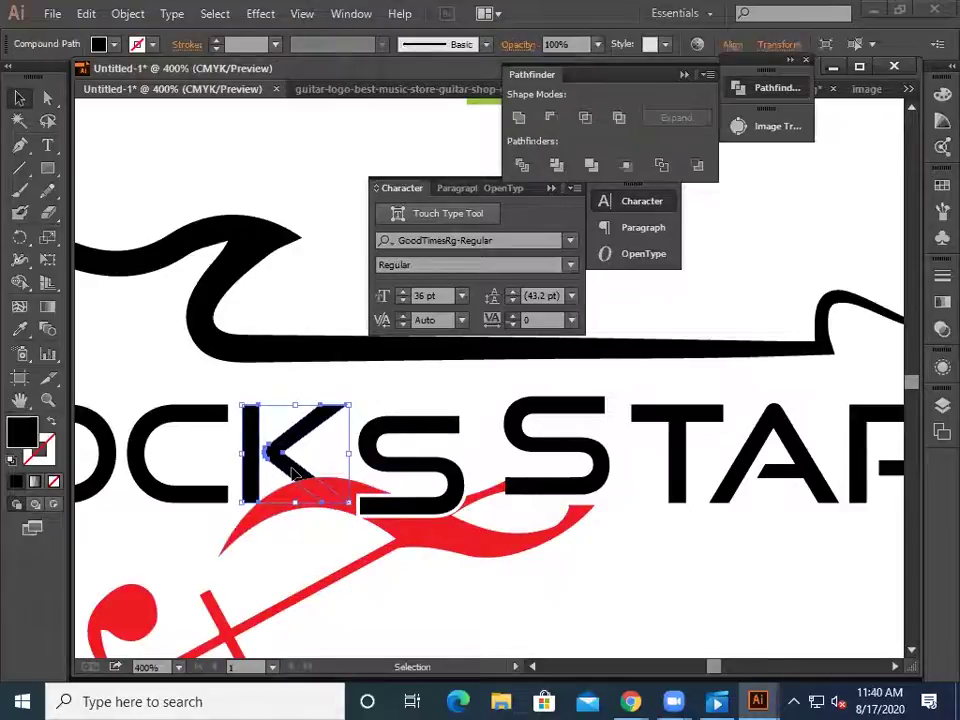
right_click(293, 474)
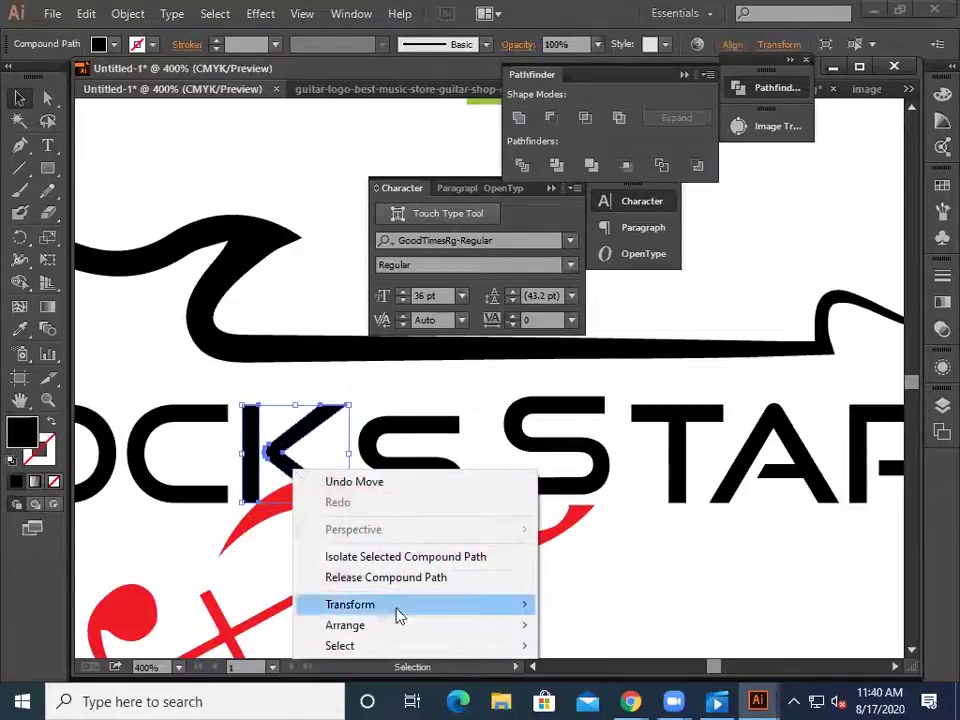
mouse_move(444, 630)
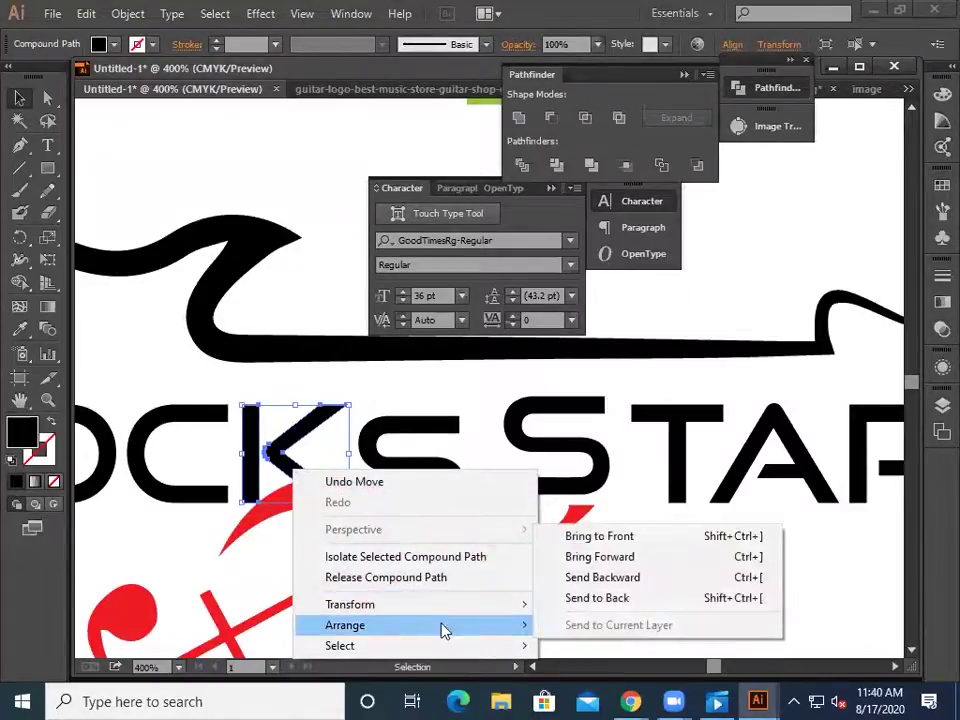
click(612, 537)
click(318, 551)
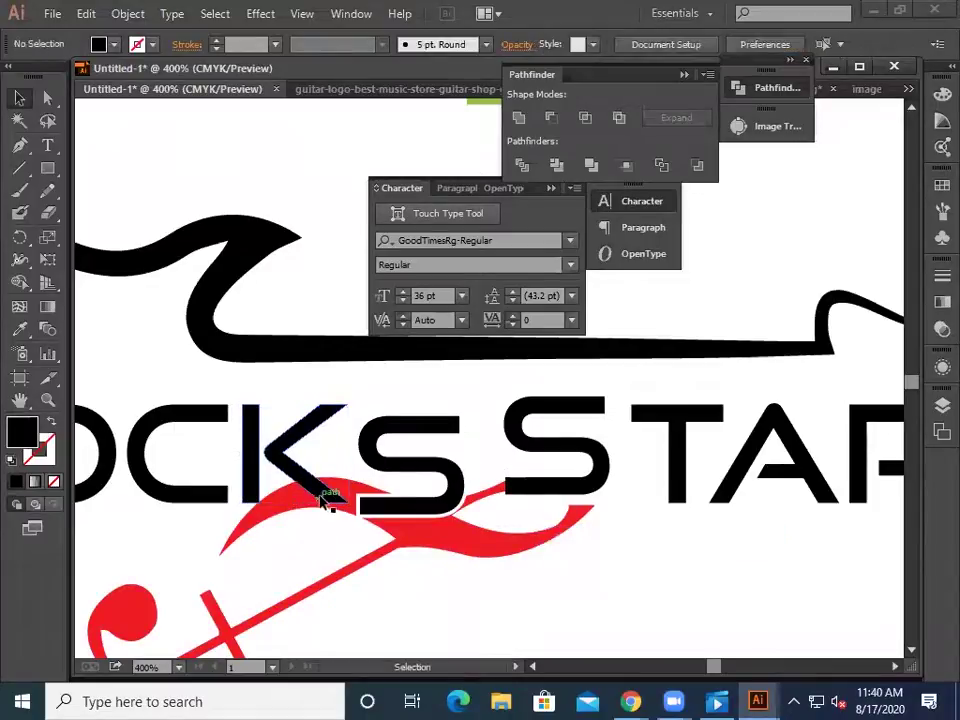
- Offset the path of the K in ROCKS by 1 px with Miter joins and a miter limit of 4
click(287, 458)
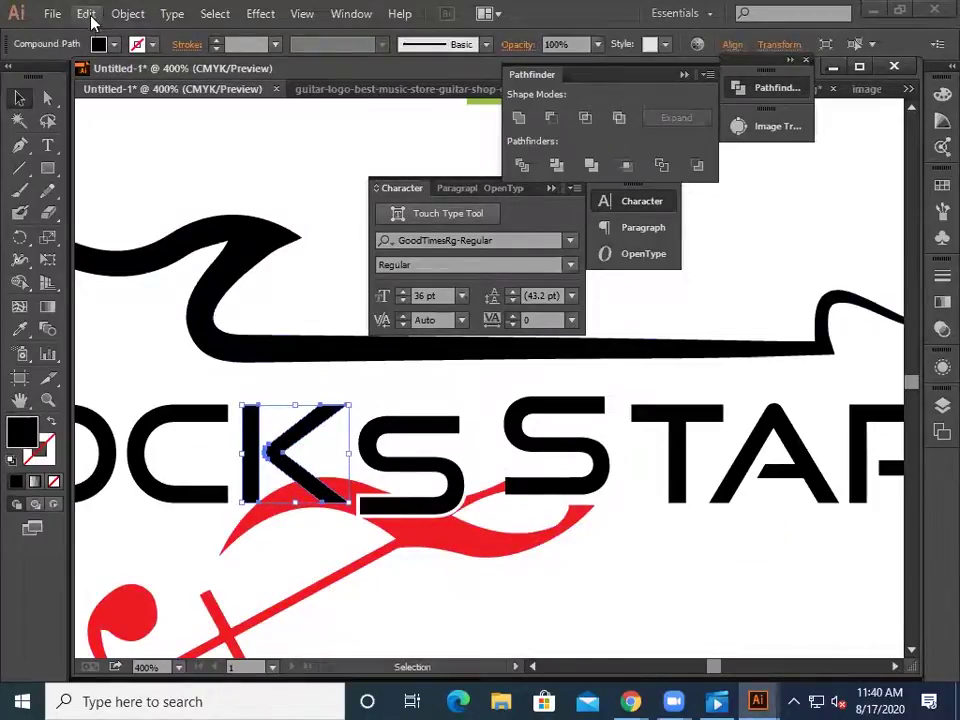
click(128, 14)
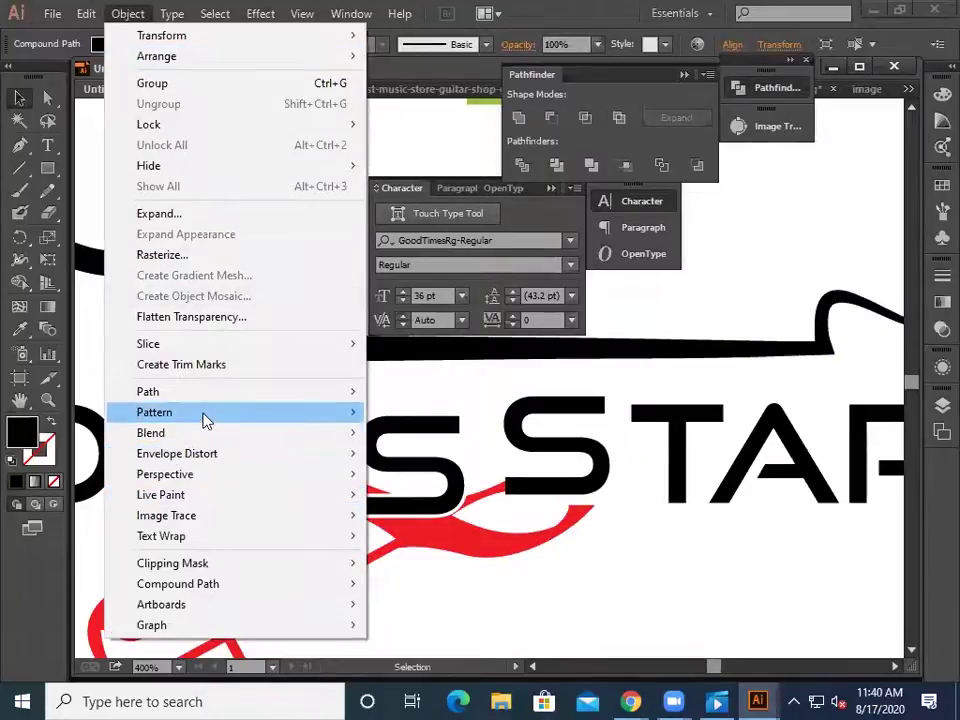
mouse_move(351, 398)
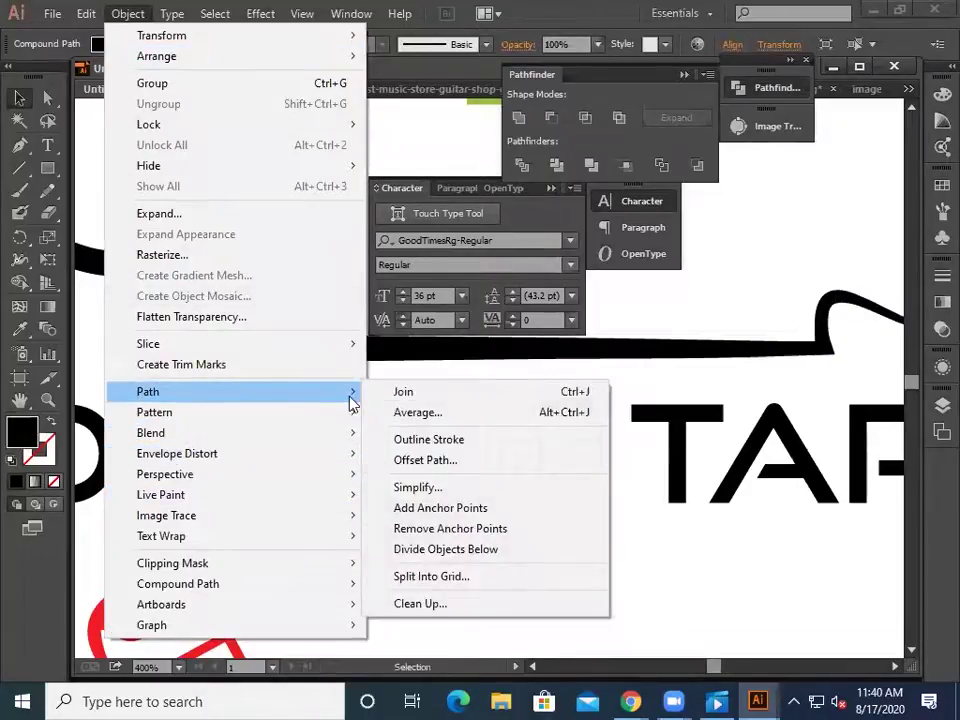
click(467, 463)
click(473, 404)
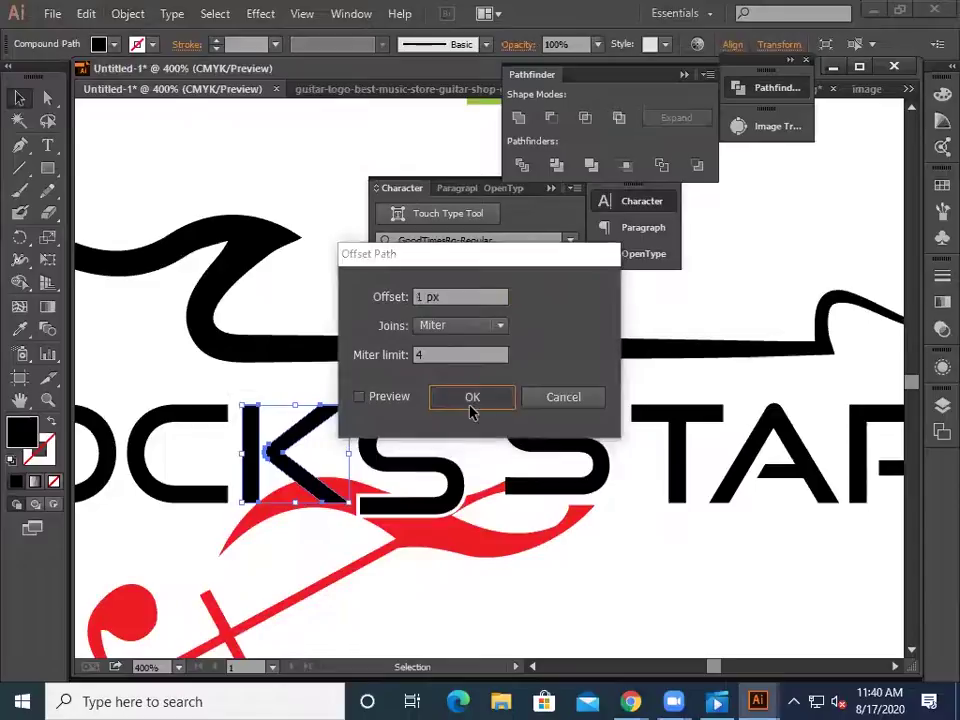
- Cut the offset strip around the lower leg of the K out of the red clef with the Shape Builder tool
click(172, 386)
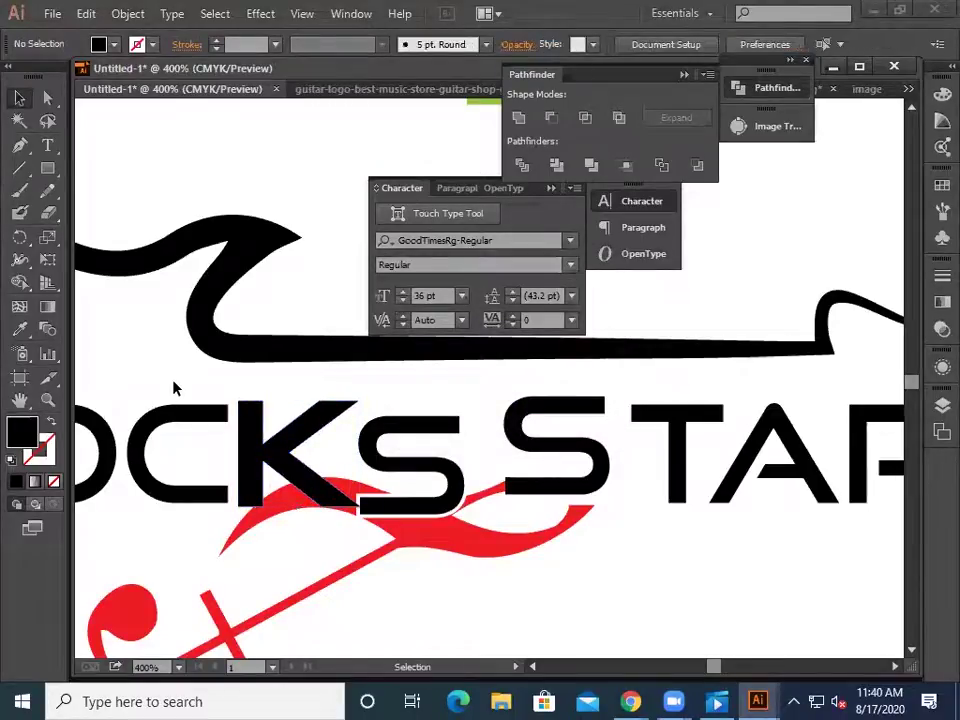
key(ctrl+equal)
key(ctrl+equal)
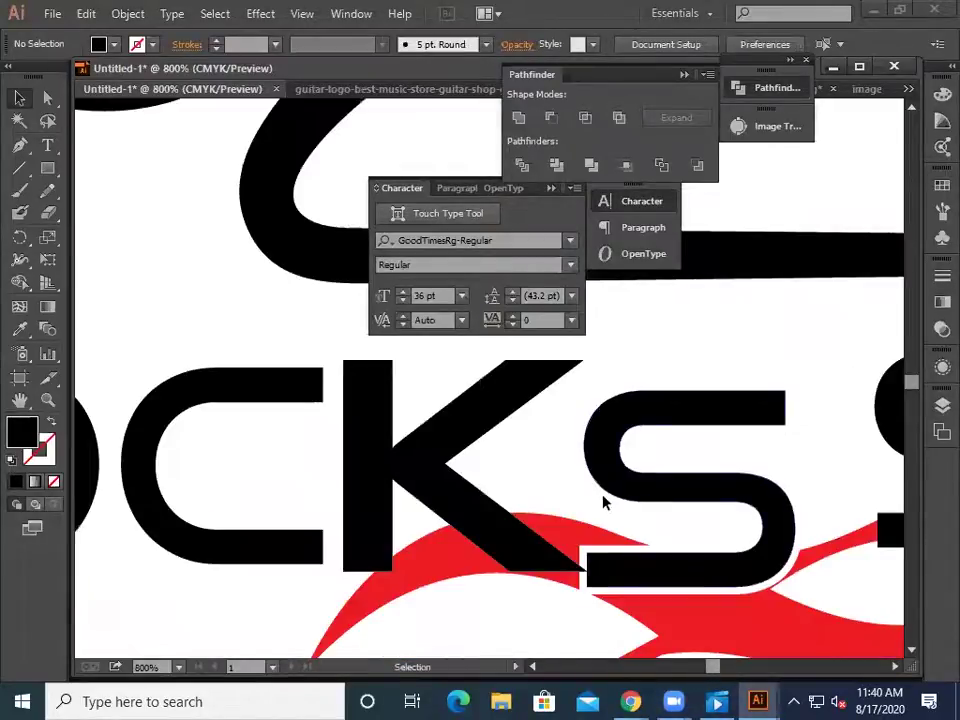
scroll(575, 485, down, 3)
drag(507, 451, 515, 560)
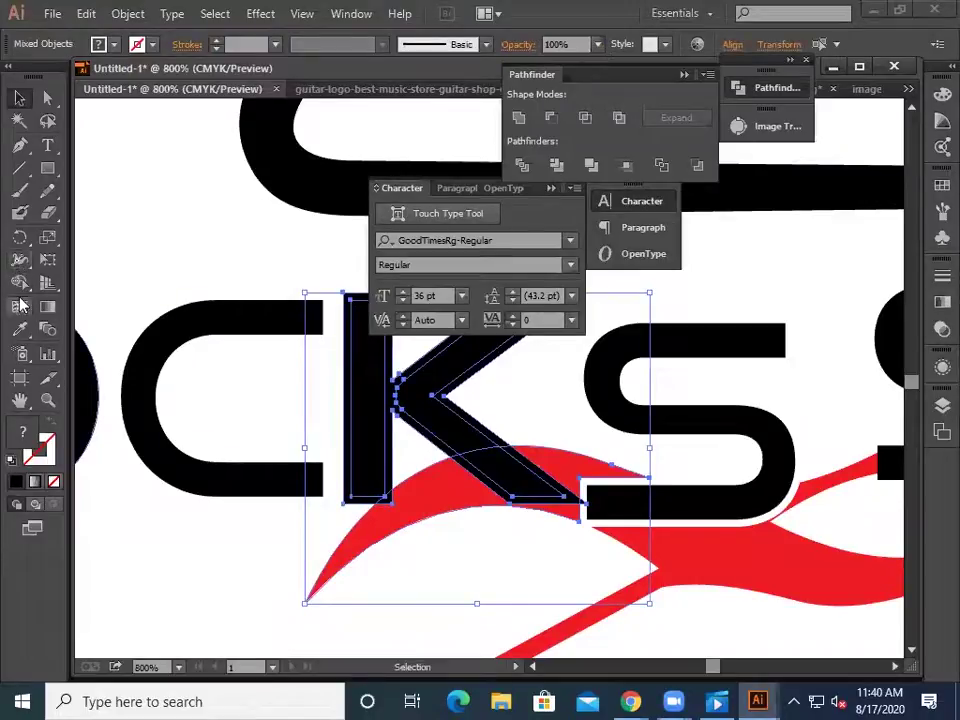
click(19, 282)
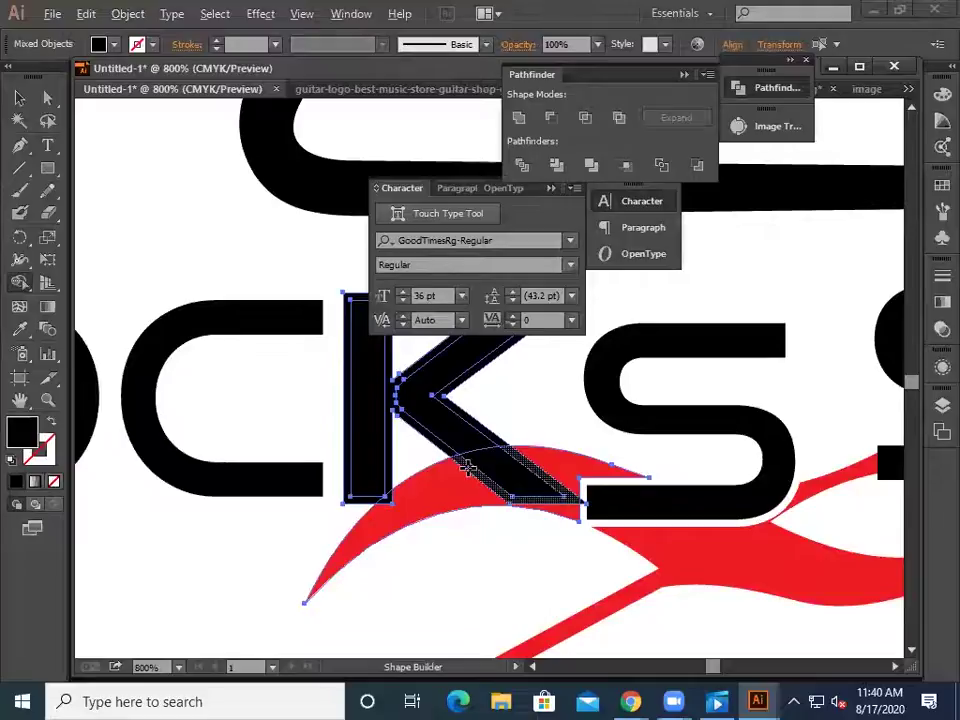
click(467, 467)
click(19, 97)
click(203, 193)
key(ctrl+minus)
key(ctrl+minus)
key(ctrl+minus)
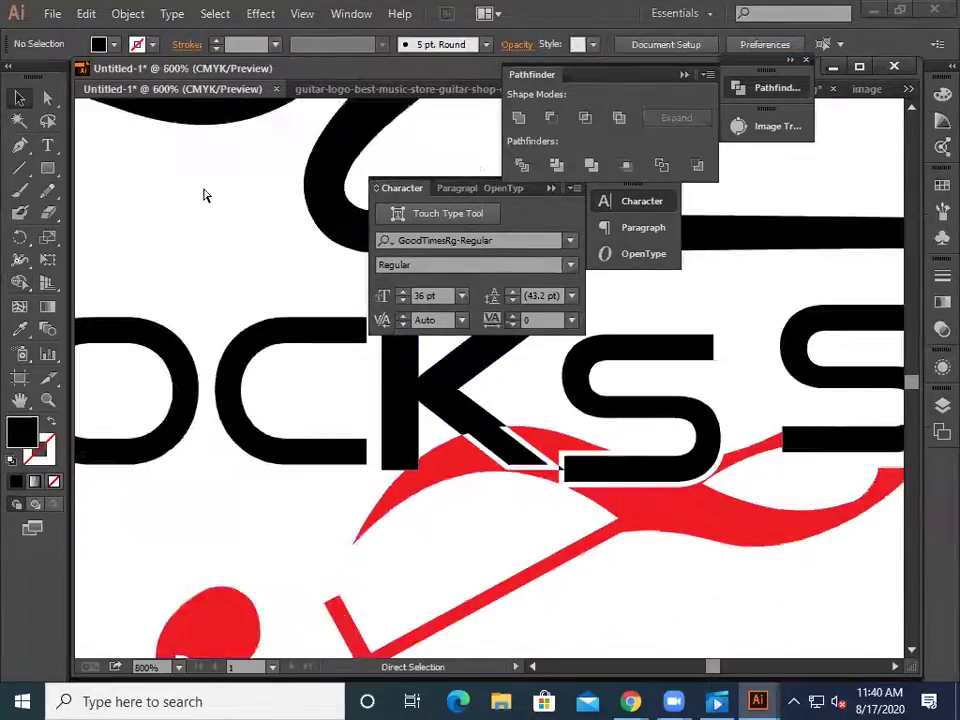
- Pull the leftover black offset shape away from the K of ROCKS and delete it
scroll(203, 193, up, 3)
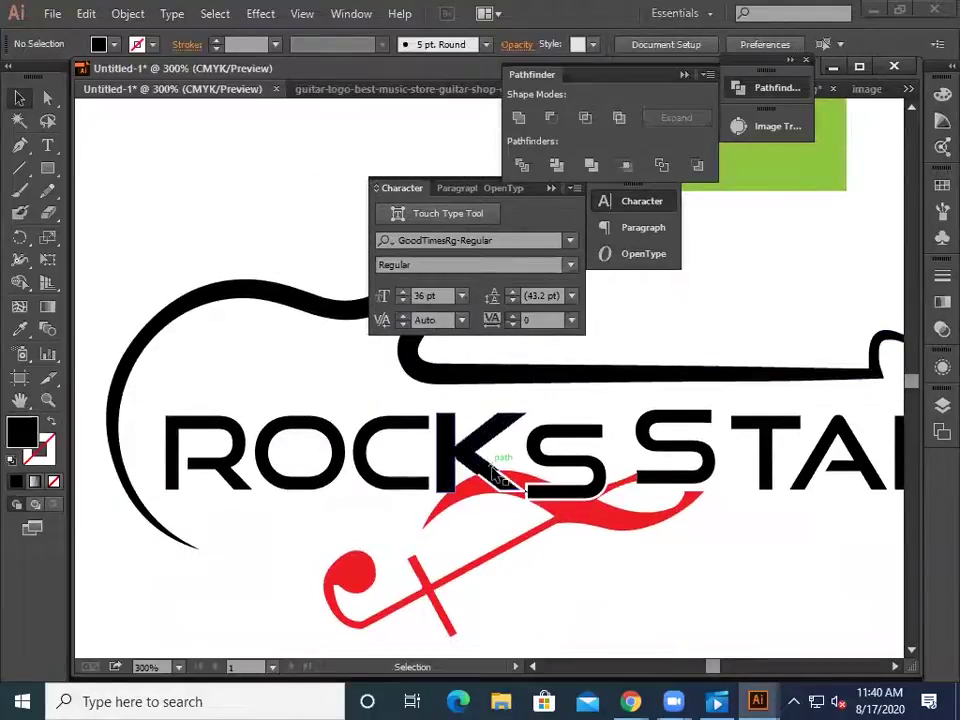
drag(493, 470, 237, 230)
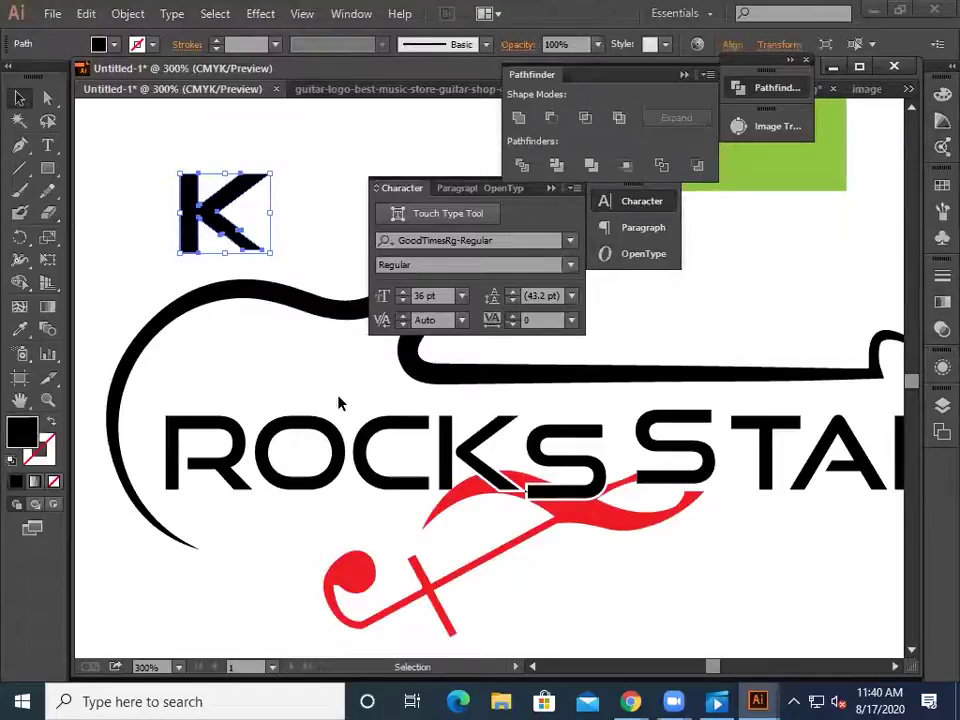
key(Delete)
- Remove the tiny black remnant between the foot of the K and the S of ROCKS
click(525, 494)
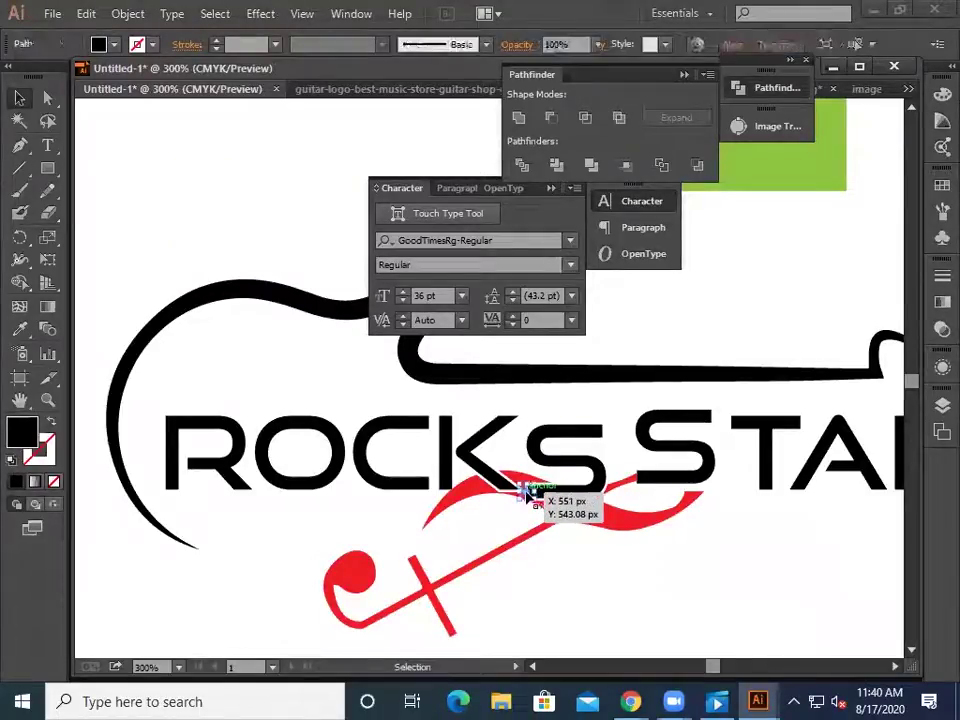
click(526, 494)
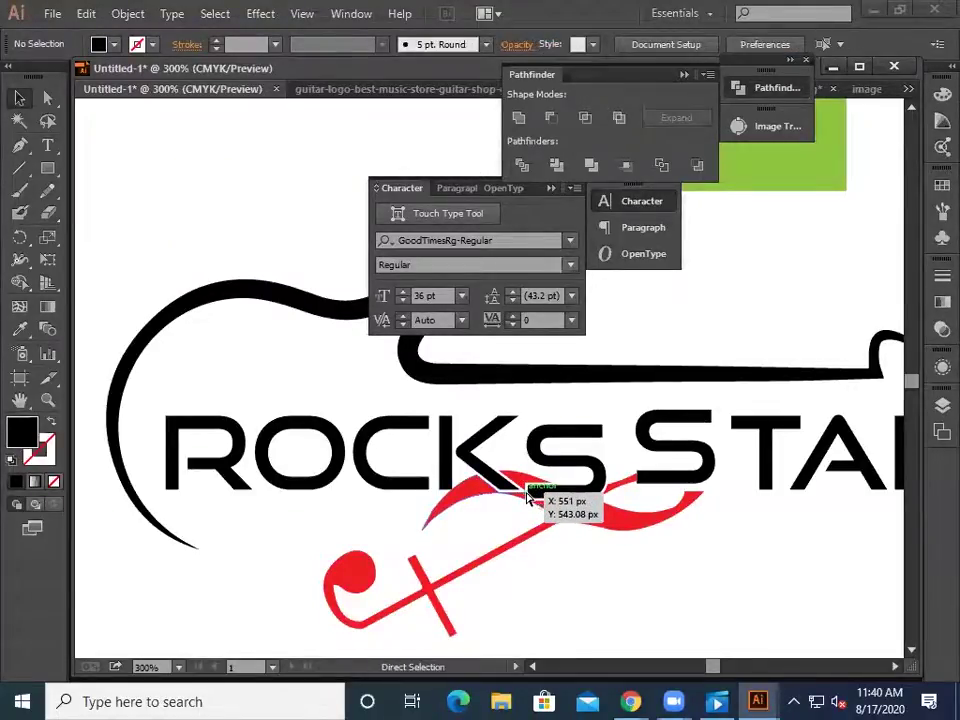
ctrl+click(527, 494)
ctrl+click(527, 497)
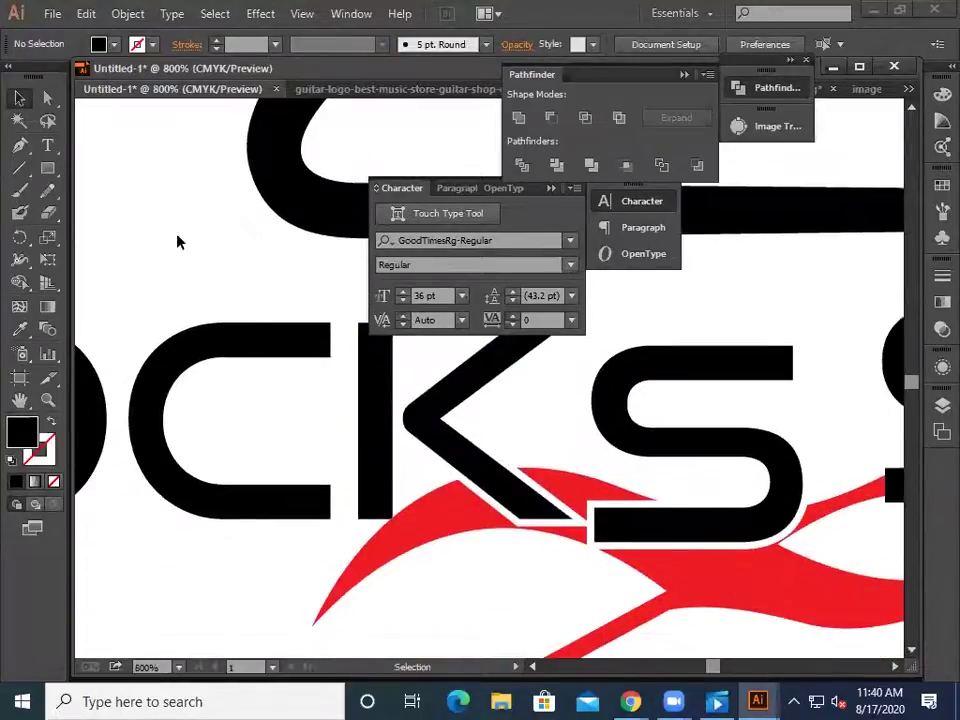
scroll(710, 560, down, 2)
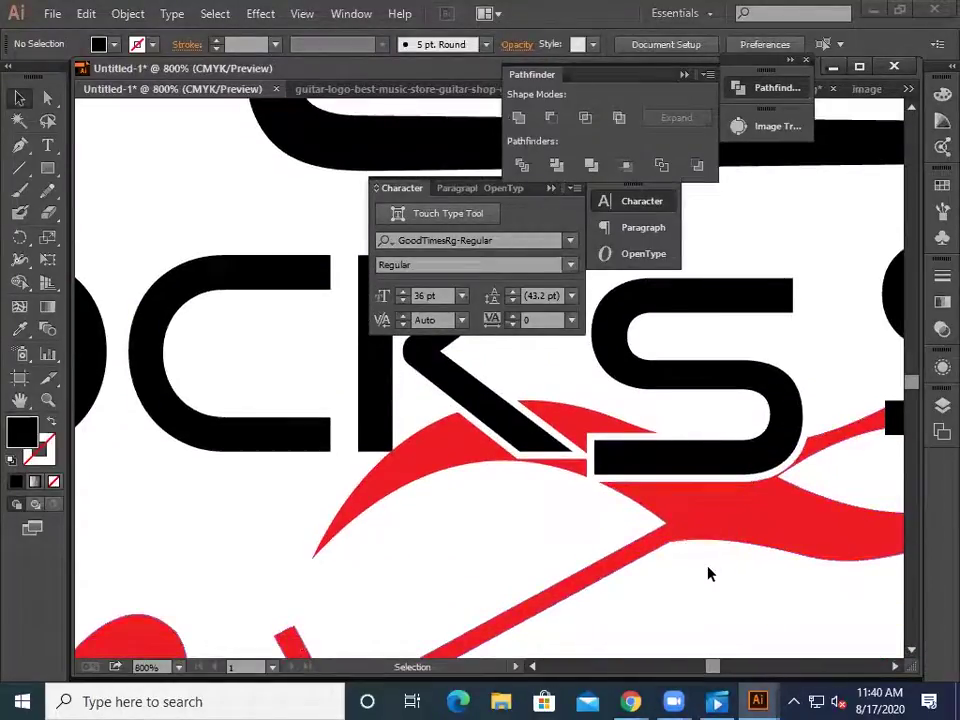
scroll(708, 573, right, 5)
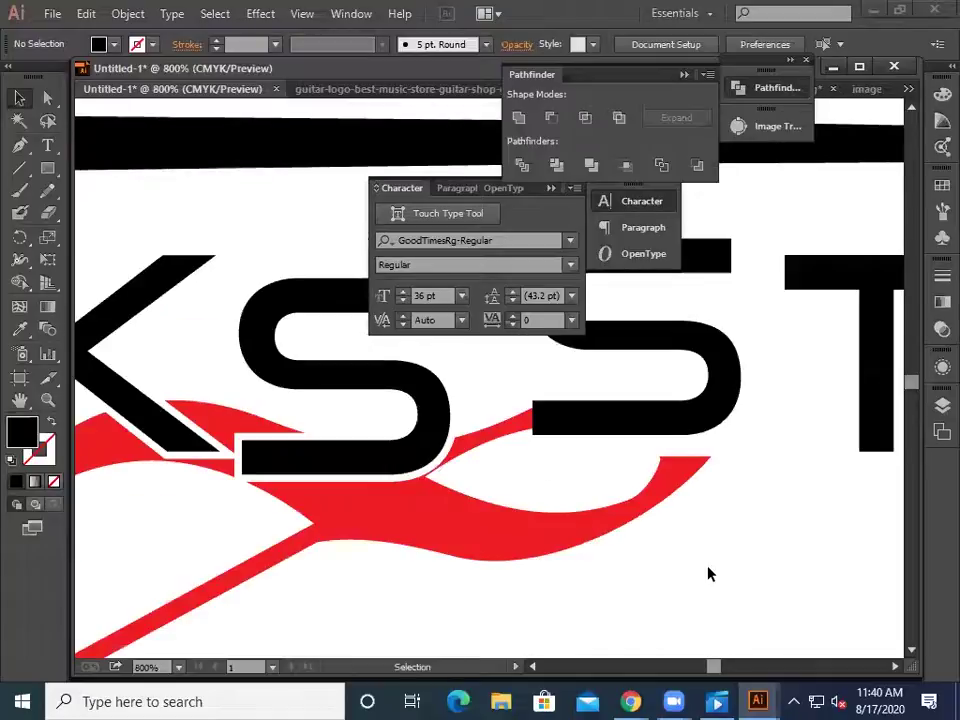
scroll(708, 573, left, 8)
scroll(708, 573, right, 8)
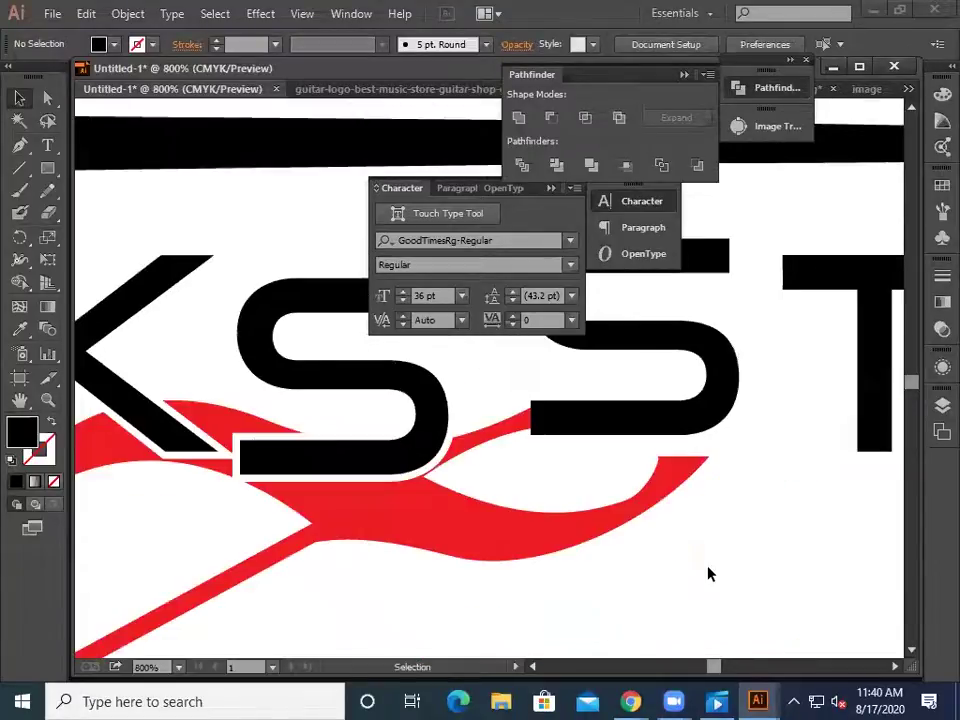
scroll(450, 578, up, 1)
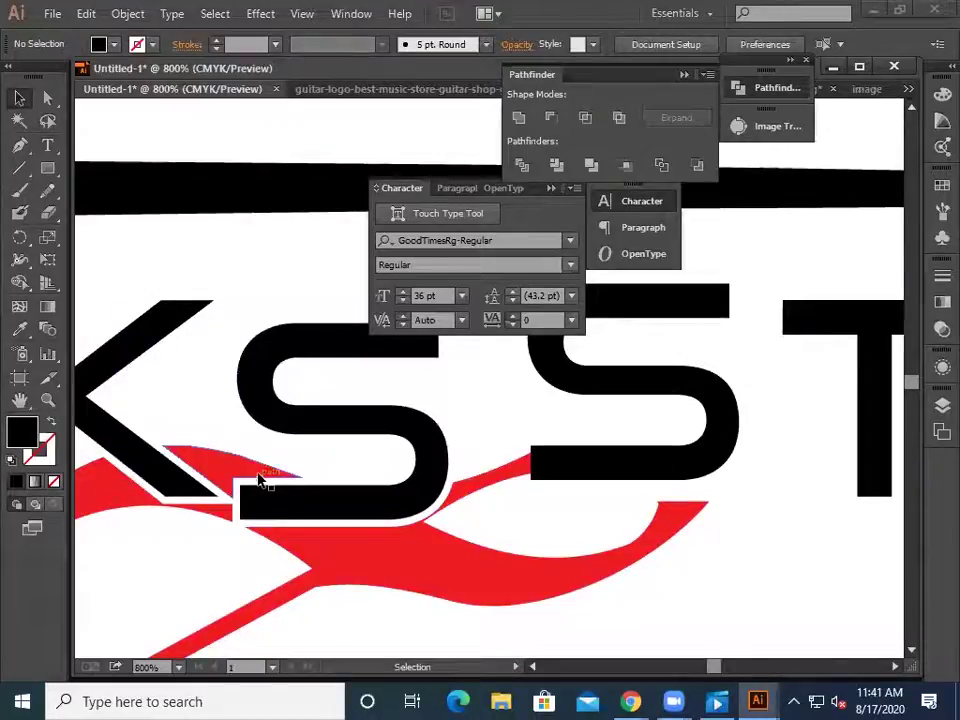
click(19, 282)
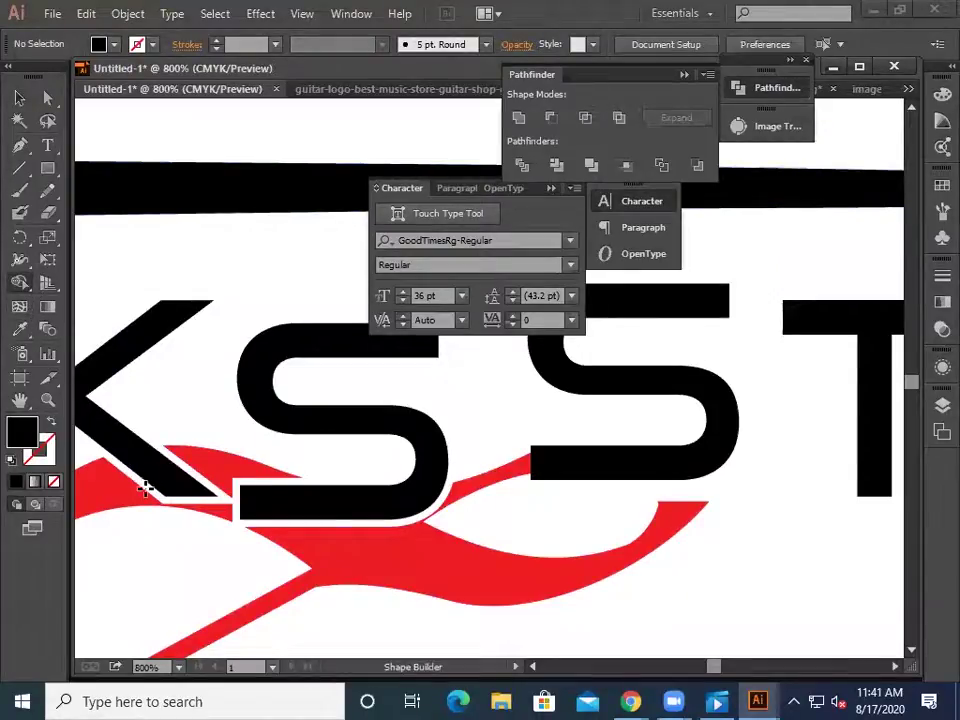
click(19, 98)
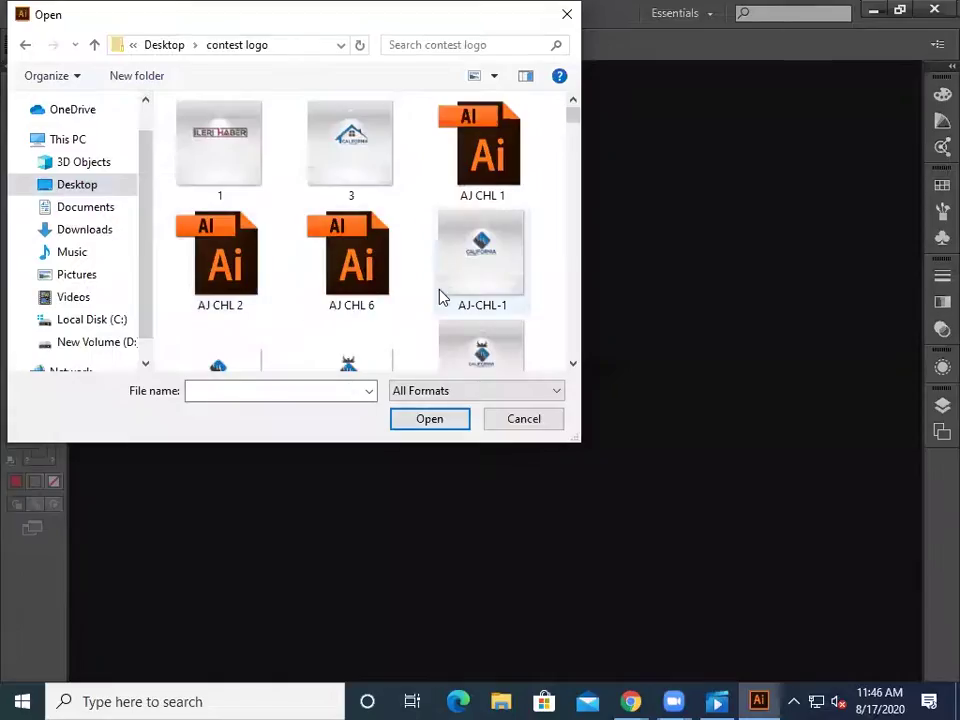
- Open the chl 3 Illustrator file from the contest logo folder, accepting the substitution of the missing NexaBold font
scroll(440, 297, down, 3)
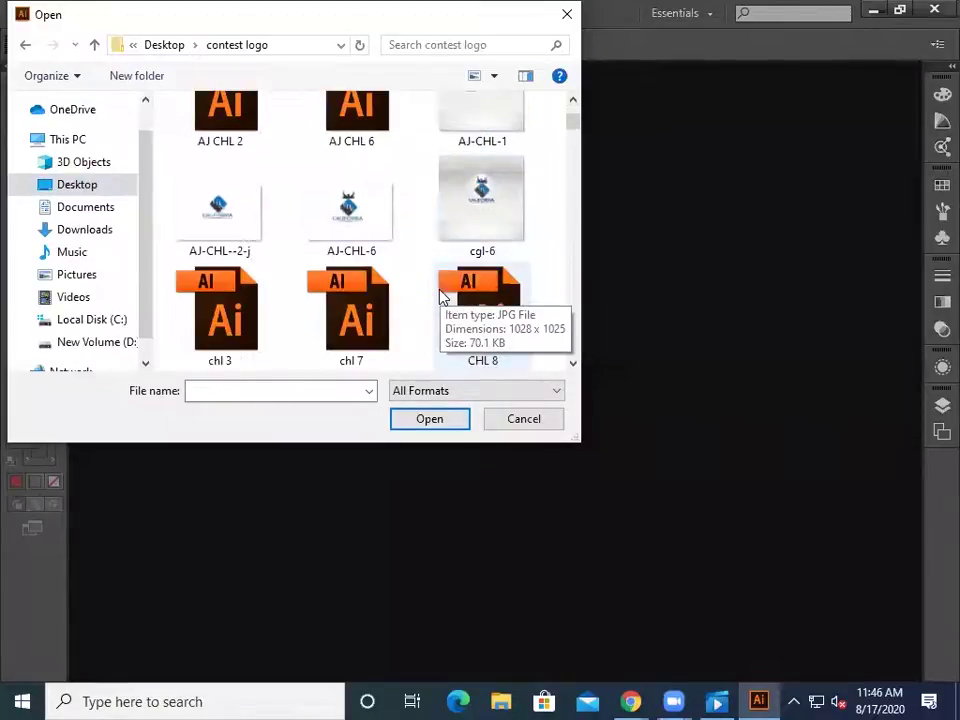
scroll(483, 317, down, 6)
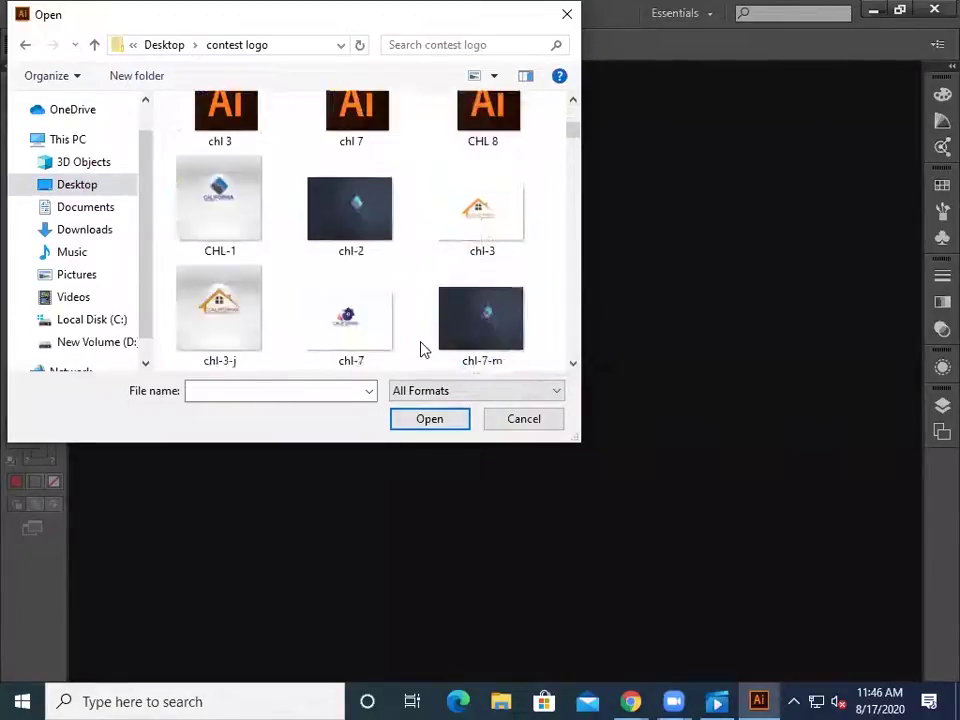
scroll(421, 348, down, 2)
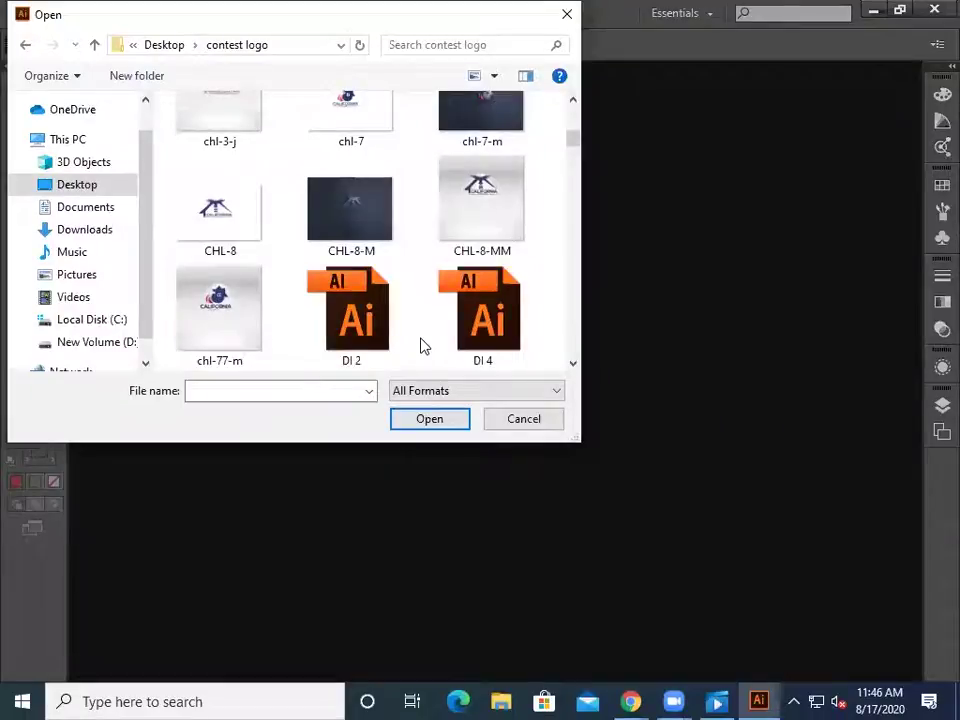
scroll(421, 346, down, 4)
scroll(421, 346, down, 2)
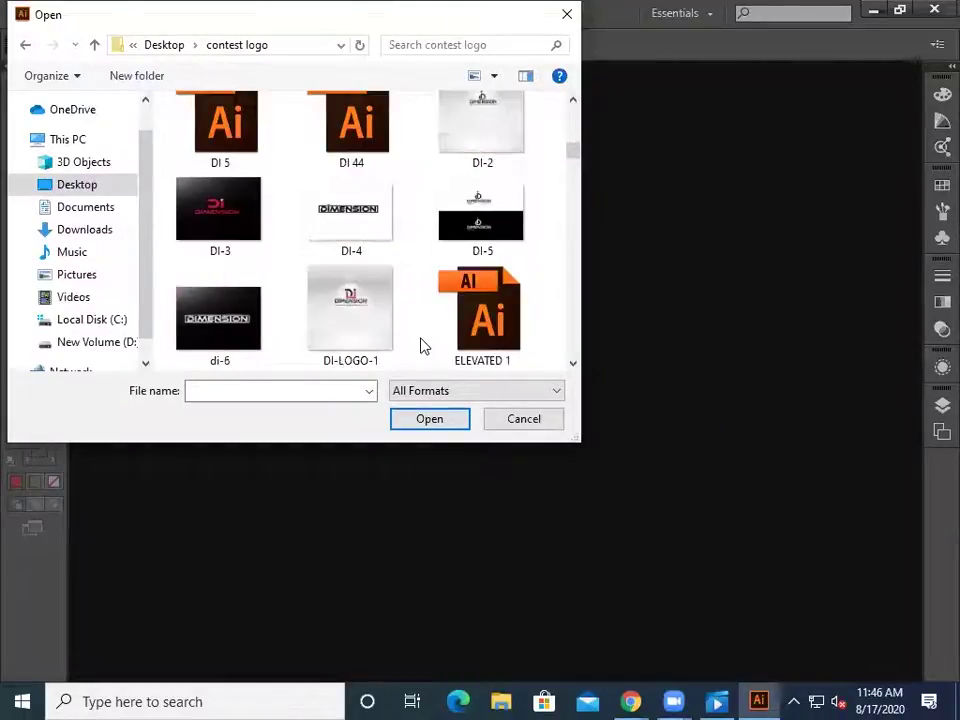
scroll(421, 346, up, 1)
scroll(421, 346, up, 2)
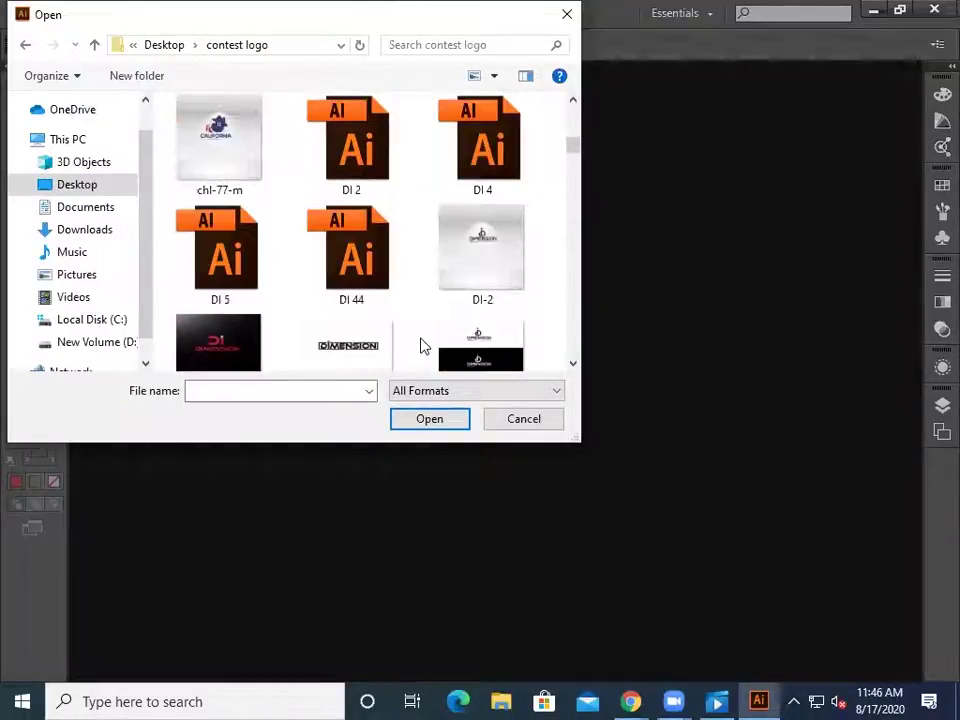
scroll(421, 346, up, 3)
scroll(421, 346, up, 3)
double_click(221, 161)
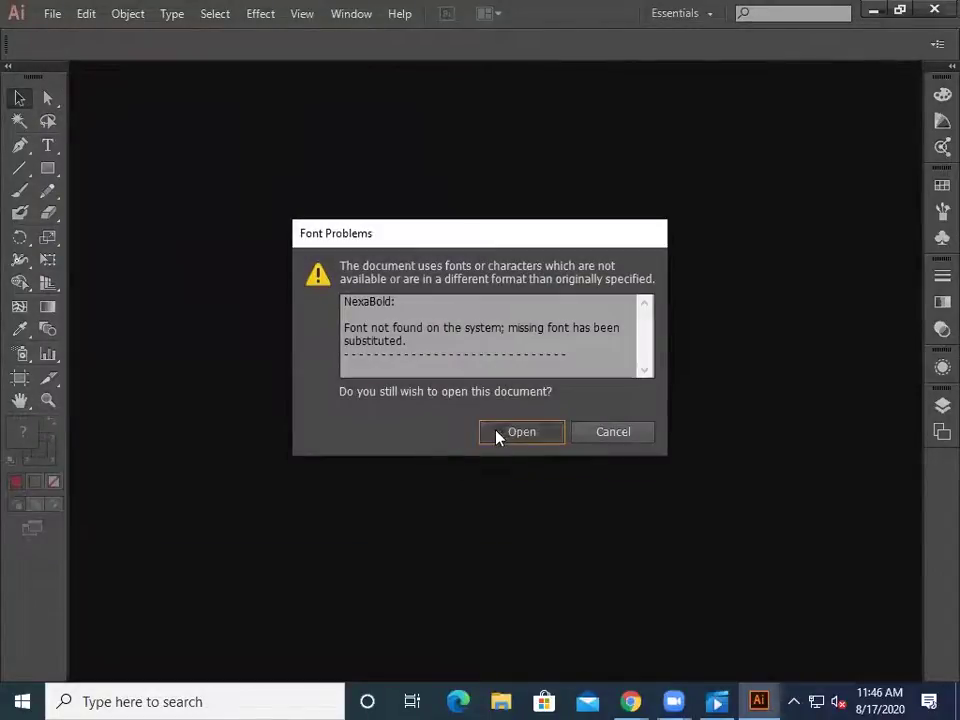
click(498, 435)
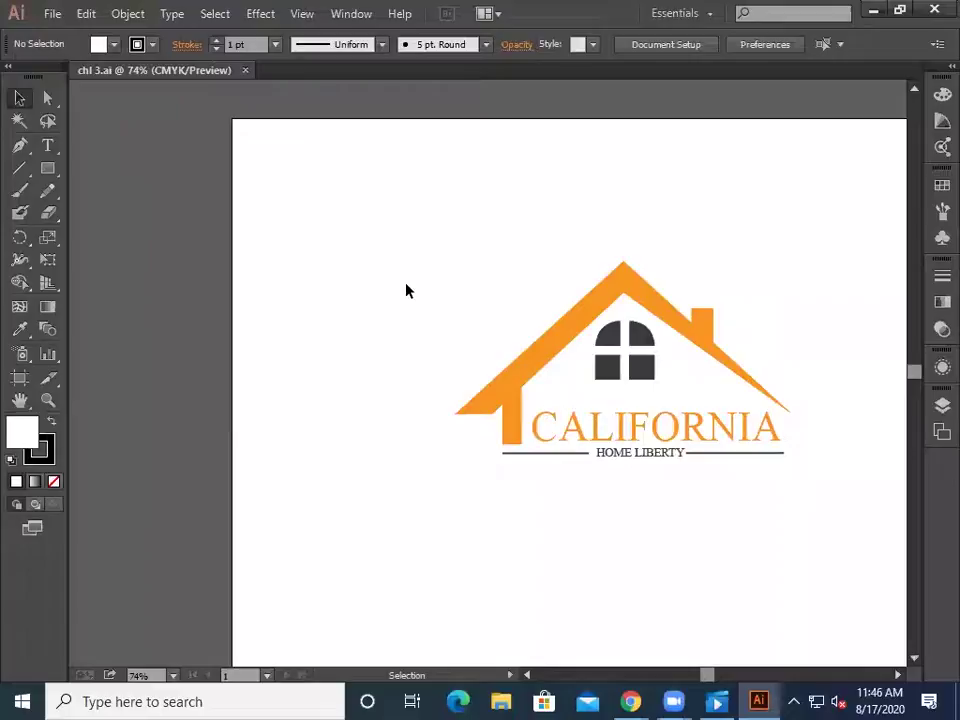
- Select the whole California house logo, move it toward the artboard's upper-left area and scale it down slightly
drag(407, 277, 788, 540)
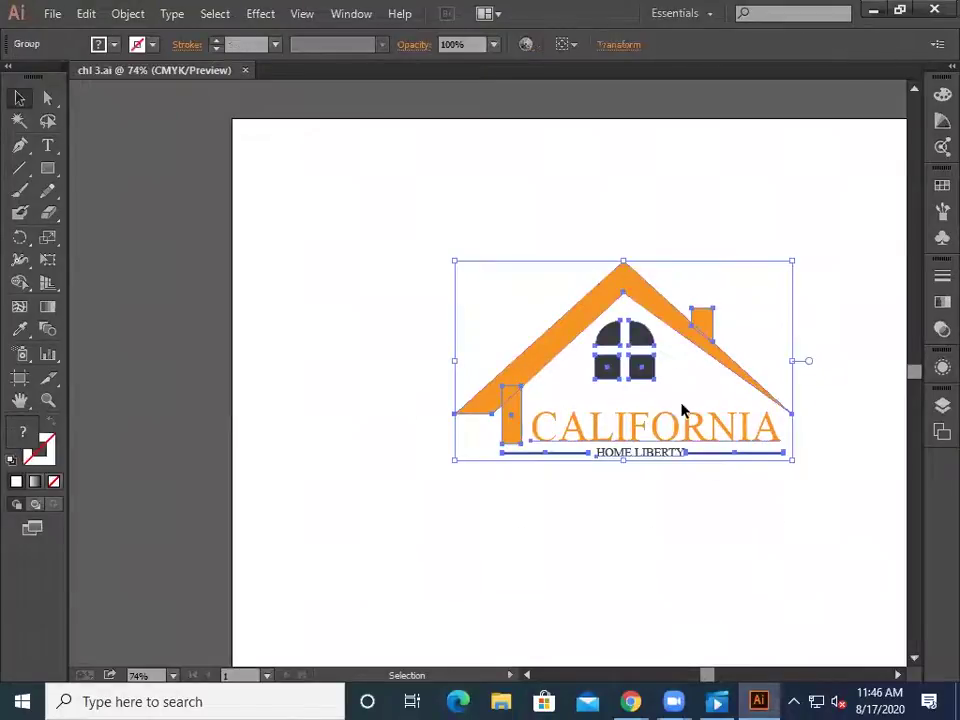
drag(535, 389, 391, 411)
drag(505, 396, 519, 346)
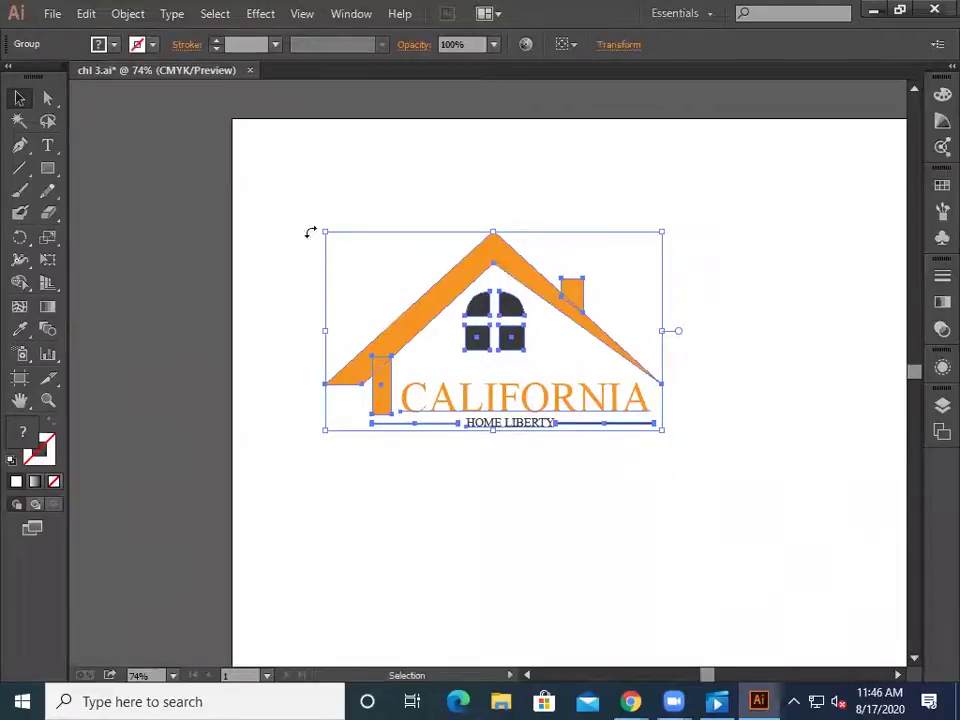
drag(325, 234, 377, 262)
click(279, 332)
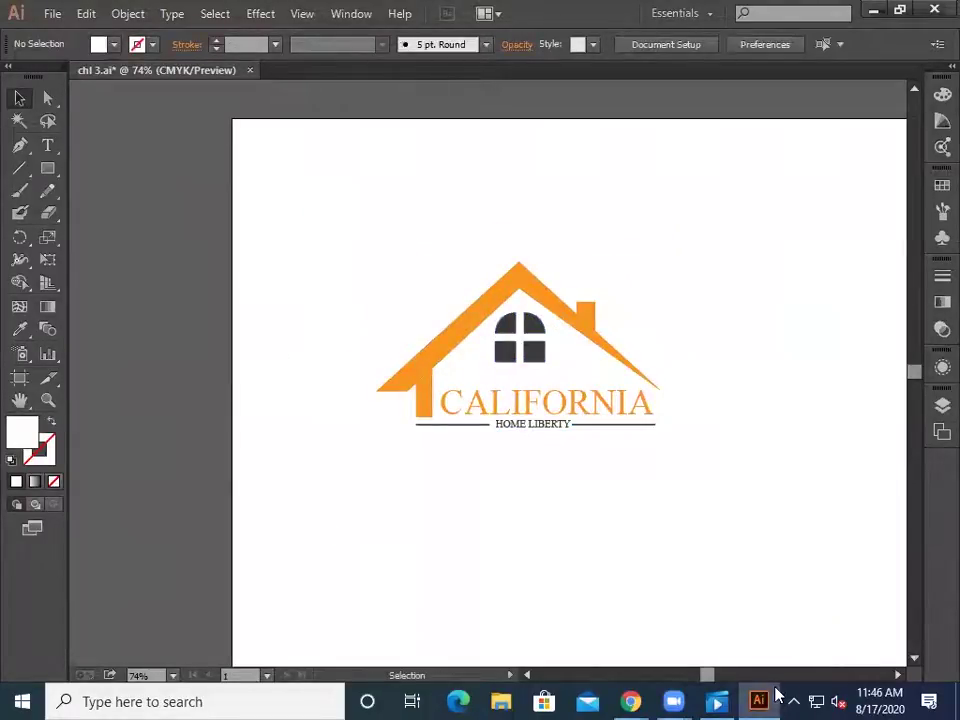
- Move the California house logo slightly right and down, closer to the centre of the artboard
scroll(524, 486, down, 2)
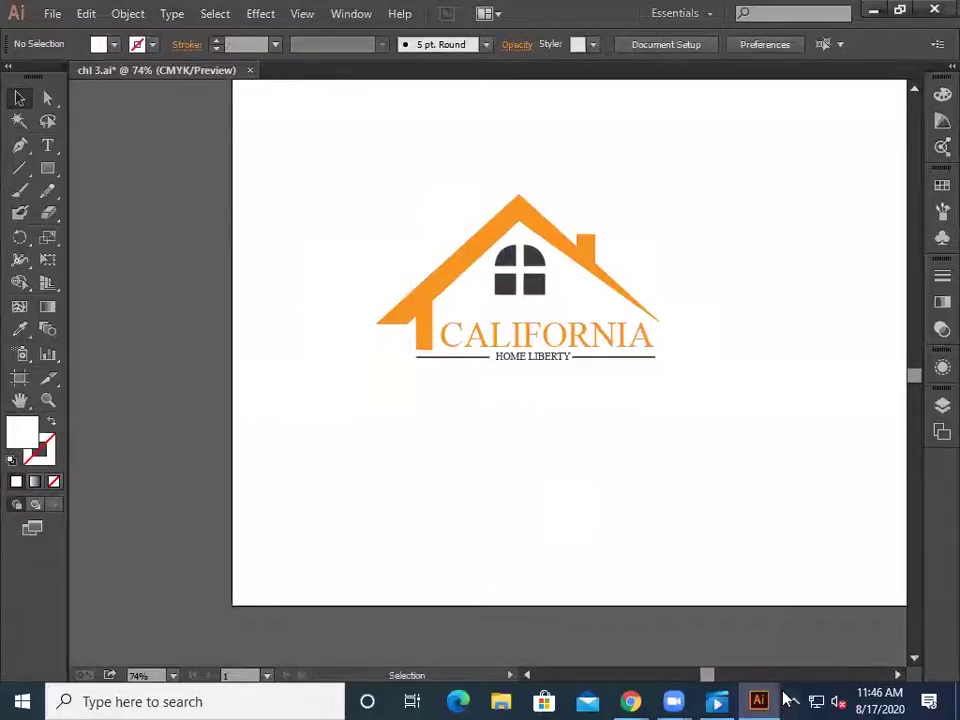
scroll(785, 697, right, 4)
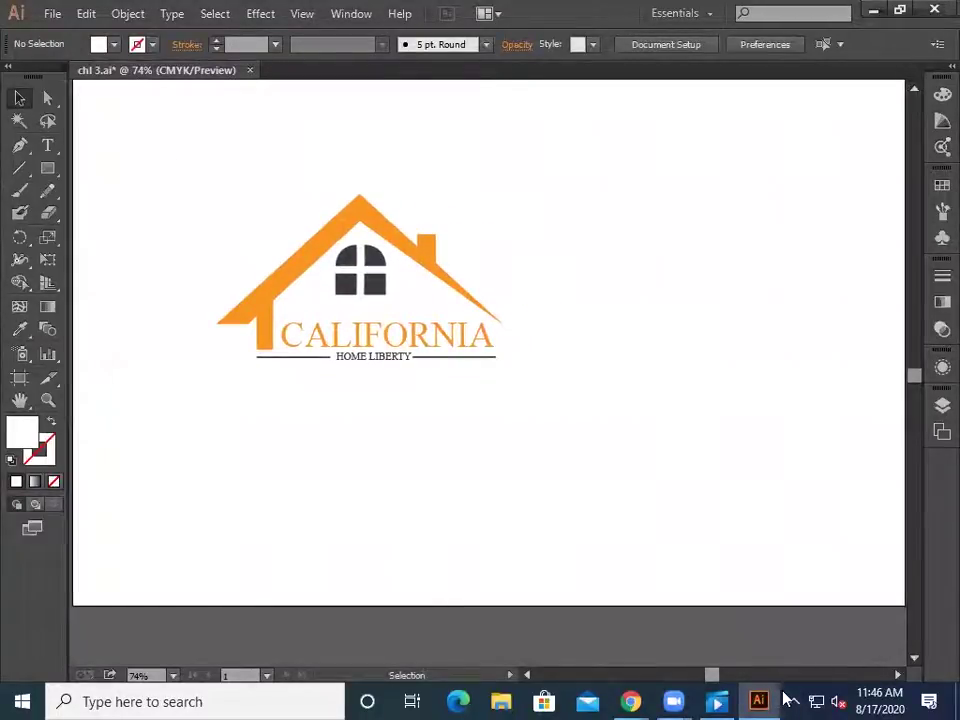
scroll(577, 545, up, 2)
drag(193, 274, 520, 391)
click(684, 452)
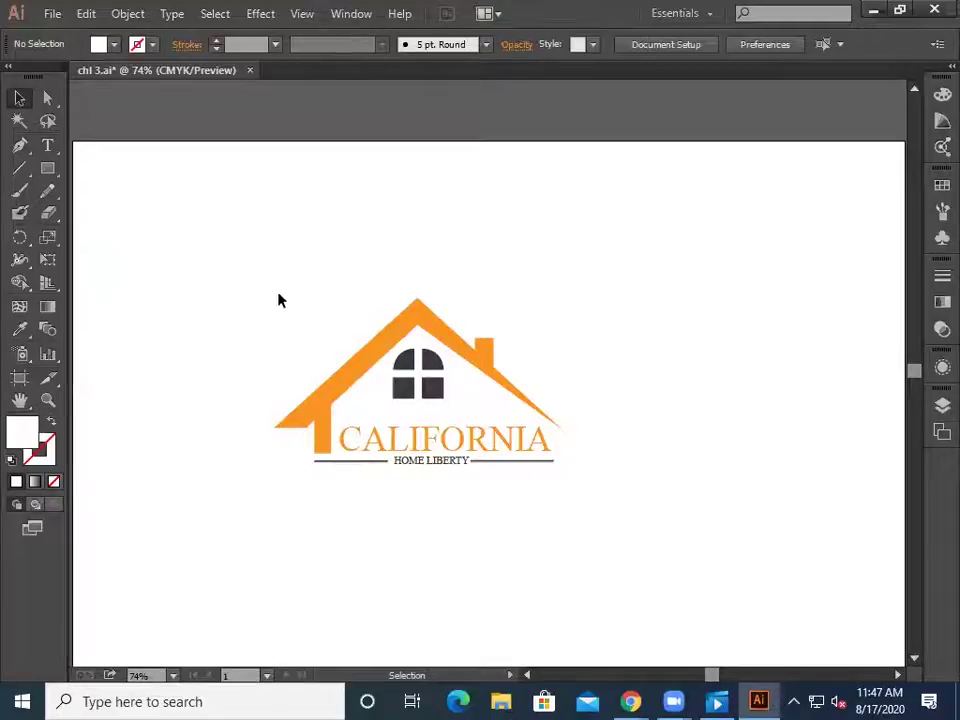
- Select the entire California house logo and minimize the window to reach the Windows desktop
drag(256, 270, 618, 553)
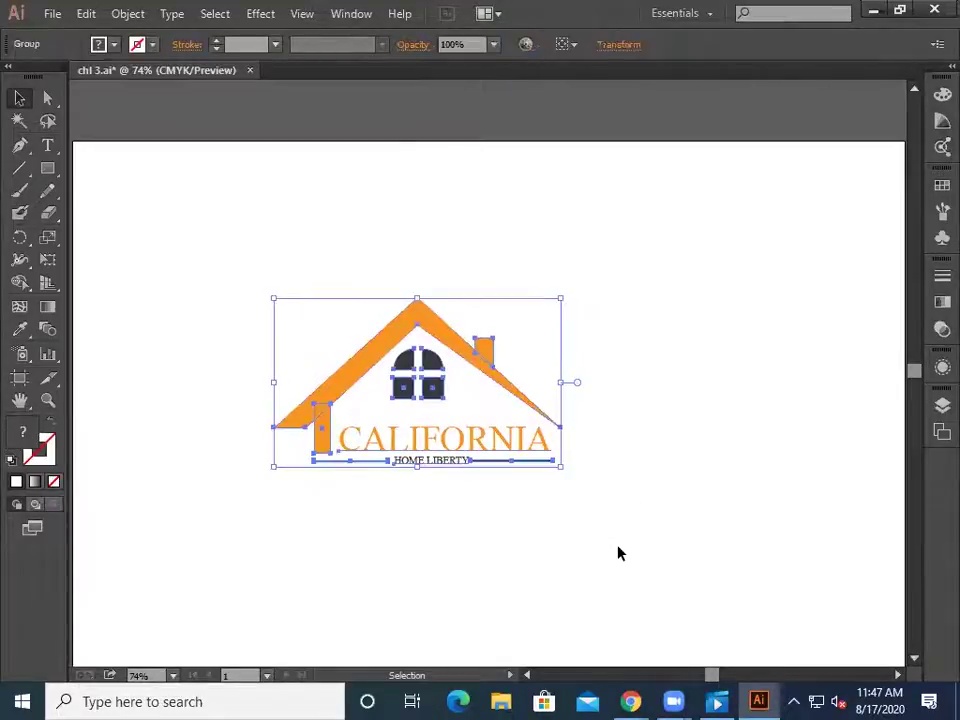
key(a)
key(v)
click(873, 10)
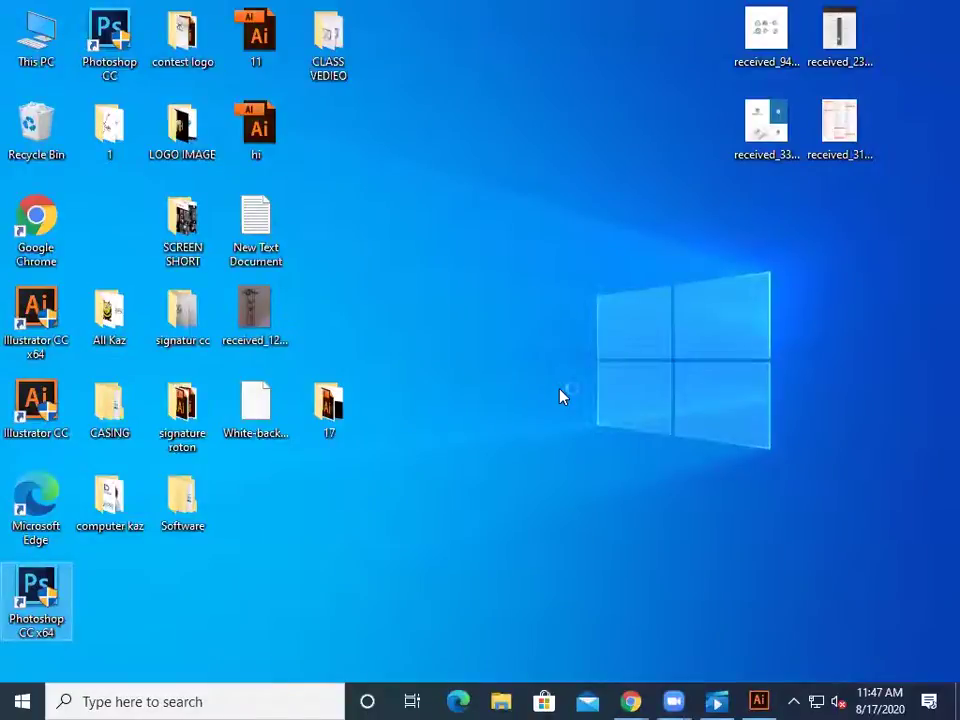
- Open White-background-mockup.psd from the Desktop in Photoshop and dock its document window
click(352, 501)
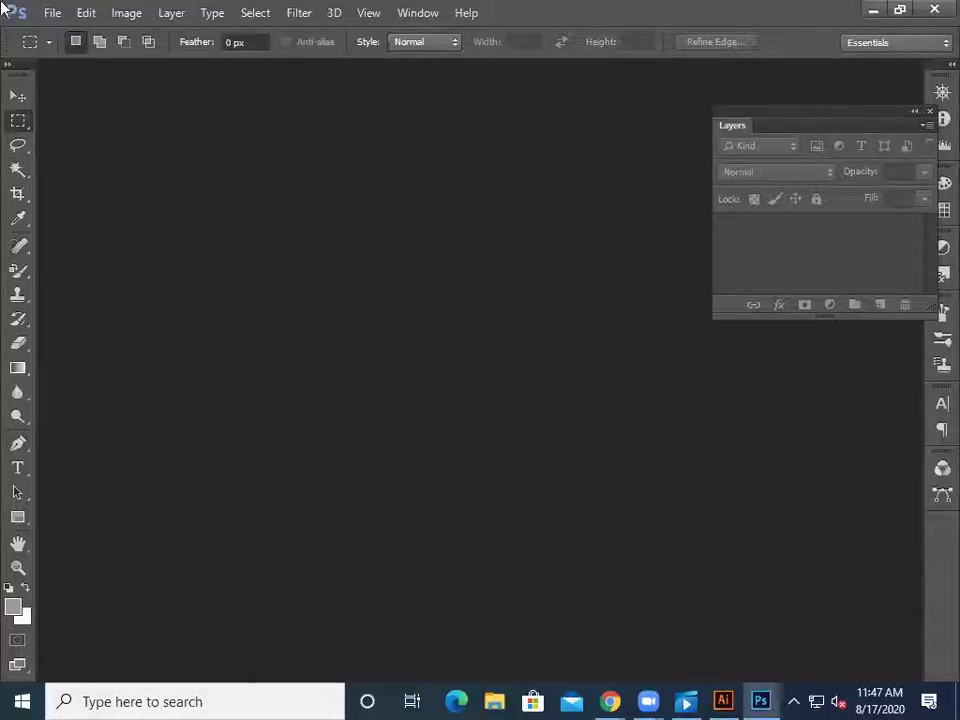
click(53, 16)
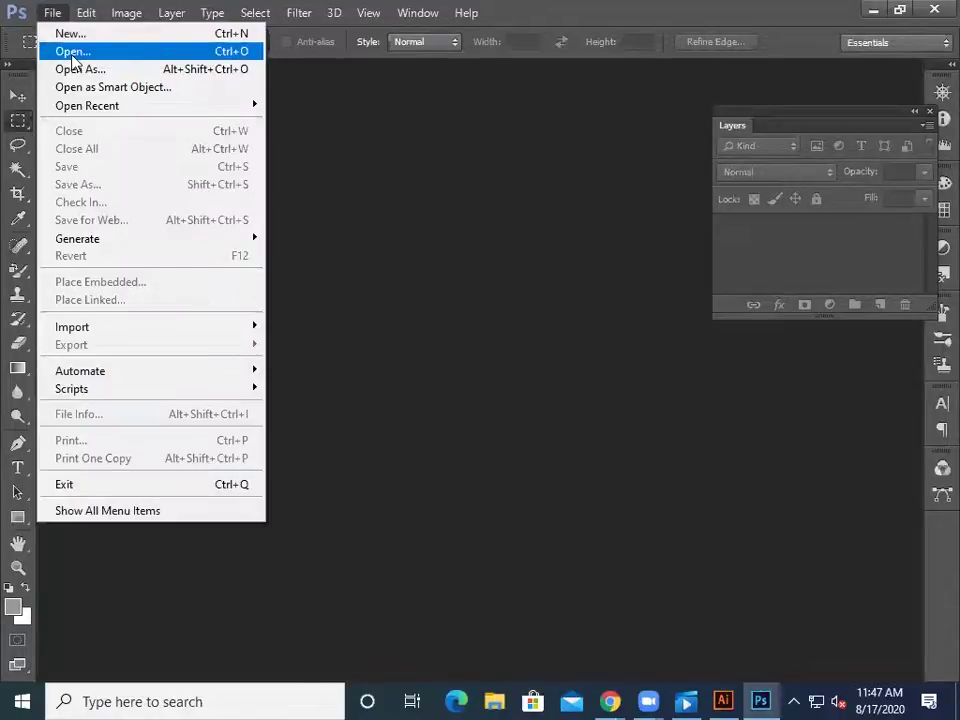
click(66, 50)
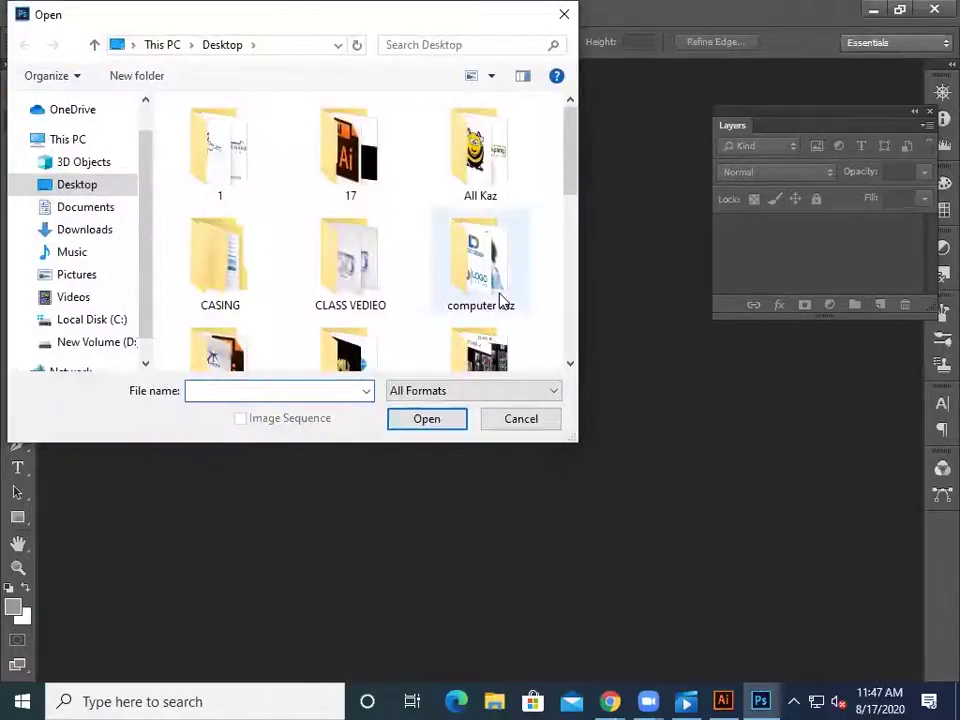
scroll(470, 290, down, 1)
click(75, 186)
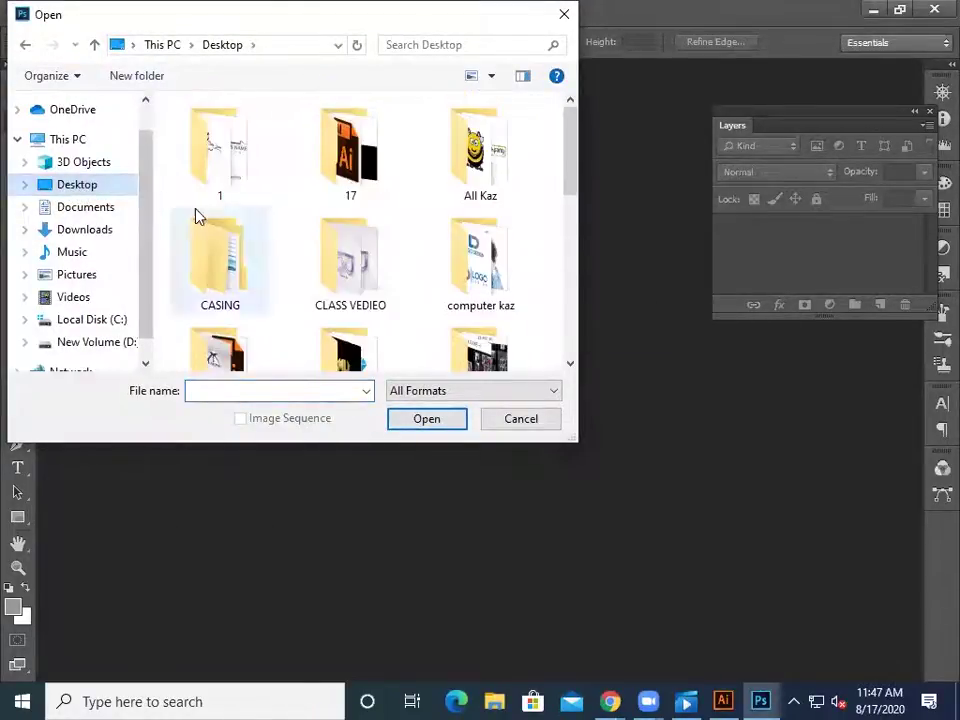
scroll(353, 242, down, 5)
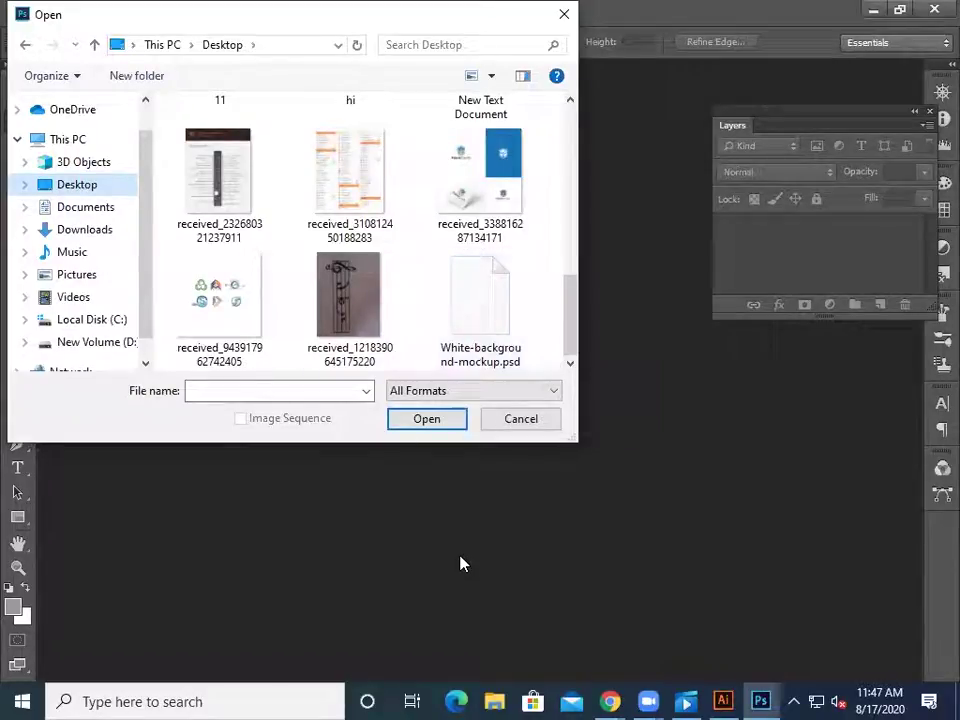
double_click(475, 340)
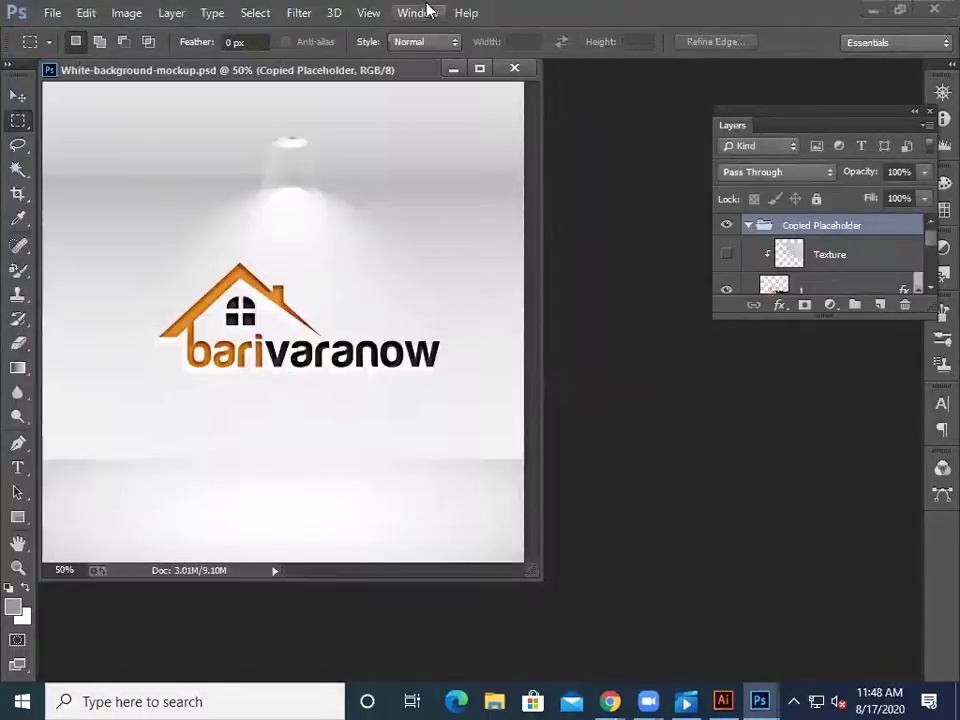
drag(403, 78, 493, 71)
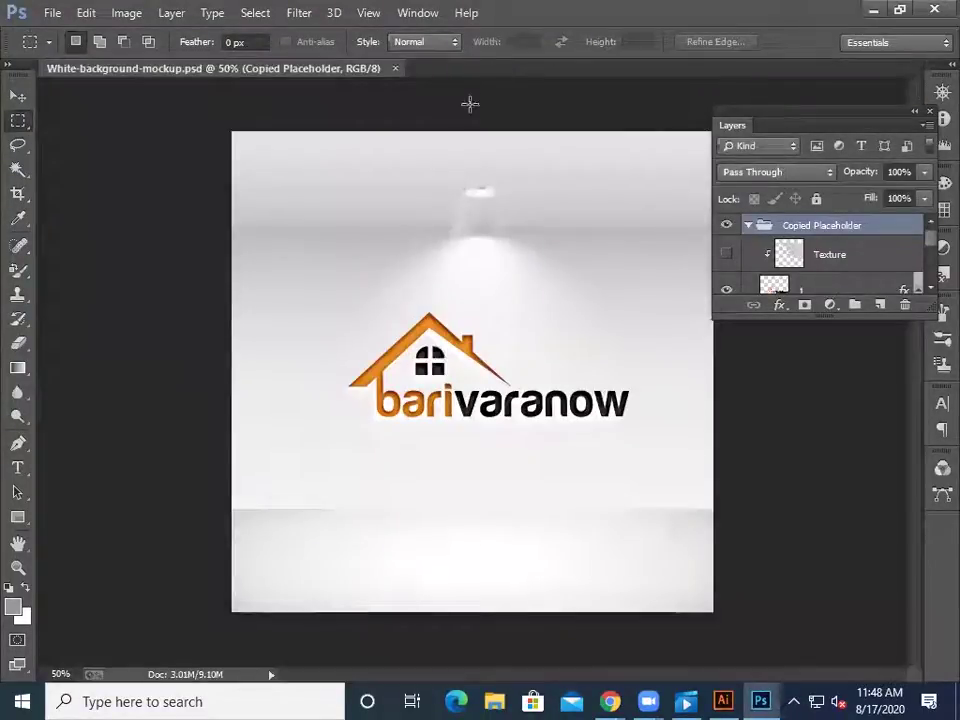
- Hide the effects of smart object layer 1 in the Copied Placeholder group and open the layer's contents for editing
scroll(800, 258, down, 2)
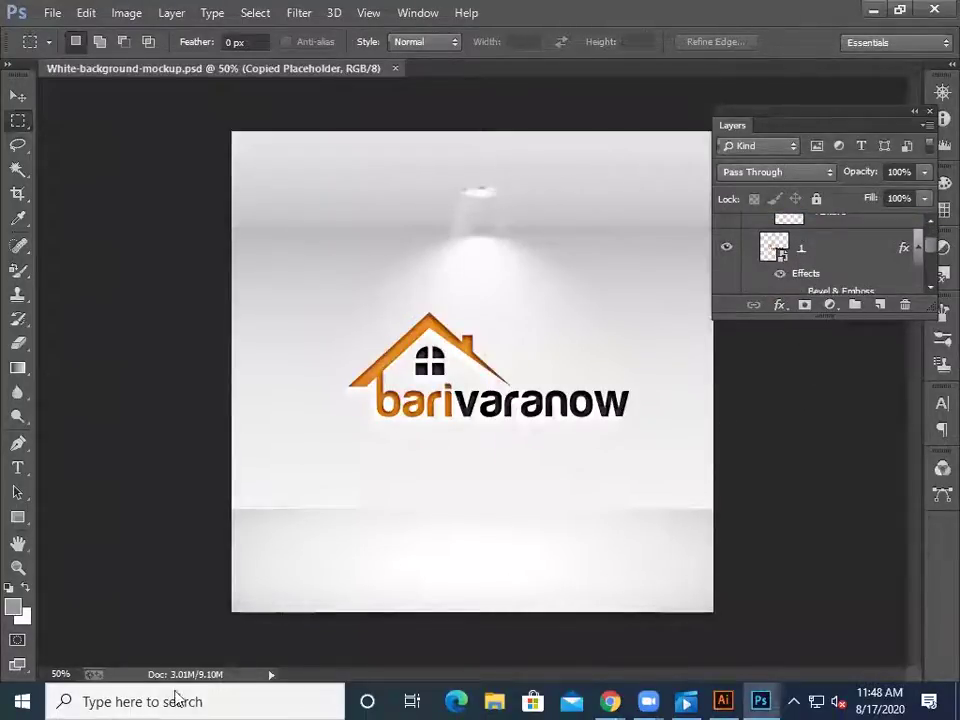
click(785, 261)
double_click(773, 232)
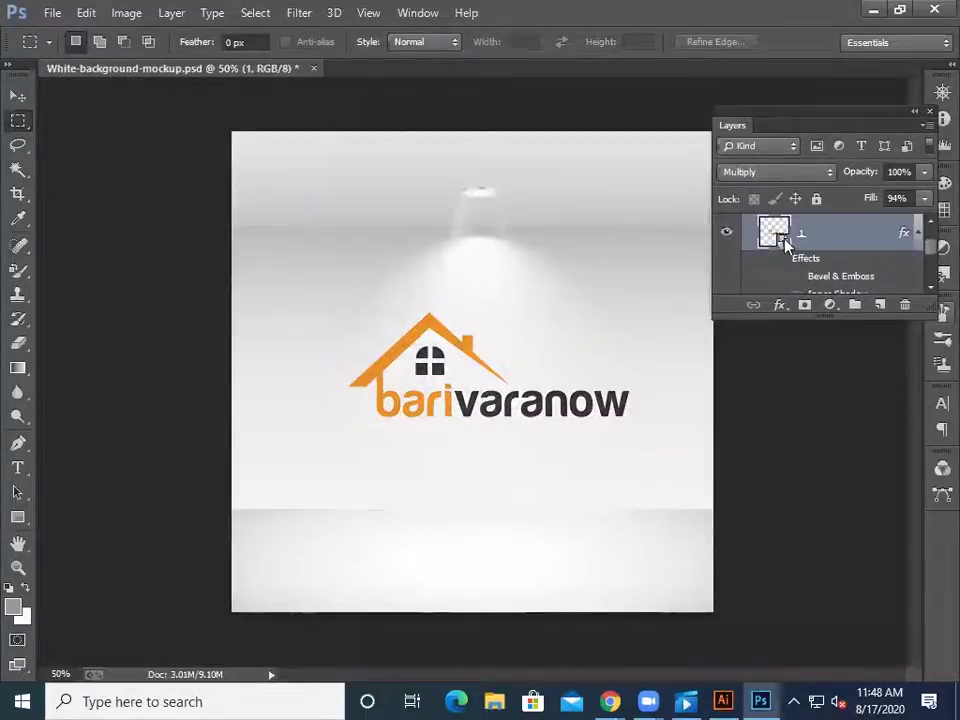
click(508, 293)
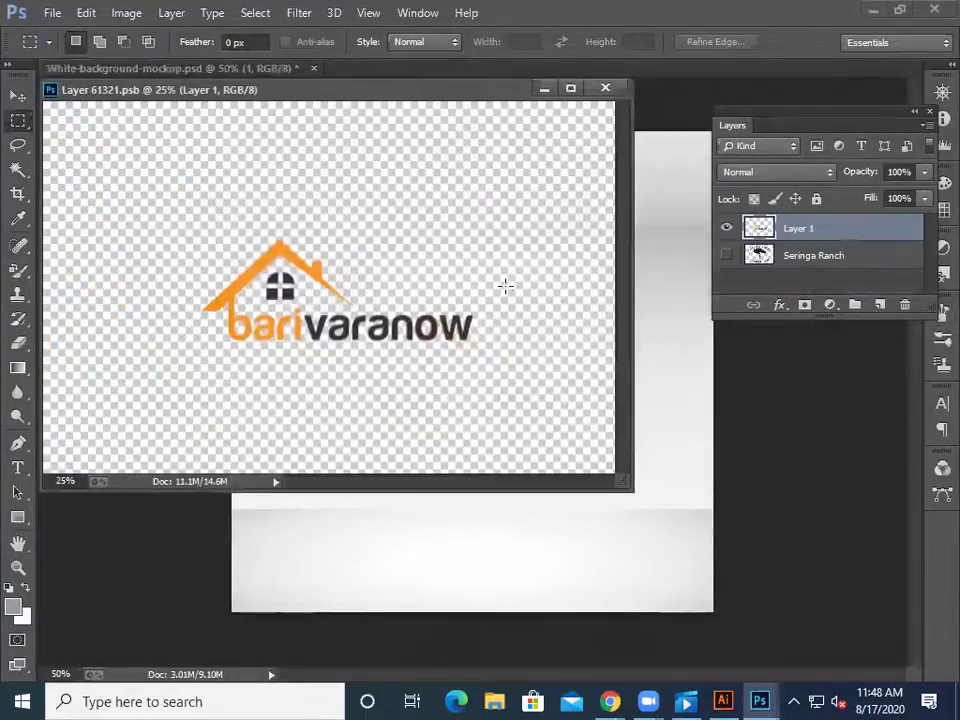
drag(386, 71, 698, 81)
drag(476, 92, 712, 60)
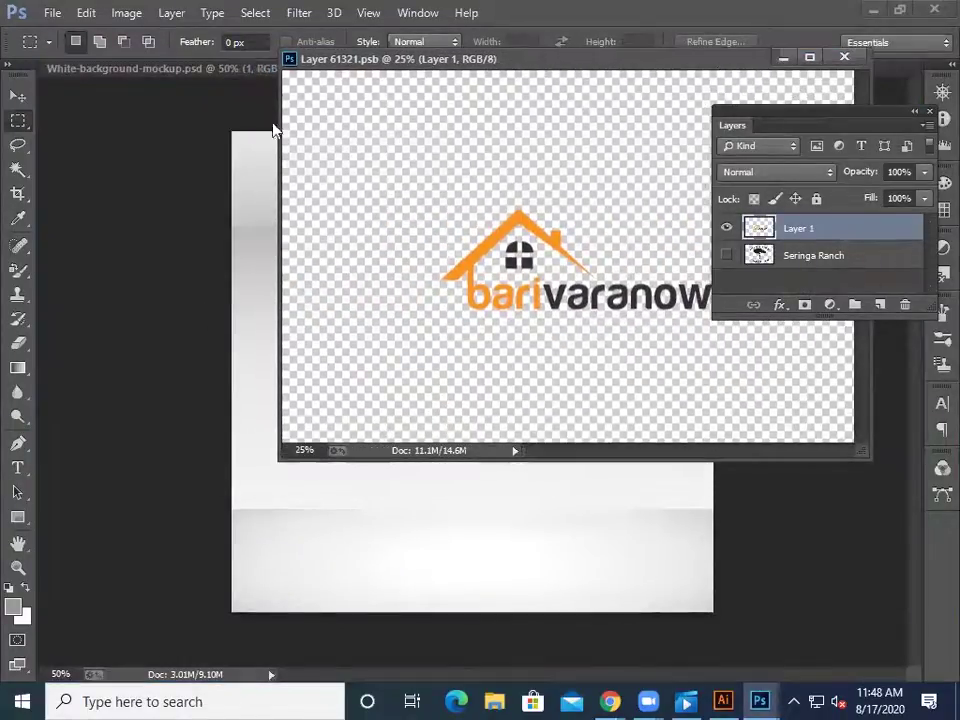
drag(587, 63, 417, 154)
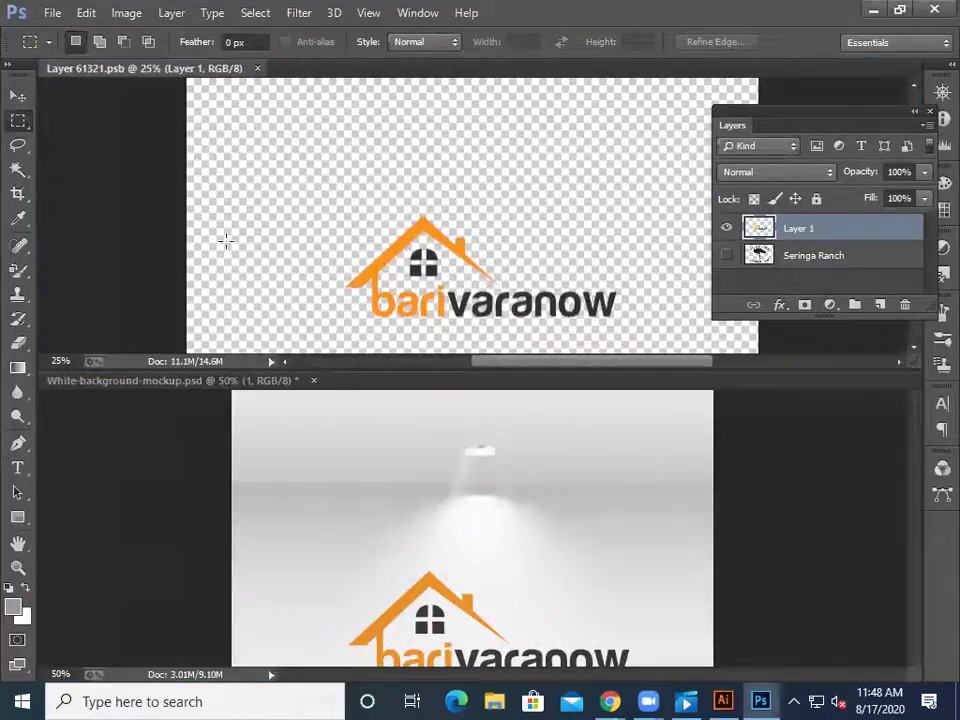
click(414, 360)
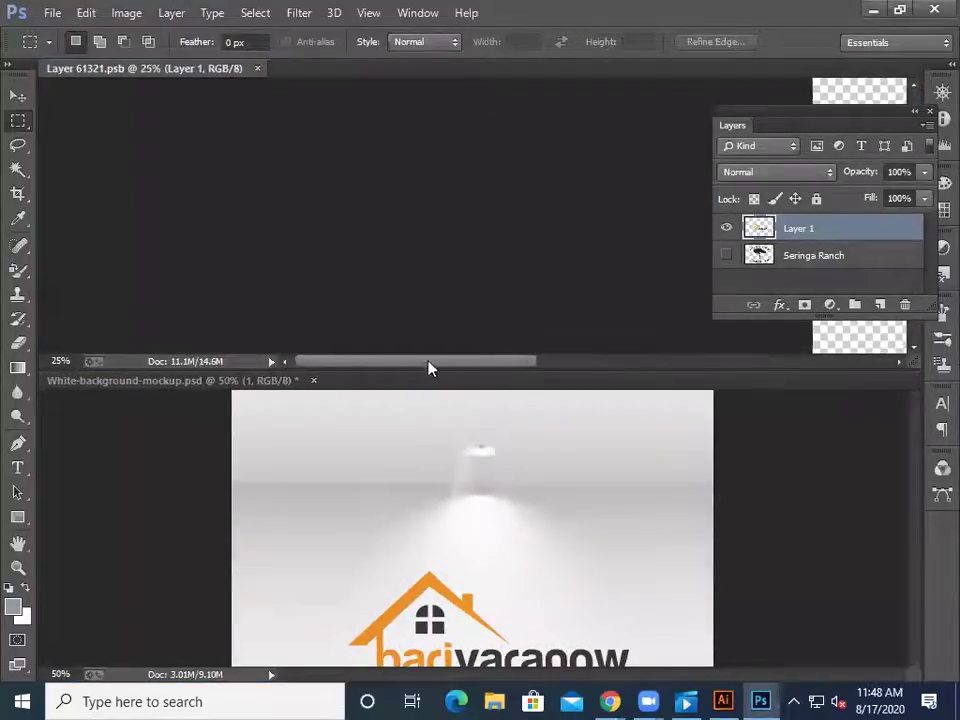
click(257, 68)
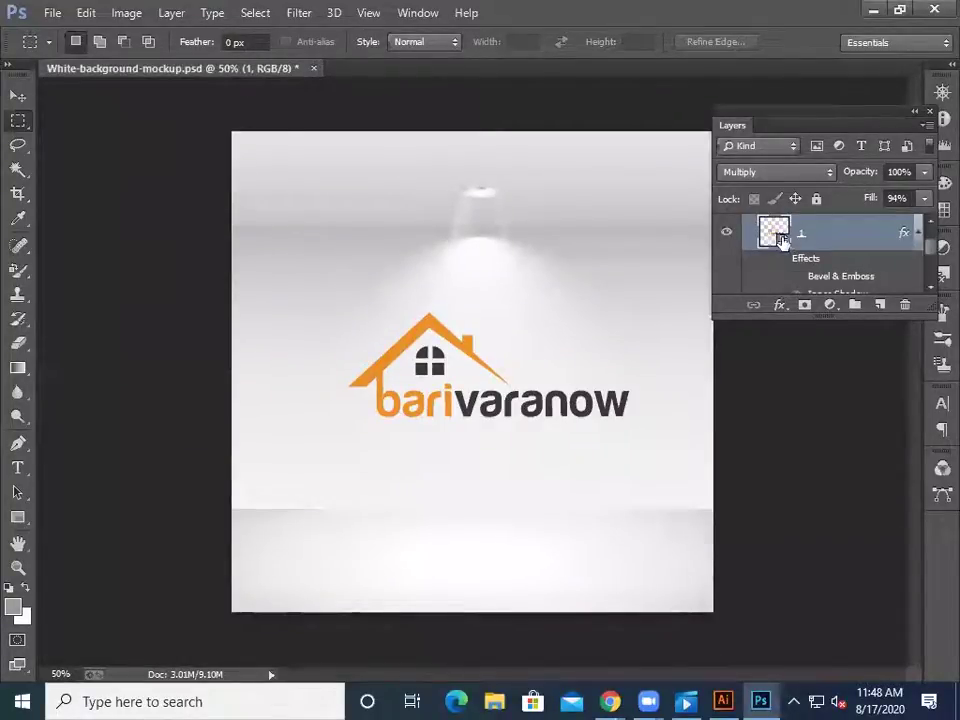
- Reopen the contents of smart object layer 1 as a docked document and delete its barivaranow logo layer
double_click(784, 246)
click(472, 292)
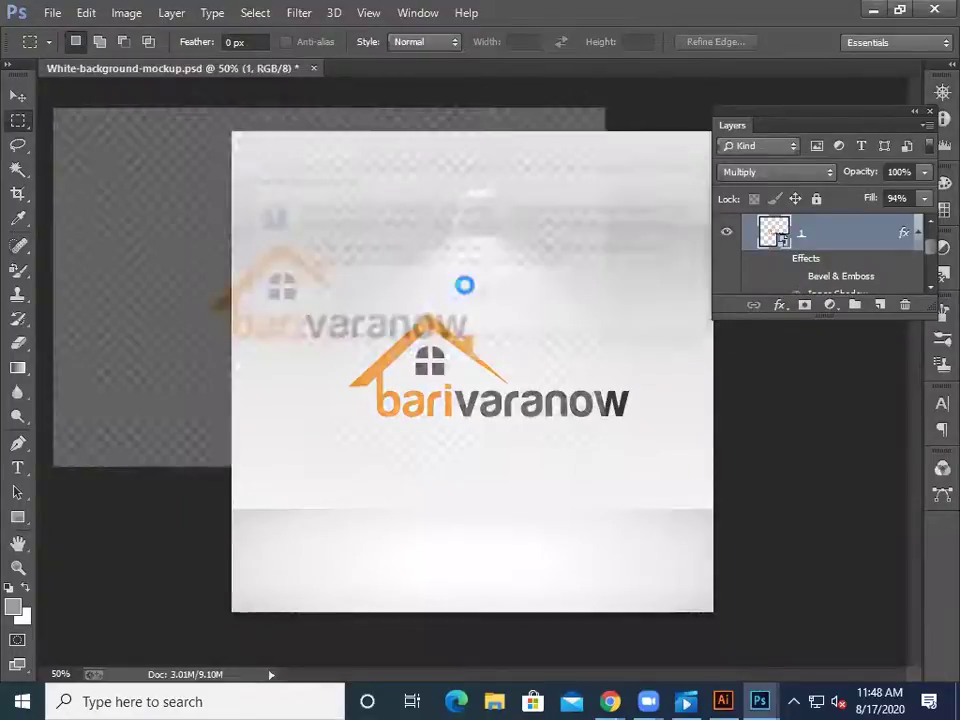
drag(321, 90, 386, 74)
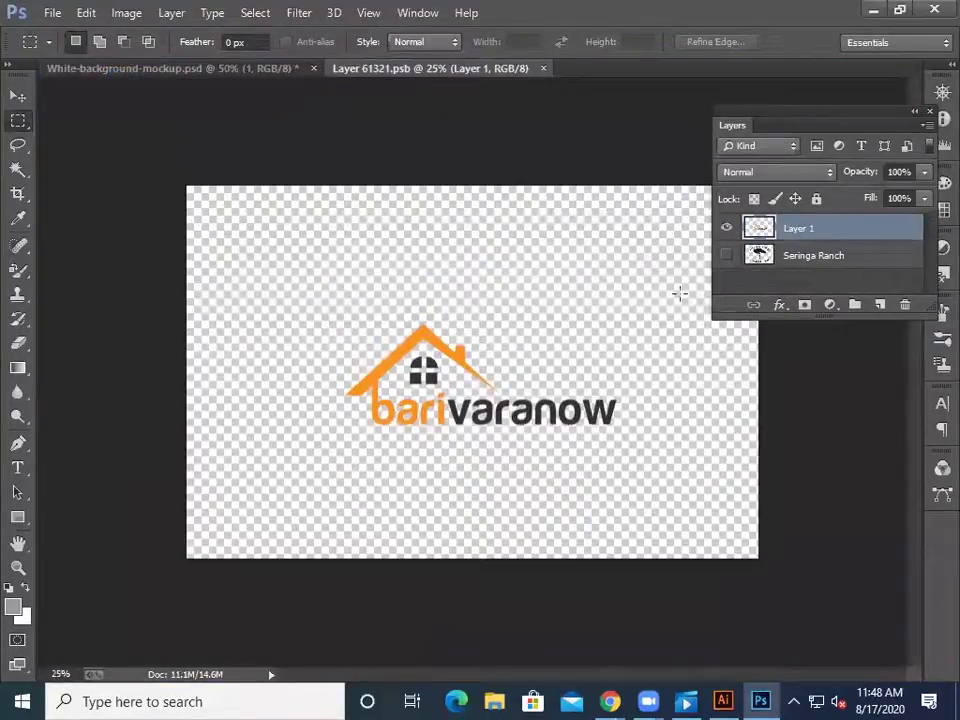
key(Delete)
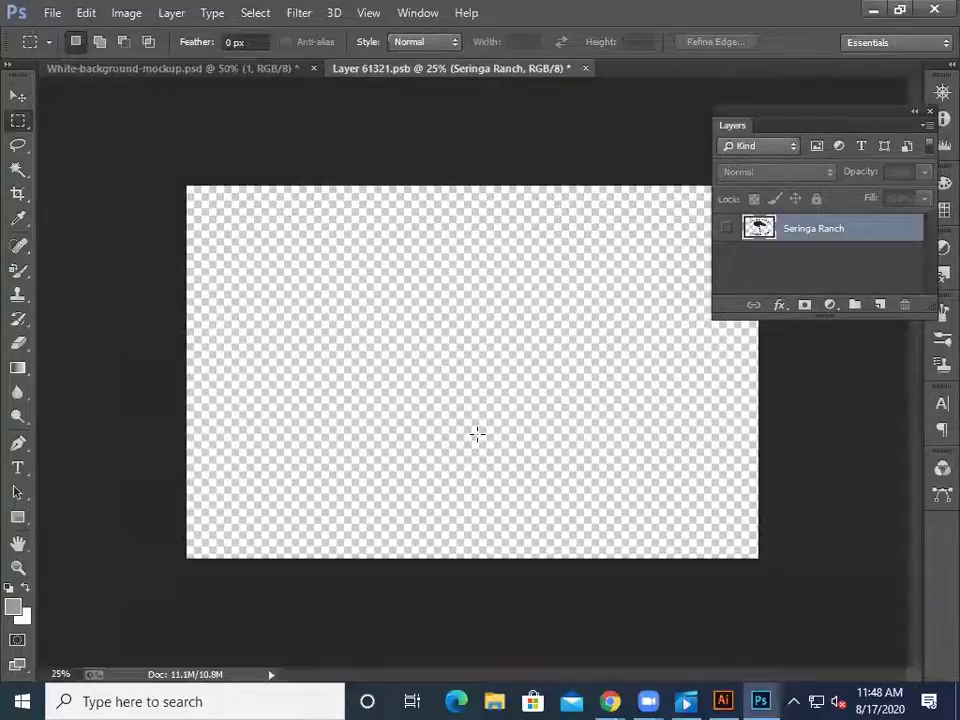
- Paste the California house logo as a smart object, enlarge it to about 192% and place it slightly above the canvas centre
key(ctrl+v)
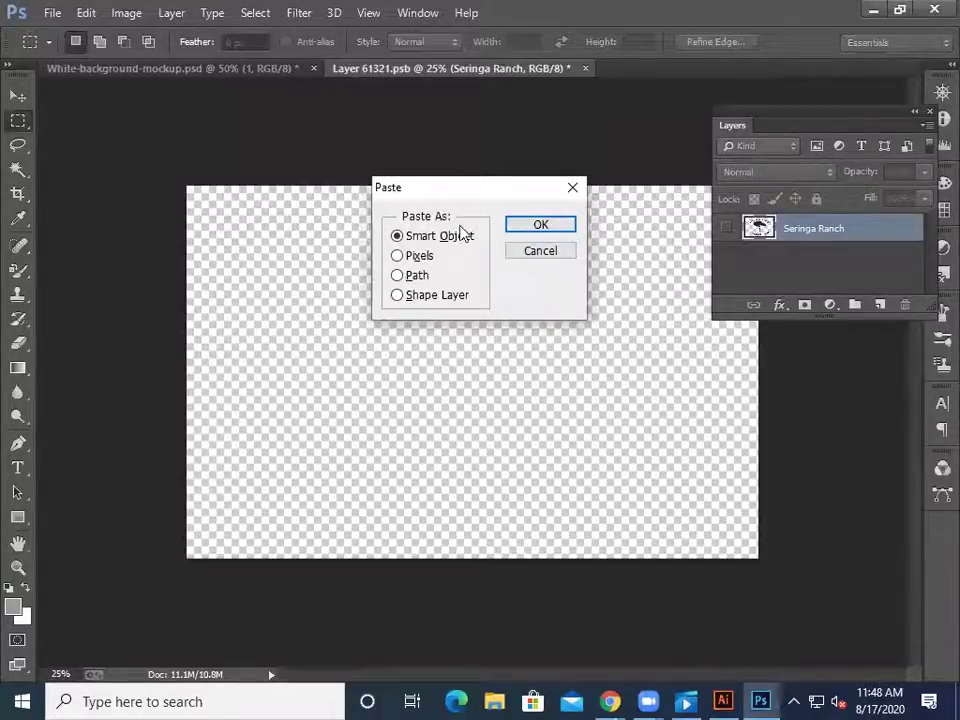
click(516, 230)
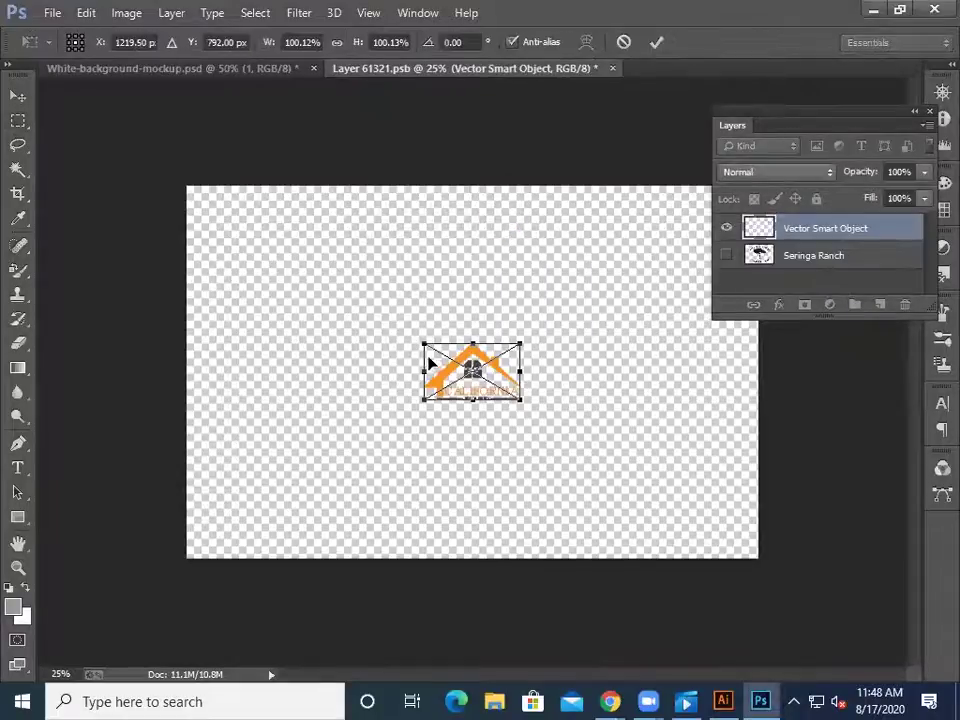
drag(416, 341, 372, 314)
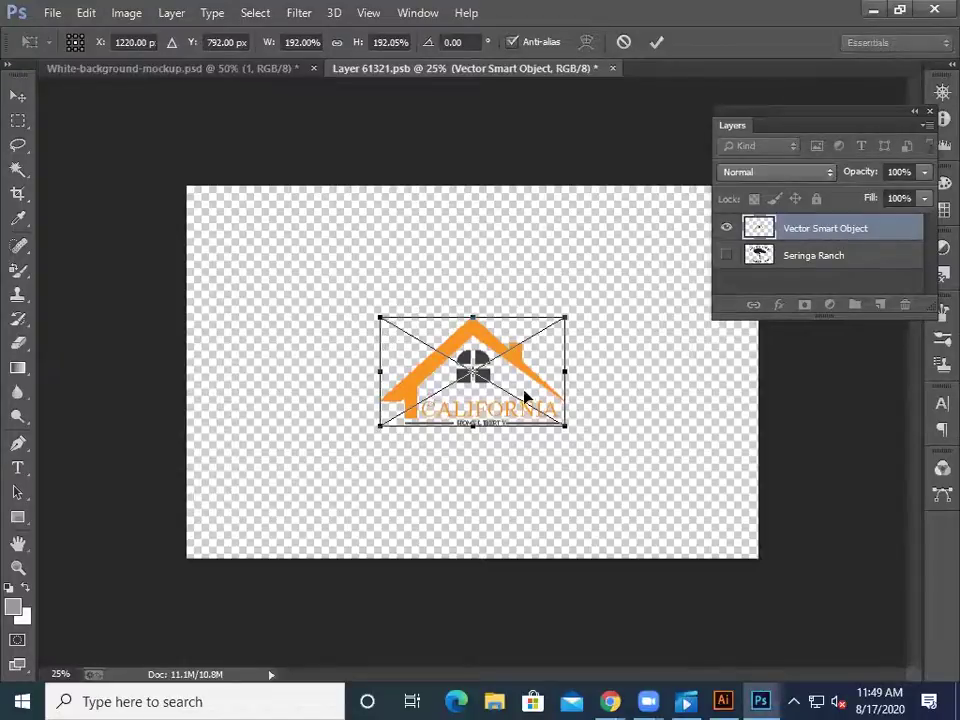
drag(533, 379, 526, 352)
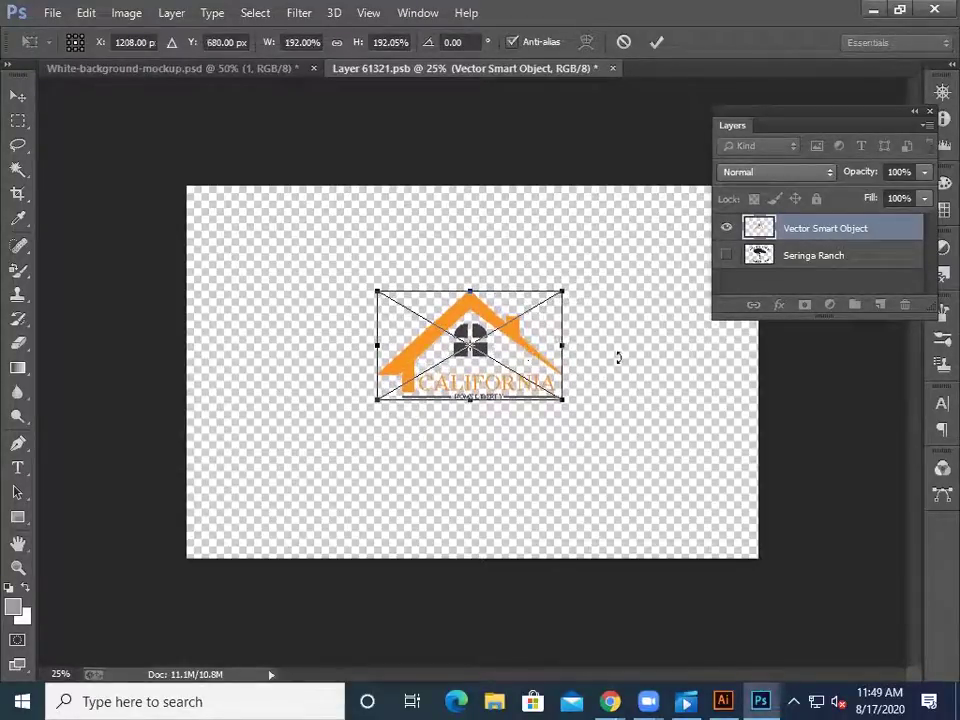
key(Return)
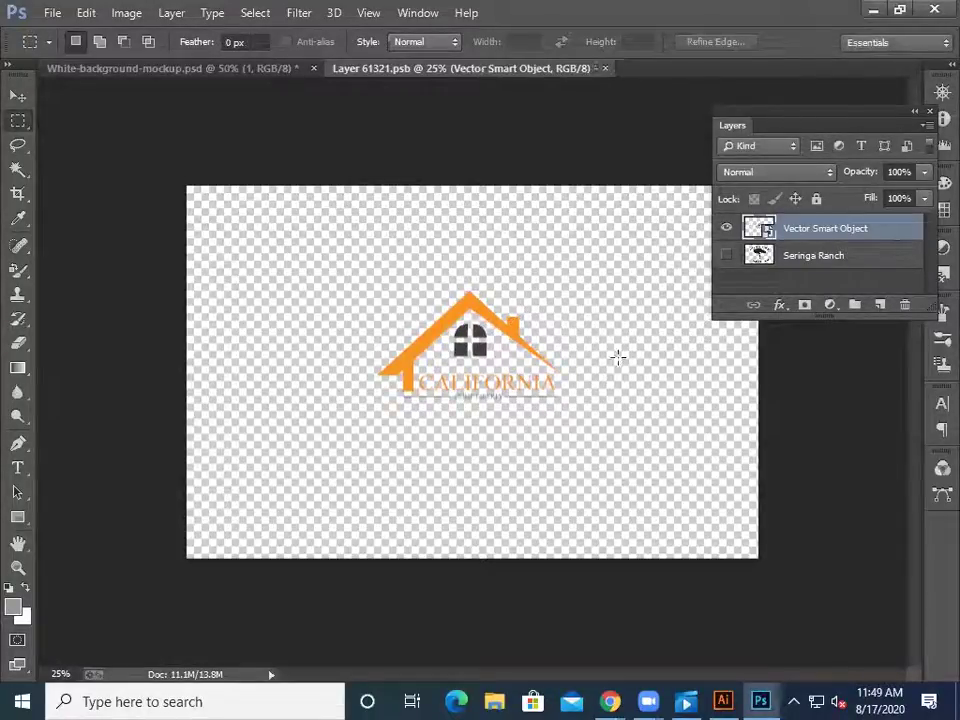
- Check the California logo on the white-background mockup and close the placeholder document
click(247, 71)
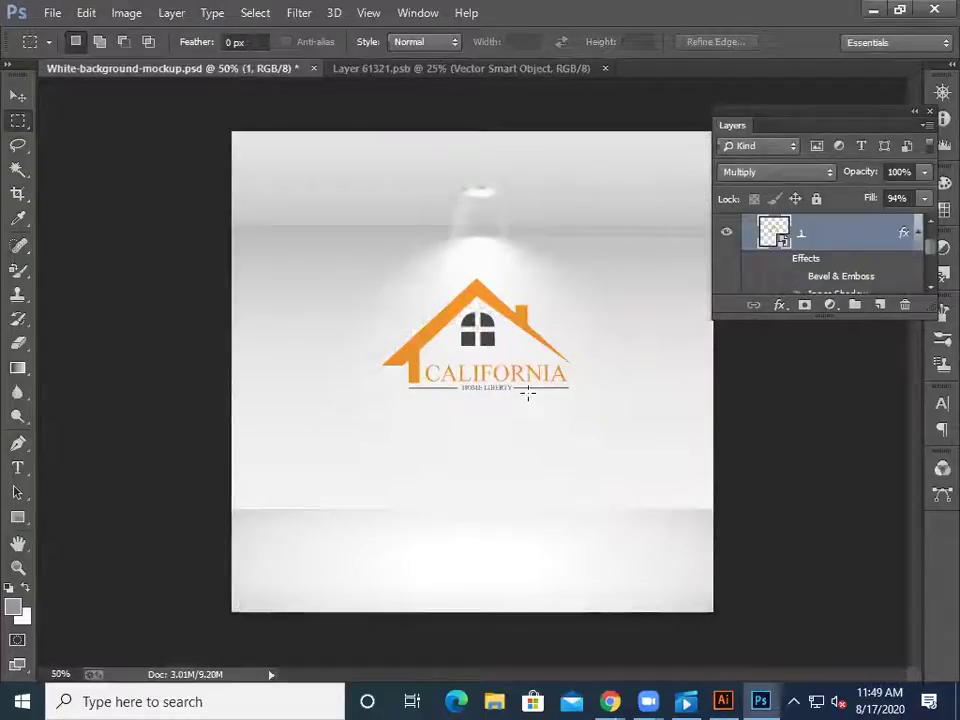
click(465, 68)
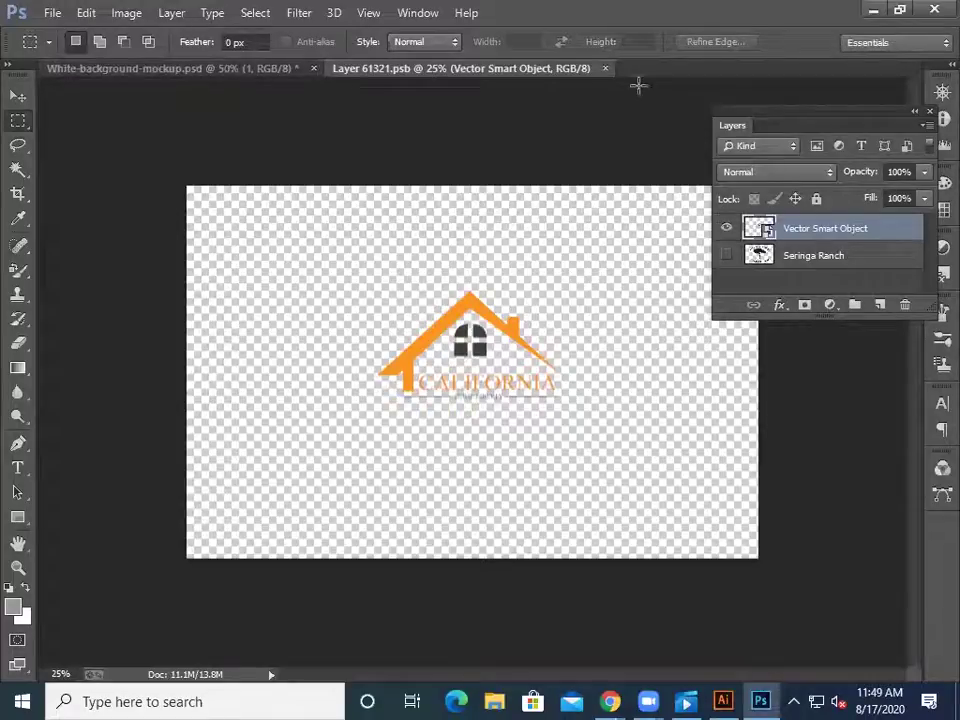
click(605, 68)
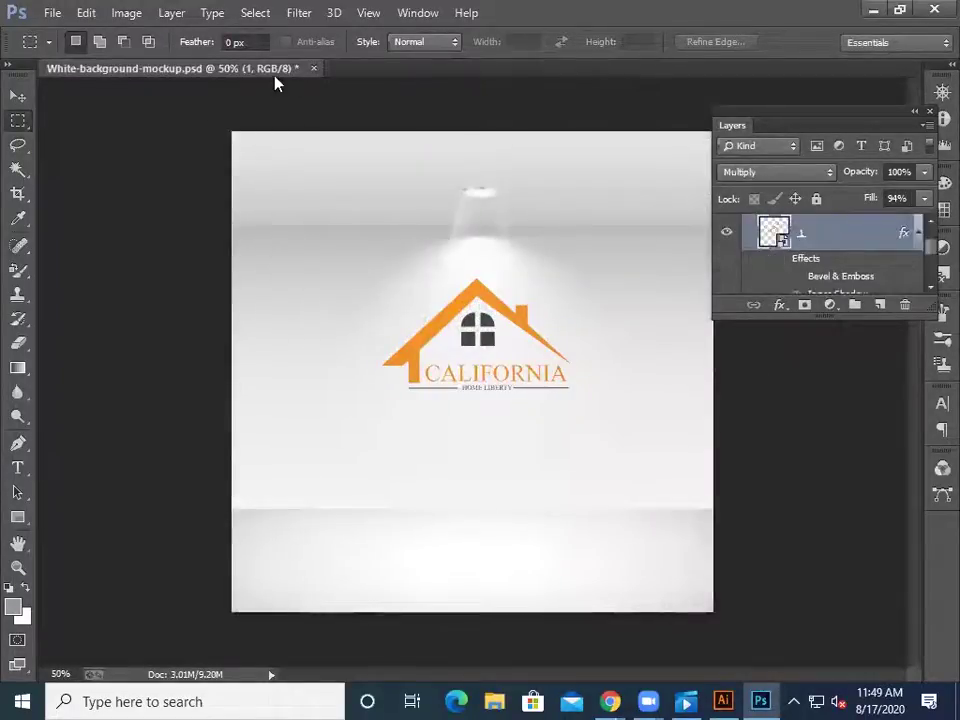
double_click(774, 231)
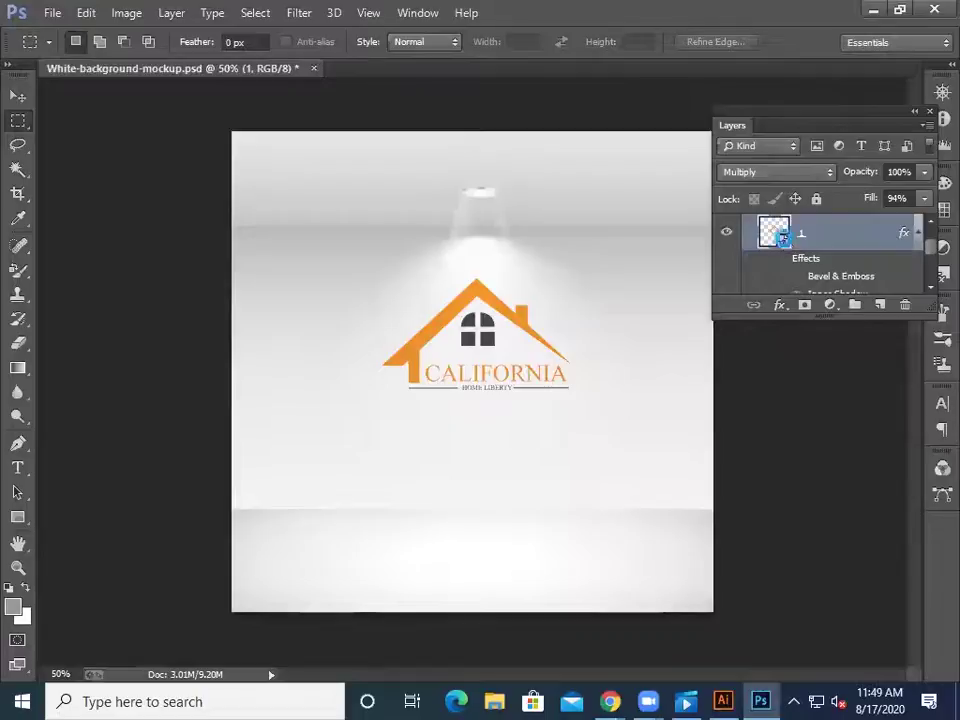
click(478, 293)
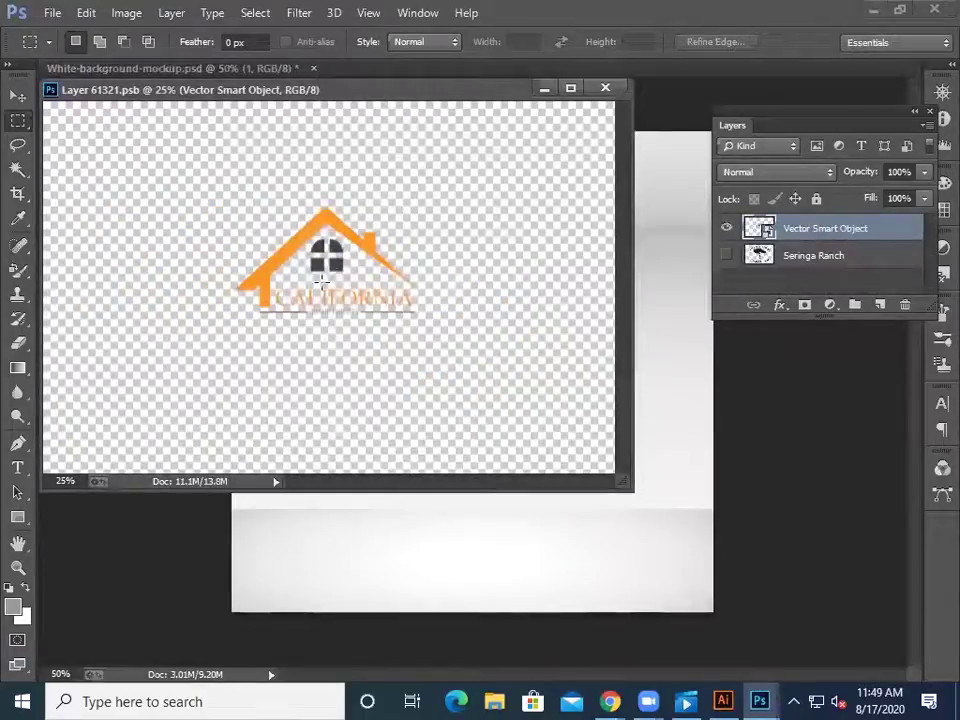
drag(432, 87, 613, 60)
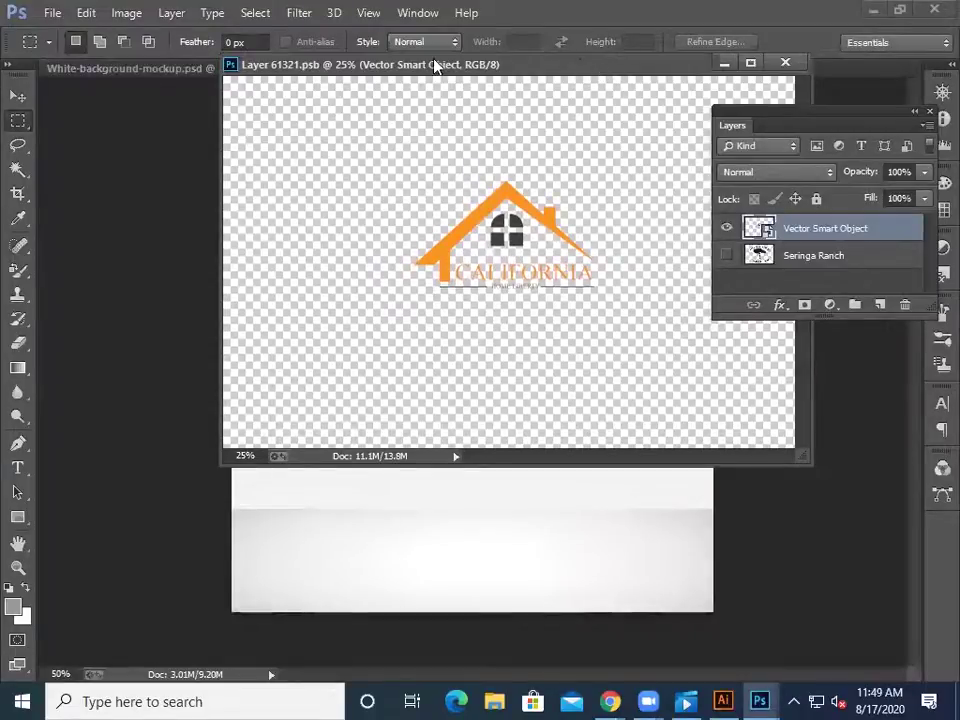
drag(434, 66, 201, 58)
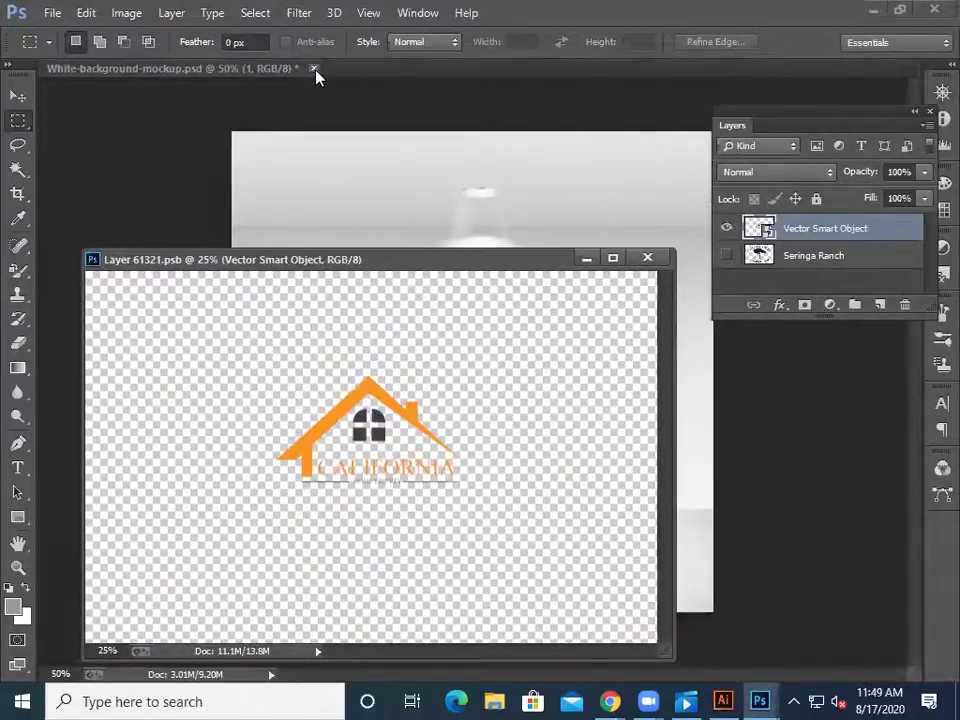
- Close the white-background mockup and the open placeholder document
click(313, 69)
click(415, 257)
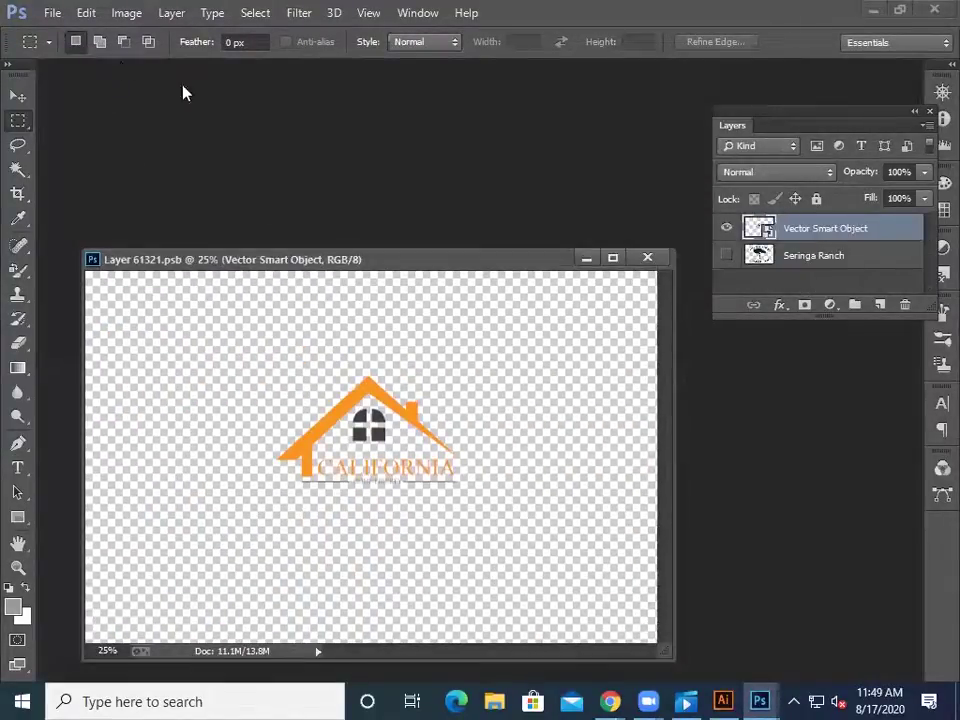
click(648, 258)
- Open the Gold Stamp 2.psd mockup from the Downloads folder
click(50, 12)
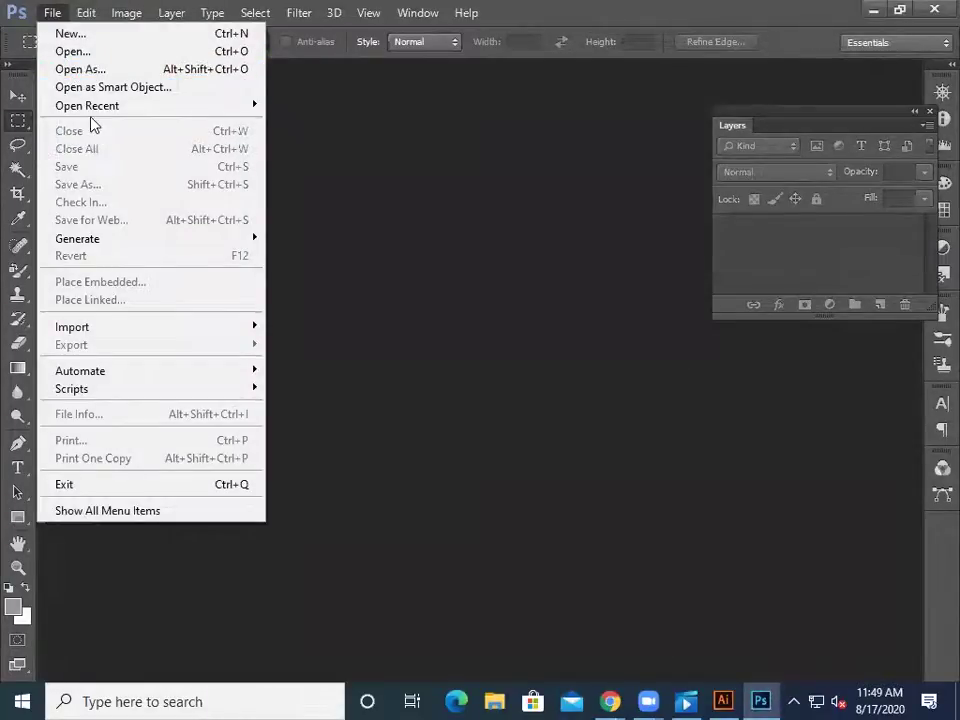
click(98, 52)
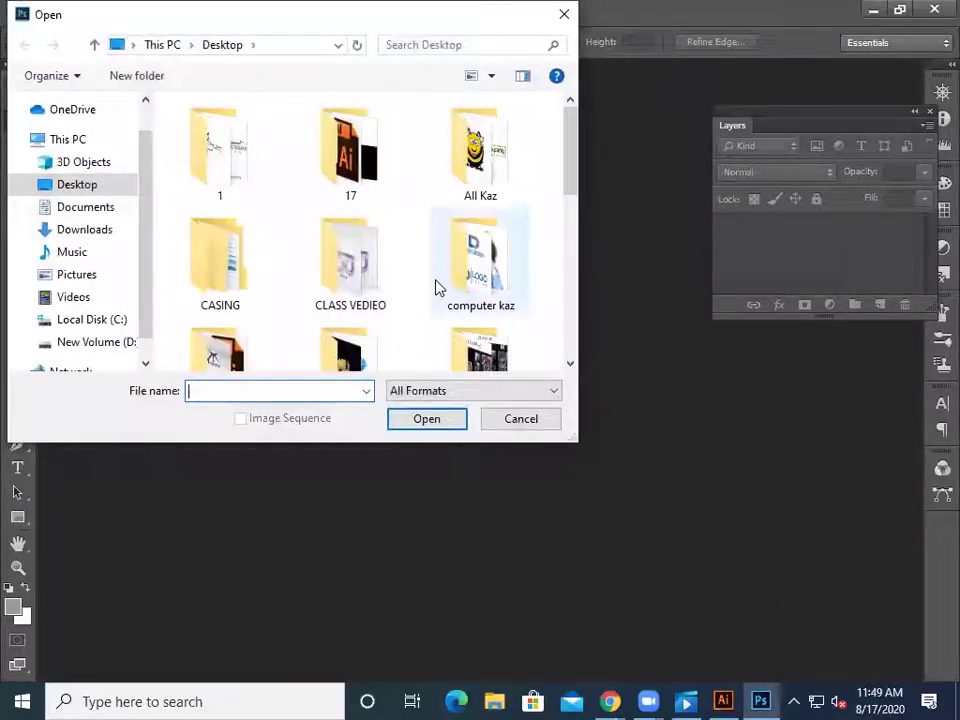
scroll(436, 288, down, 2)
click(84, 229)
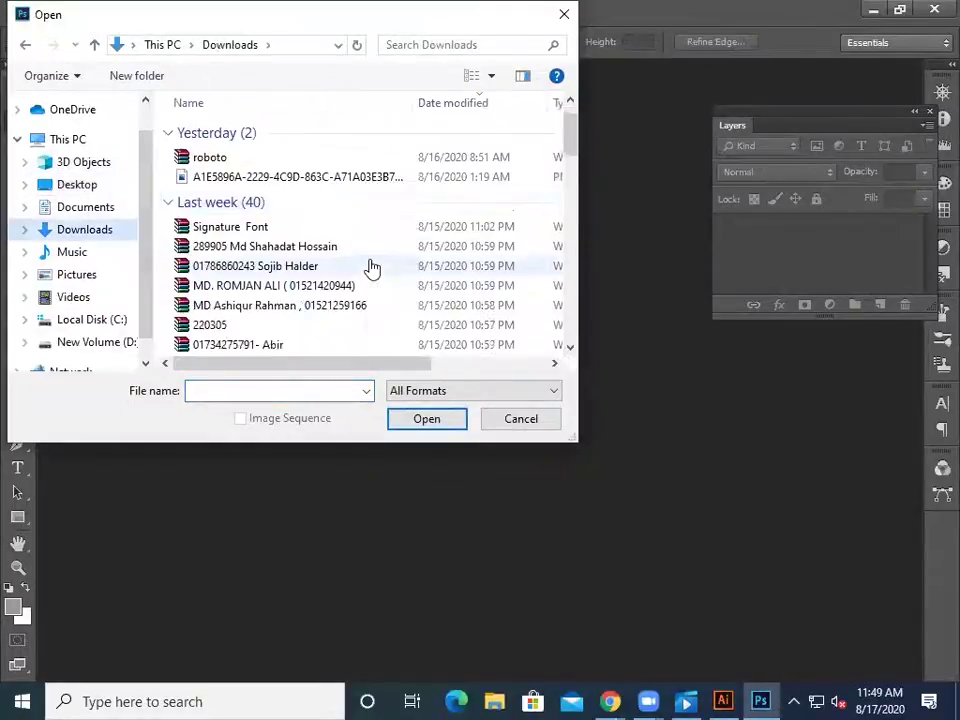
scroll(370, 268, down, 7)
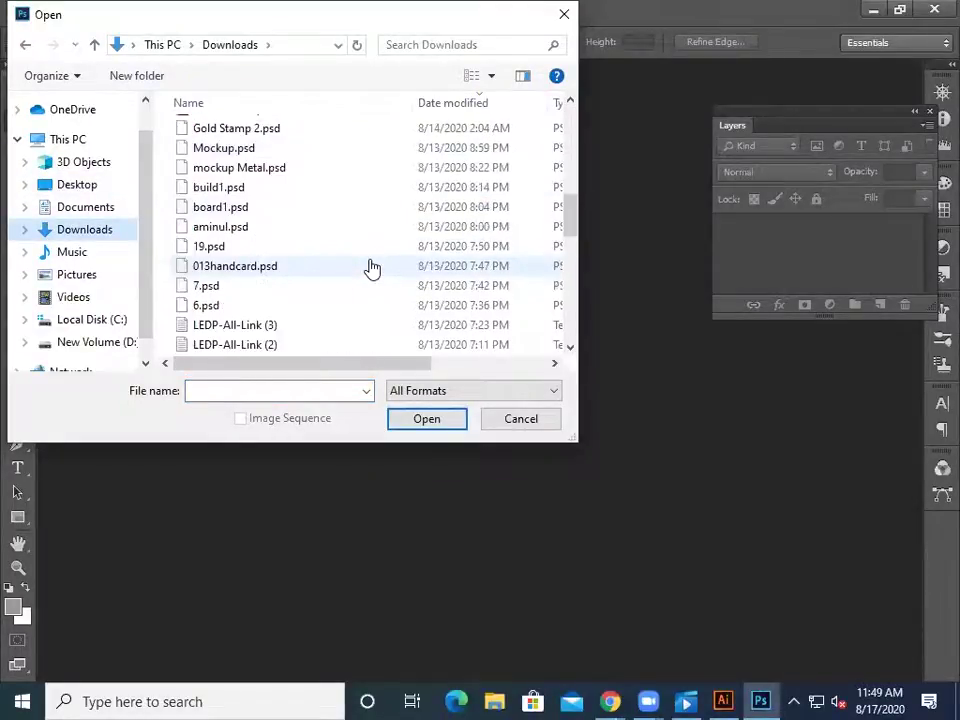
scroll(370, 268, up, 1)
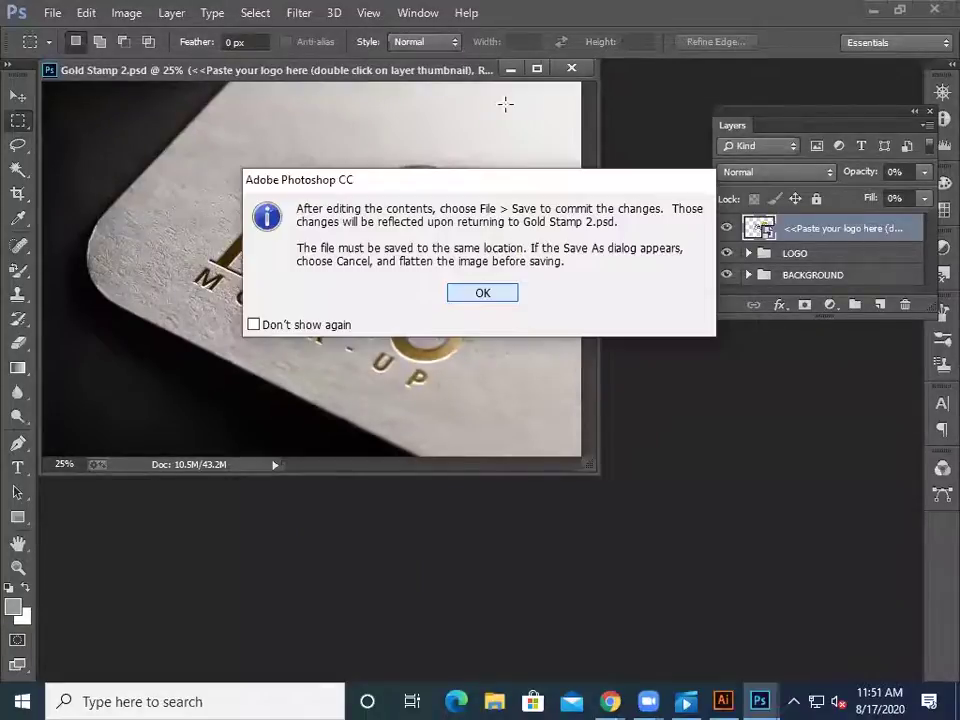
- Open the logo placeholder contents, dock both document windows together, and hide the My logo layer
key(Return)
drag(610, 80, 718, 128)
click(360, 70)
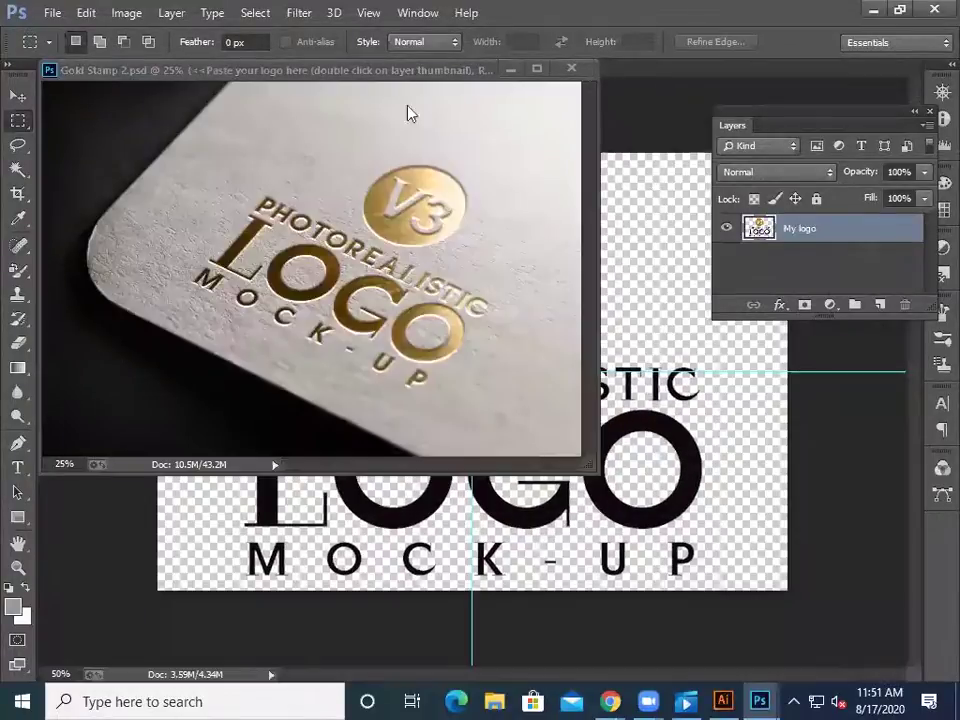
drag(400, 68, 148, 66)
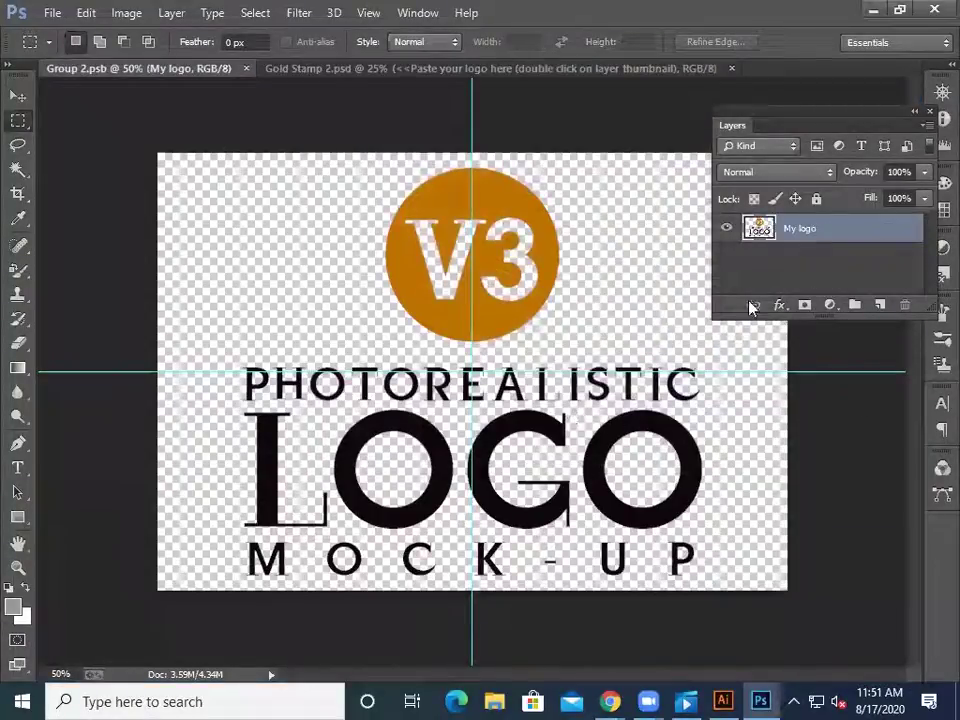
click(727, 231)
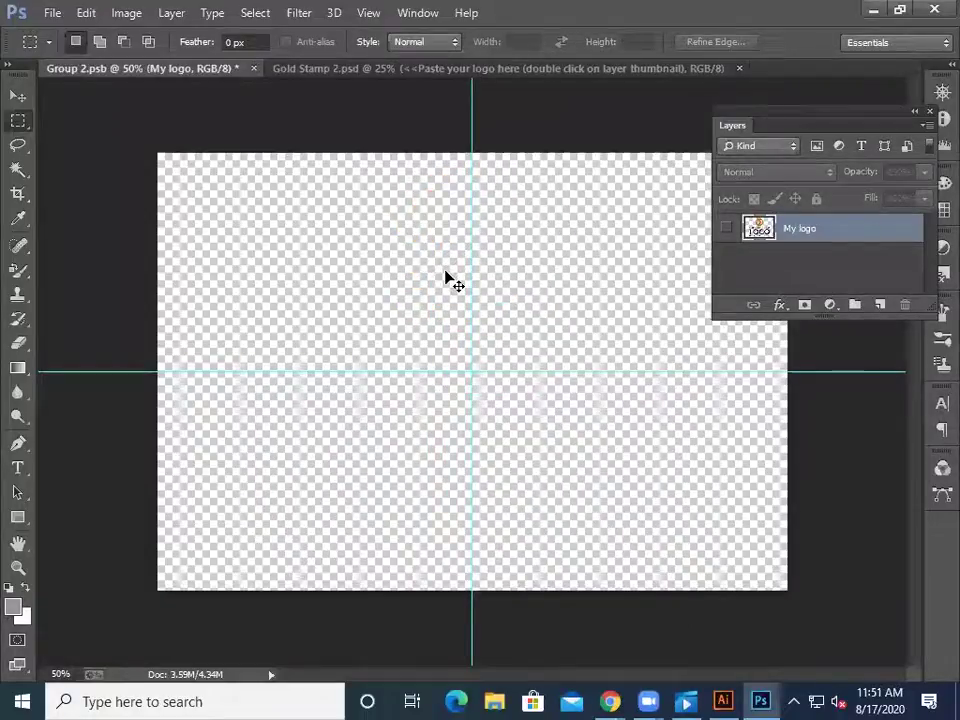
key(ctrl+v)
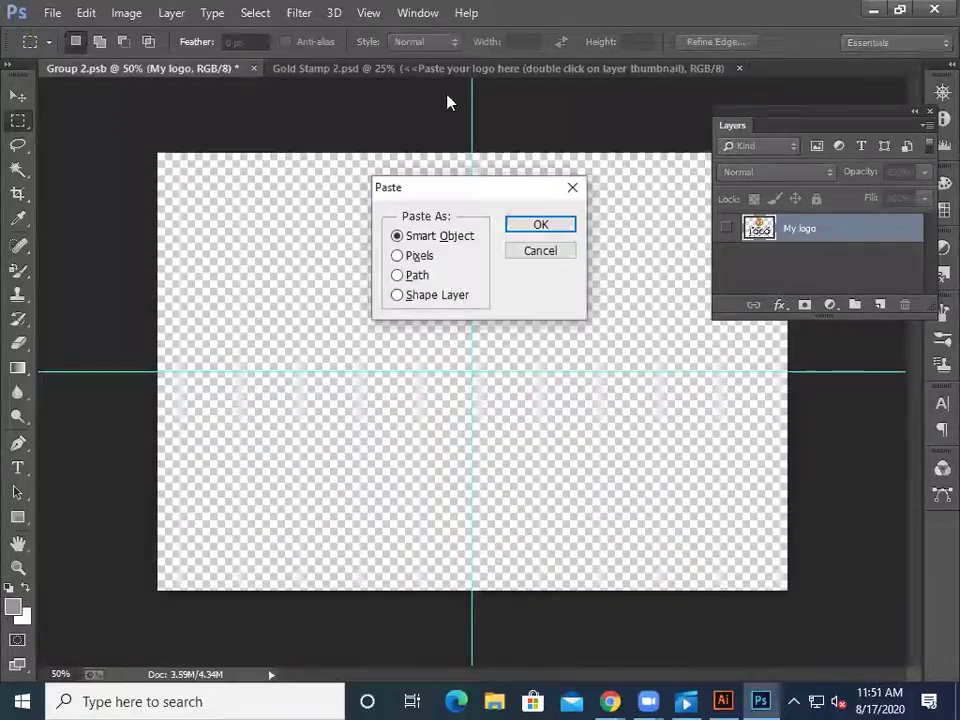
click(512, 227)
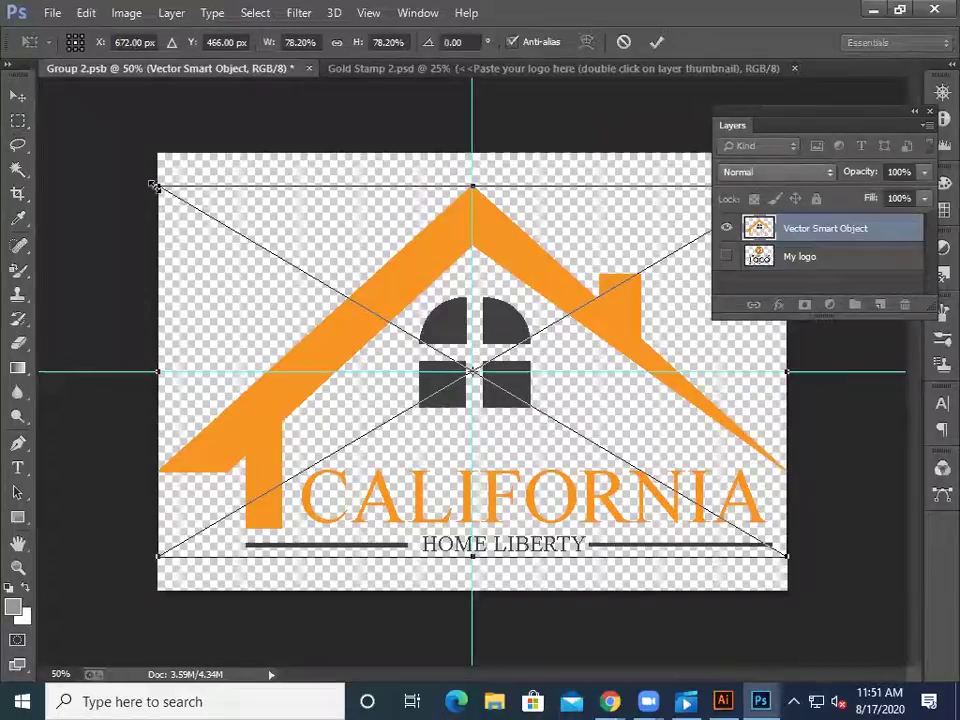
drag(153, 185, 226, 305)
drag(585, 335, 615, 281)
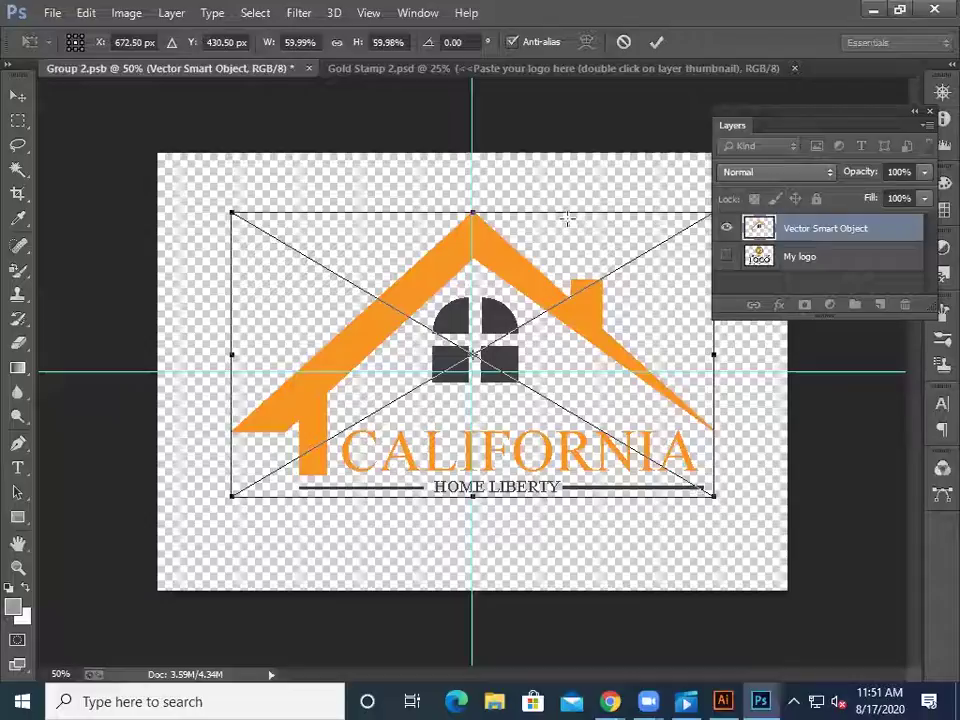
key(Escape)
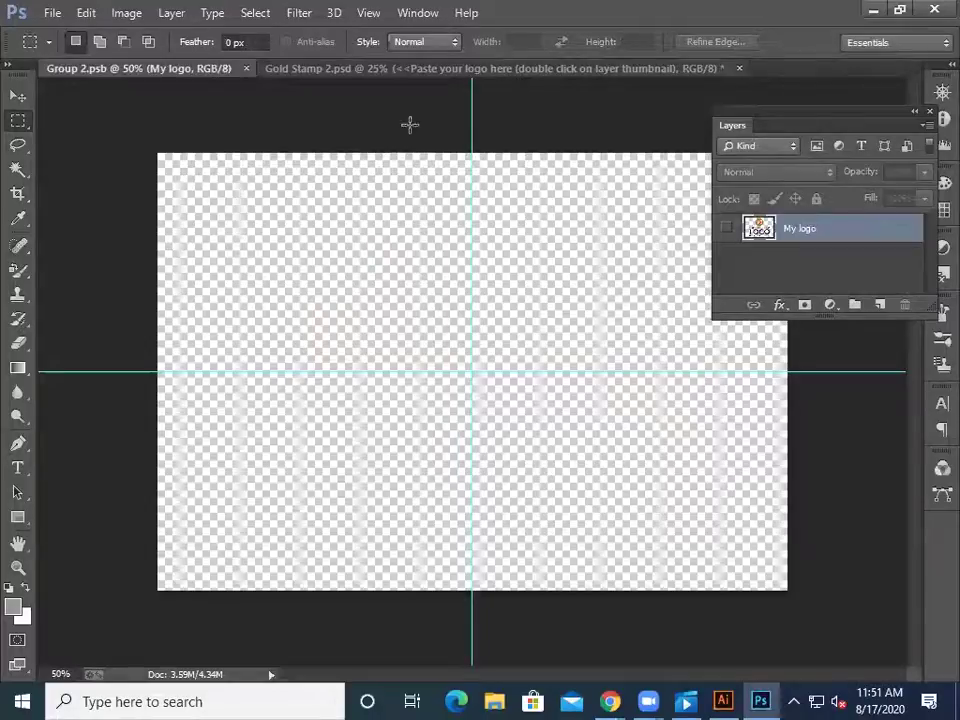
click(300, 68)
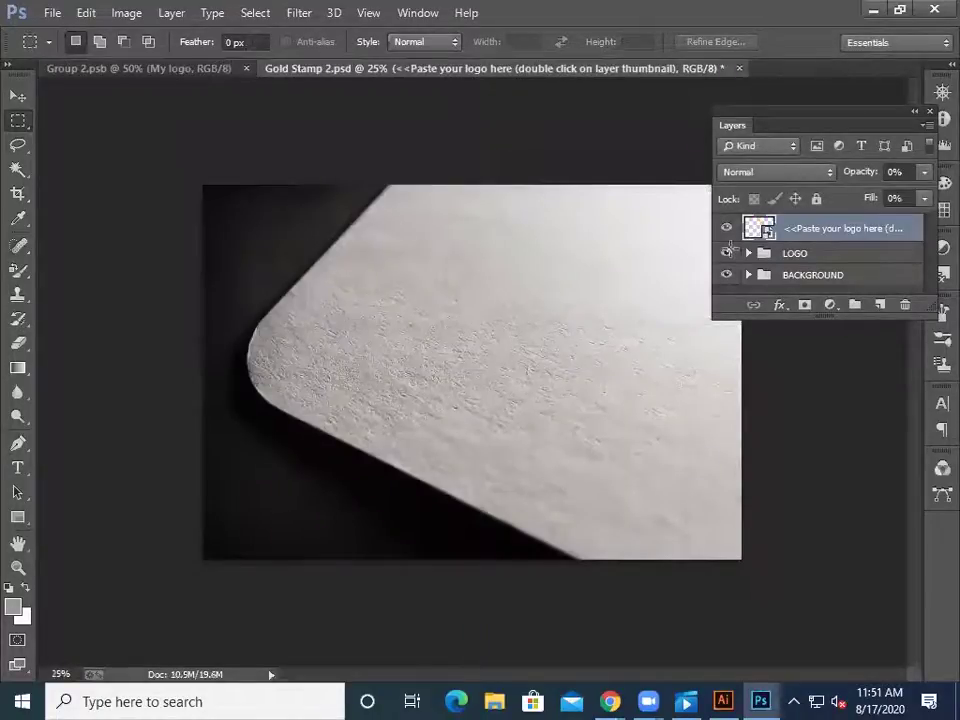
key(ctrl+Tab)
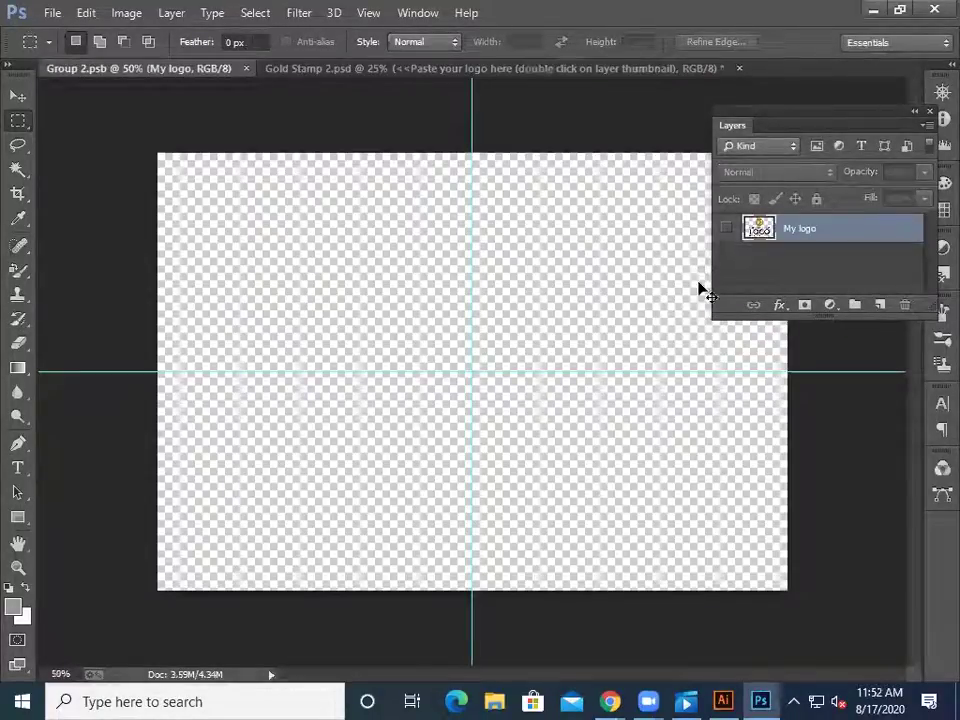
- Paste the California logo as a smart object, scale it to about 61%, place it slightly above centre and save the placeholder
key(ctrl+v)
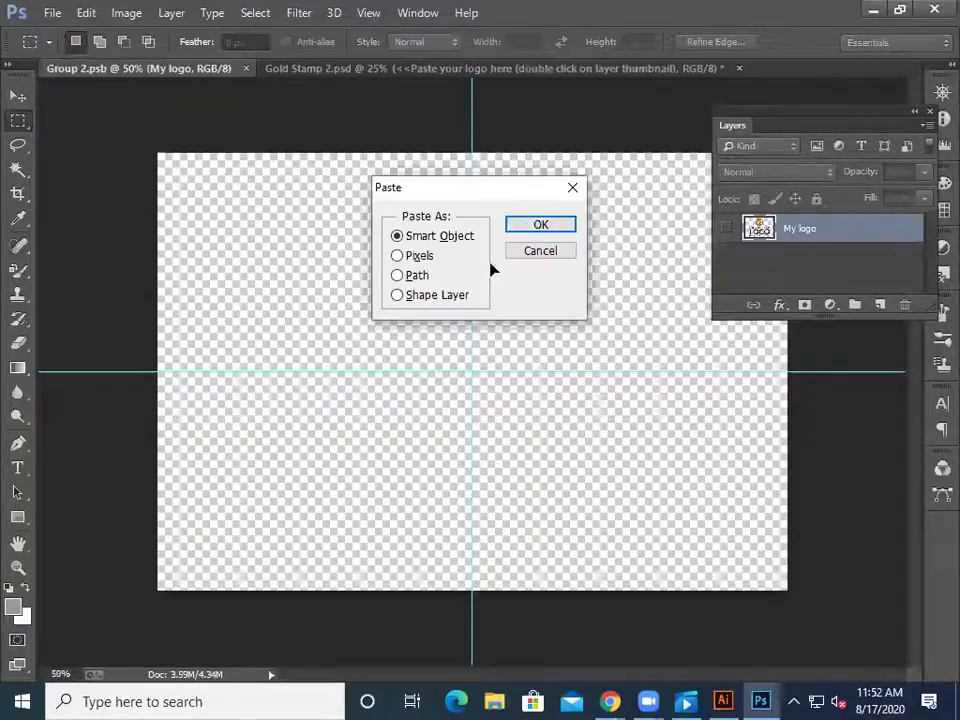
key(Return)
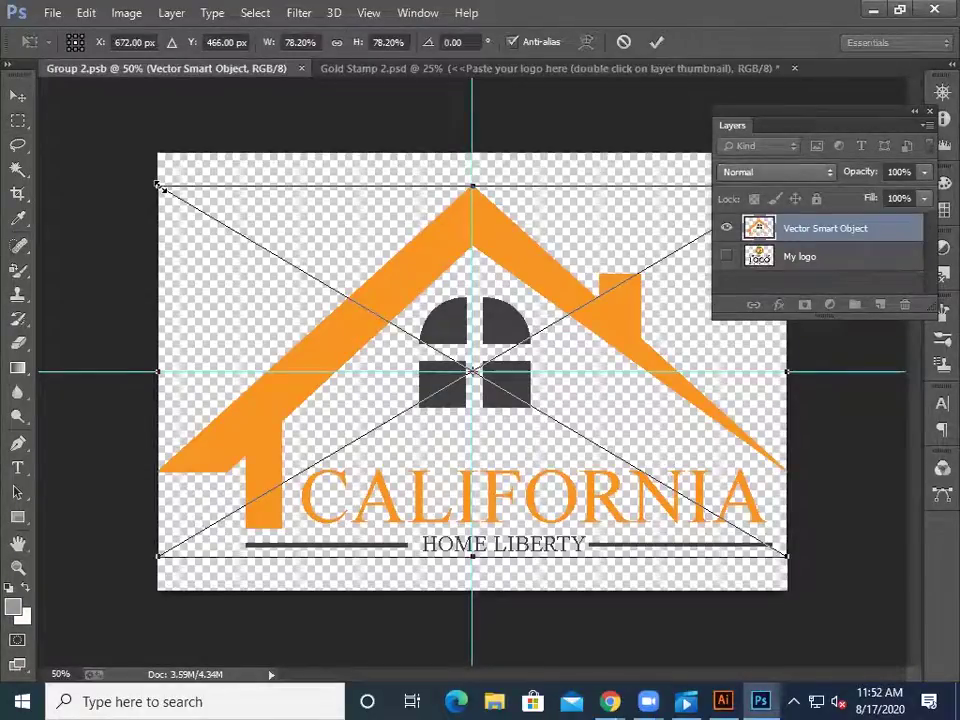
drag(157, 185, 228, 228)
drag(362, 372, 362, 346)
key(Return)
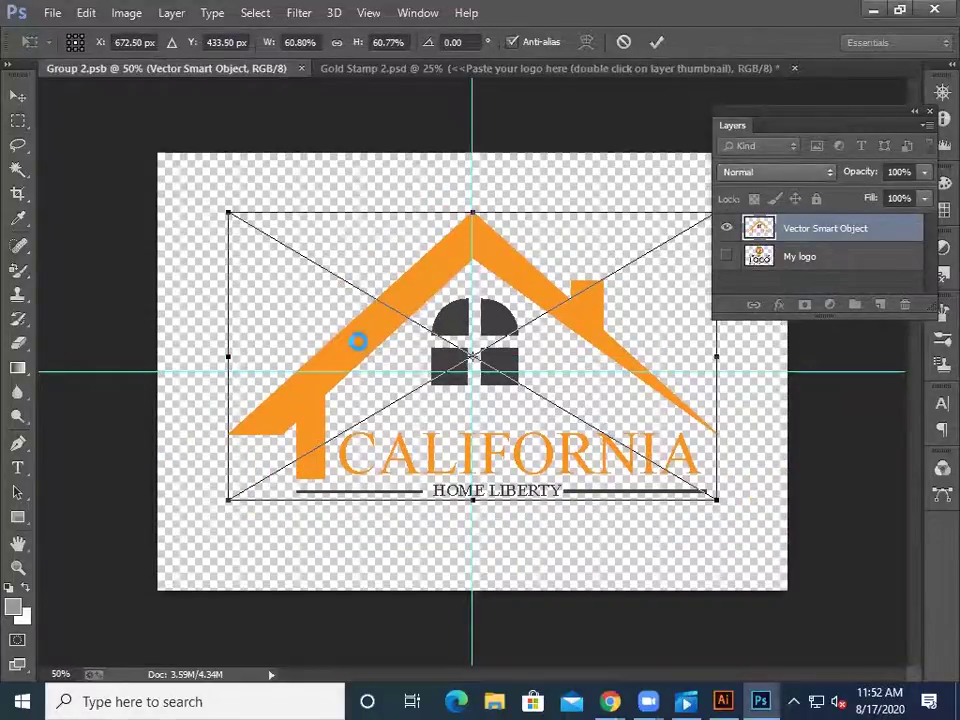
key(ctrl+s)
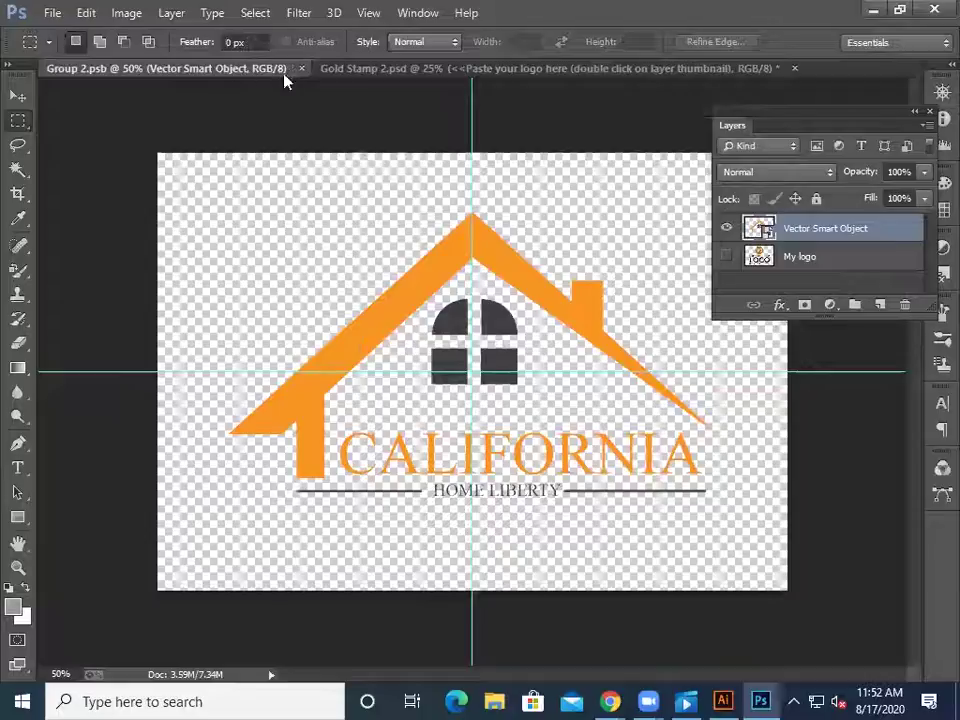
- Check the logo on the Gold Stamp 2 mockup, enlarge it to about 76% in Group 2.psb and save
click(372, 68)
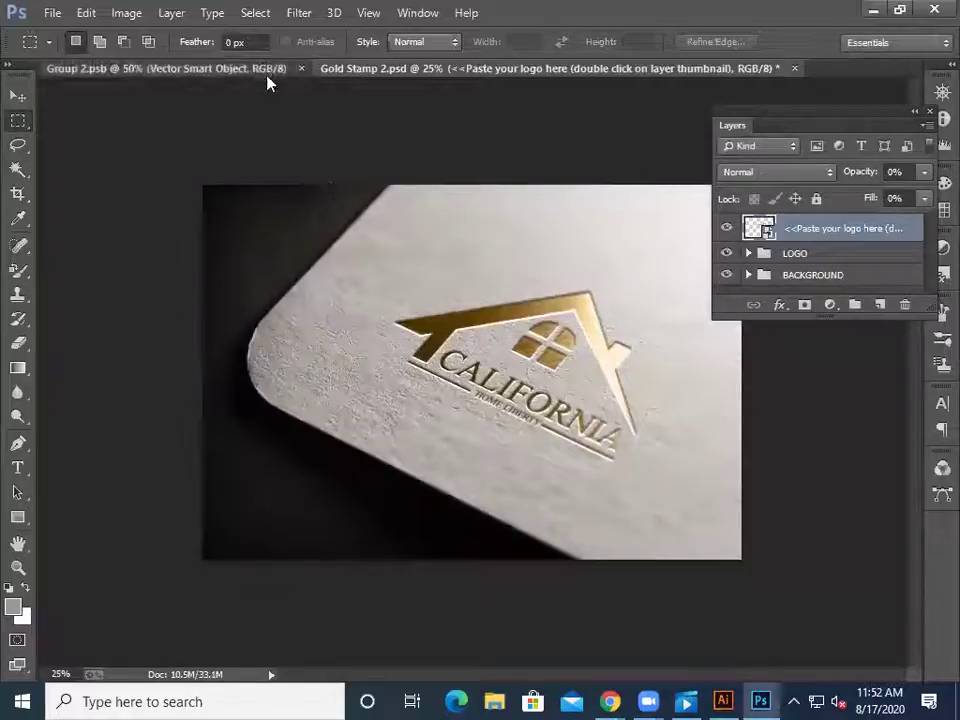
key(ctrl+Tab)
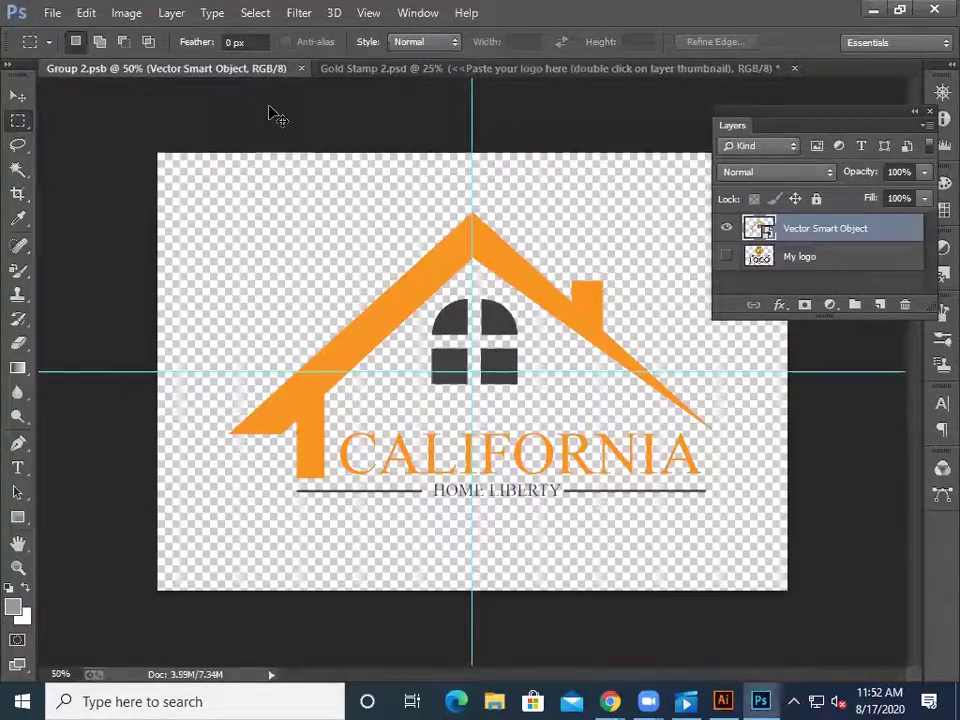
key(ctrl+t)
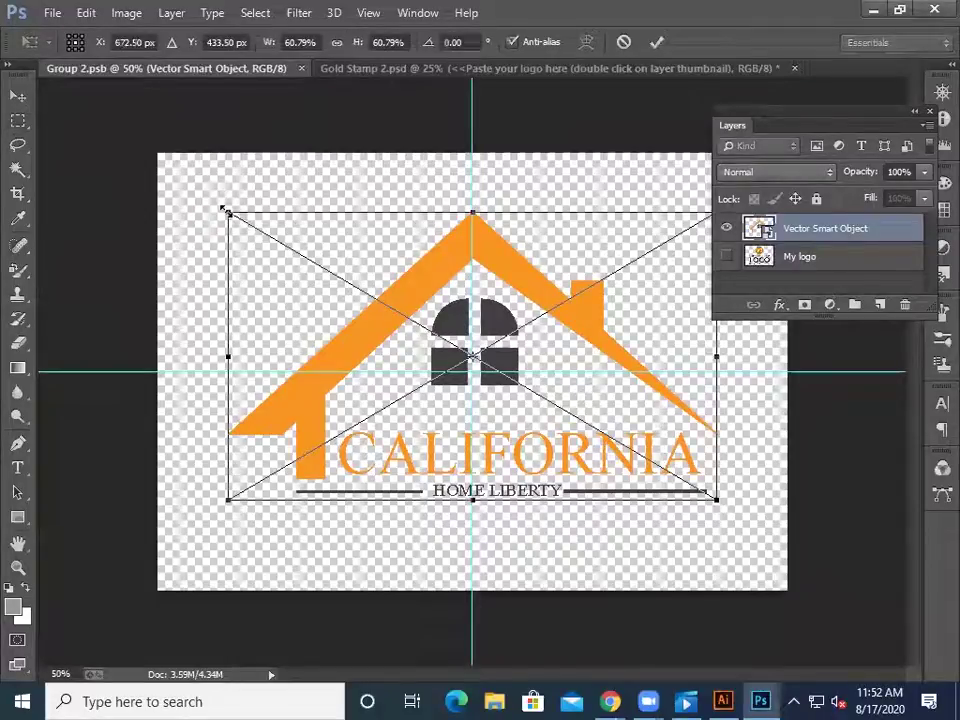
drag(226, 212, 168, 186)
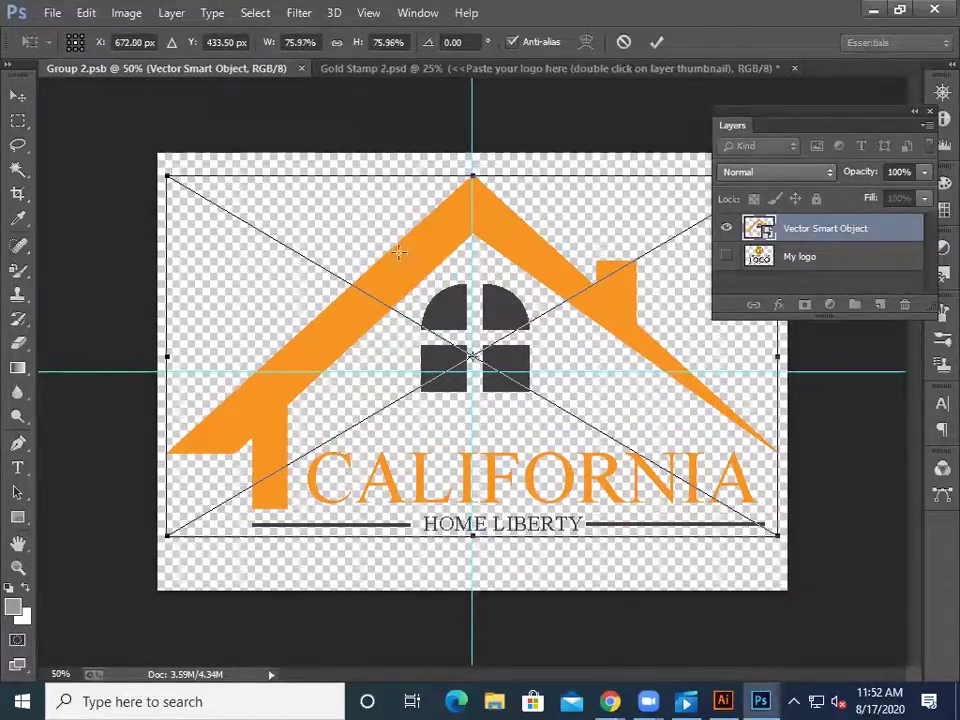
key(Return)
key(ctrl+s)
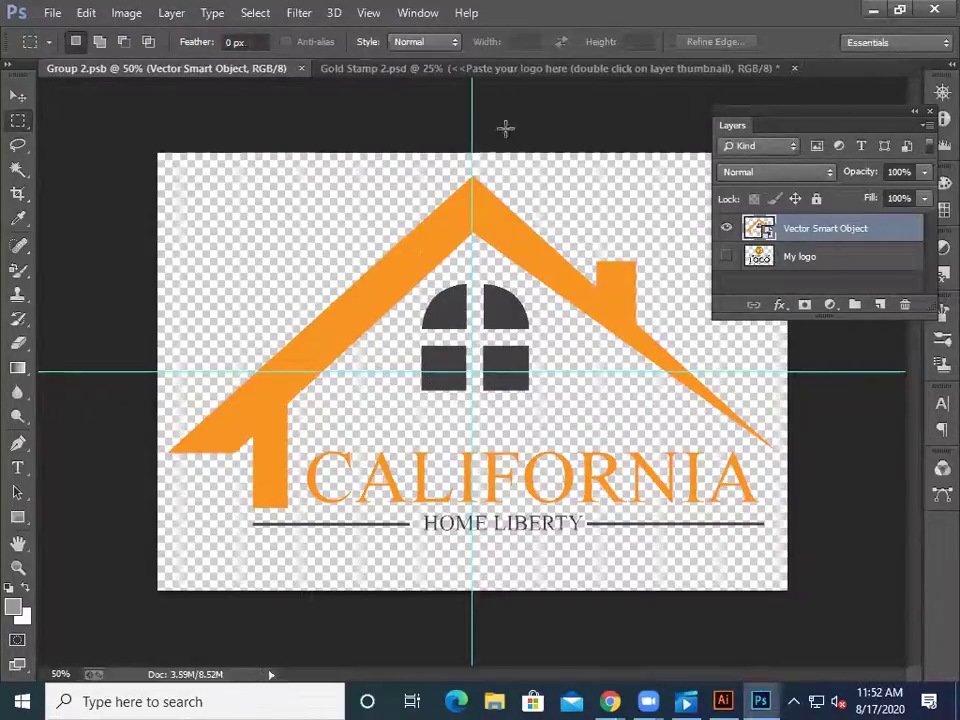
- View the enlarged logo on the Gold Stamp 2 mockup and close both the mockup and the Group 2.psb document
click(432, 68)
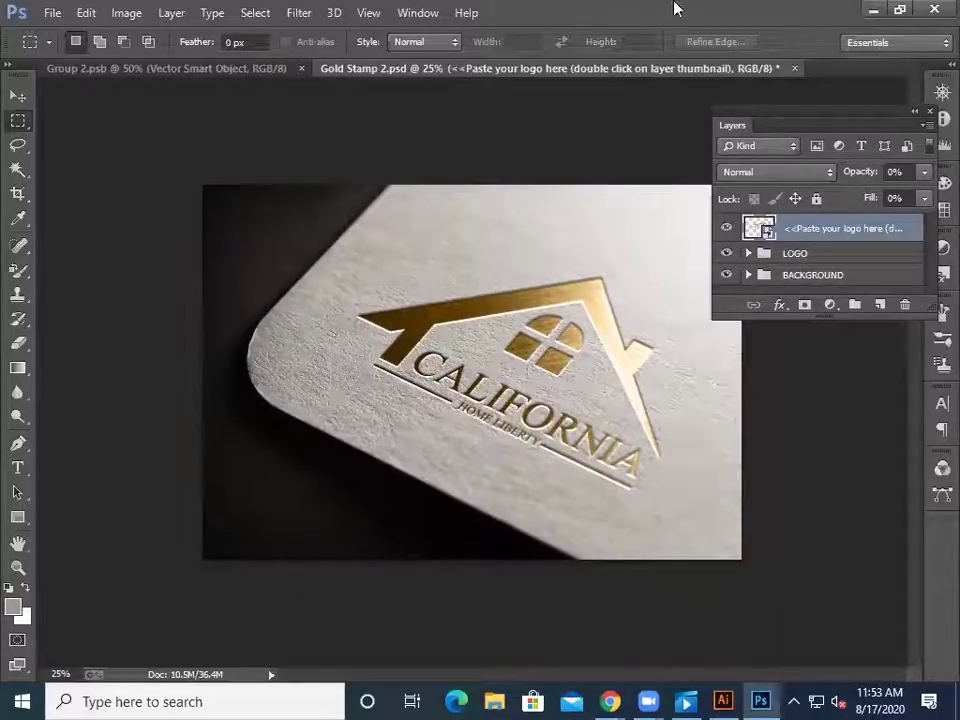
click(795, 69)
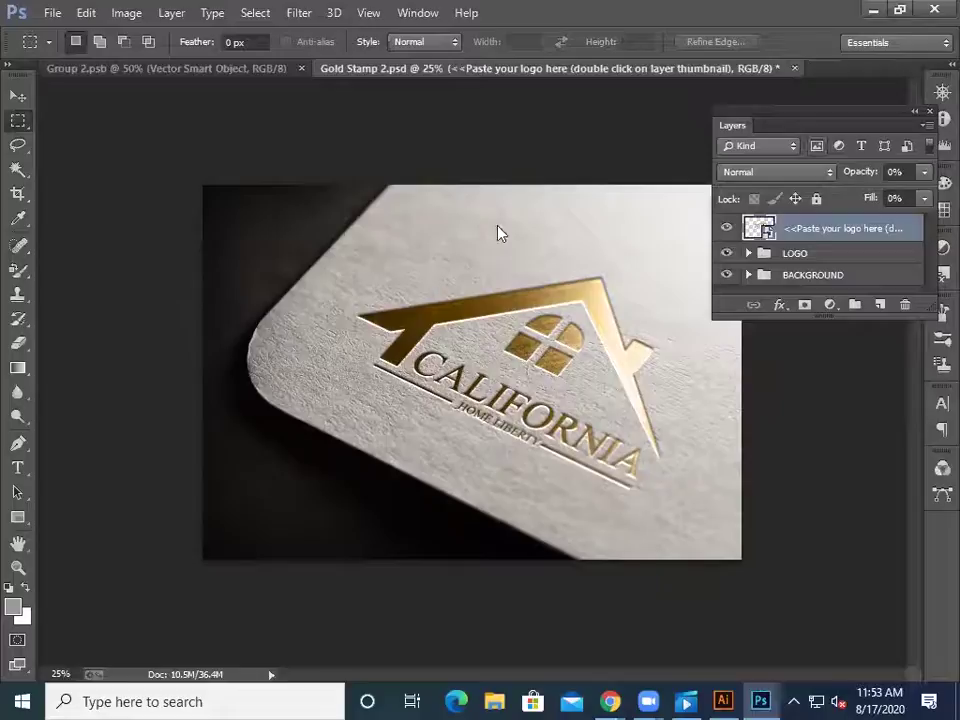
key(Return)
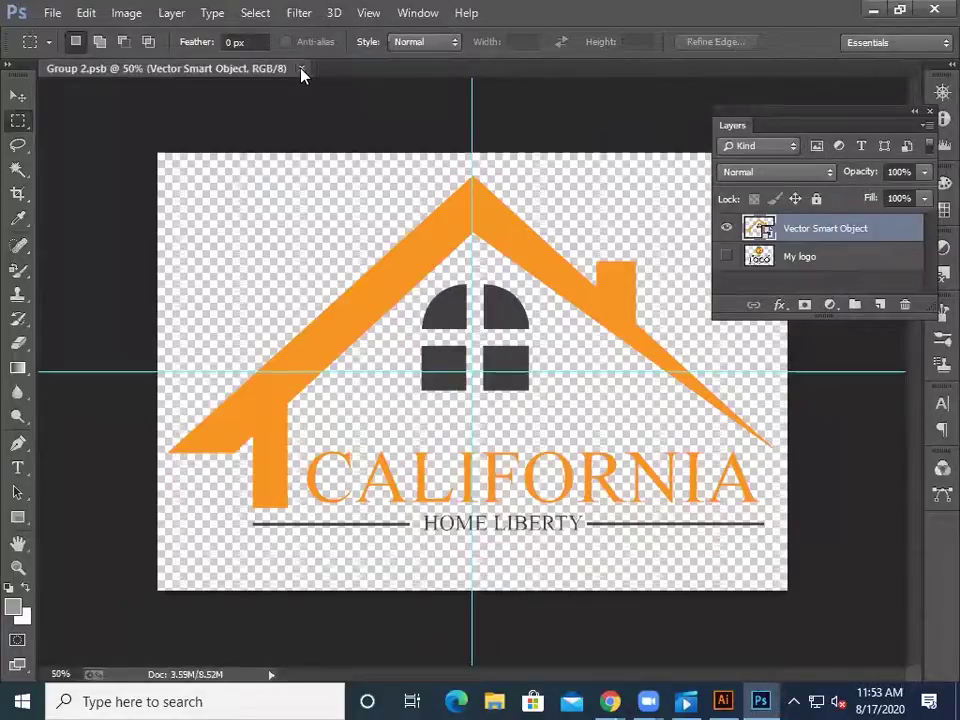
key(ctrl+w)
click(52, 12)
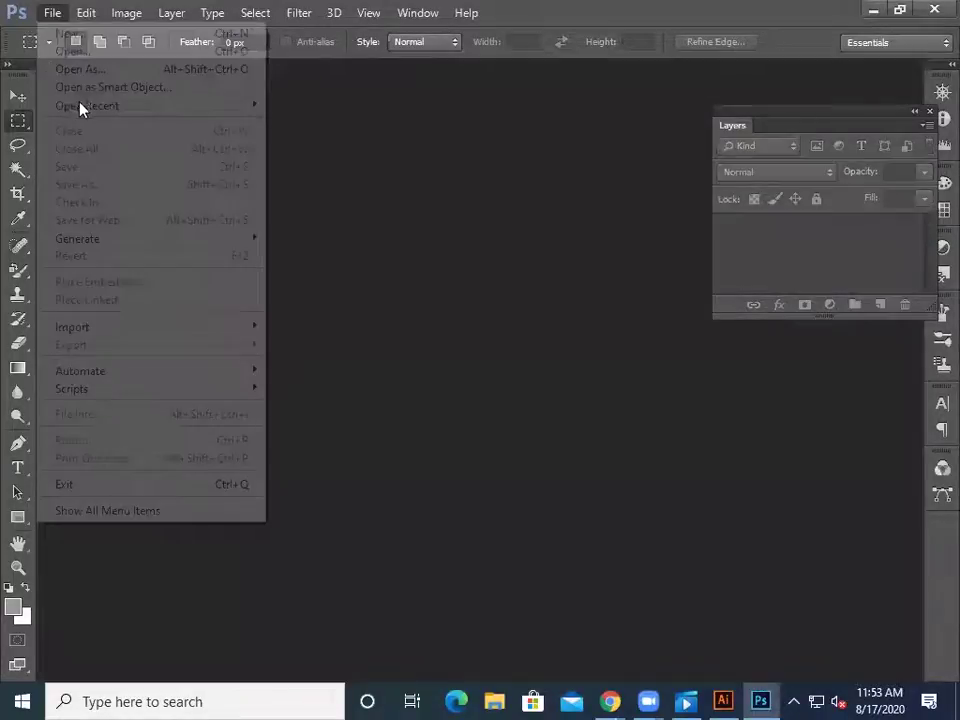
click(104, 67)
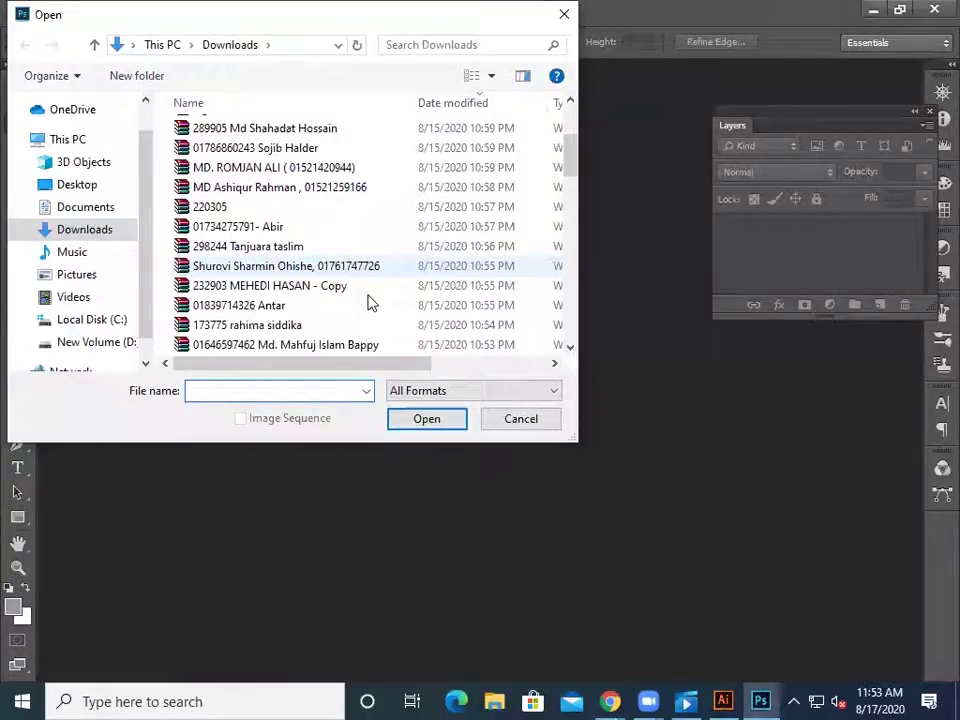
scroll(367, 302, down, 3)
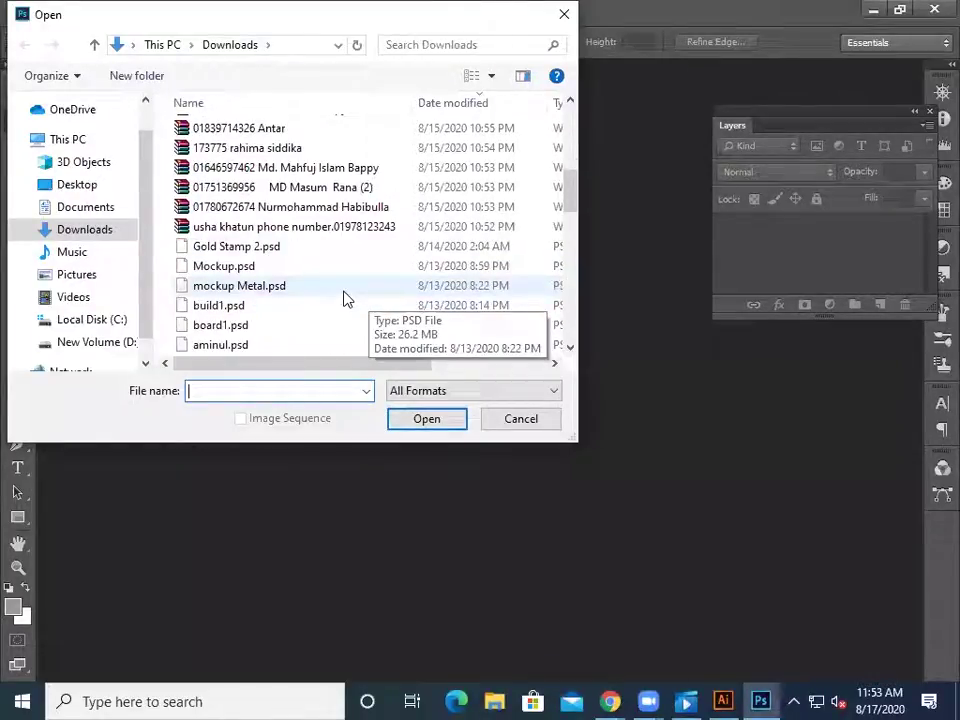
scroll(343, 298, down, 1)
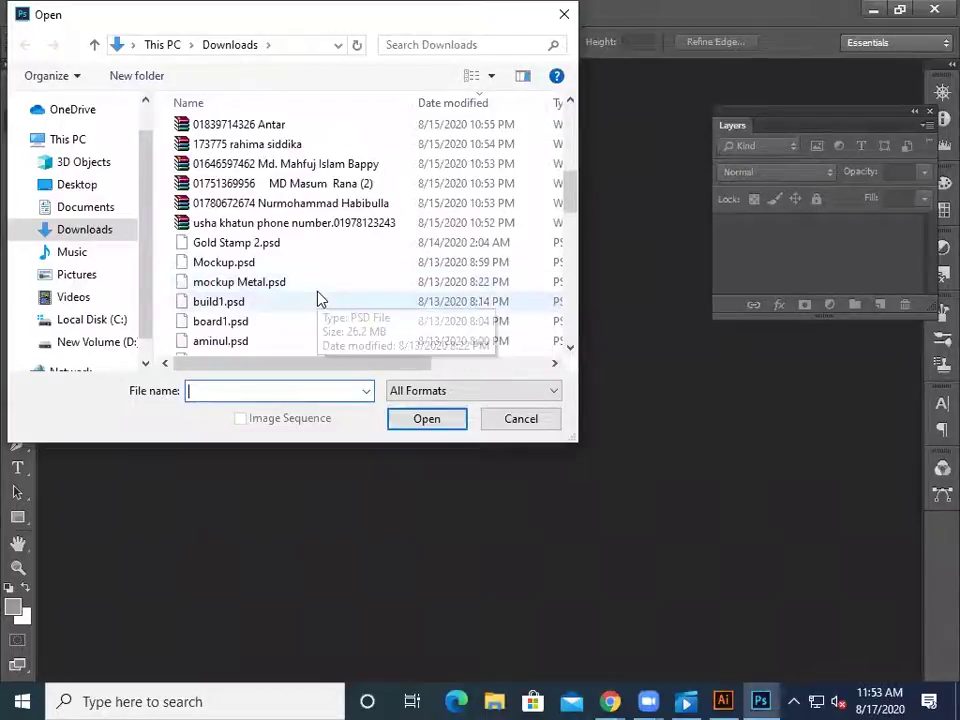
scroll(318, 298, down, 1)
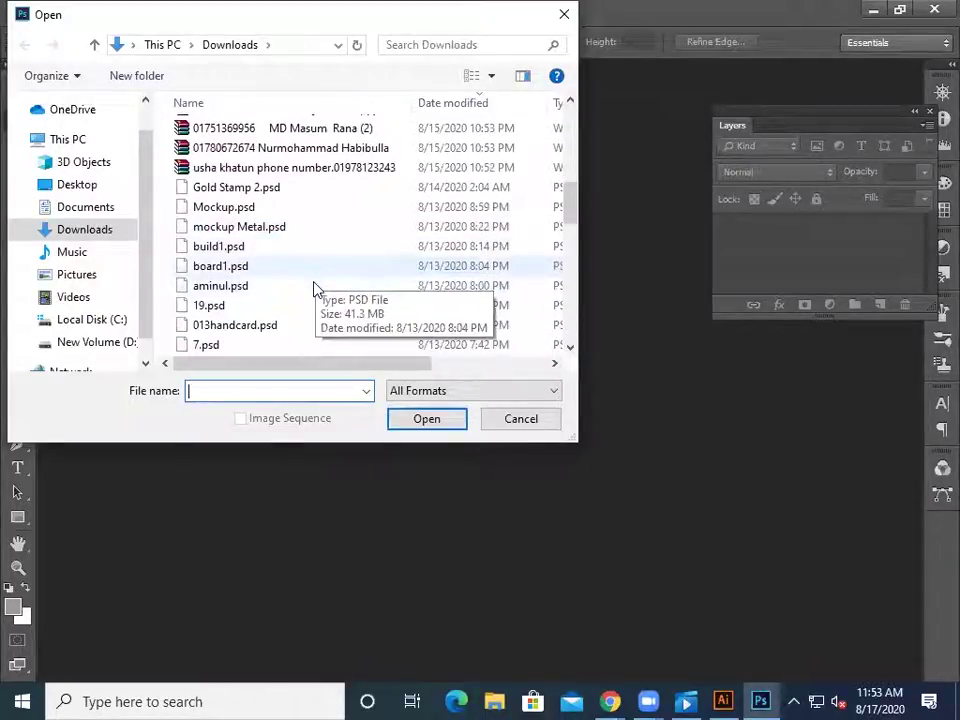
scroll(313, 290, down, 1)
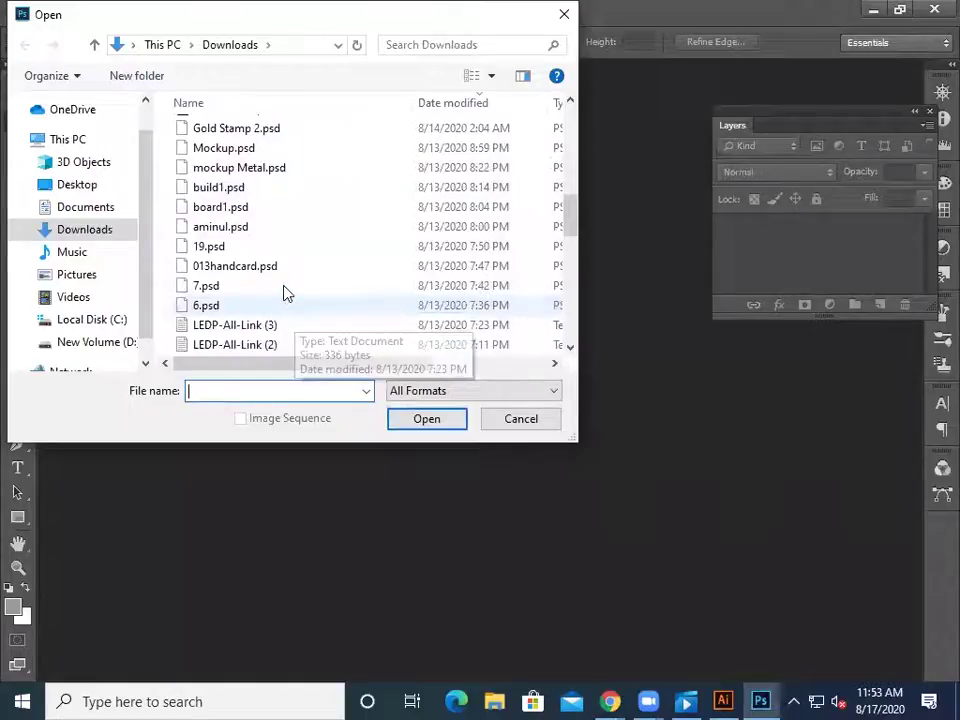
scroll(284, 291, up, 1)
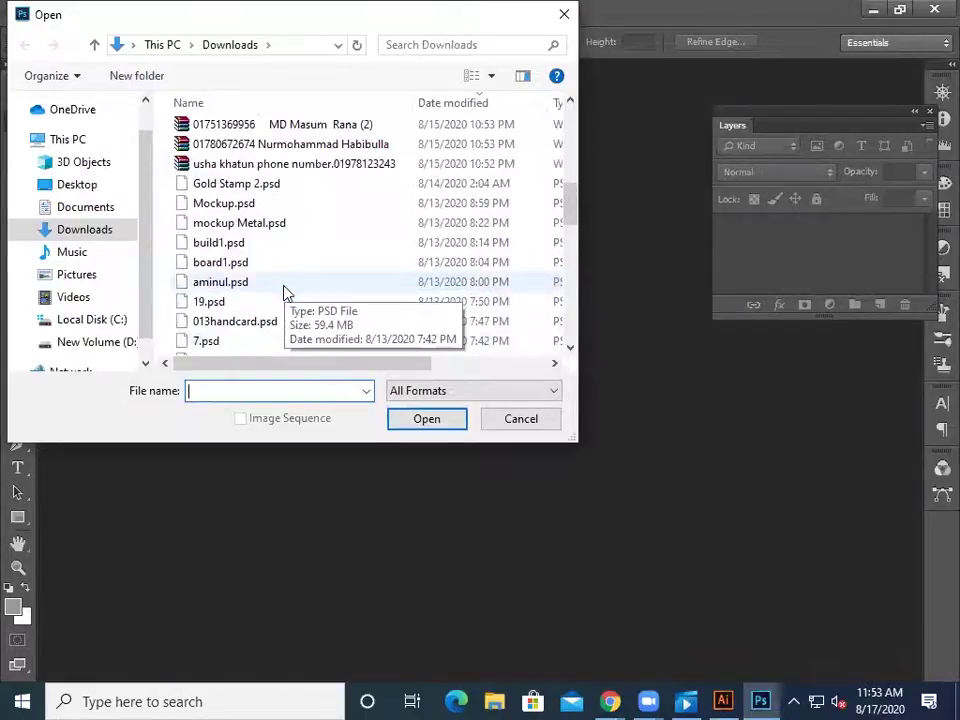
double_click(290, 226)
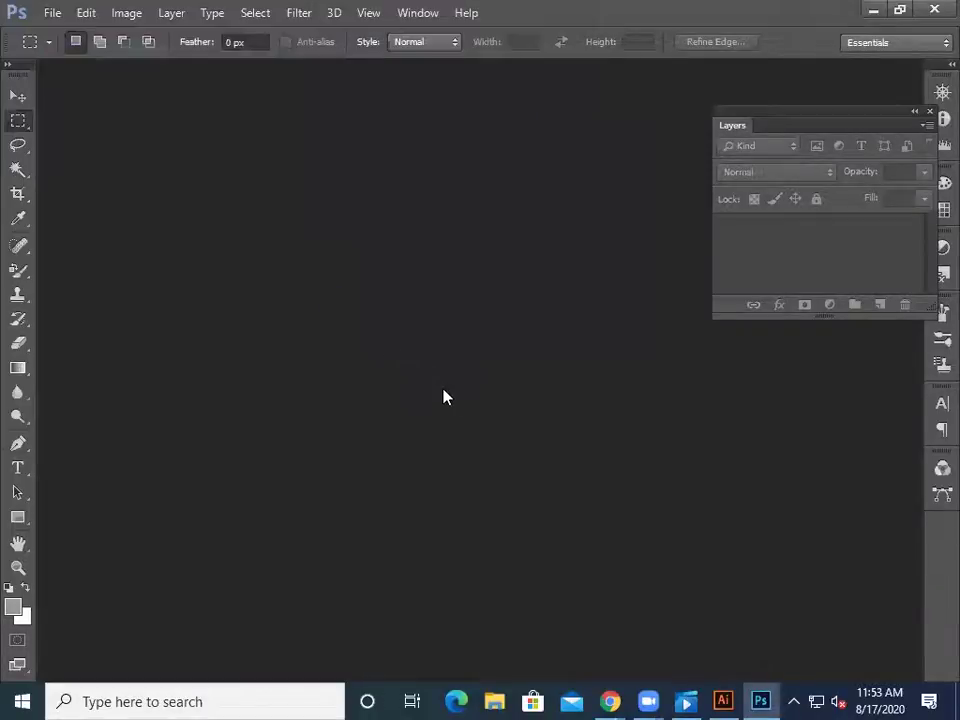
click(389, 70)
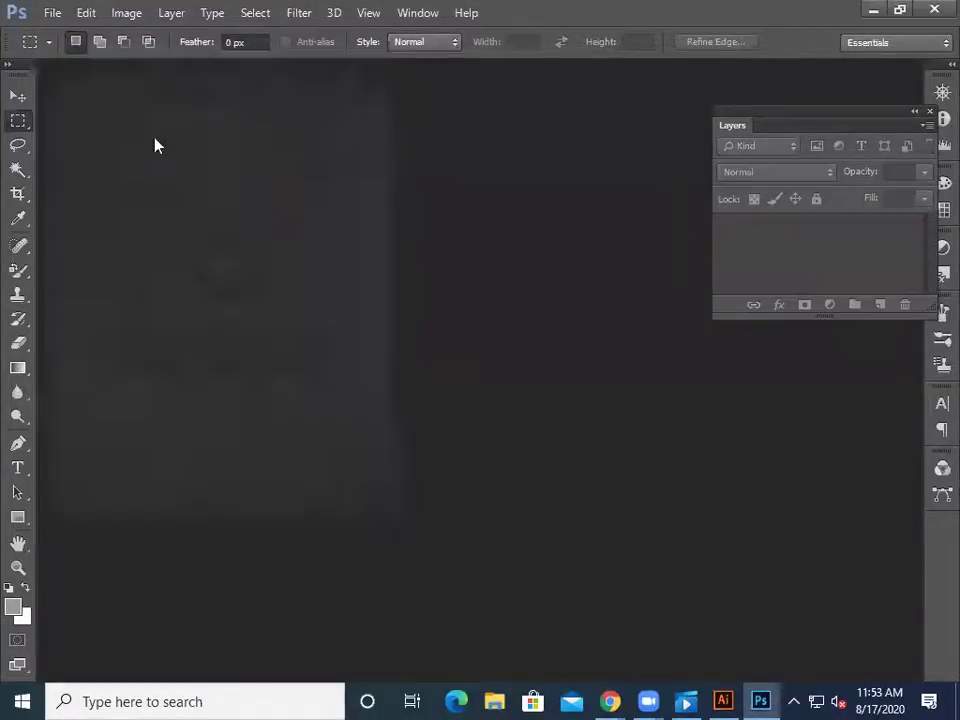
- Open the mockup Metal.psd file from the Downloads folder
click(55, 14)
click(104, 56)
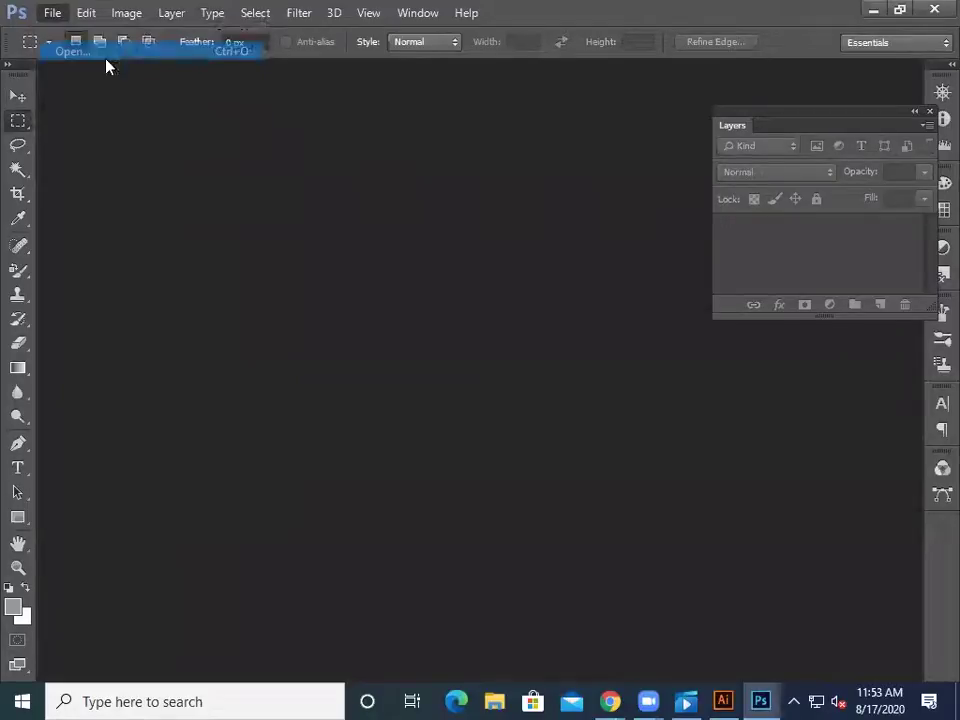
scroll(267, 268, down, 5)
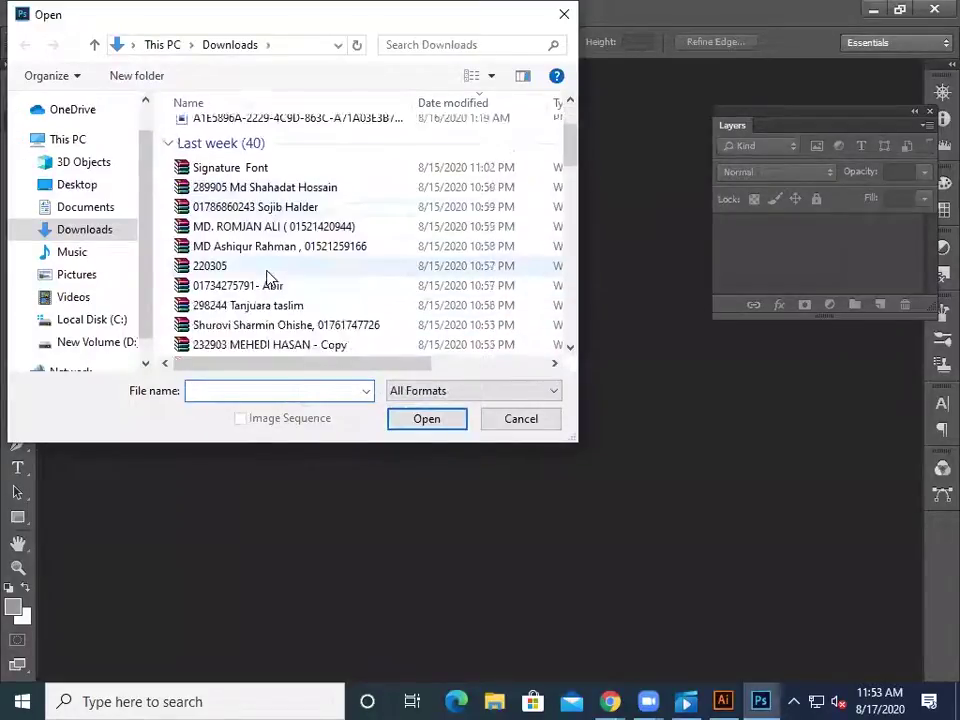
scroll(338, 270, down, 1)
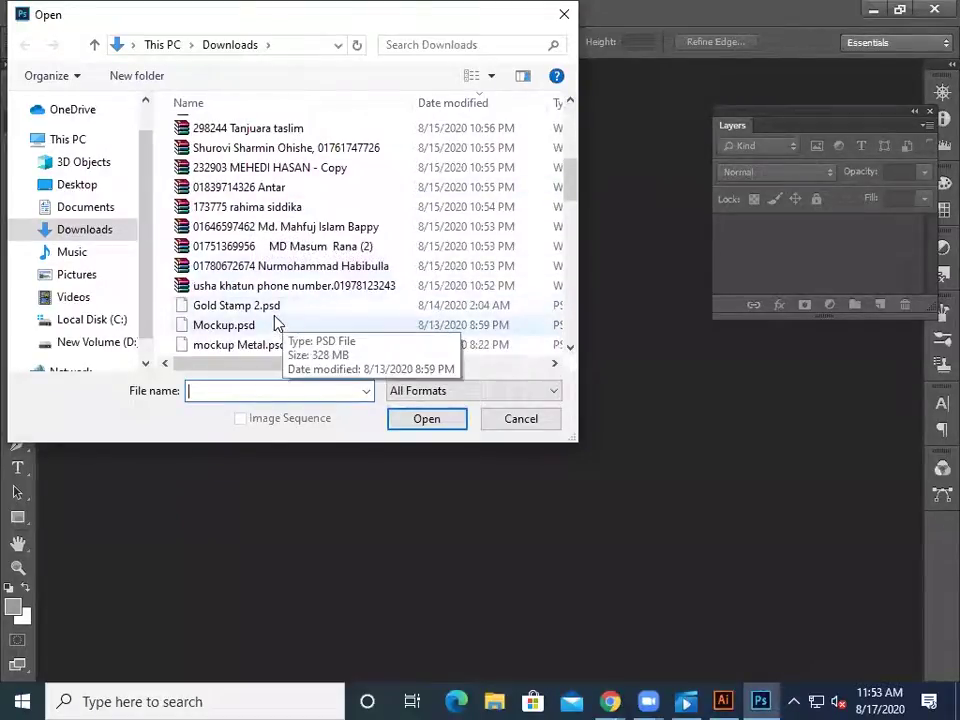
scroll(278, 323, down, 1)
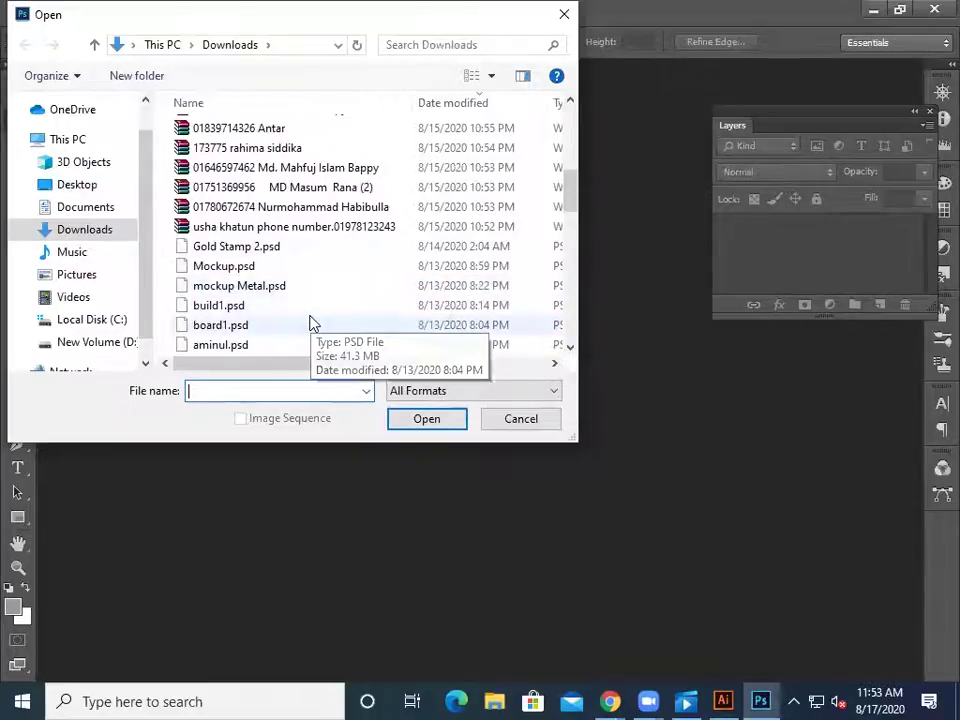
double_click(296, 286)
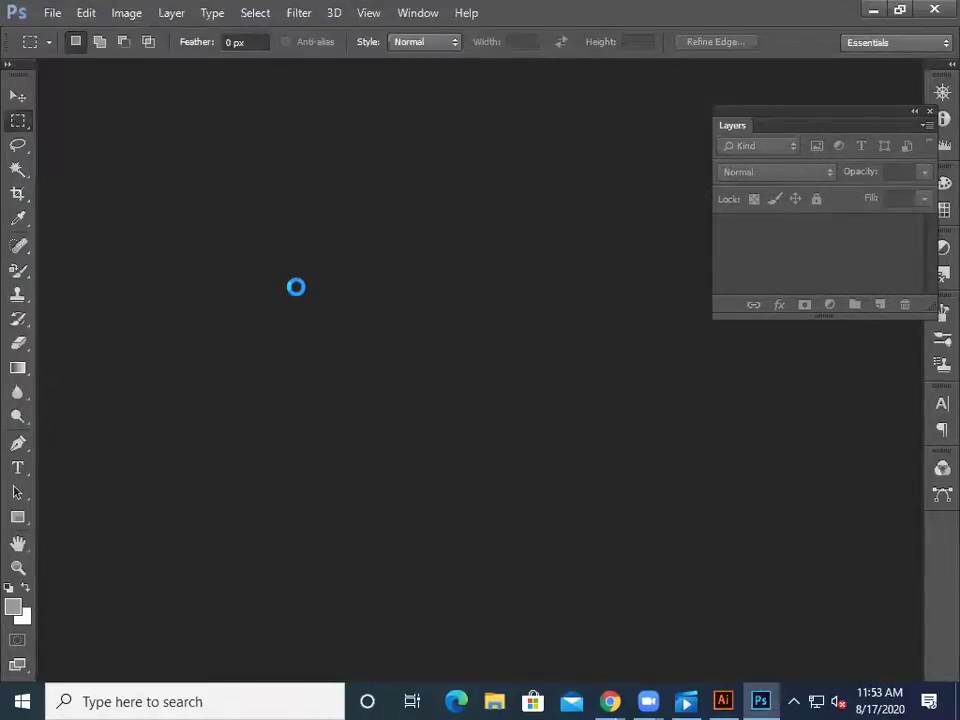
- Close the metal mockup and open 7.psd from the Downloads folder
click(388, 70)
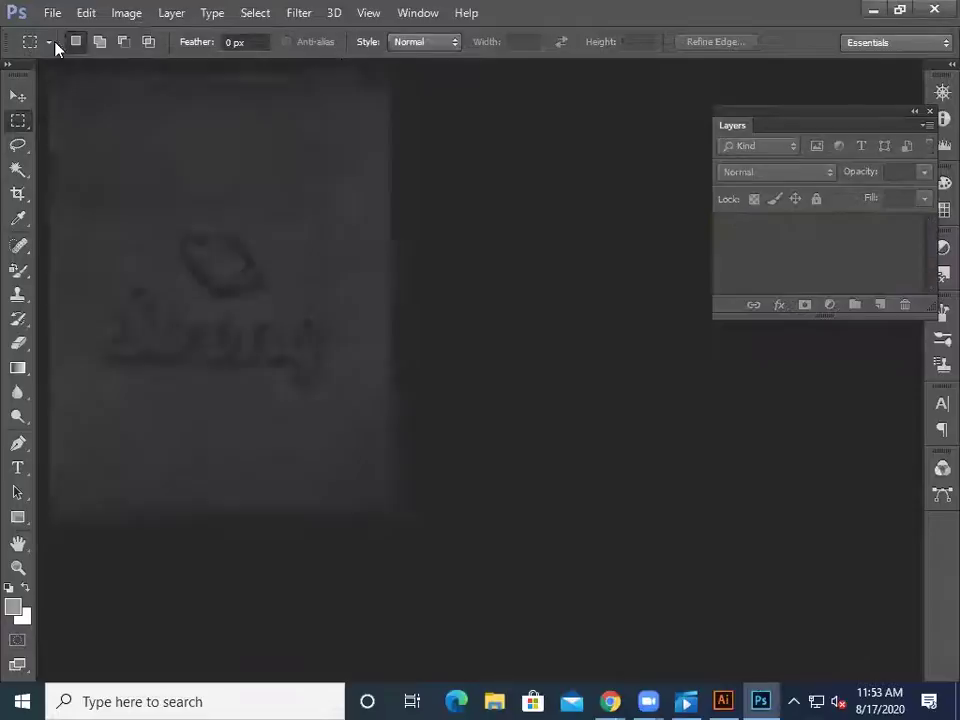
click(53, 13)
click(108, 66)
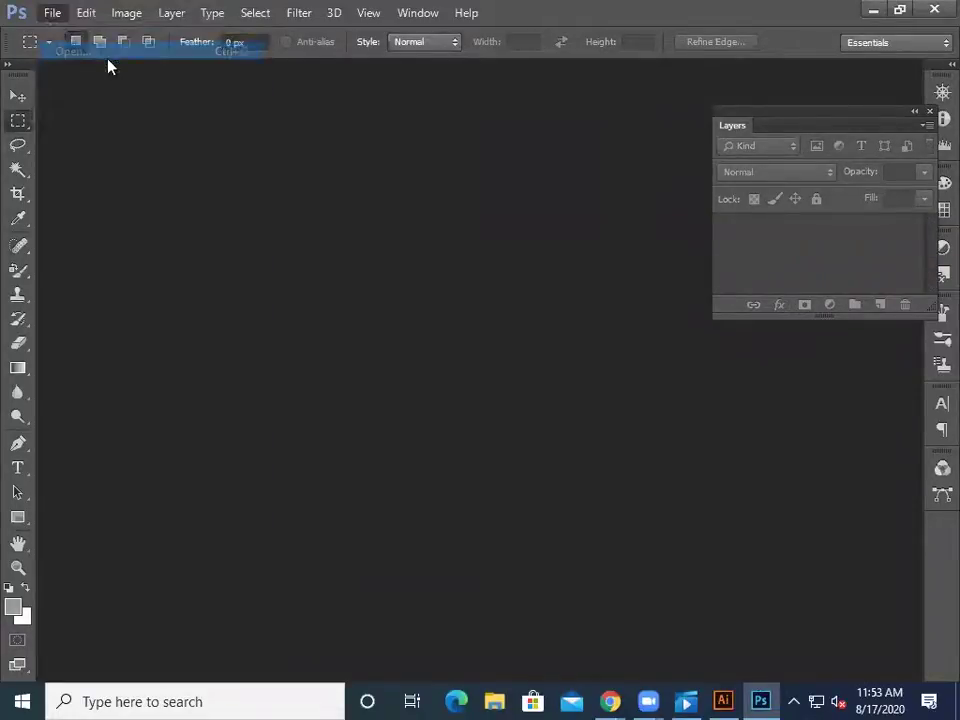
scroll(316, 304, down, 6)
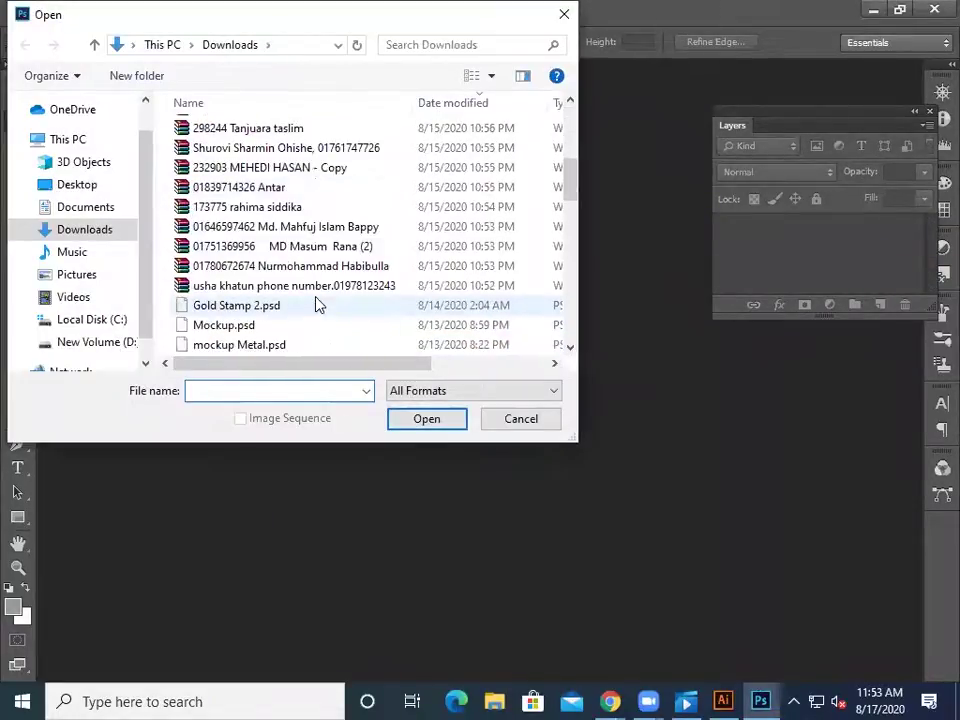
scroll(316, 304, down, 3)
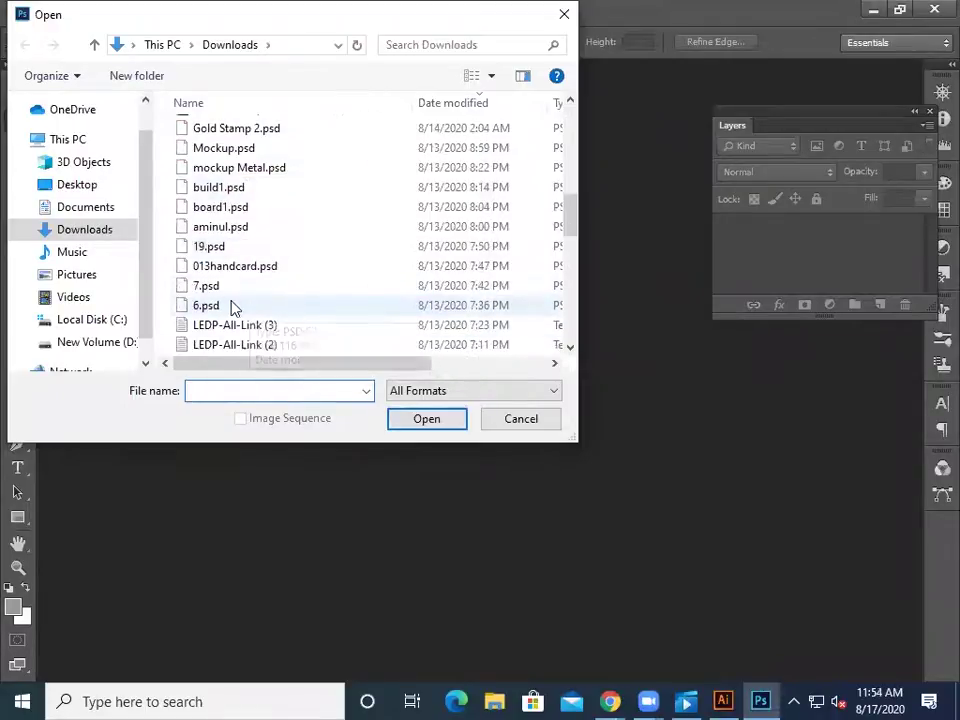
double_click(228, 287)
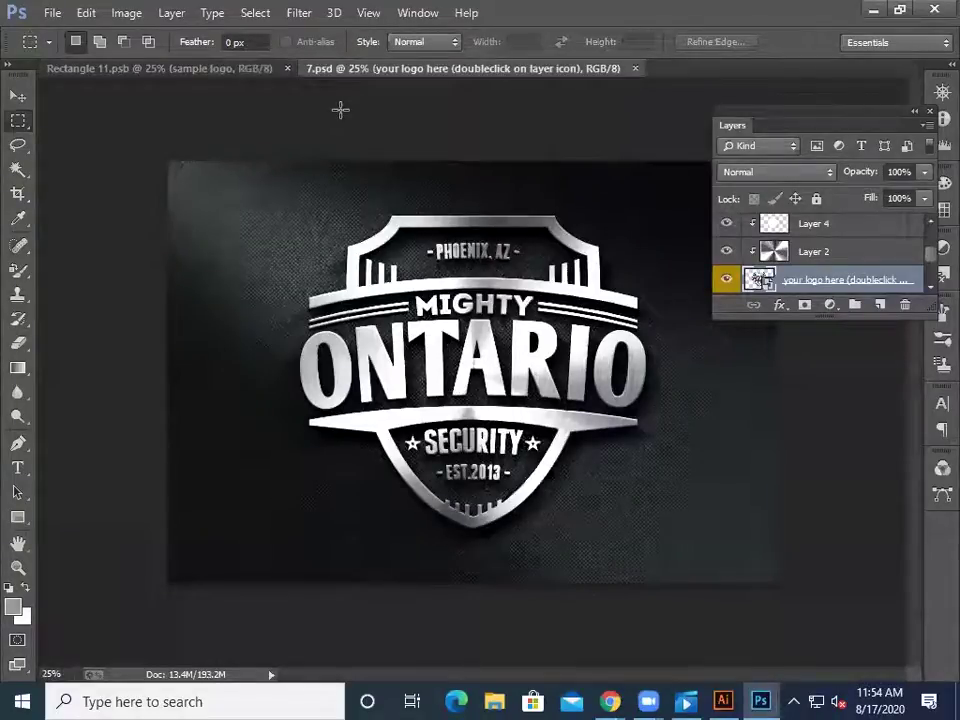
- Replace the sample logo in Rectangle 11.psb with the California logo pasted as a smart object, scaled to about 518% and moved slightly up
click(240, 68)
key(Delete)
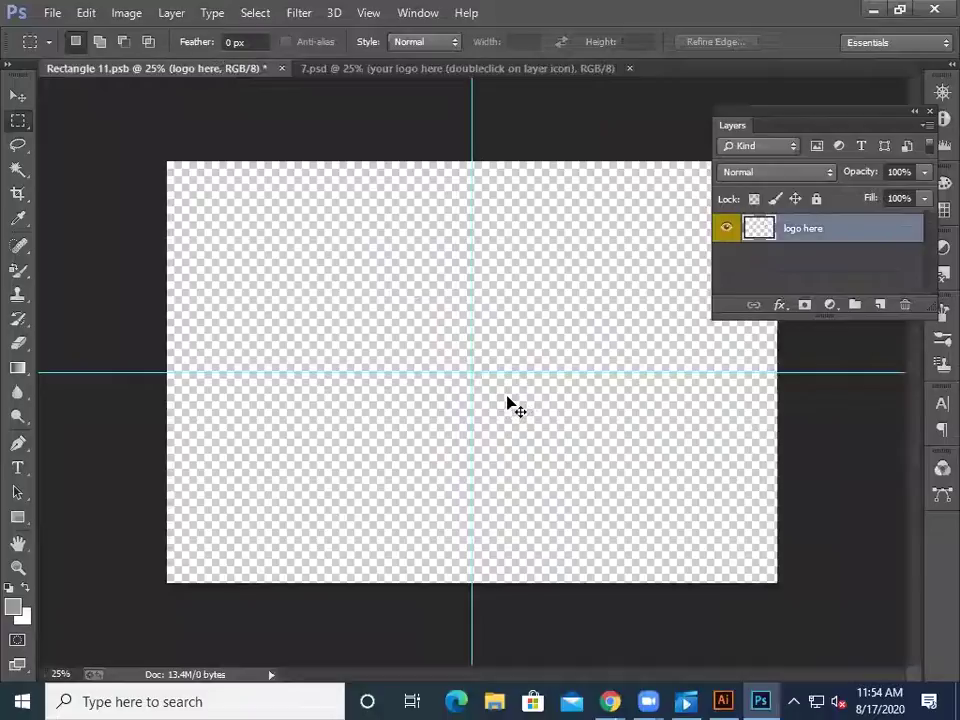
key(ctrl+v)
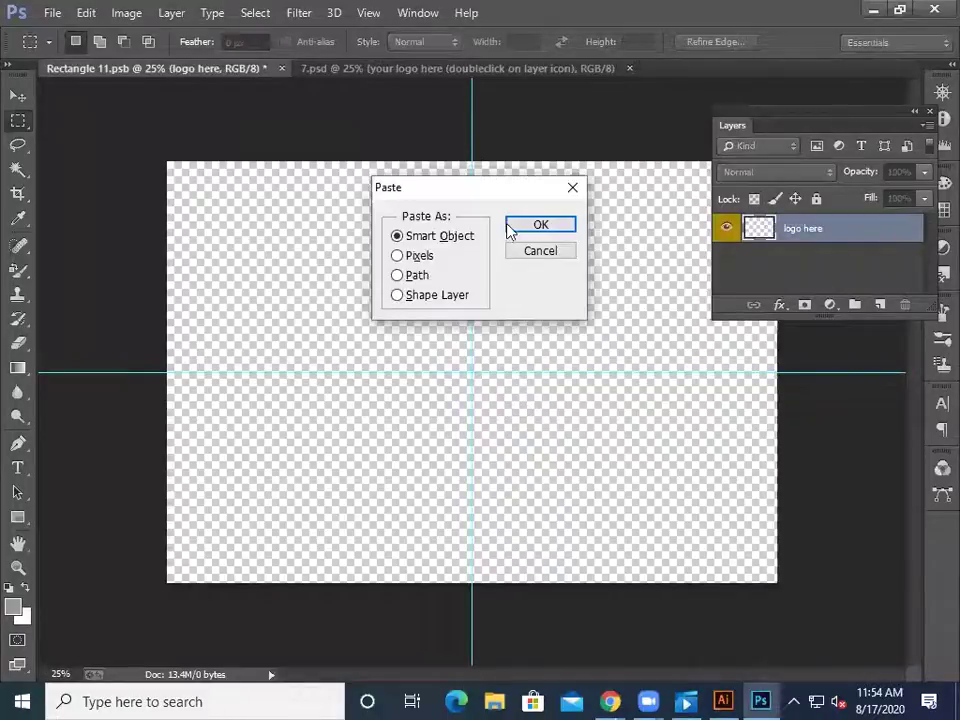
key(Return)
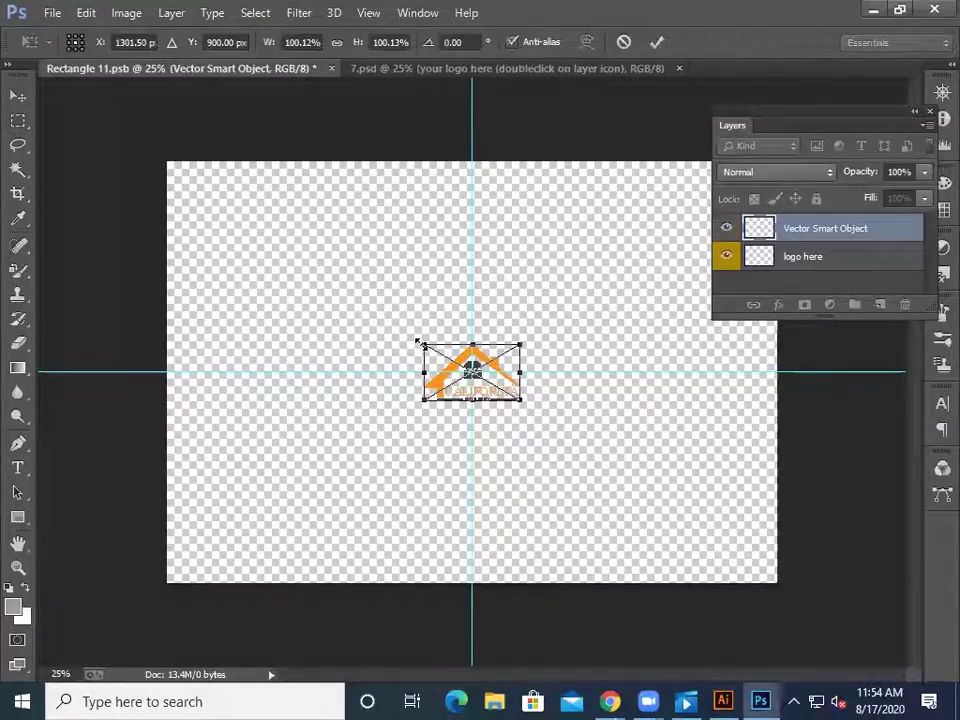
drag(418, 343, 210, 268)
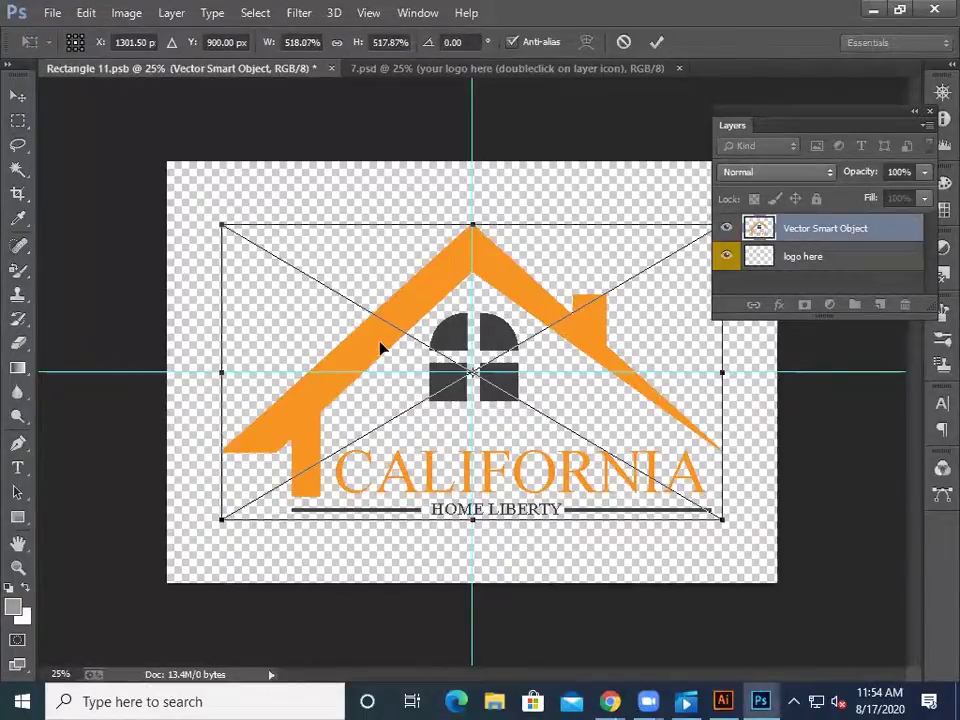
drag(376, 329, 376, 310)
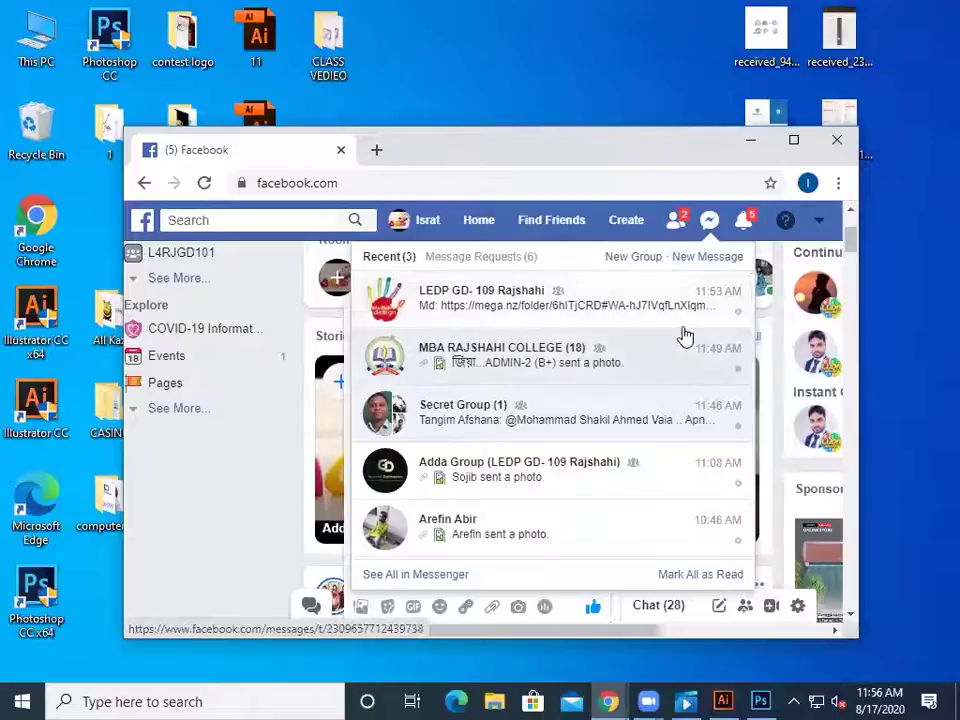
- Close the Facebook browser window and refresh the desktop
click(837, 141)
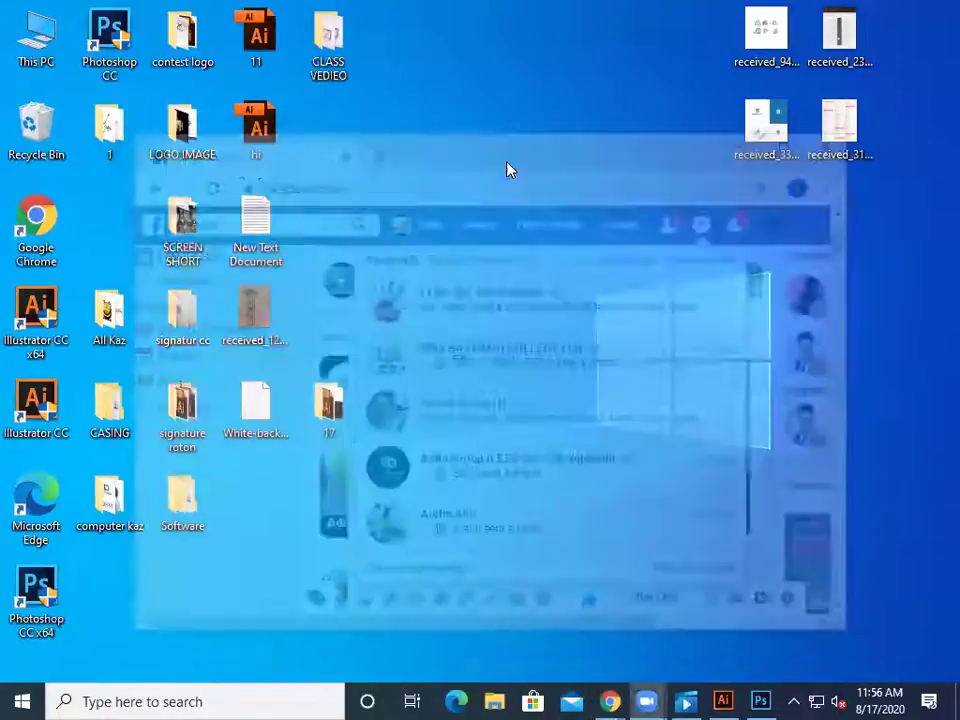
right_click(506, 163)
click(591, 222)
right_click(556, 204)
click(604, 257)
right_click(466, 174)
click(510, 225)
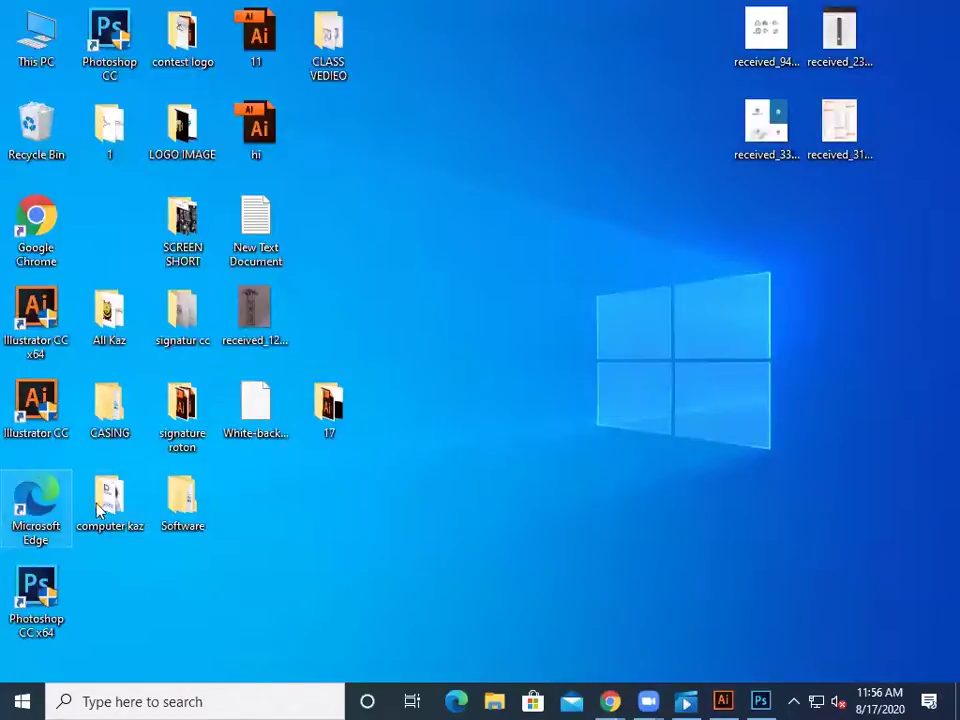
- Switch to Chrome, open the shared mega.nz folder link from the LEDP GD- 109 Rajshahi group chat and maximize the window
click(36, 246)
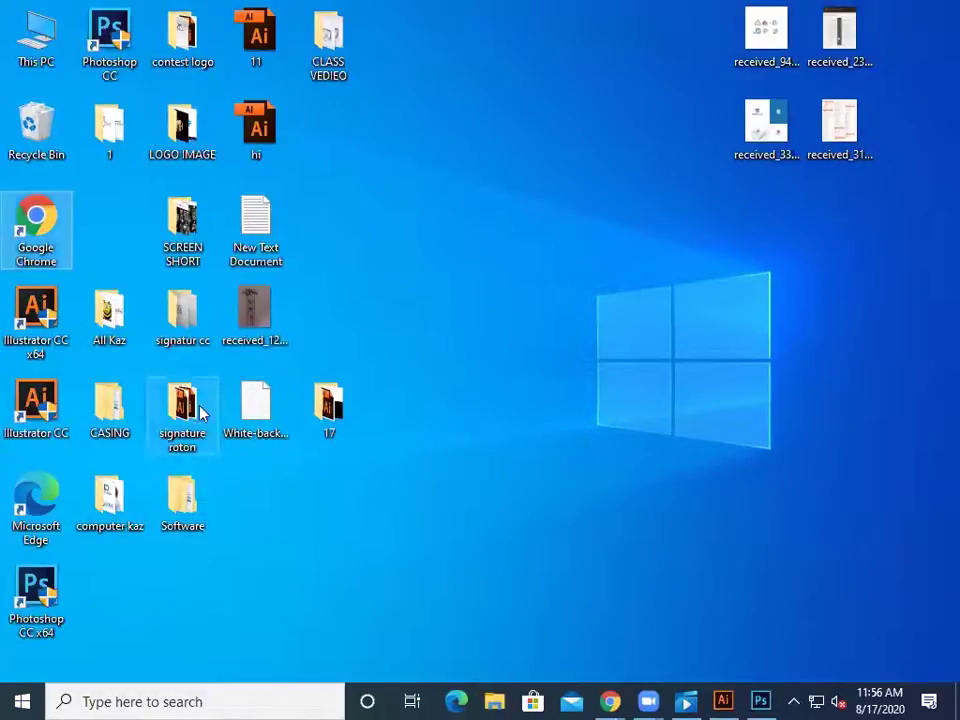
key(Return)
click(422, 598)
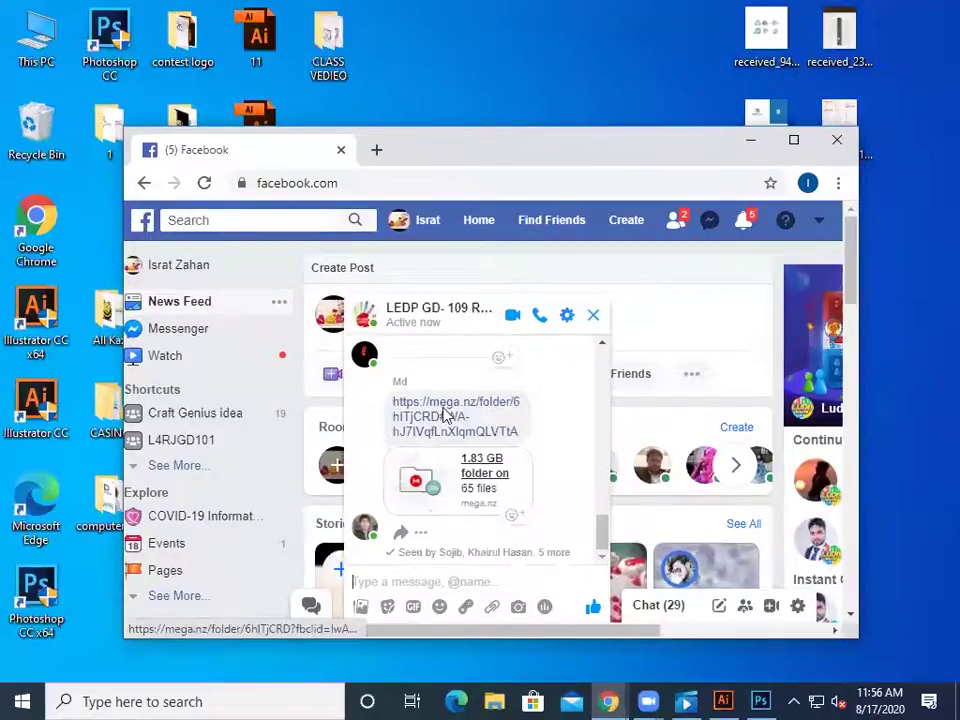
click(446, 415)
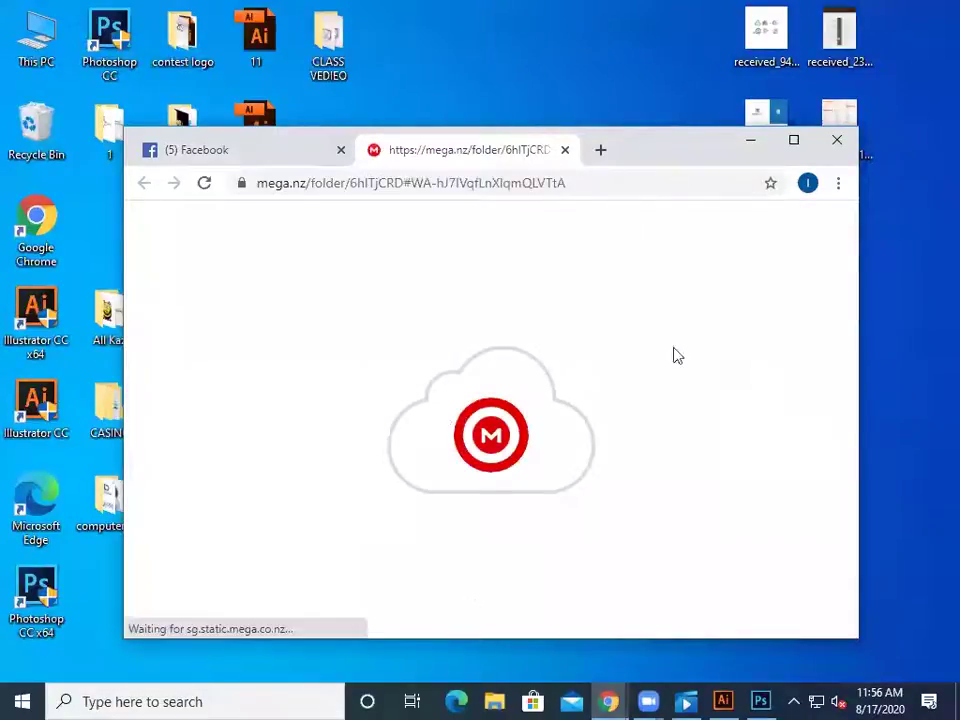
click(793, 140)
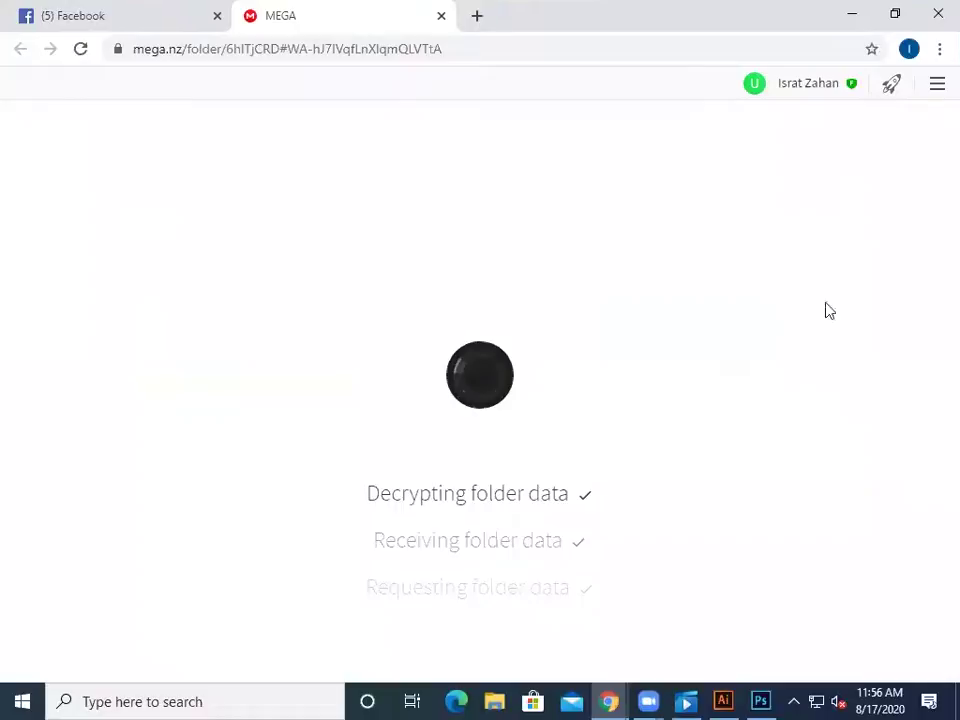